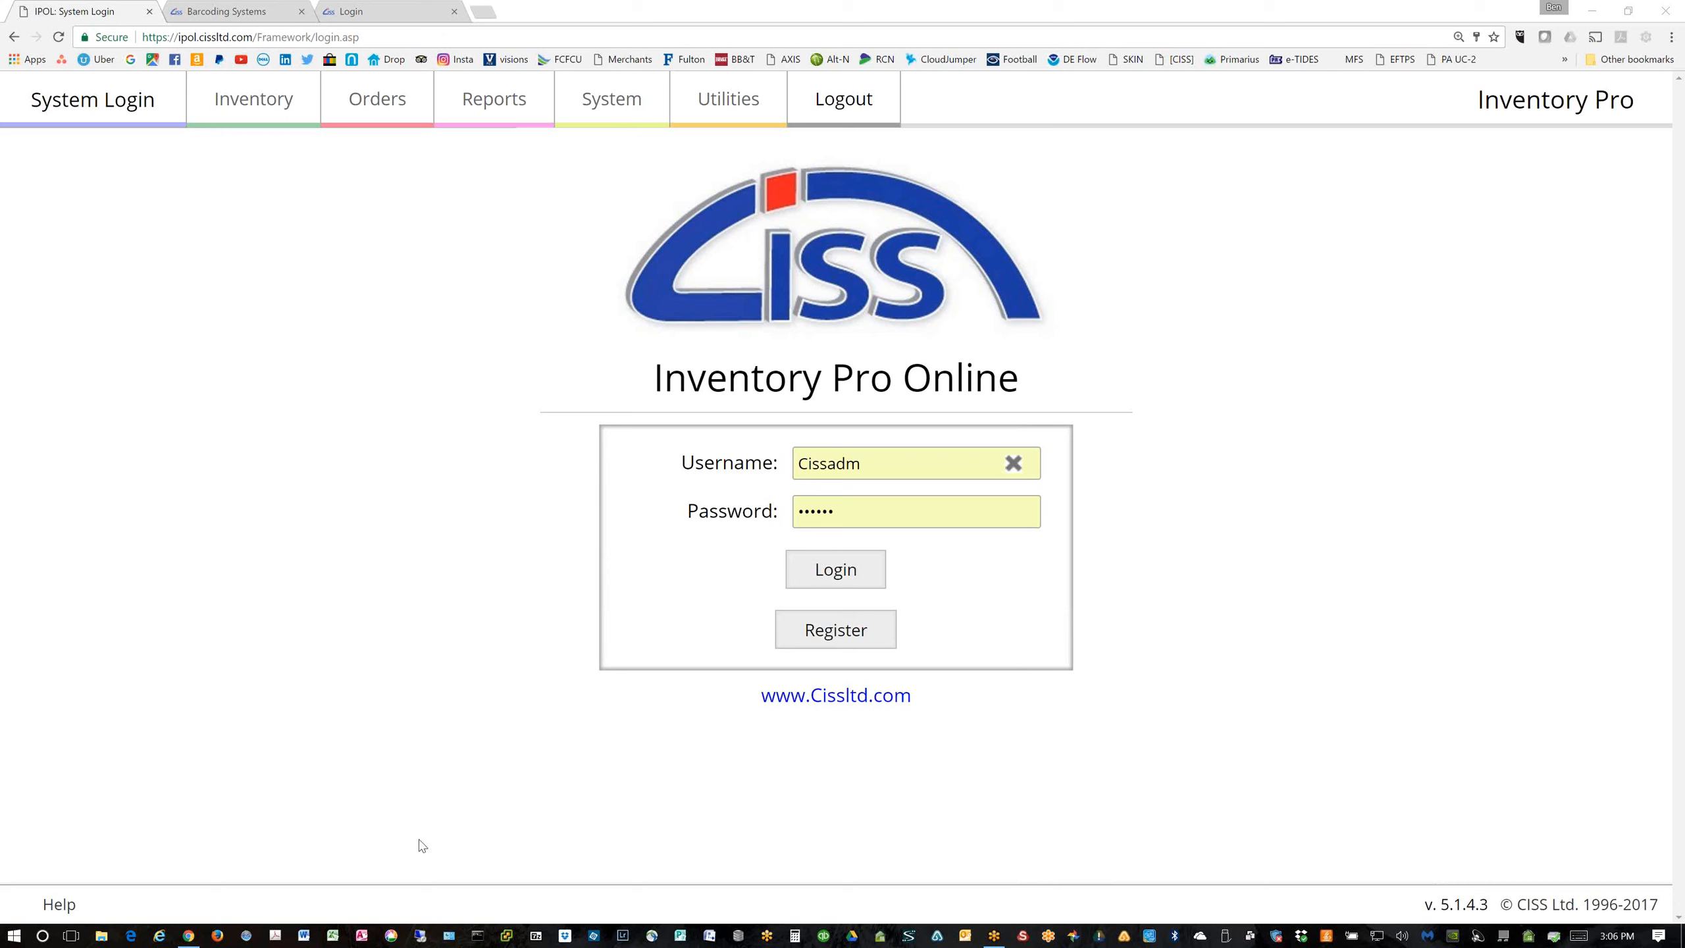
# Minimize the browser, launch the Inventory Pro desktop program, and arrange its window and switchboard on the desktop
pyautogui.click(363, 938)
pyautogui.click(1592, 12)
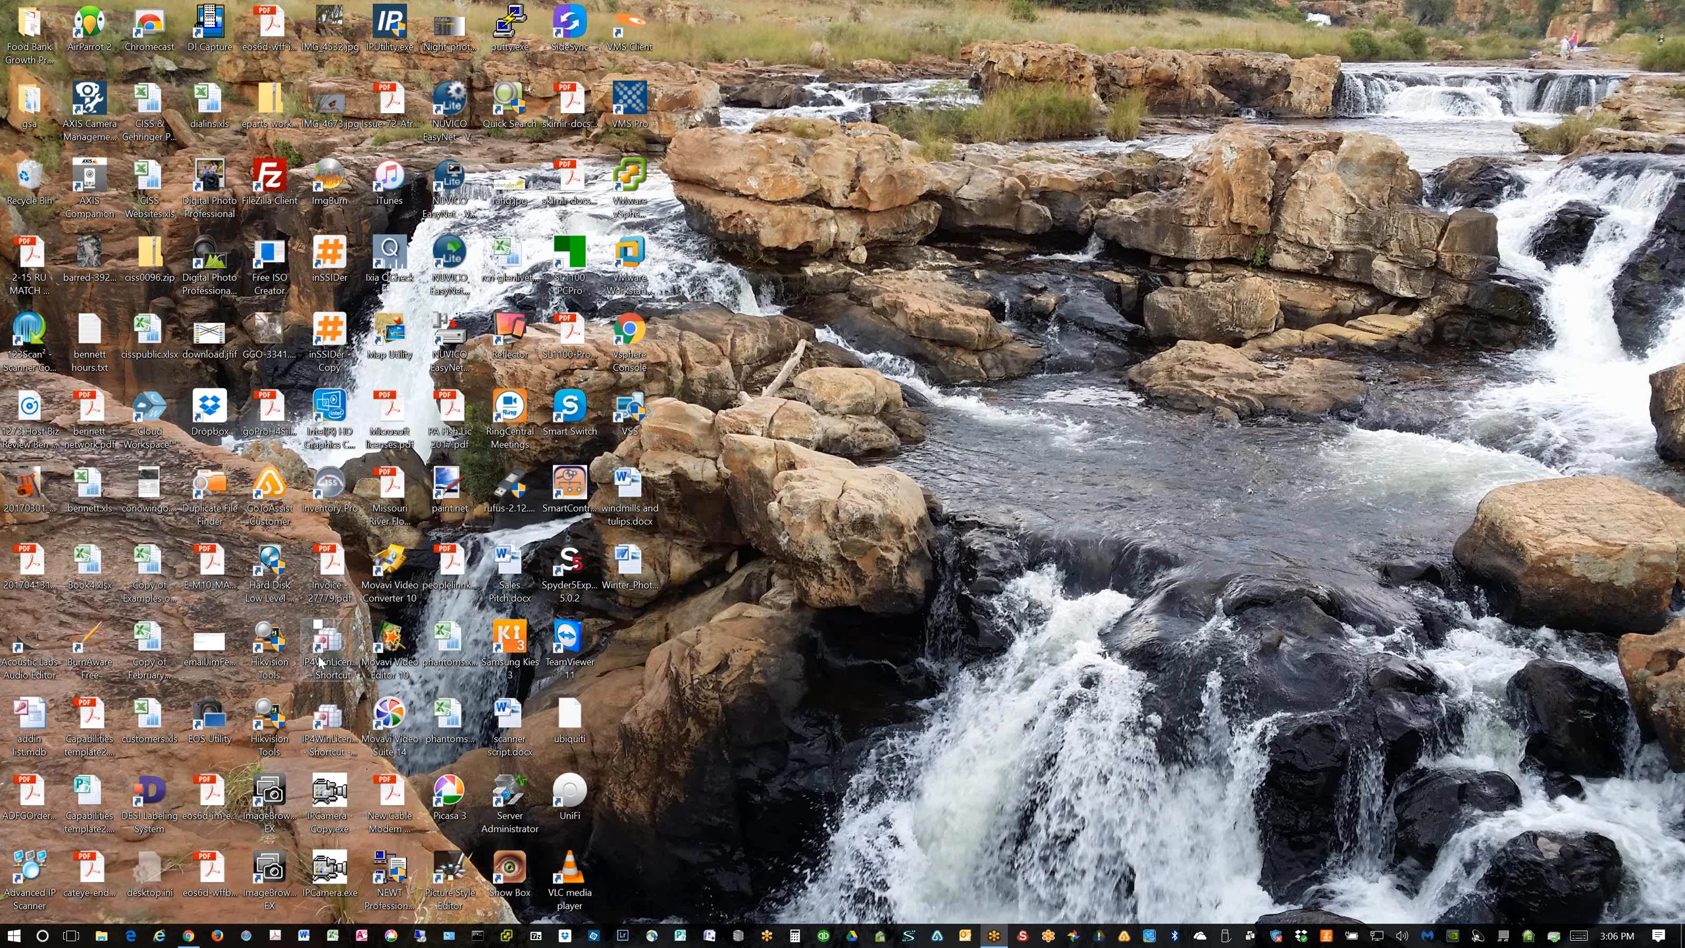
pyautogui.doubleClick(332, 490)
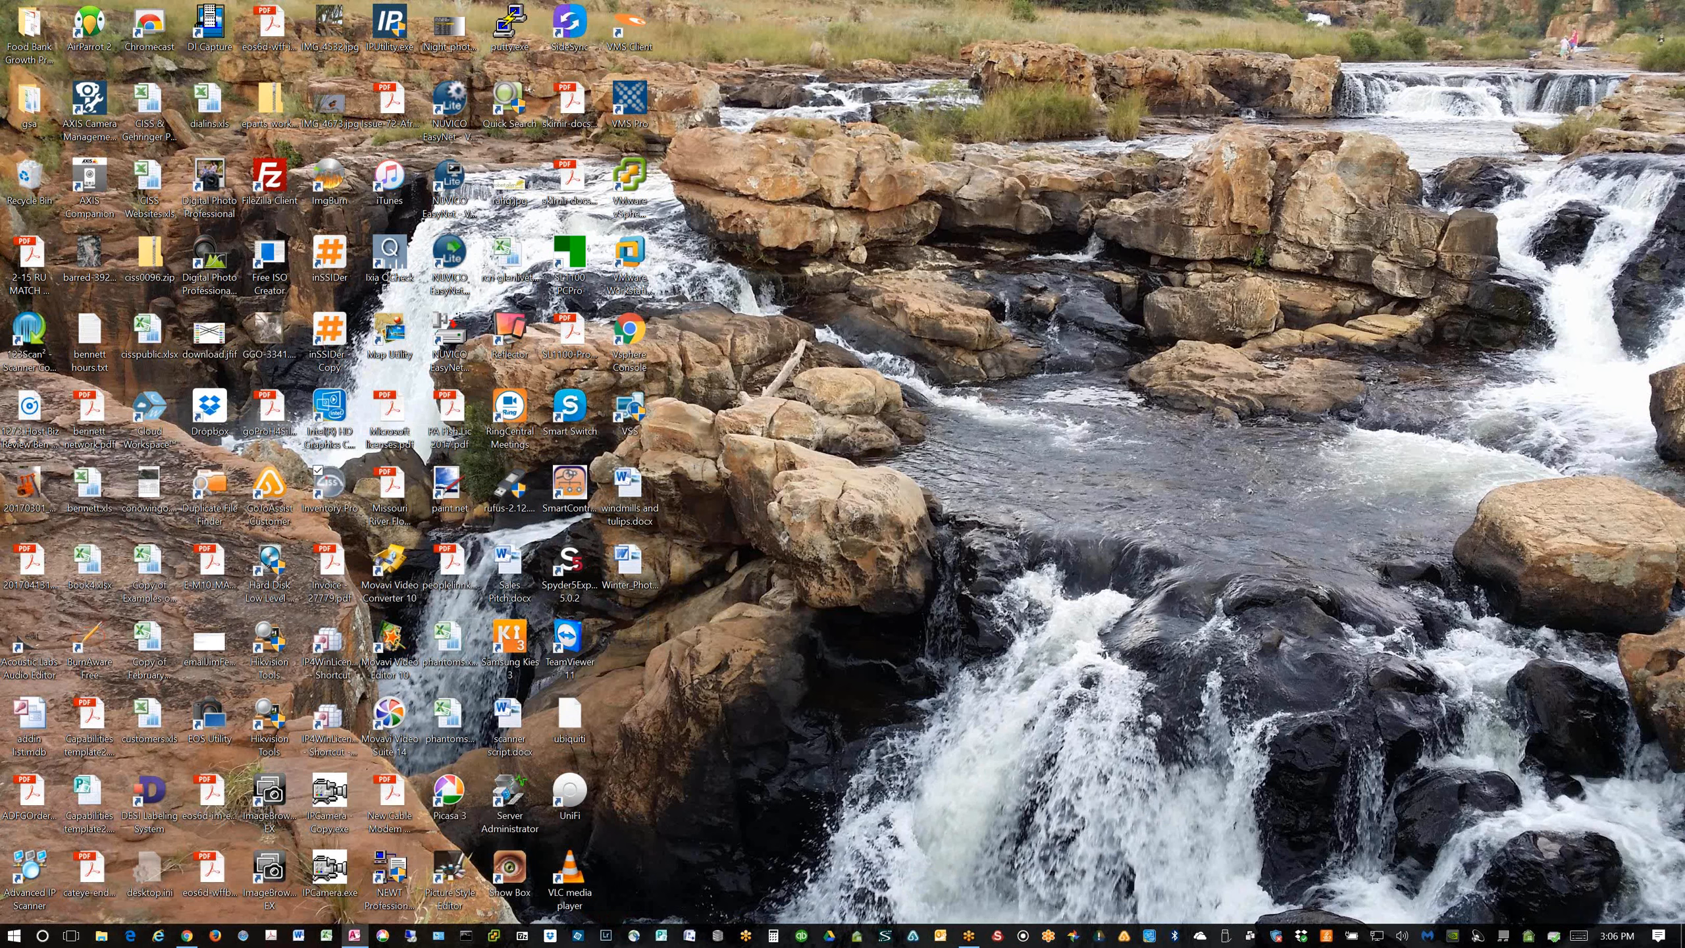
pyautogui.moveTo(1684, 41); pyautogui.dragTo(1015, 41)
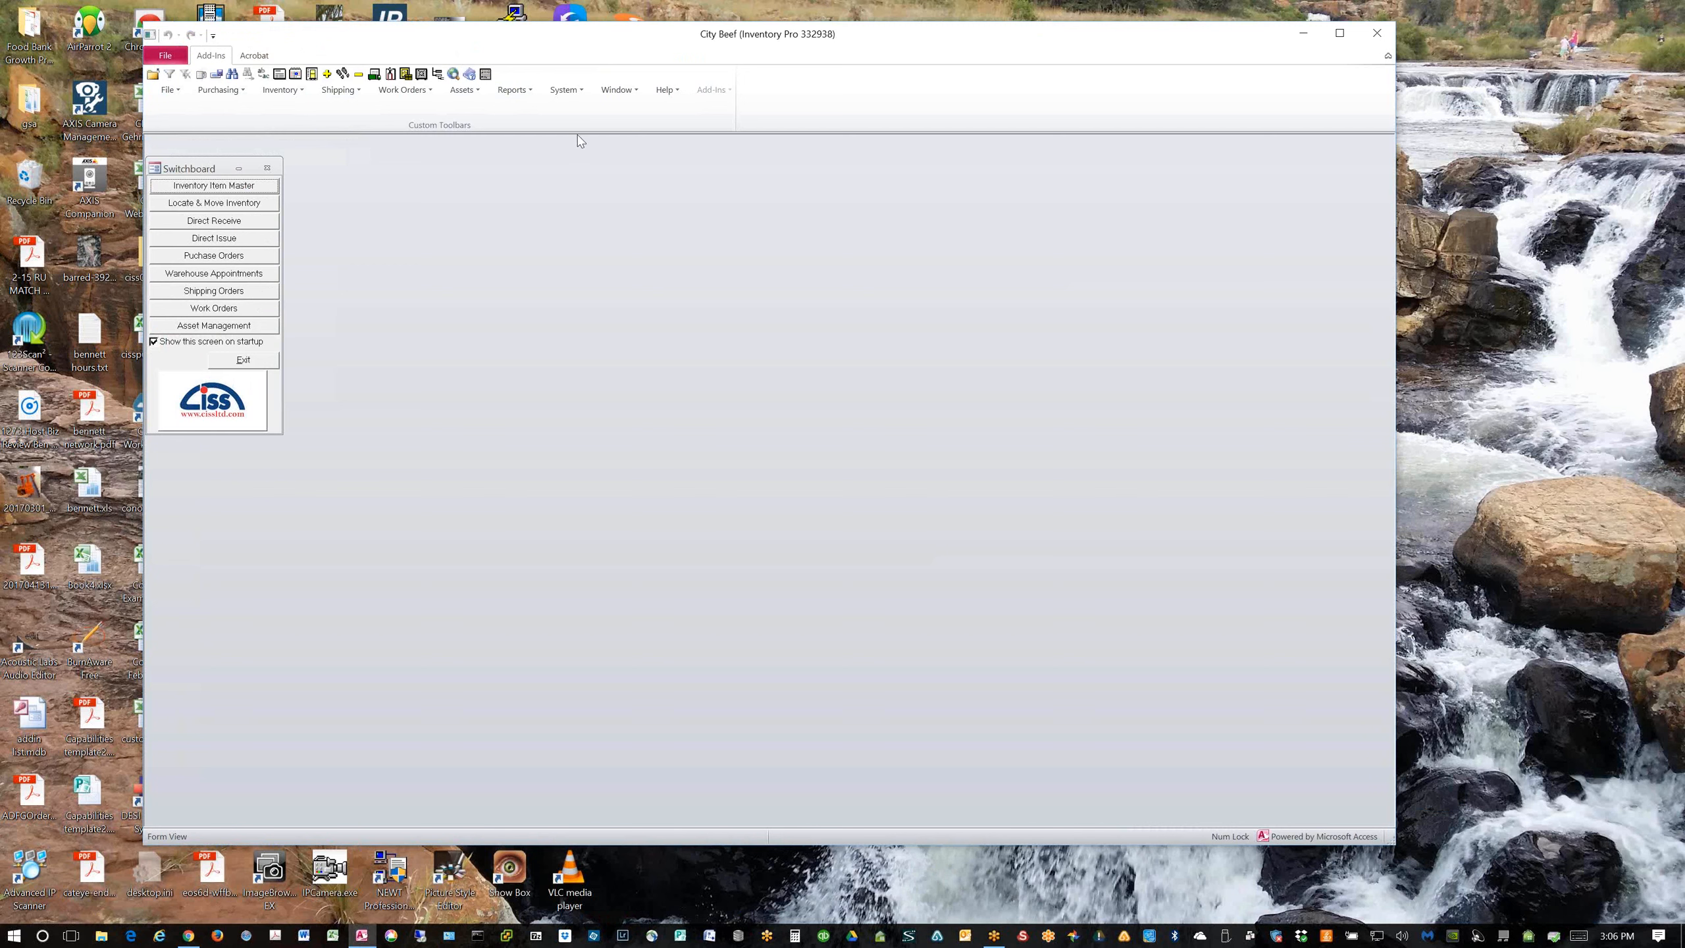
pyautogui.moveTo(200, 170); pyautogui.dragTo(228, 156)
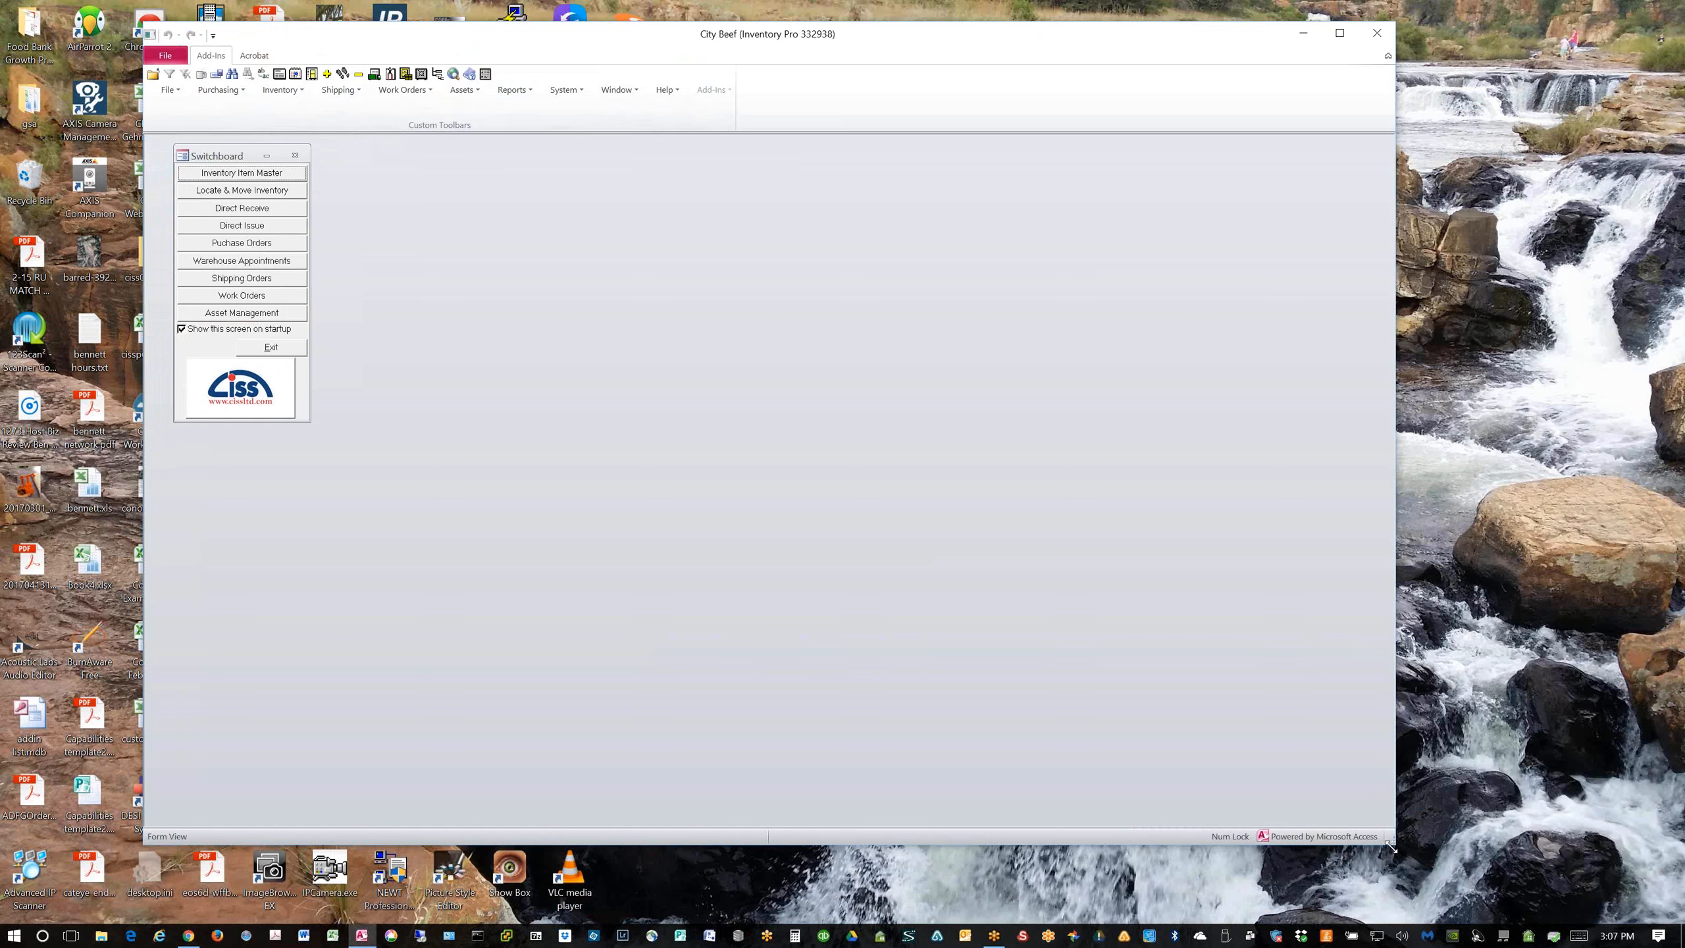
pyautogui.moveTo(1392, 848); pyautogui.dragTo(1336, 856)
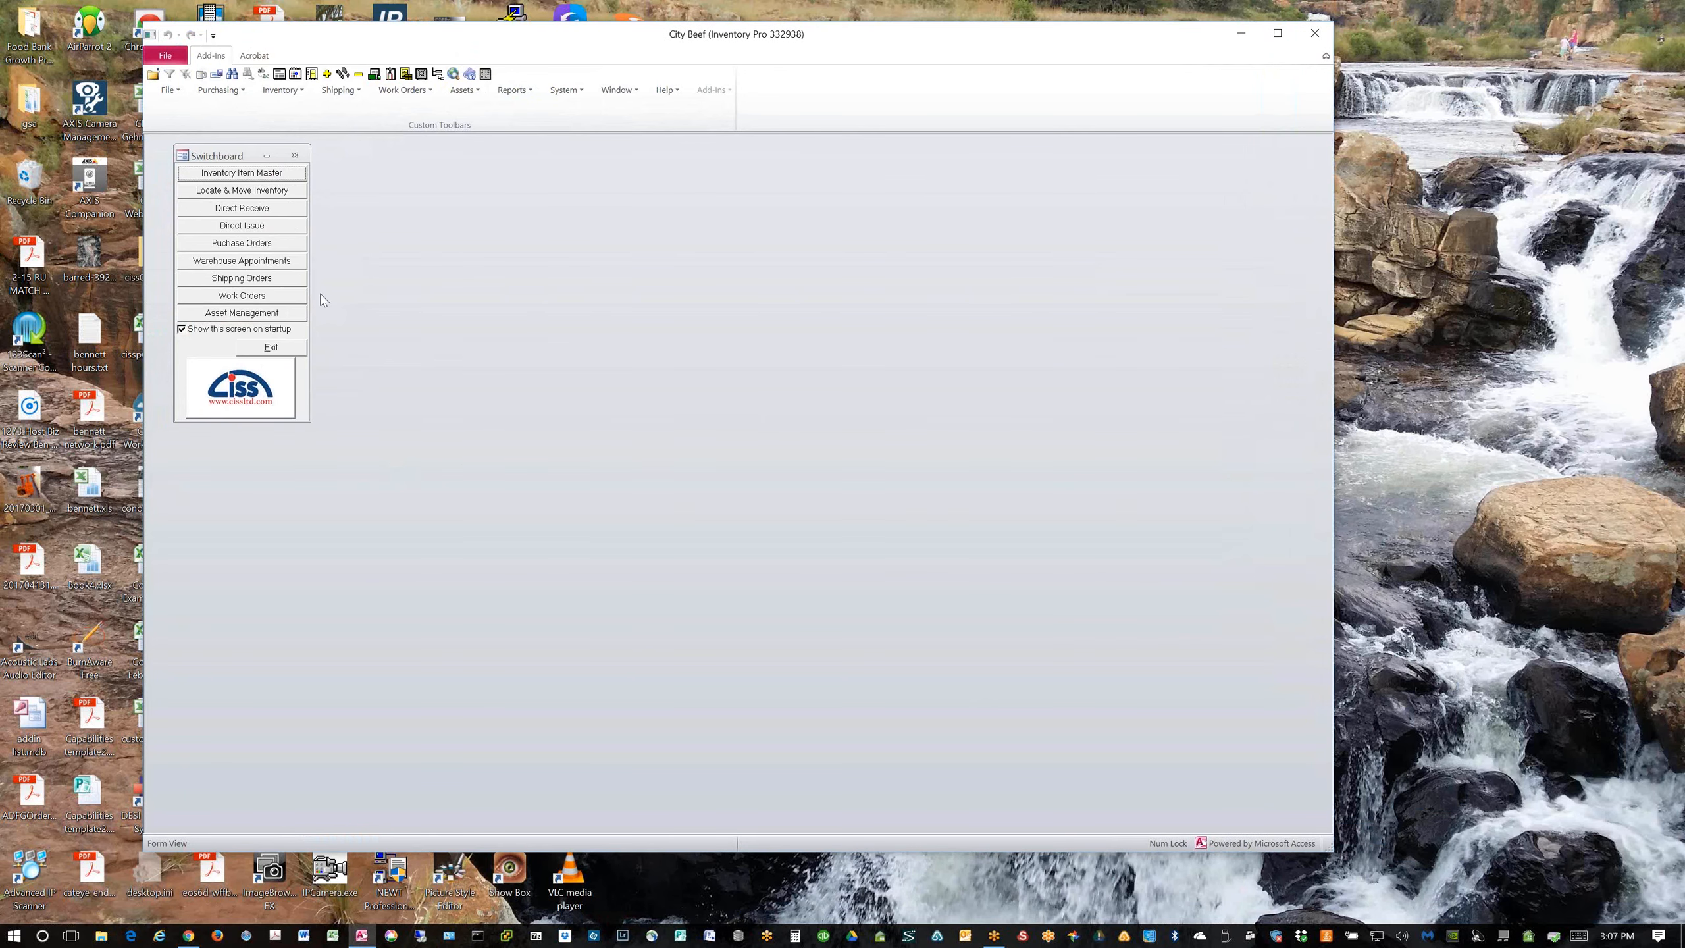
# View the Inventory Item Master list beside the switchboard, and close the desktop program
pyautogui.click(237, 173)
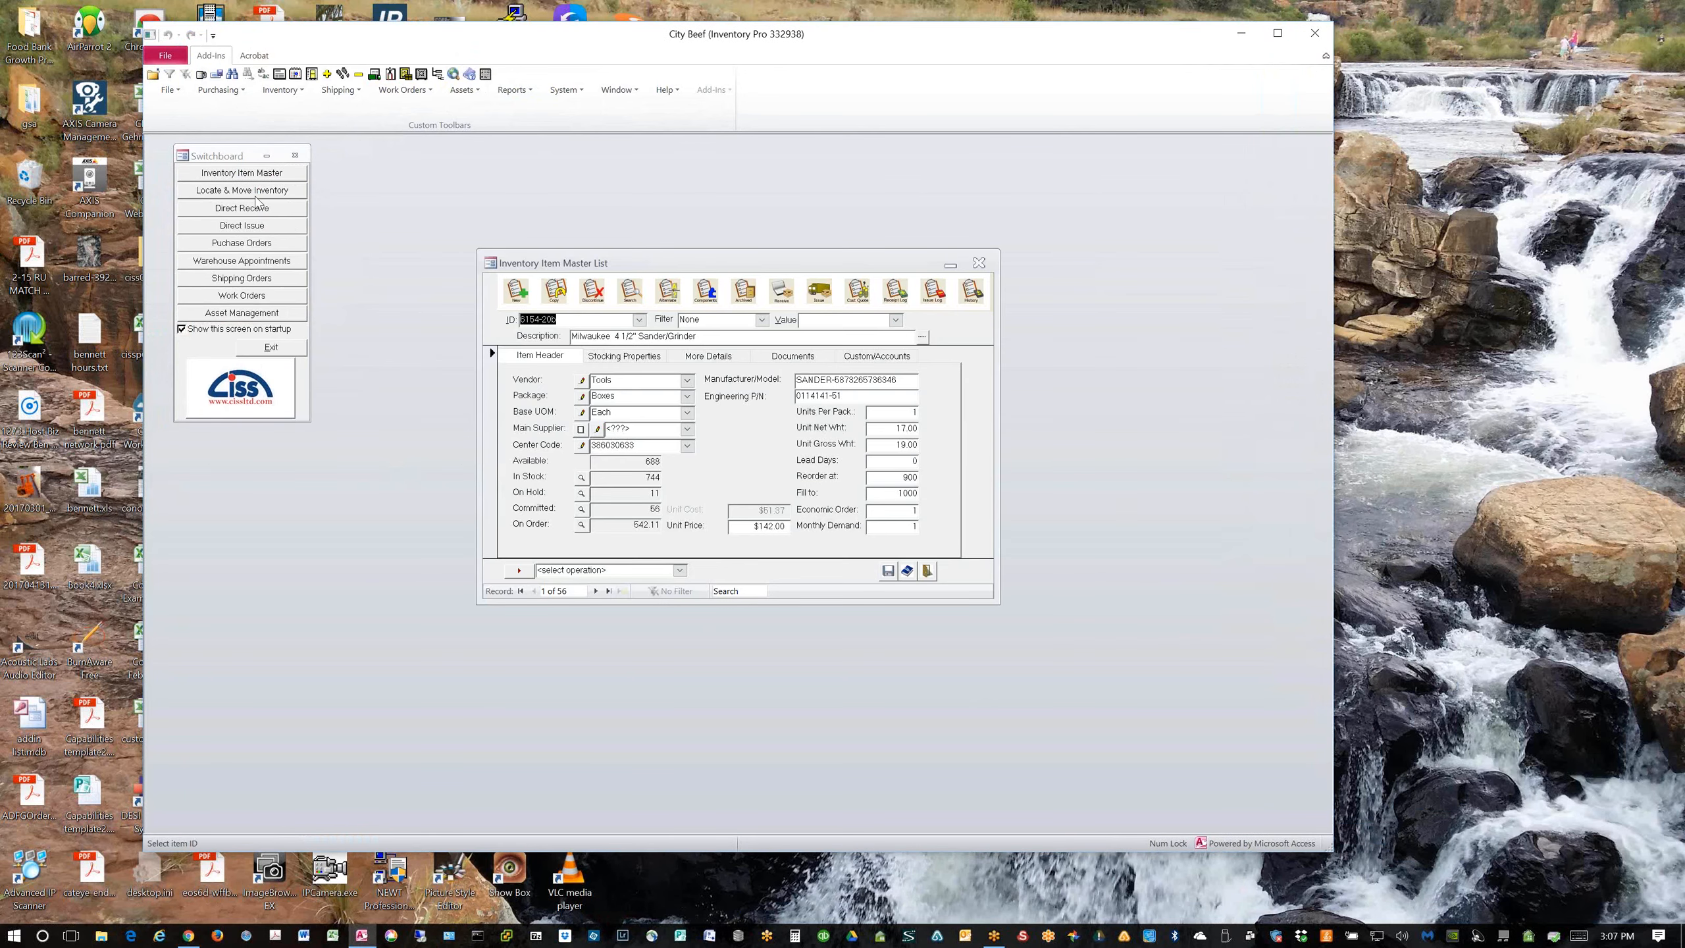
pyautogui.moveTo(585, 264); pyautogui.dragTo(437, 175)
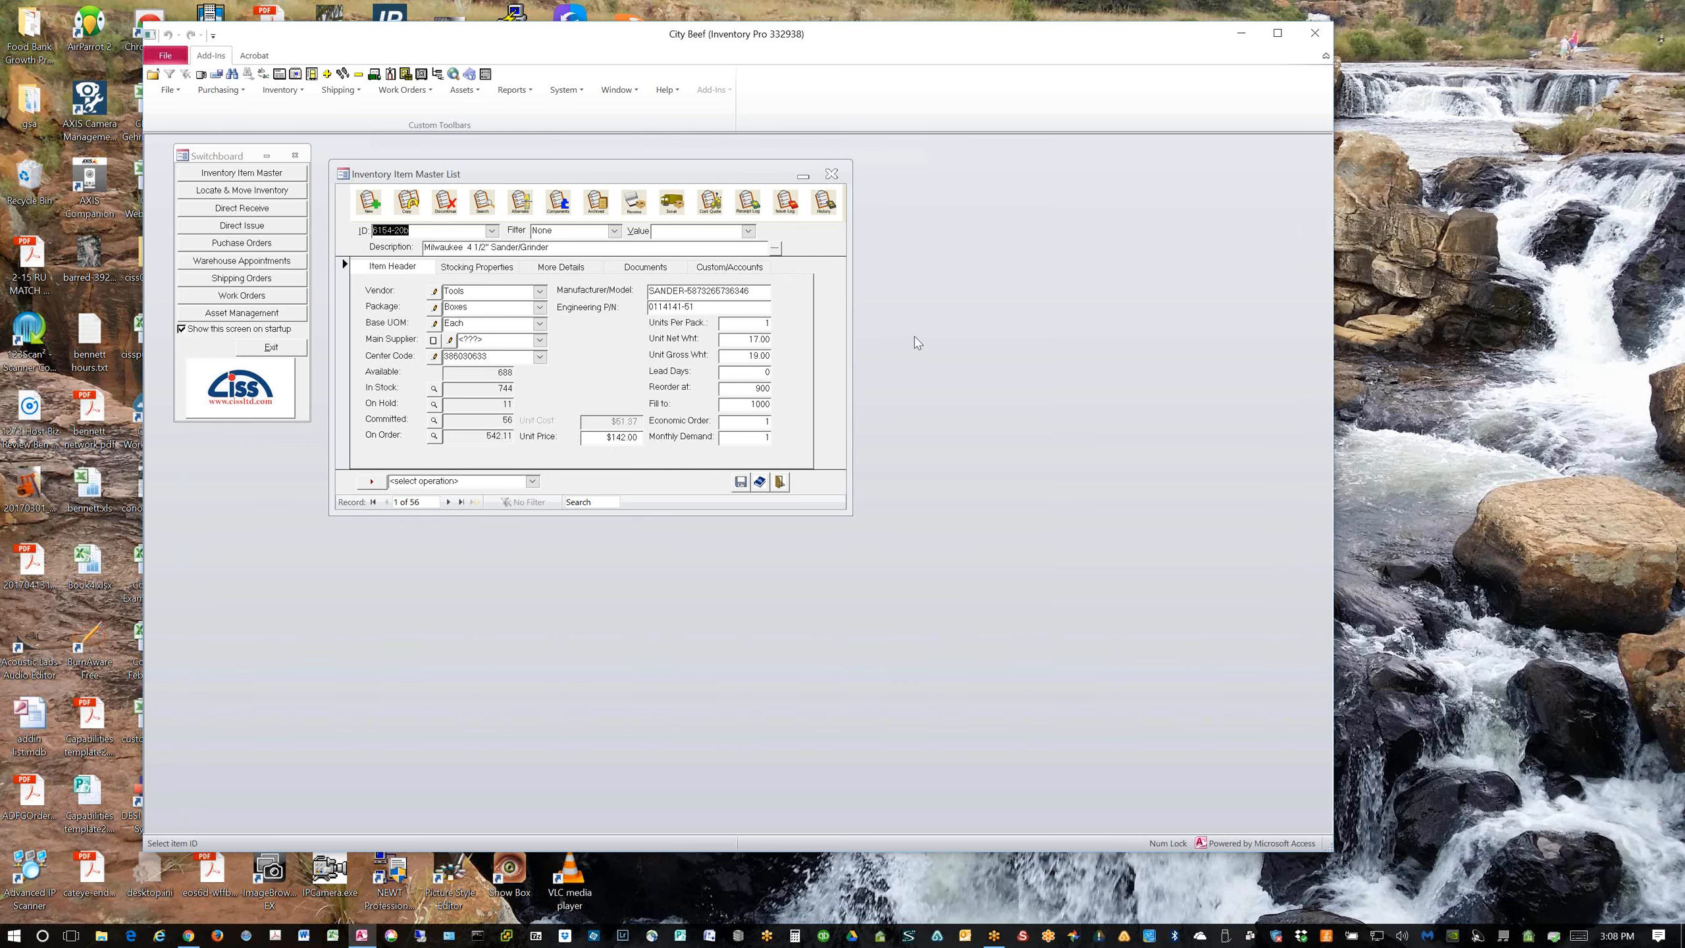
pyautogui.click(1314, 33)
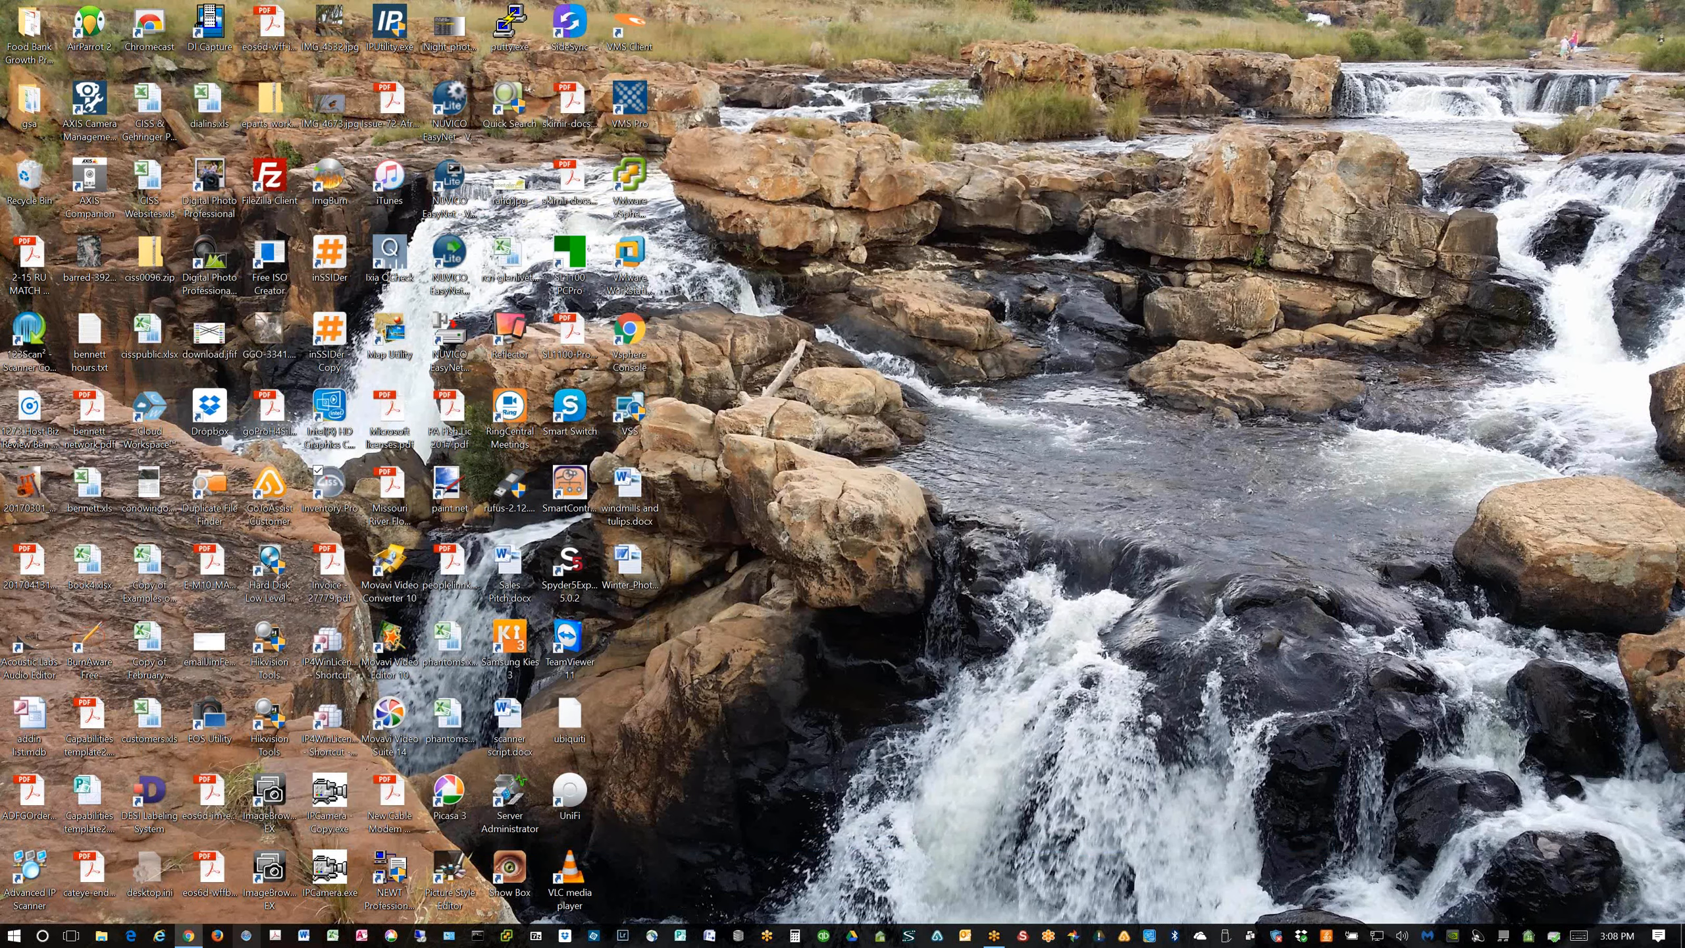
# Switch to Inventory Pro Online in the browser and log in with the prefilled credentials
pyautogui.click(189, 936)
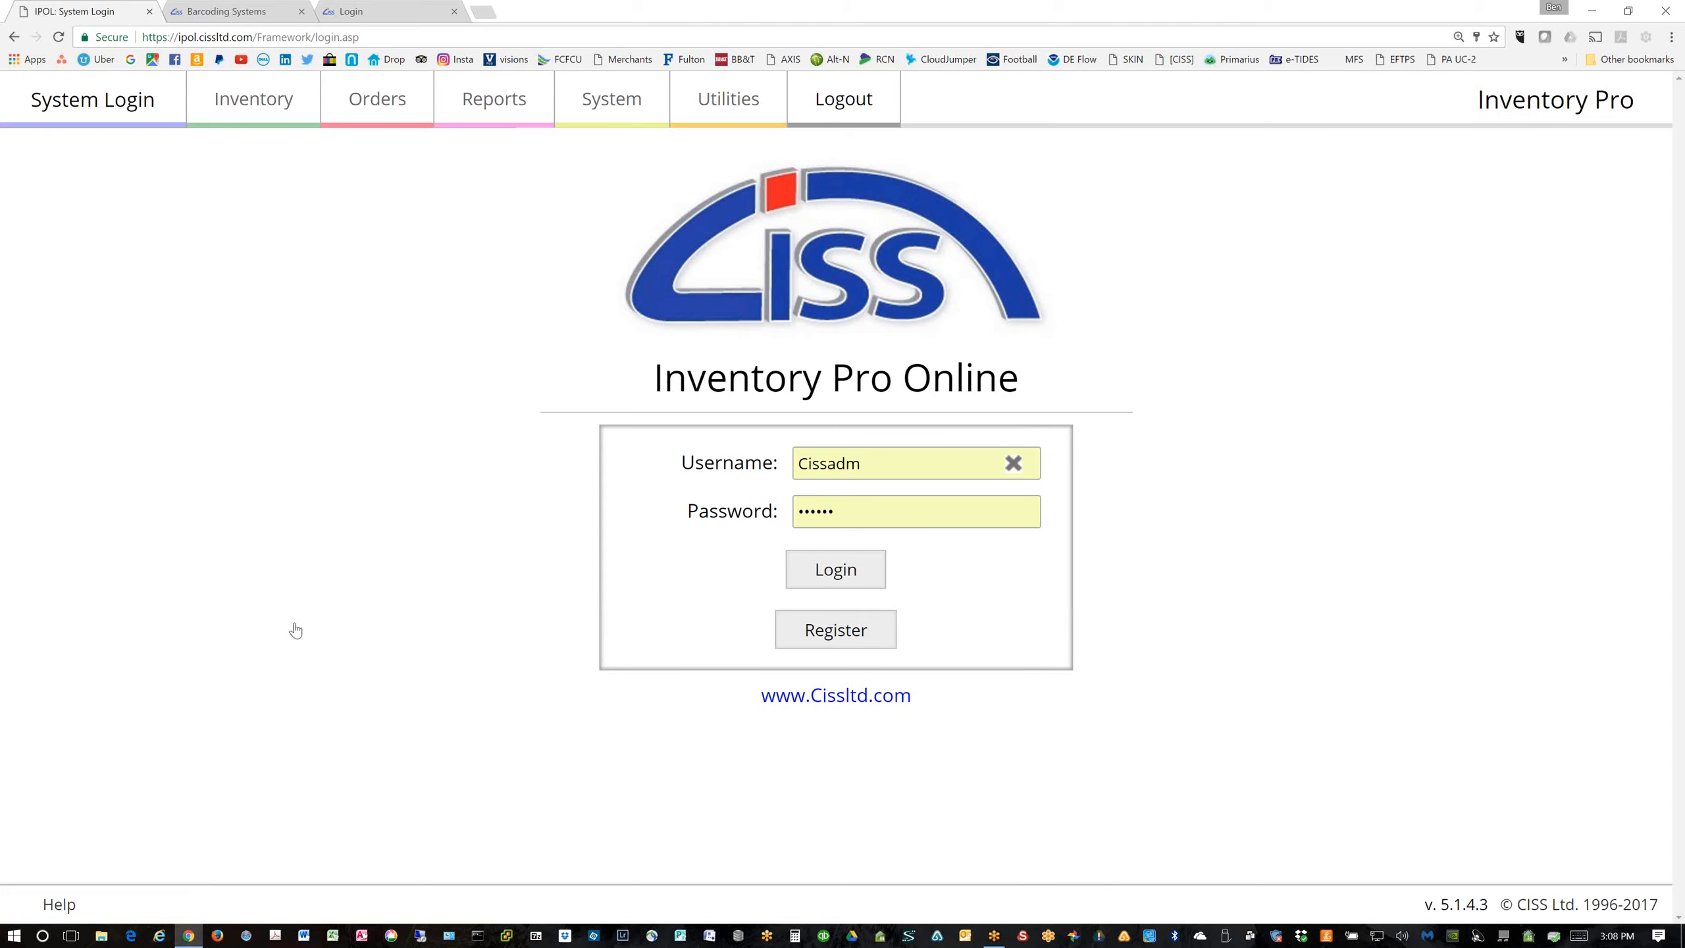
pyautogui.click(834, 576)
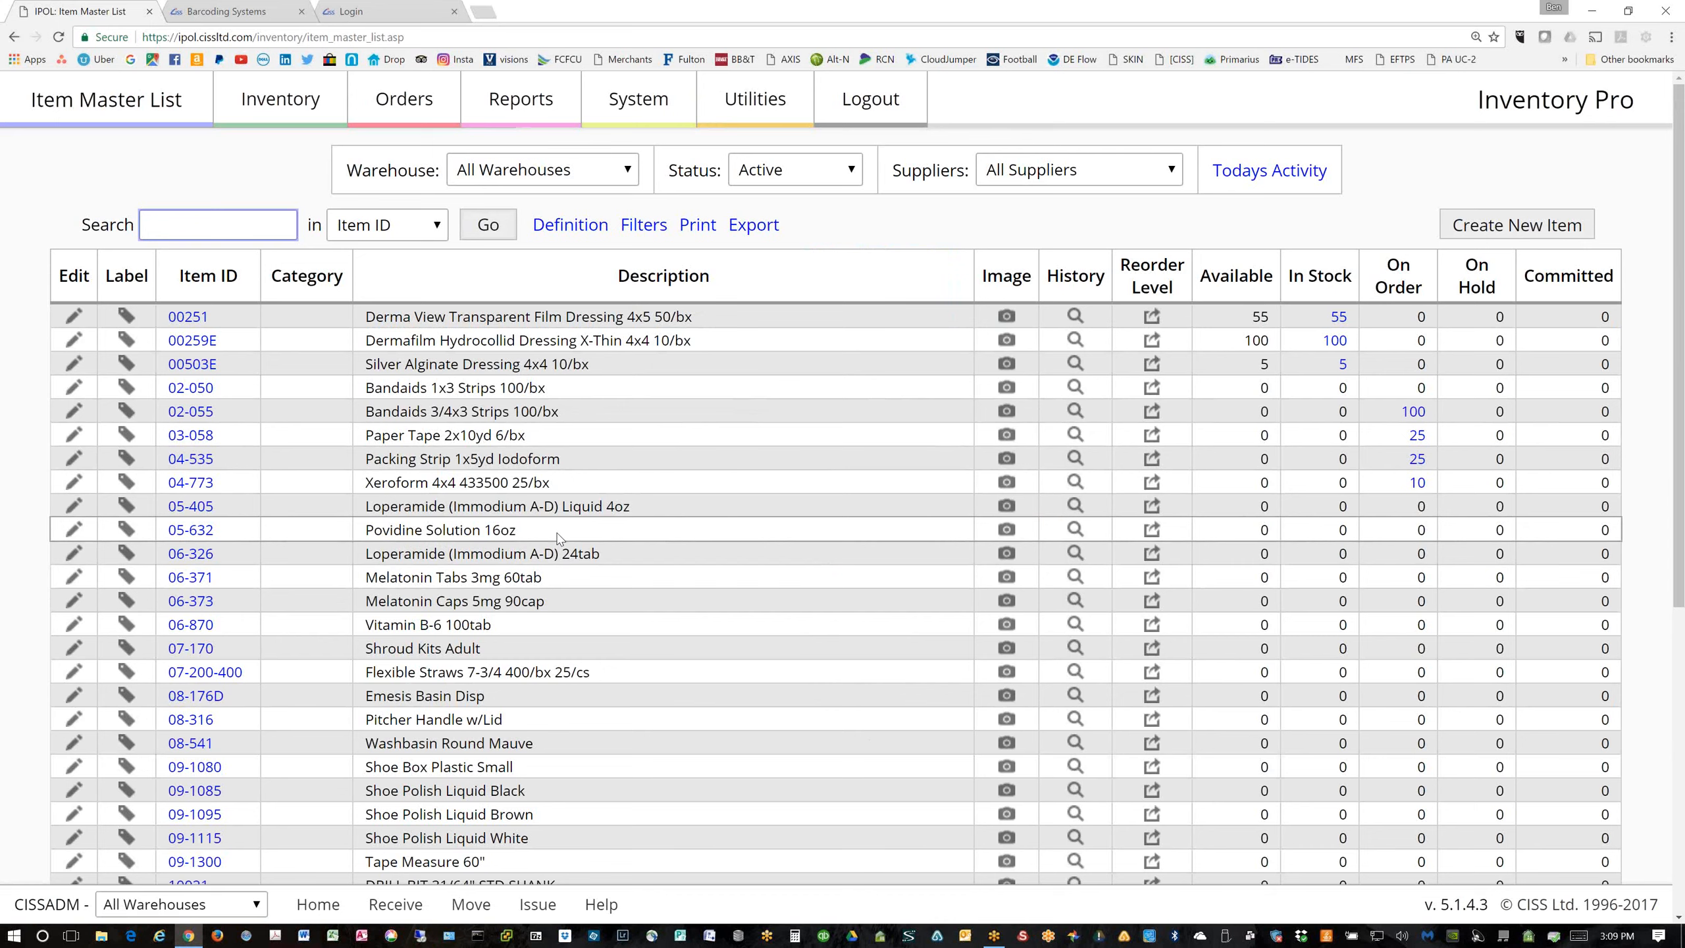
# Open the System Users list and look through the user accounts and their assigned groups
pyautogui.click(638, 116)
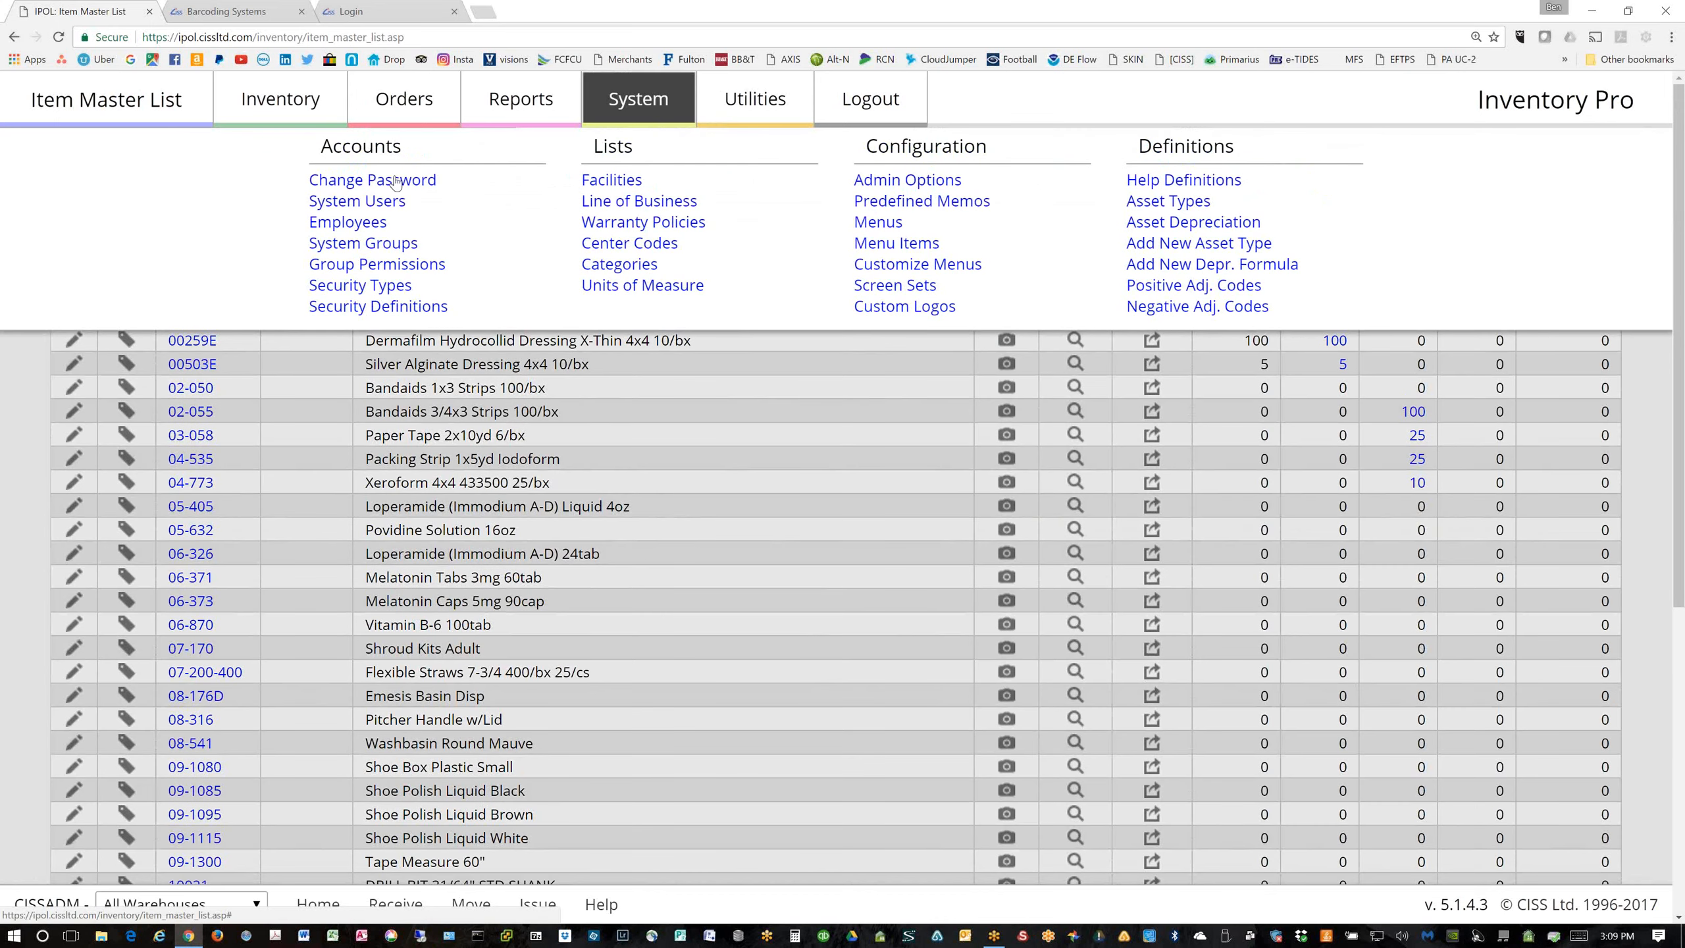
pyautogui.click(373, 205)
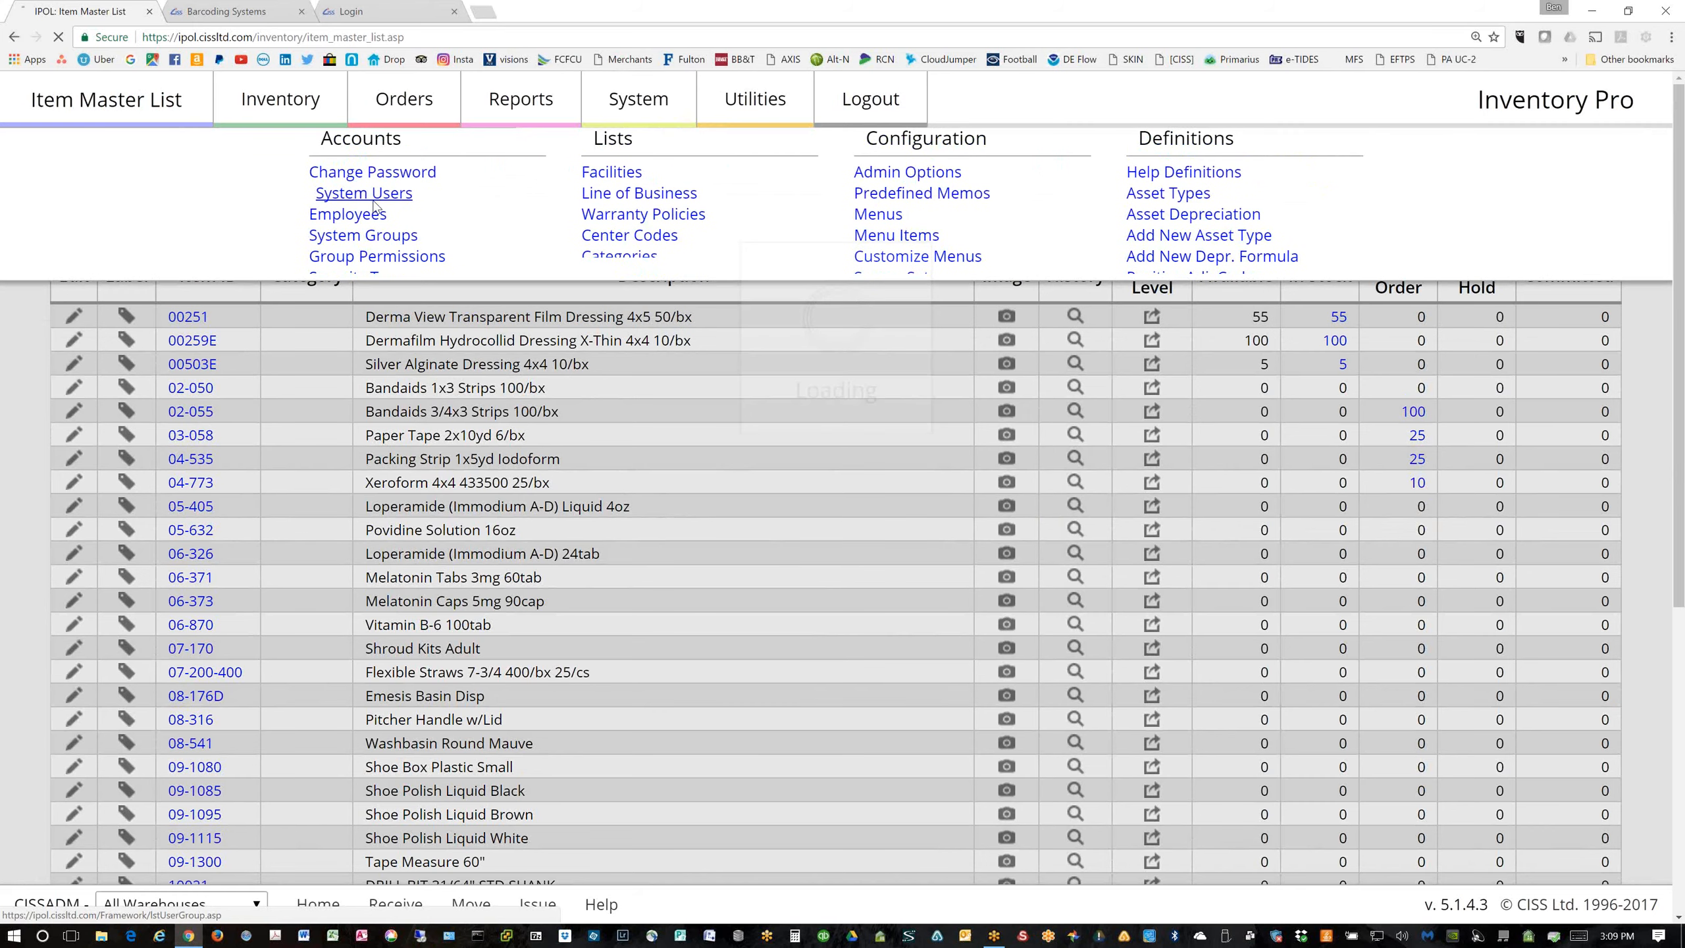
pyautogui.scroll(-6, 229, 409)
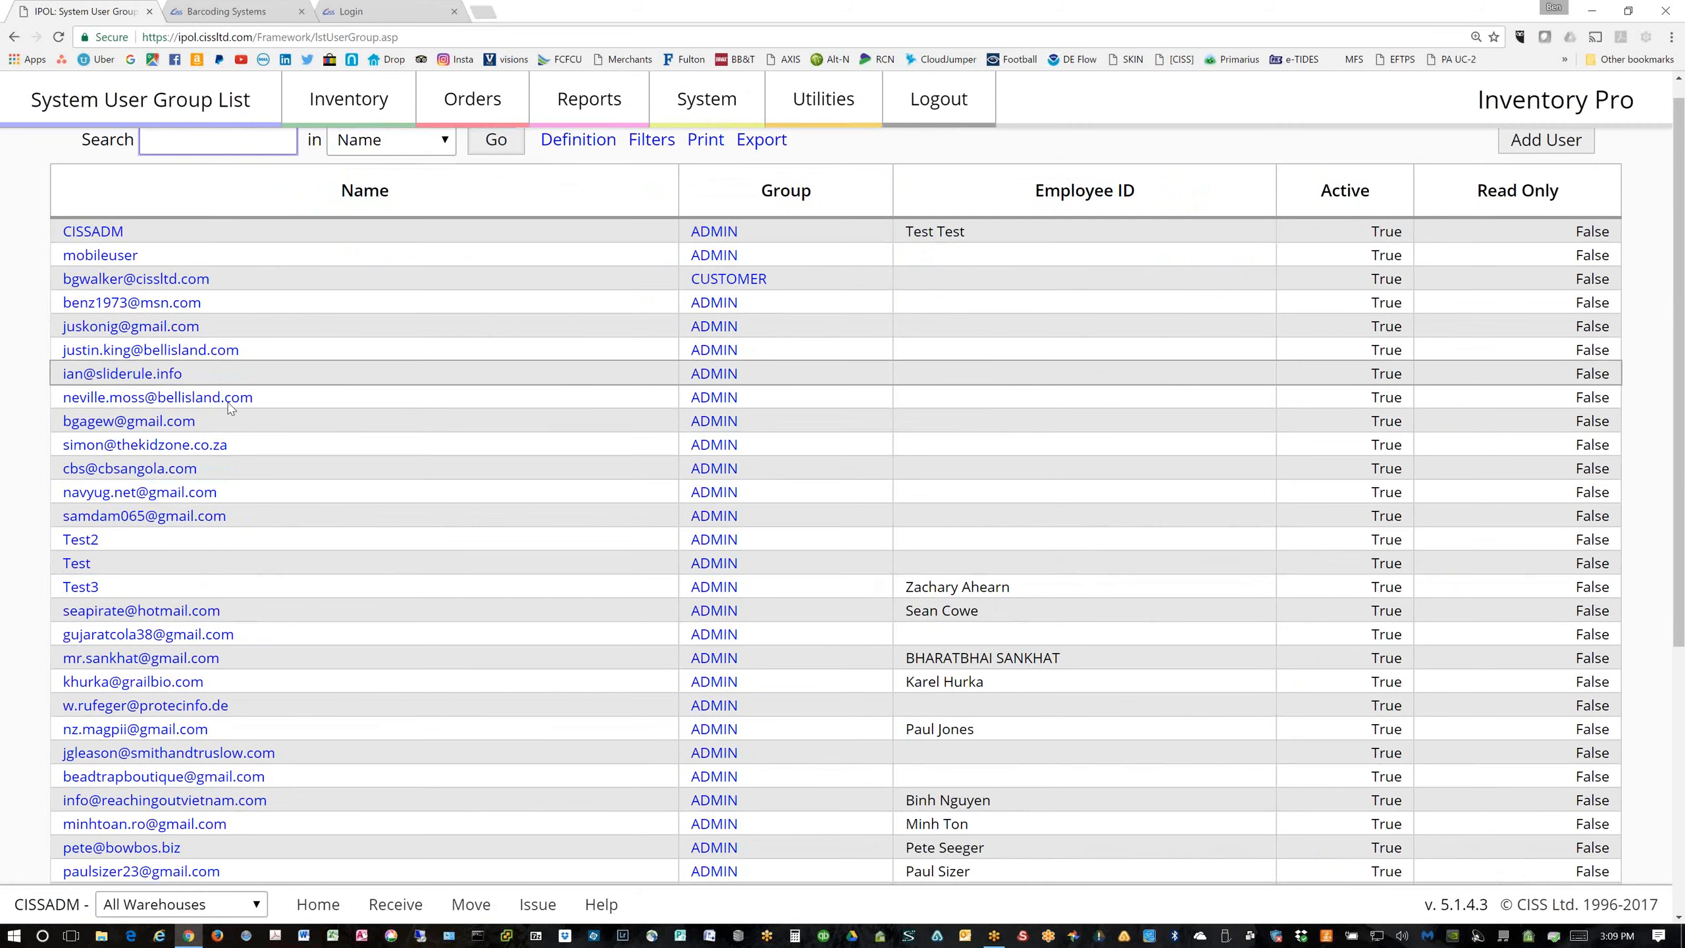
pyautogui.scroll(6, 229, 410)
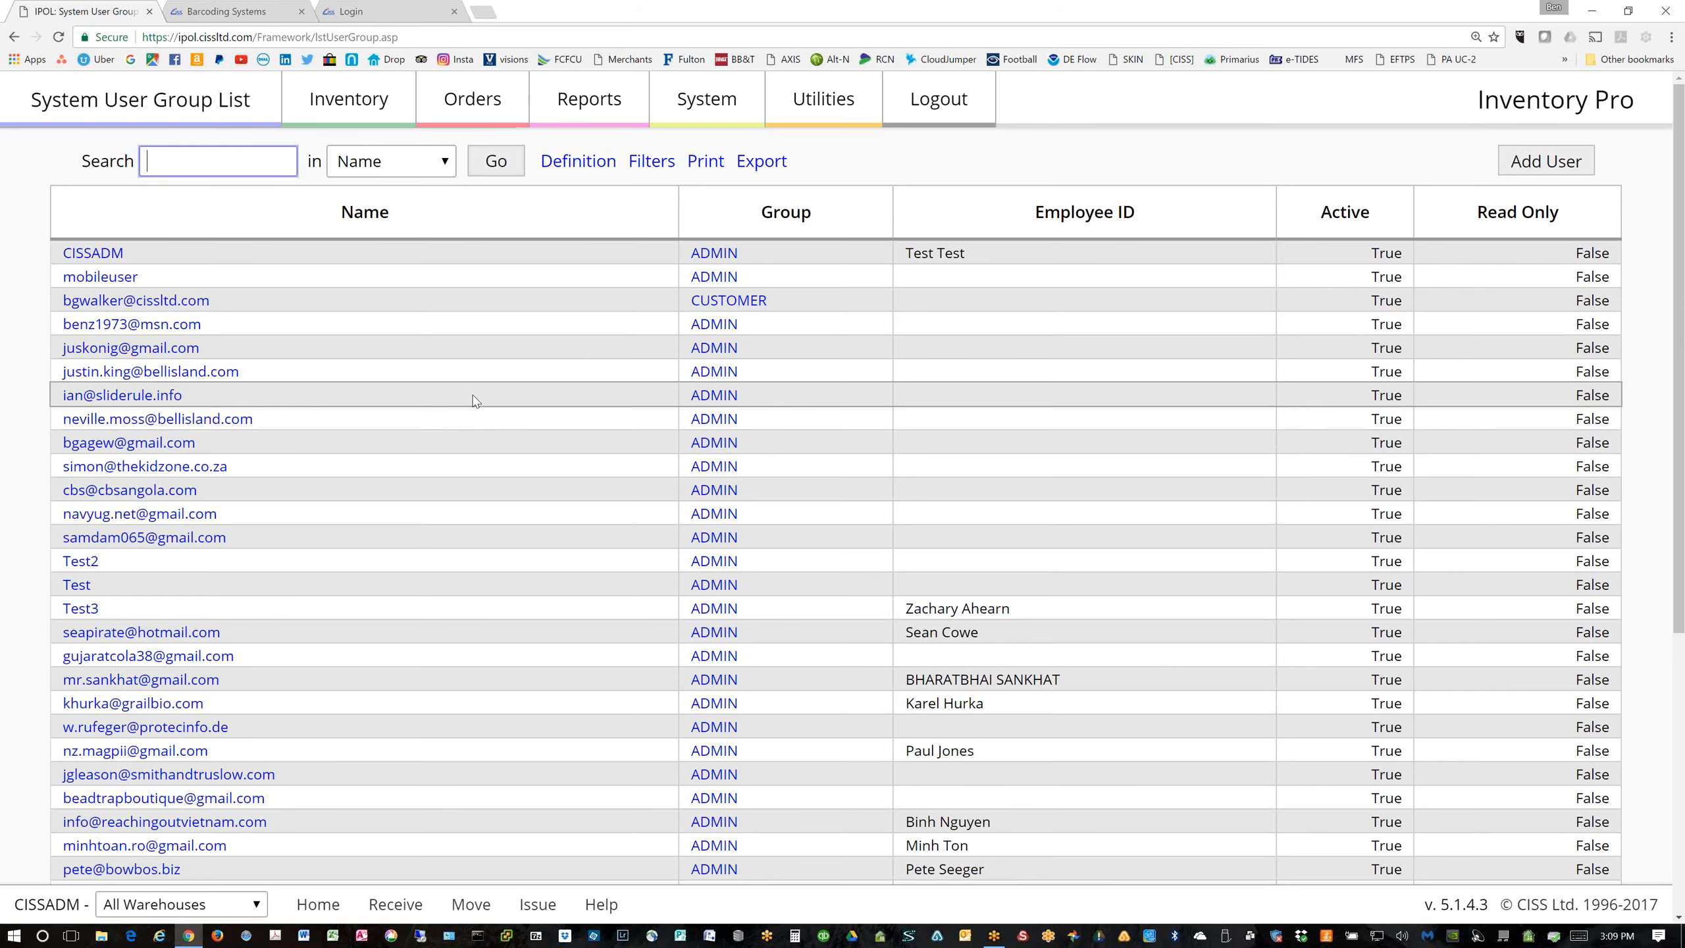
# Open the System Groups list and examine the user groups, highlighting the SUPPLIER group name
pyautogui.click(682, 113)
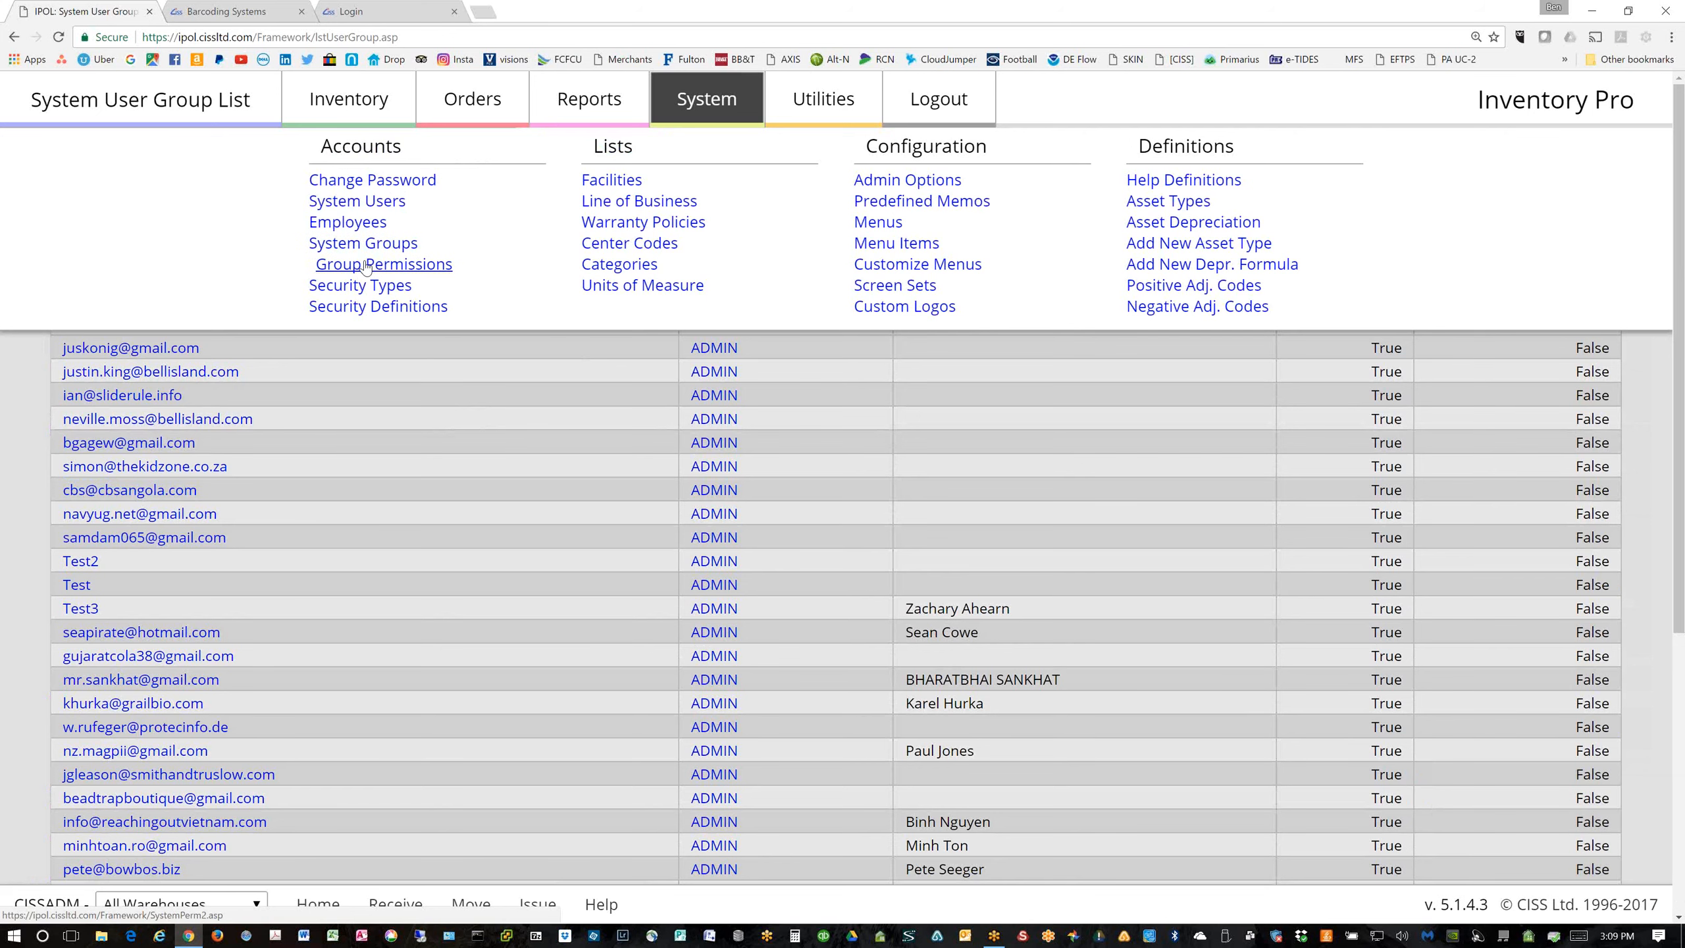
pyautogui.click(362, 243)
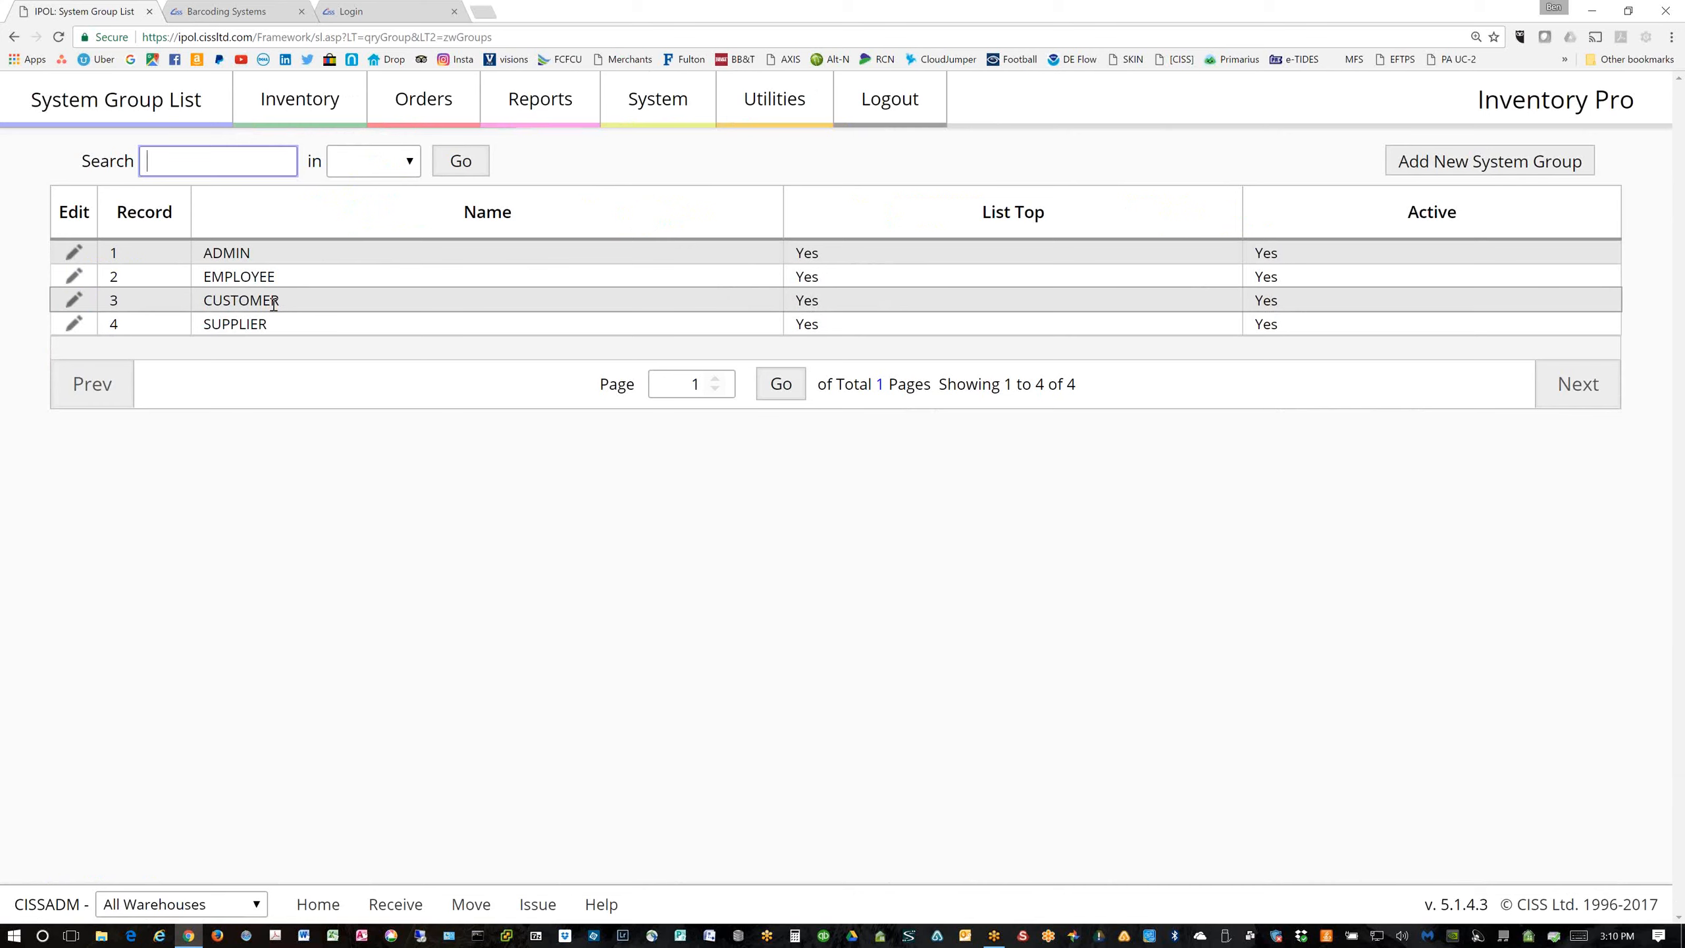
pyautogui.moveTo(271, 325); pyautogui.dragTo(201, 323)
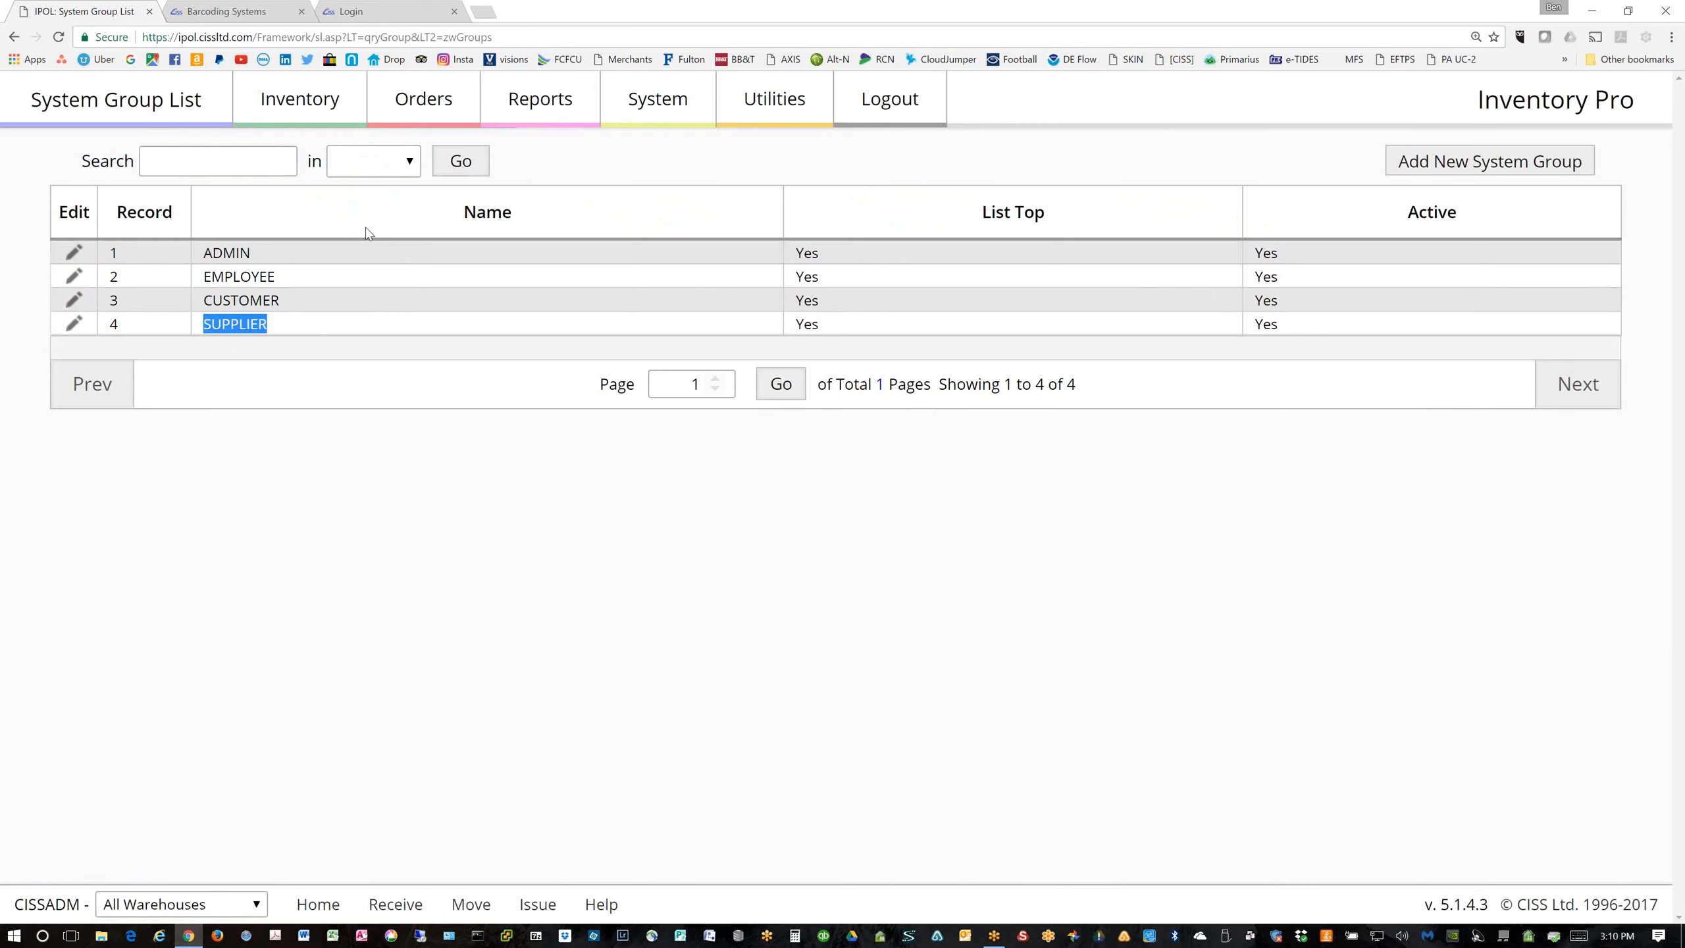
# Open the Warehouses list to review the company's warehouses and their addresses
pyautogui.click(339, 112)
pyautogui.click(325, 199)
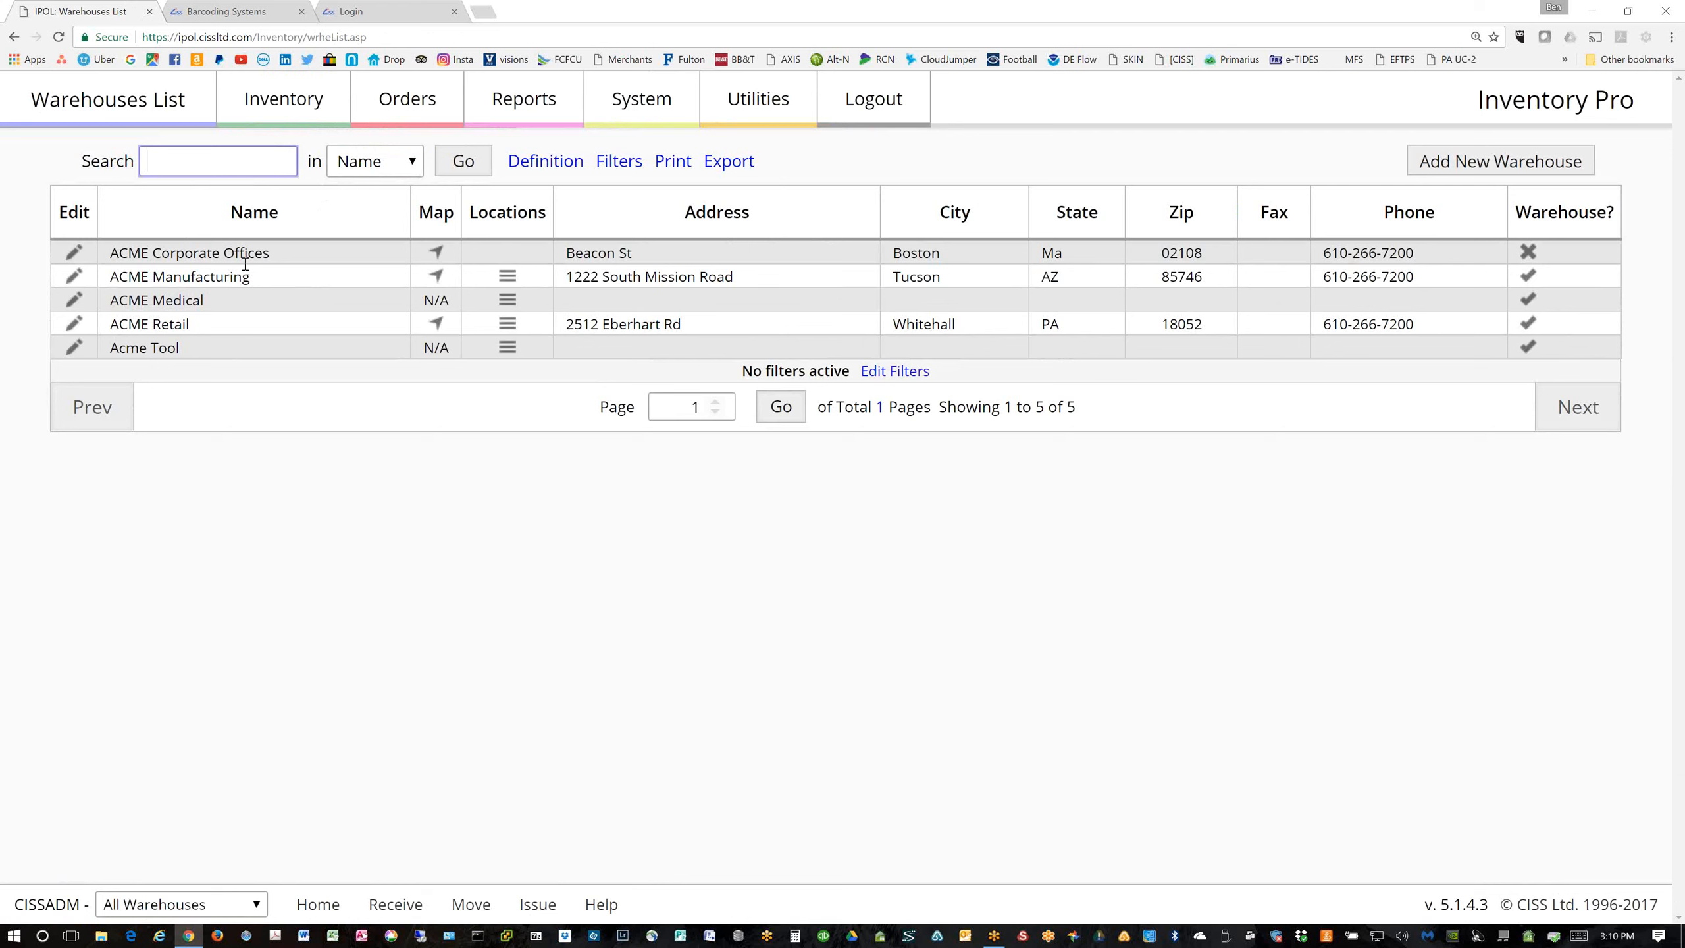
# Open the Import and Export utility for the inventory data
pyautogui.click(285, 109)
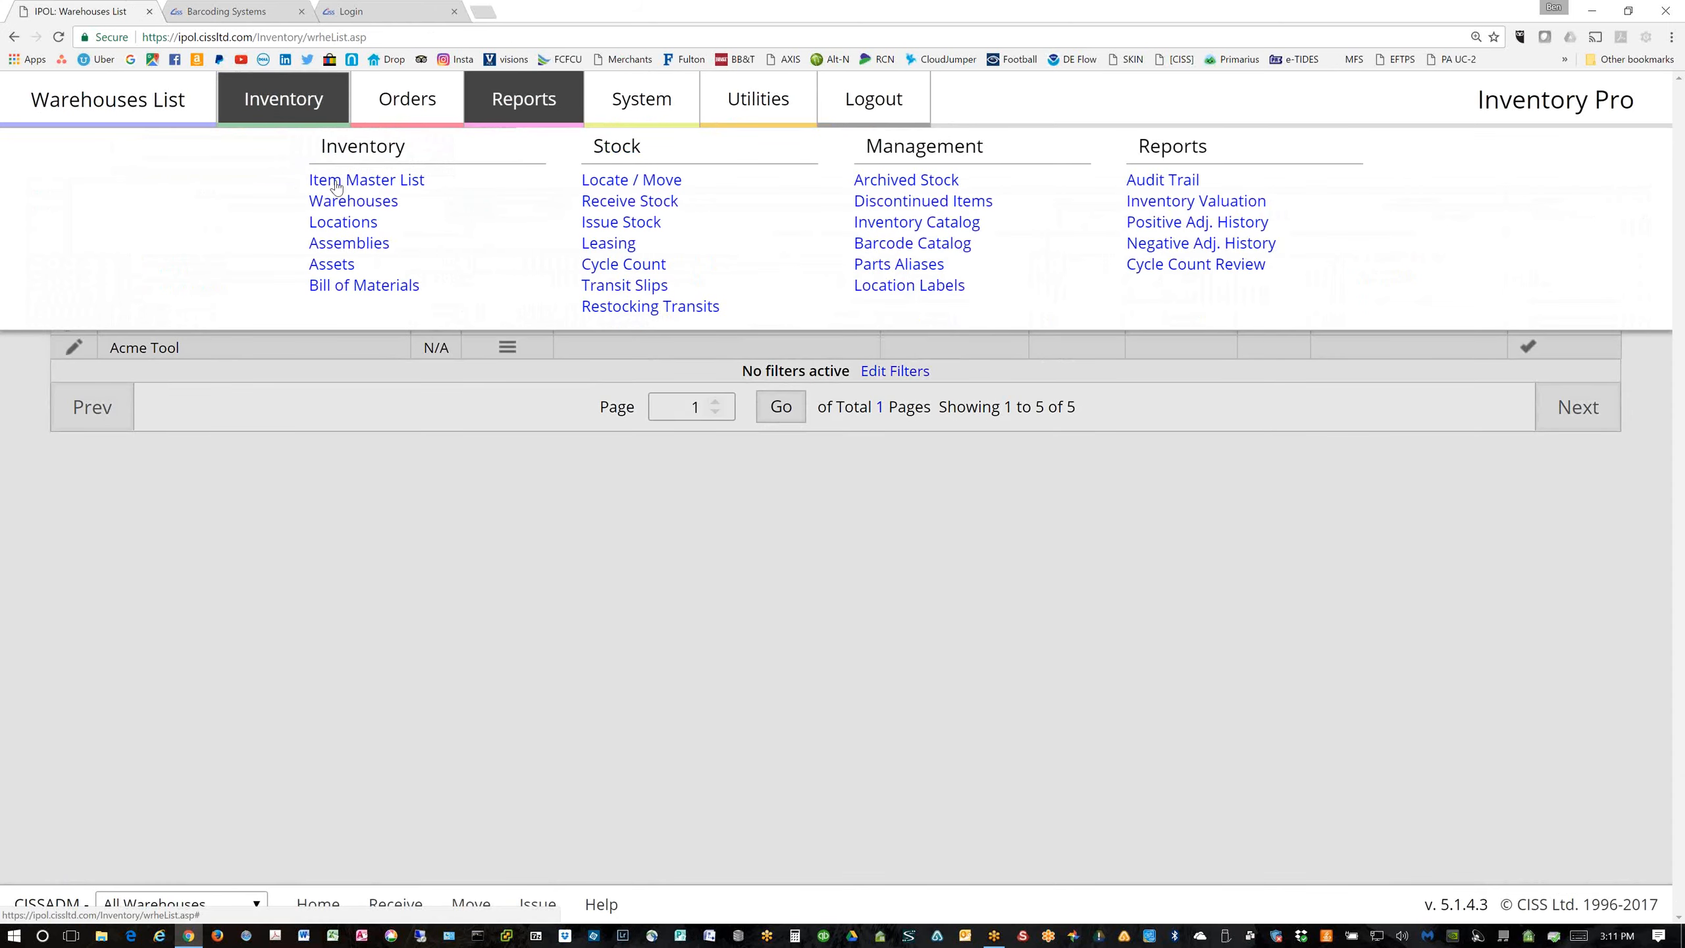
pyautogui.click(743, 110)
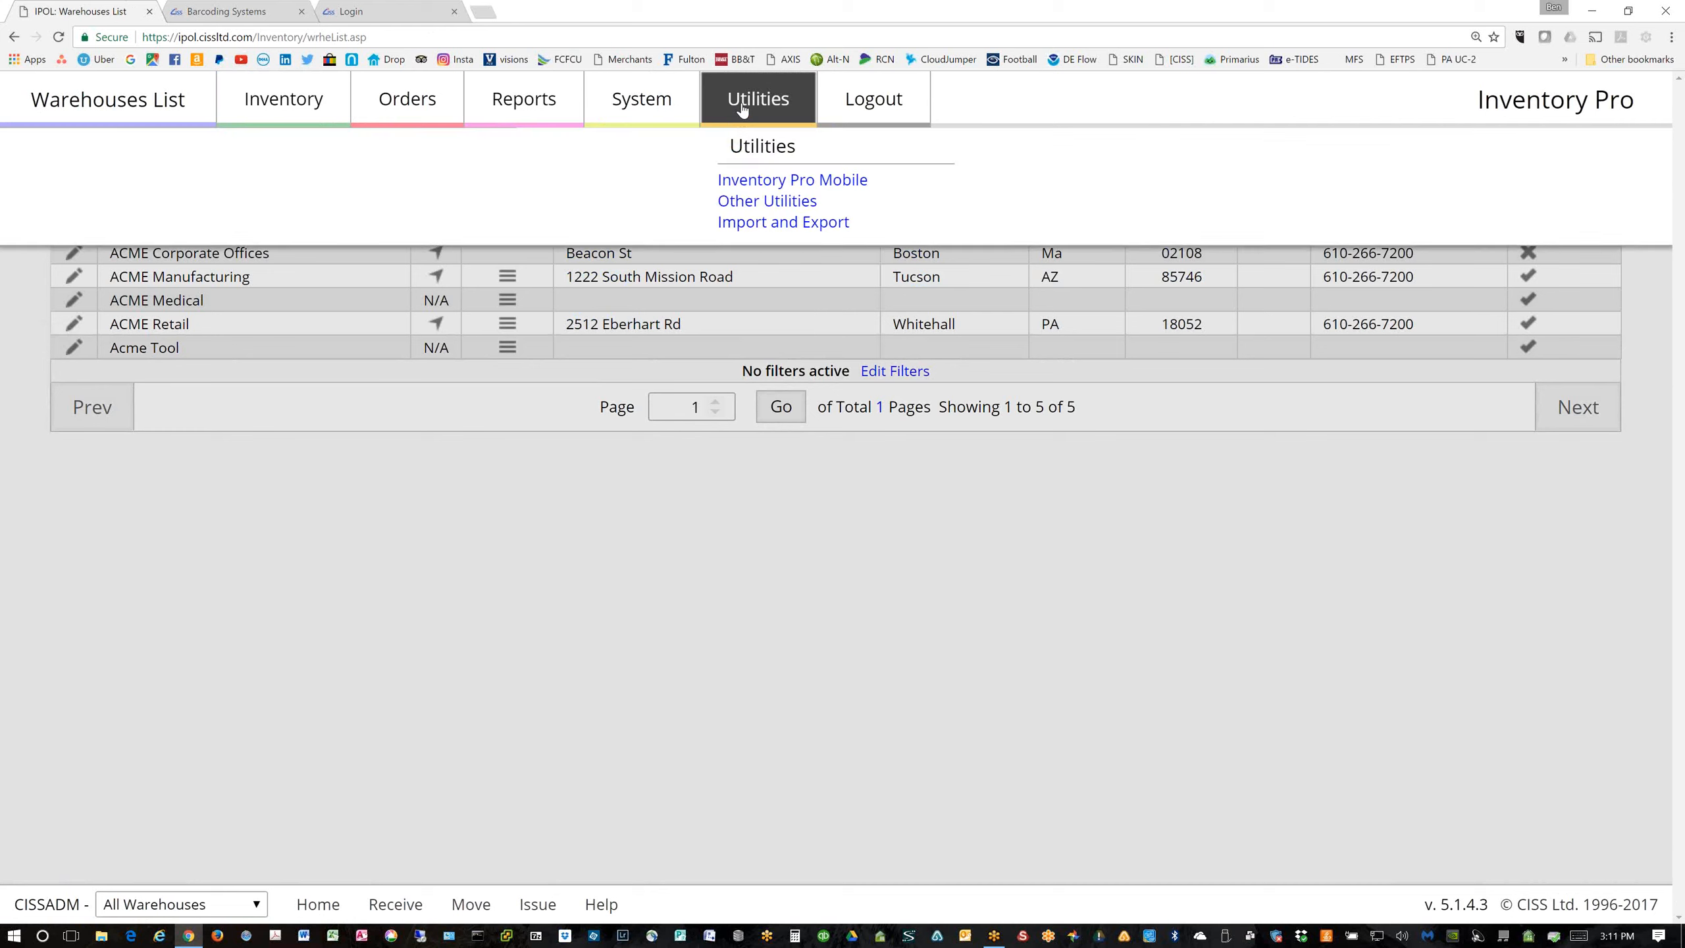
pyautogui.click(743, 223)
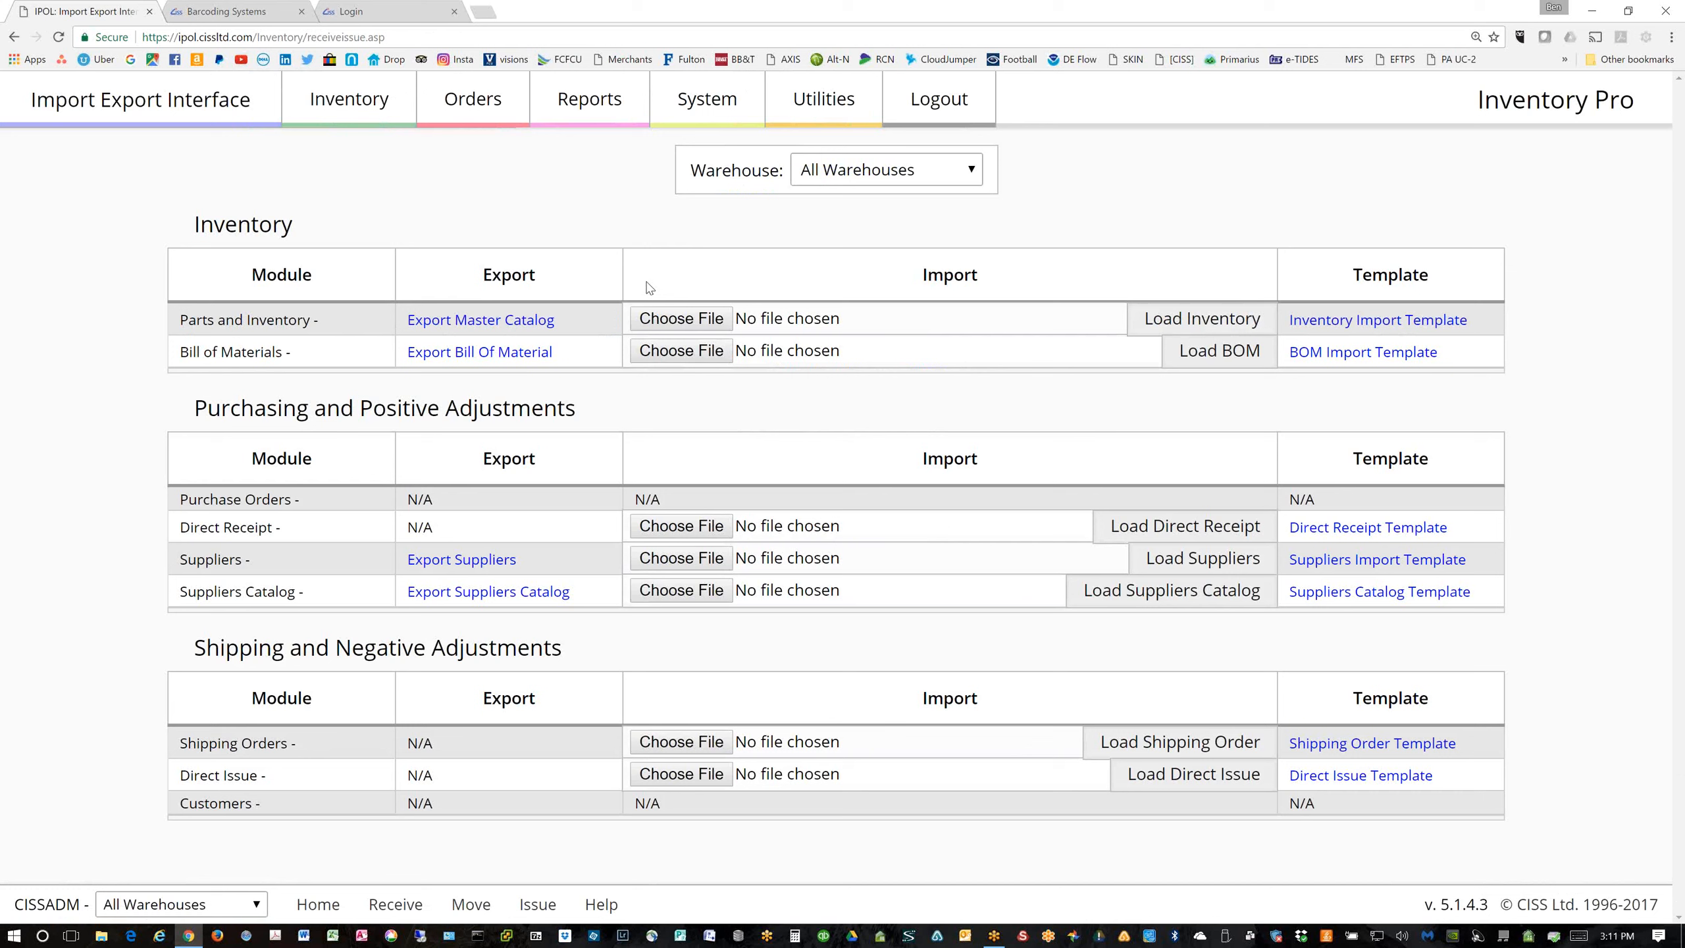
# Export the master catalog for All Warehouses, open the downloaded WarehouseUpdate.xls maximized in Excel, and enable editing
pyautogui.click(449, 323)
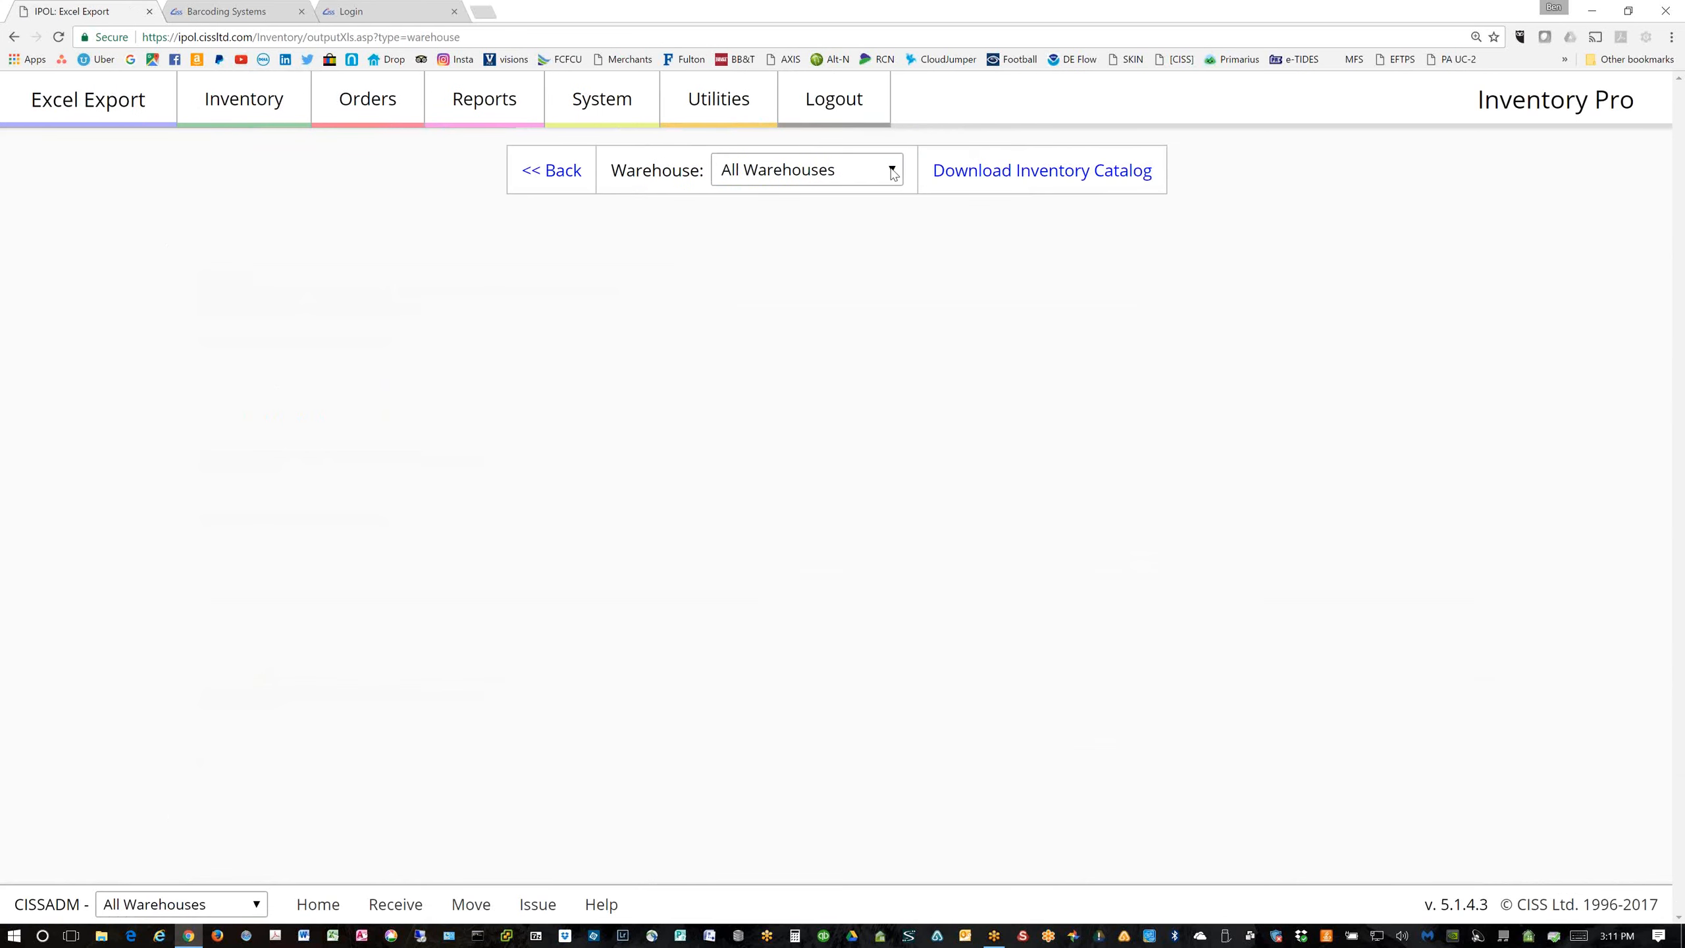
pyautogui.click(1037, 172)
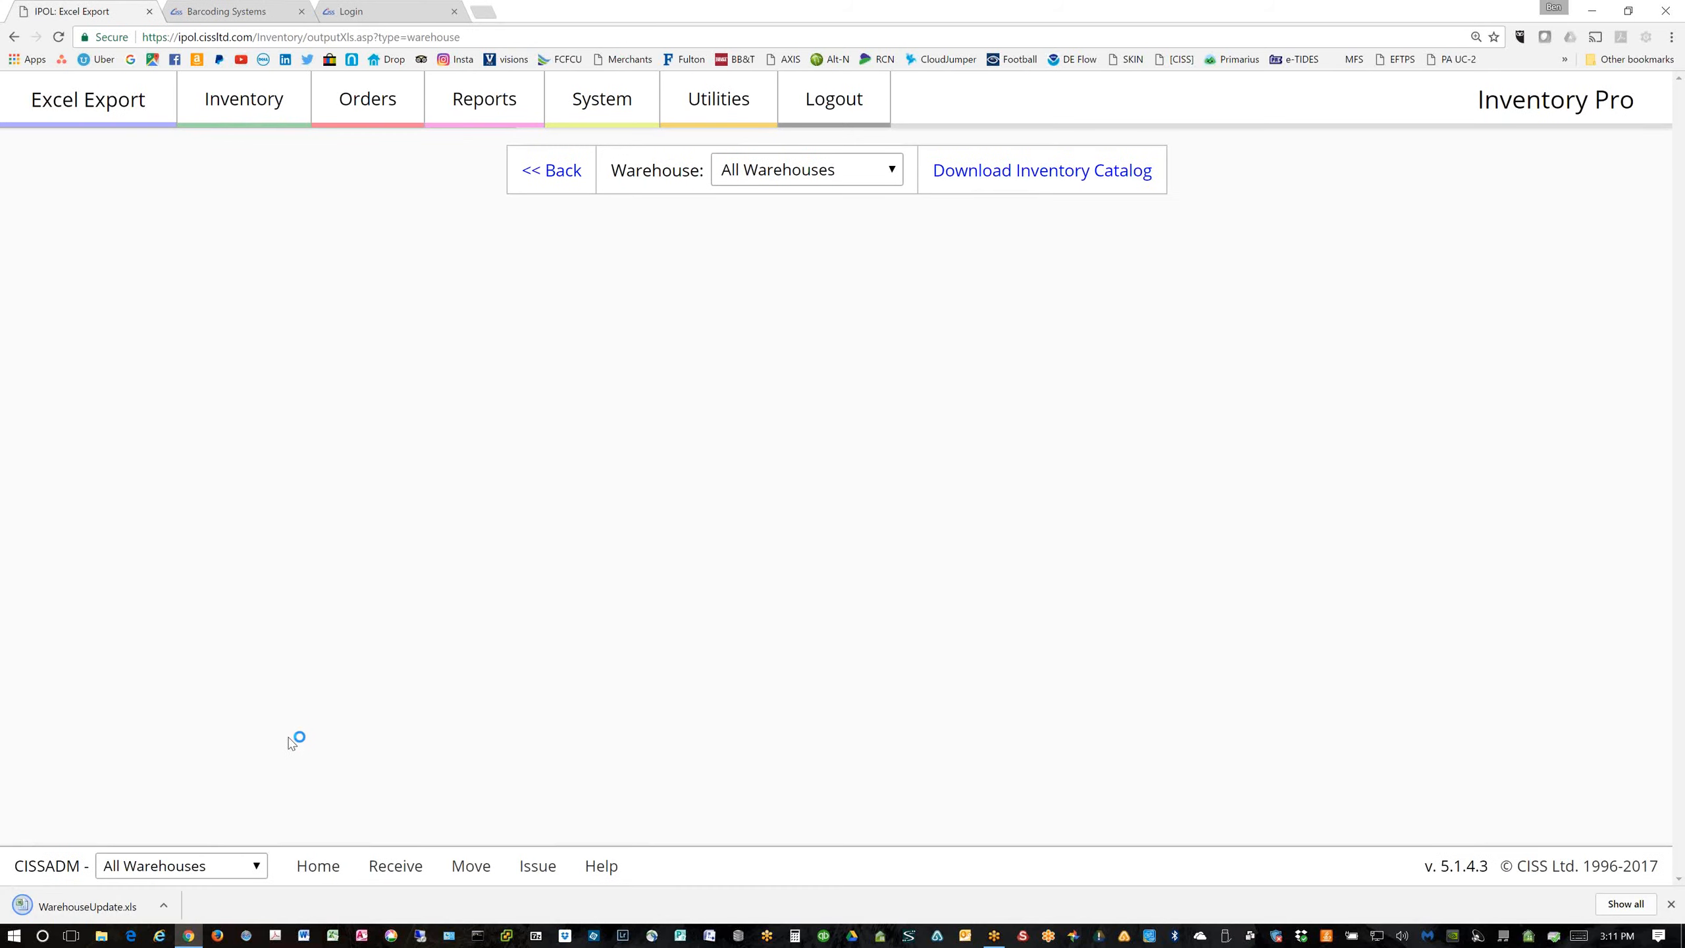
pyautogui.click(58, 910)
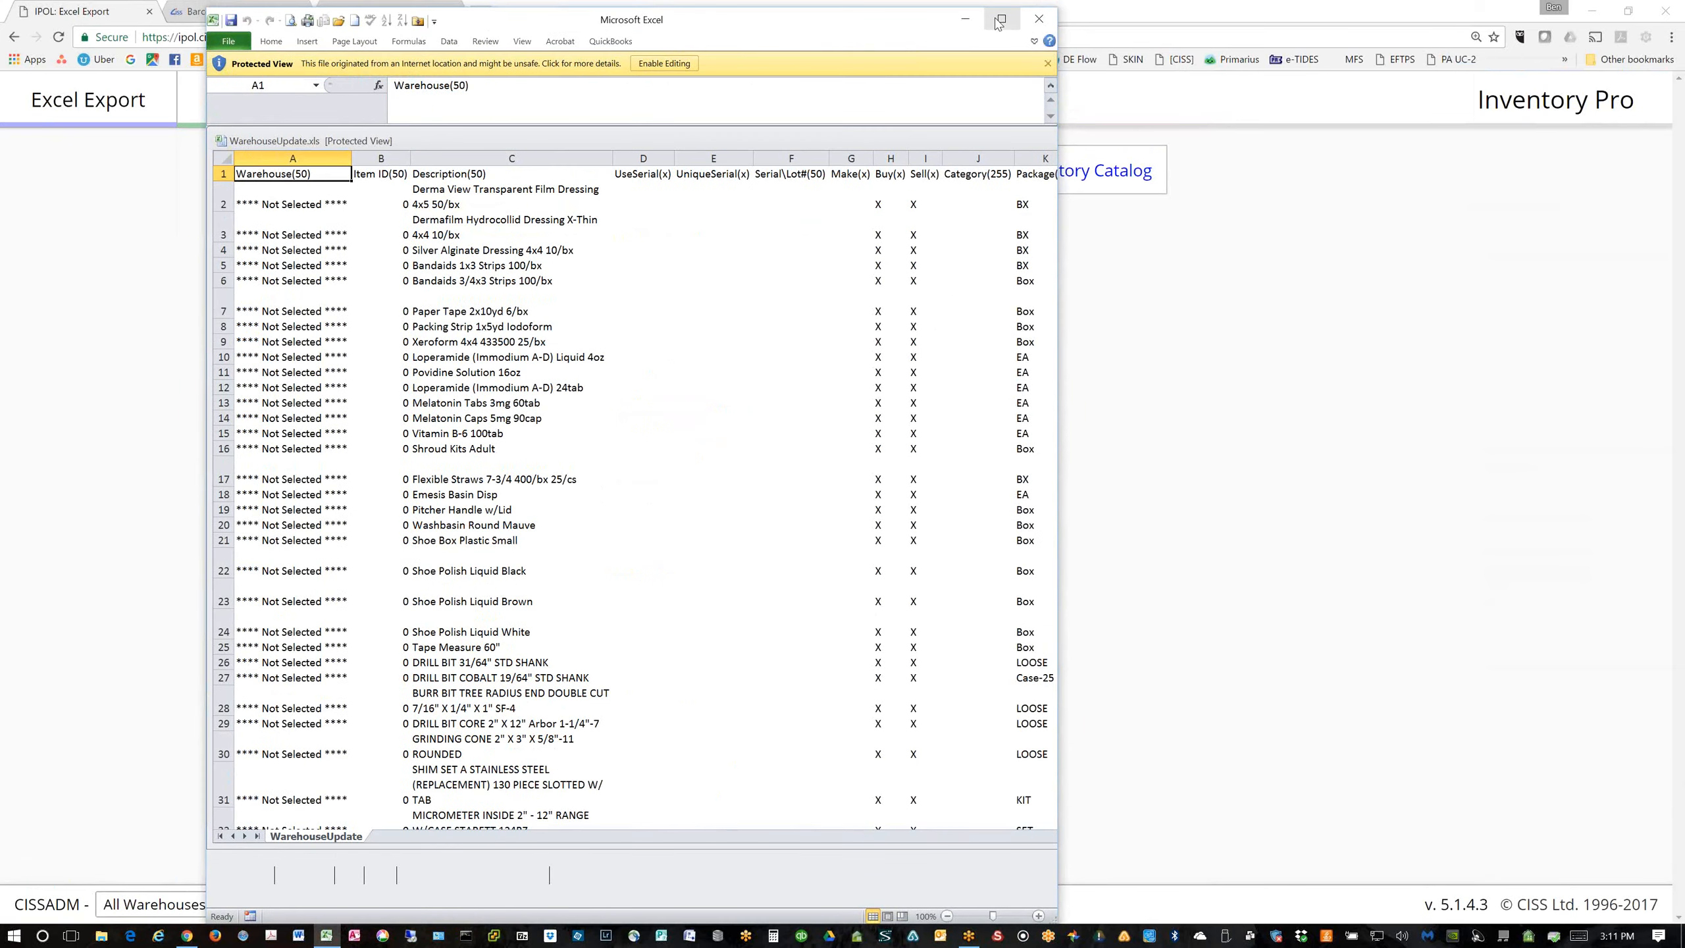
pyautogui.click(1000, 19)
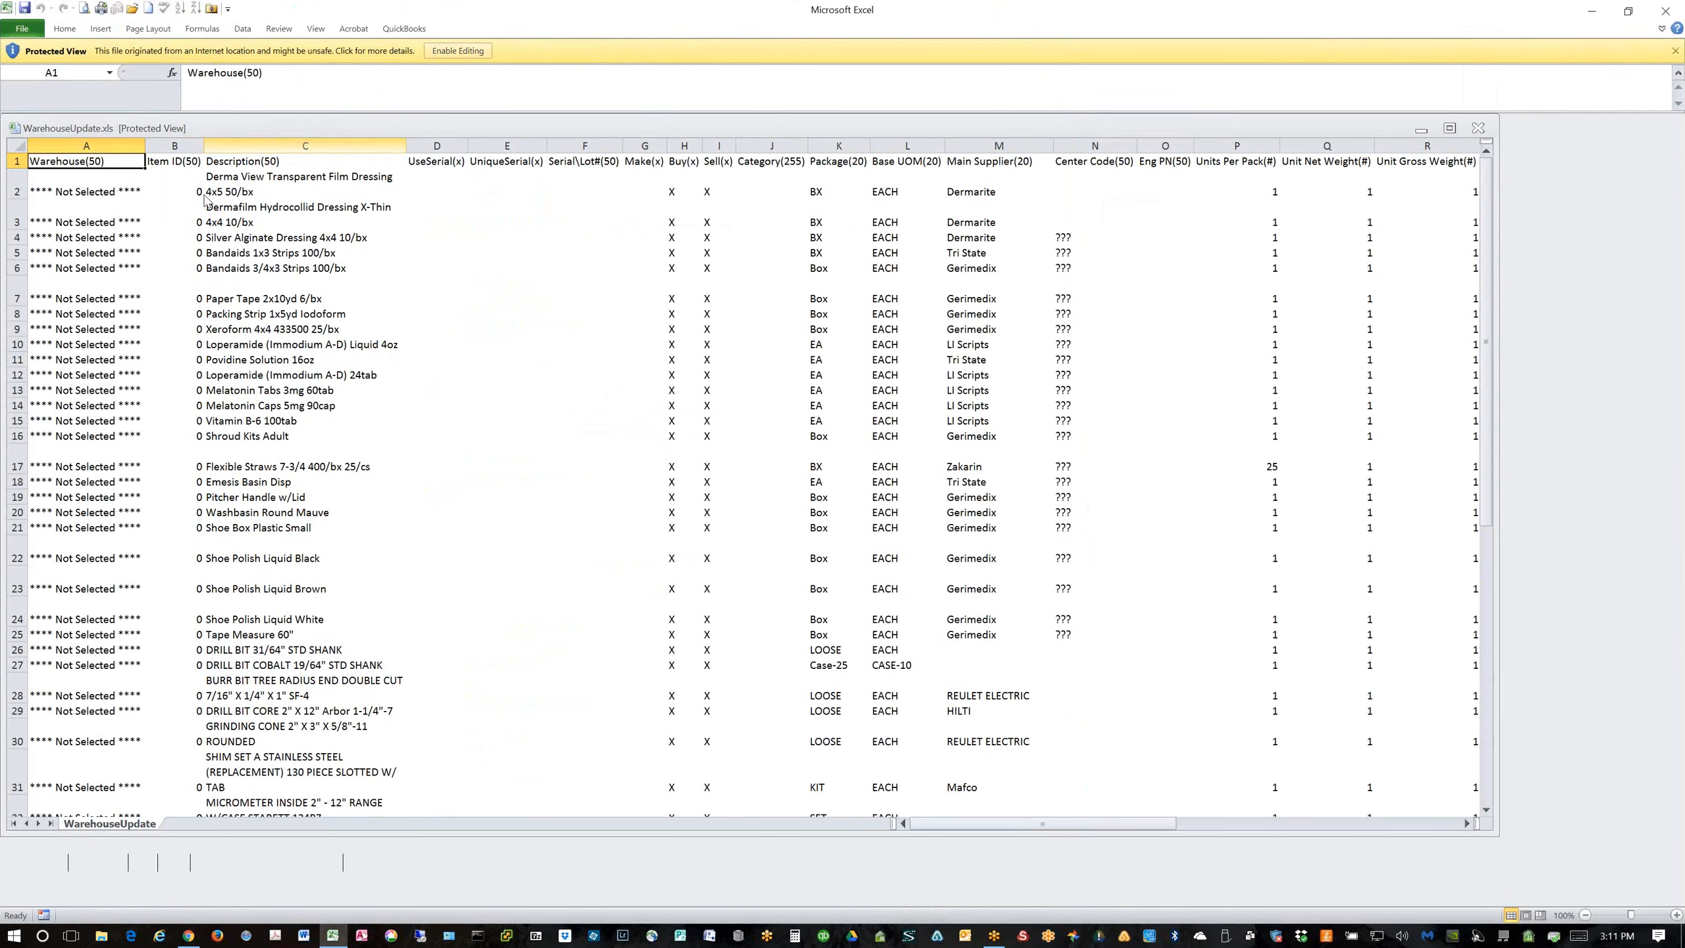
pyautogui.click(457, 50)
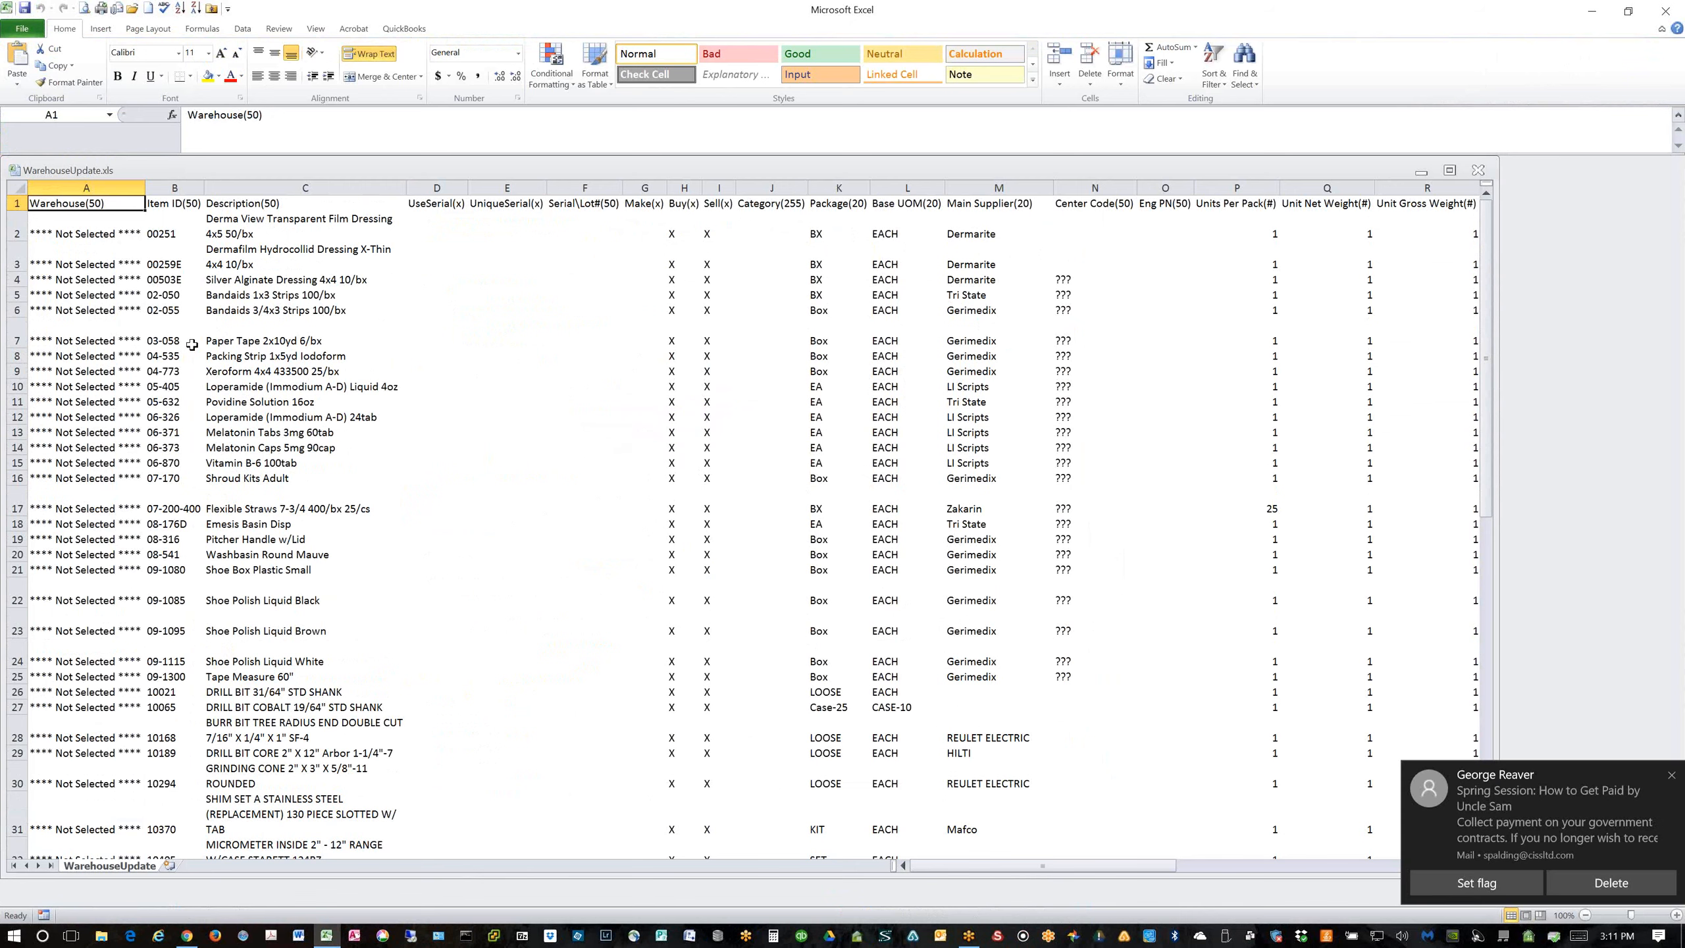
# Examine the rows and columns of the exported inventory catalog in WarehouseUpdate.xls, and minimize Excel
pyautogui.scroll(-13, 199, 339)
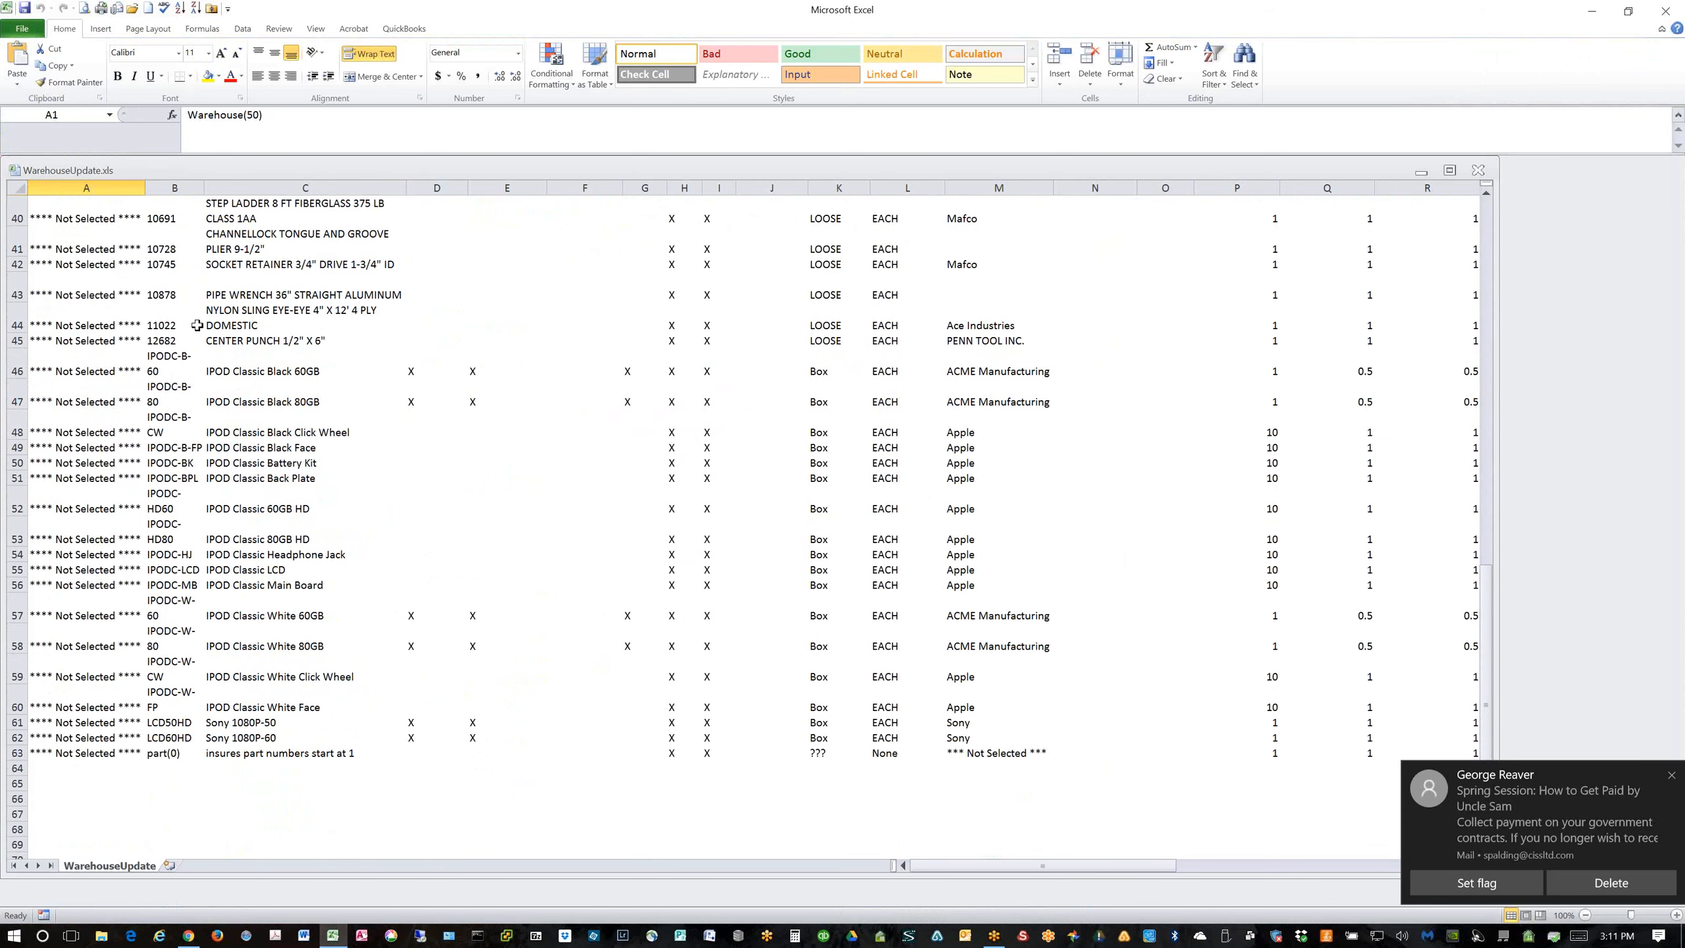
pyautogui.scroll(-2, 197, 325)
pyautogui.scroll(14, 197, 326)
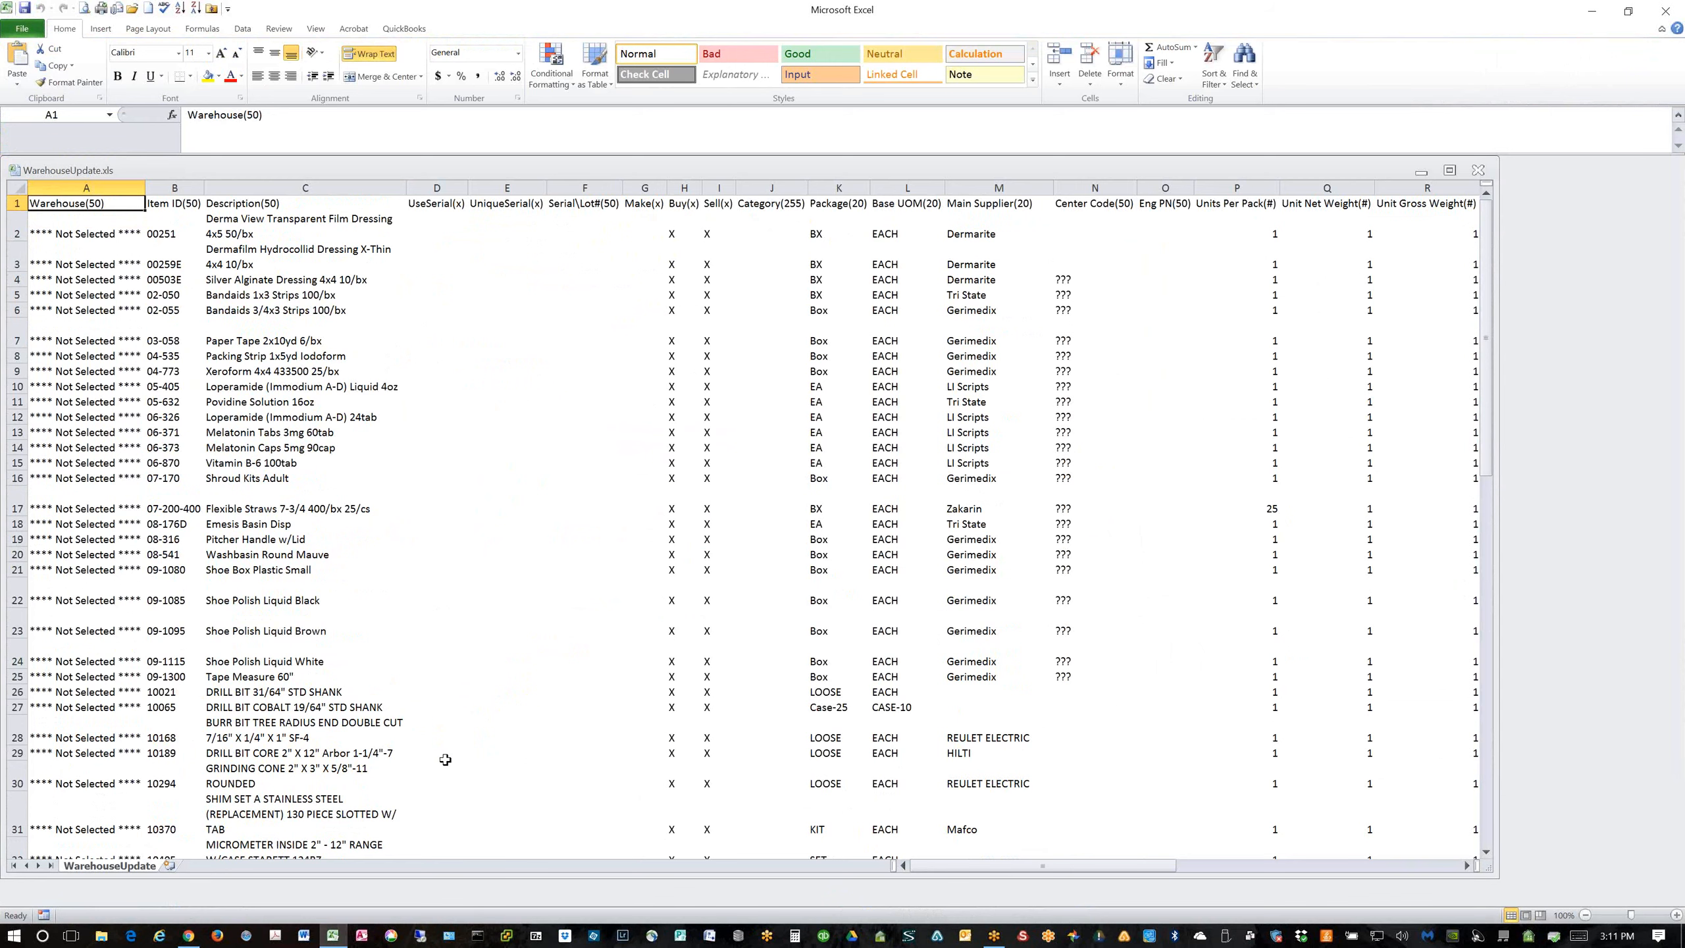
pyautogui.moveTo(961, 866); pyautogui.dragTo(1281, 876)
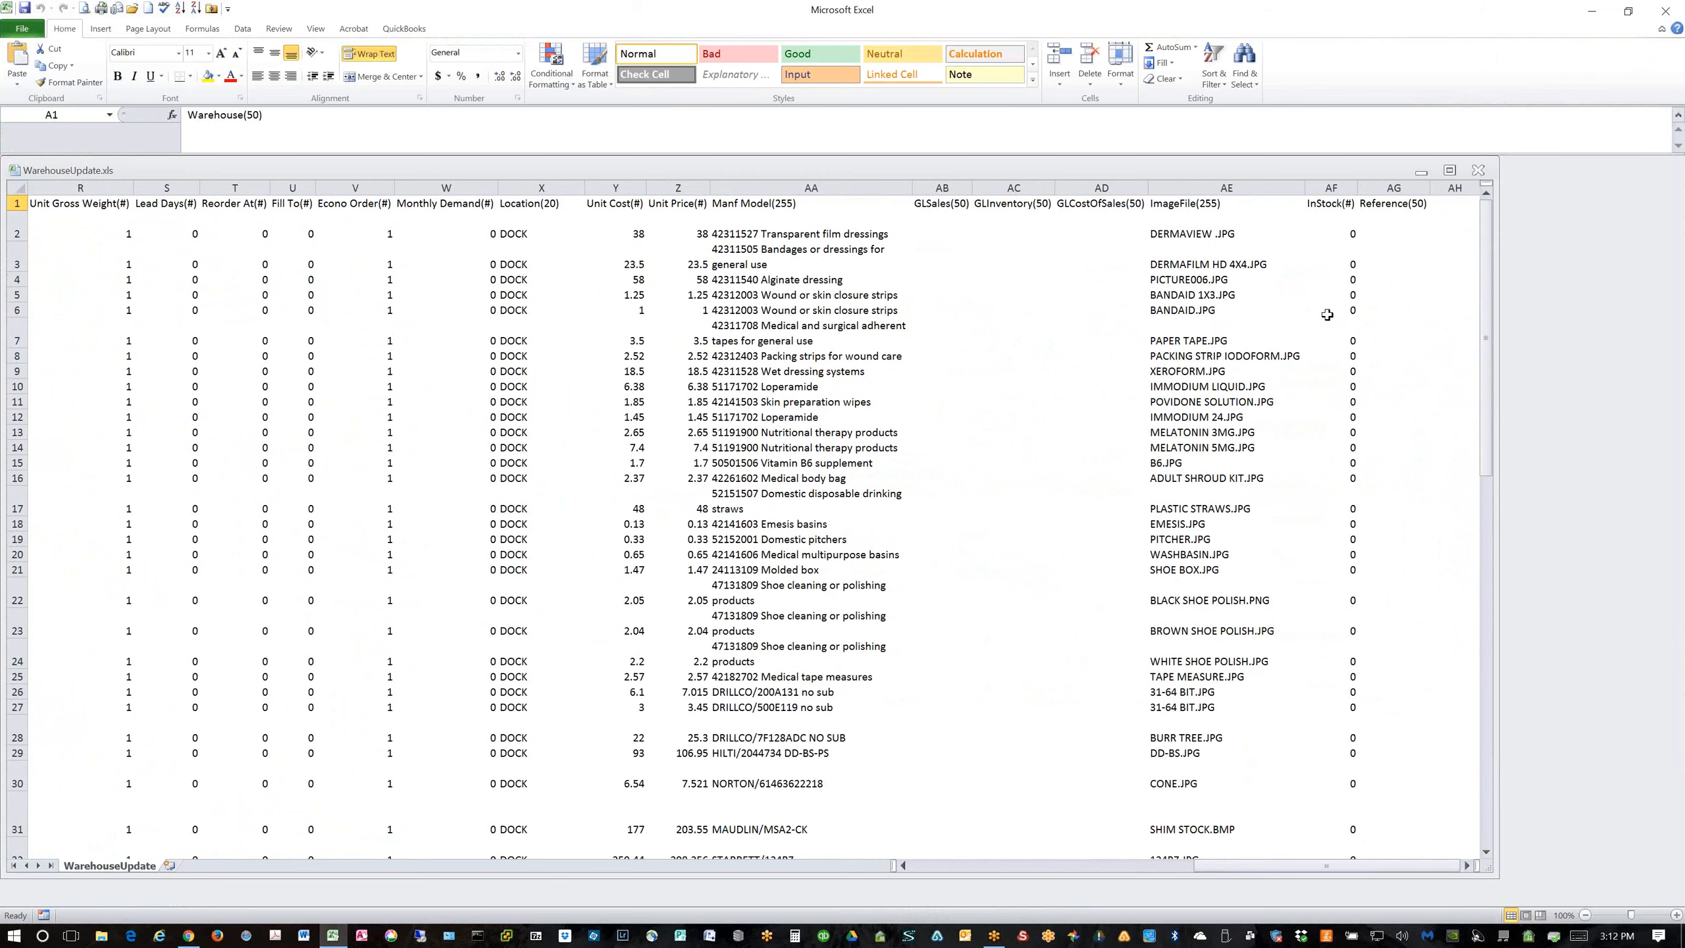
pyautogui.moveTo(1292, 866); pyautogui.dragTo(1005, 870)
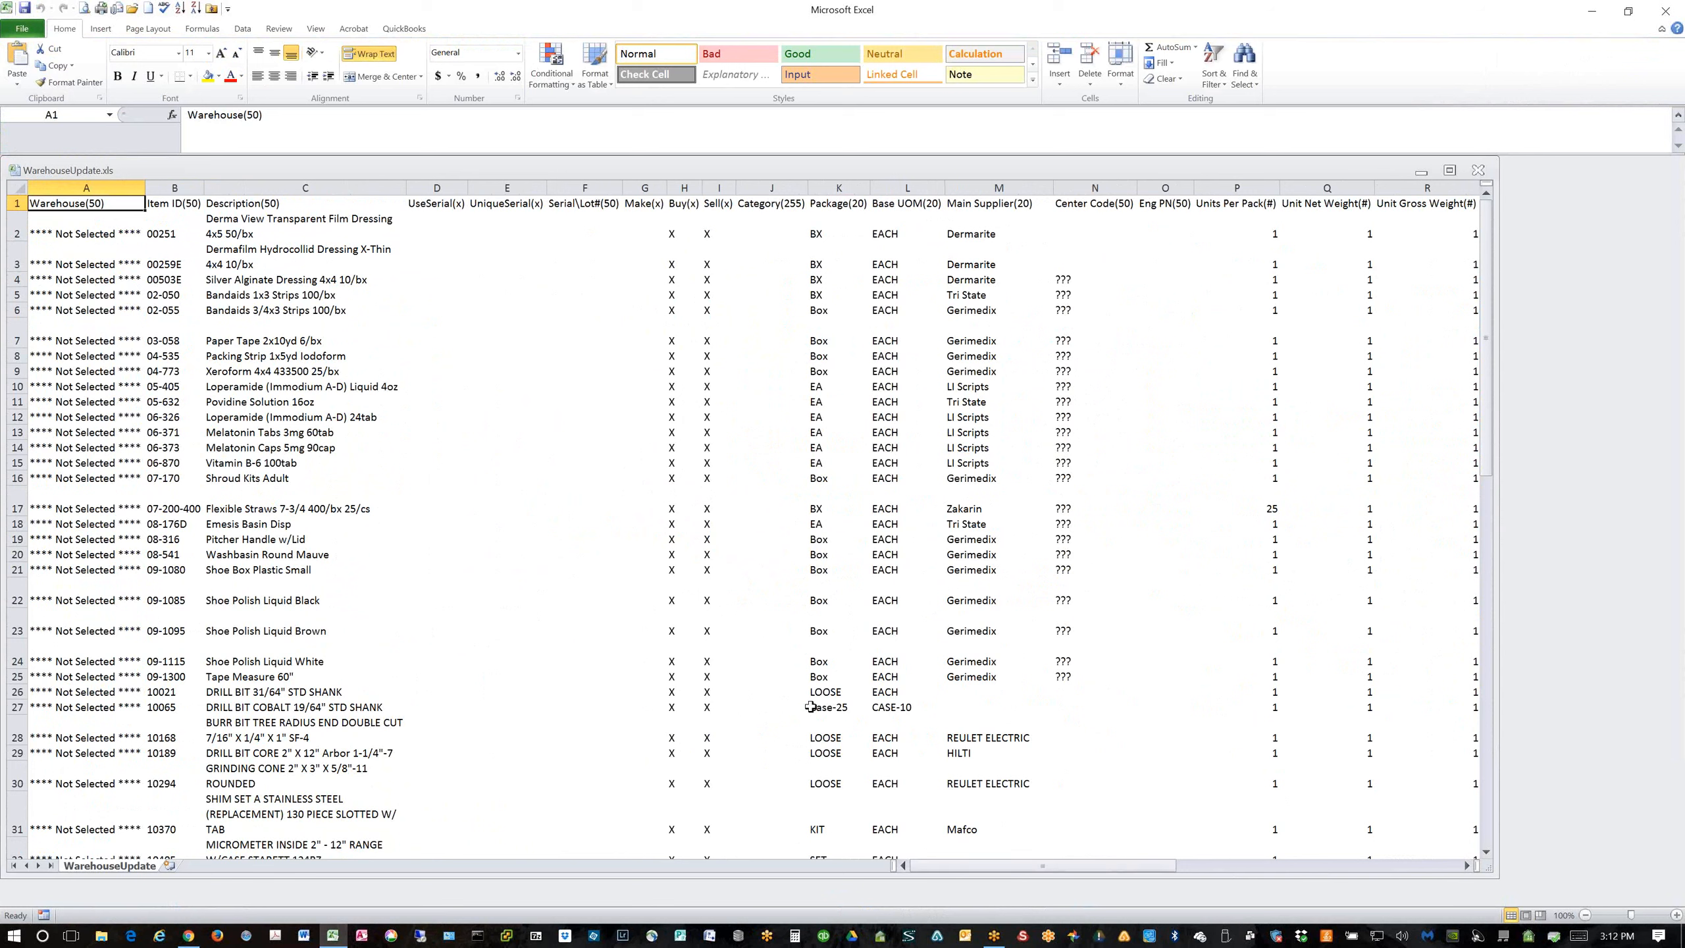
pyautogui.moveTo(982, 871)
pyautogui.mouseDown()
pyautogui.moveTo(1224, 871)
pyautogui.moveTo(982, 871)
pyautogui.mouseUp()
pyautogui.moveTo(1000, 870); pyautogui.dragTo(912, 889)
pyautogui.click(1590, 9)
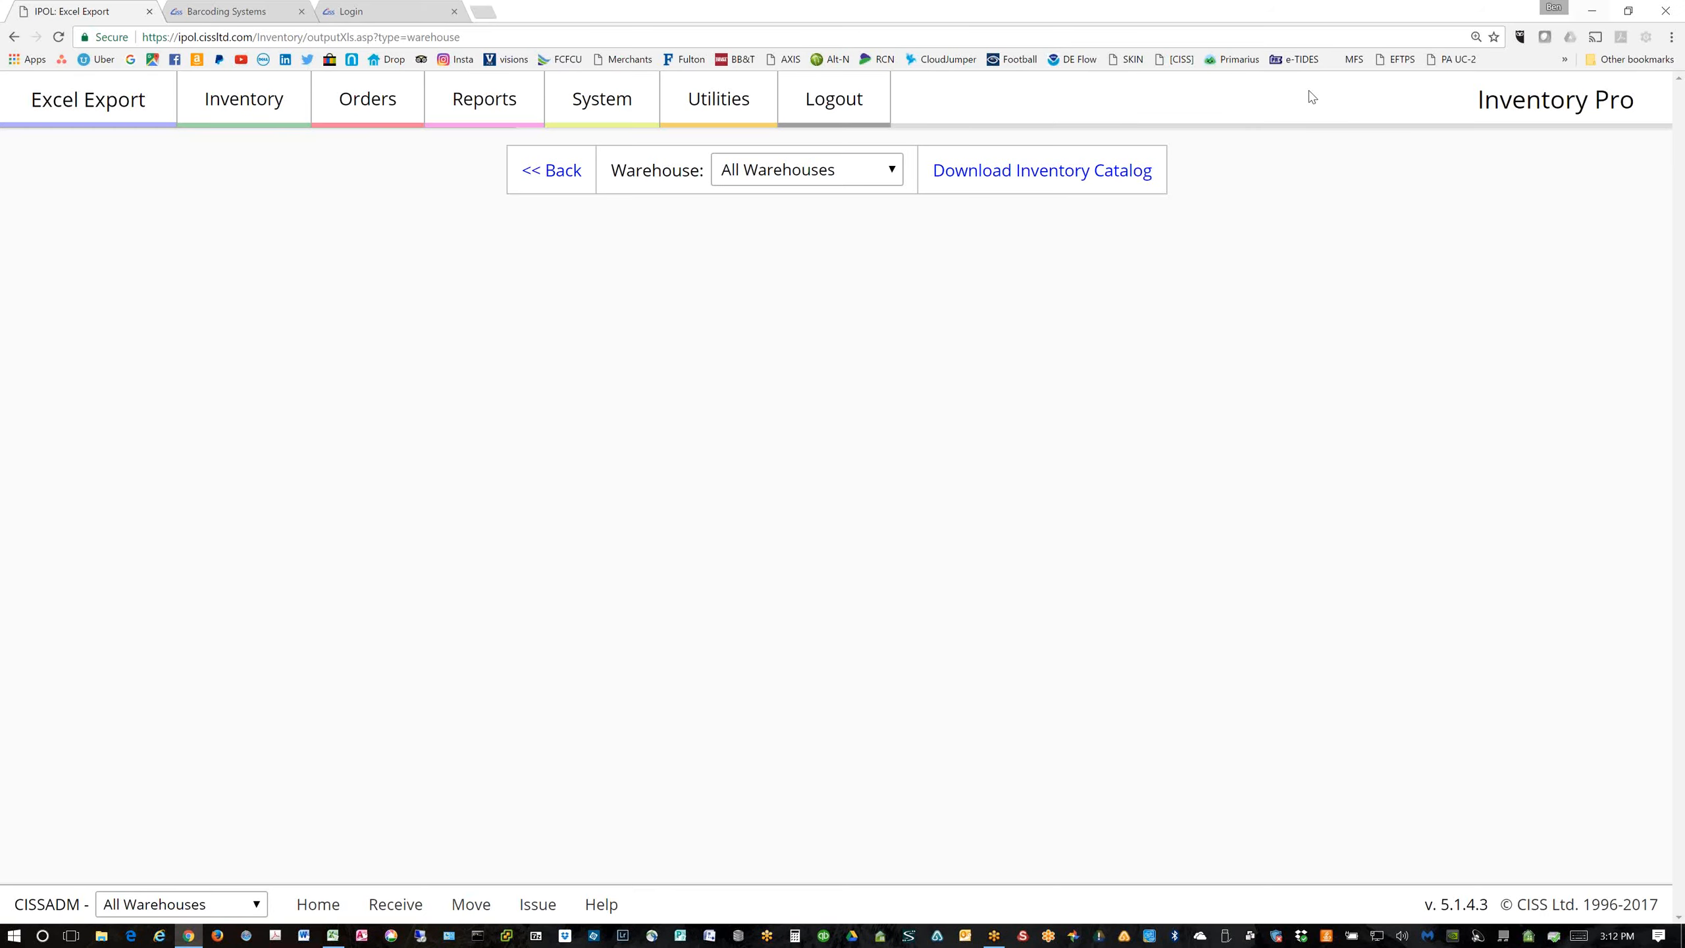
# Return to the import and export interface, view the file chooser for the Parts and Inventory import, and cancel it
pyautogui.click(562, 173)
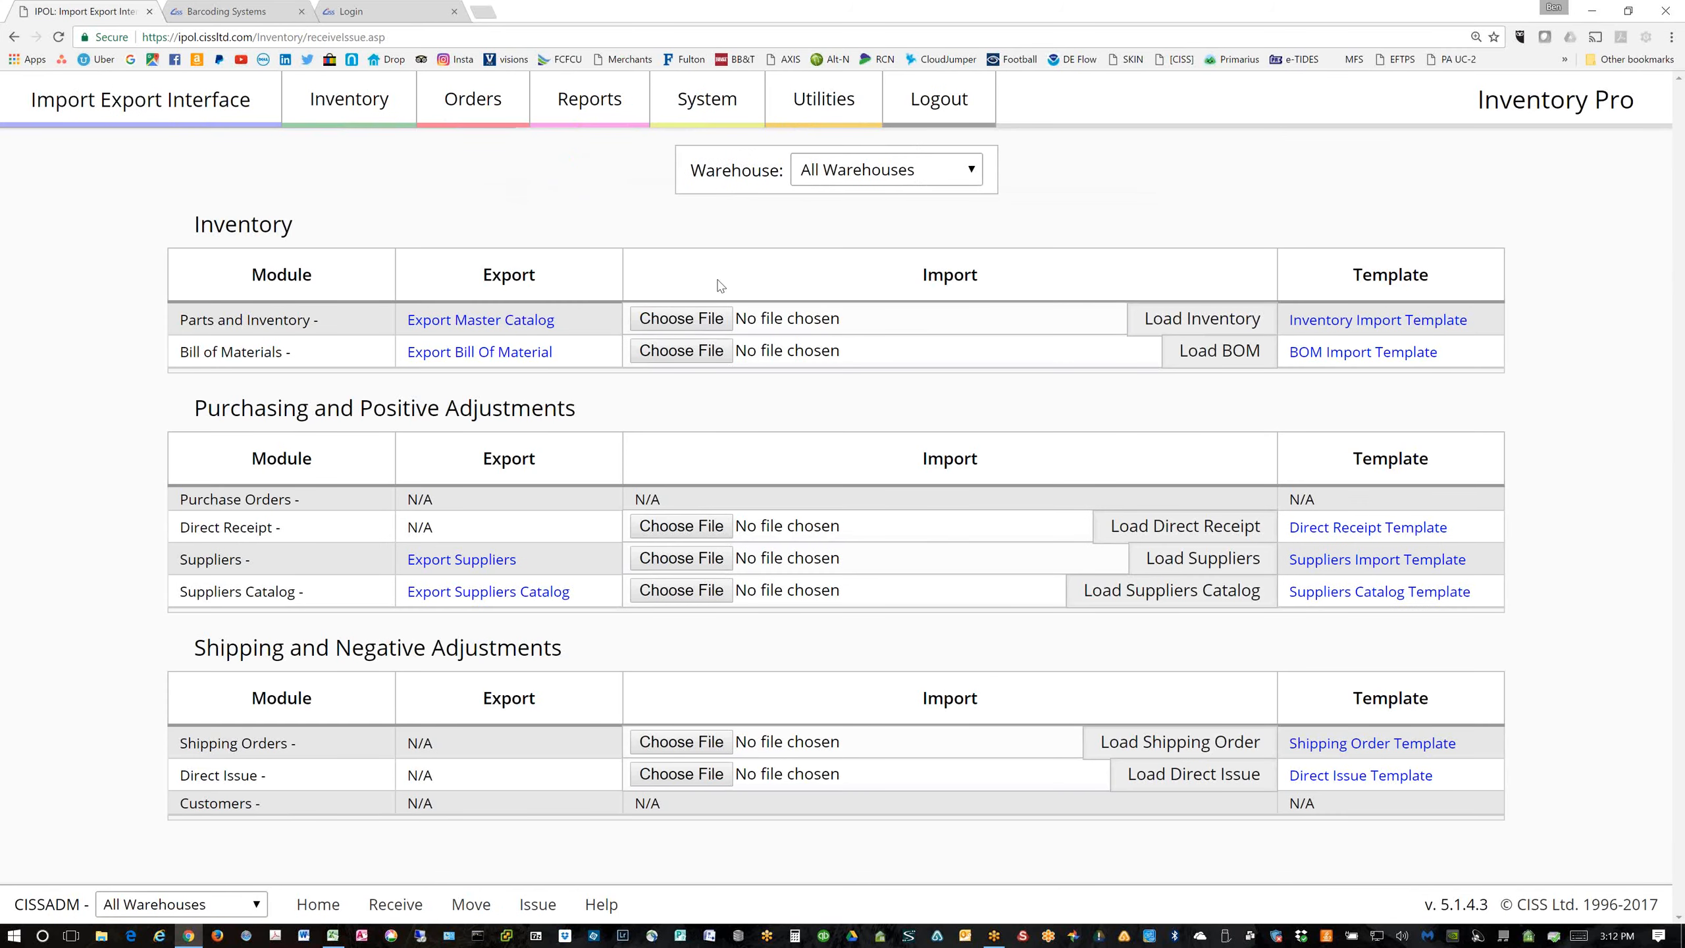
pyautogui.click(681, 318)
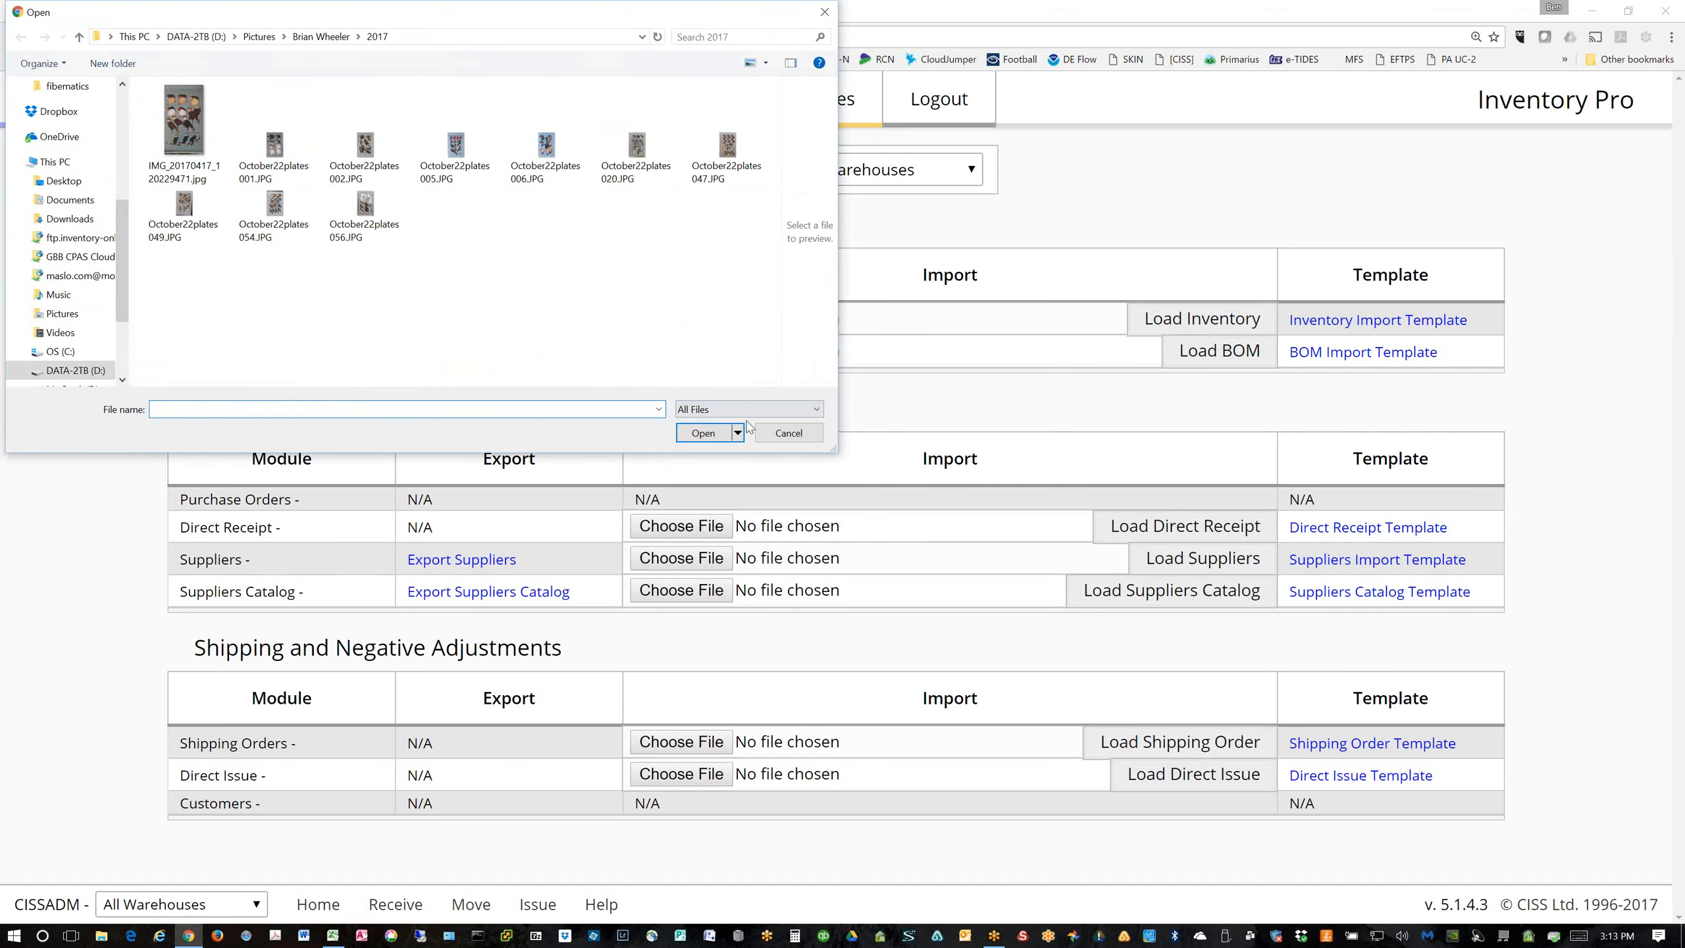
pyautogui.click(771, 434)
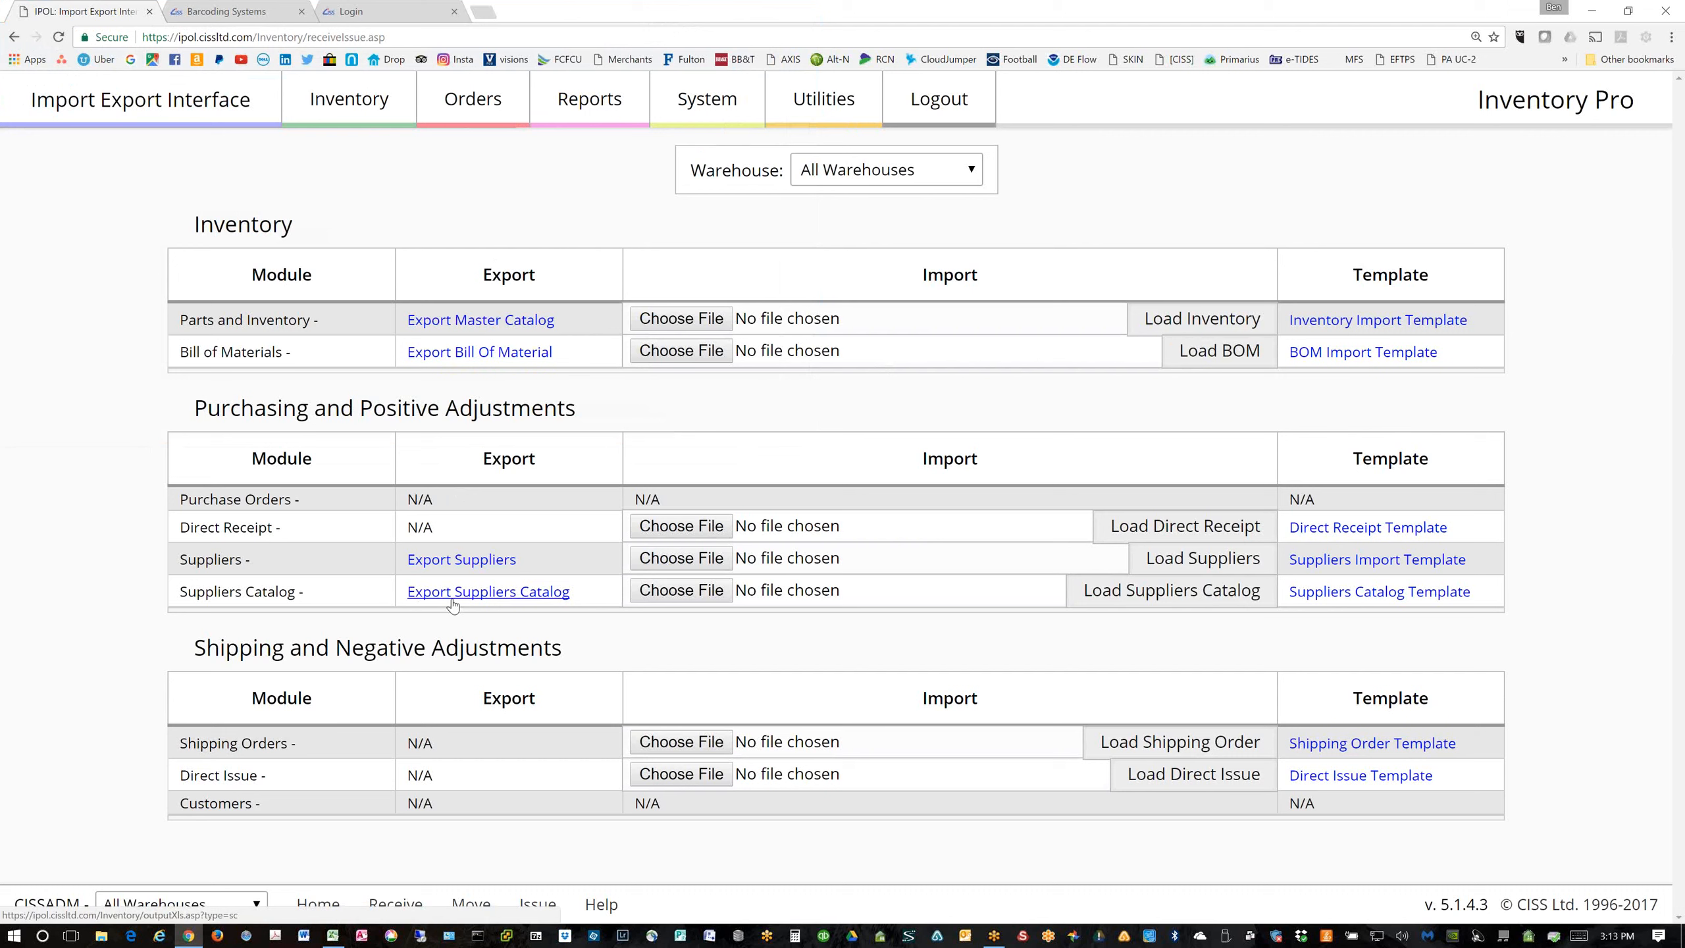
# Open the Item Master List
pyautogui.click(344, 104)
pyautogui.click(361, 179)
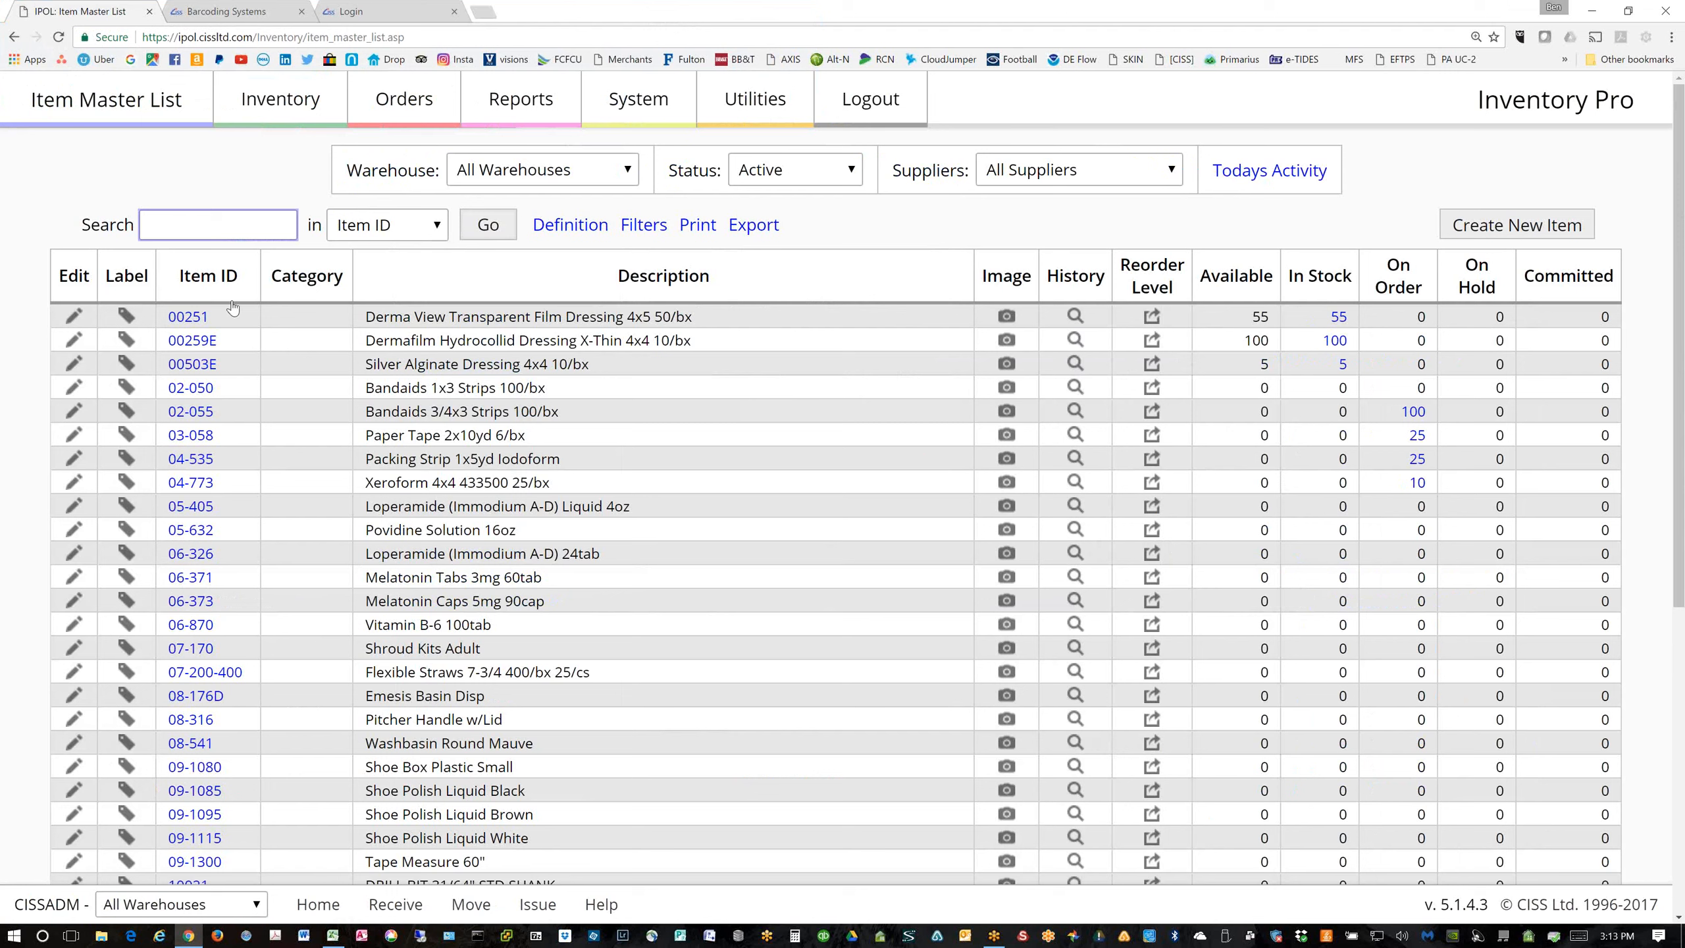
# Open the master record of item 00251, view its Re-Order Level Defaults, and return to the General fields
pyautogui.click(74, 318)
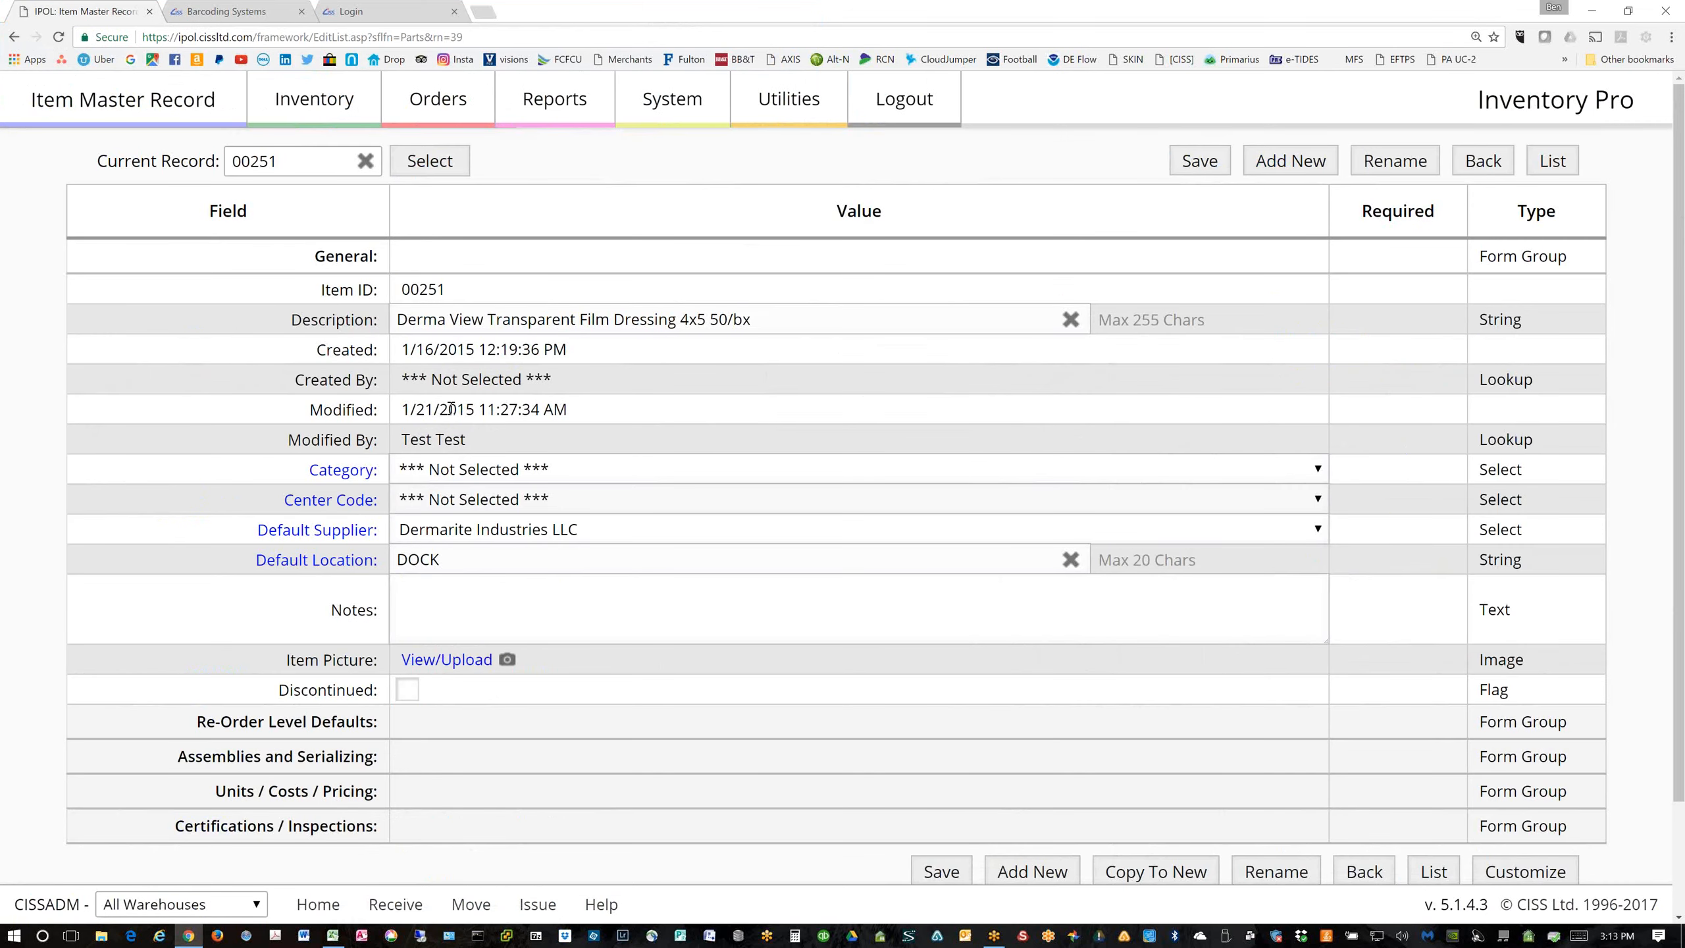
pyautogui.scroll(-2, 450, 408)
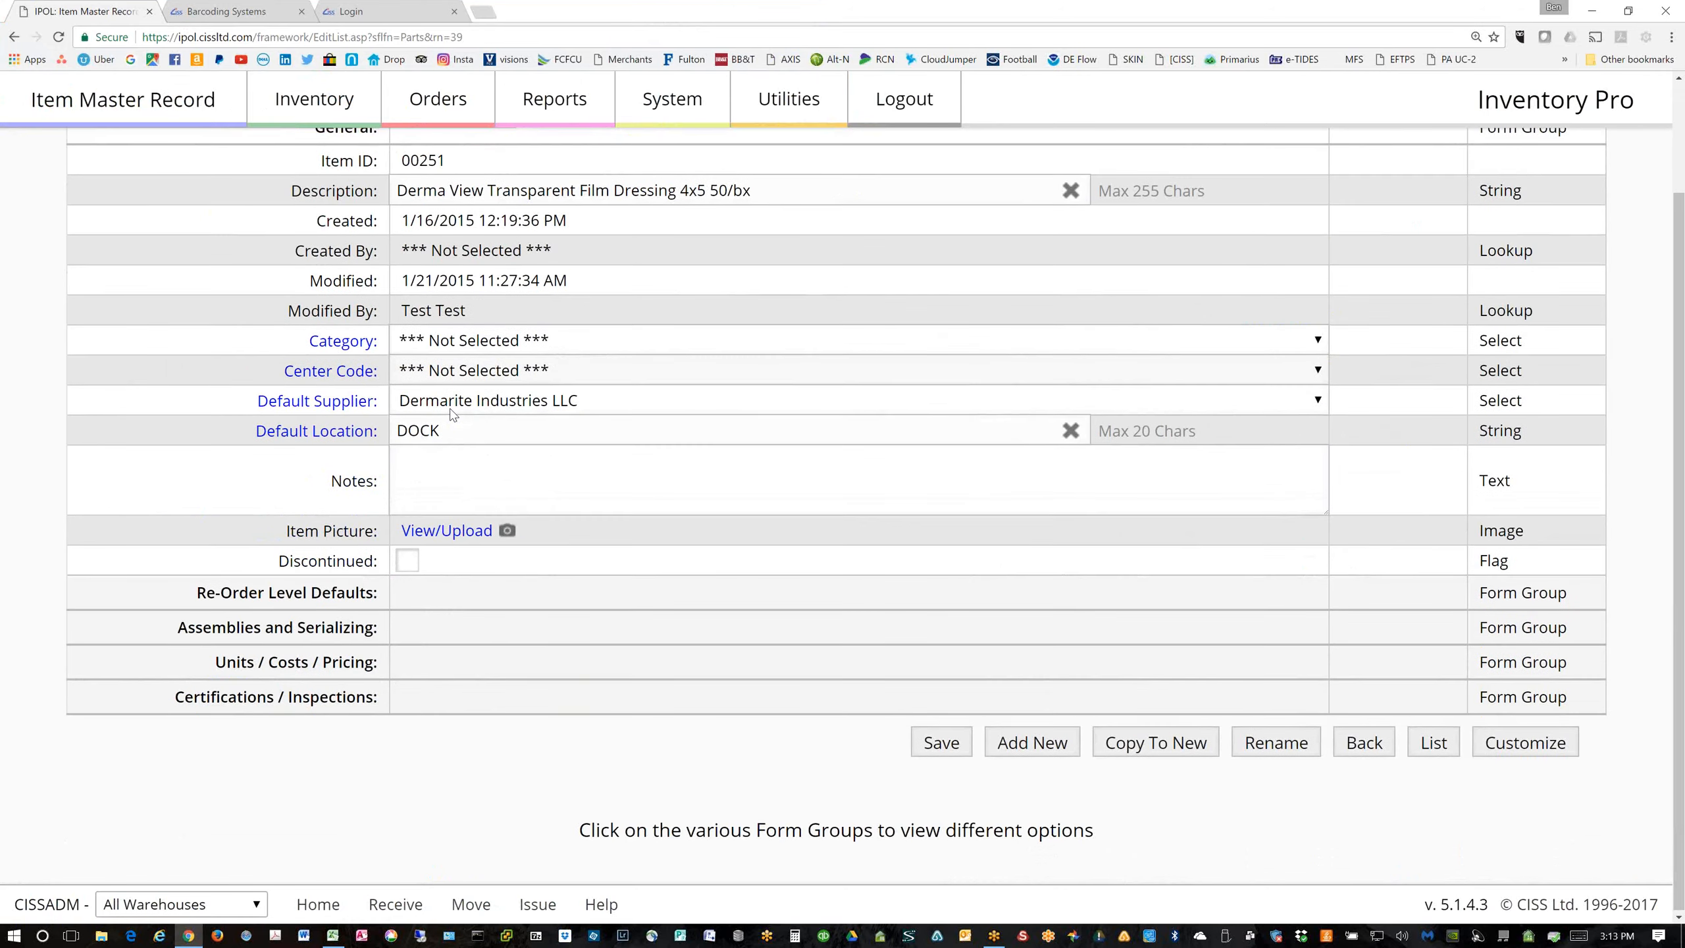
pyautogui.scroll(1, 451, 413)
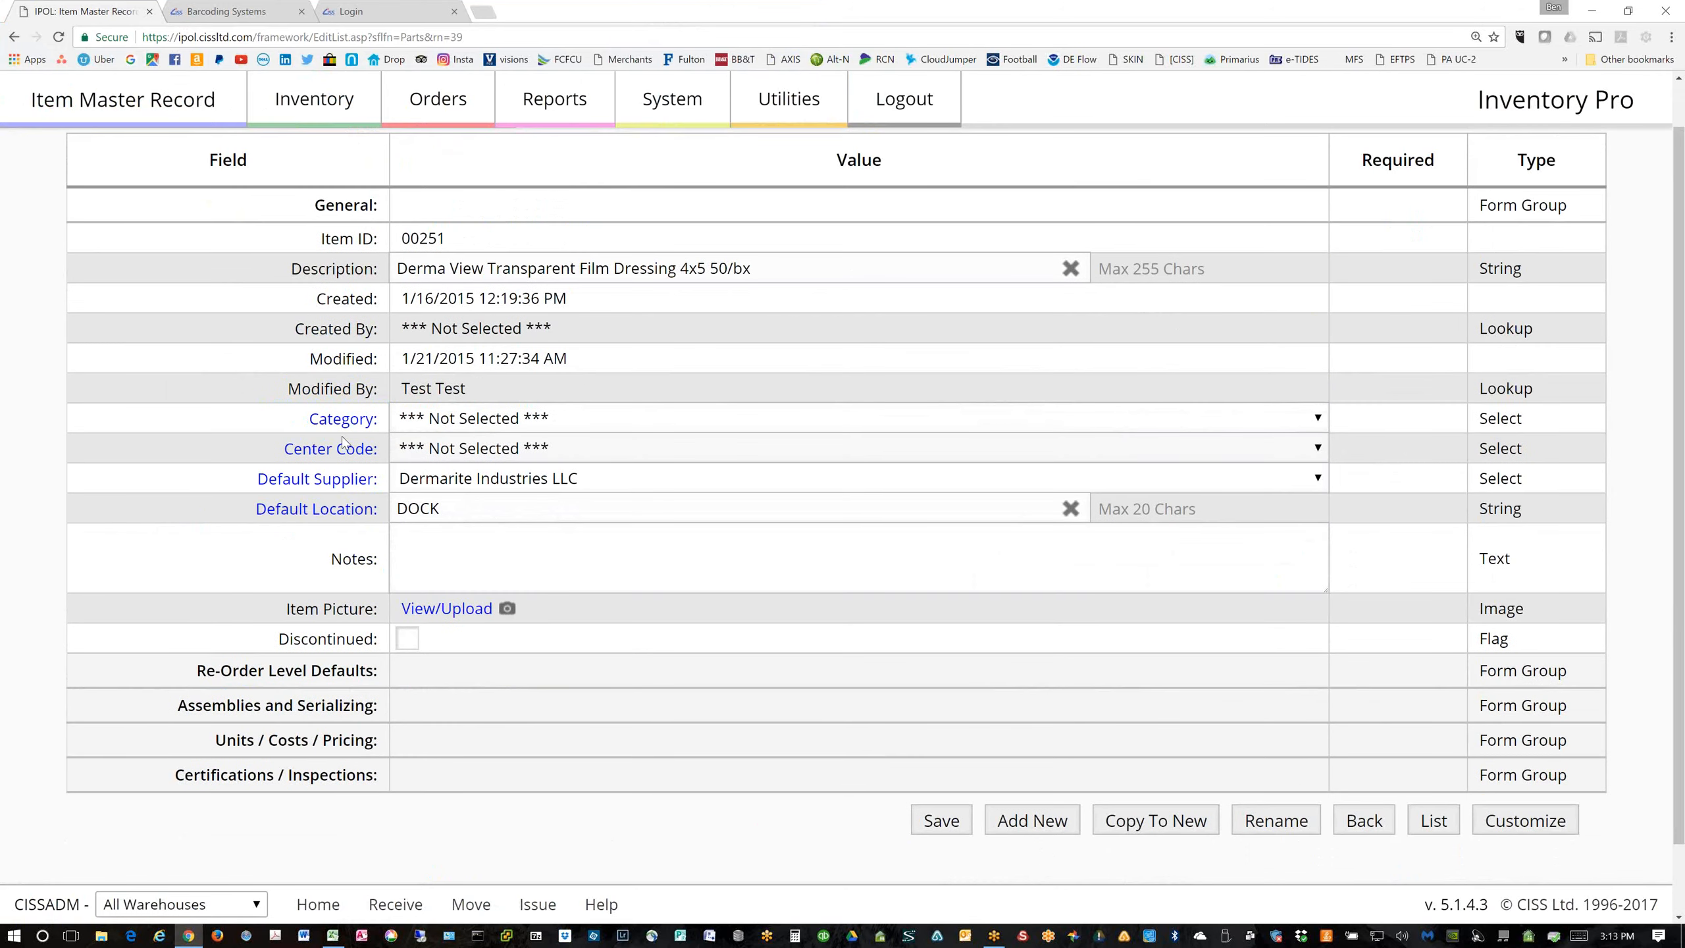
pyautogui.click(254, 674)
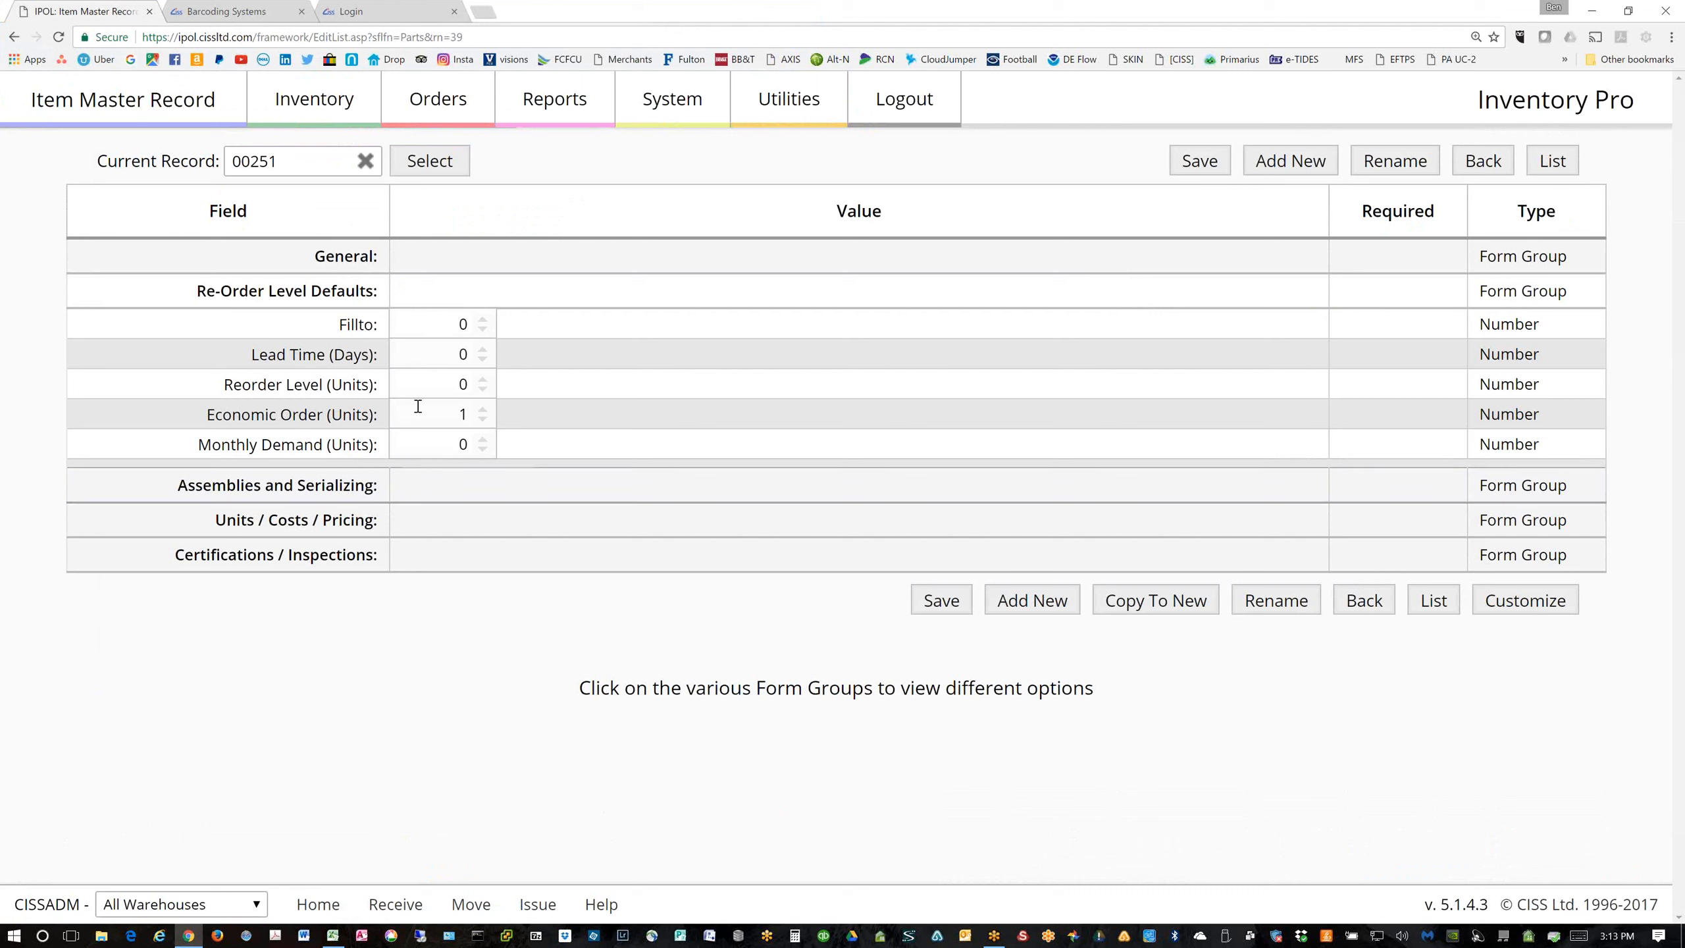
pyautogui.click(345, 260)
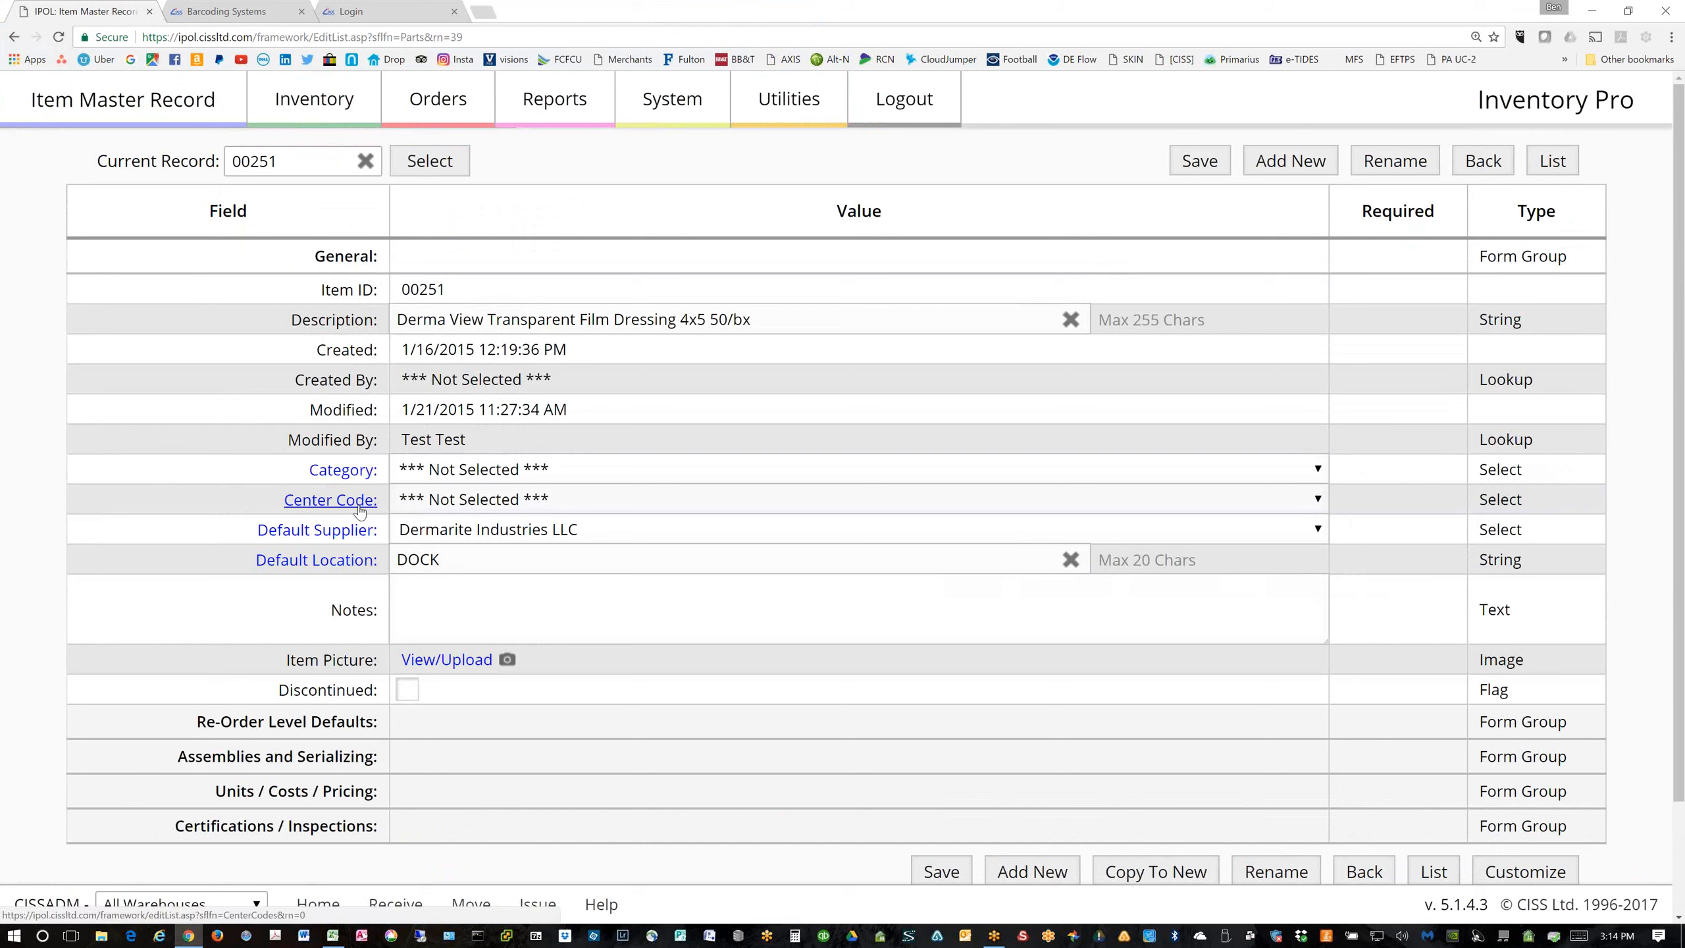
# Customize the Item Master form by relabeling the CenterCode field as "Some Other Code", save it, and view the label in the record
pyautogui.click(324, 503)
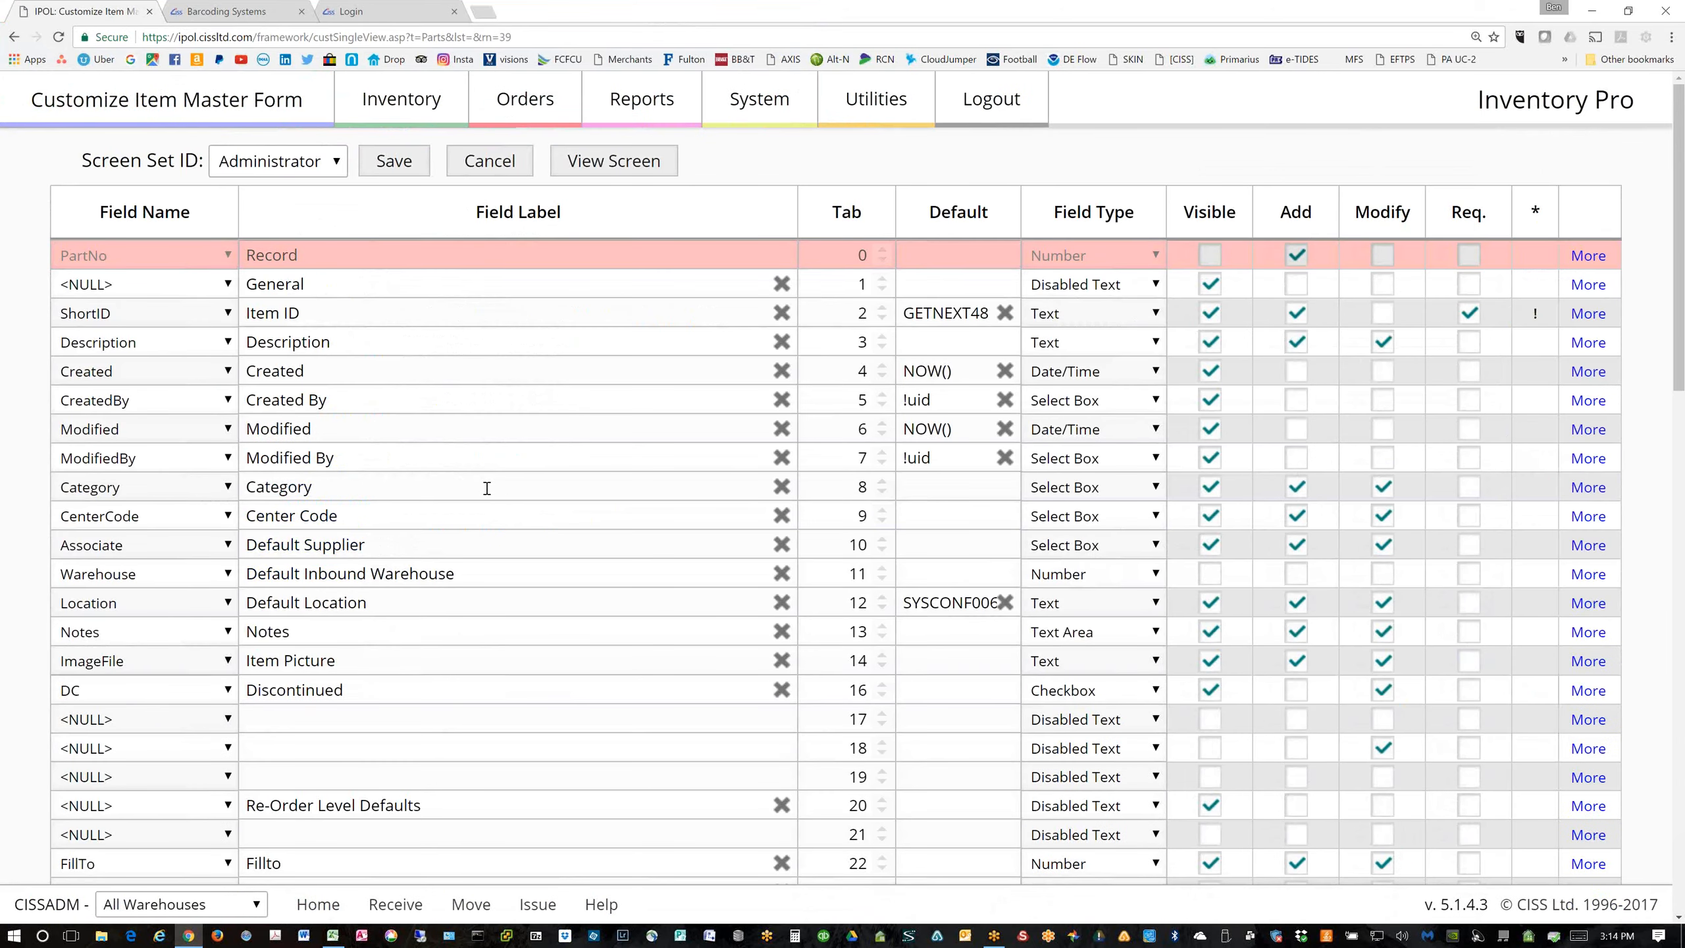
pyautogui.scroll(-3, 407, 451)
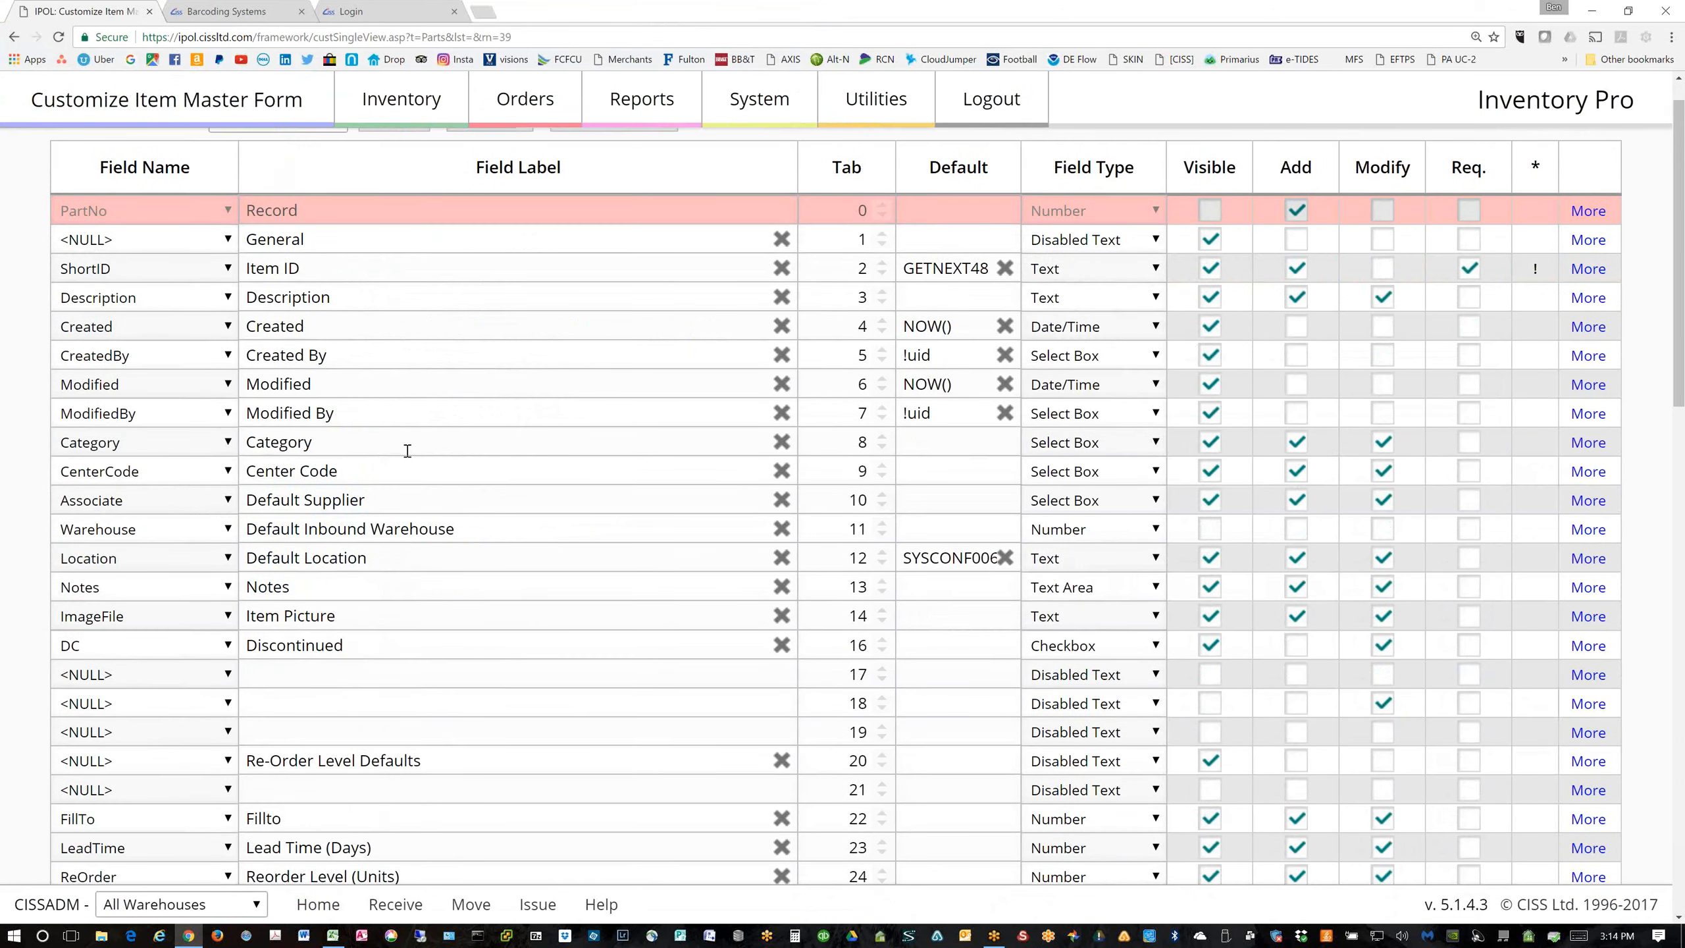
pyautogui.scroll(2, 407, 450)
pyautogui.moveTo(332, 436); pyautogui.dragTo(249, 435)
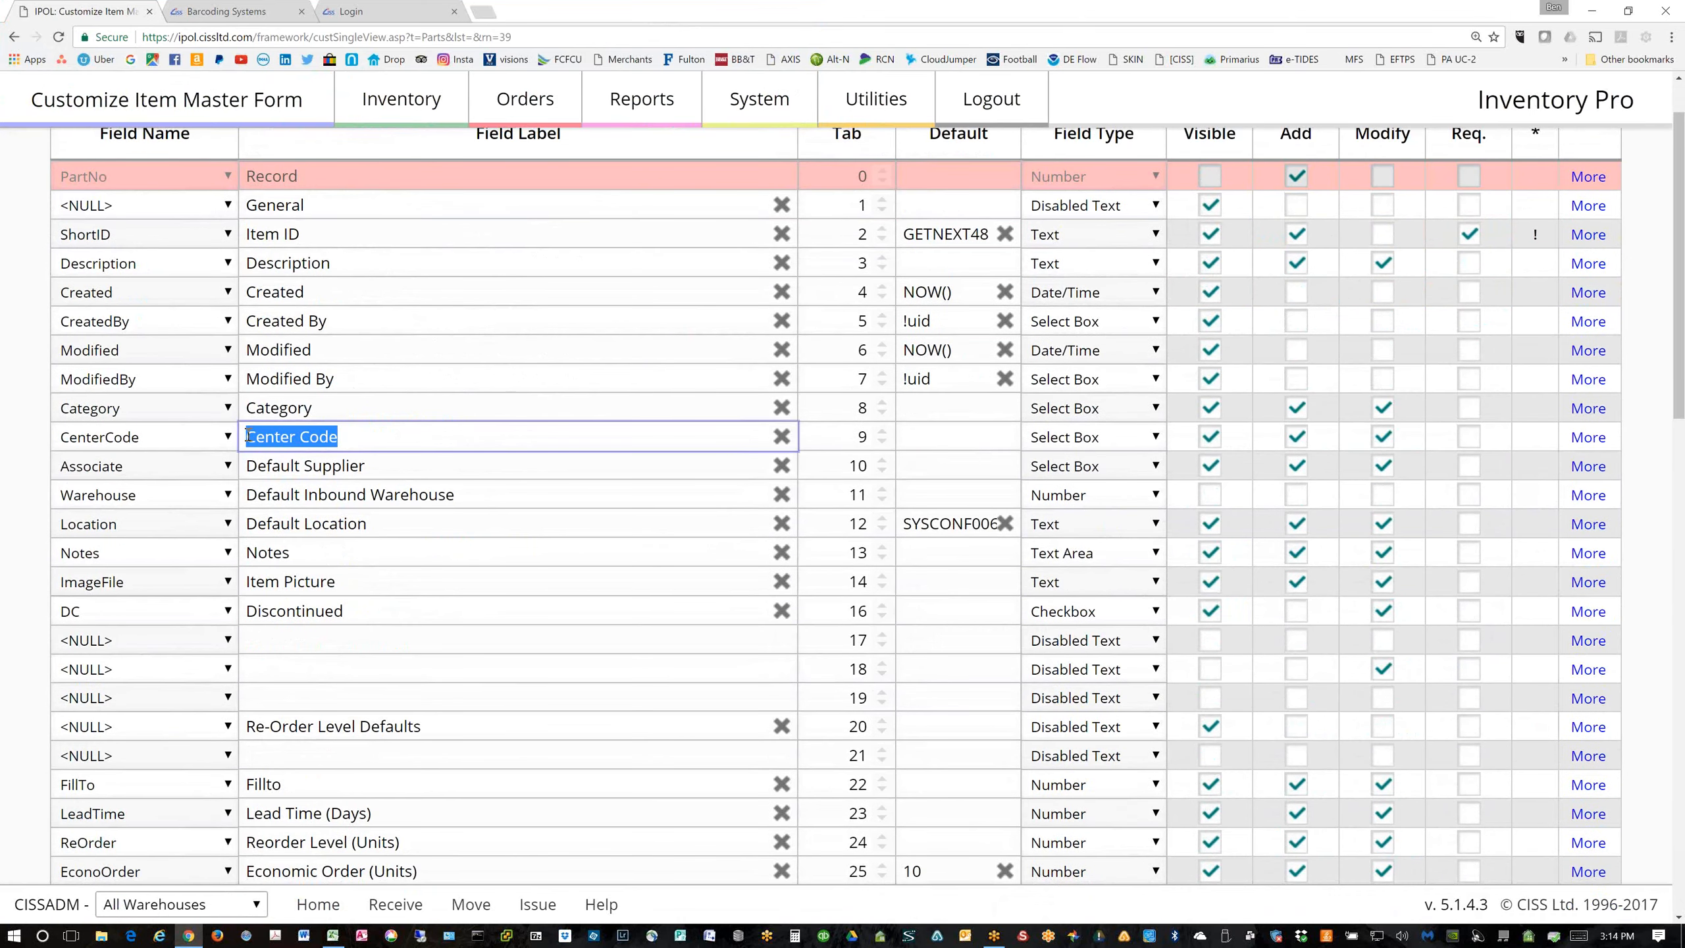
pyautogui.write('Som')
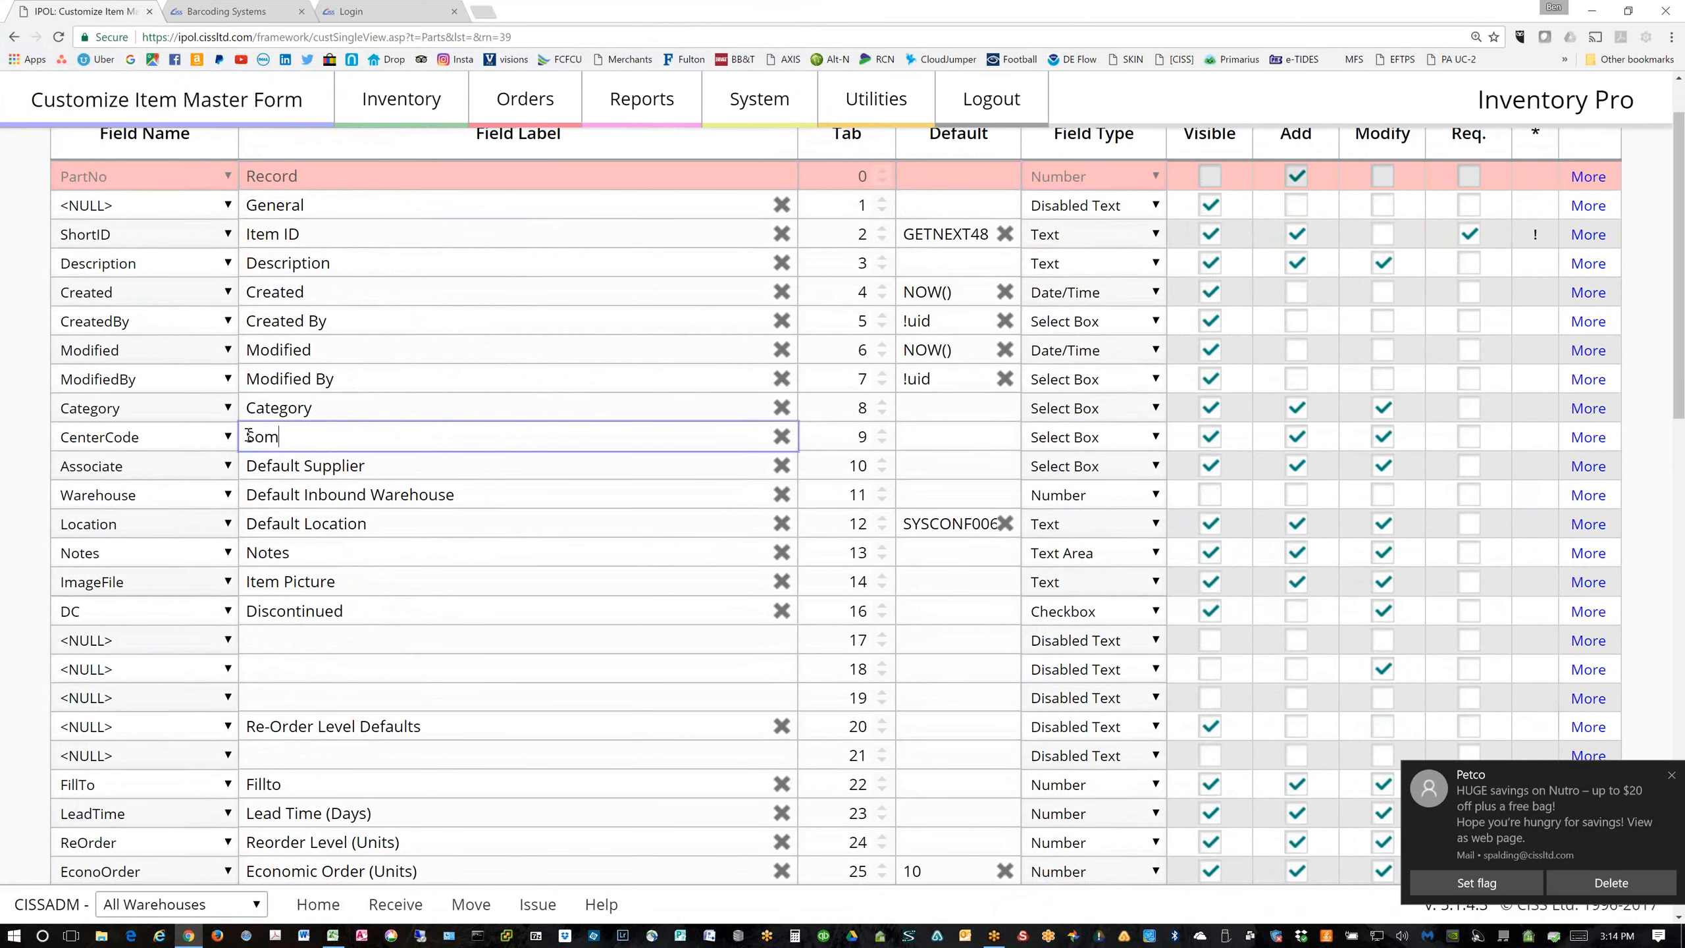
pyautogui.write('e Other Code')
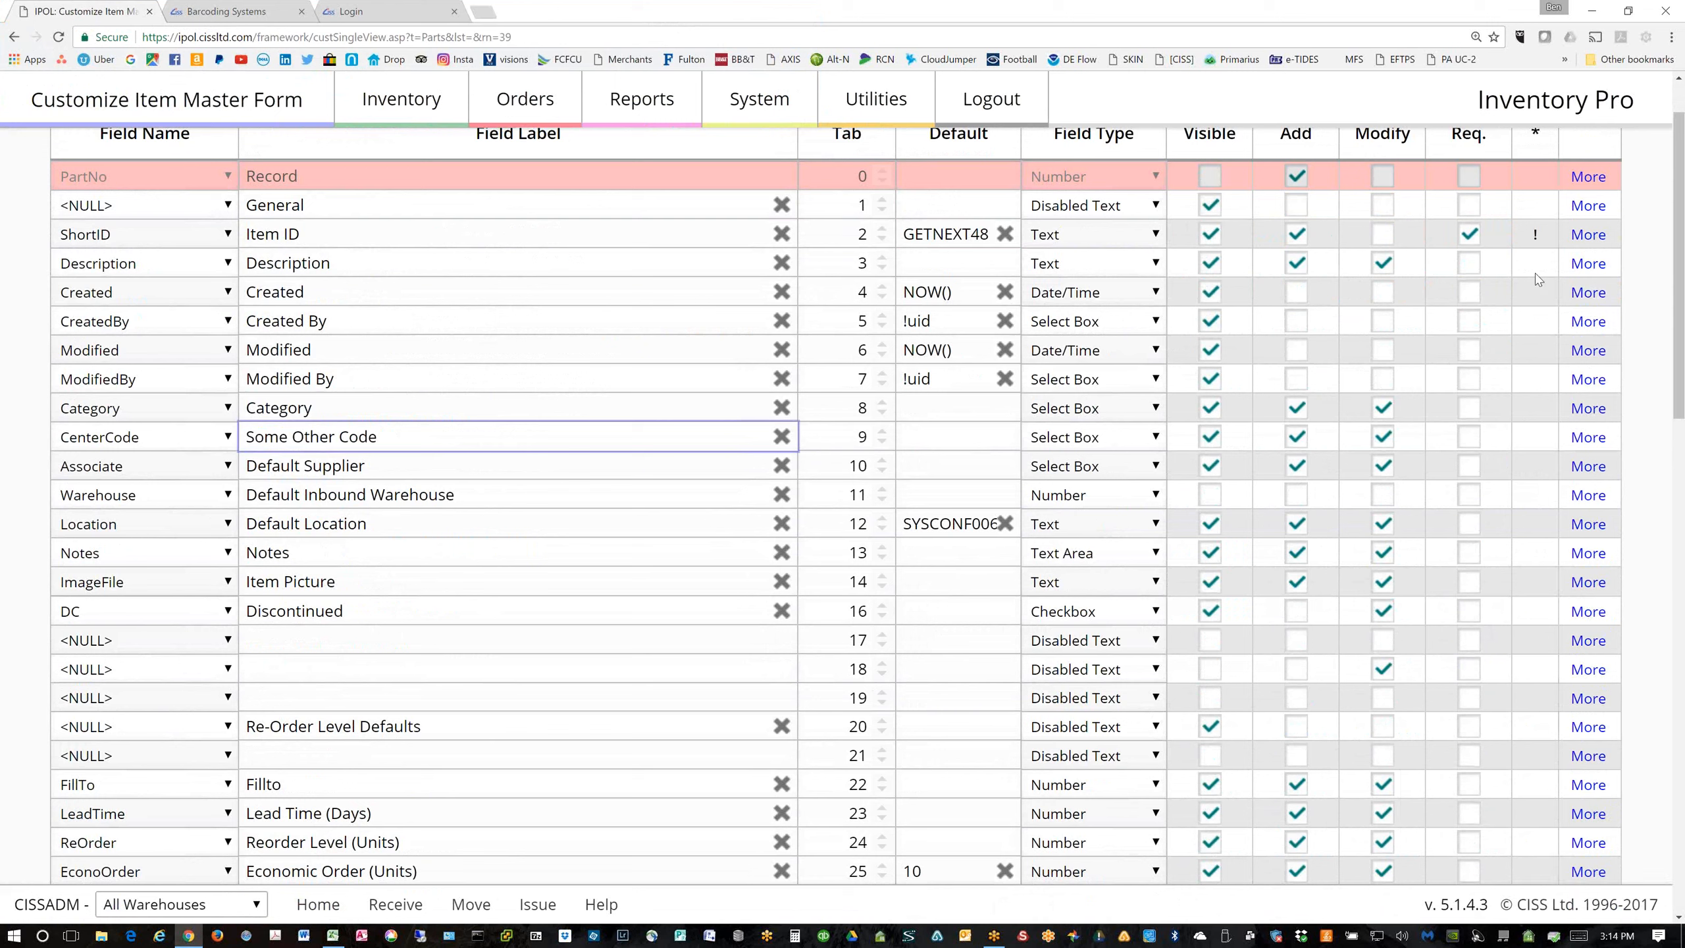
pyautogui.moveTo(1678, 359); pyautogui.dragTo(1678, 849)
pyautogui.click(749, 816)
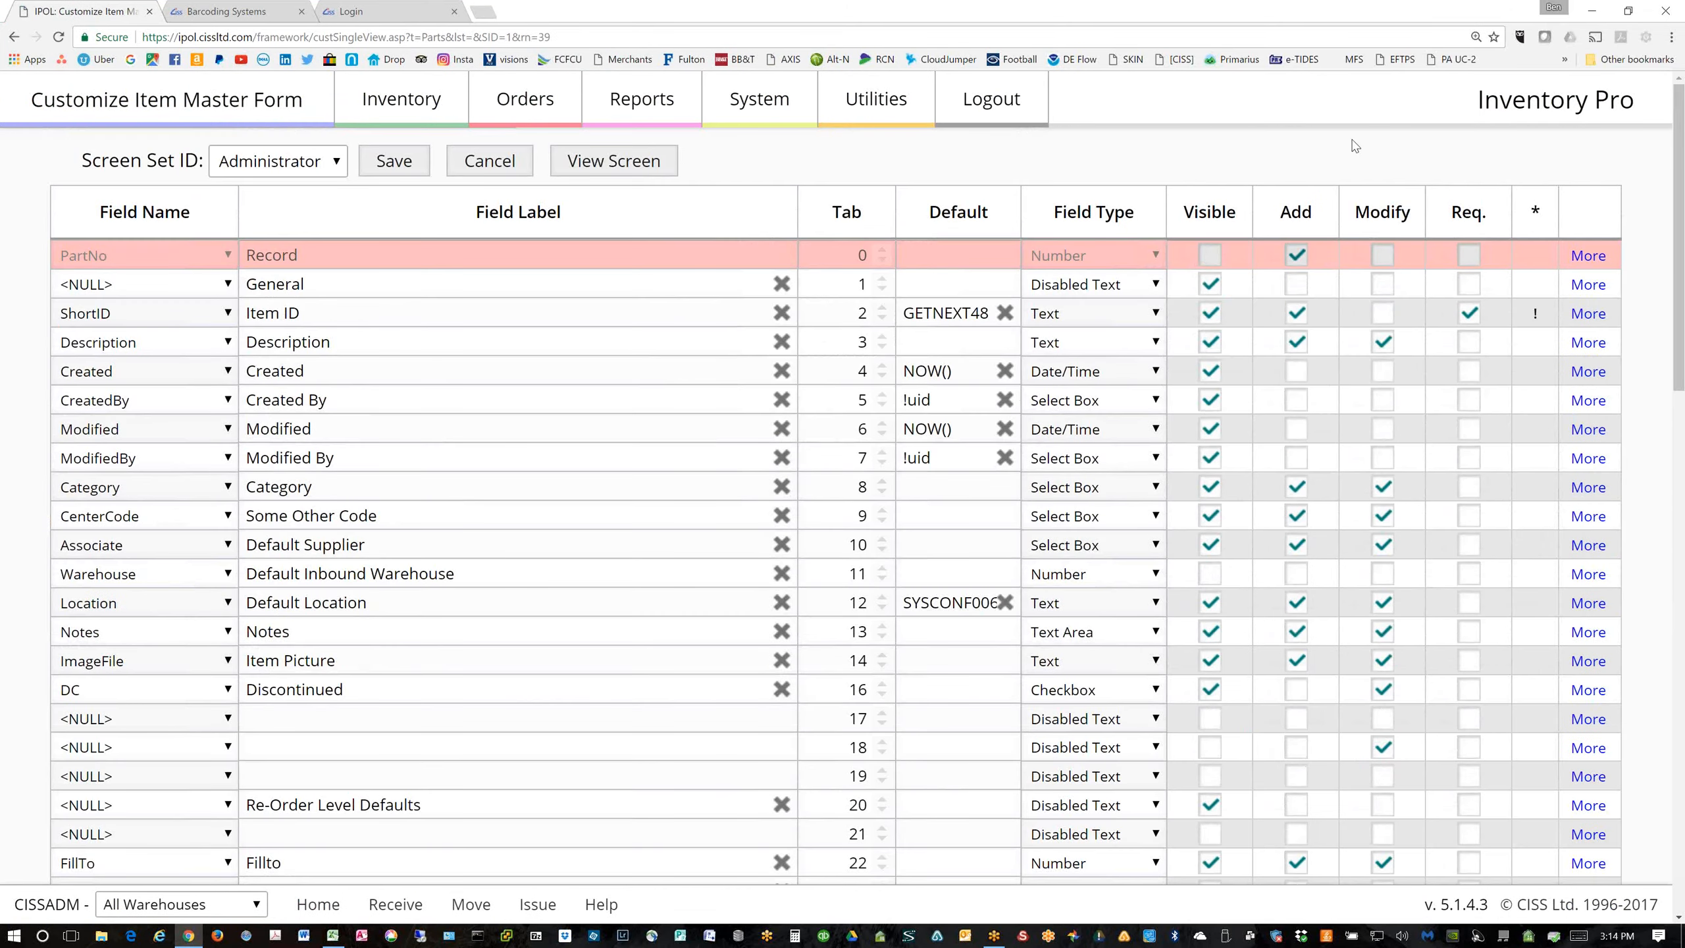
pyautogui.click(611, 165)
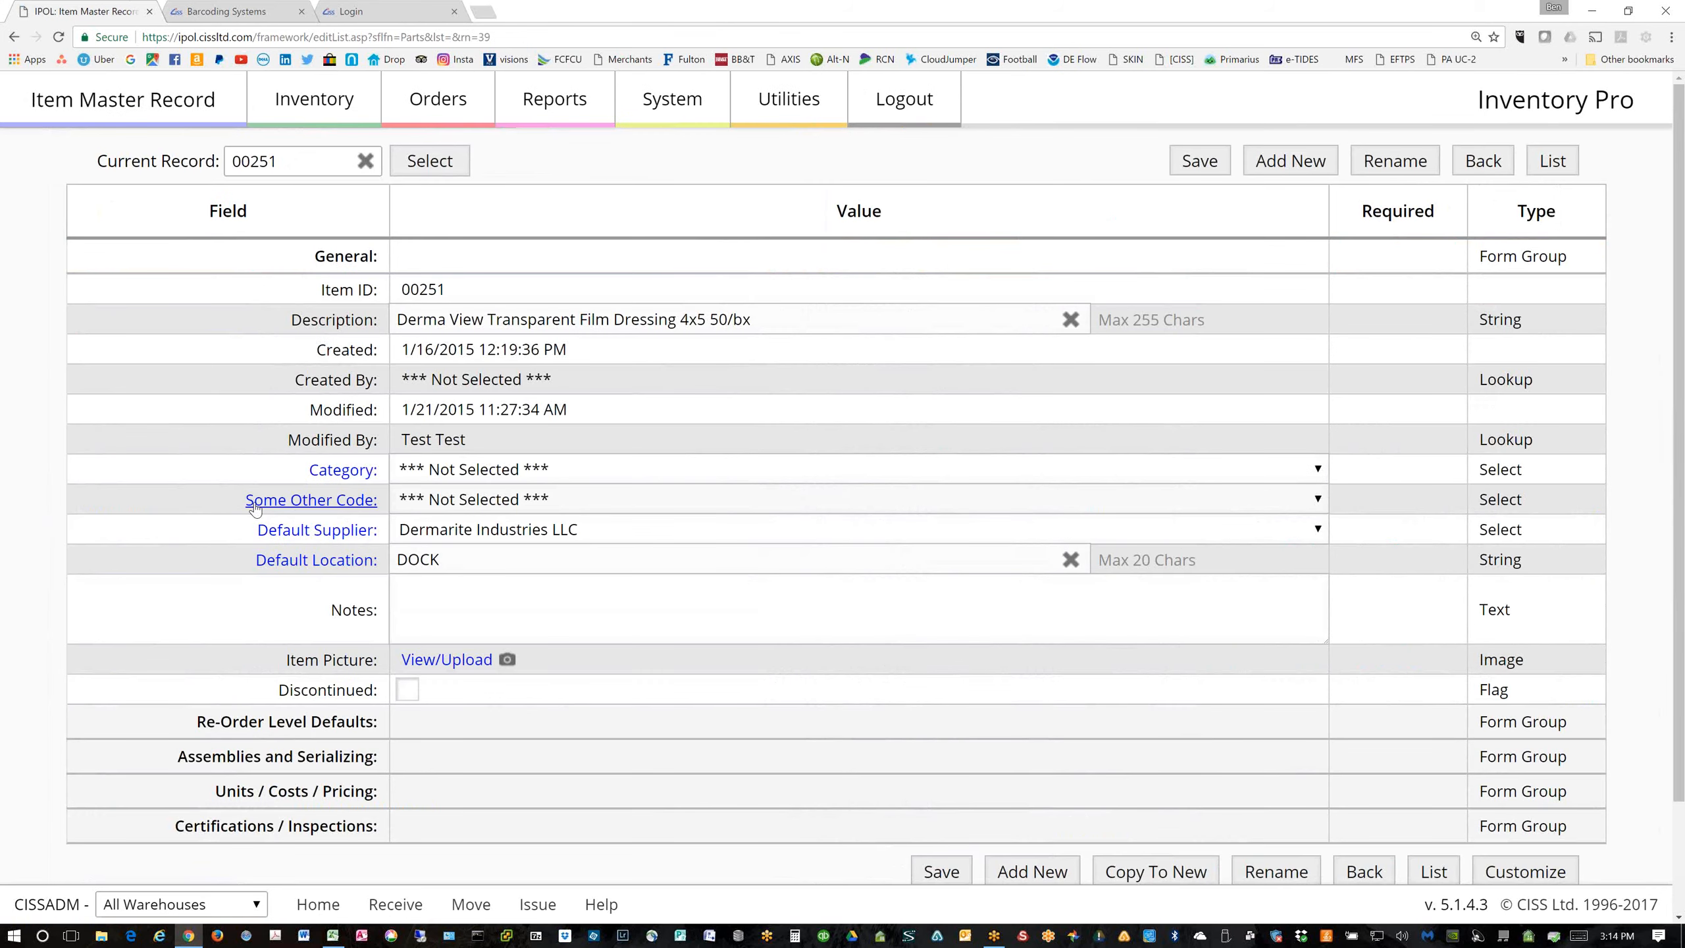
pyautogui.moveTo(239, 501); pyautogui.dragTo(376, 506)
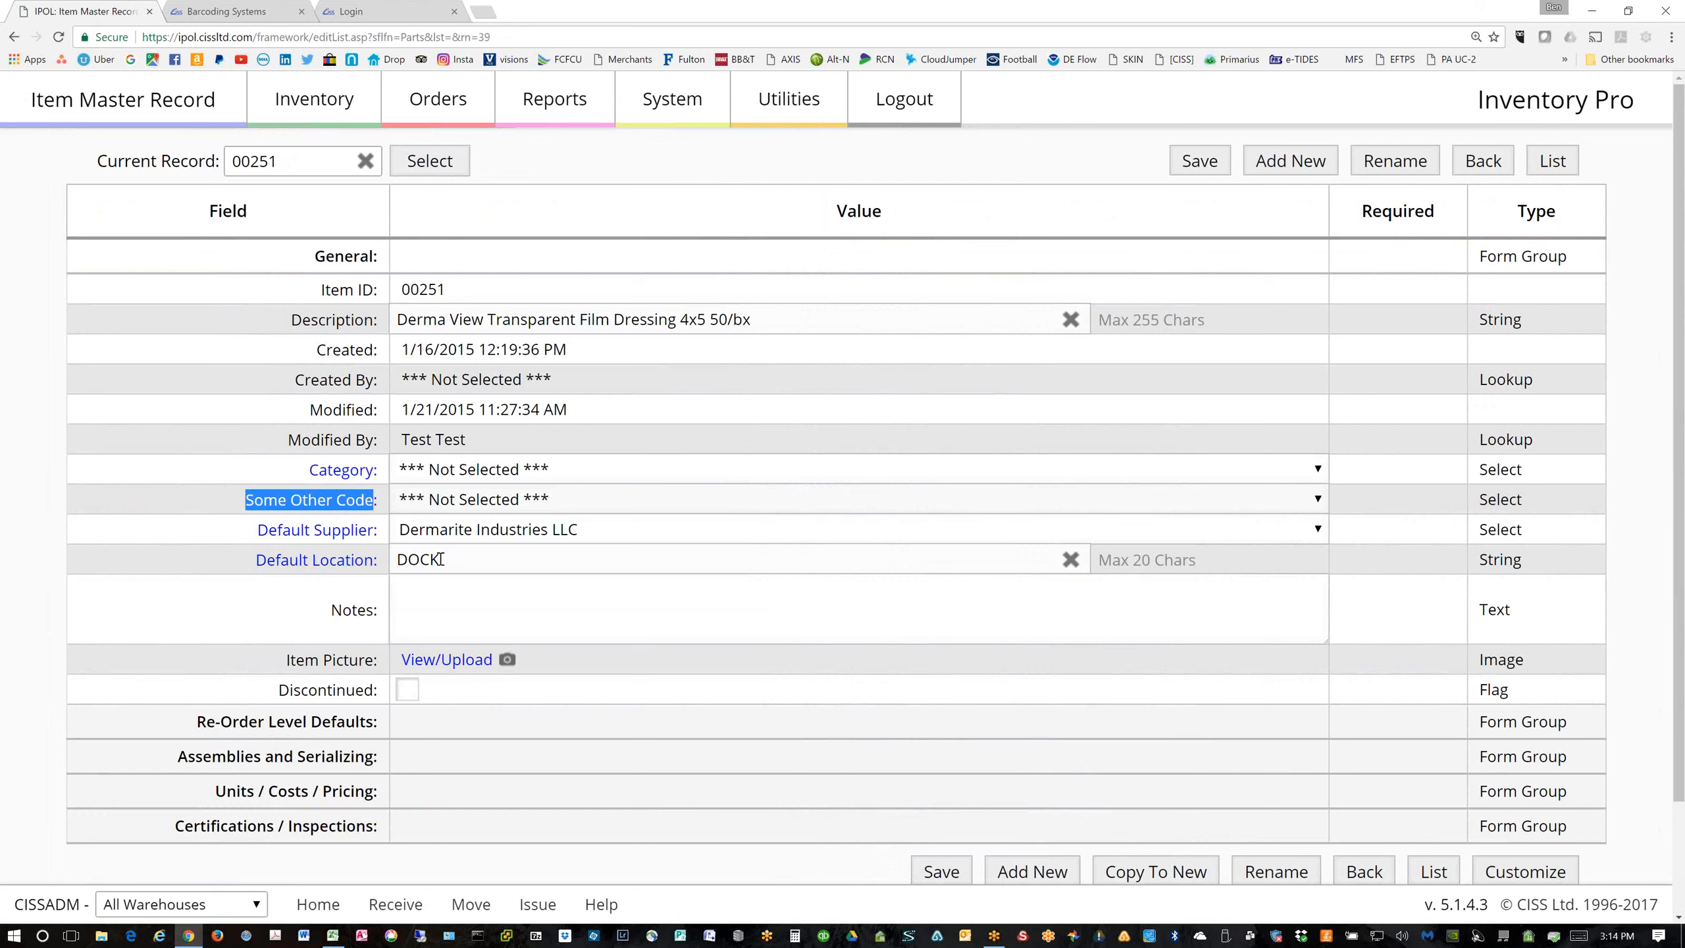
# Choose the Inventory Valuation report among the inventory reports, open its settings, and display it in Report View
pyautogui.click(558, 106)
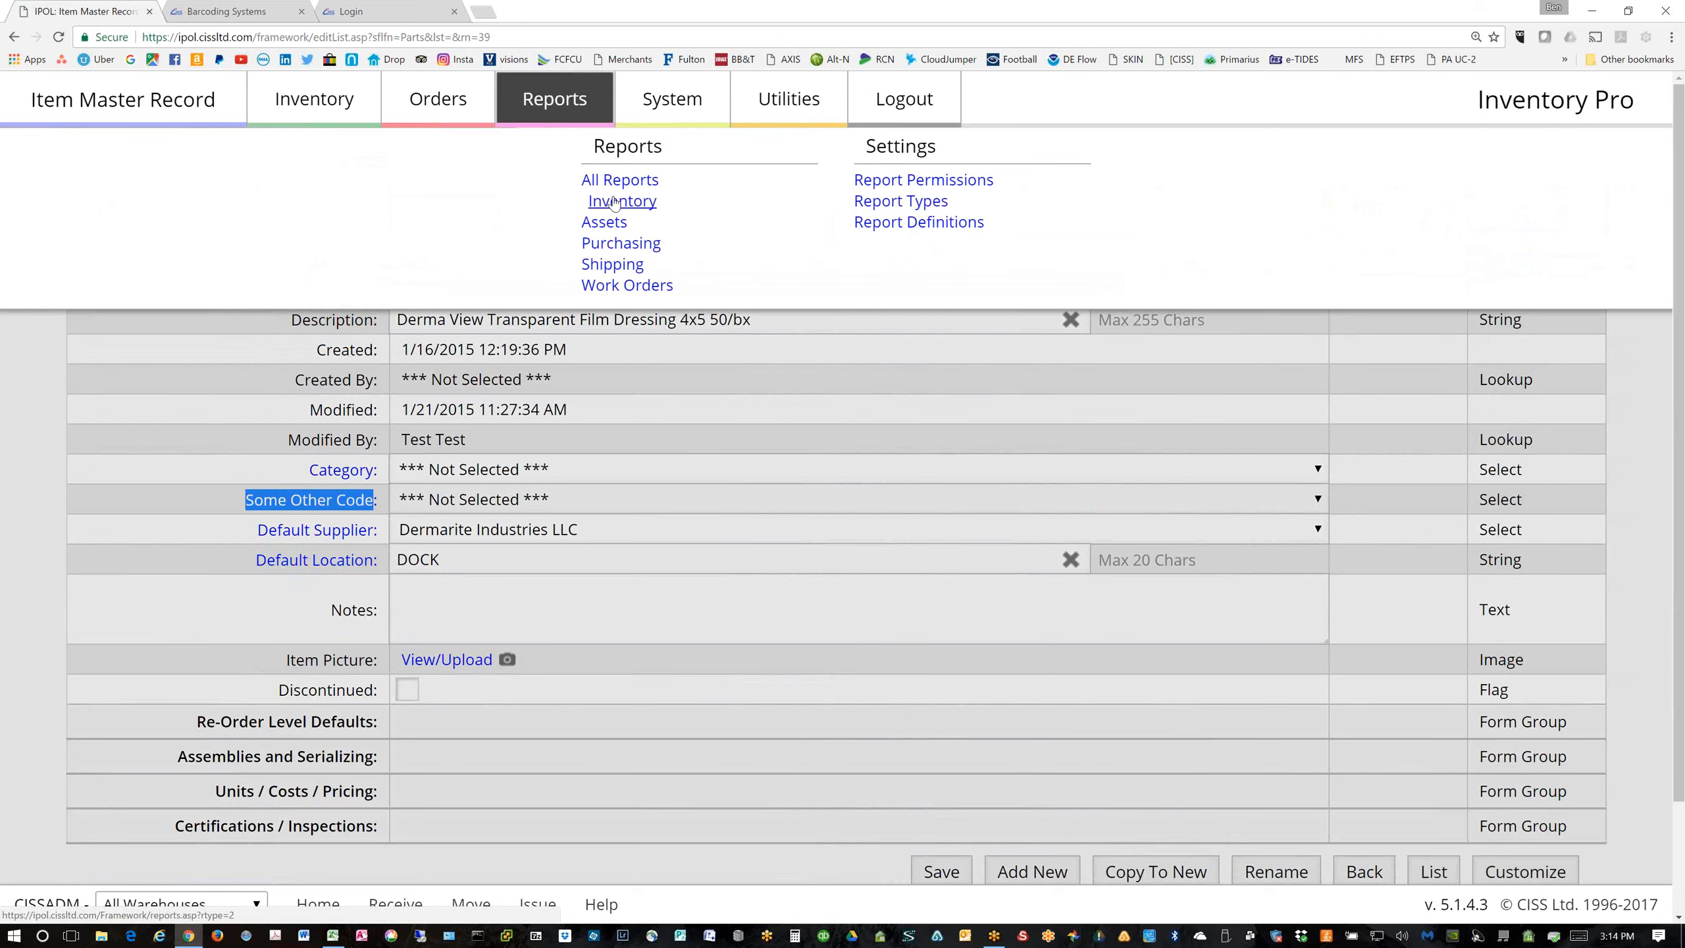
pyautogui.click(646, 180)
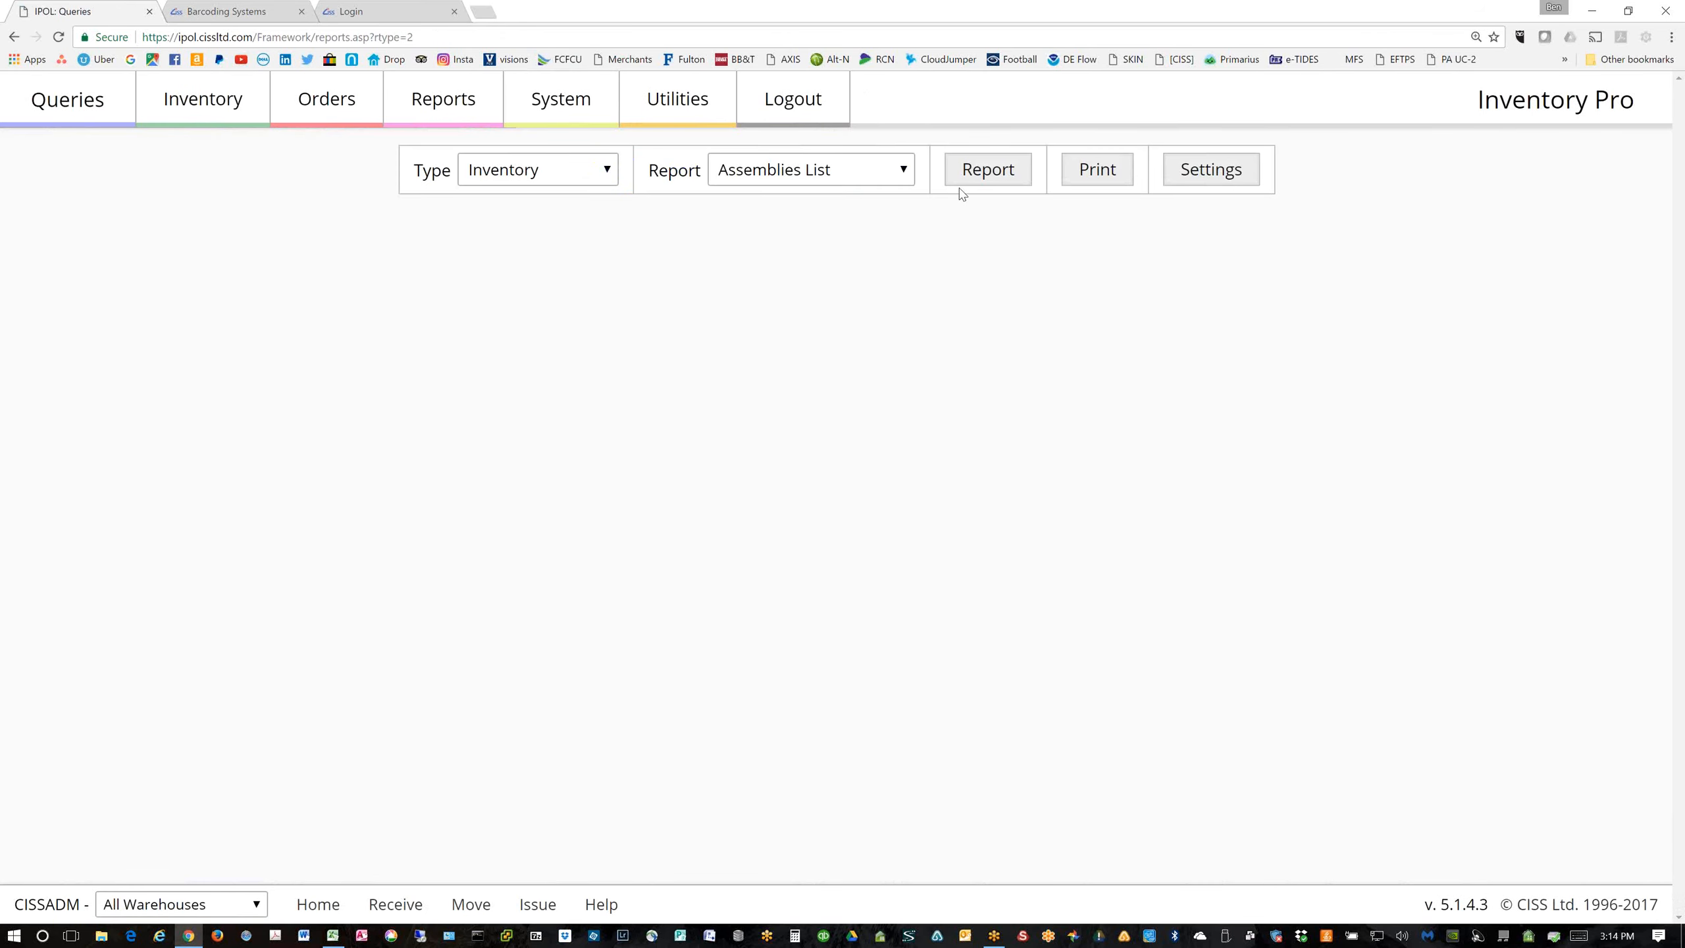
pyautogui.click(903, 172)
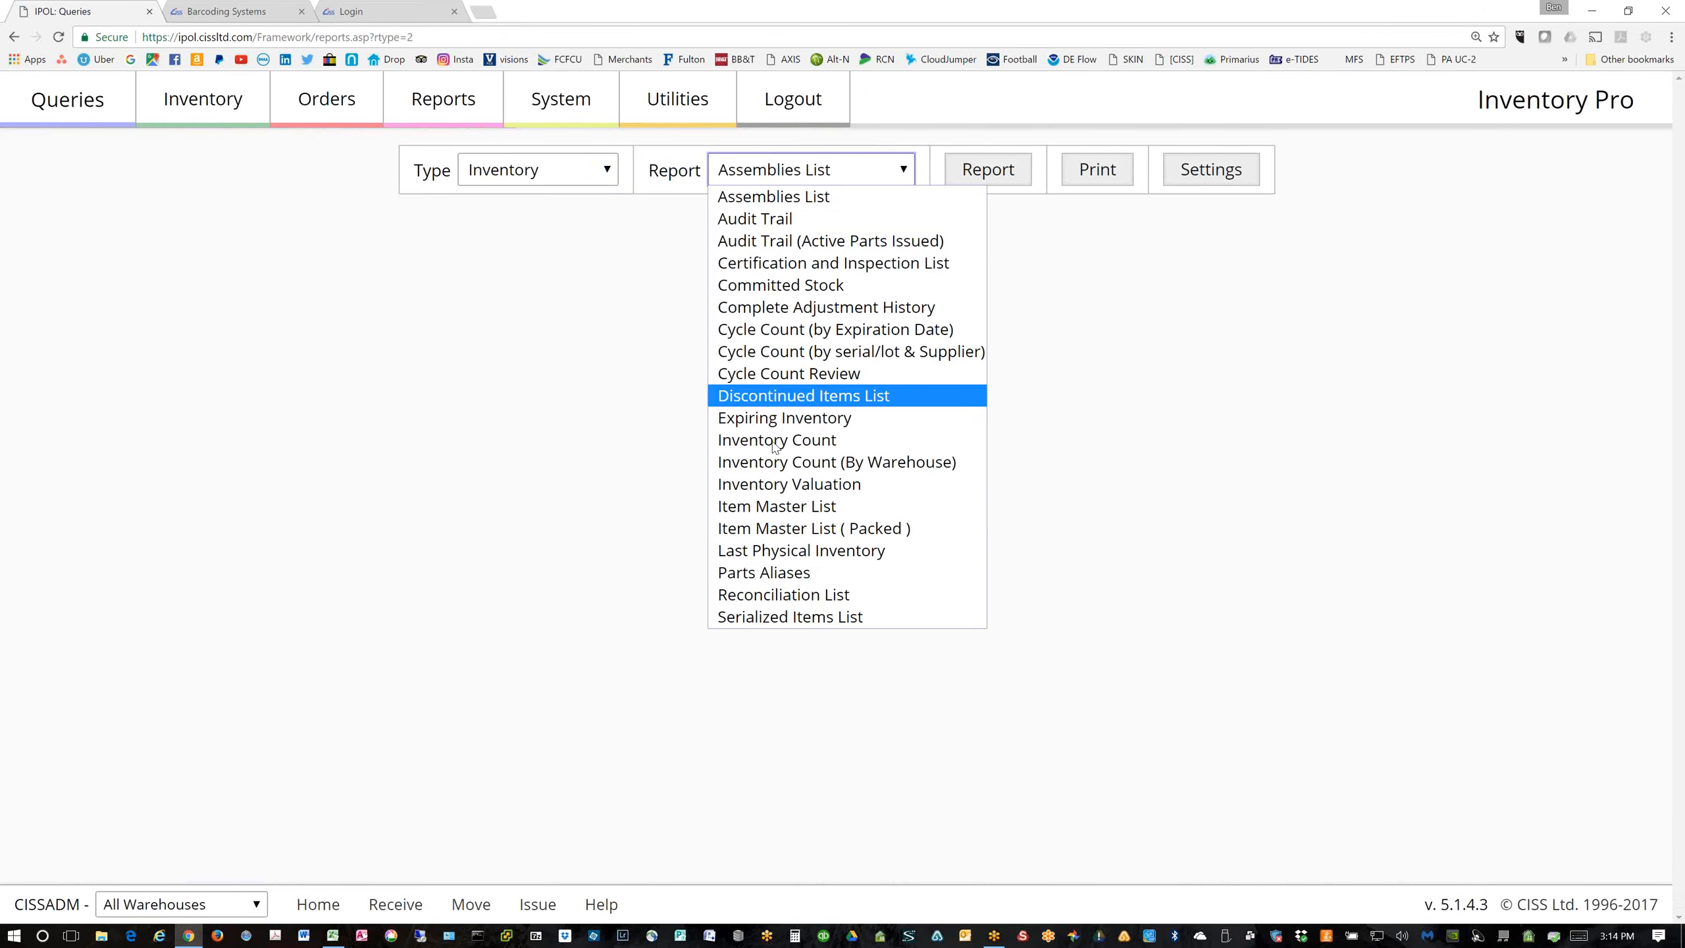
pyautogui.click(769, 492)
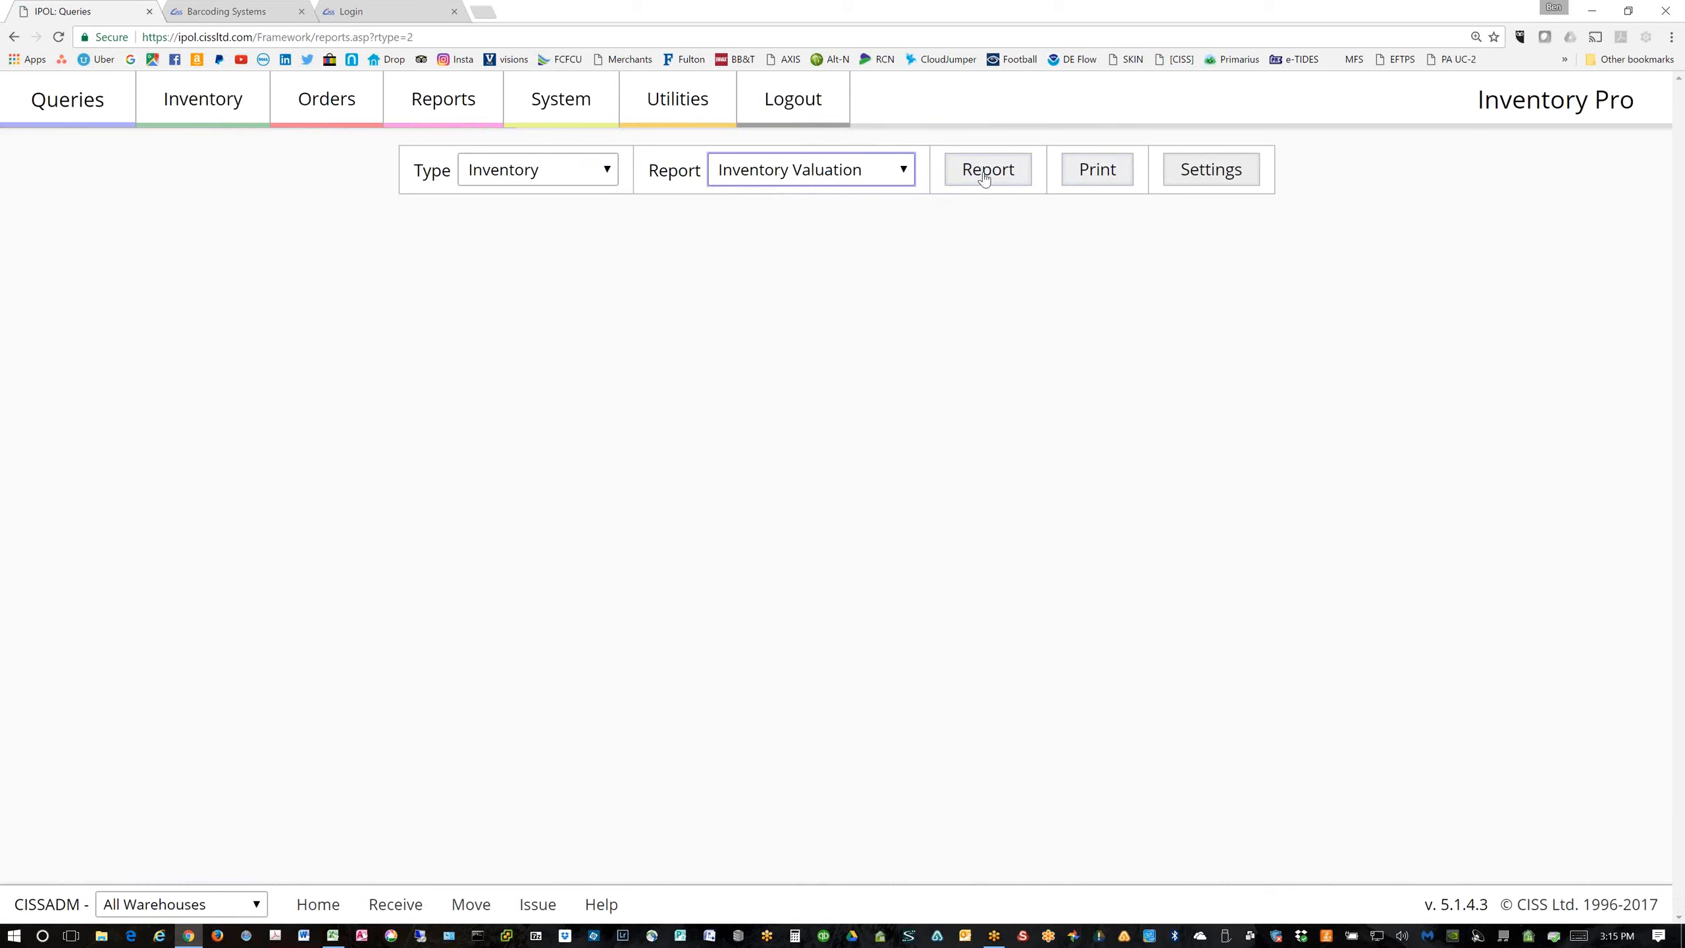
pyautogui.click(1208, 174)
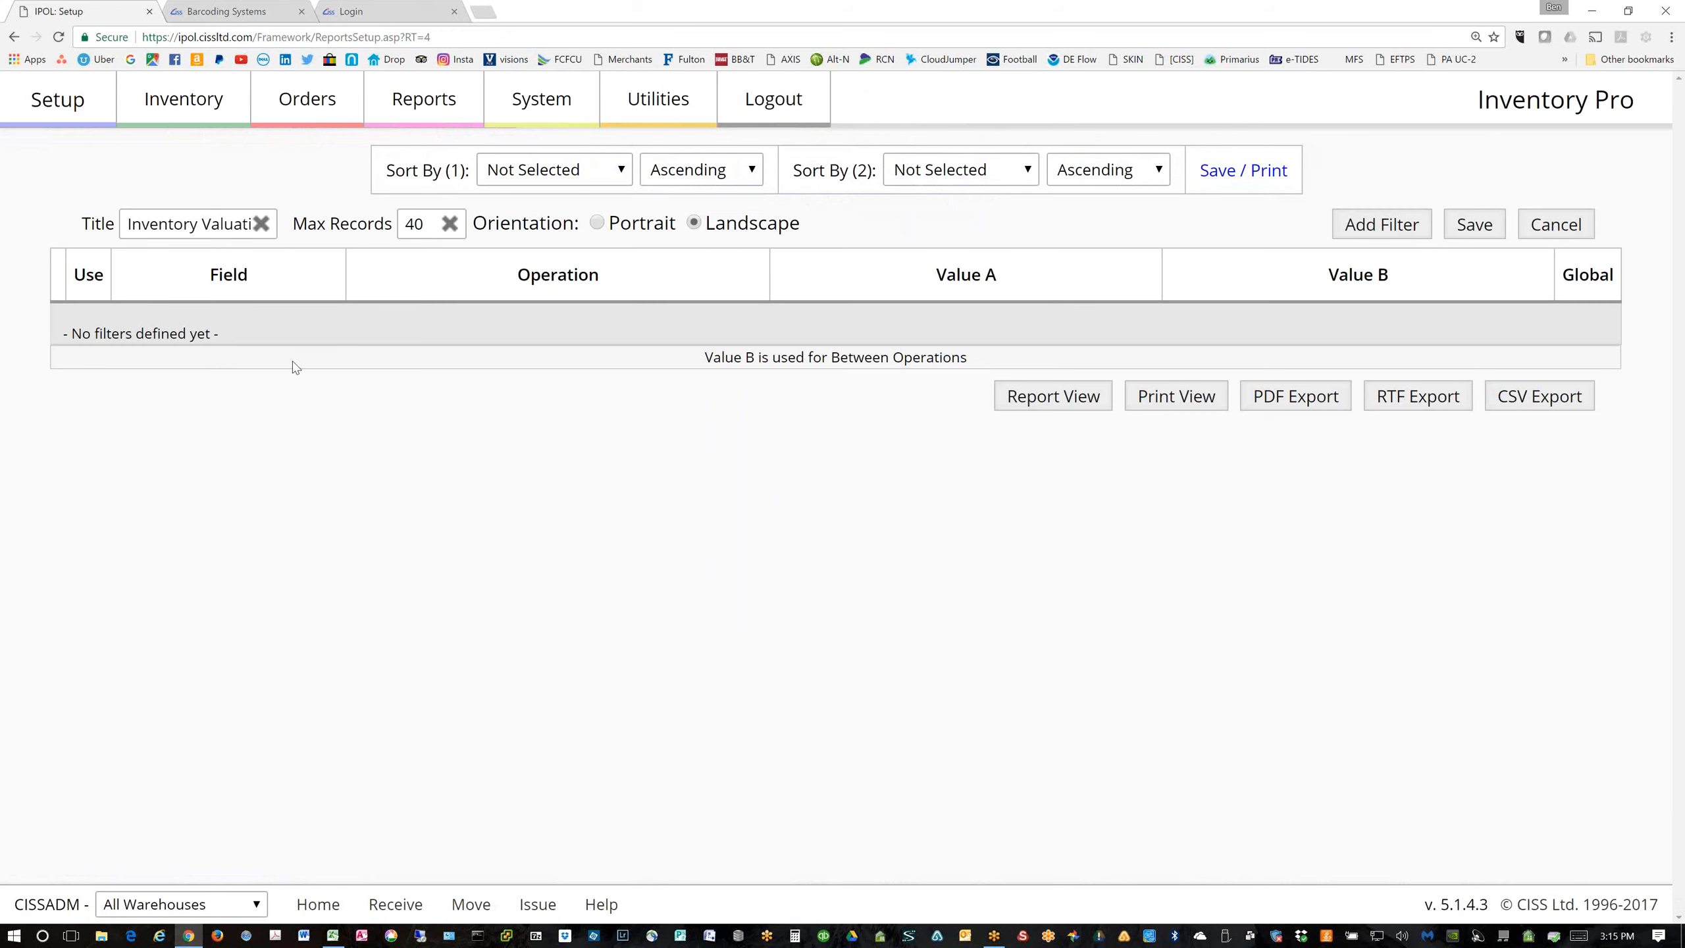
pyautogui.click(1060, 404)
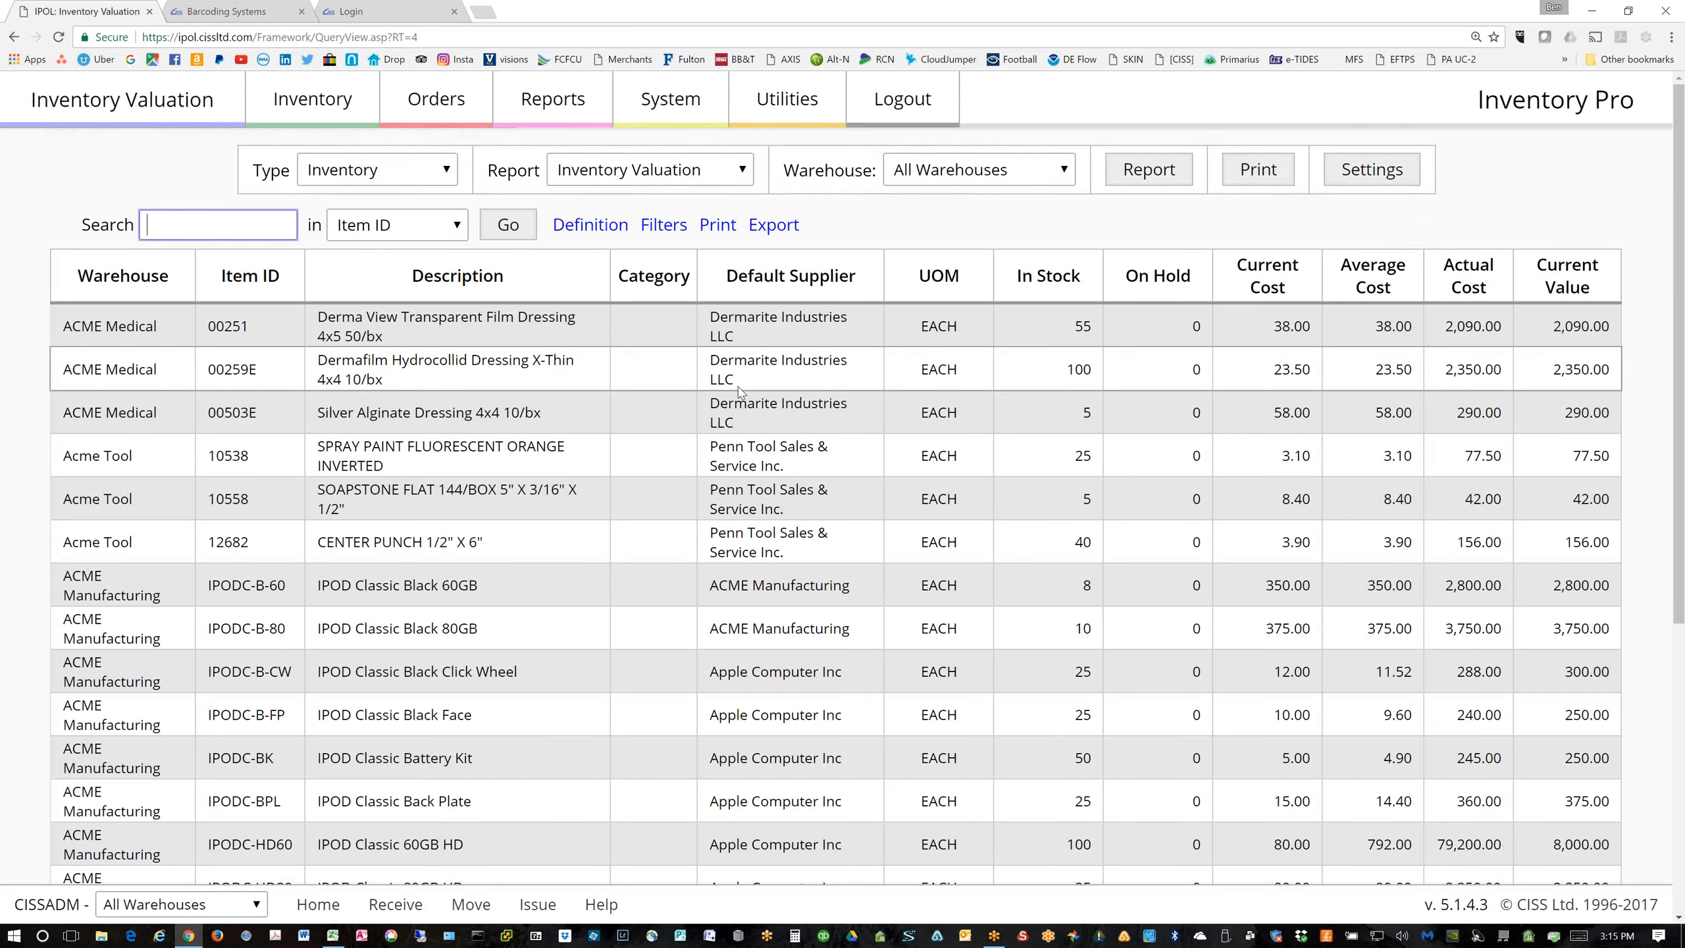
# Examine the items, suppliers, stock quantities, costs and values in the Inventory Valuation report
pyautogui.scroll(-5, 739, 386)
pyautogui.scroll(10, 738, 386)
pyautogui.scroll(-3, 689, 436)
pyautogui.scroll(-3, 689, 436)
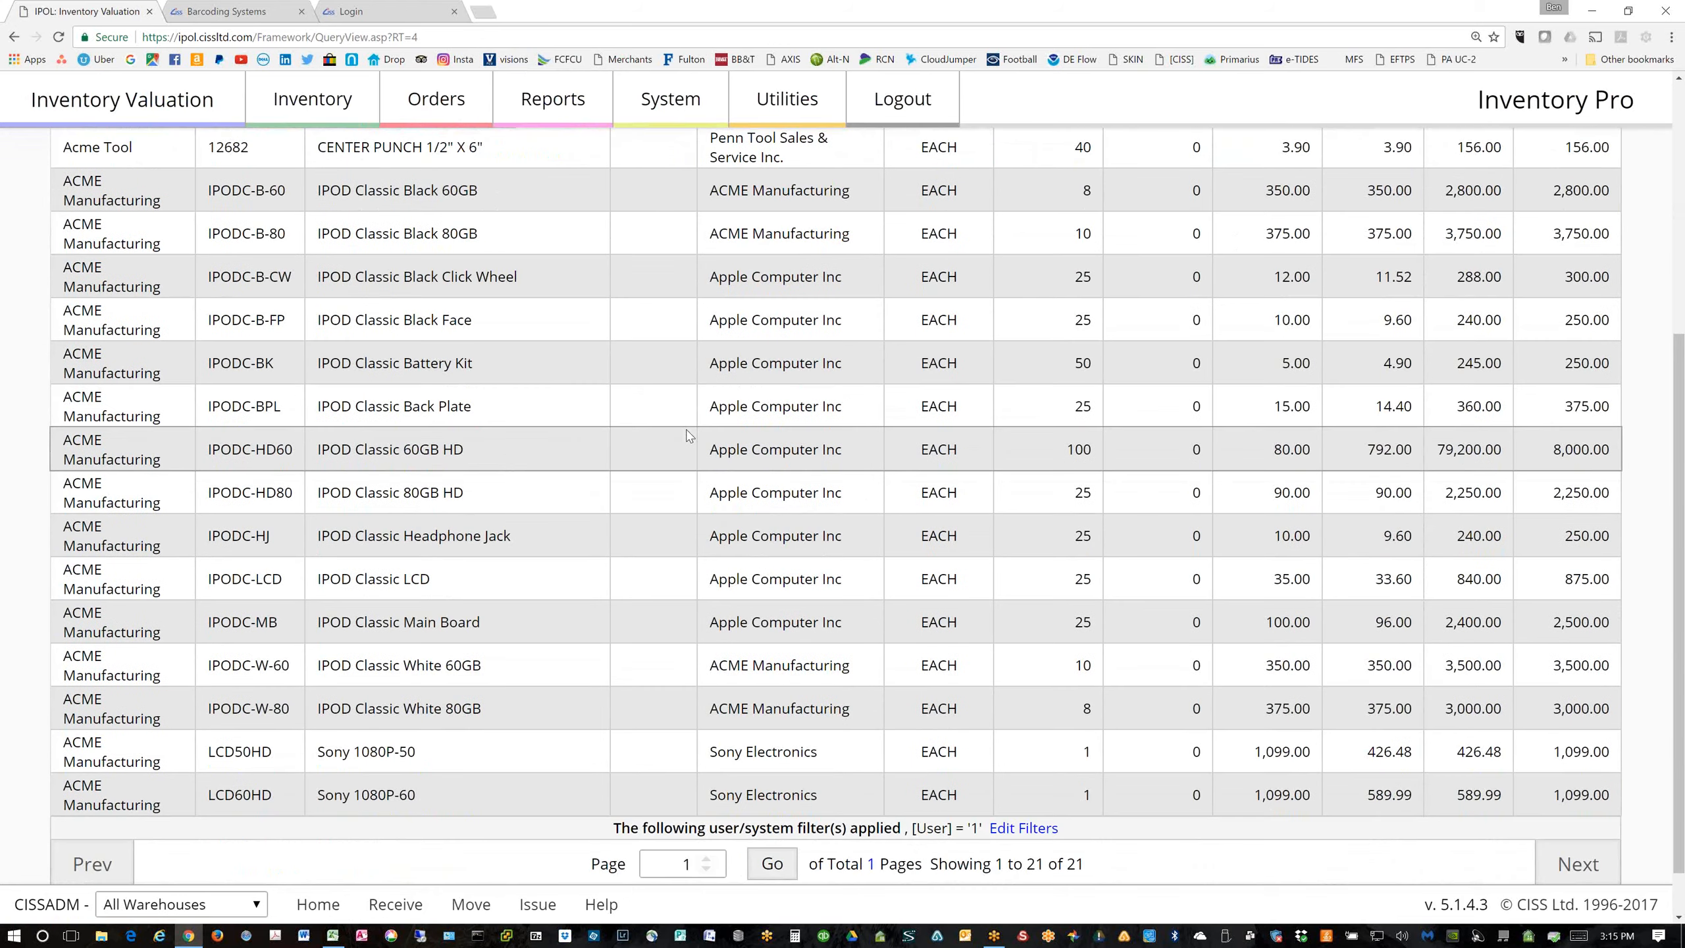
pyautogui.scroll(6, 689, 436)
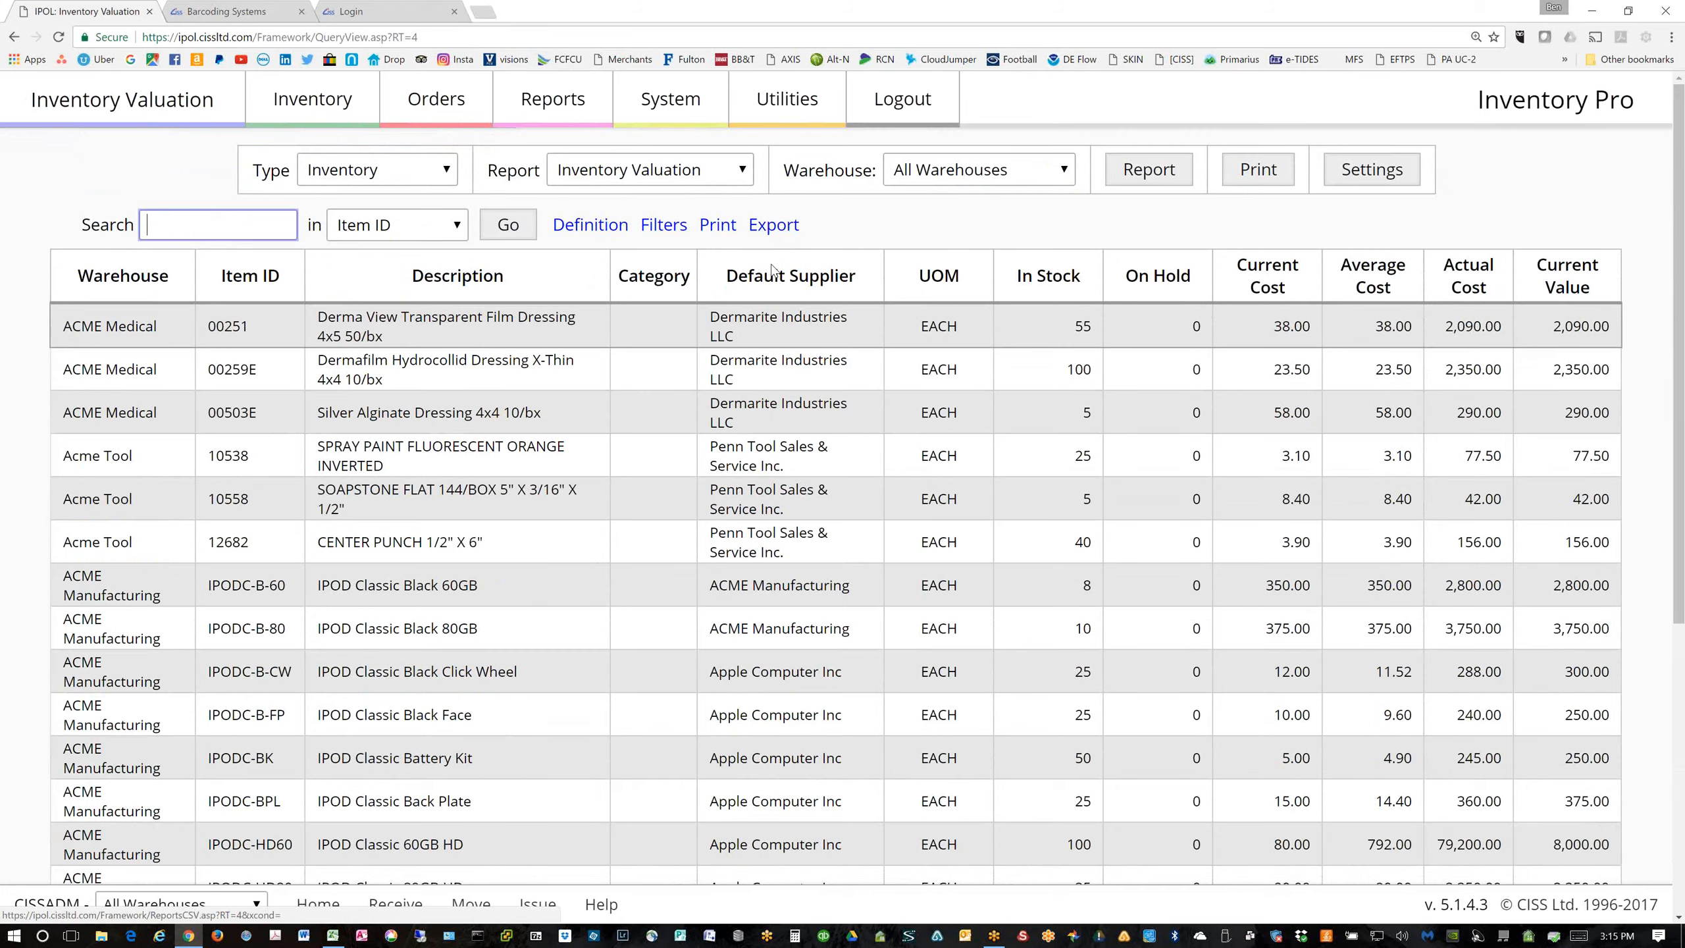
pyautogui.scroll(-4, 745, 327)
pyautogui.scroll(4, 745, 327)
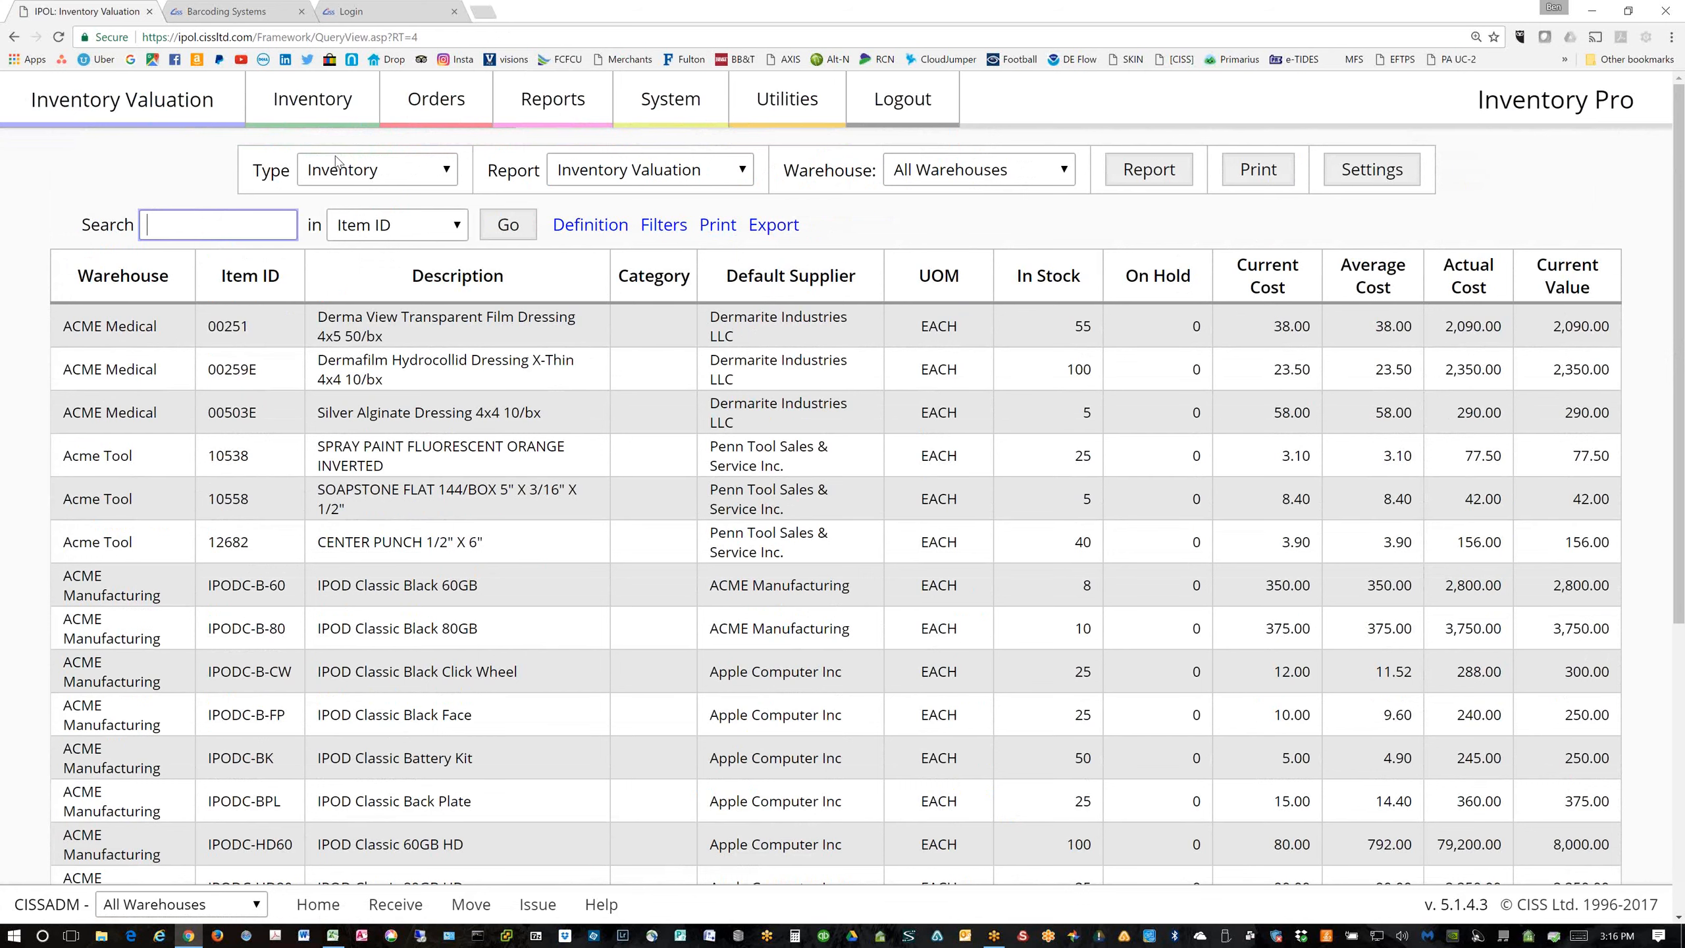
# Return to the Item Master List, preview the barcode label of item 00251 enlarged, and close the preview
pyautogui.click(317, 111)
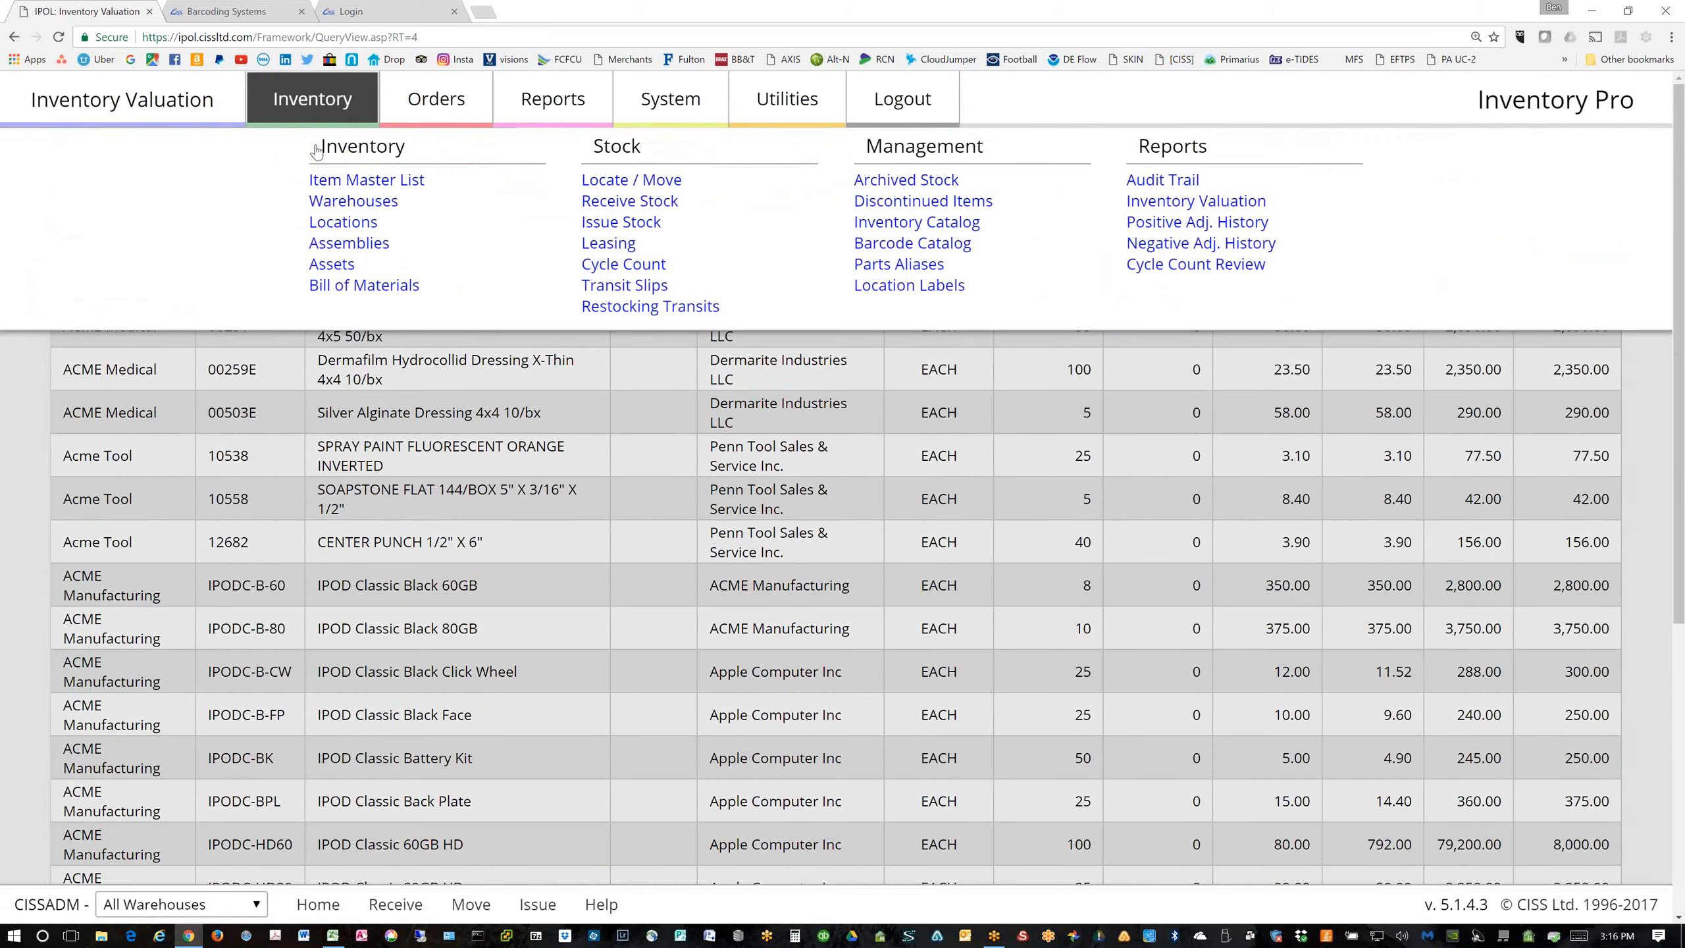
pyautogui.click(321, 184)
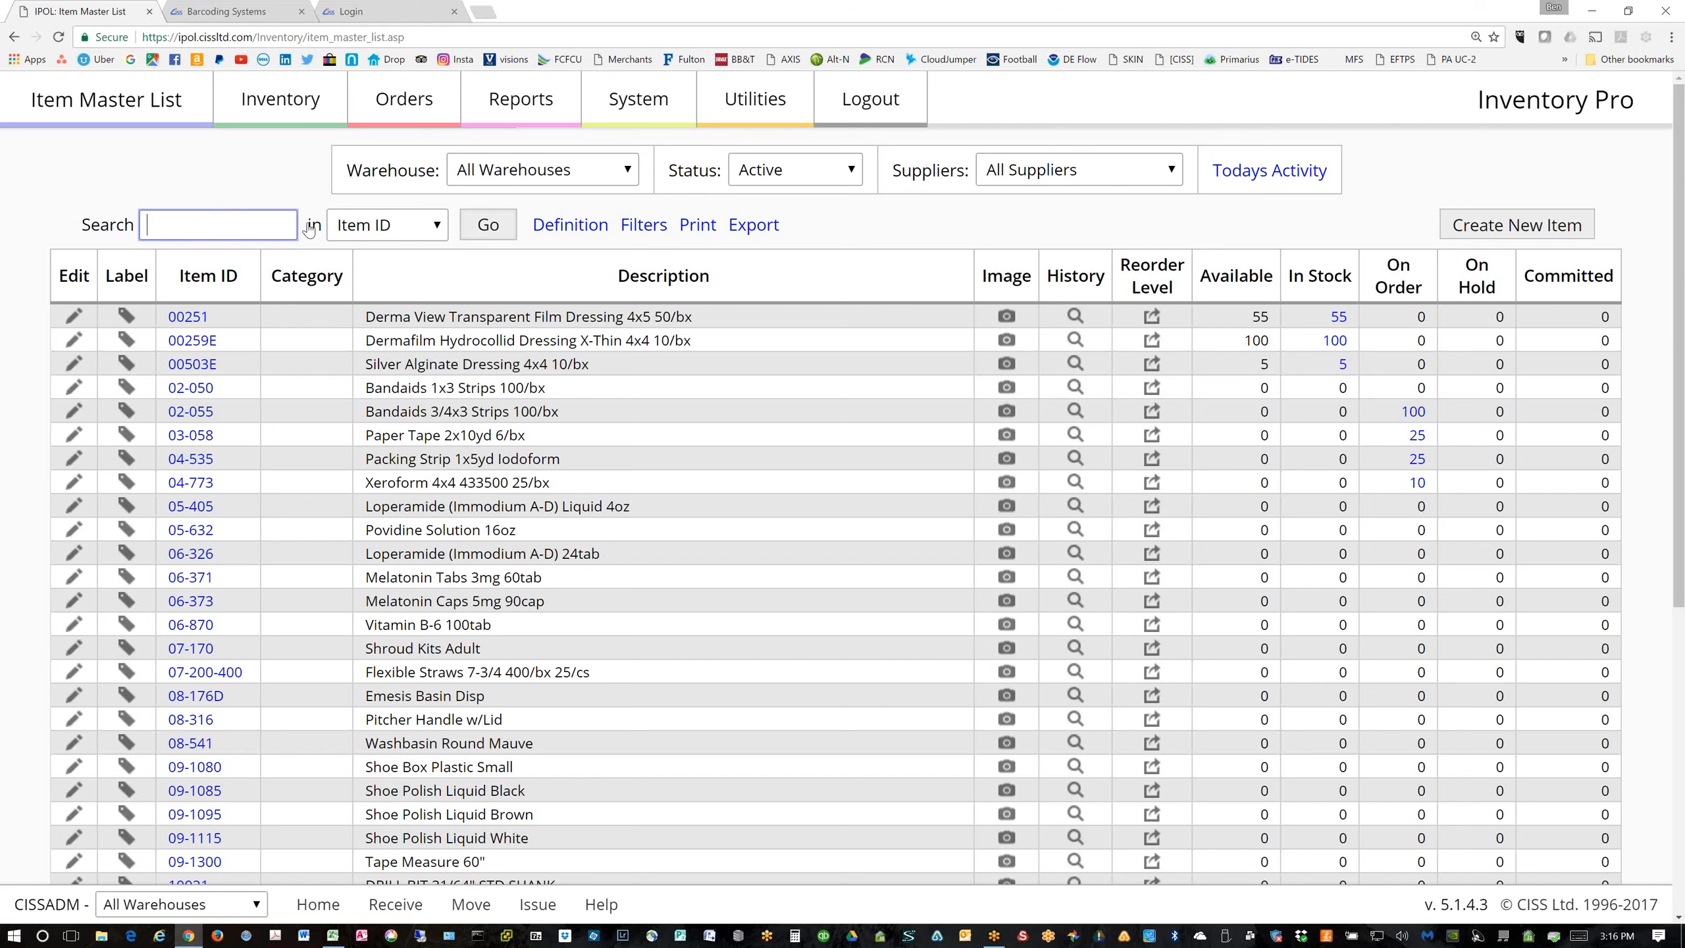
pyautogui.click(129, 323)
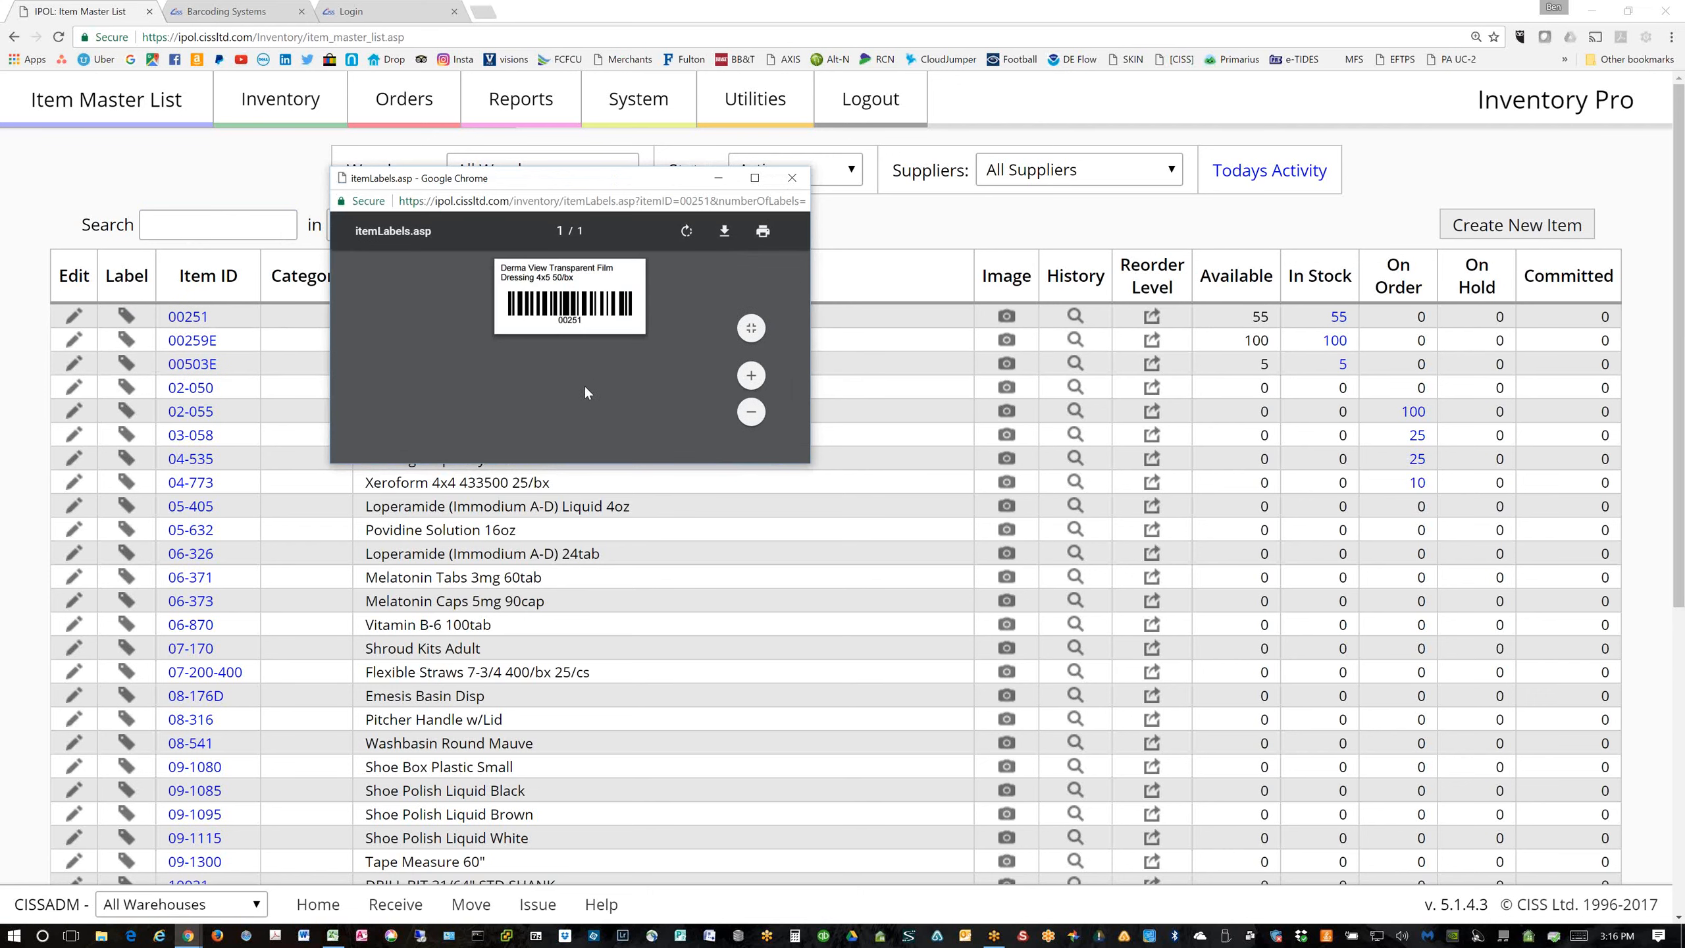
pyautogui.scroll(6, 578, 390)
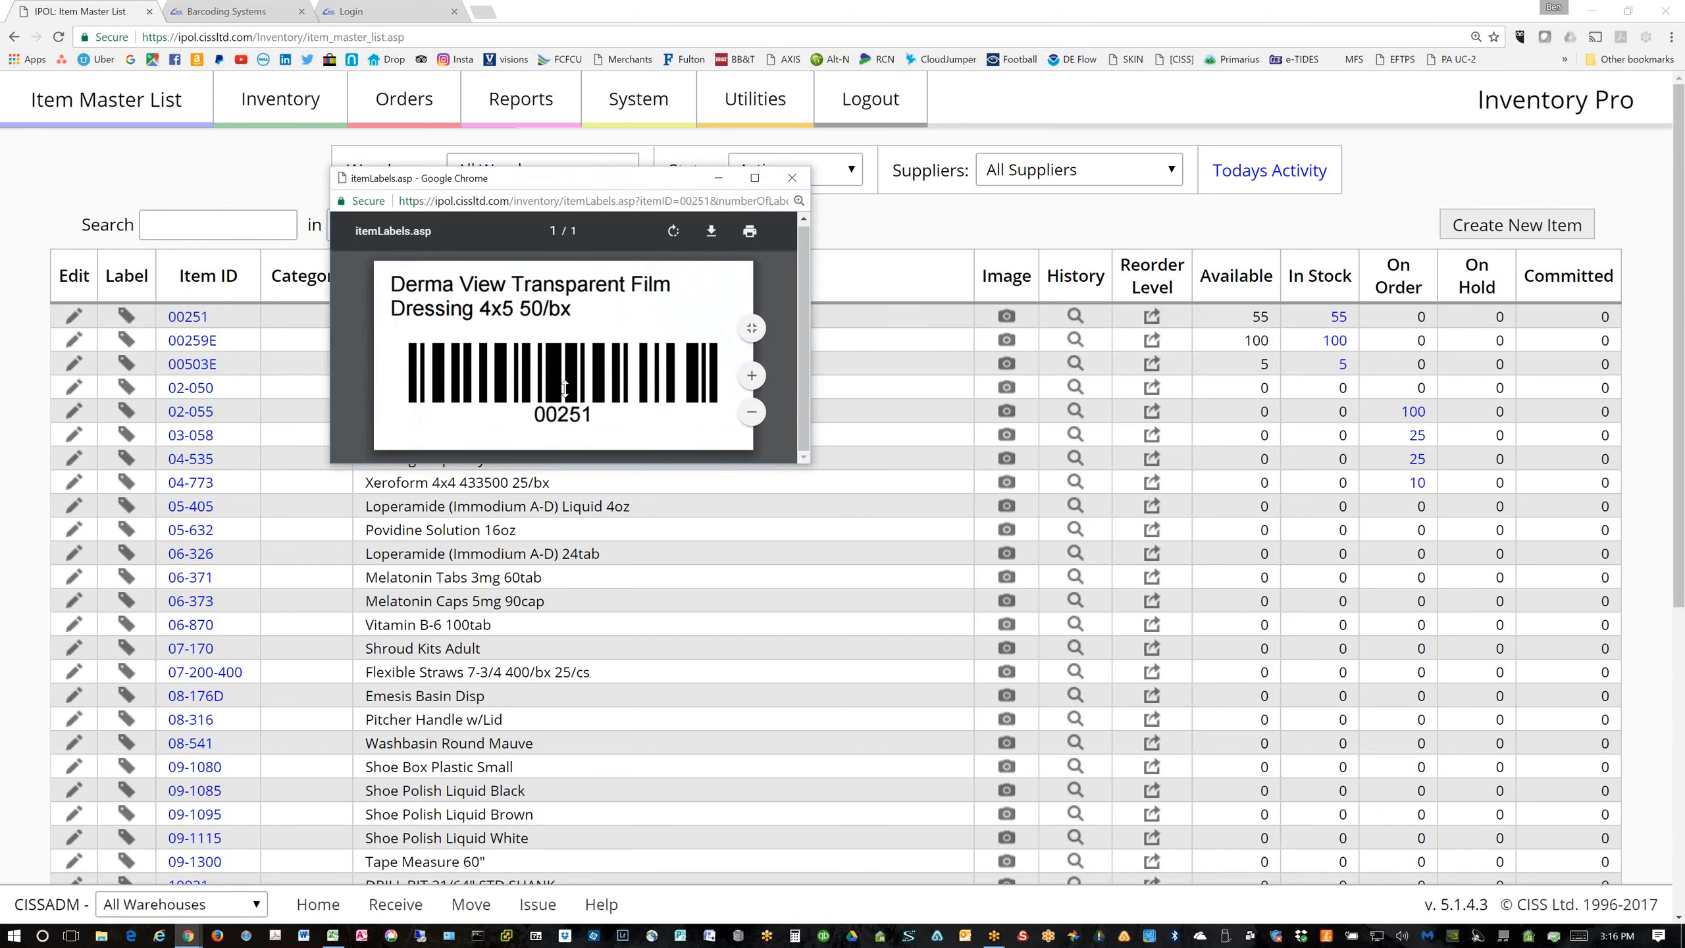
pyautogui.click(791, 177)
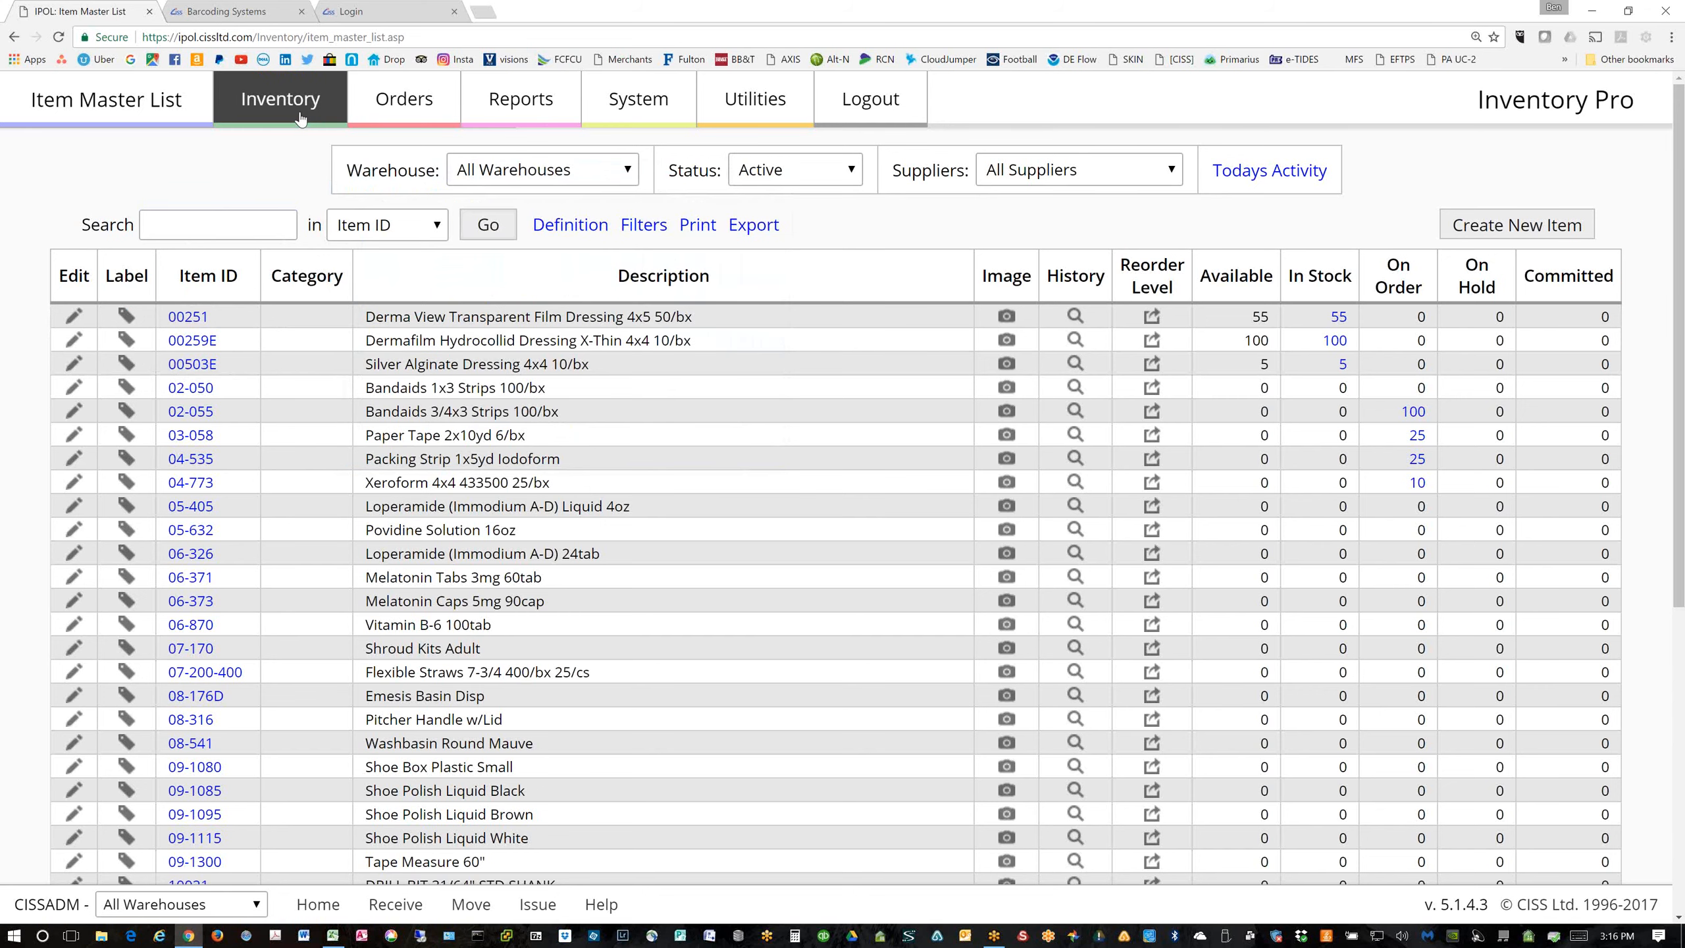
# Open the warehouse locations list, preview the barcode label of location A-4, and close the preview
pyautogui.moveTo(300, 118)
pyautogui.click(331, 225)
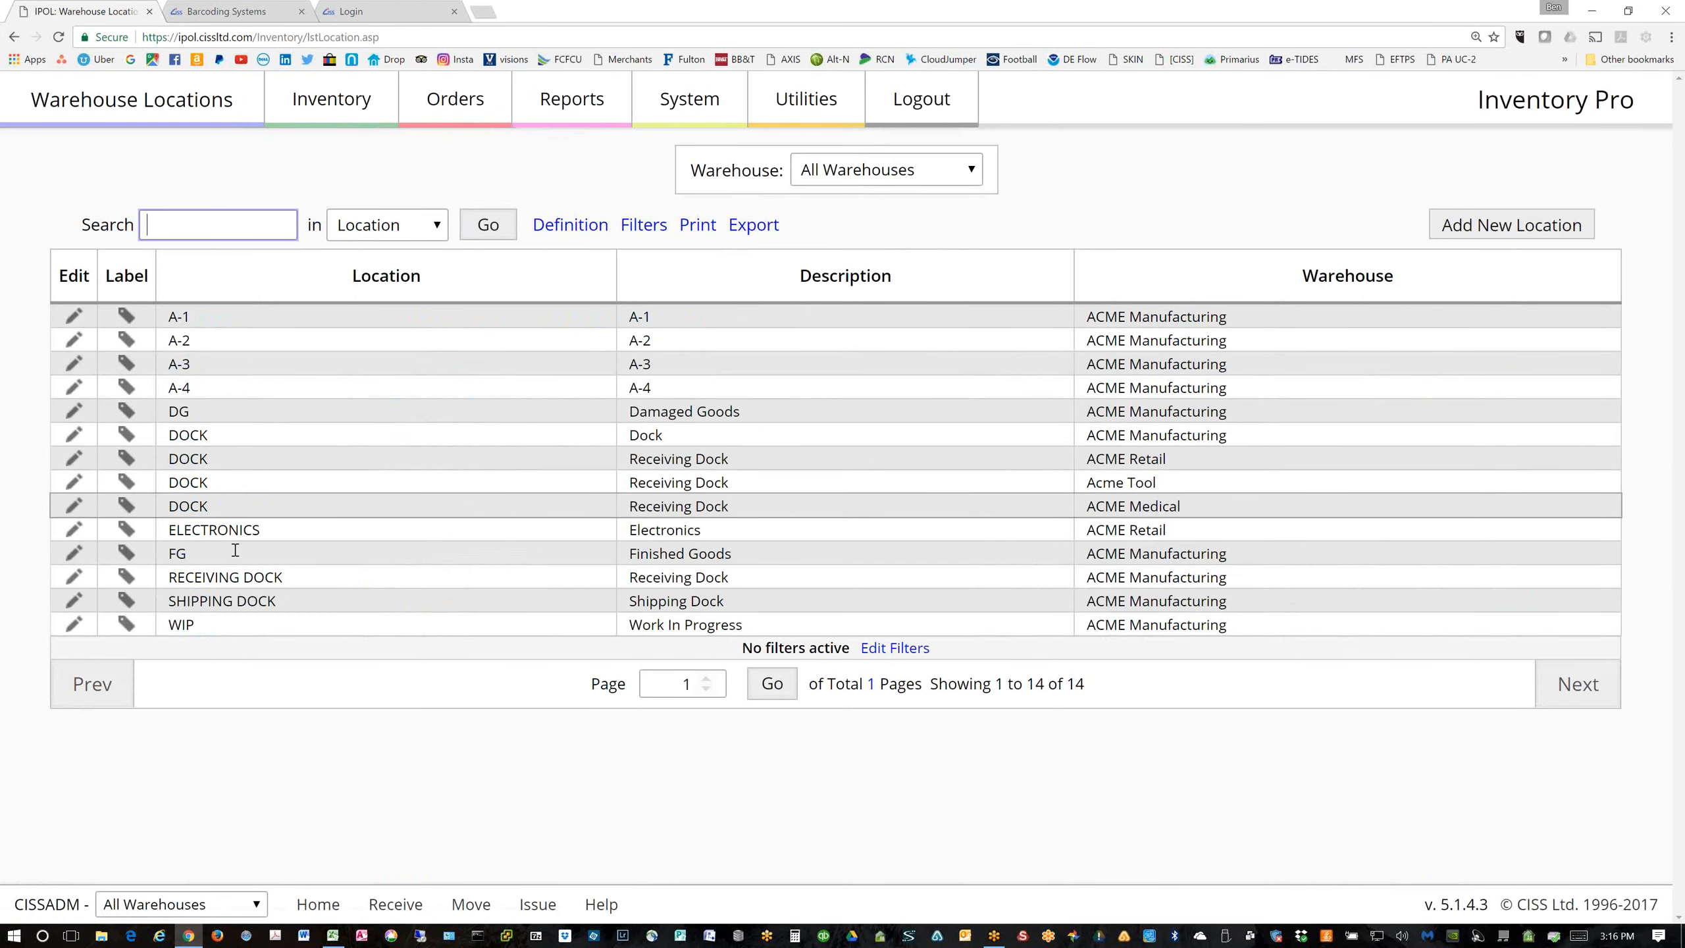
pyautogui.click(125, 387)
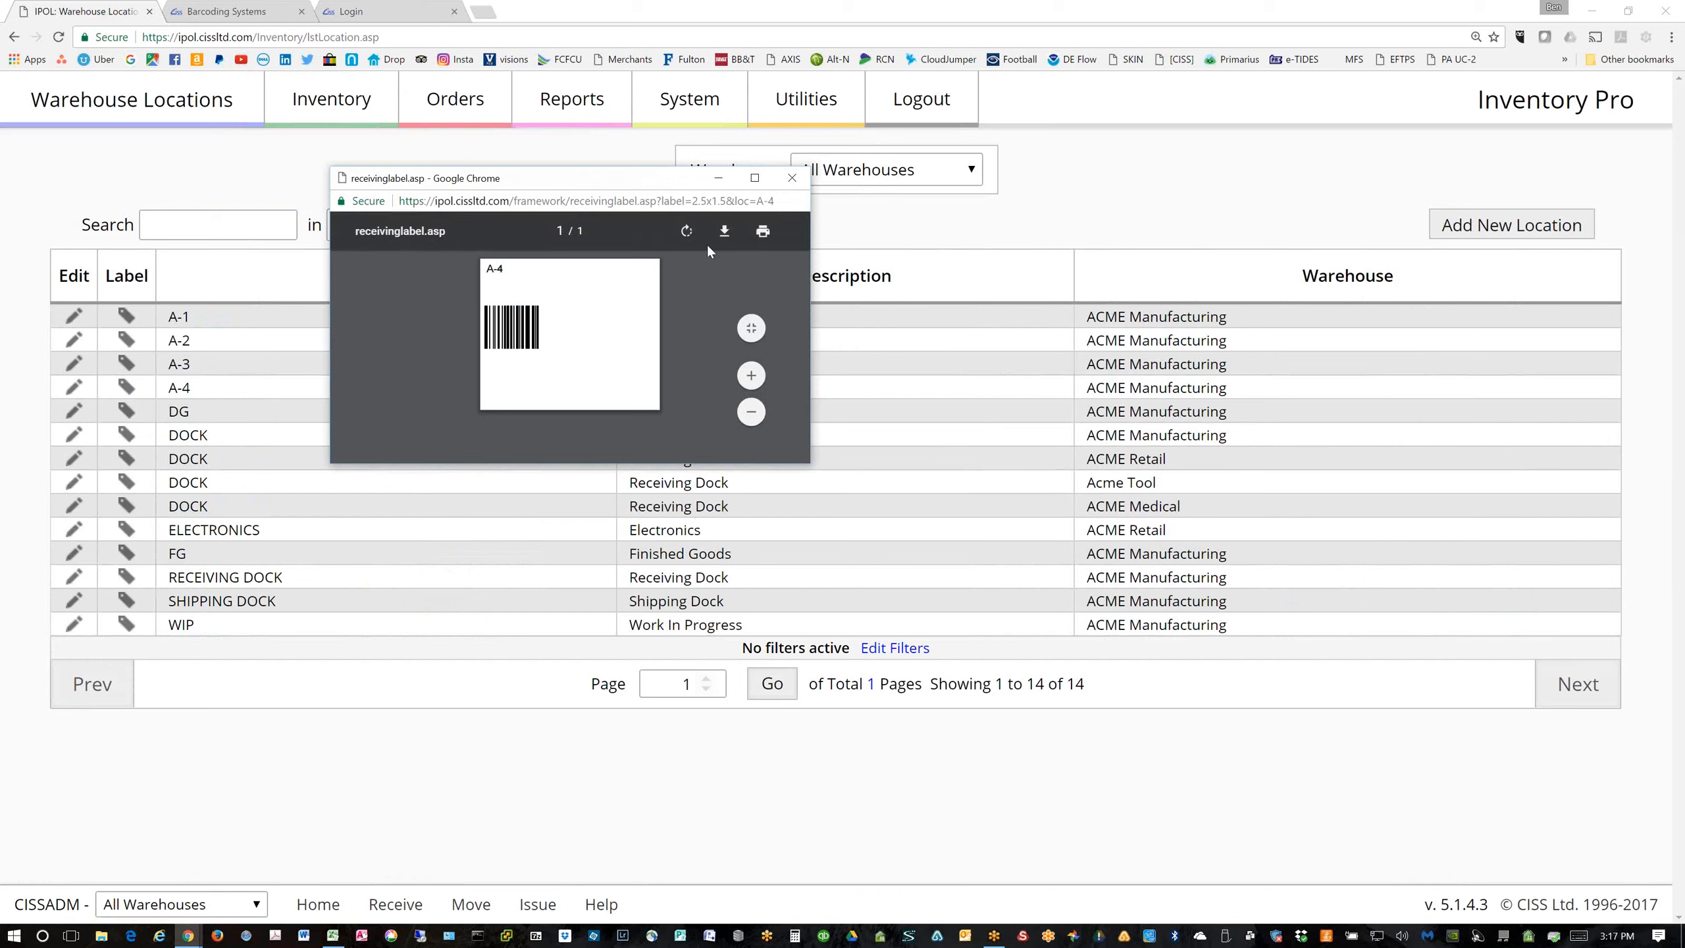
pyautogui.click(793, 181)
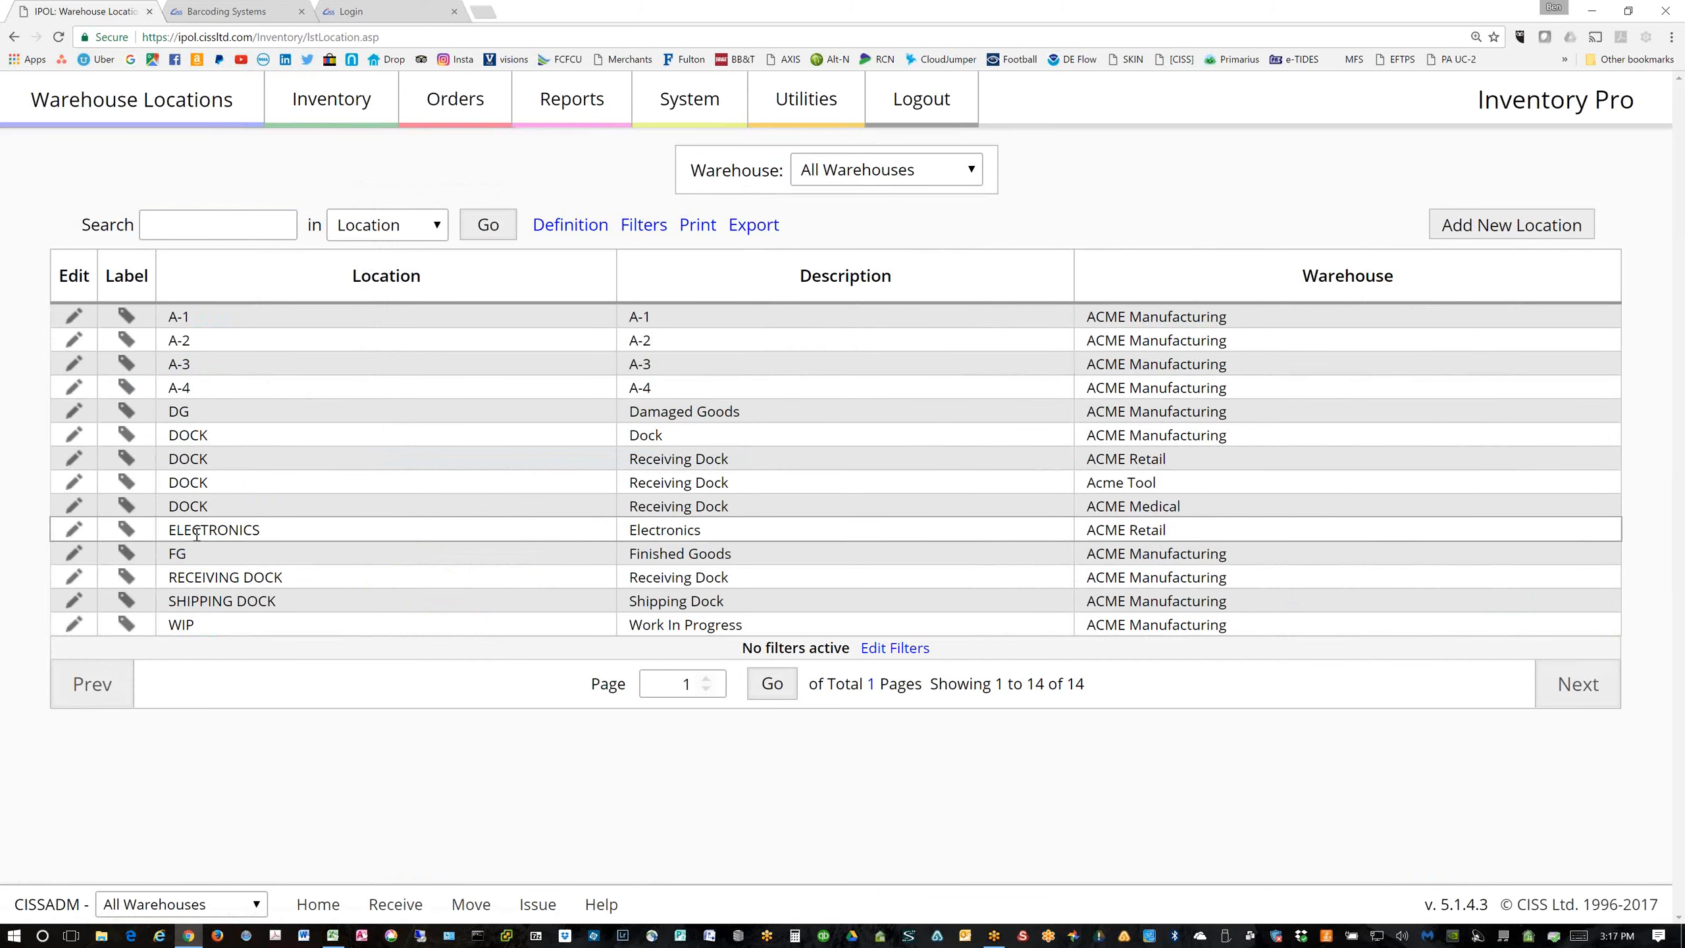
# Start a new warehouse location record and enter ADAM-A1 as both its location and description
pyautogui.click(1462, 226)
pyautogui.click(430, 258)
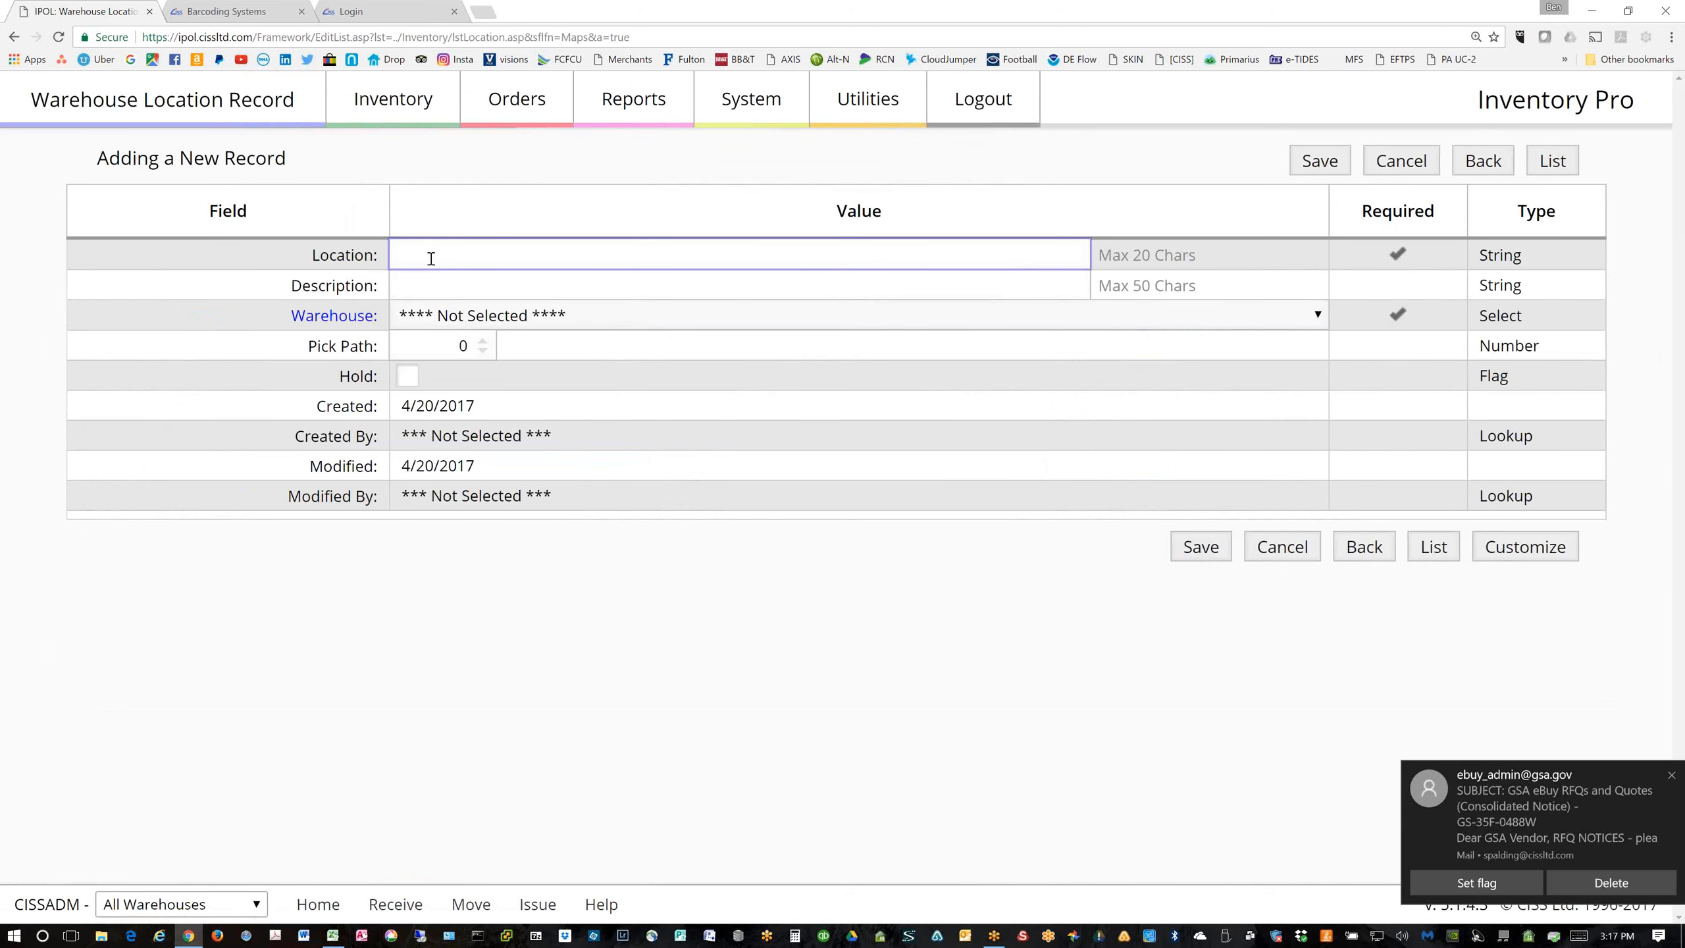
pyautogui.write('ADAM-A1')
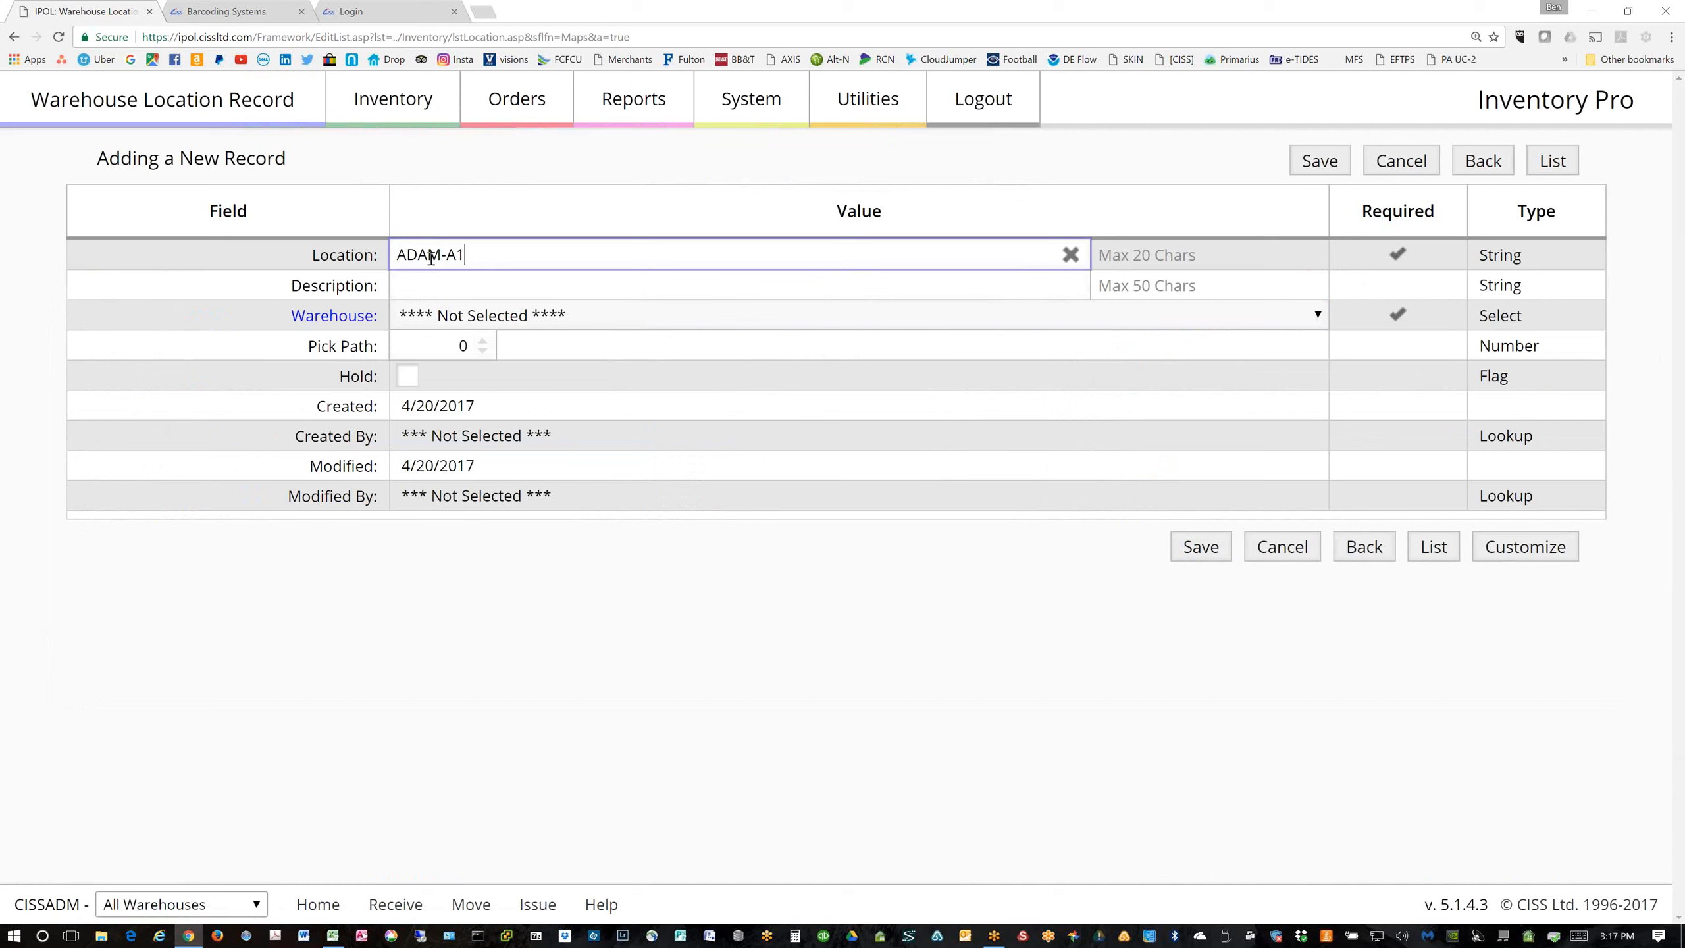
pyautogui.hotkey('ctrl', 'a')
pyautogui.hotkey('ctrl', 'c')
pyautogui.press('Tab')
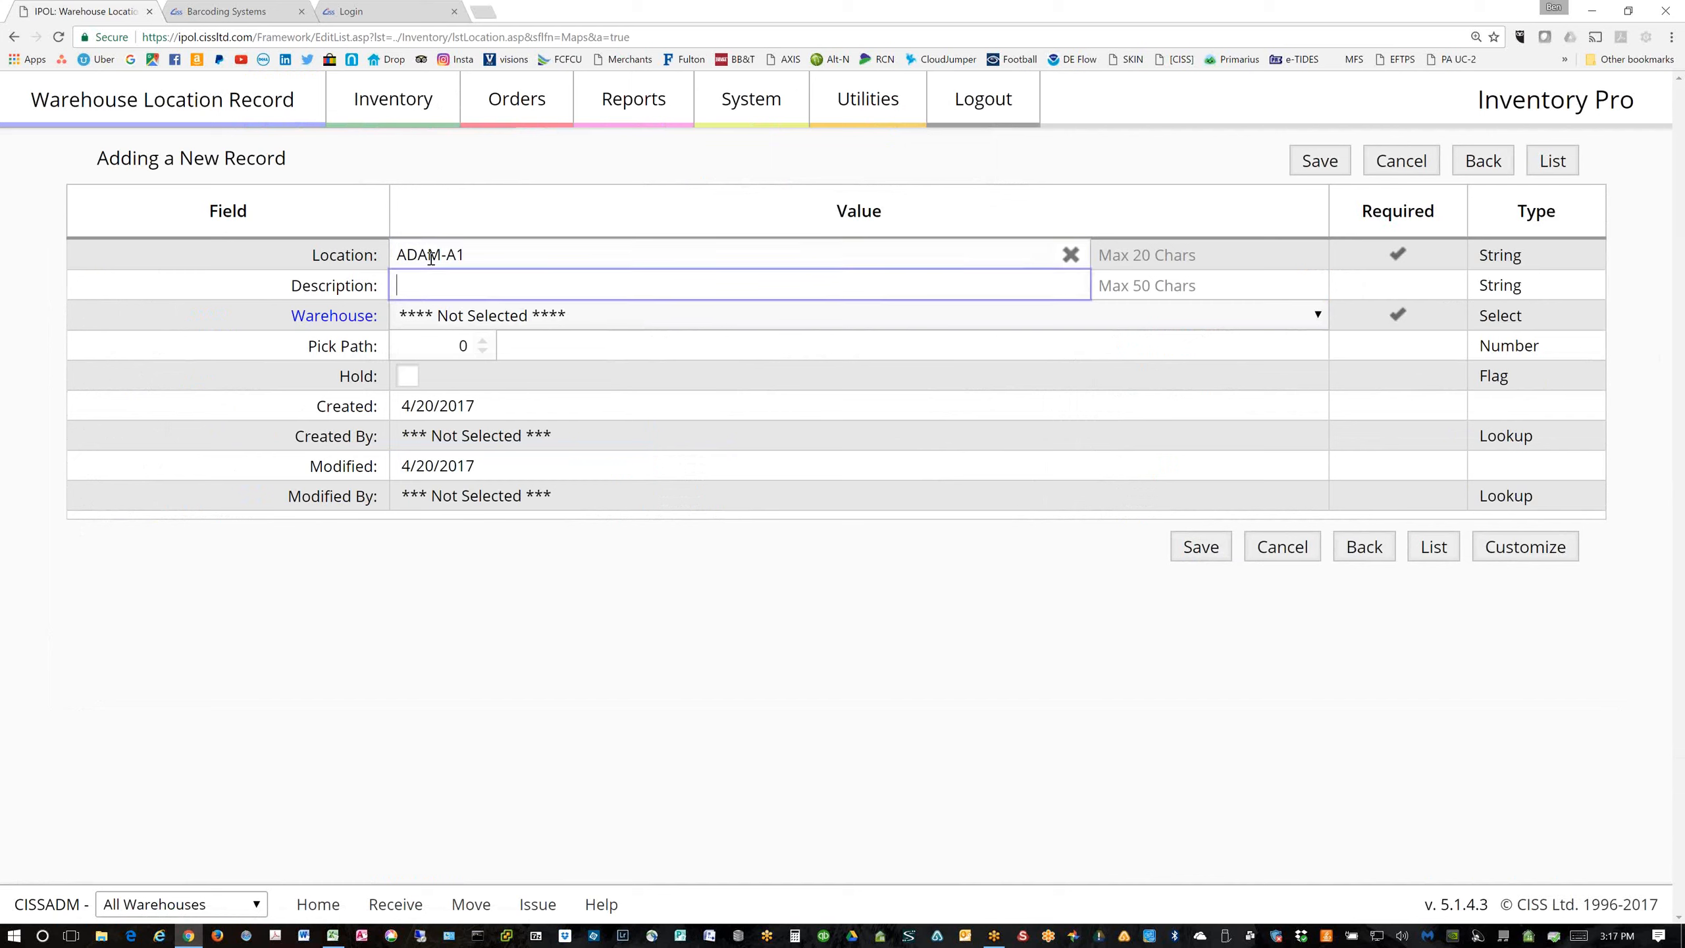
pyautogui.hotkey('ctrl', 'v')
# Assign the new location to the ACME Manufacturing warehouse, save the record, and highlight ADAM-A1 in the locations list
pyautogui.click(435, 322)
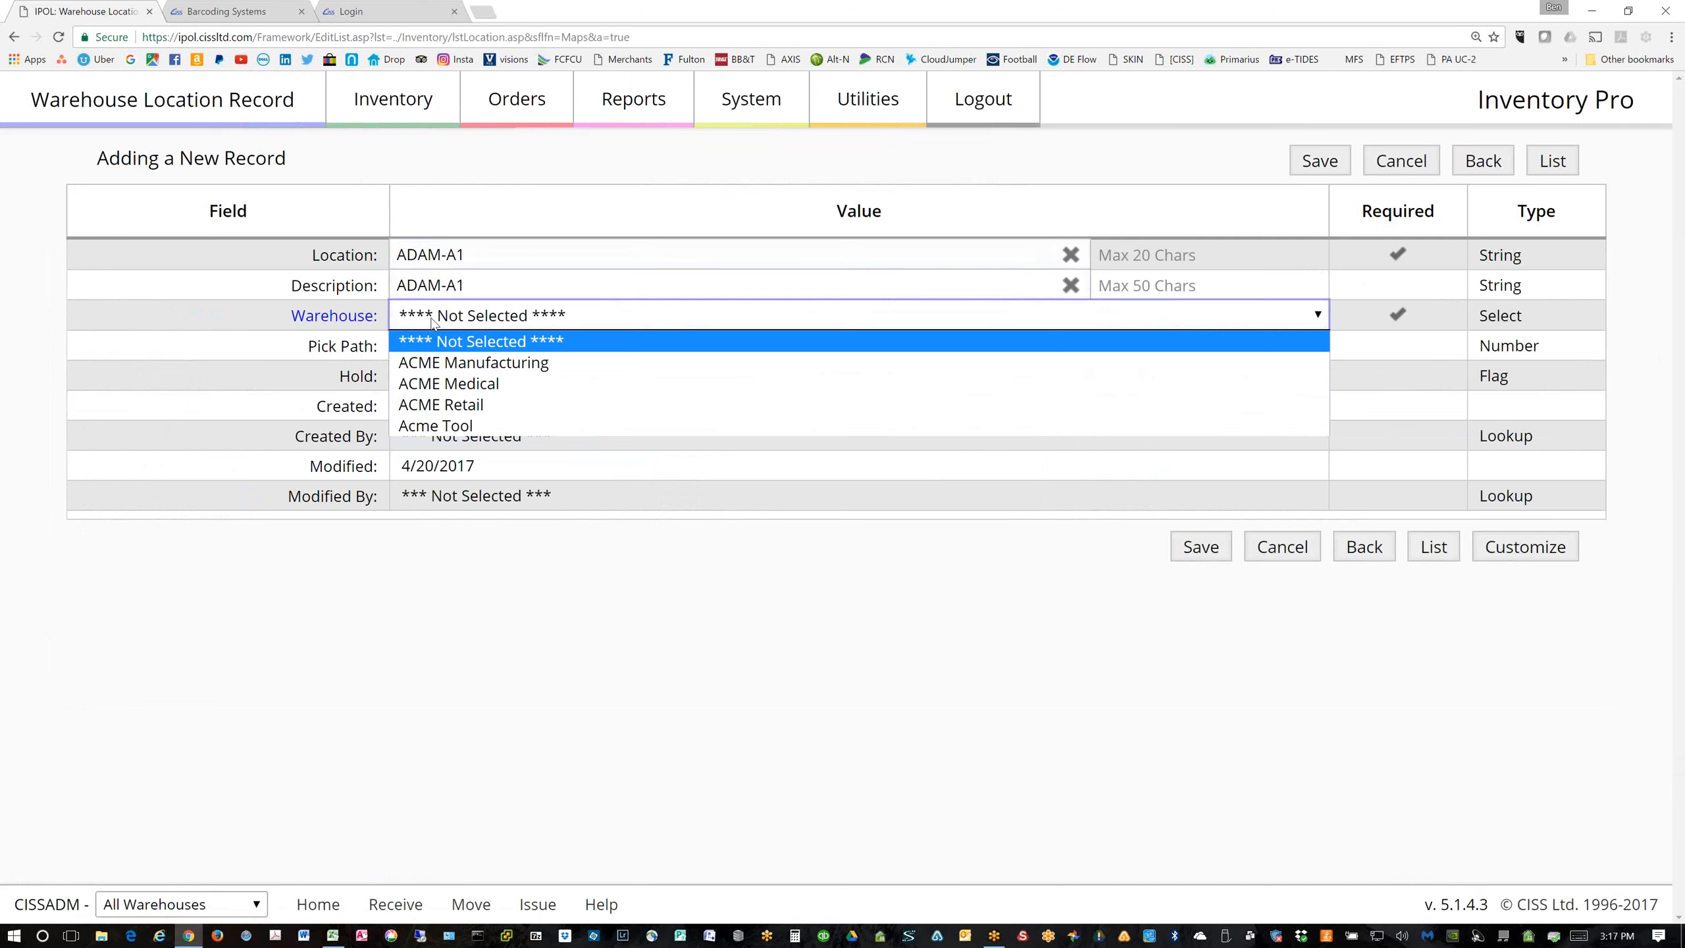
pyautogui.click(442, 368)
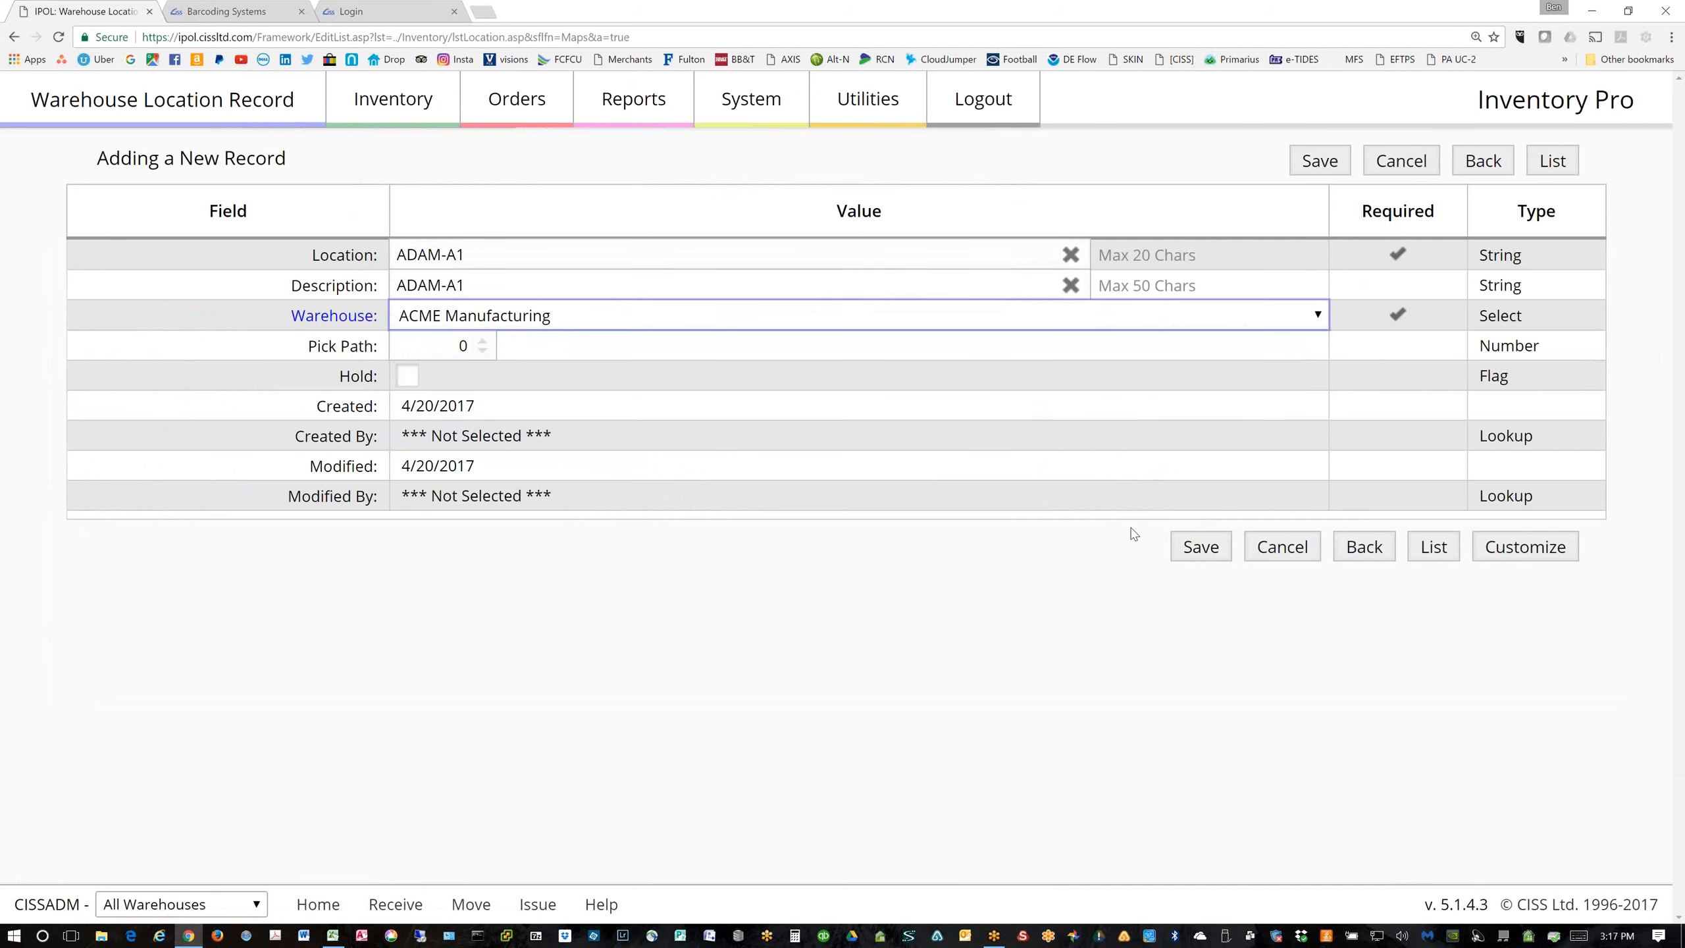
pyautogui.click(1211, 555)
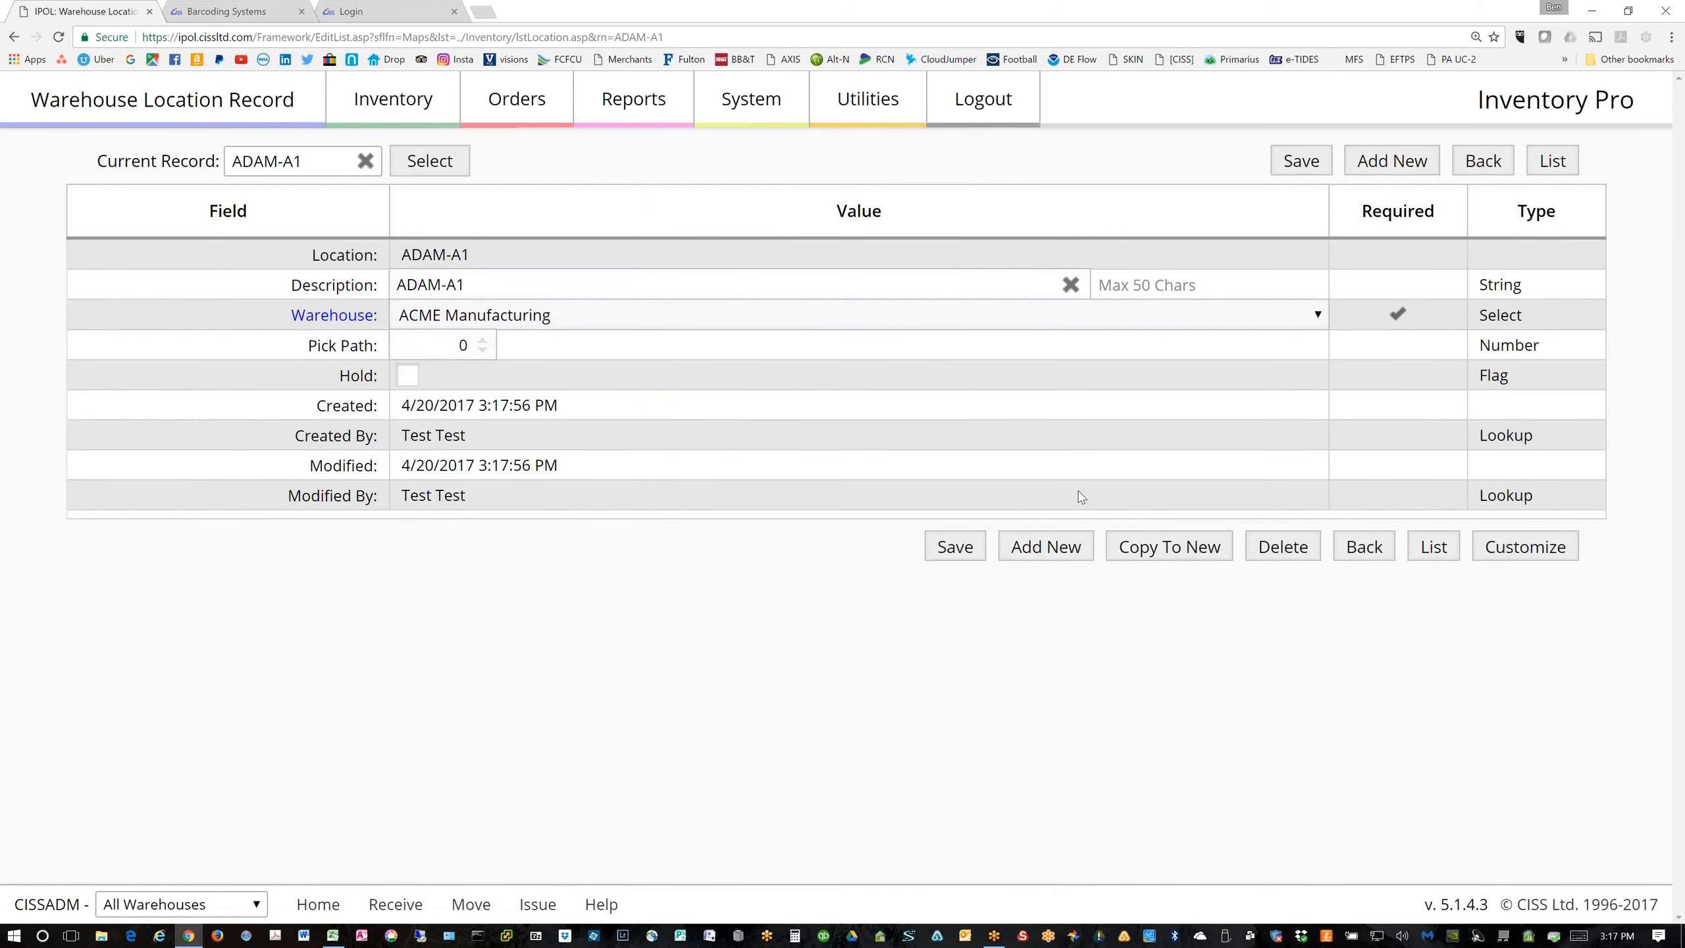
pyautogui.click(1552, 162)
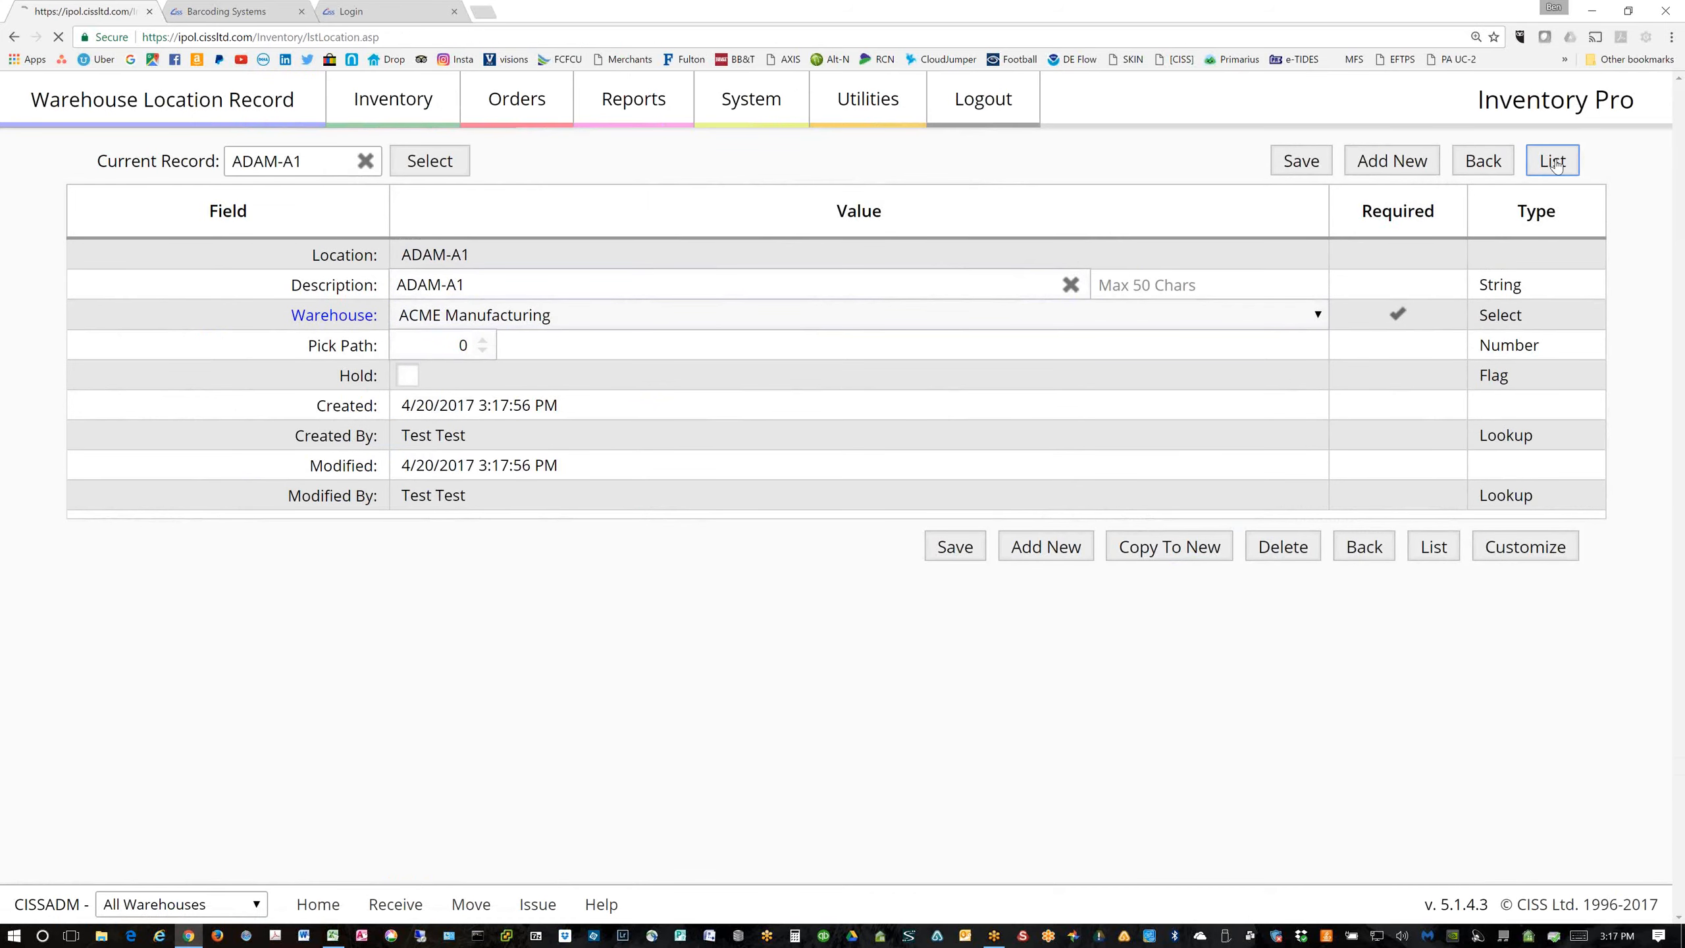
pyautogui.moveTo(259, 412); pyautogui.dragTo(153, 414)
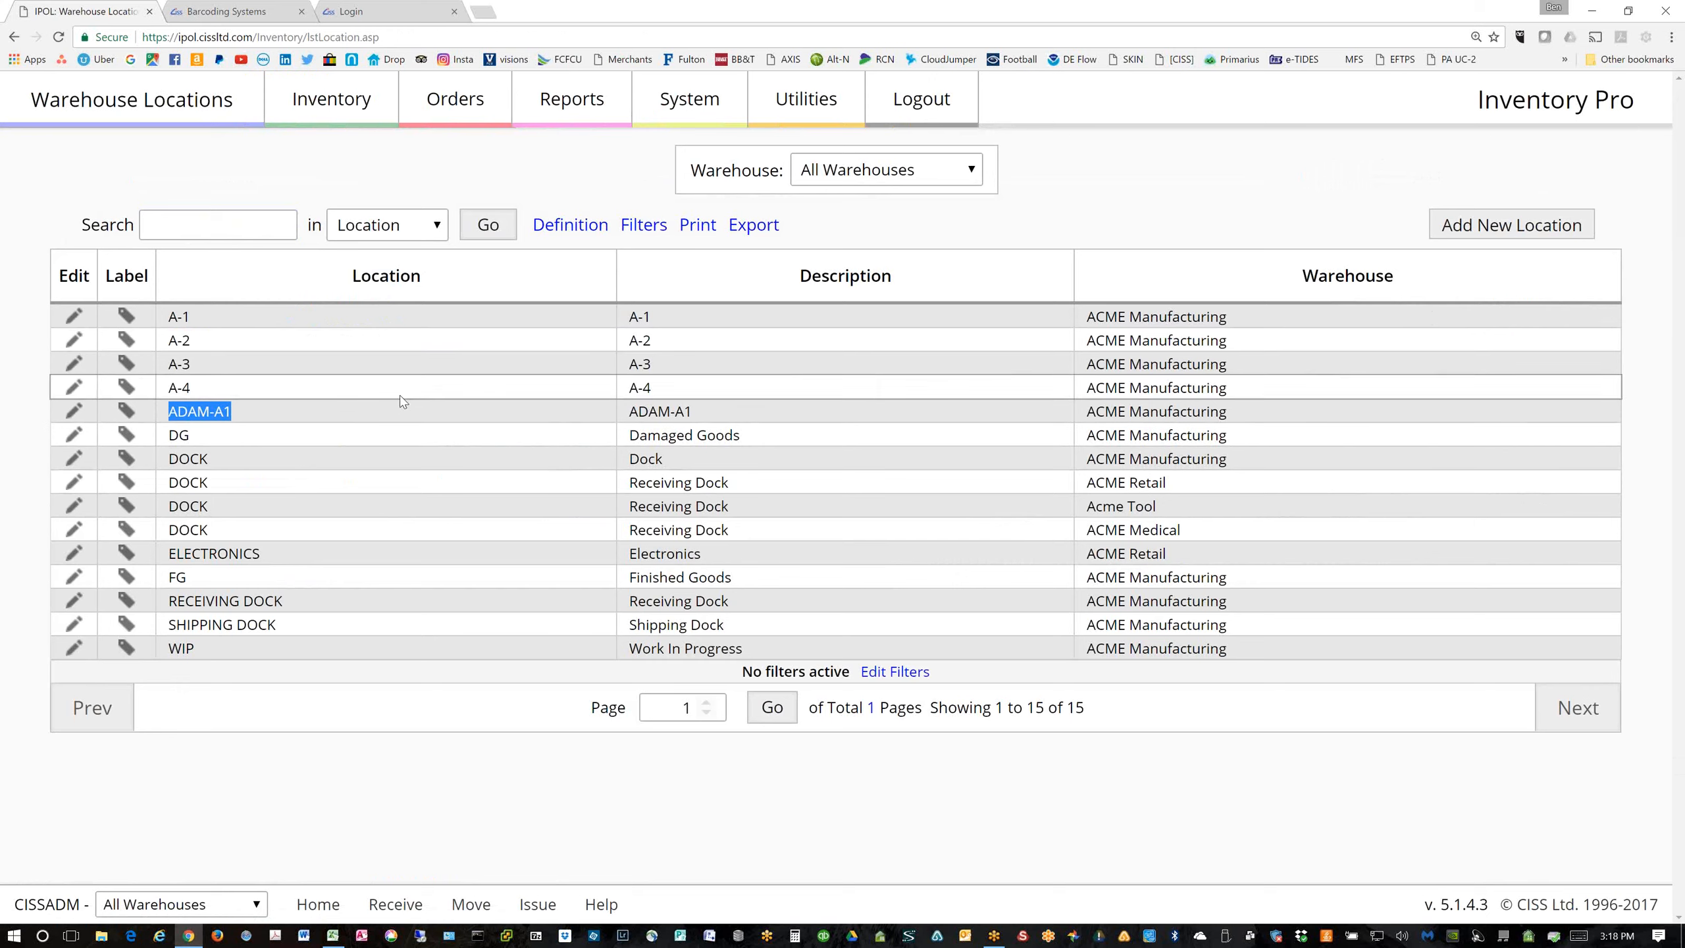
# Open the warehouse assignment of item 00251 from the Item Master List, save it with only ACME Medical enabled, and close it
pyautogui.moveTo(327, 114)
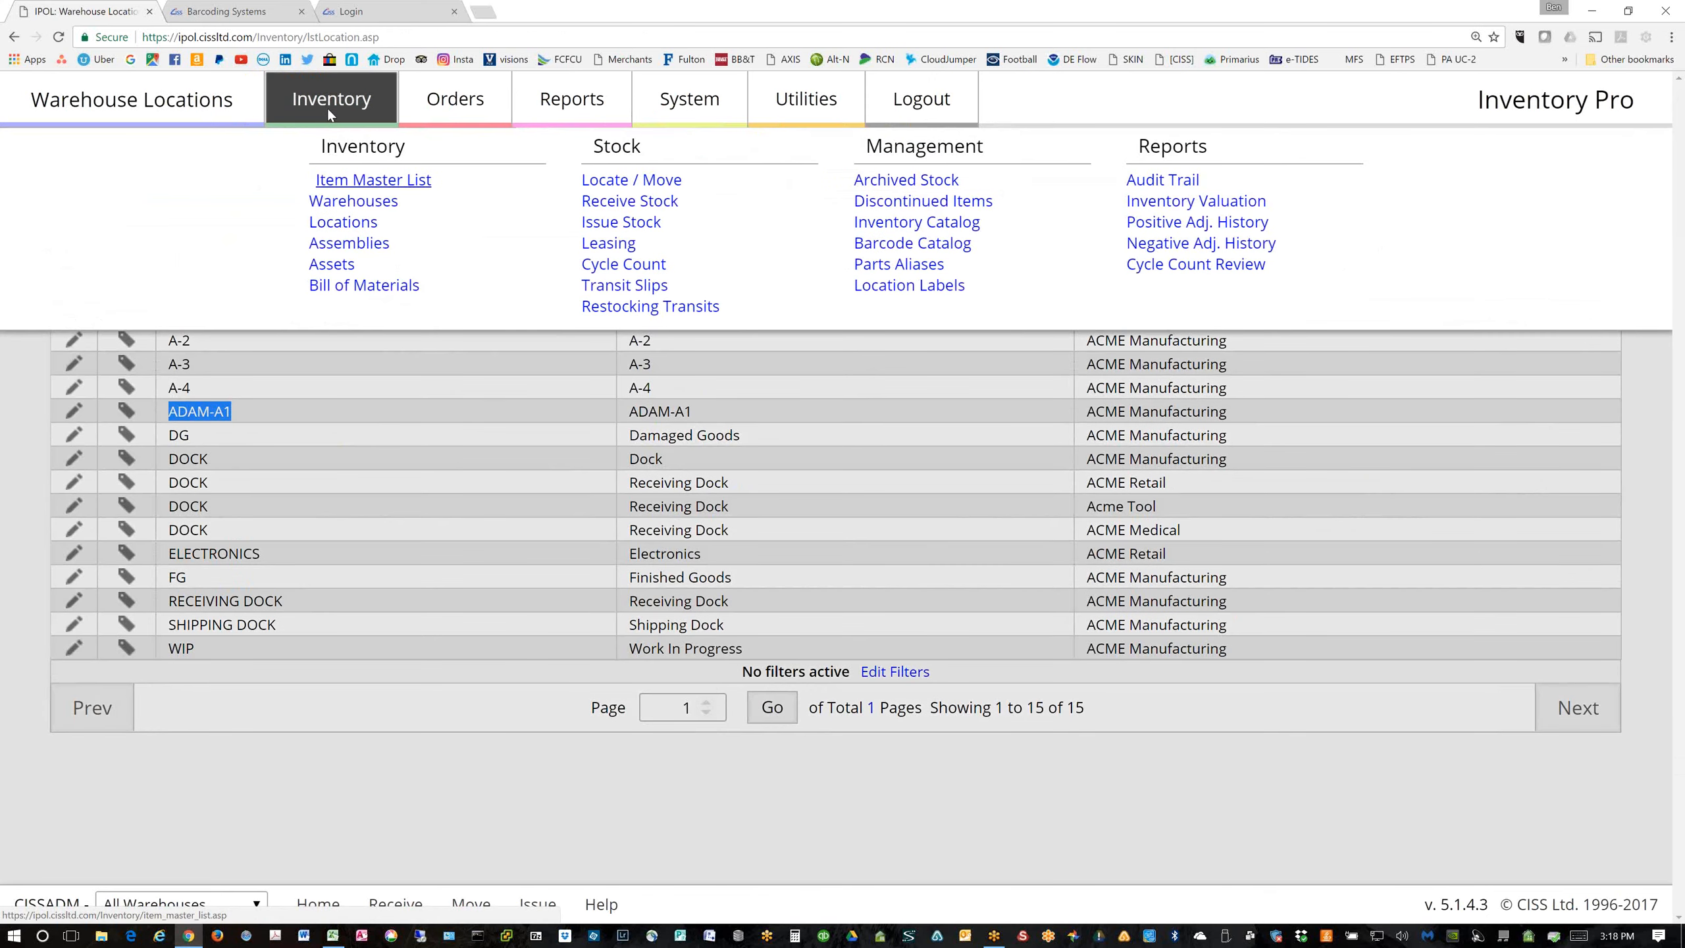
pyautogui.click(366, 179)
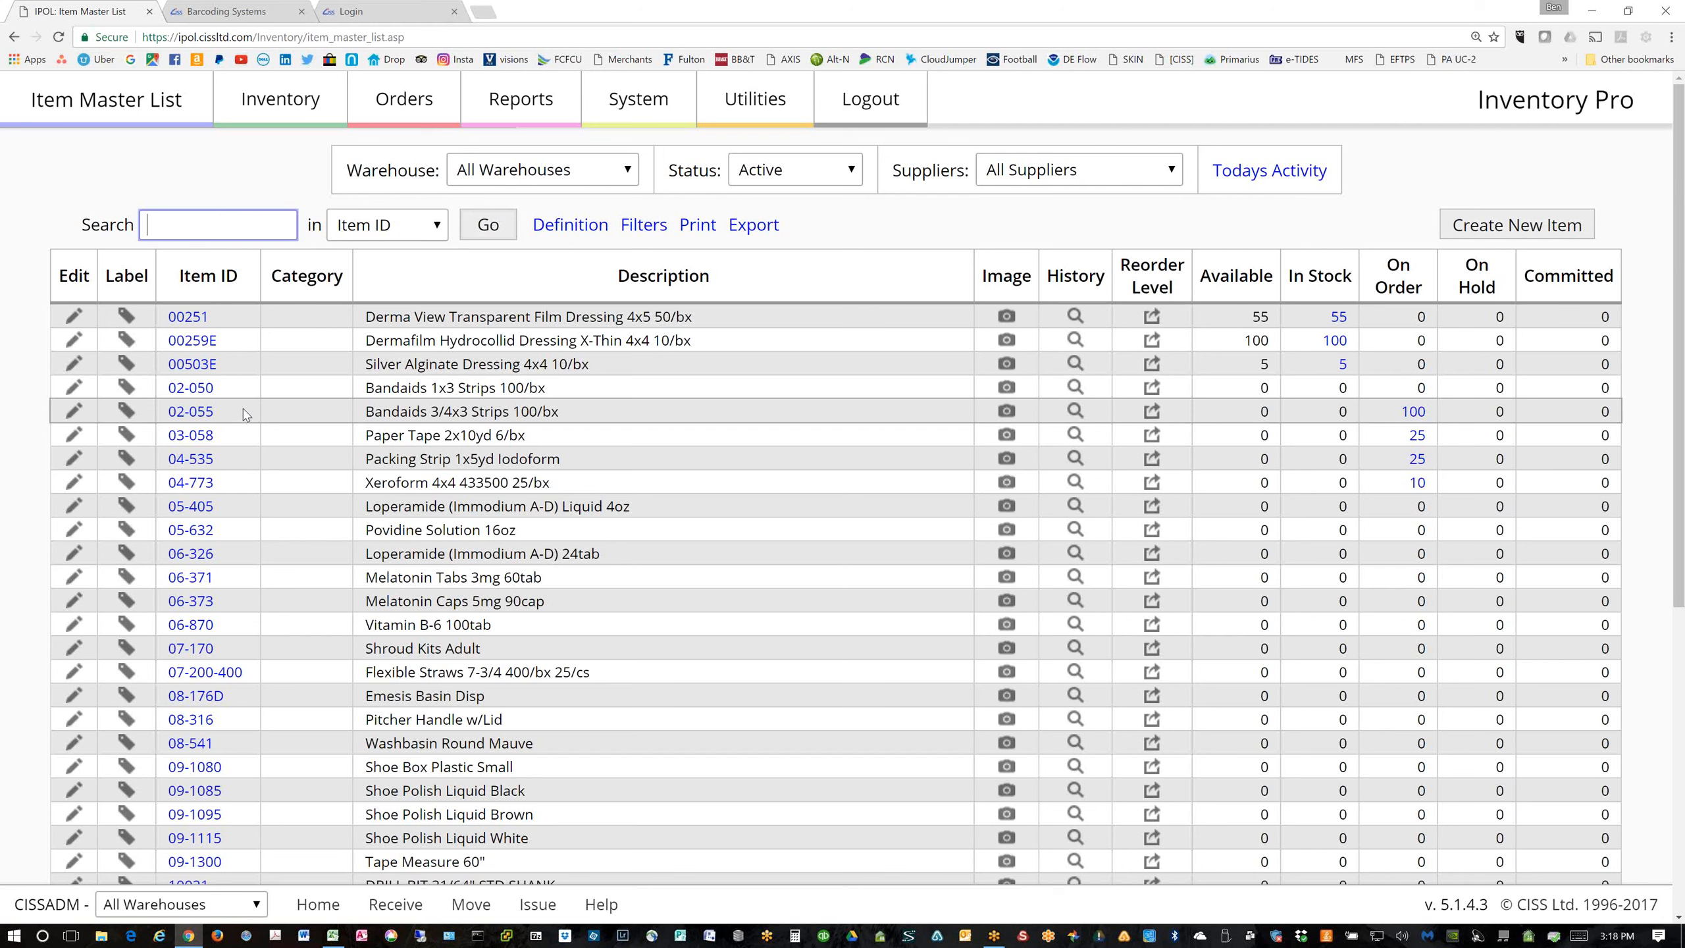
pyautogui.click(189, 318)
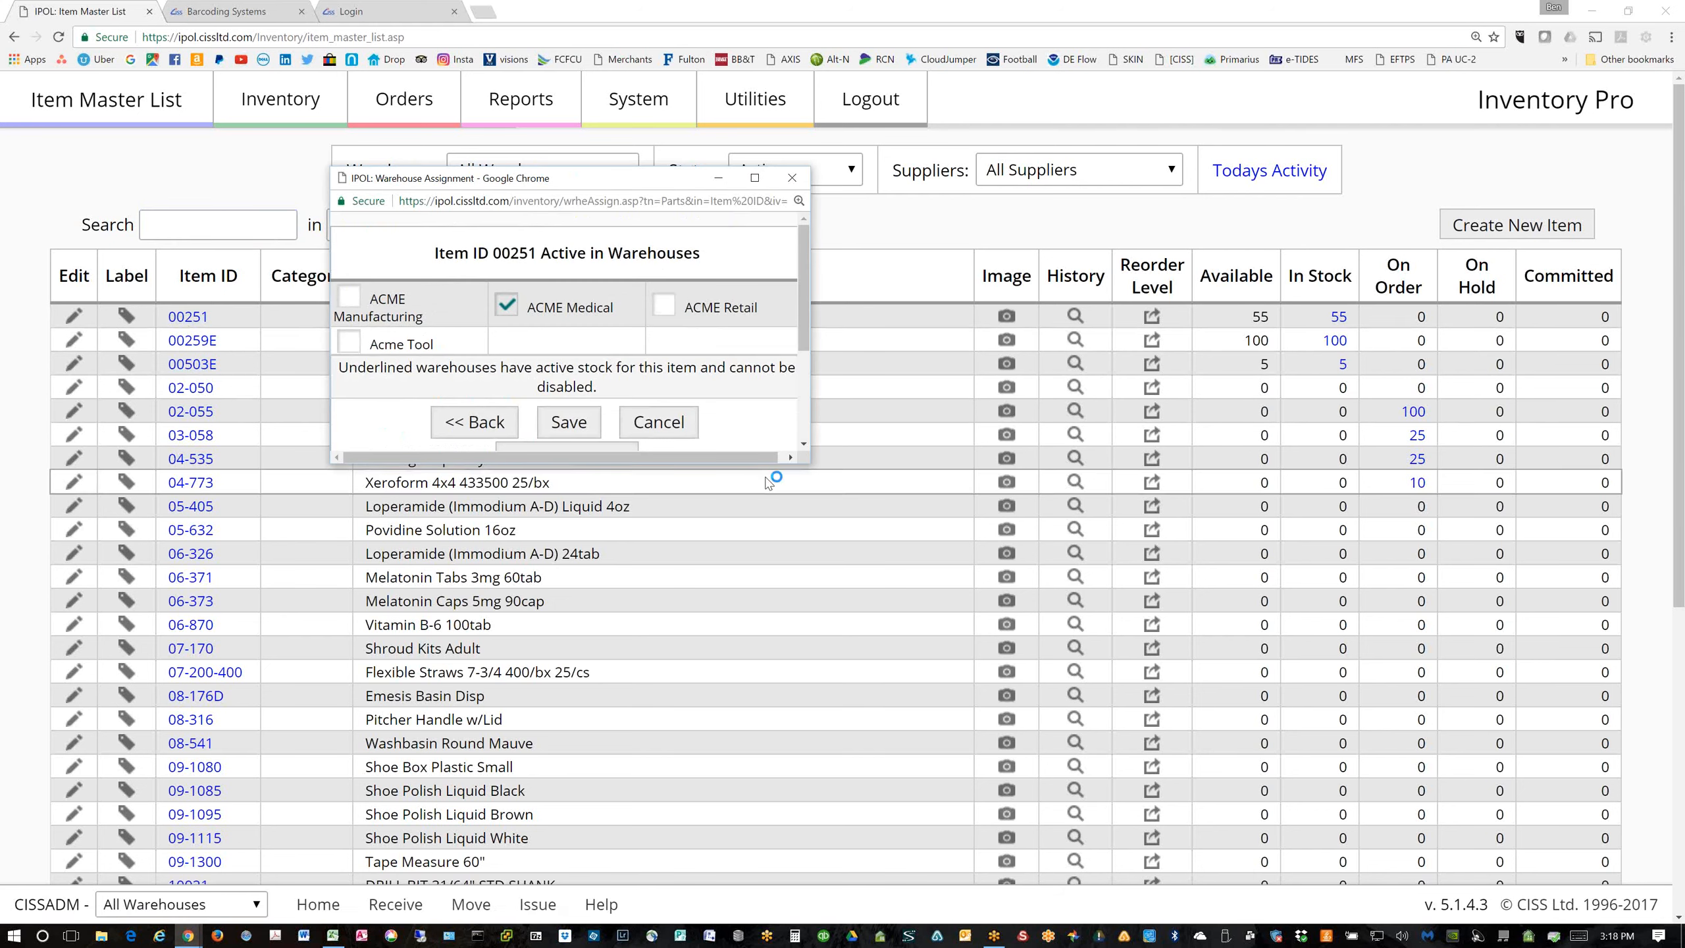
pyautogui.moveTo(809, 462); pyautogui.dragTo(1167, 620)
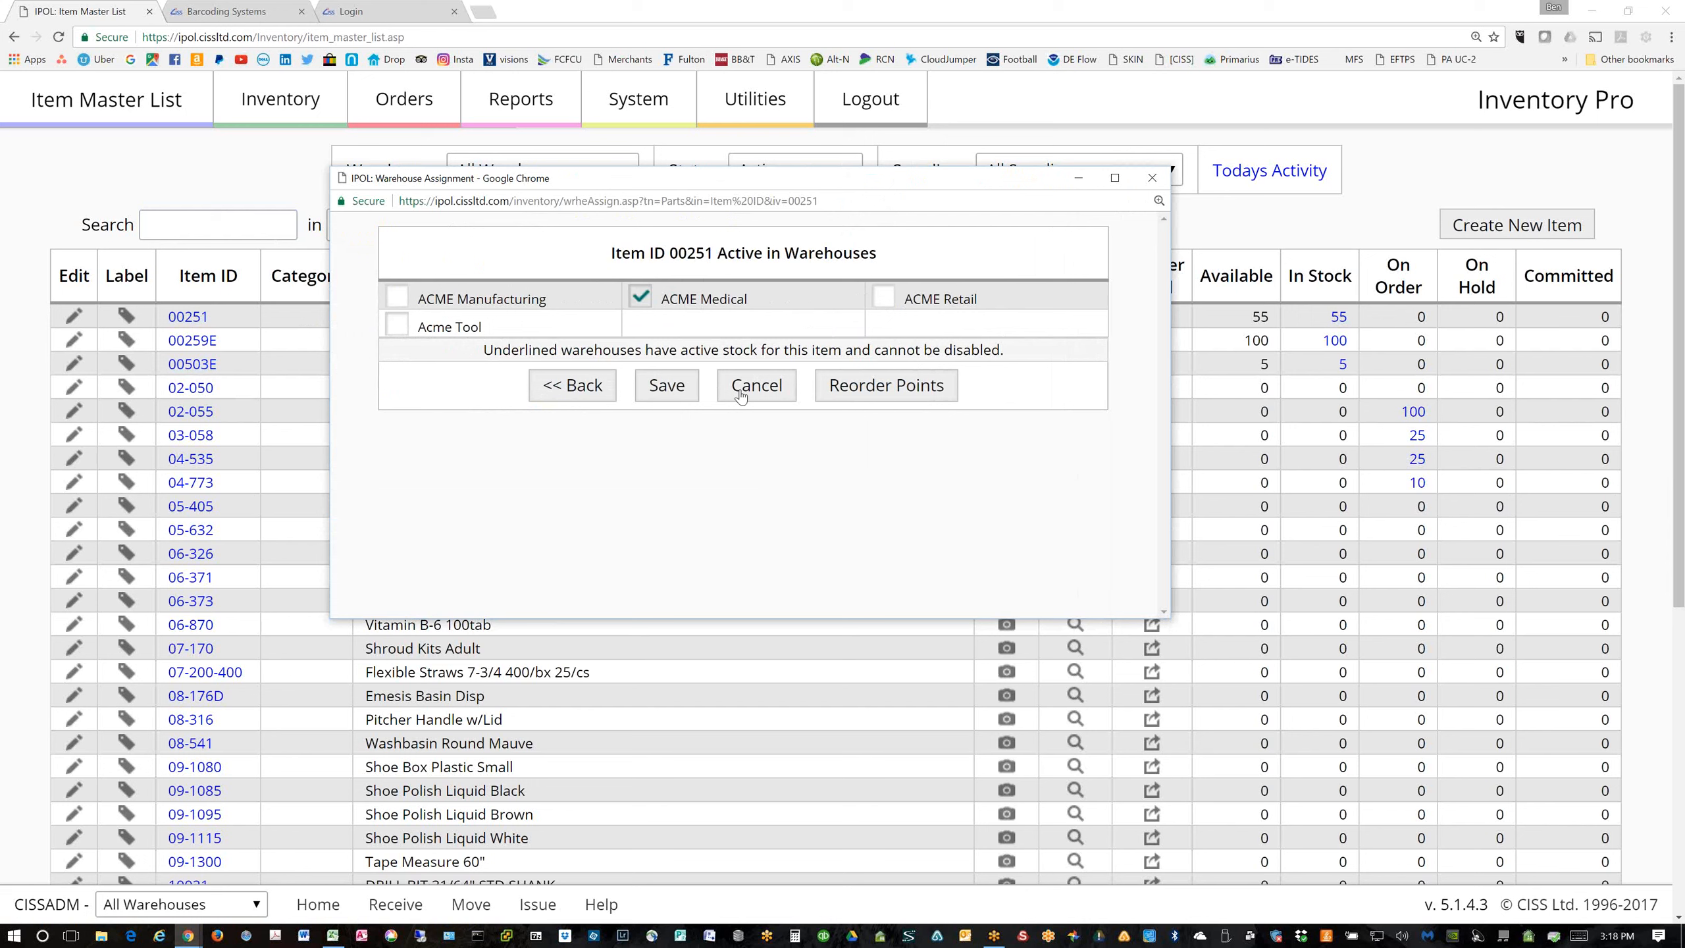
pyautogui.click(675, 391)
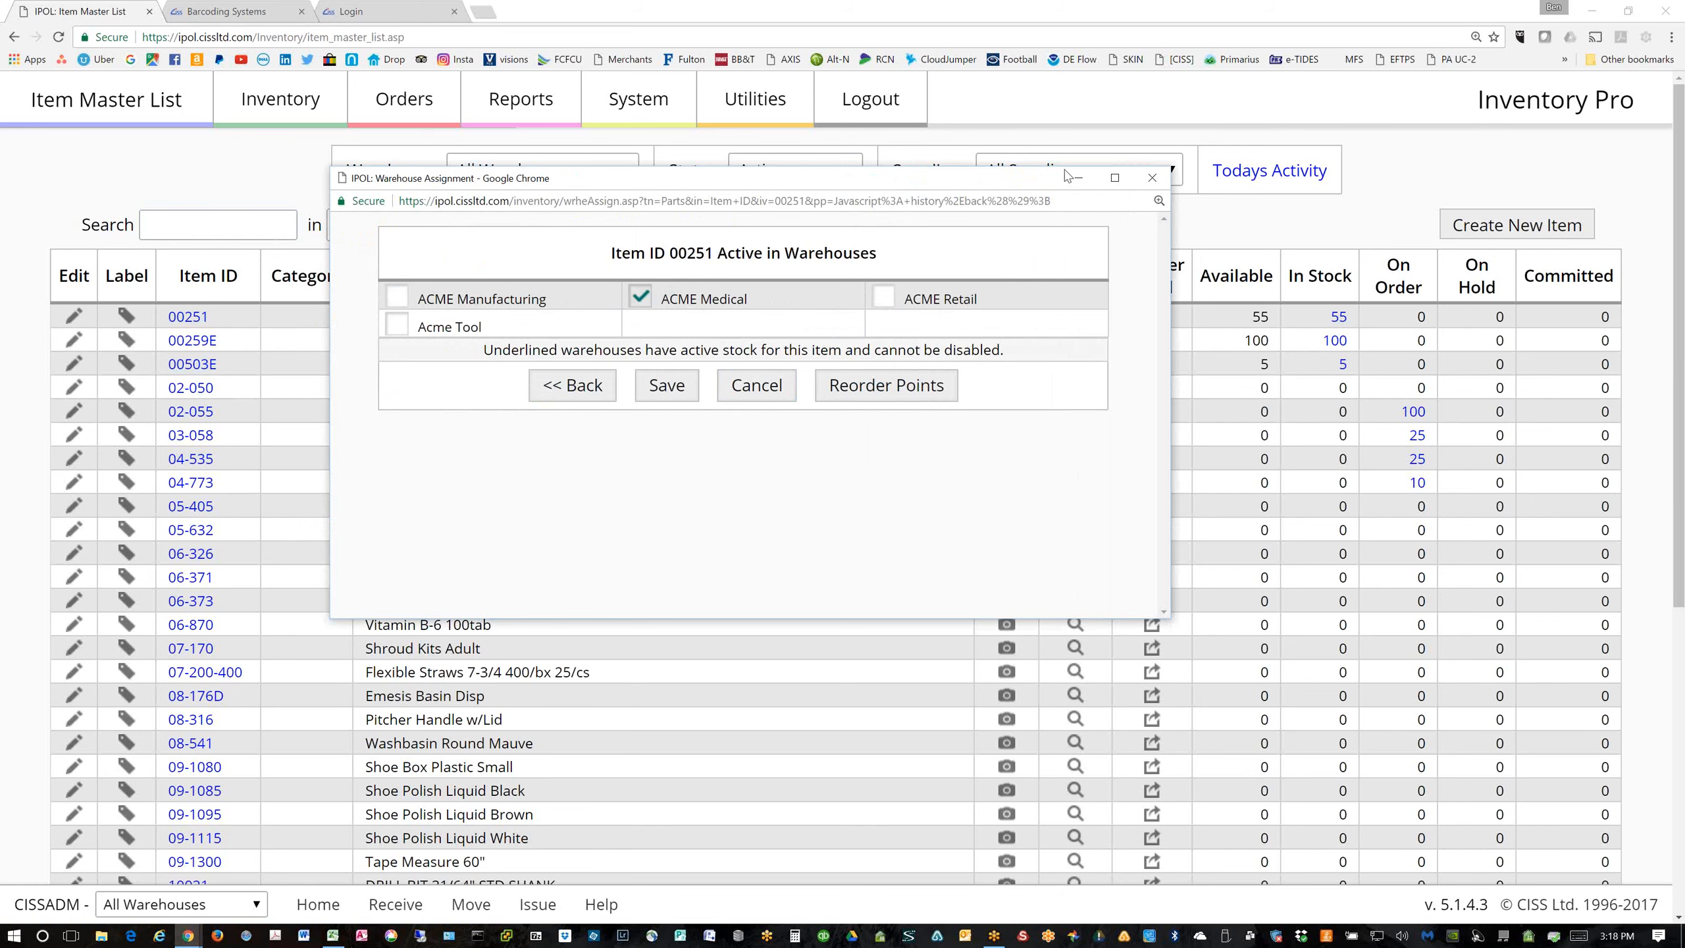
pyautogui.click(1151, 177)
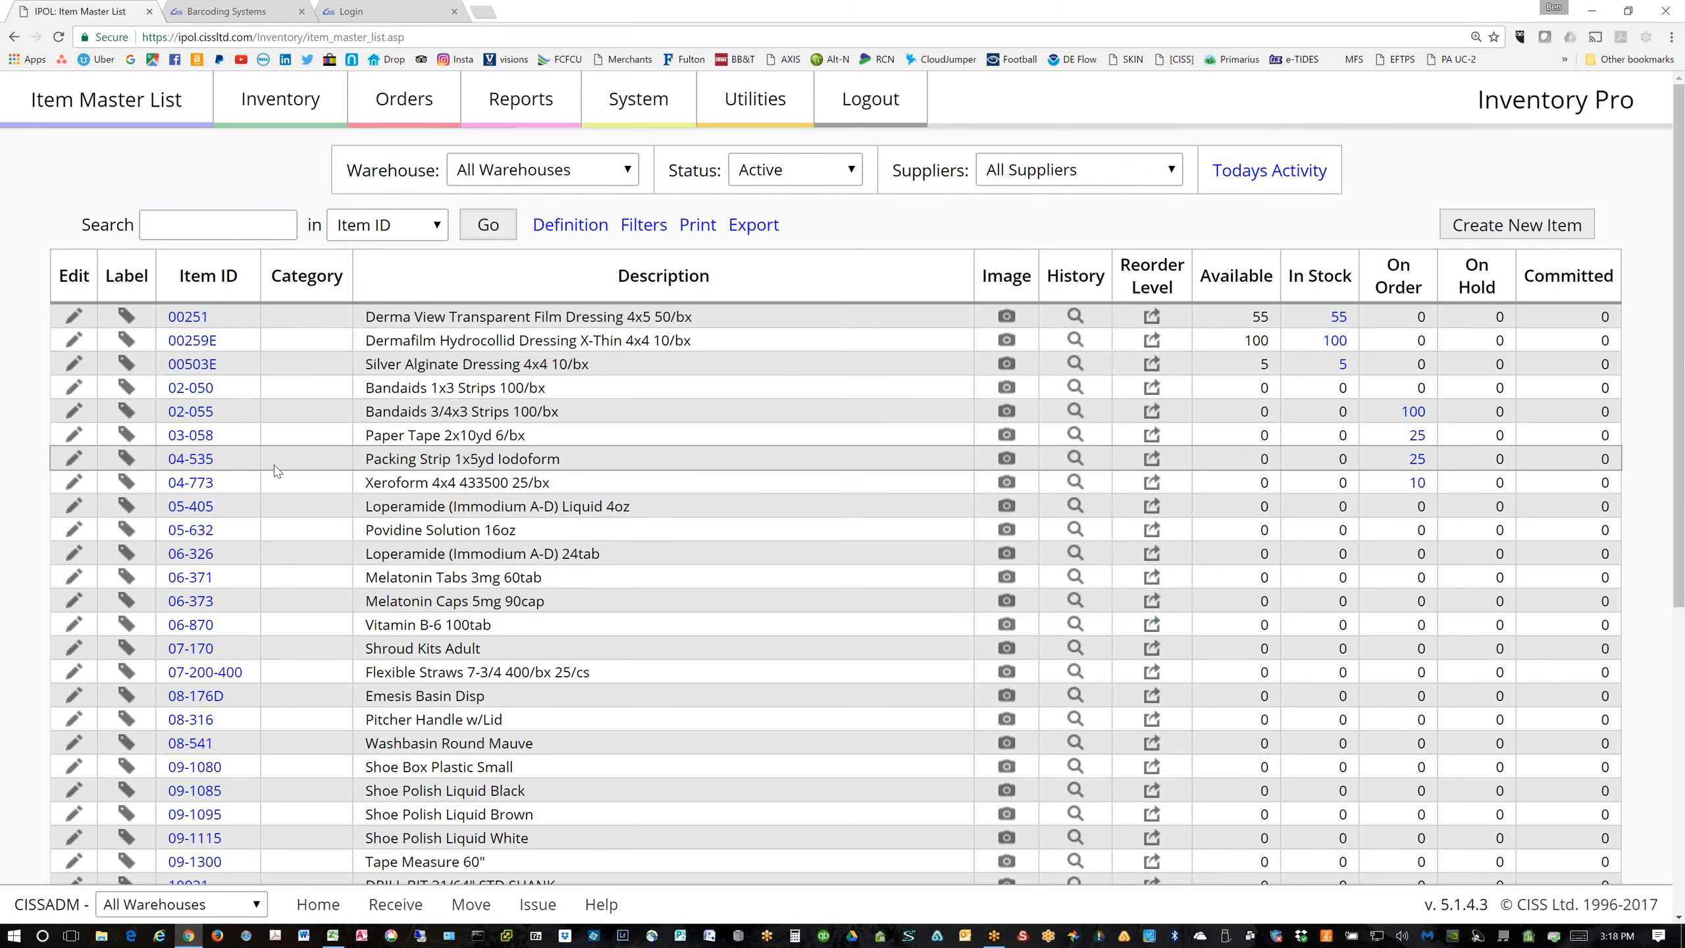
# View the product image of item 00251 in a widened preview window and close the preview
pyautogui.scroll(-10, 278, 452)
pyautogui.scroll(10, 279, 431)
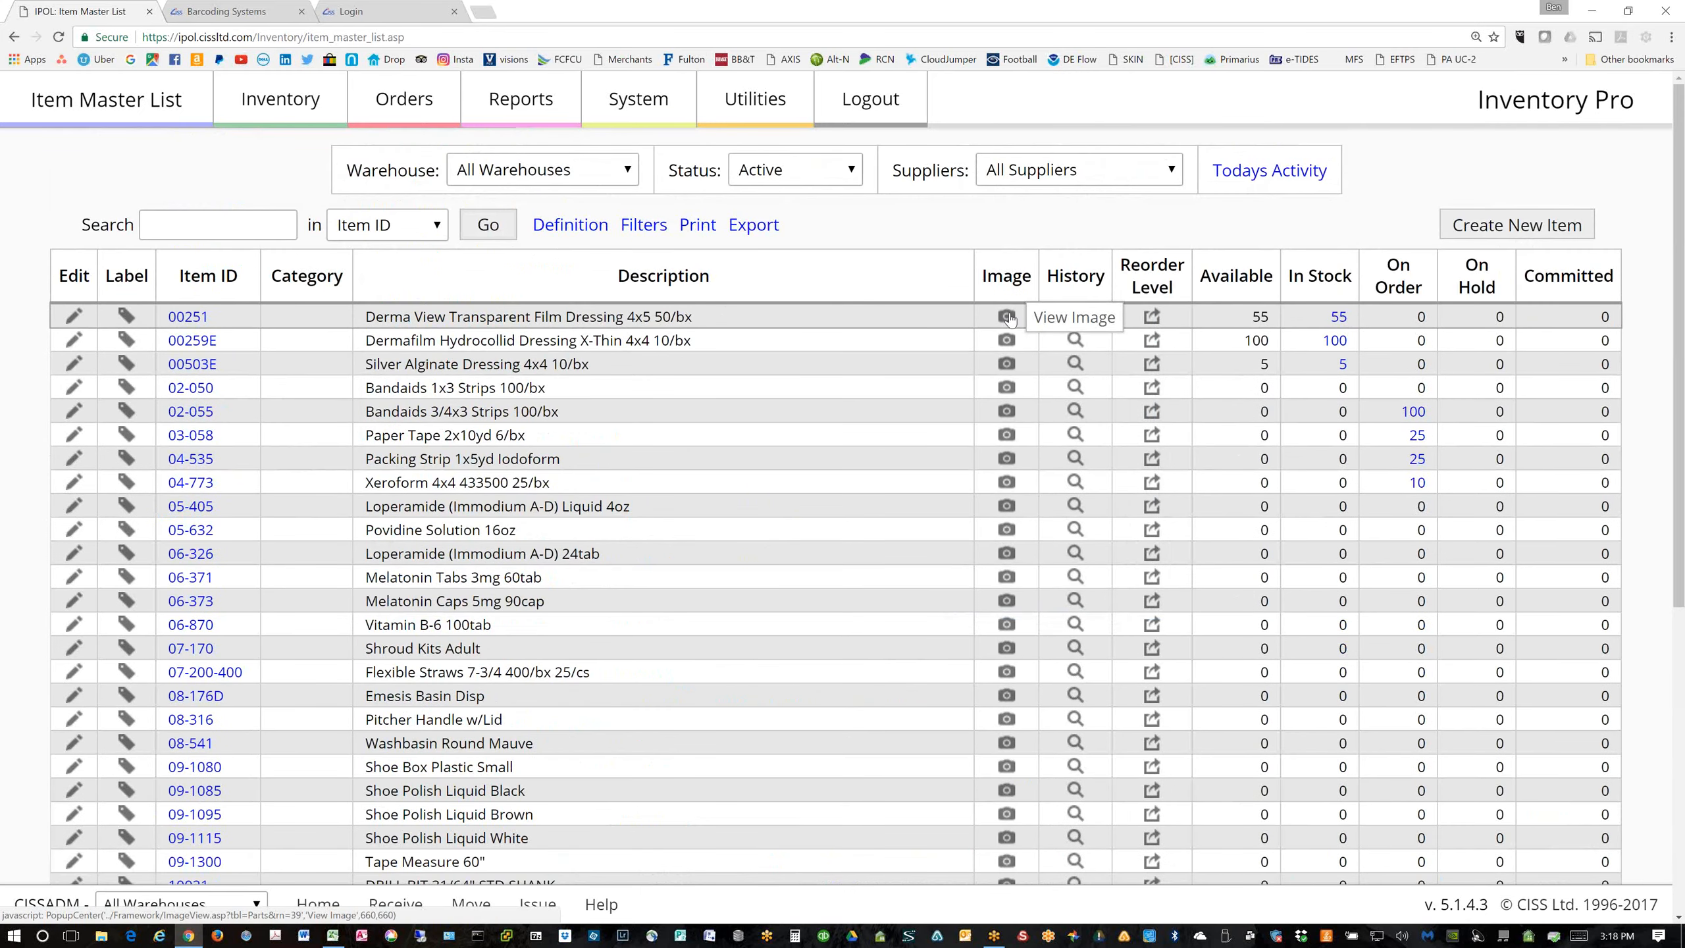
pyautogui.click(1007, 318)
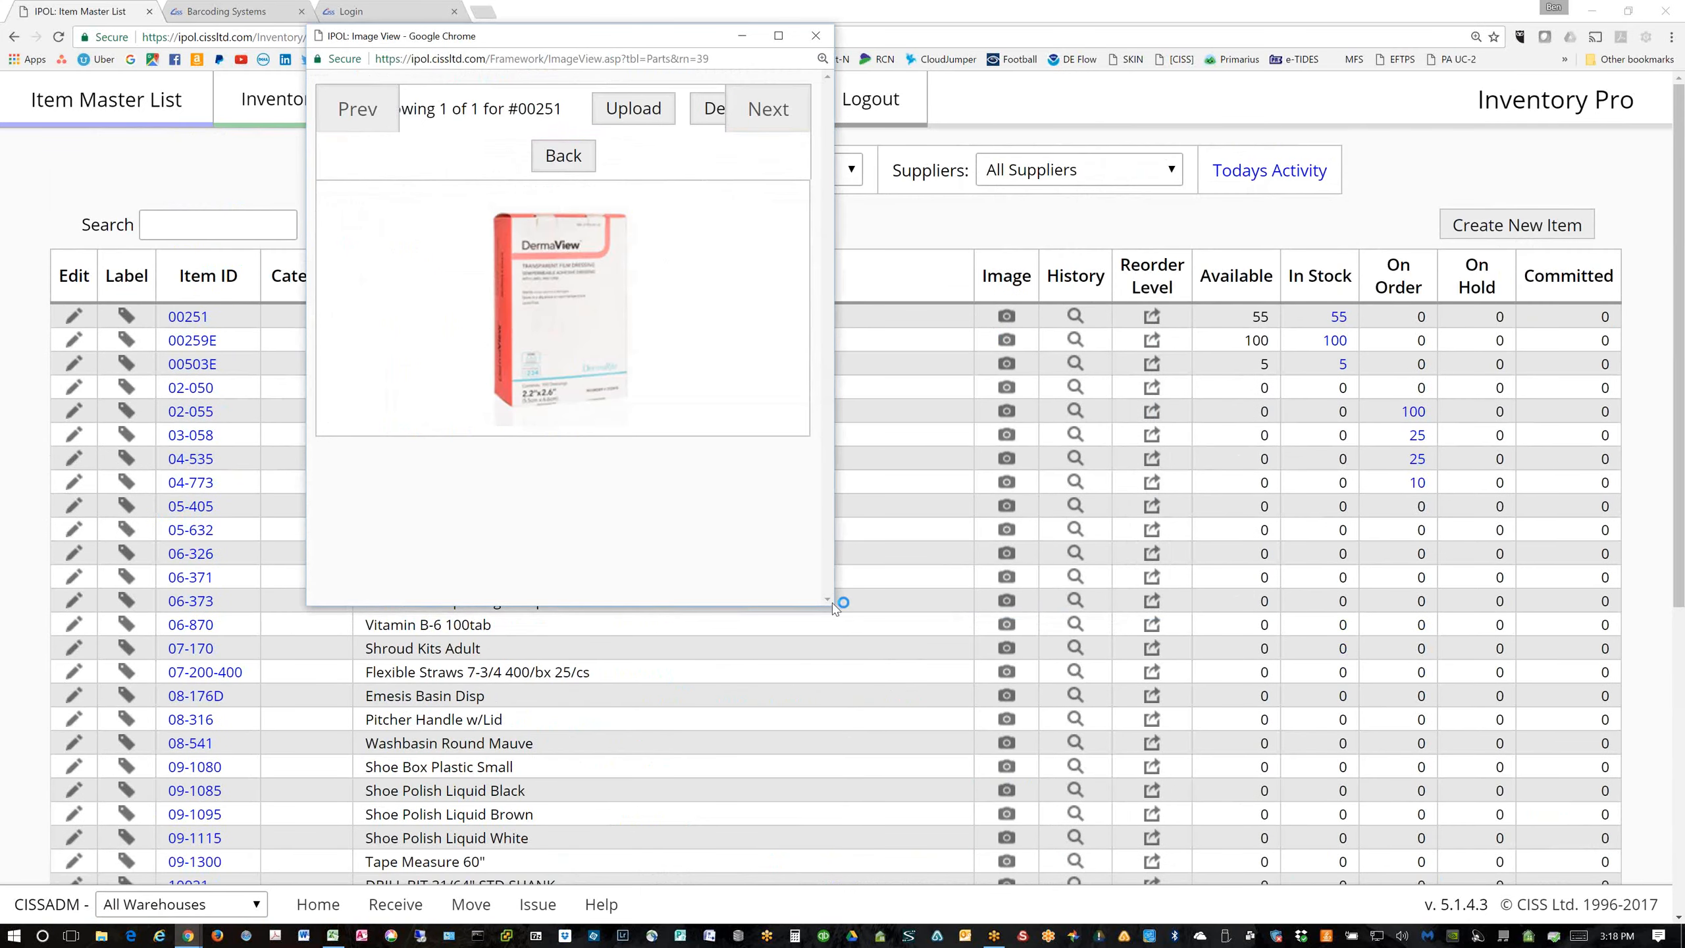
pyautogui.moveTo(831, 602); pyautogui.dragTo(986, 597)
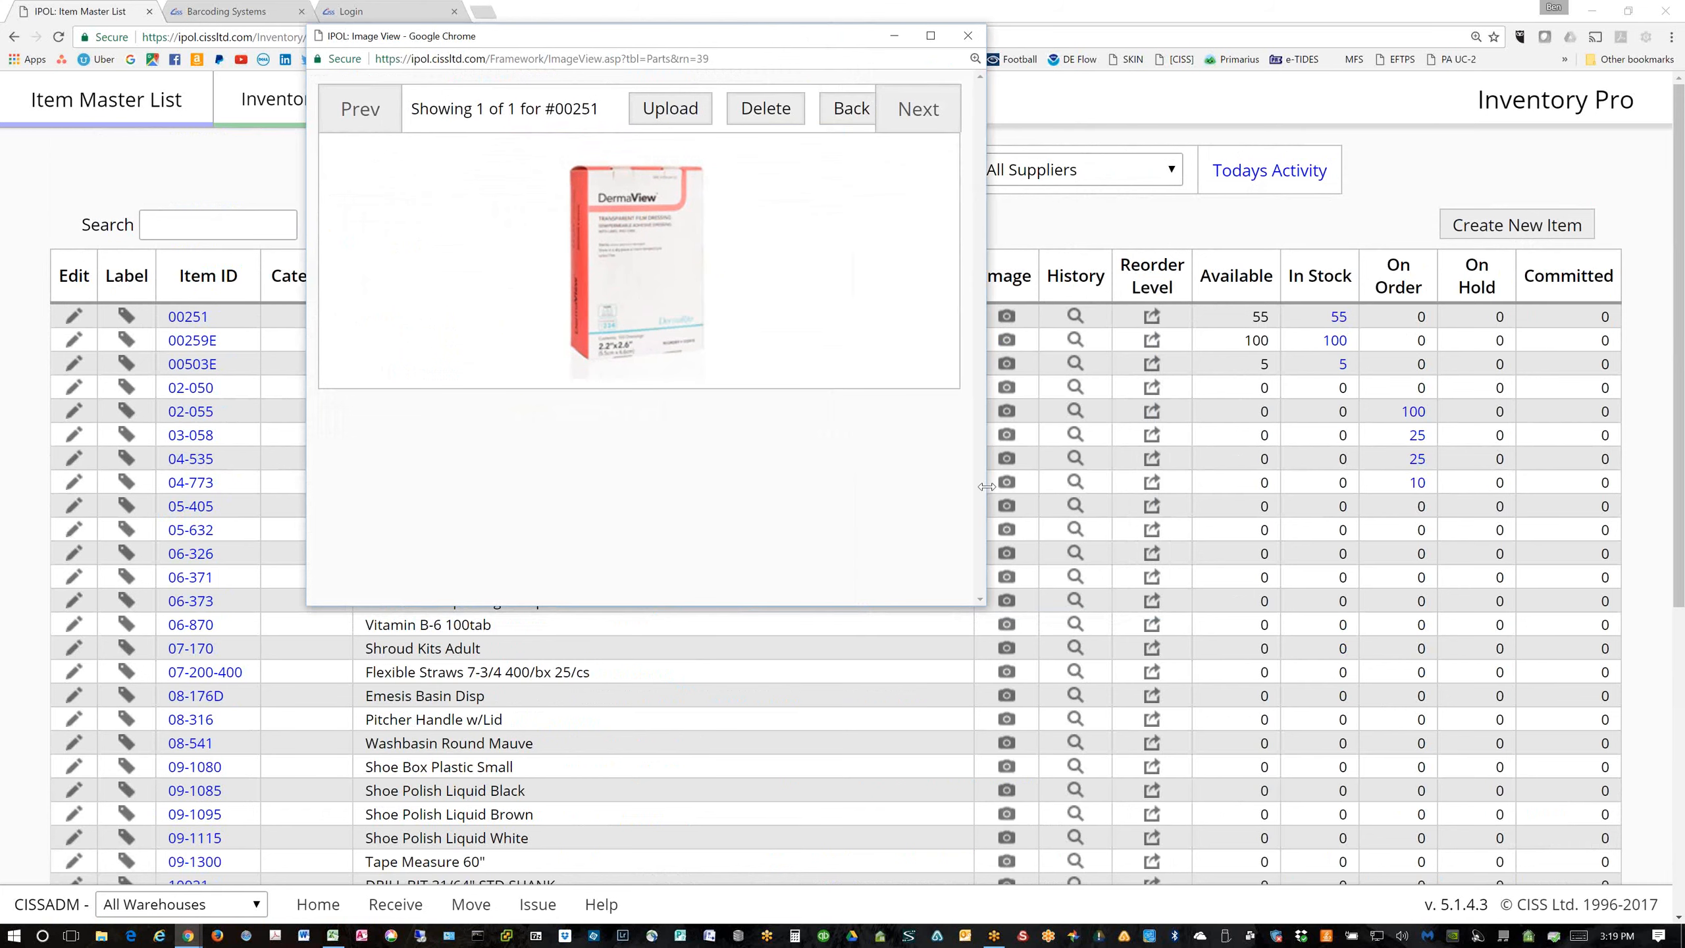
pyautogui.click(968, 34)
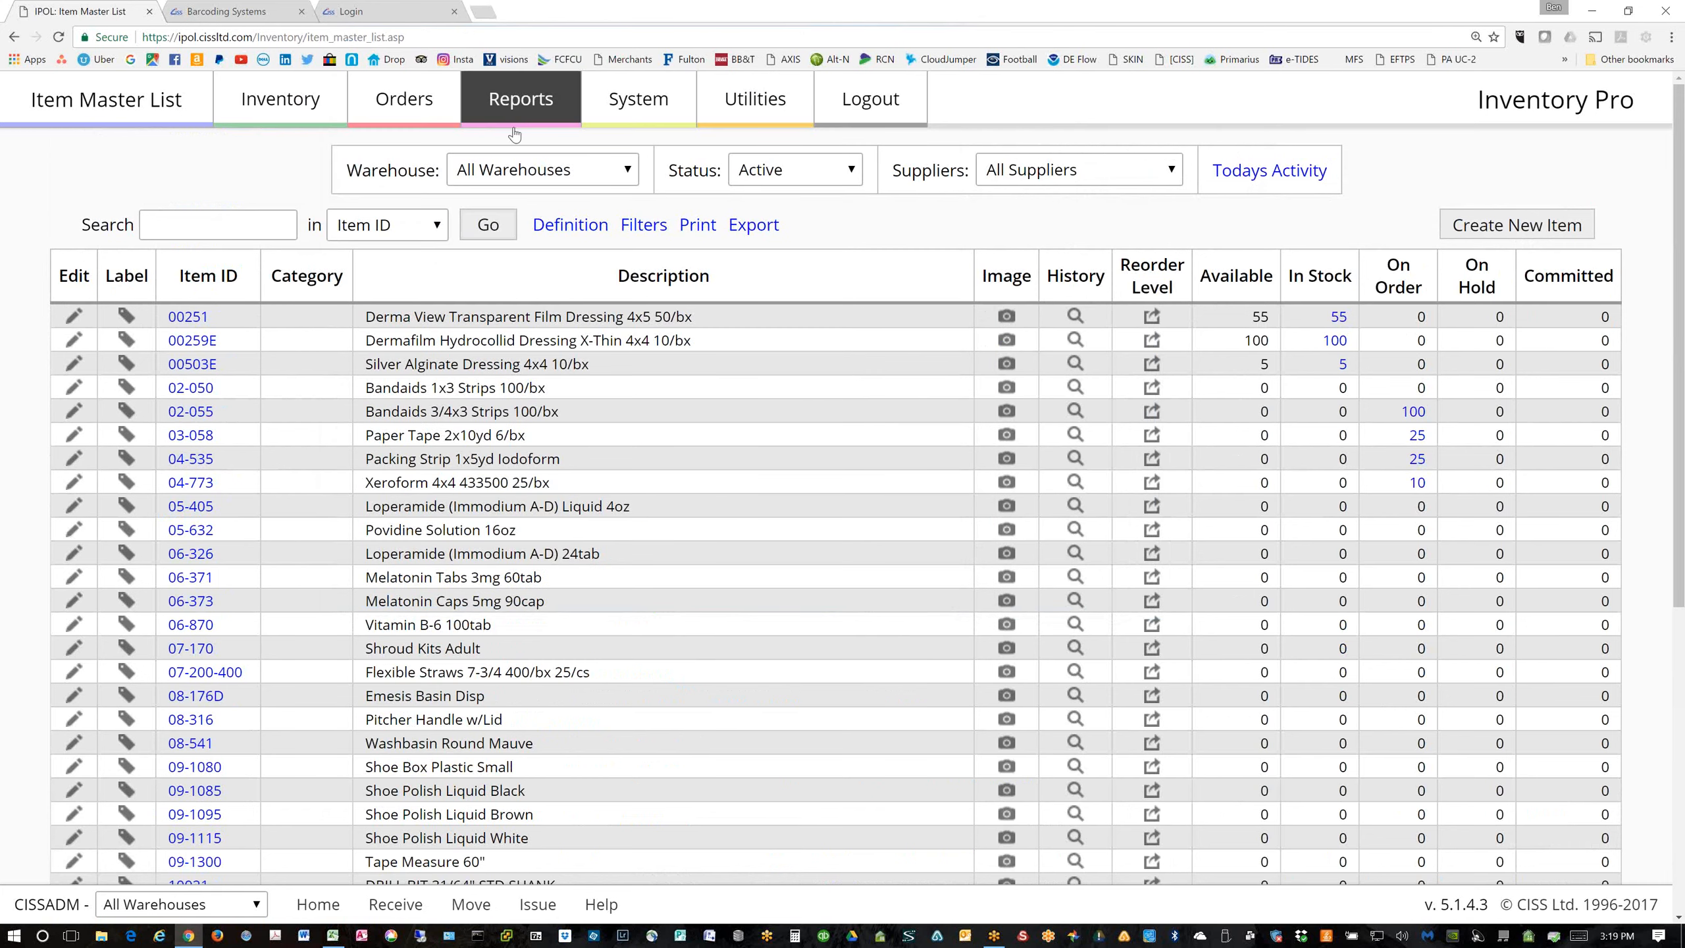
# View the Barcode Catalog options and generate the Inventory Catalog sorted by item ID
pyautogui.click(291, 103)
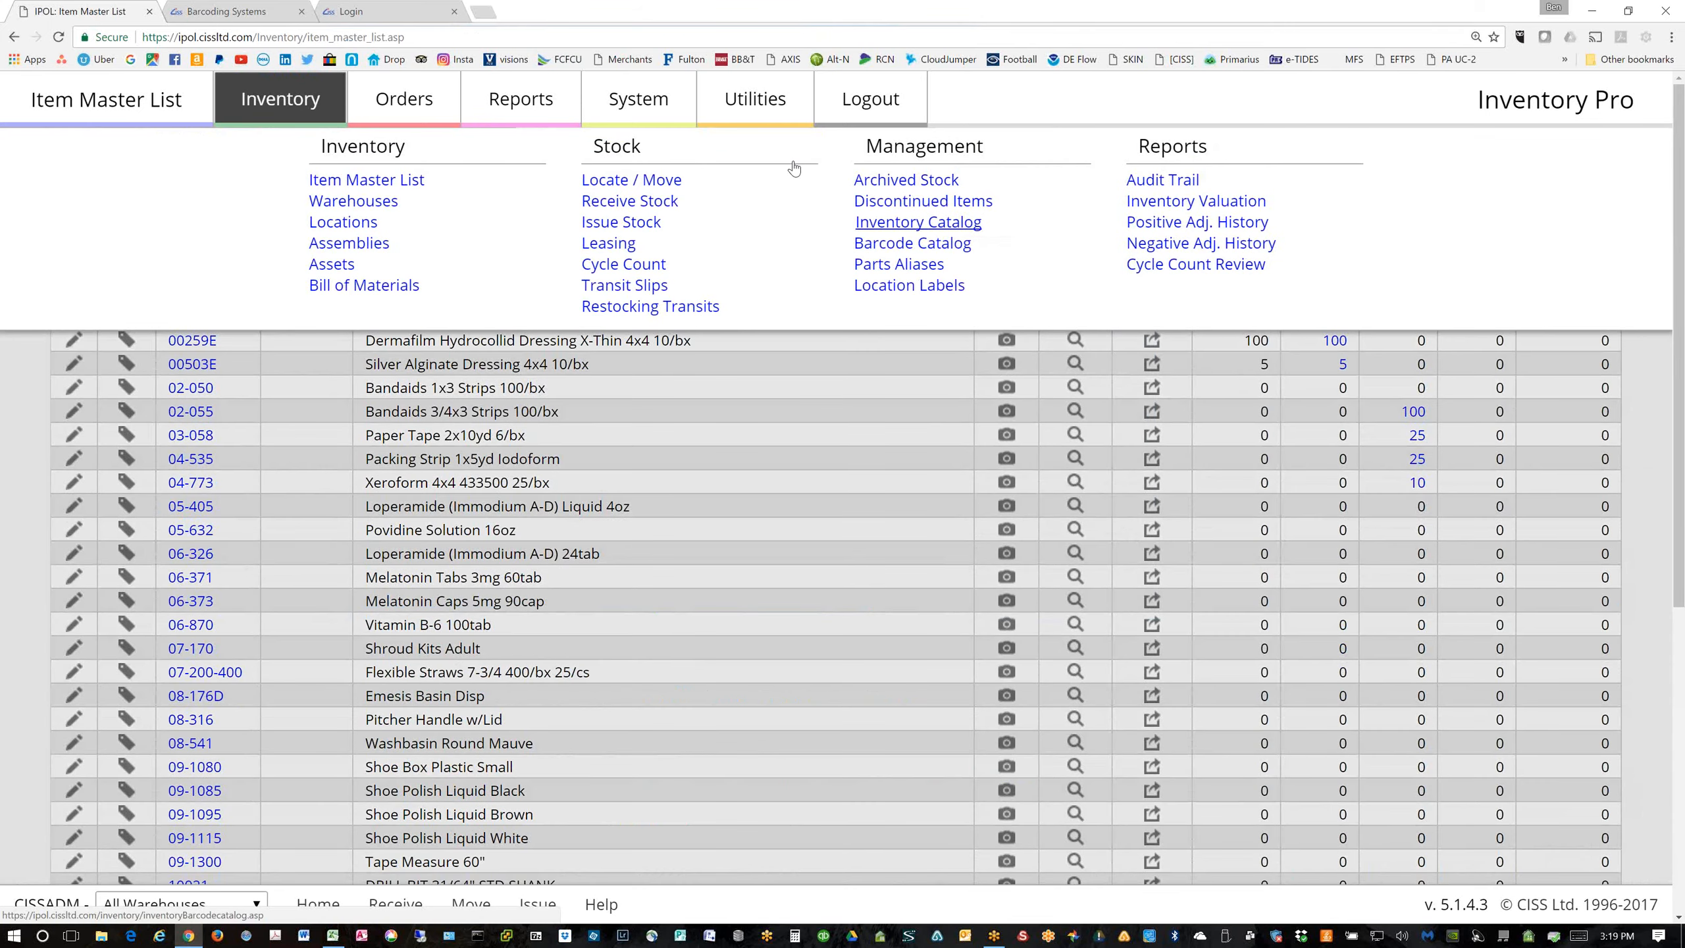
pyautogui.click(880, 242)
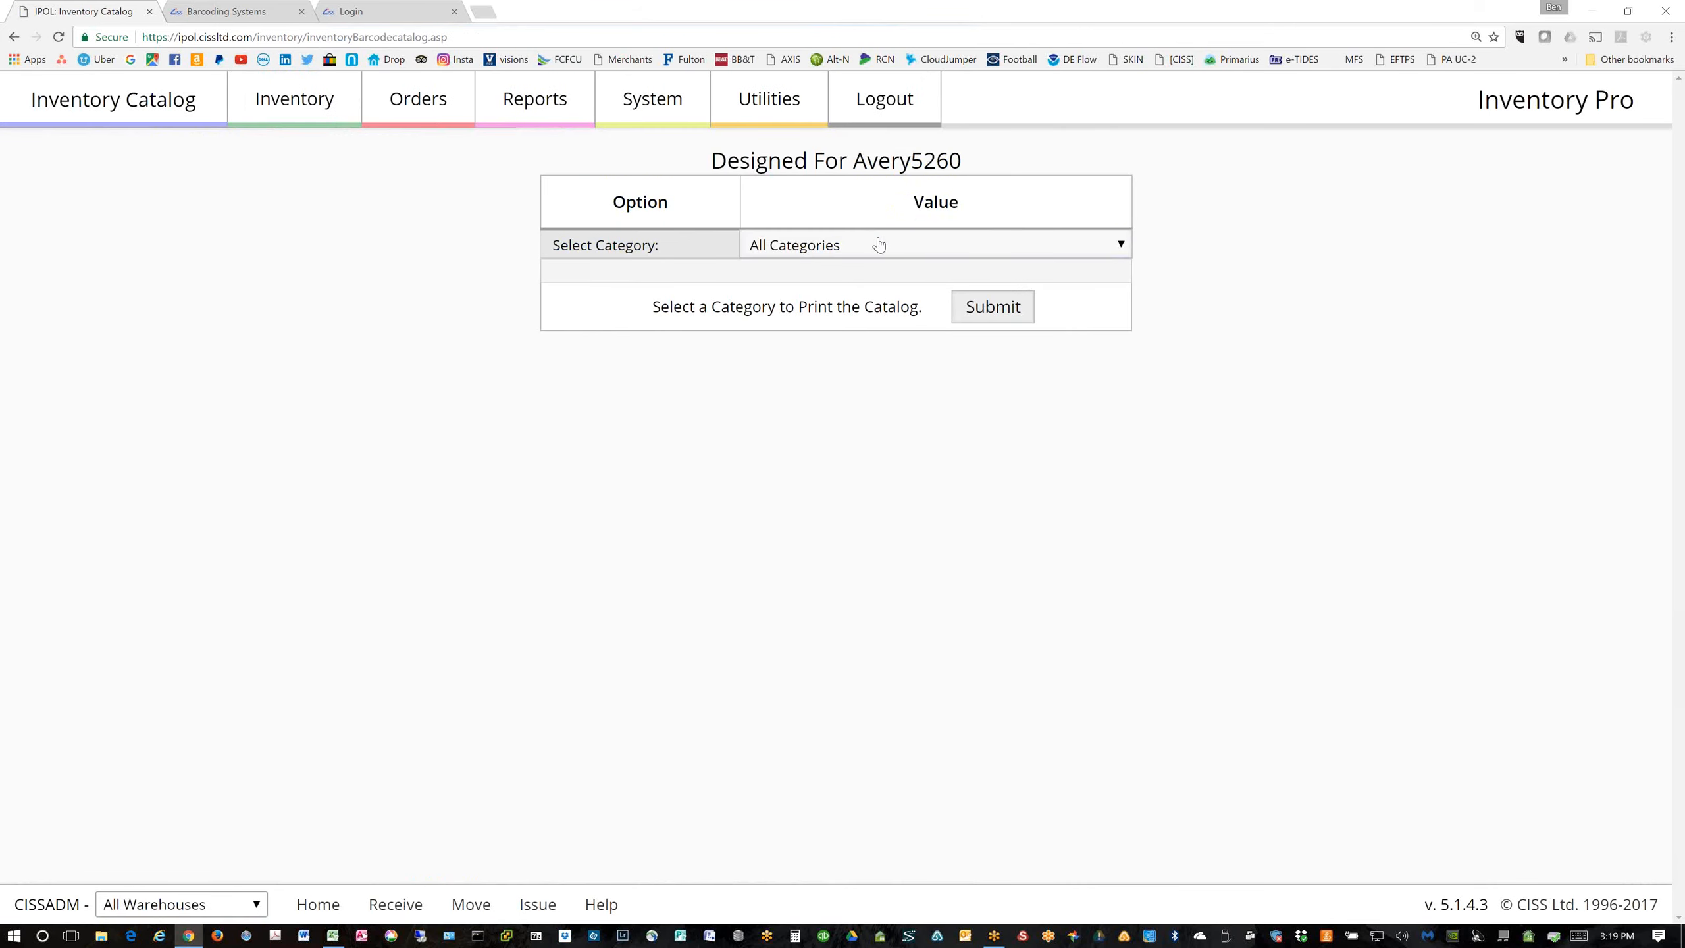
pyautogui.click(266, 100)
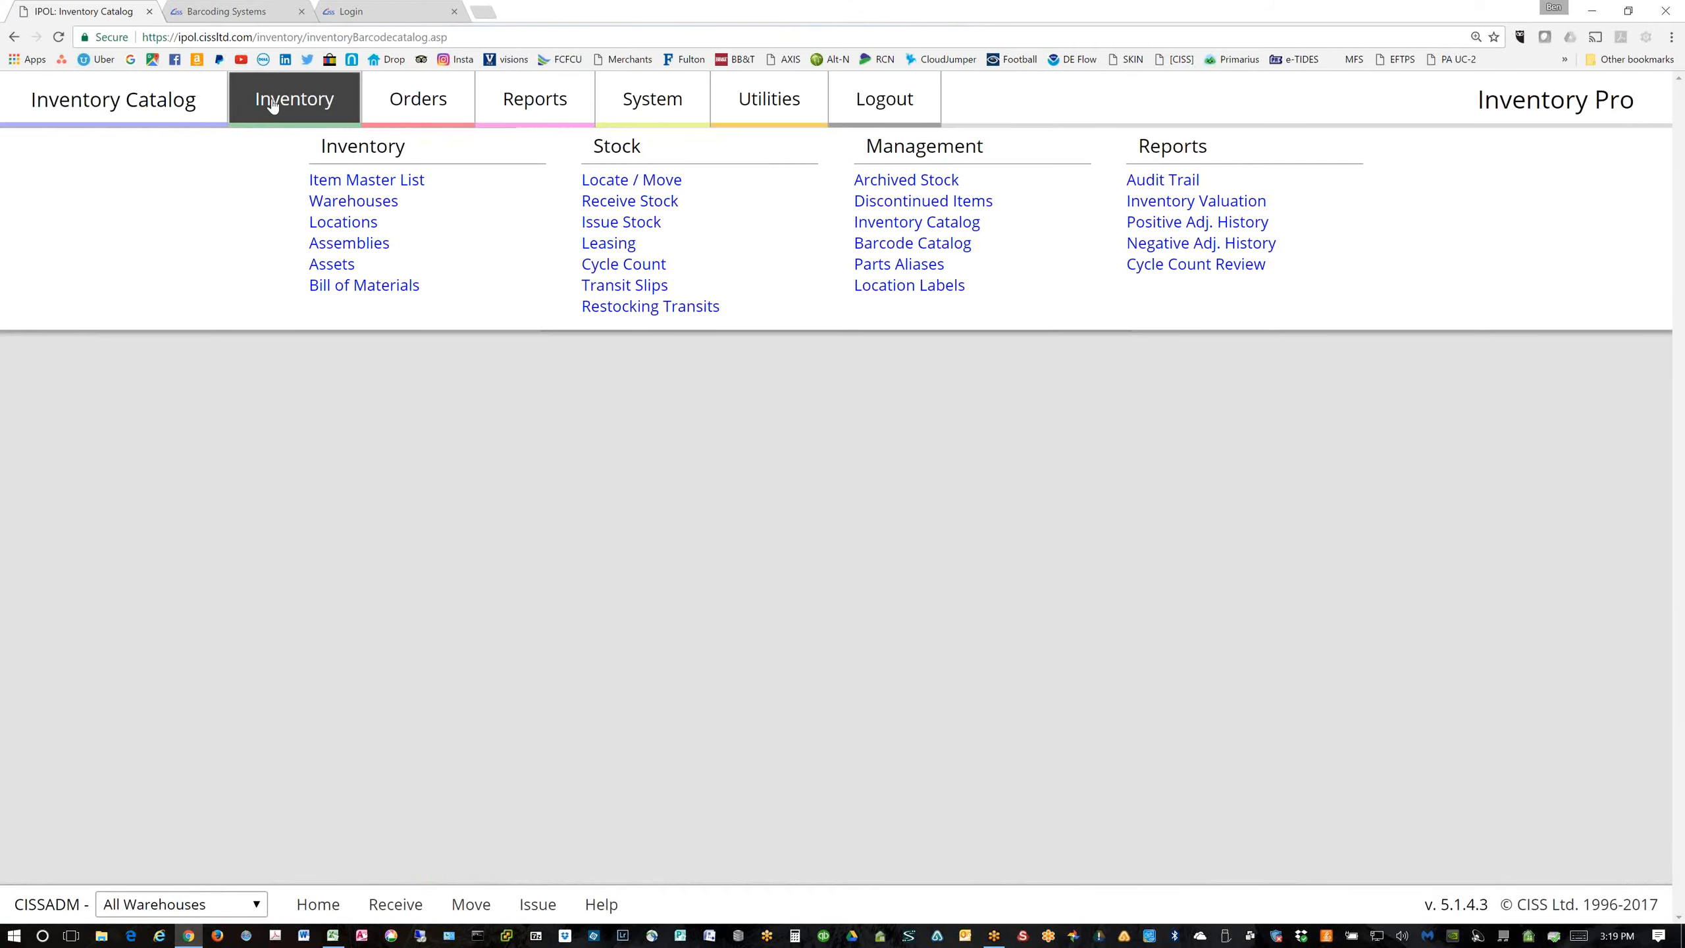
pyautogui.click(883, 229)
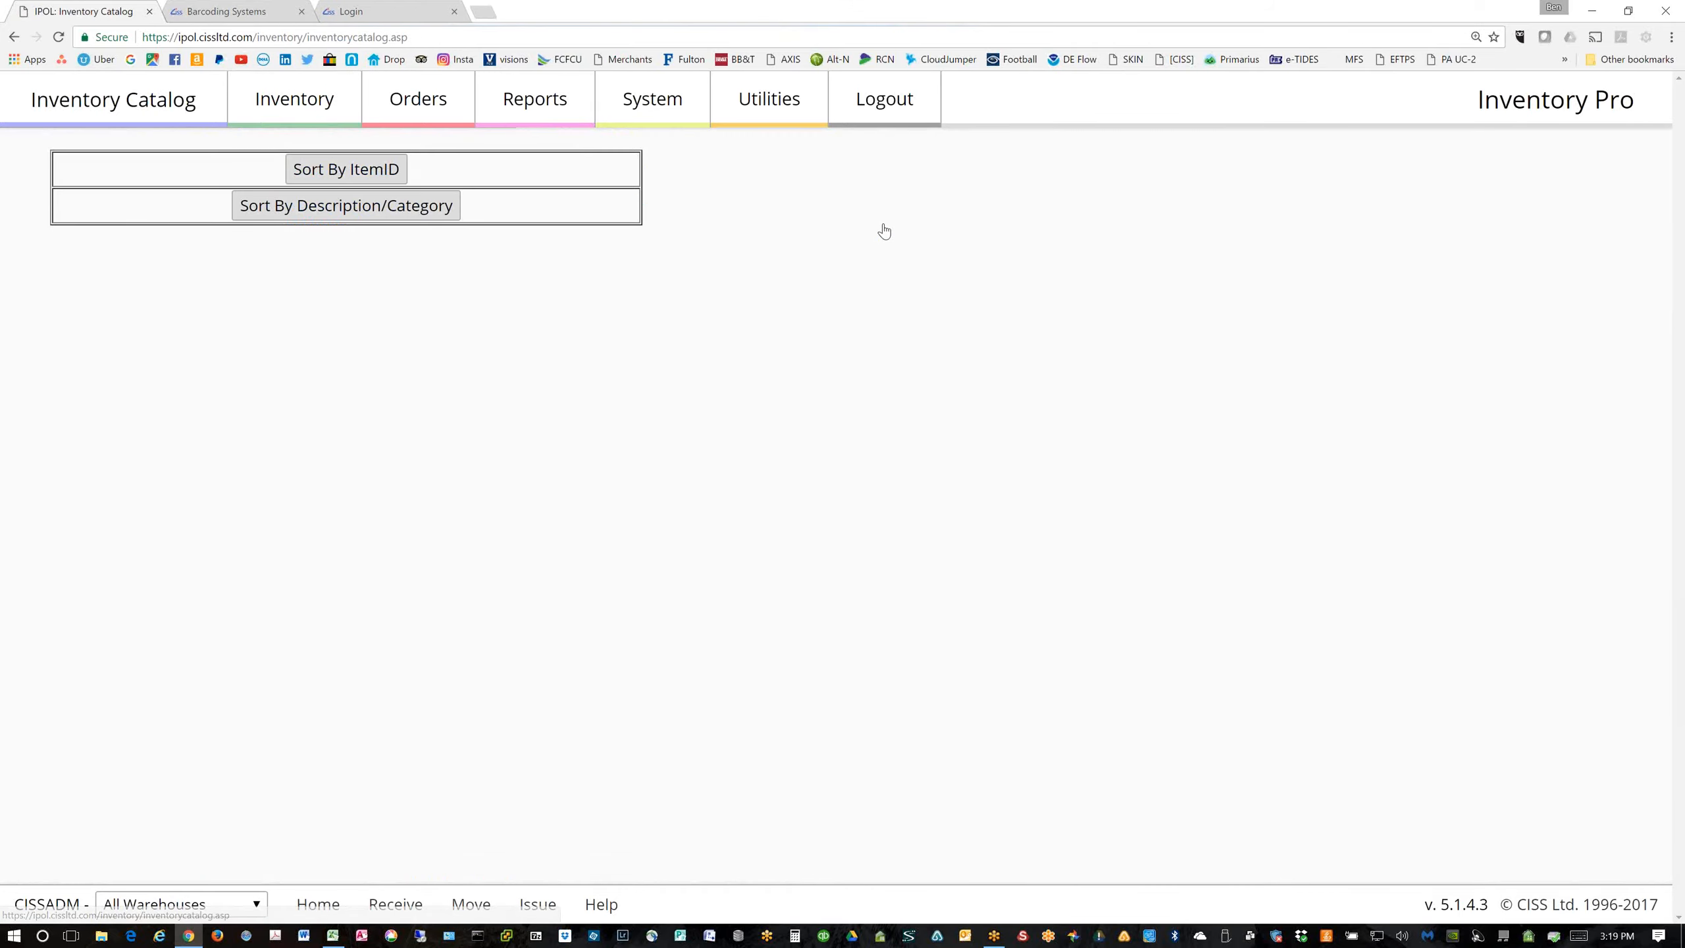
pyautogui.click(352, 171)
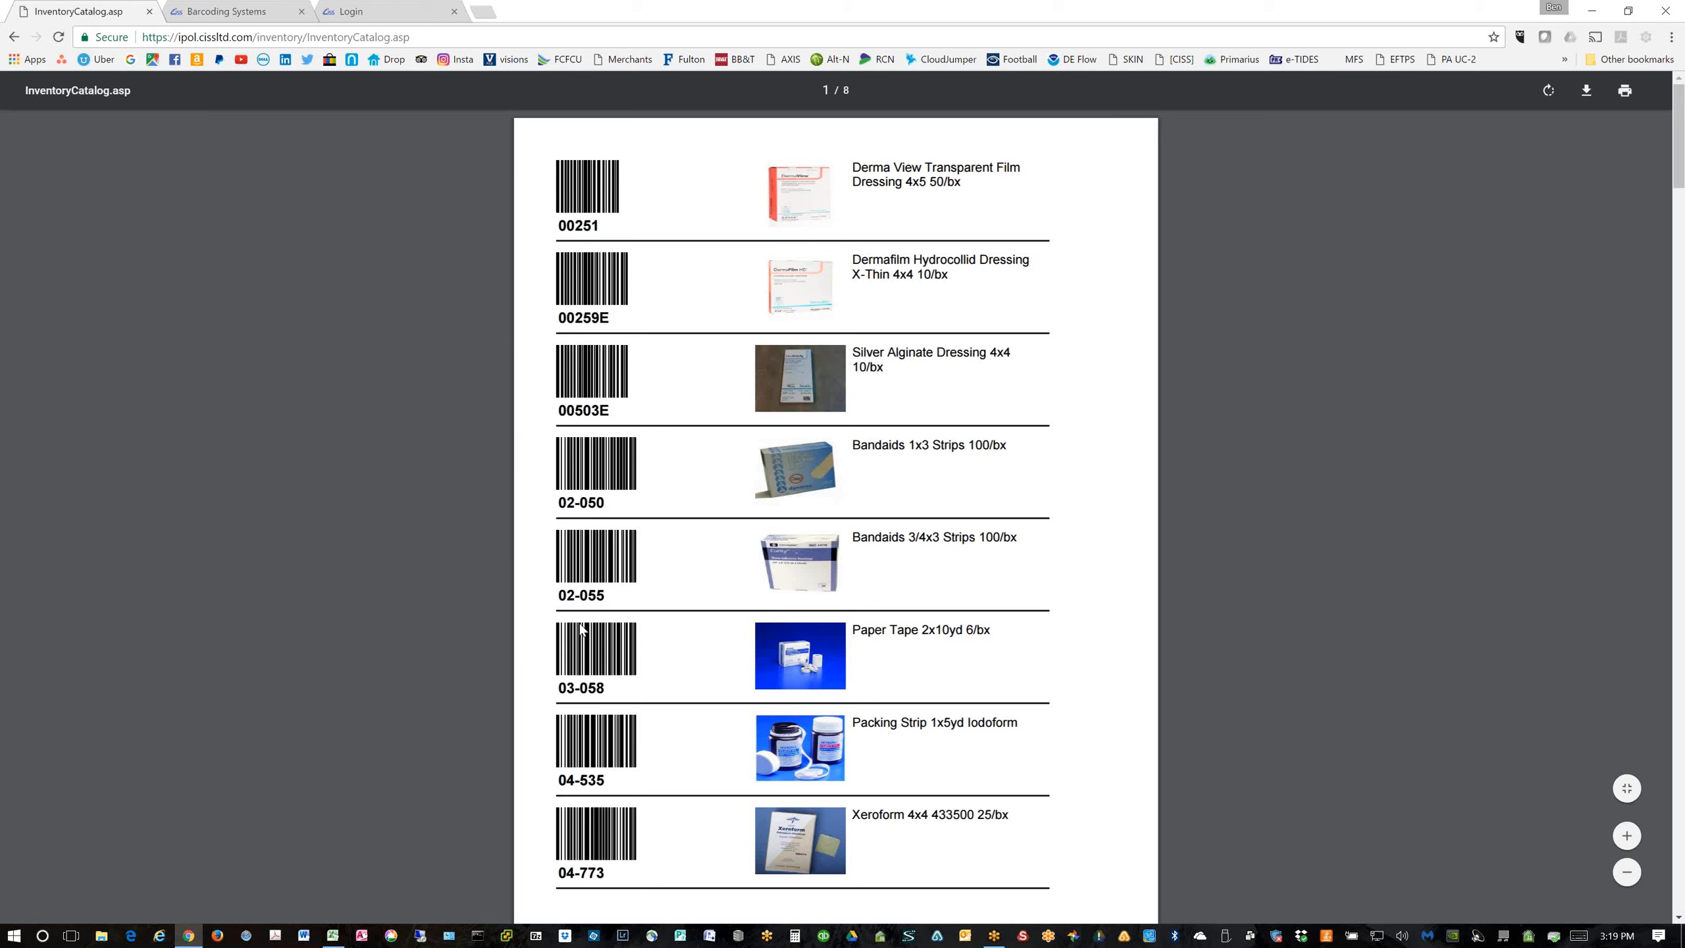
# Examine the barcodes, product images and descriptions across the pages of the generated inventory catalog
pyautogui.scroll(-5, 583, 632)
pyautogui.scroll(-10, 583, 635)
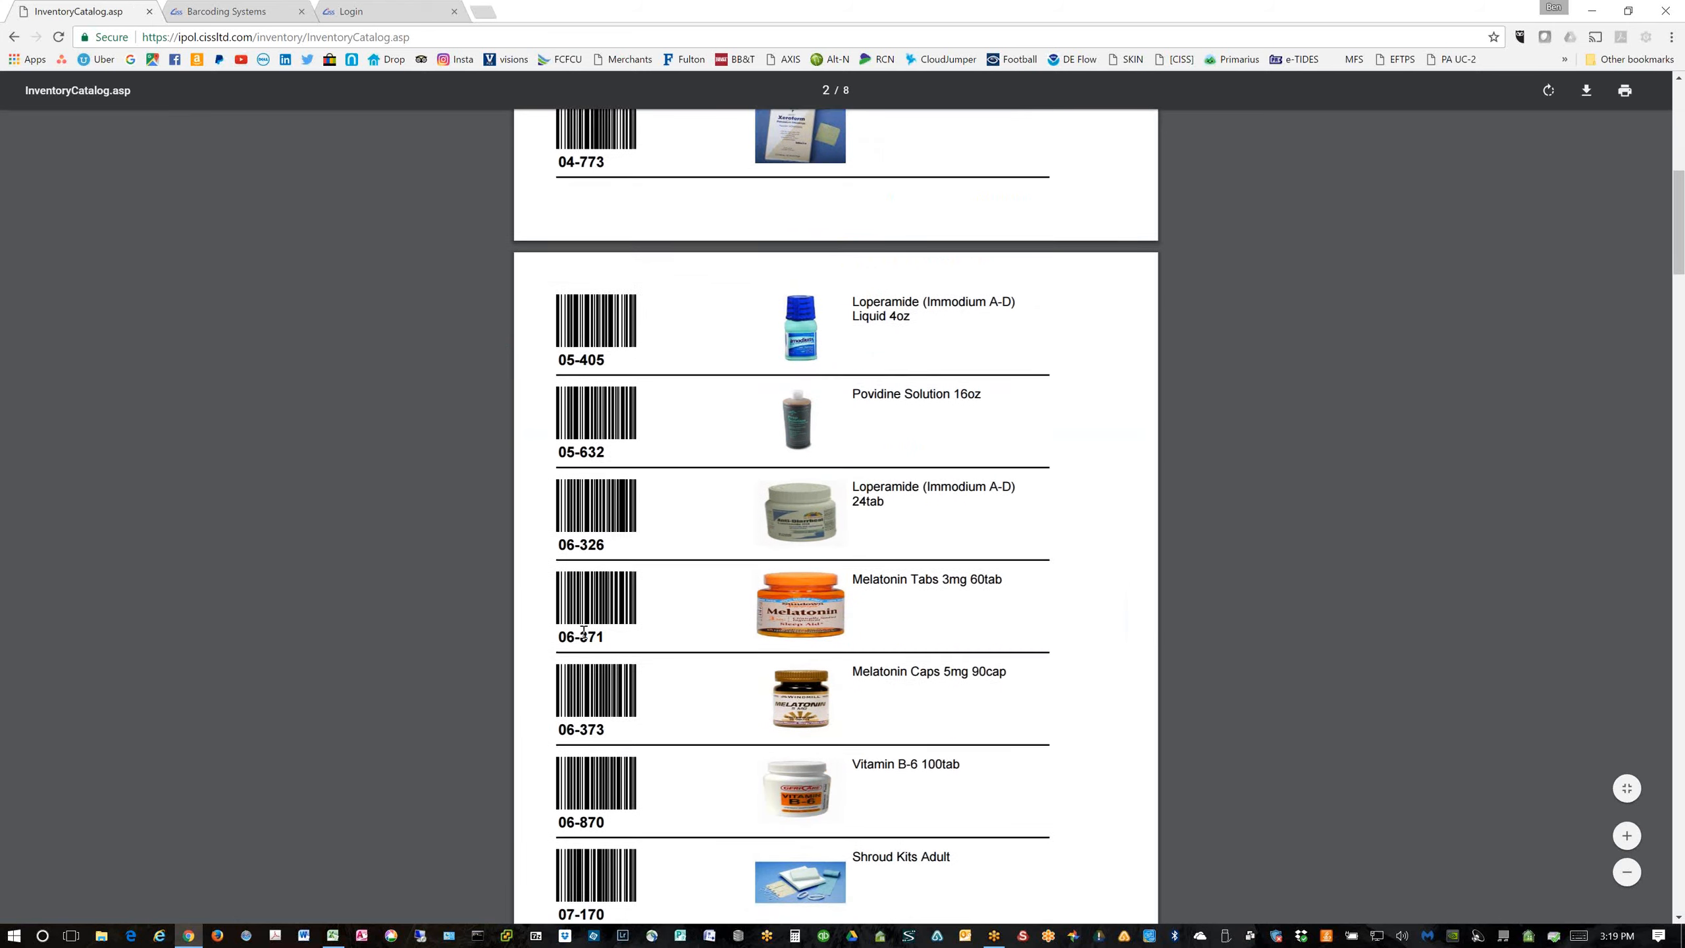
pyautogui.scroll(-4, 584, 637)
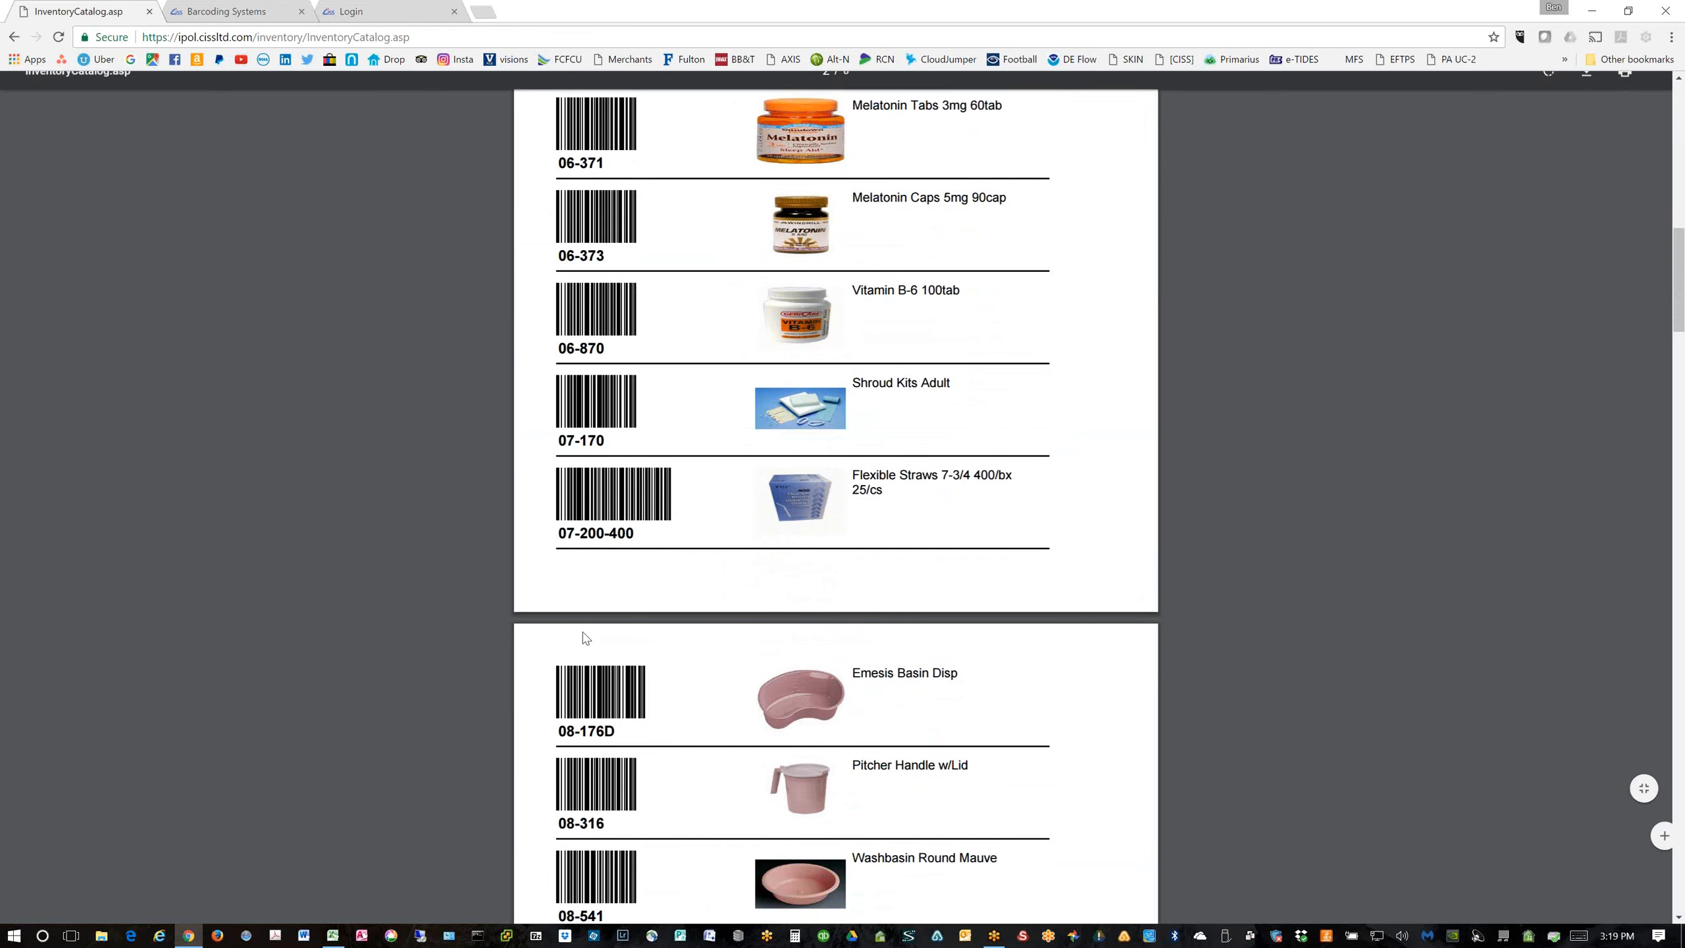
pyautogui.scroll(6, 584, 637)
pyautogui.scroll(5, 585, 637)
pyautogui.scroll(7, 584, 637)
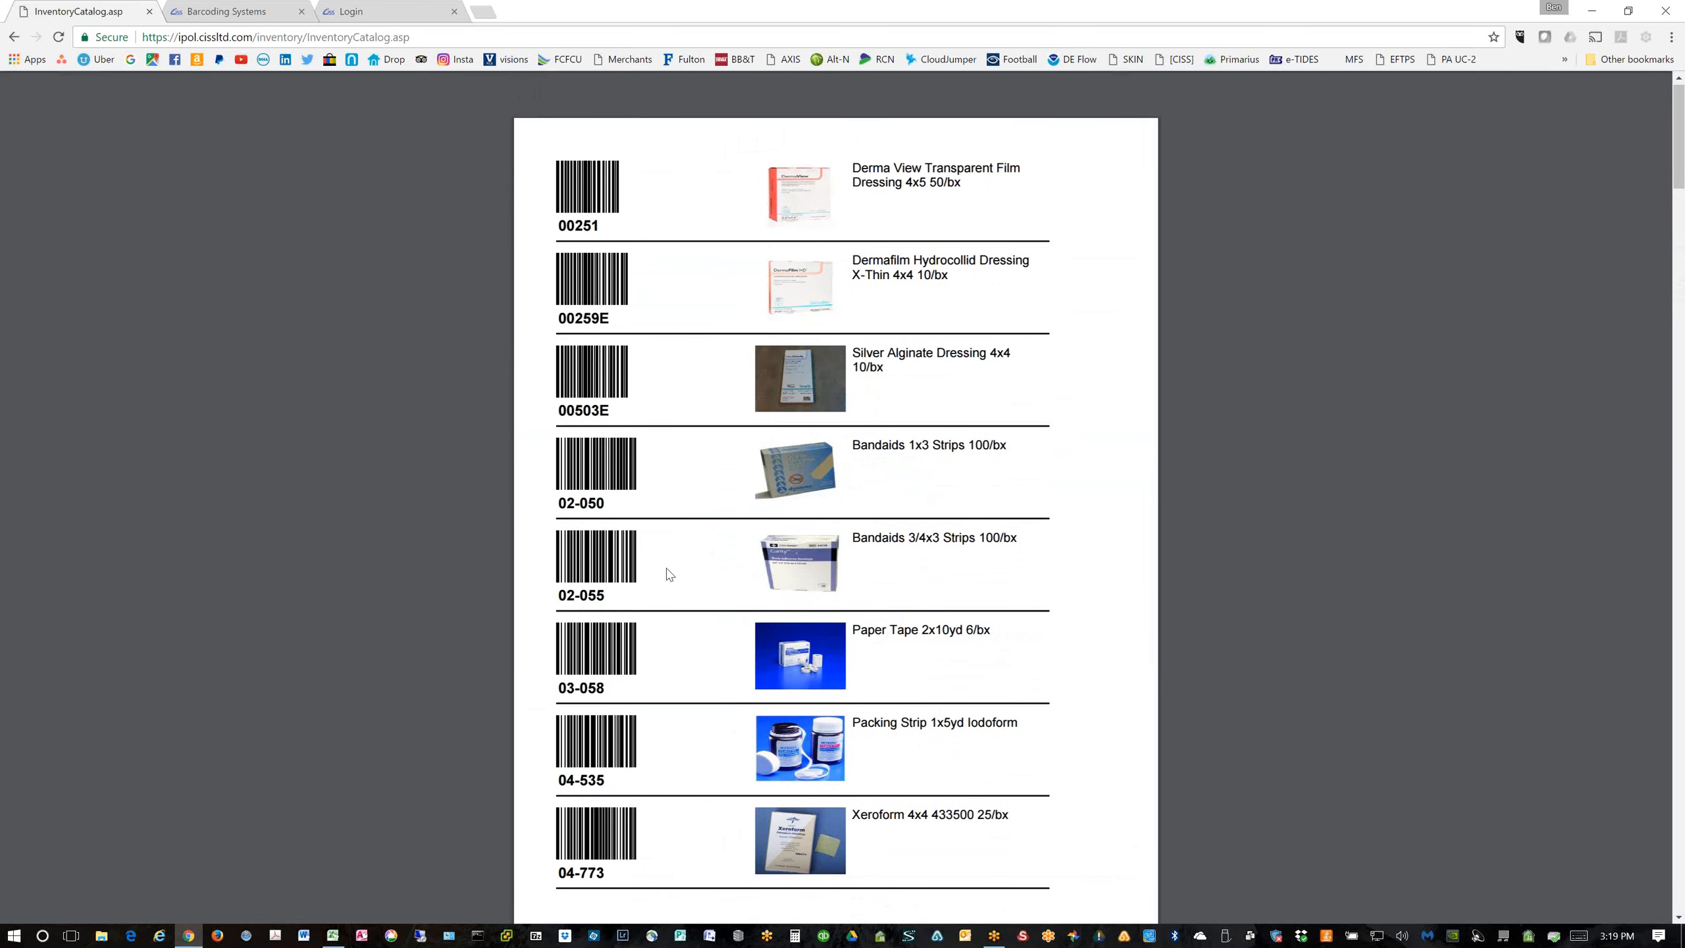
pyautogui.scroll(-15, 673, 584)
pyautogui.scroll(-20, 669, 575)
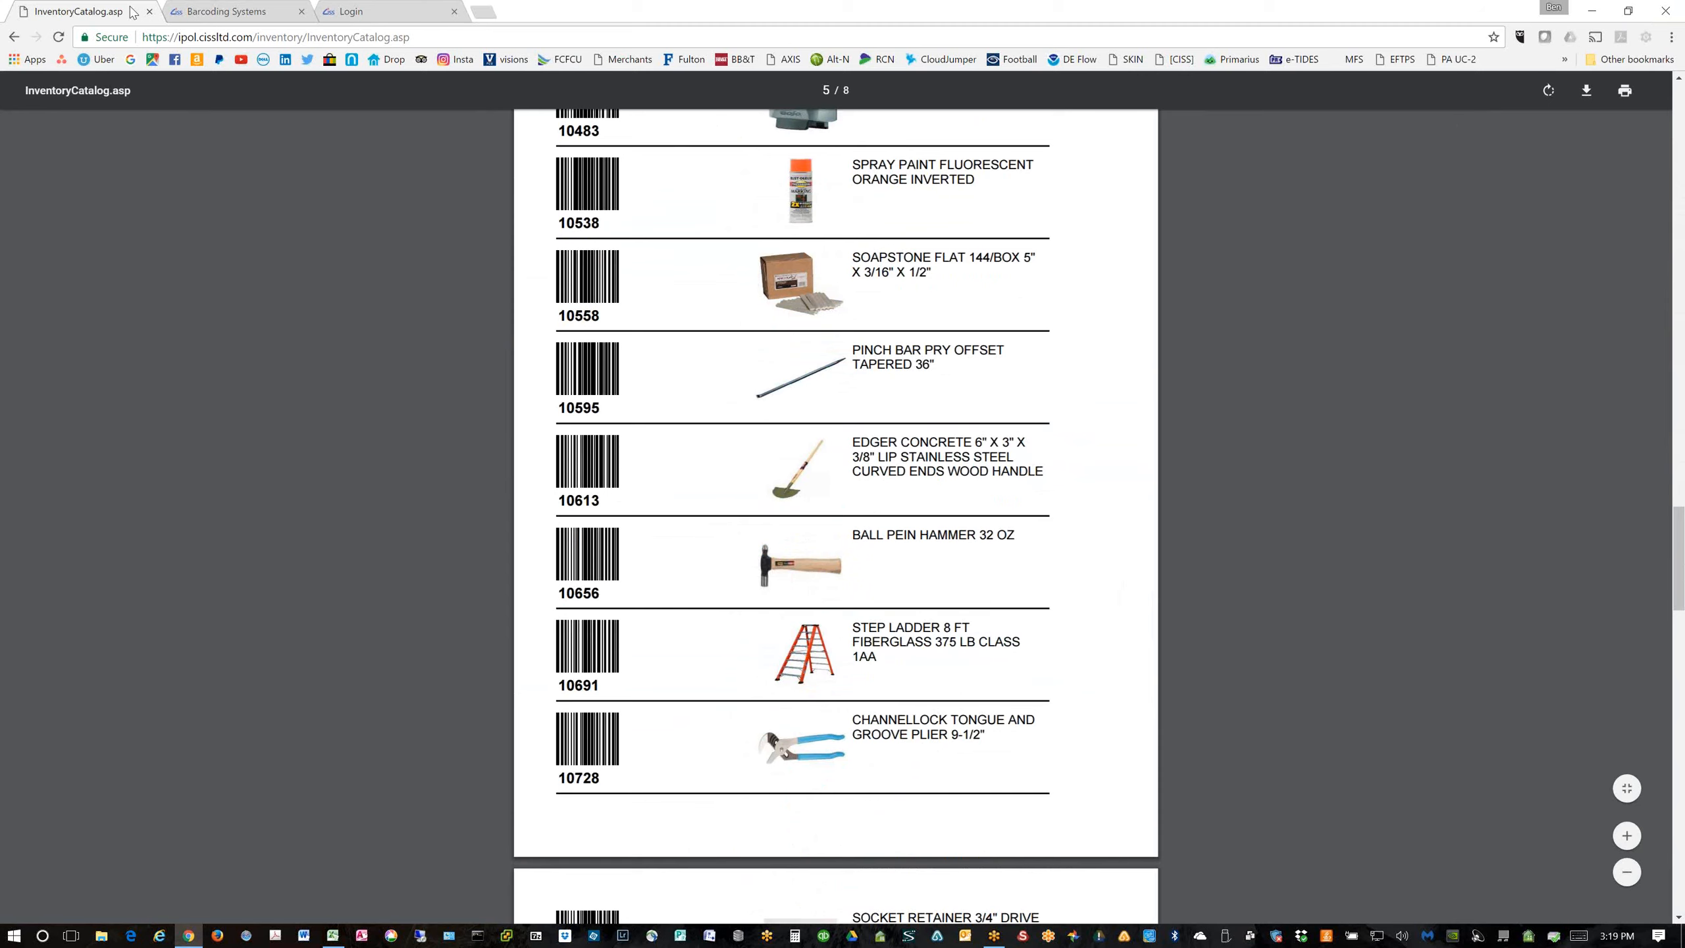
# Switch to the Barcoding Systems web page and examine the supported mobile devices, Bluetooth scanners and keyboard wedge scanners
pyautogui.click(226, 12)
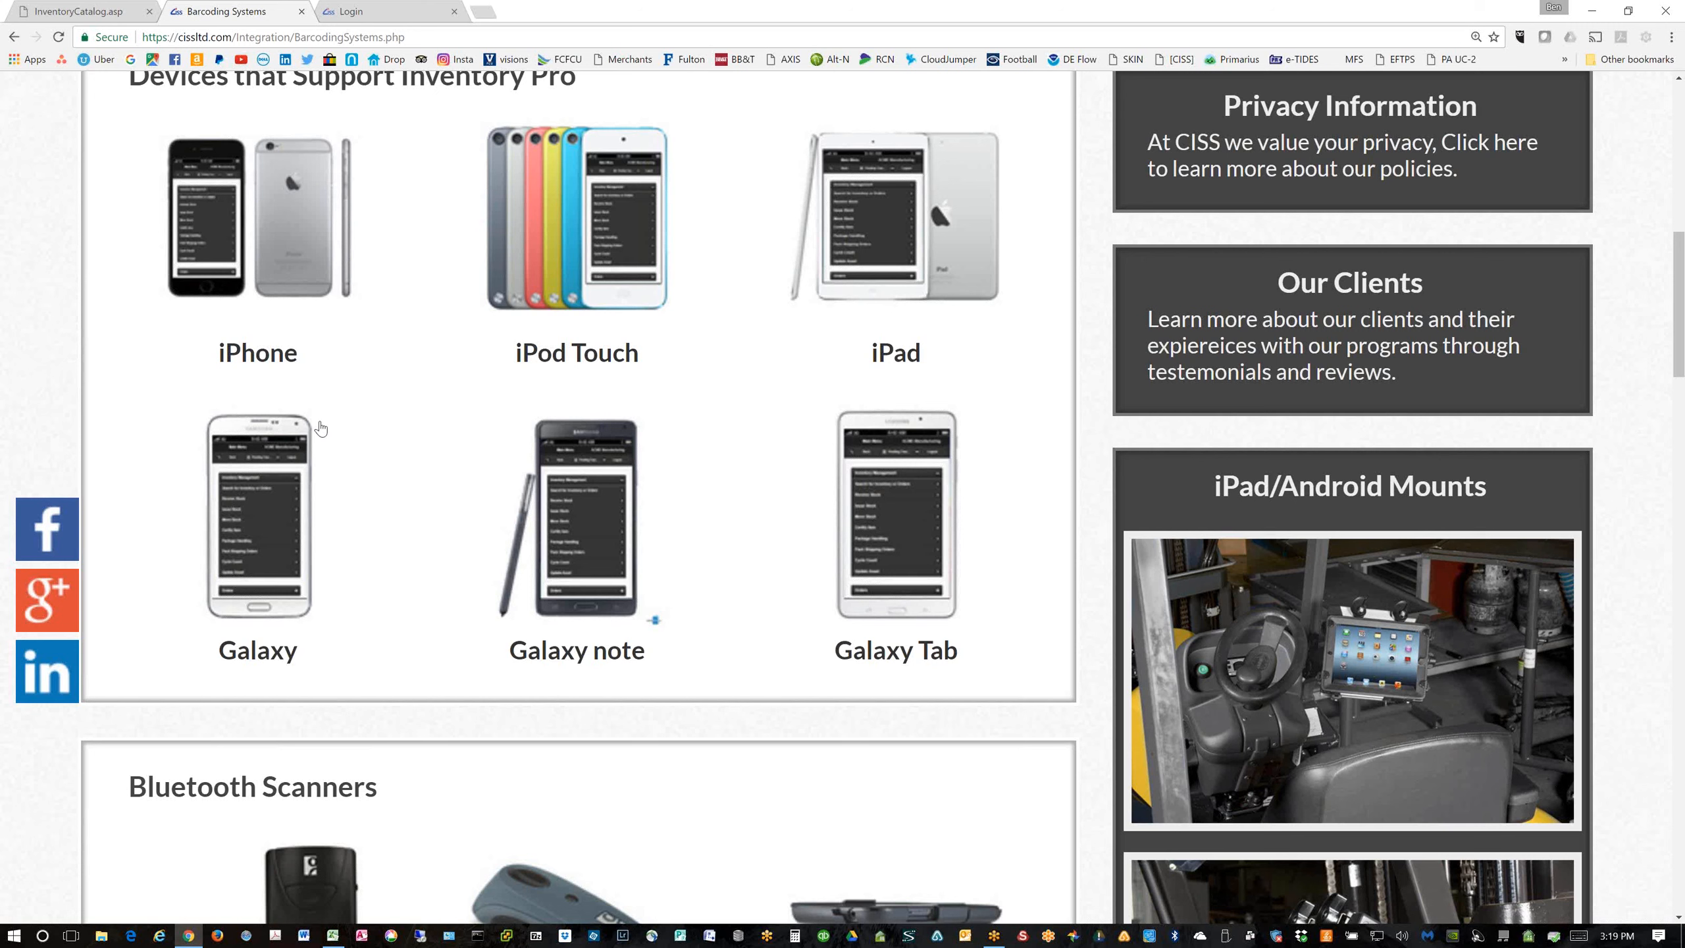
pyautogui.scroll(-2, 302, 496)
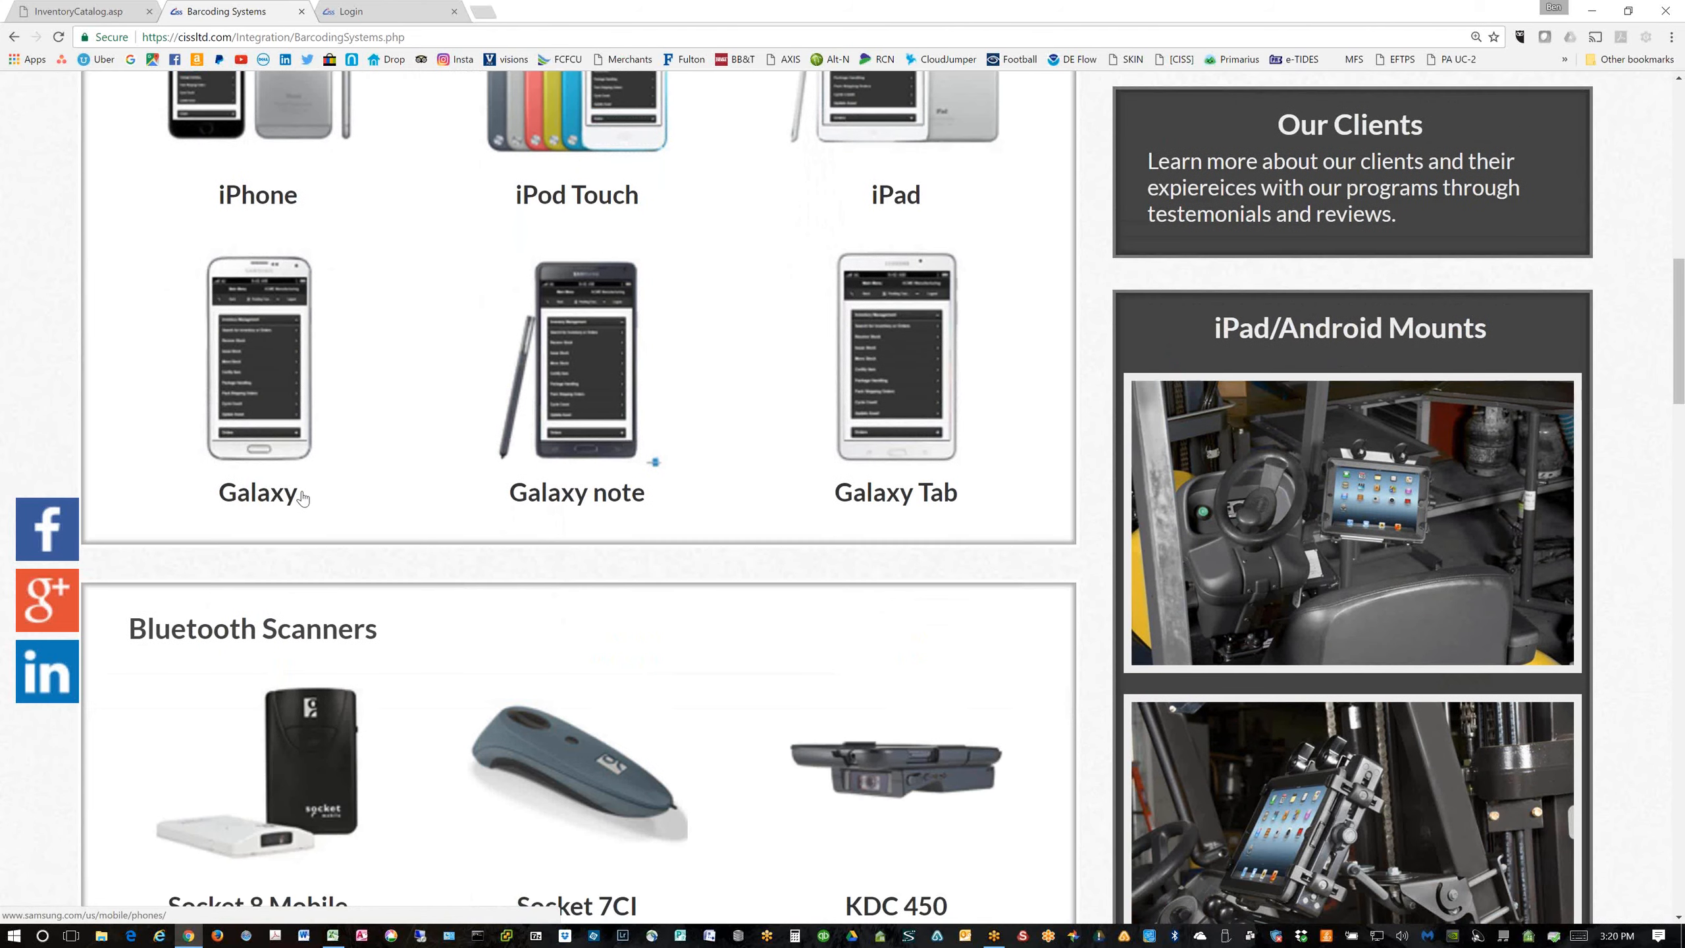
pyautogui.scroll(-5, 327, 493)
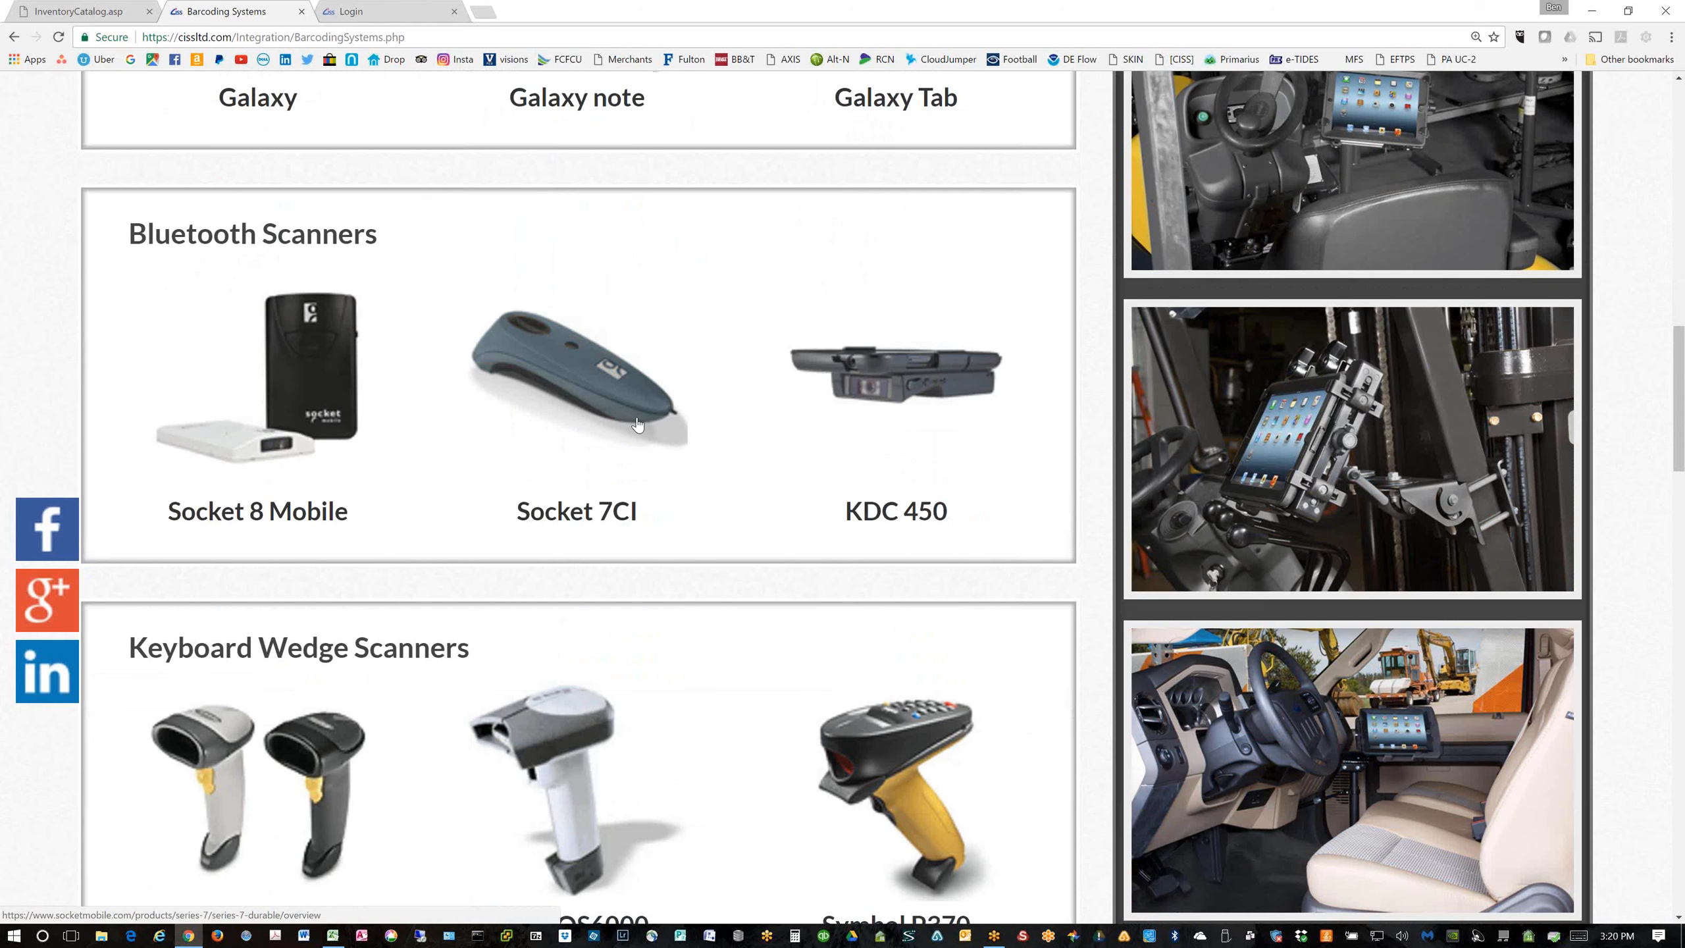
pyautogui.scroll(5, 688, 417)
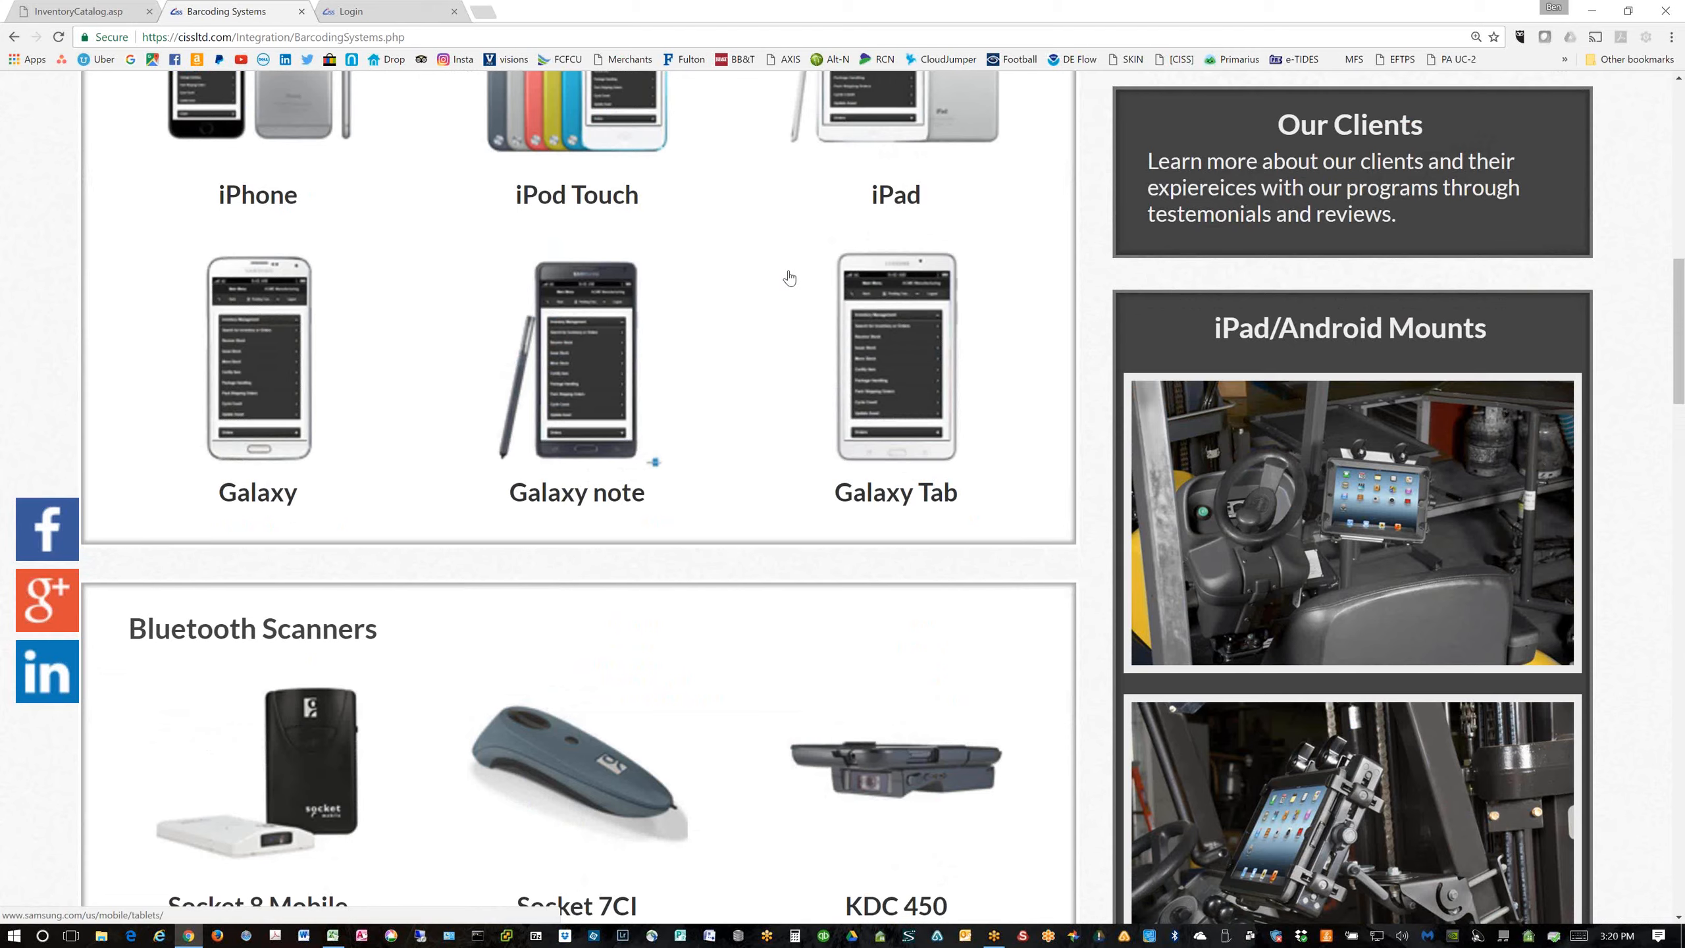
pyautogui.scroll(-4, 789, 275)
pyautogui.scroll(-5, 789, 274)
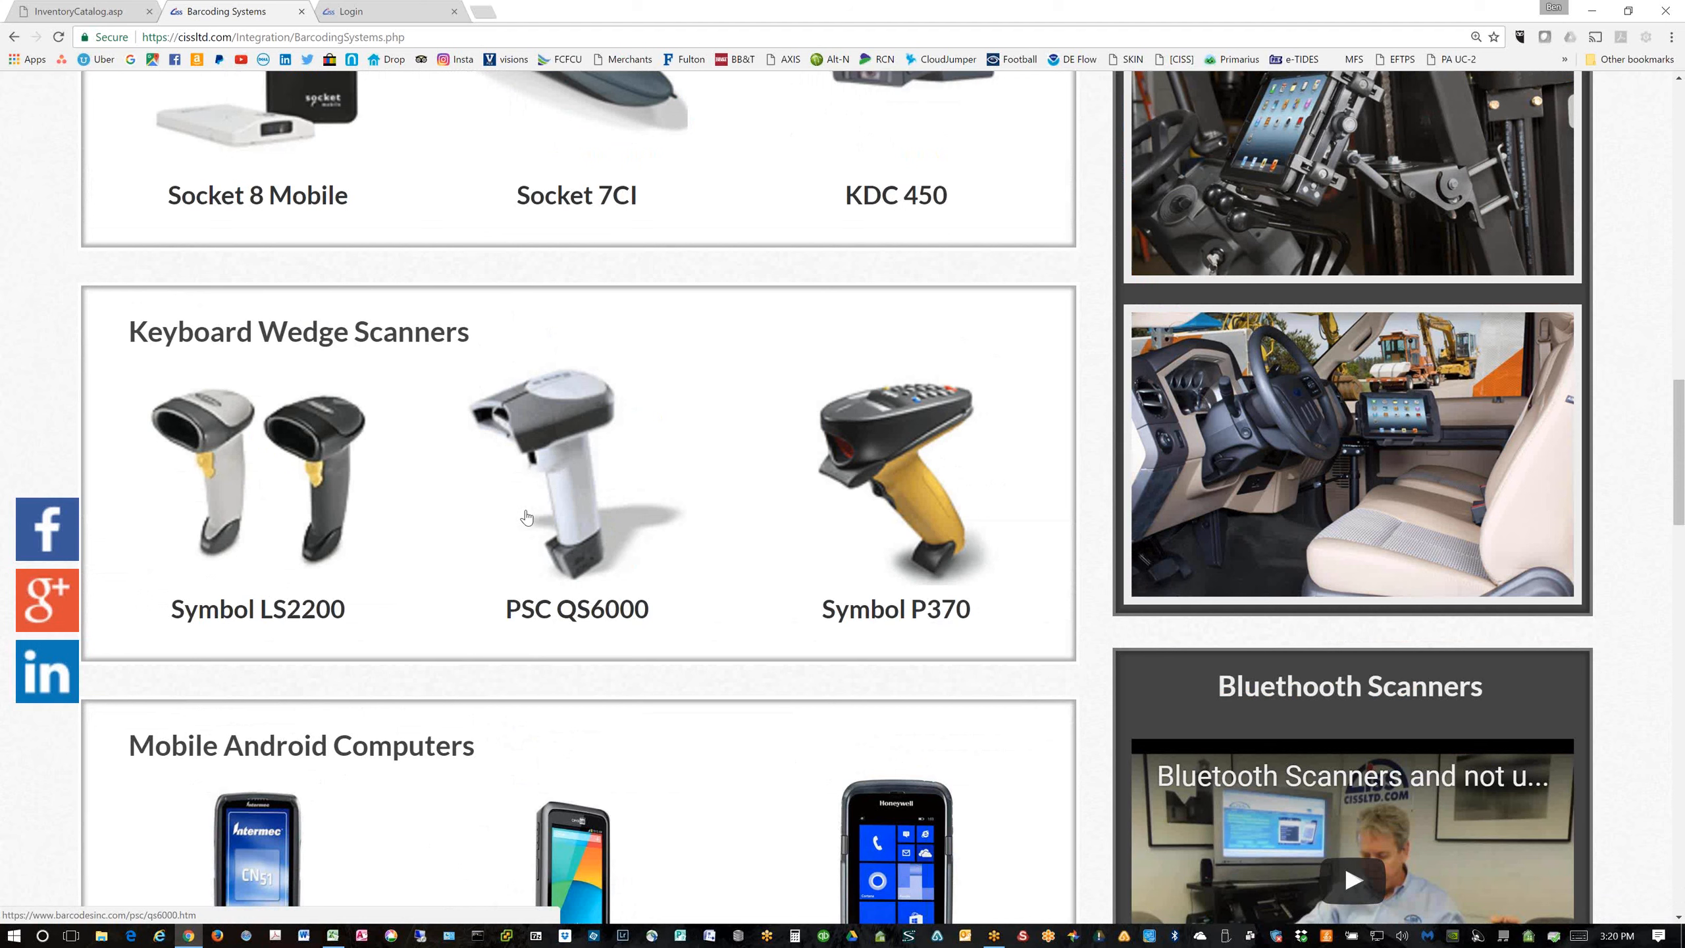
pyautogui.scroll(5, 526, 518)
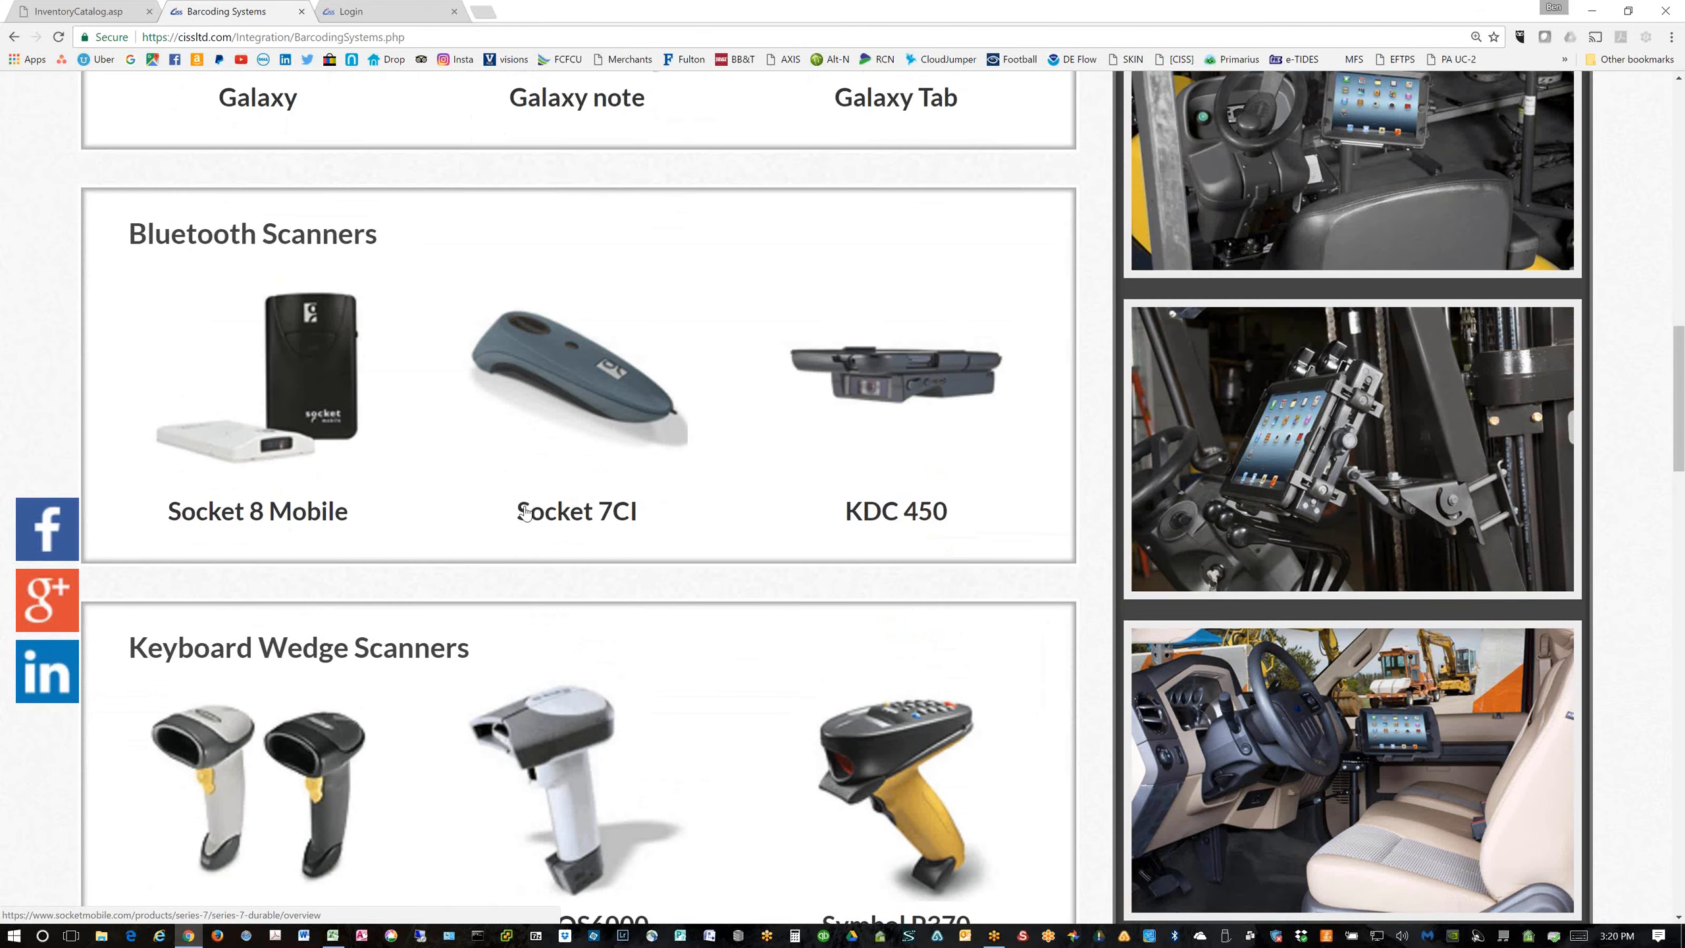
pyautogui.scroll(4, 526, 513)
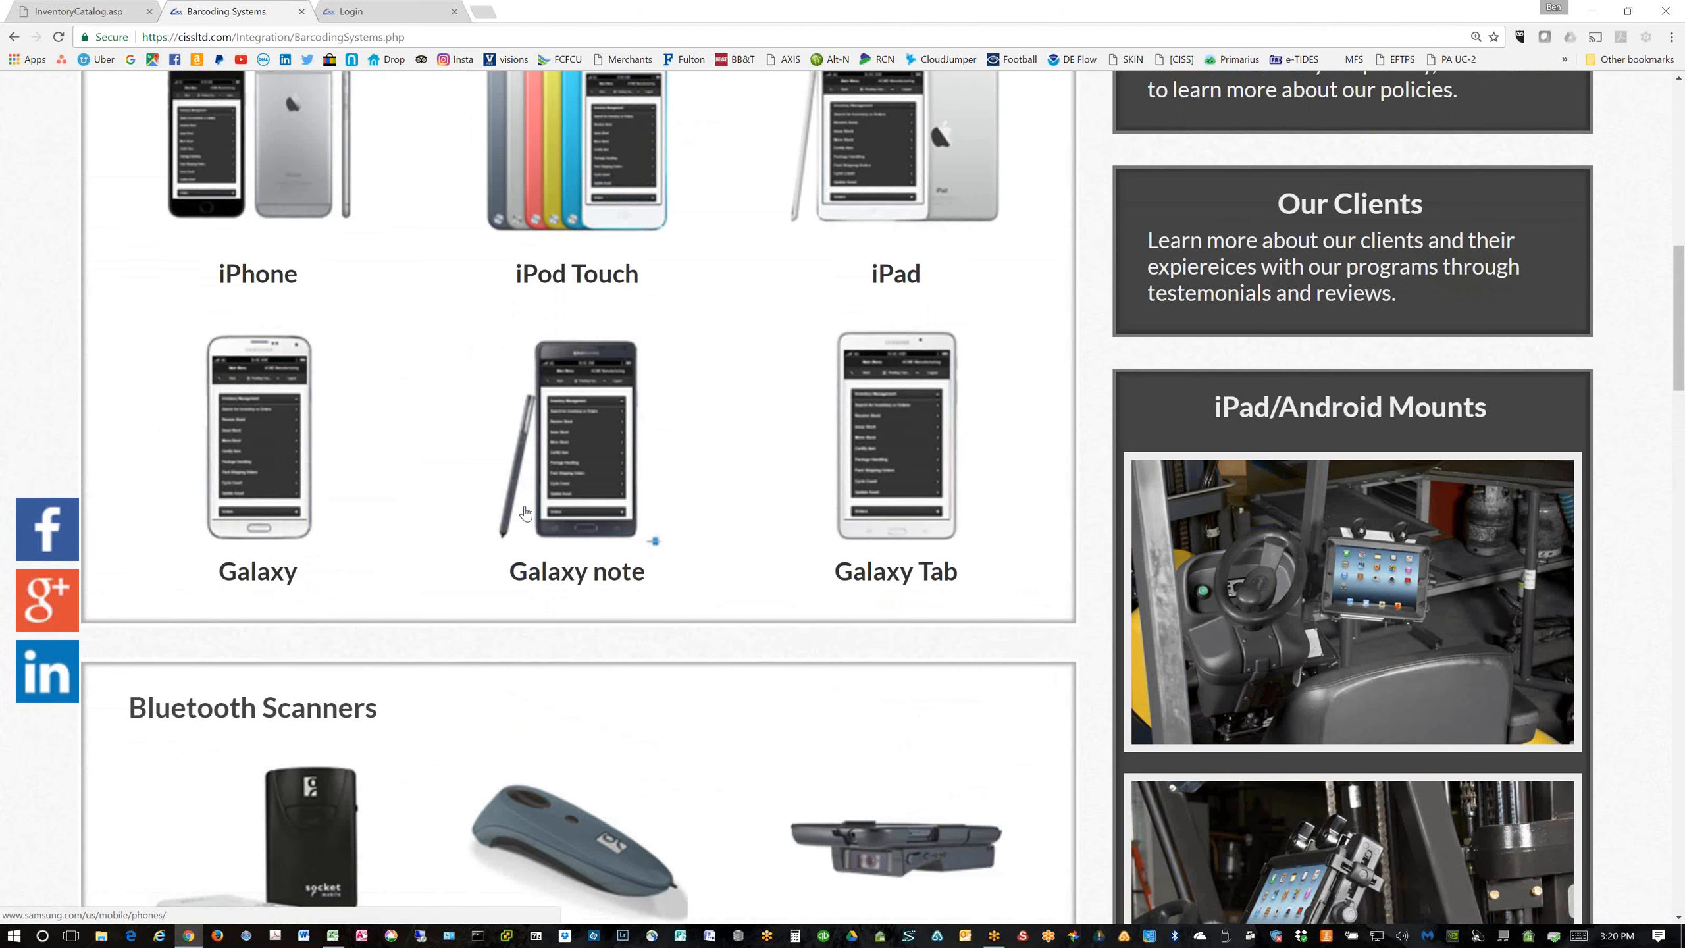
pyautogui.scroll(-8, 518, 510)
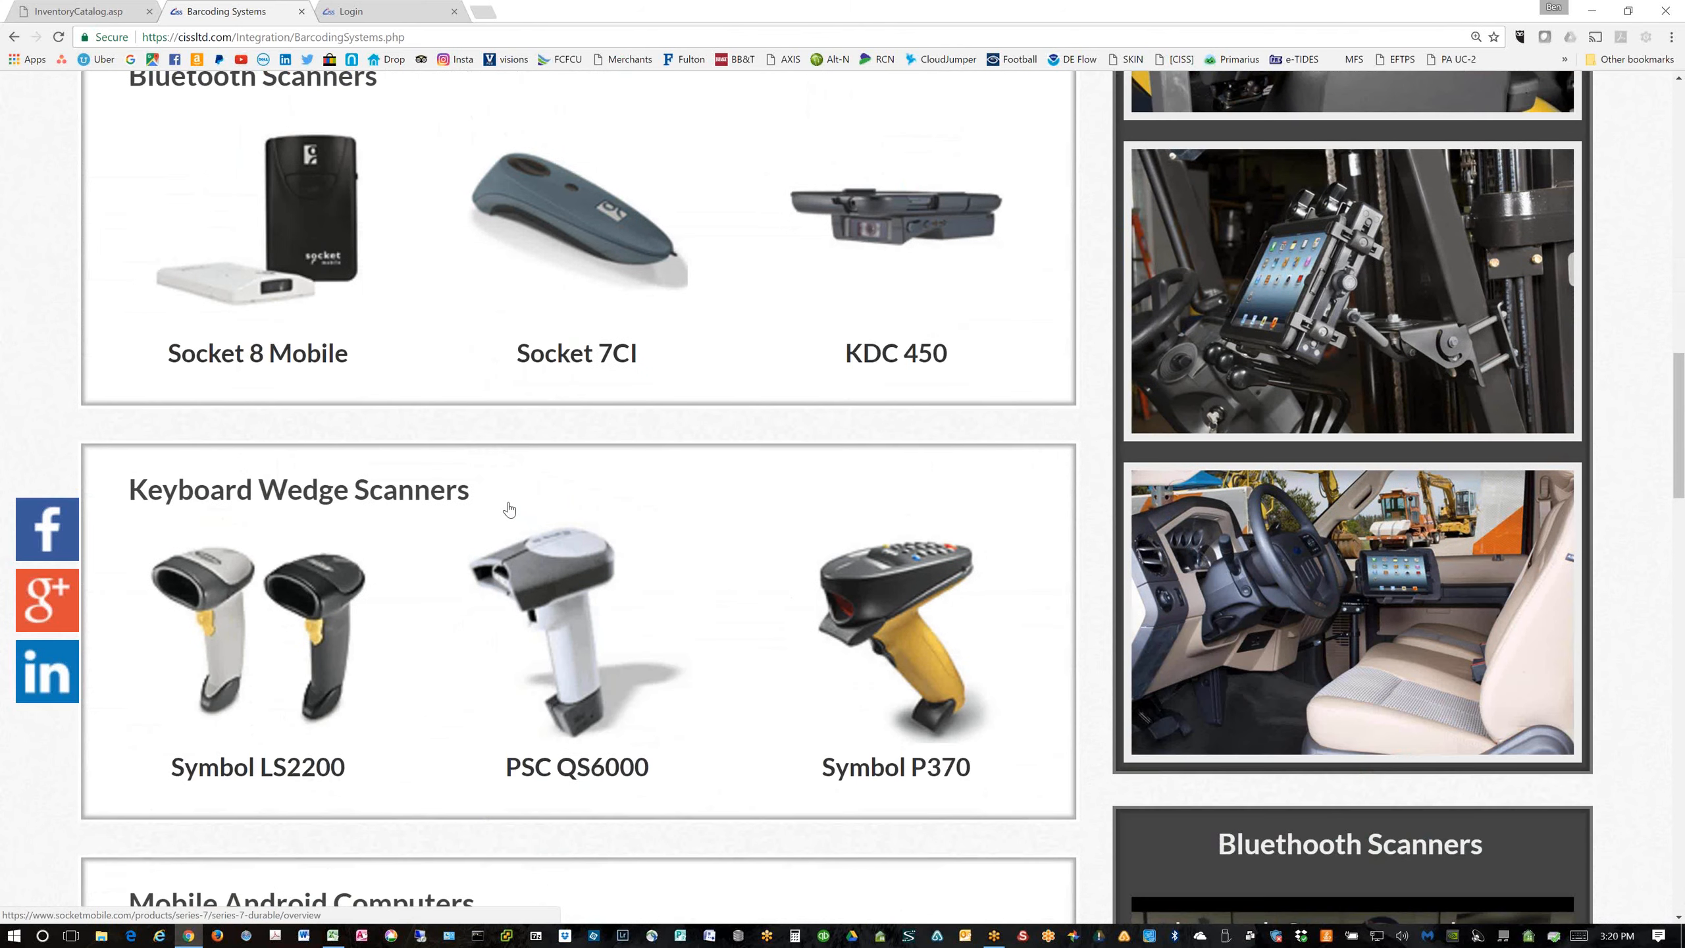
# Examine the remaining hardware on the Barcoding Systems page, from keyboard wedge scanners and Android computers to RFID terminals, printers and tags
pyautogui.scroll(-1, 508, 509)
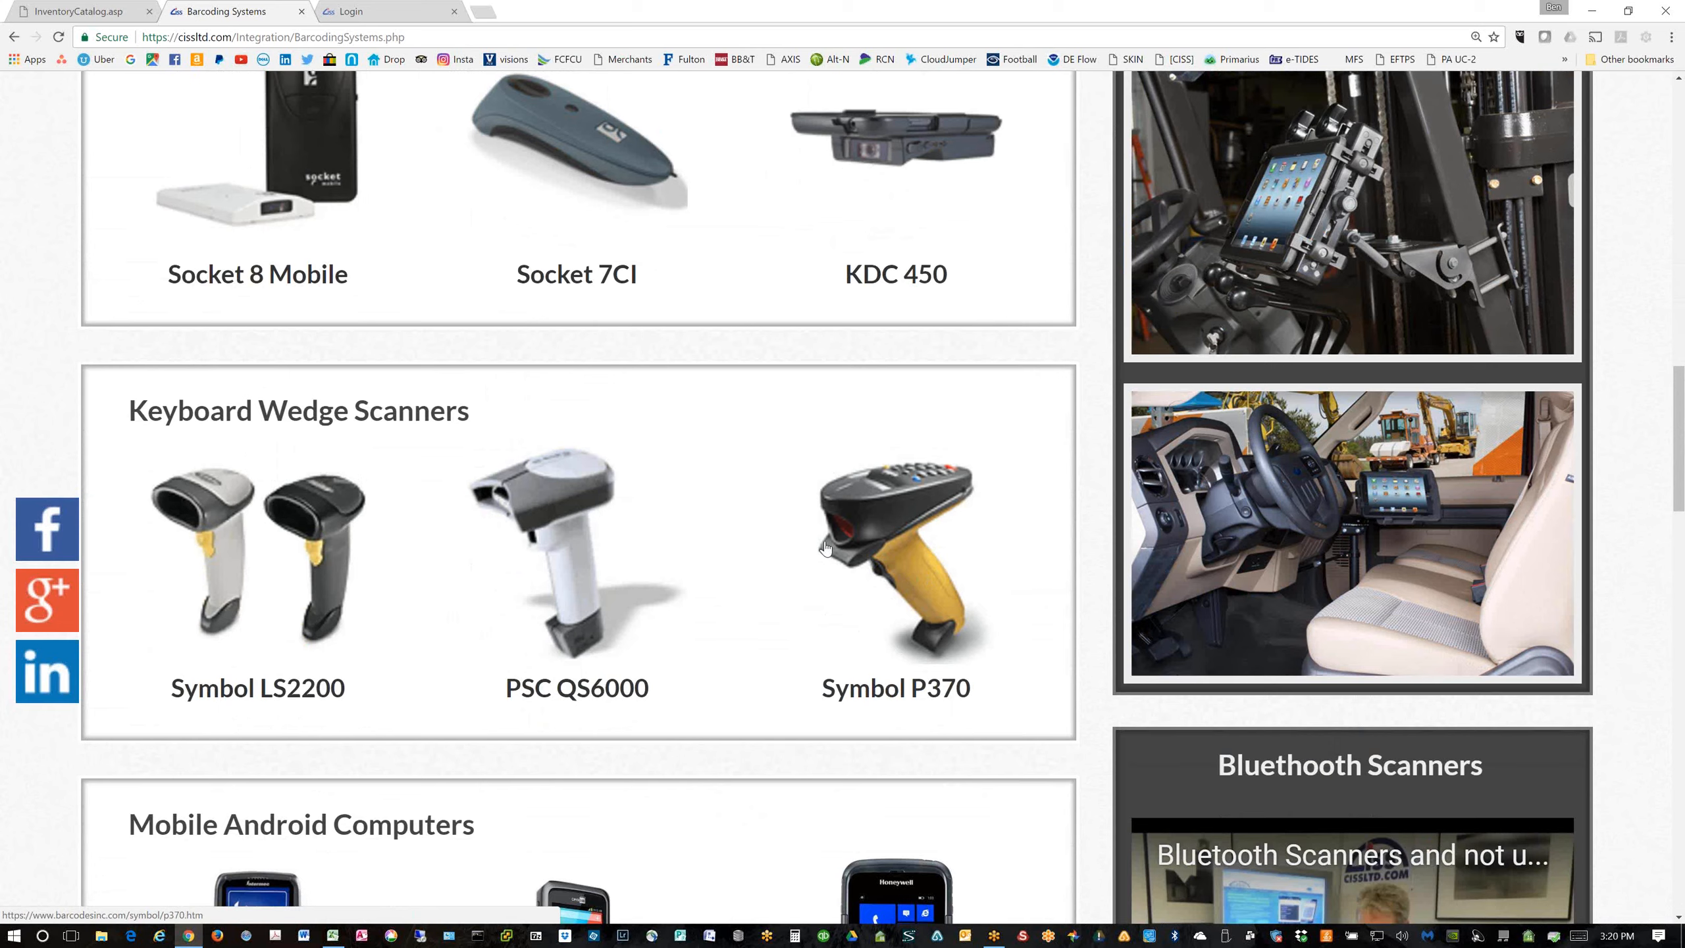
pyautogui.scroll(-1, 823, 548)
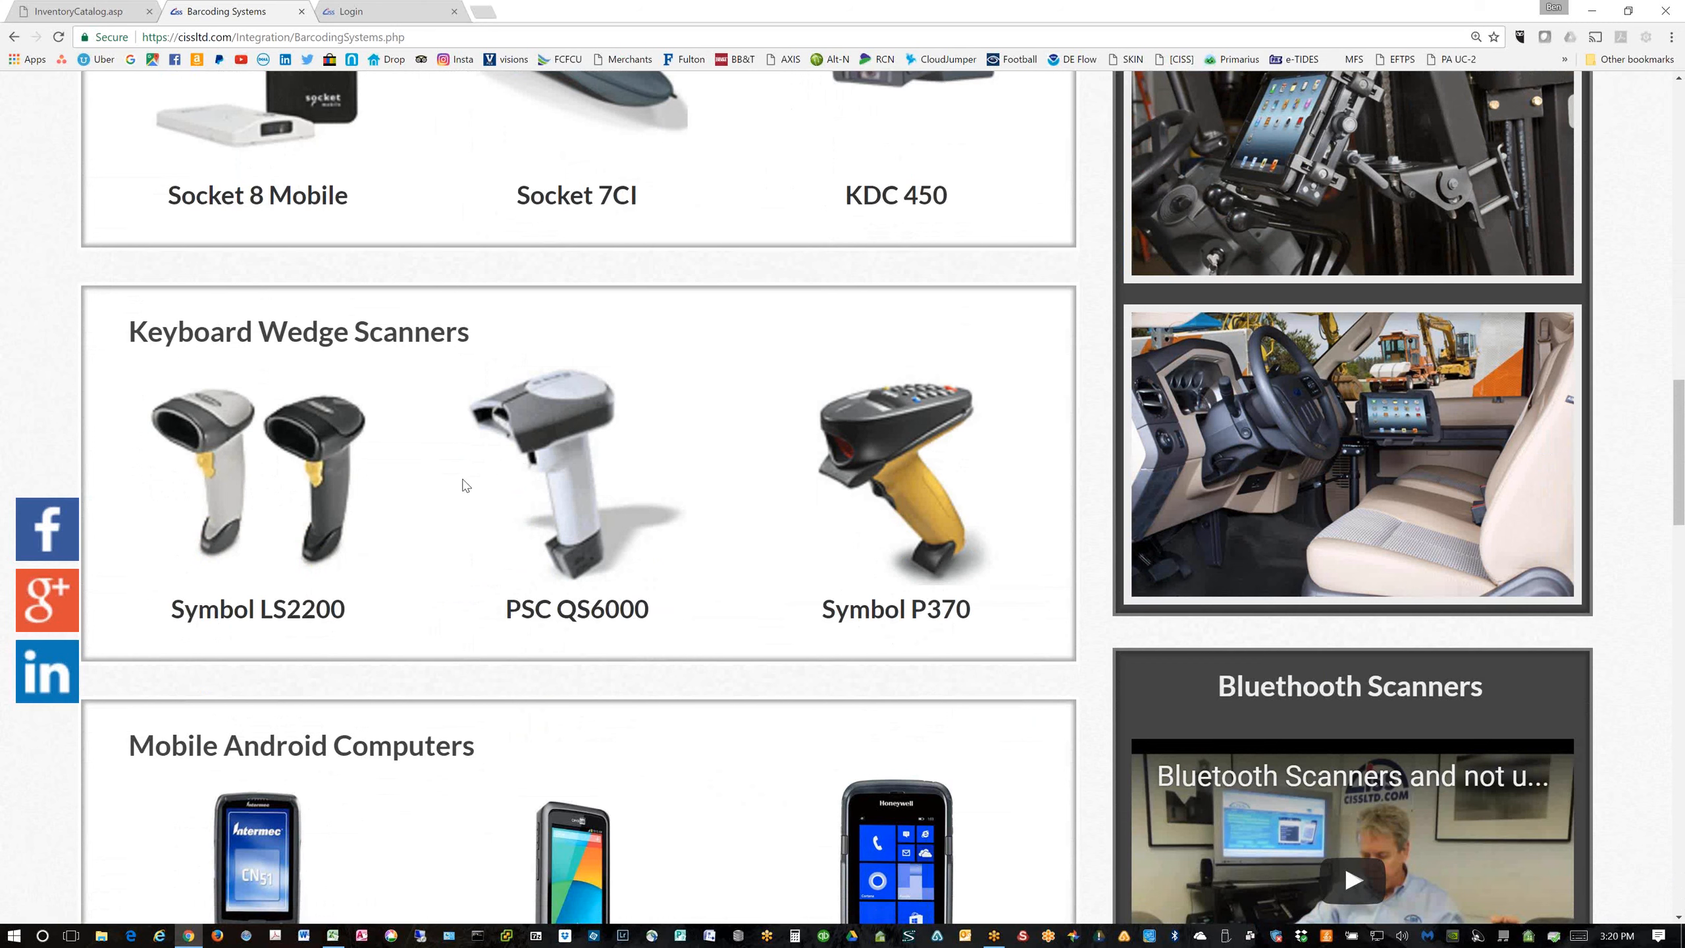
pyautogui.scroll(-6, 467, 485)
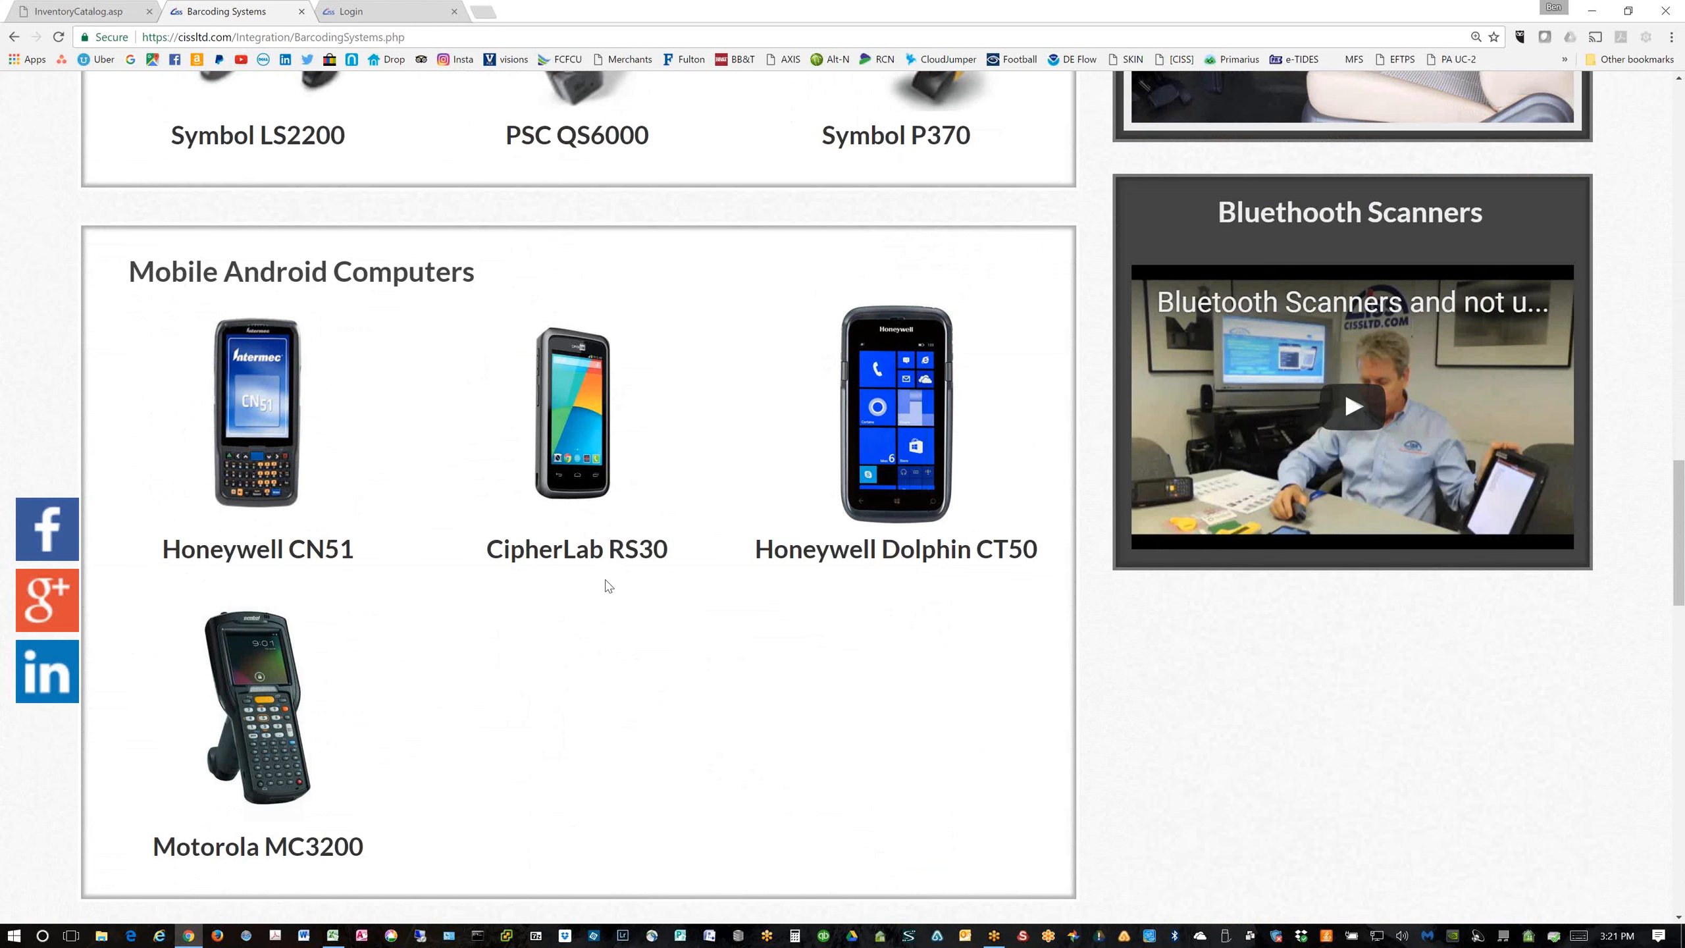
pyautogui.scroll(-2, 608, 585)
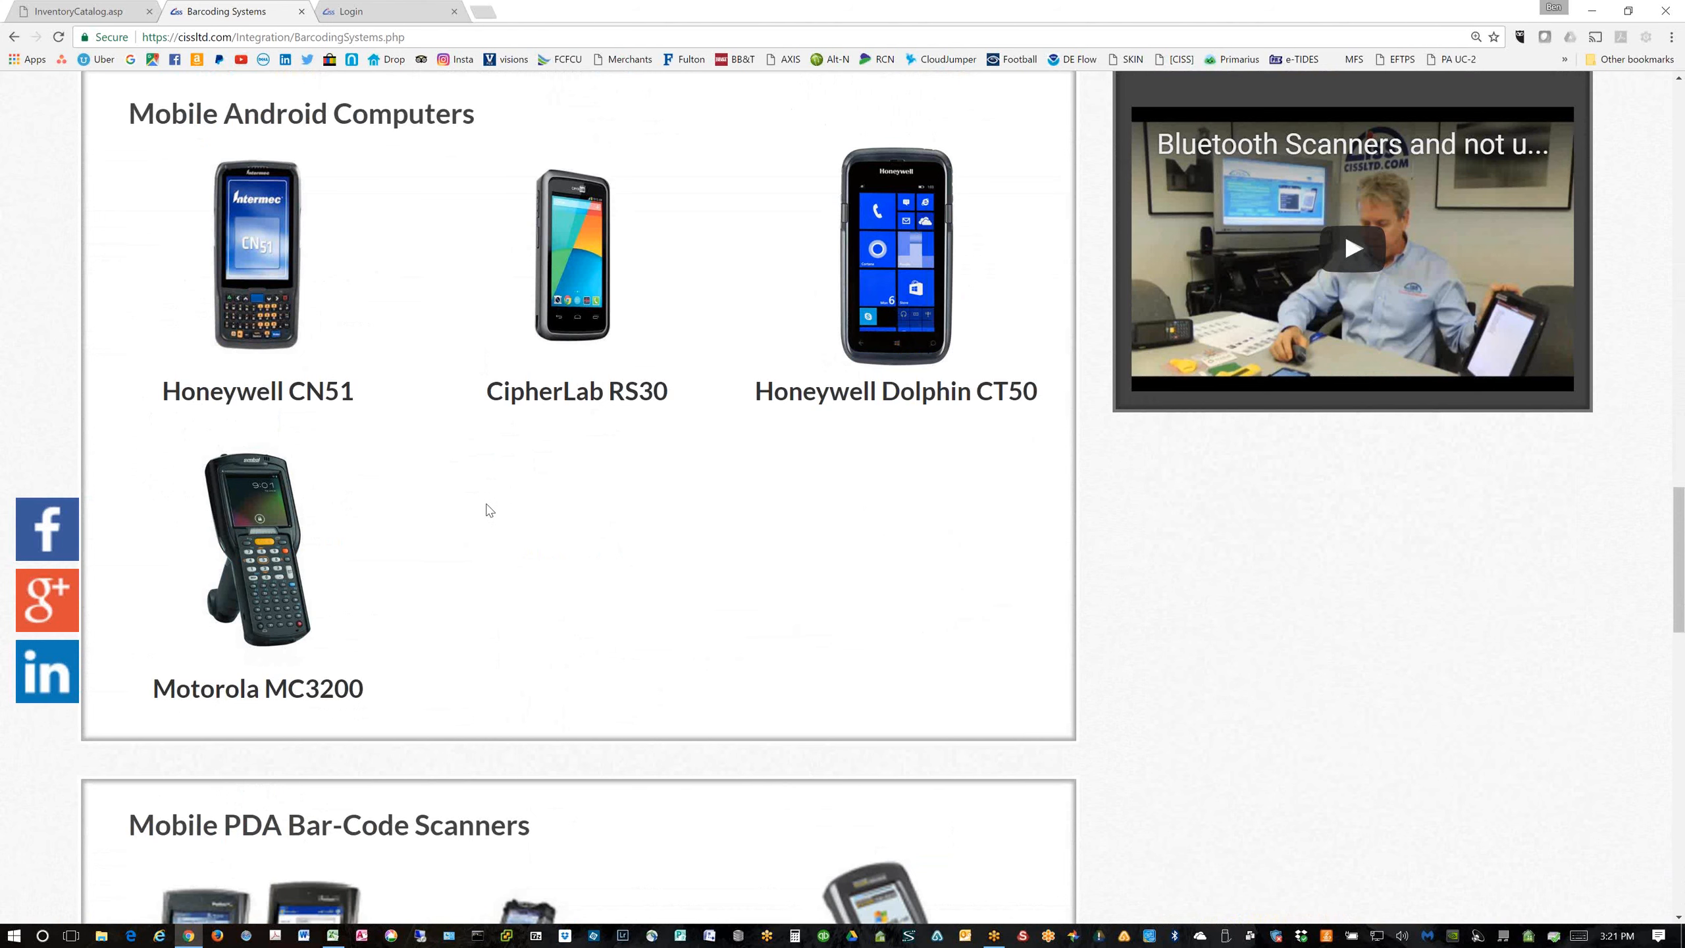
pyautogui.scroll(-3, 489, 509)
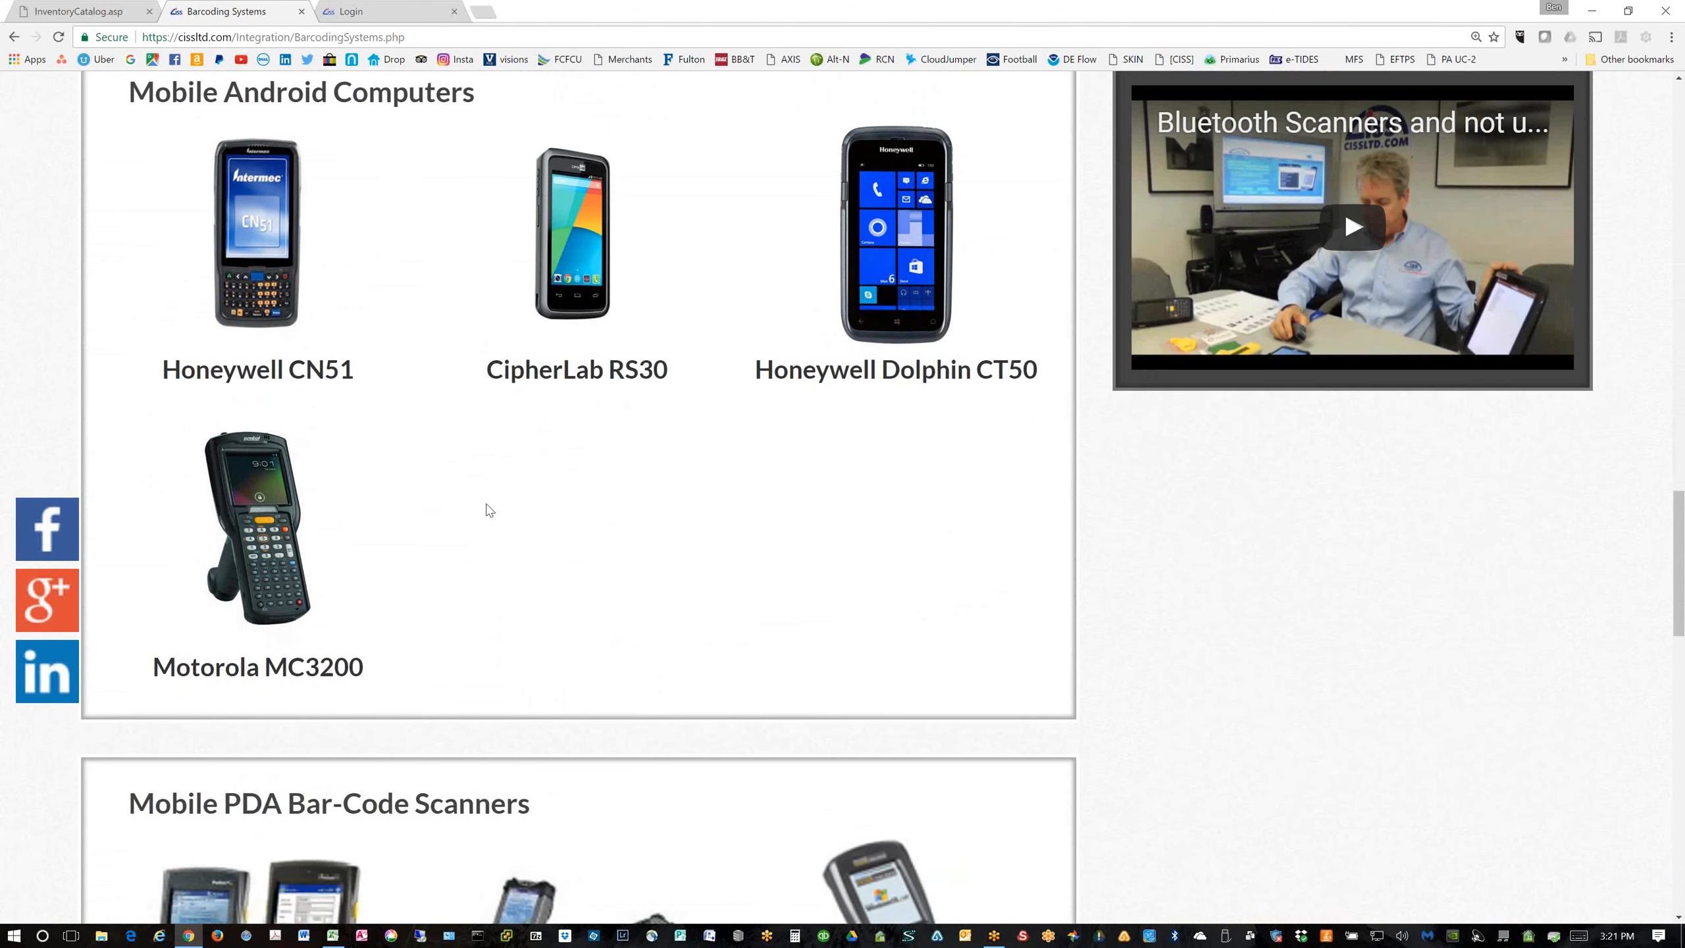
pyautogui.scroll(-13, 468, 375)
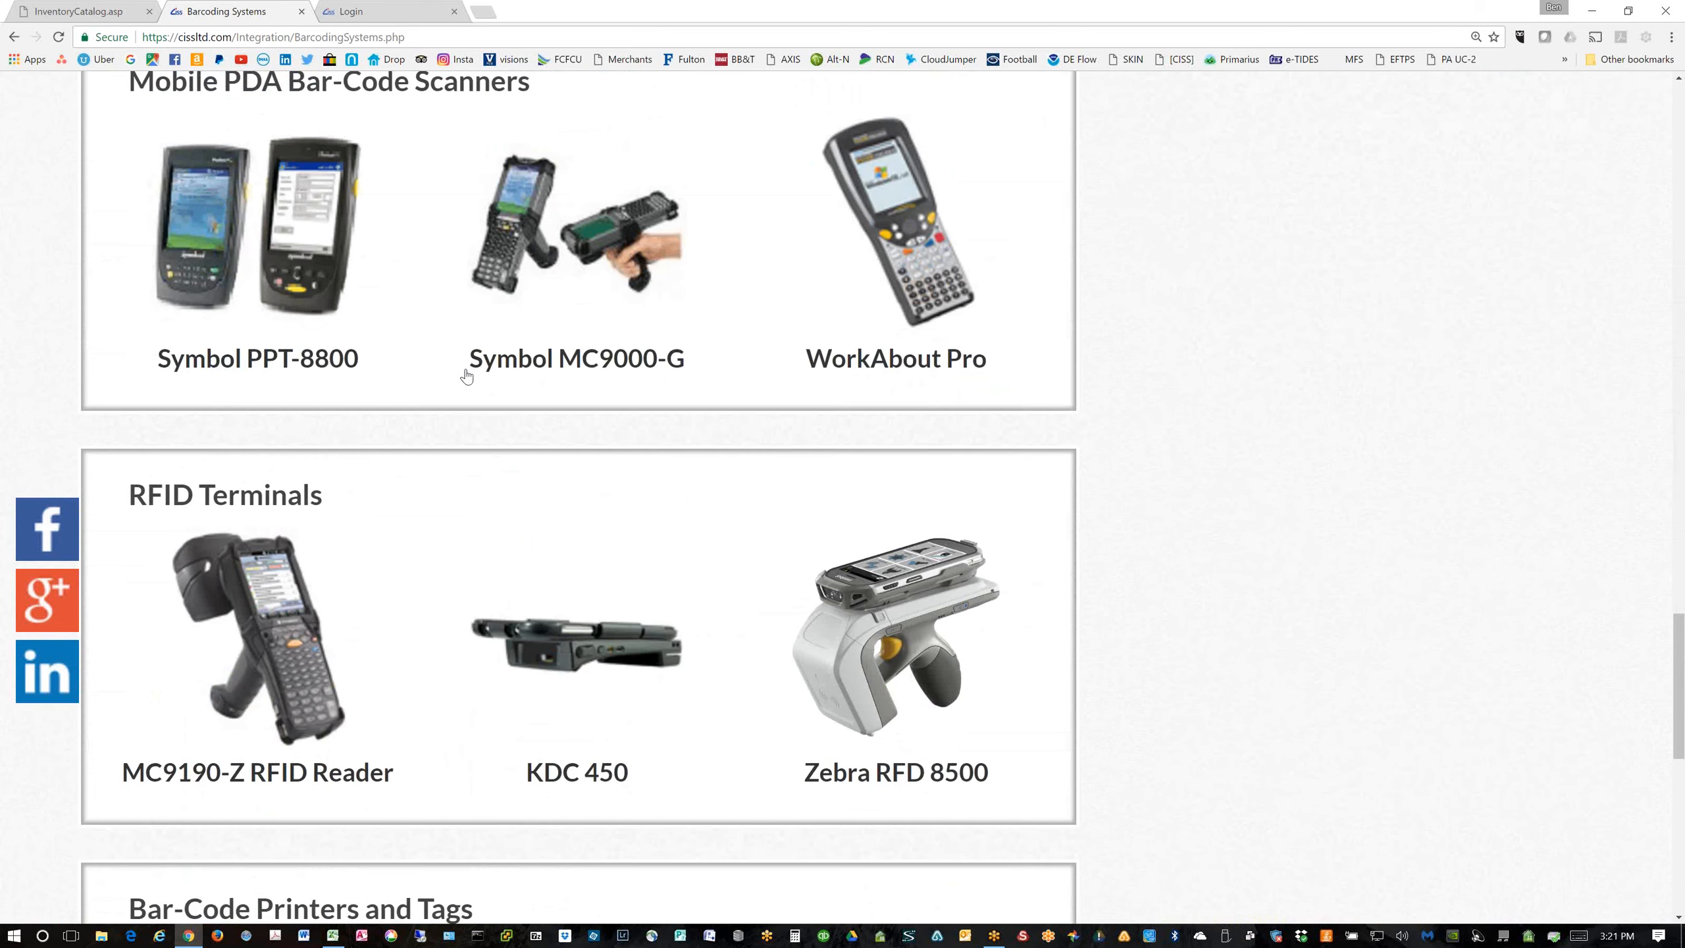
pyautogui.scroll(-2, 450, 400)
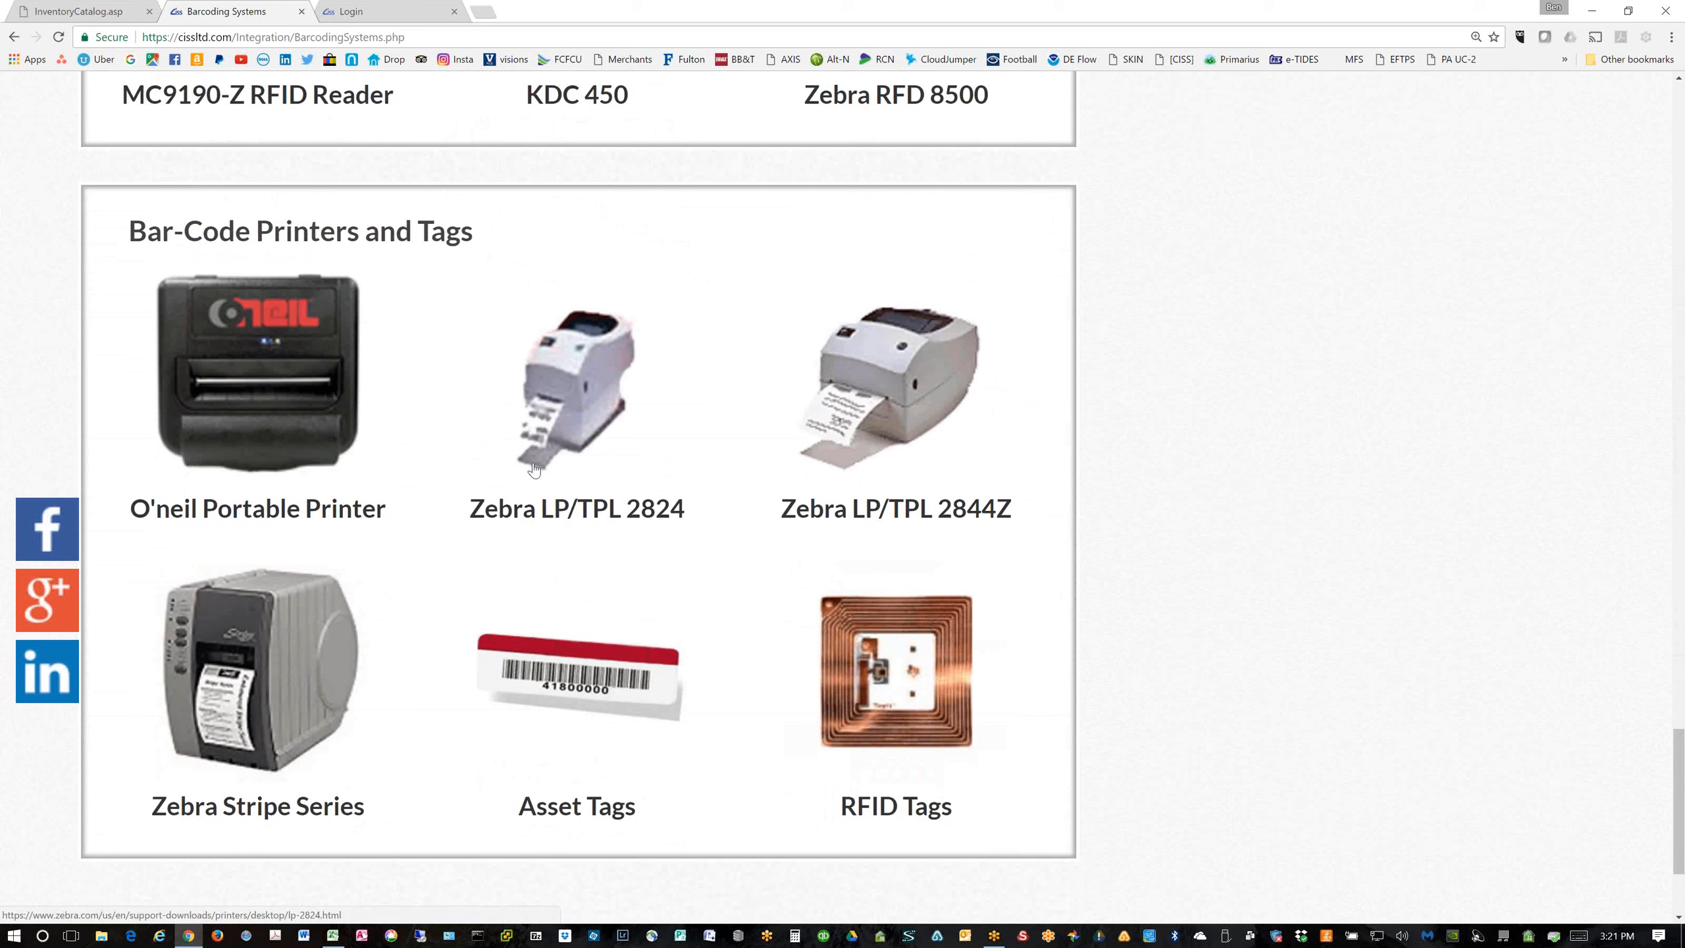
pyautogui.scroll(12, 556, 469)
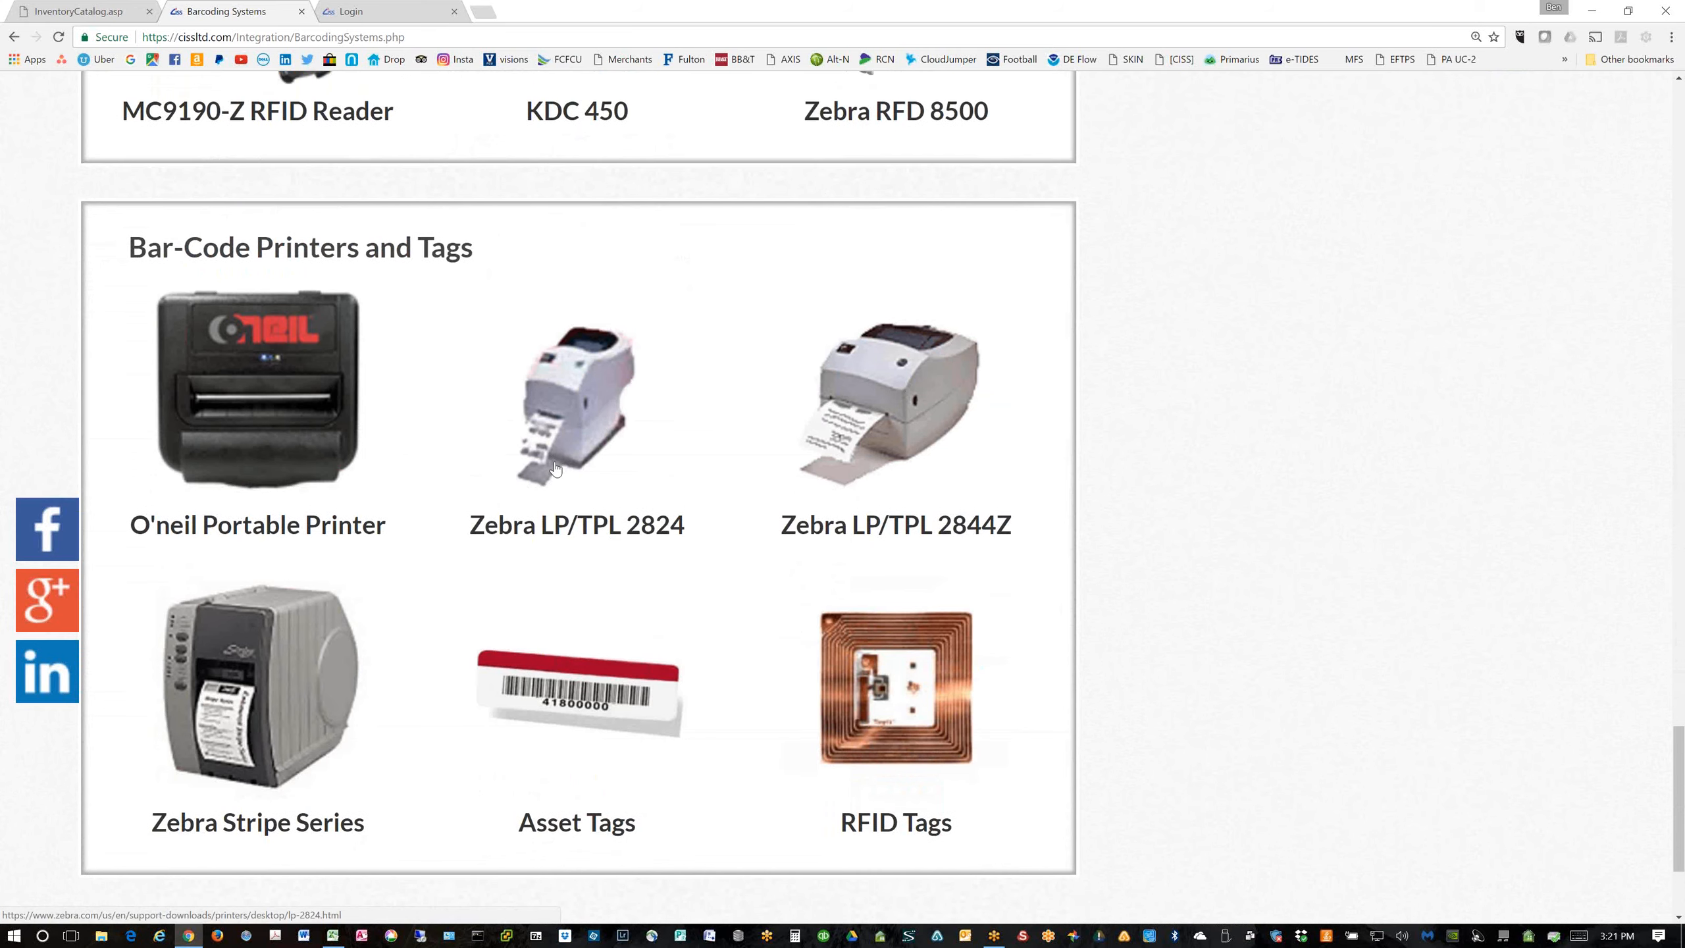
pyautogui.scroll(10, 556, 468)
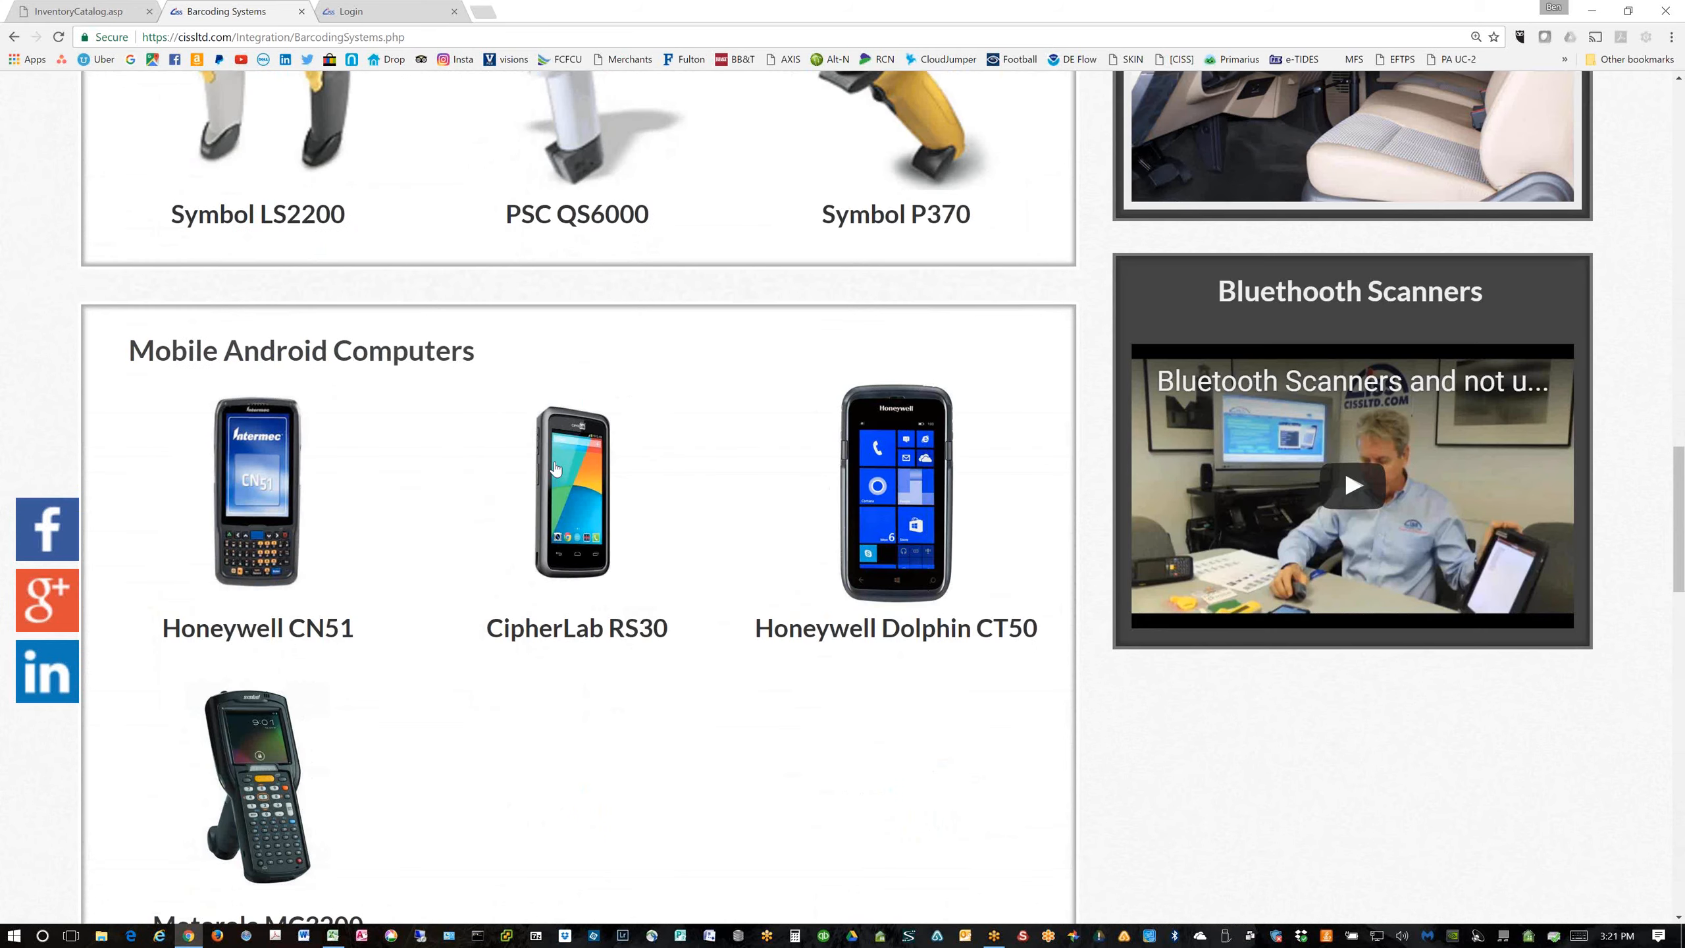
pyautogui.scroll(10, 556, 468)
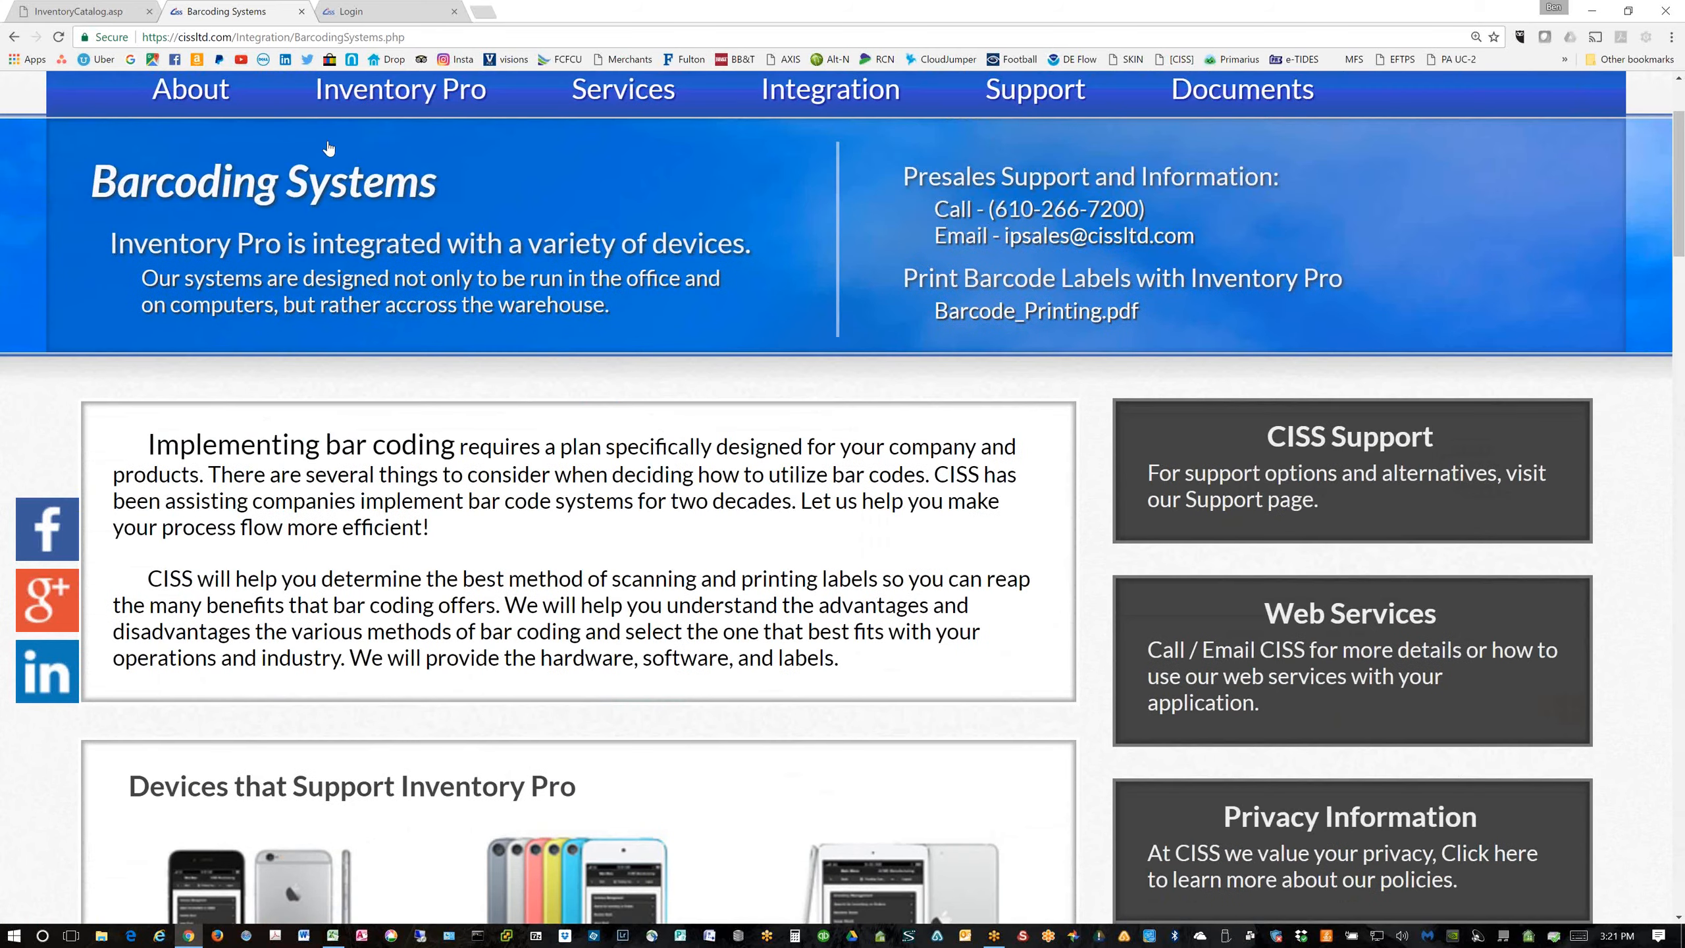
# Switch to the Inventory Pro Mobile login page and shrink the browser window to a narrow, mobile-like width beside the desktop
pyautogui.click(372, 15)
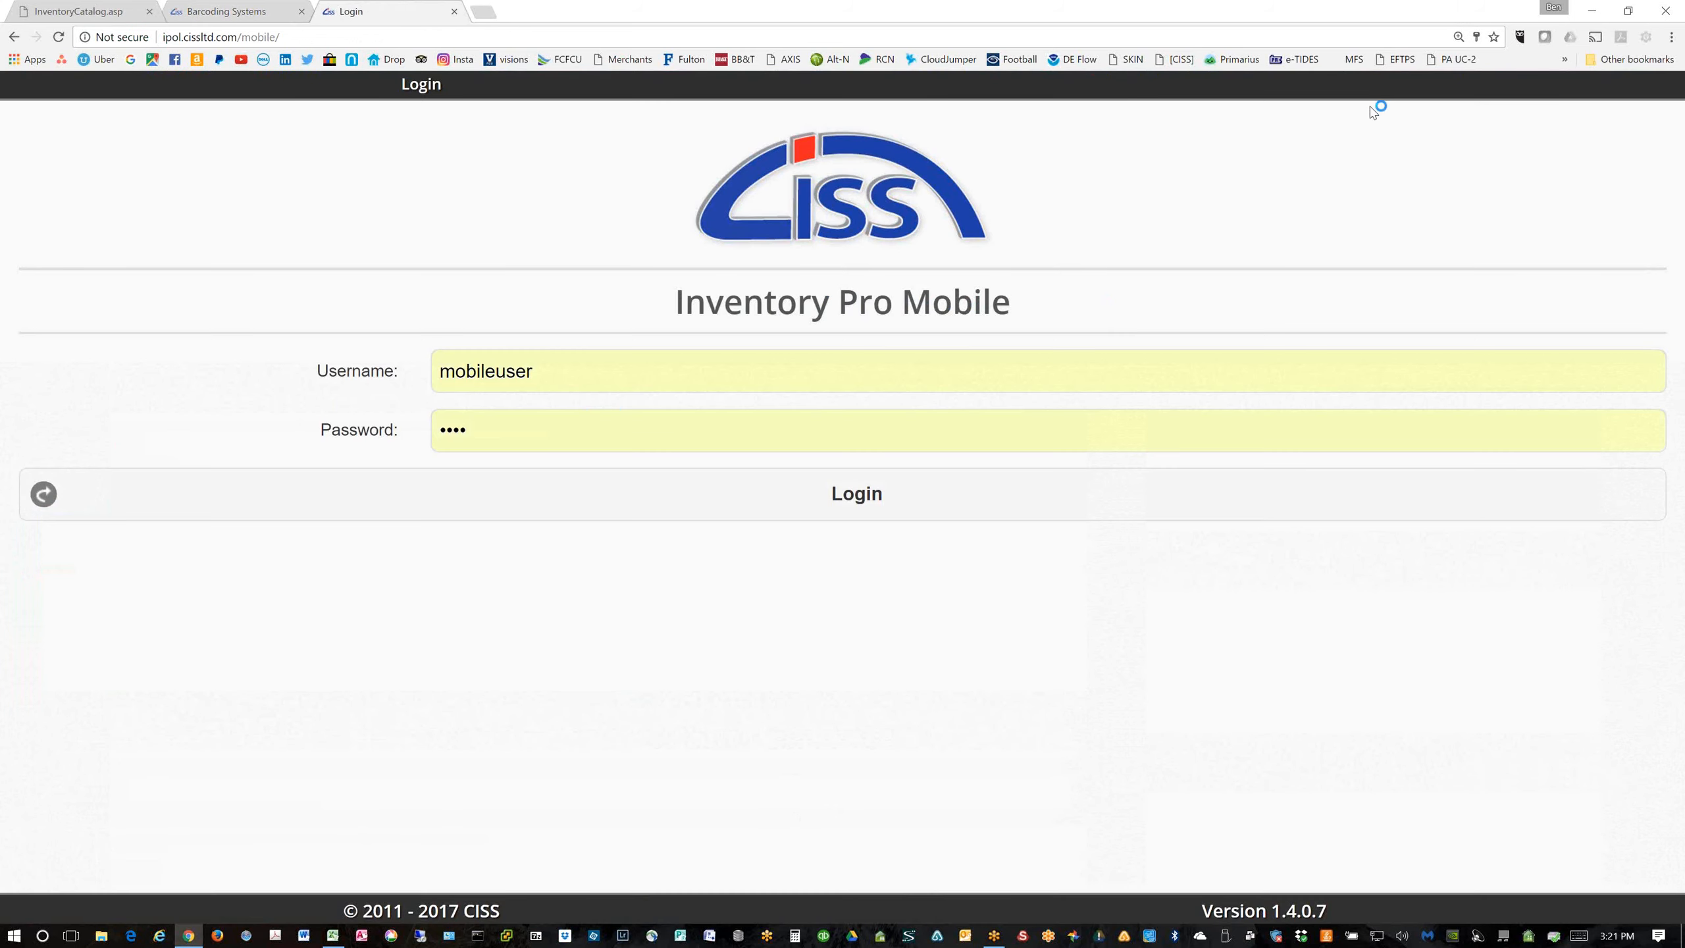
pyautogui.click(1626, 13)
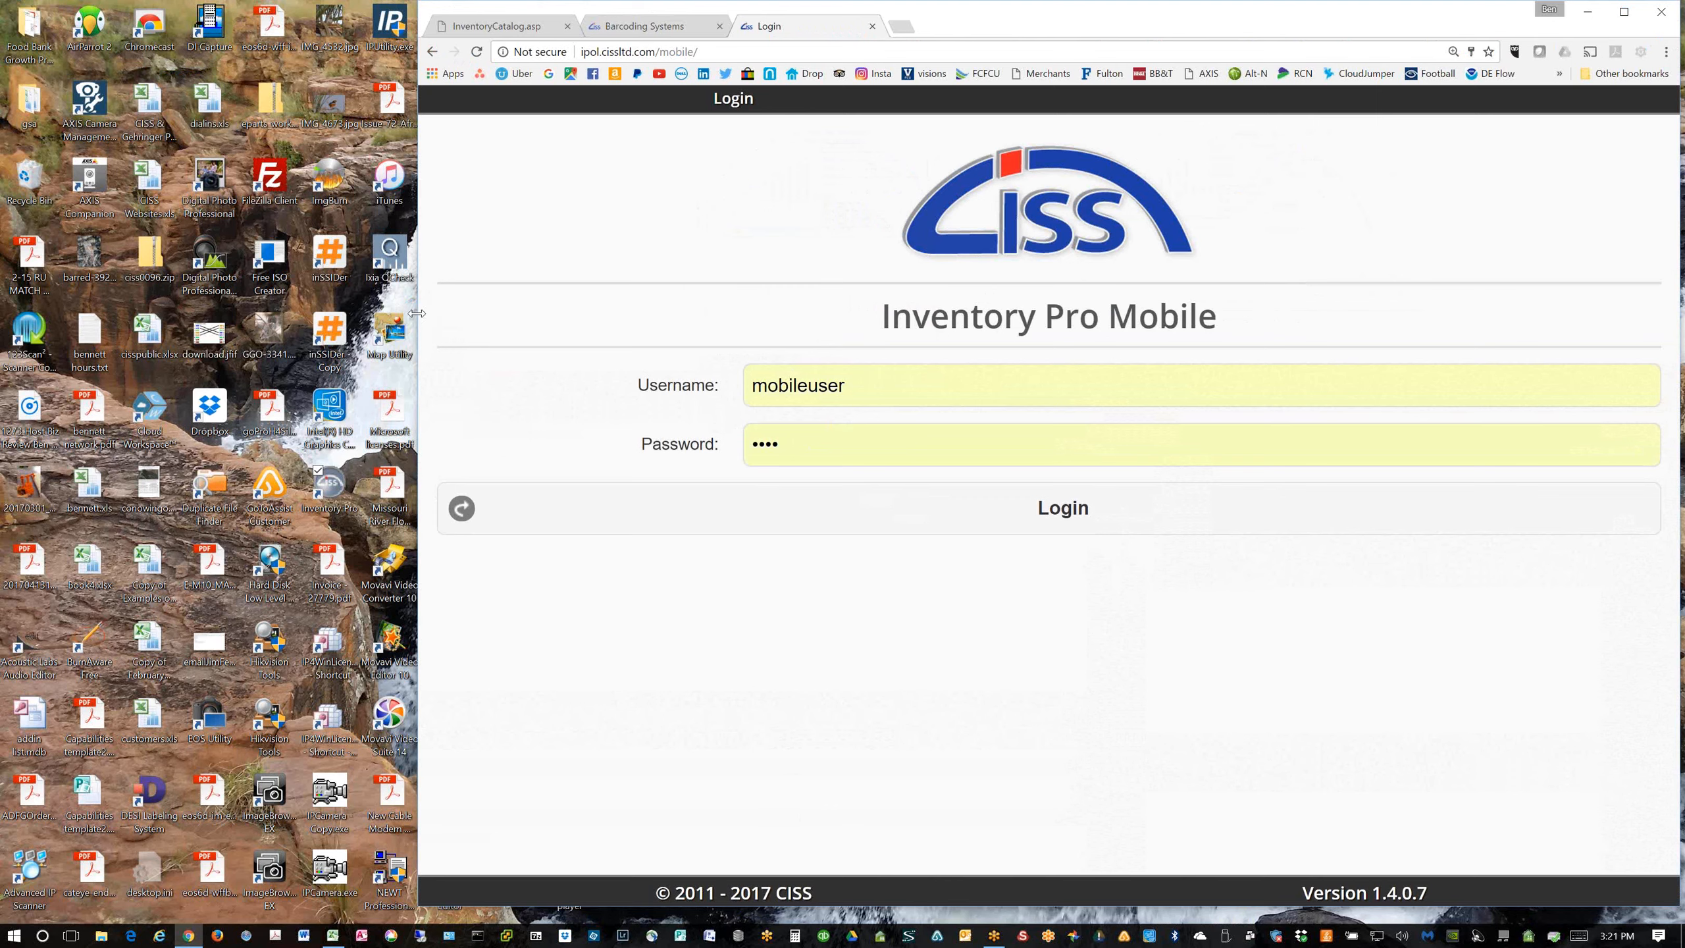
pyautogui.moveTo(417, 314); pyautogui.dragTo(869, 313)
pyautogui.moveTo(1288, 23); pyautogui.dragTo(658, 37)
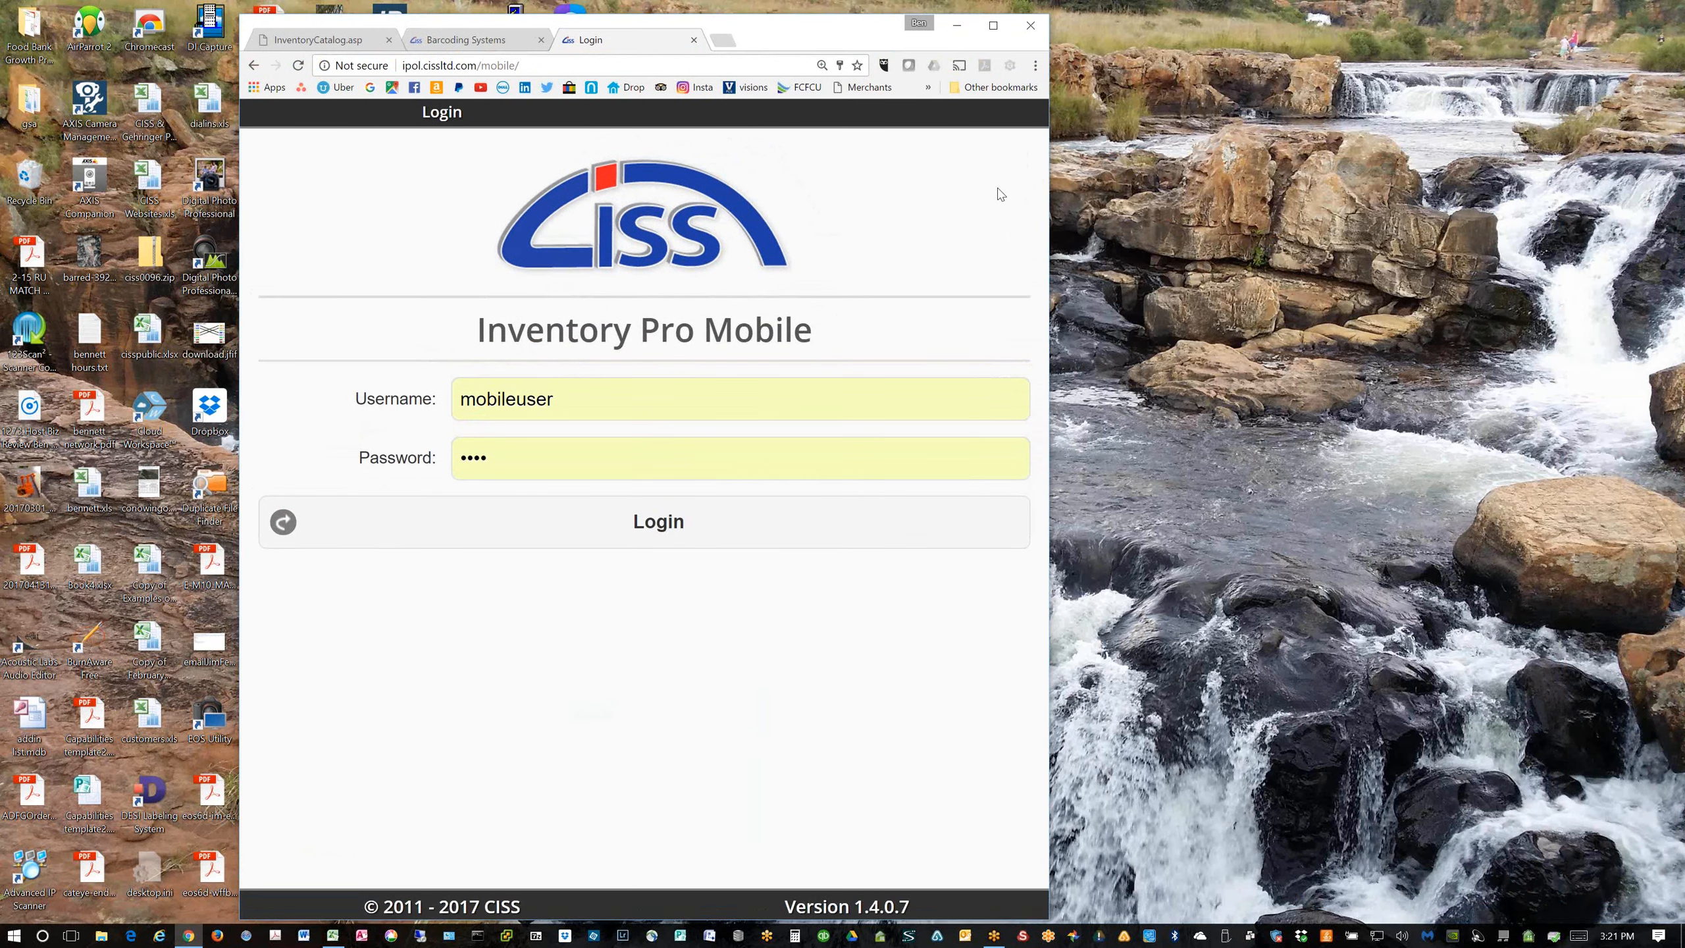
pyautogui.moveTo(1049, 309); pyautogui.dragTo(935, 298)
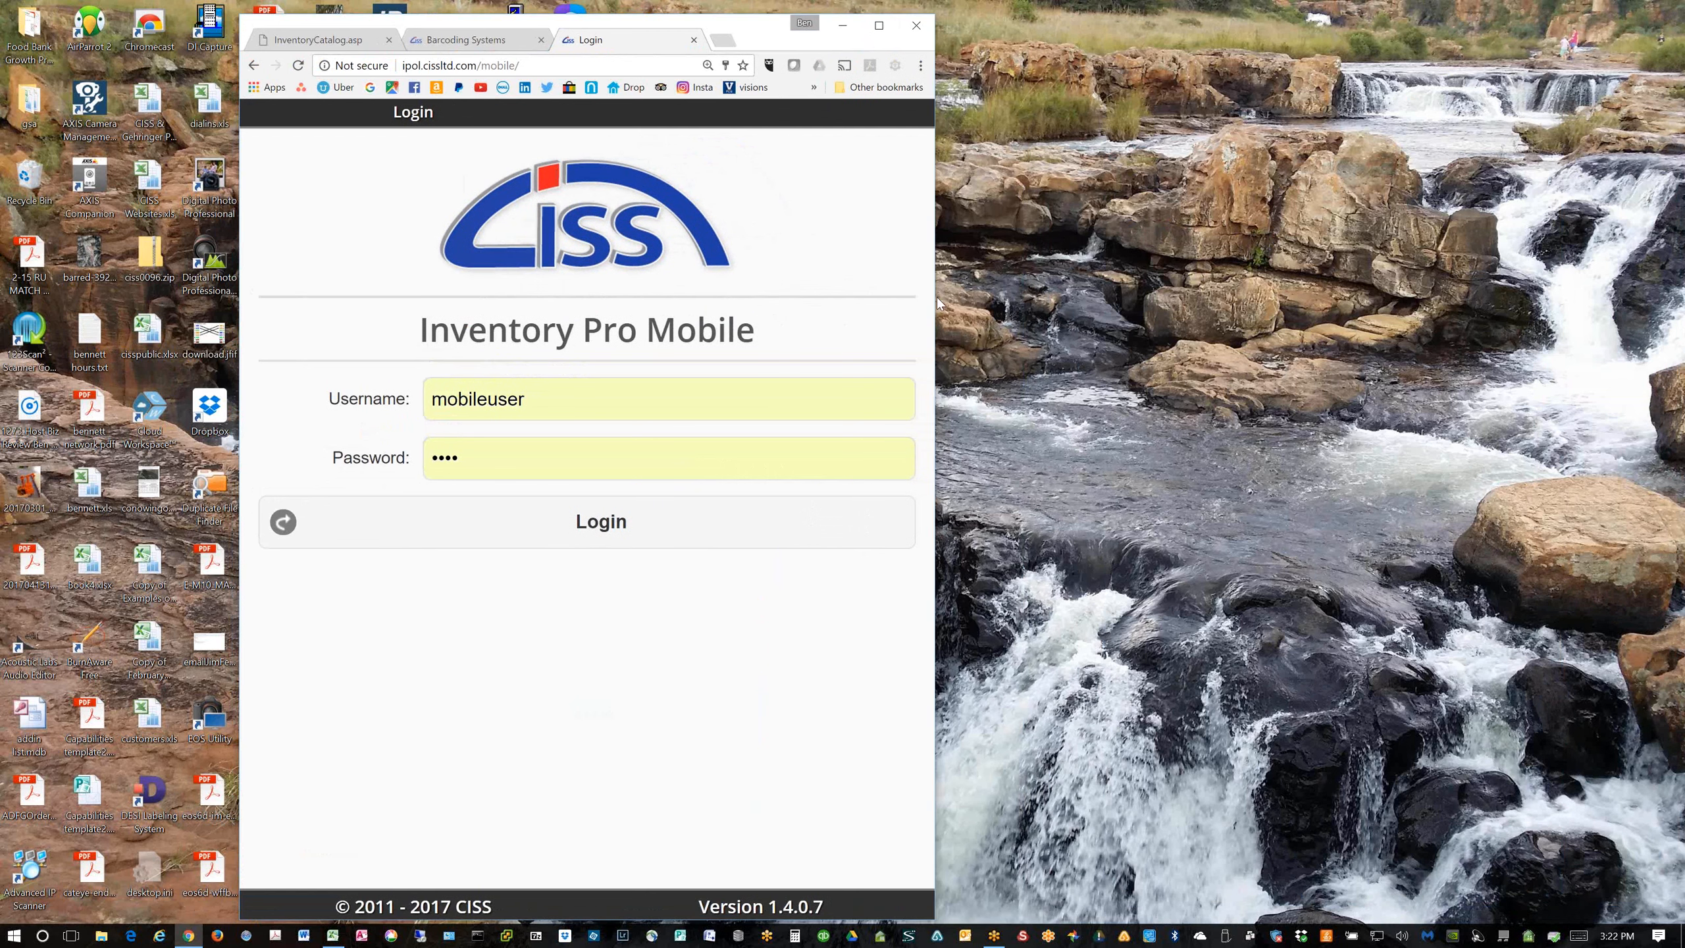
# Log in to Inventory Pro Mobile with the prefilled credentials and open the main menu for the ACME Manufacturing warehouse
pyautogui.click(595, 527)
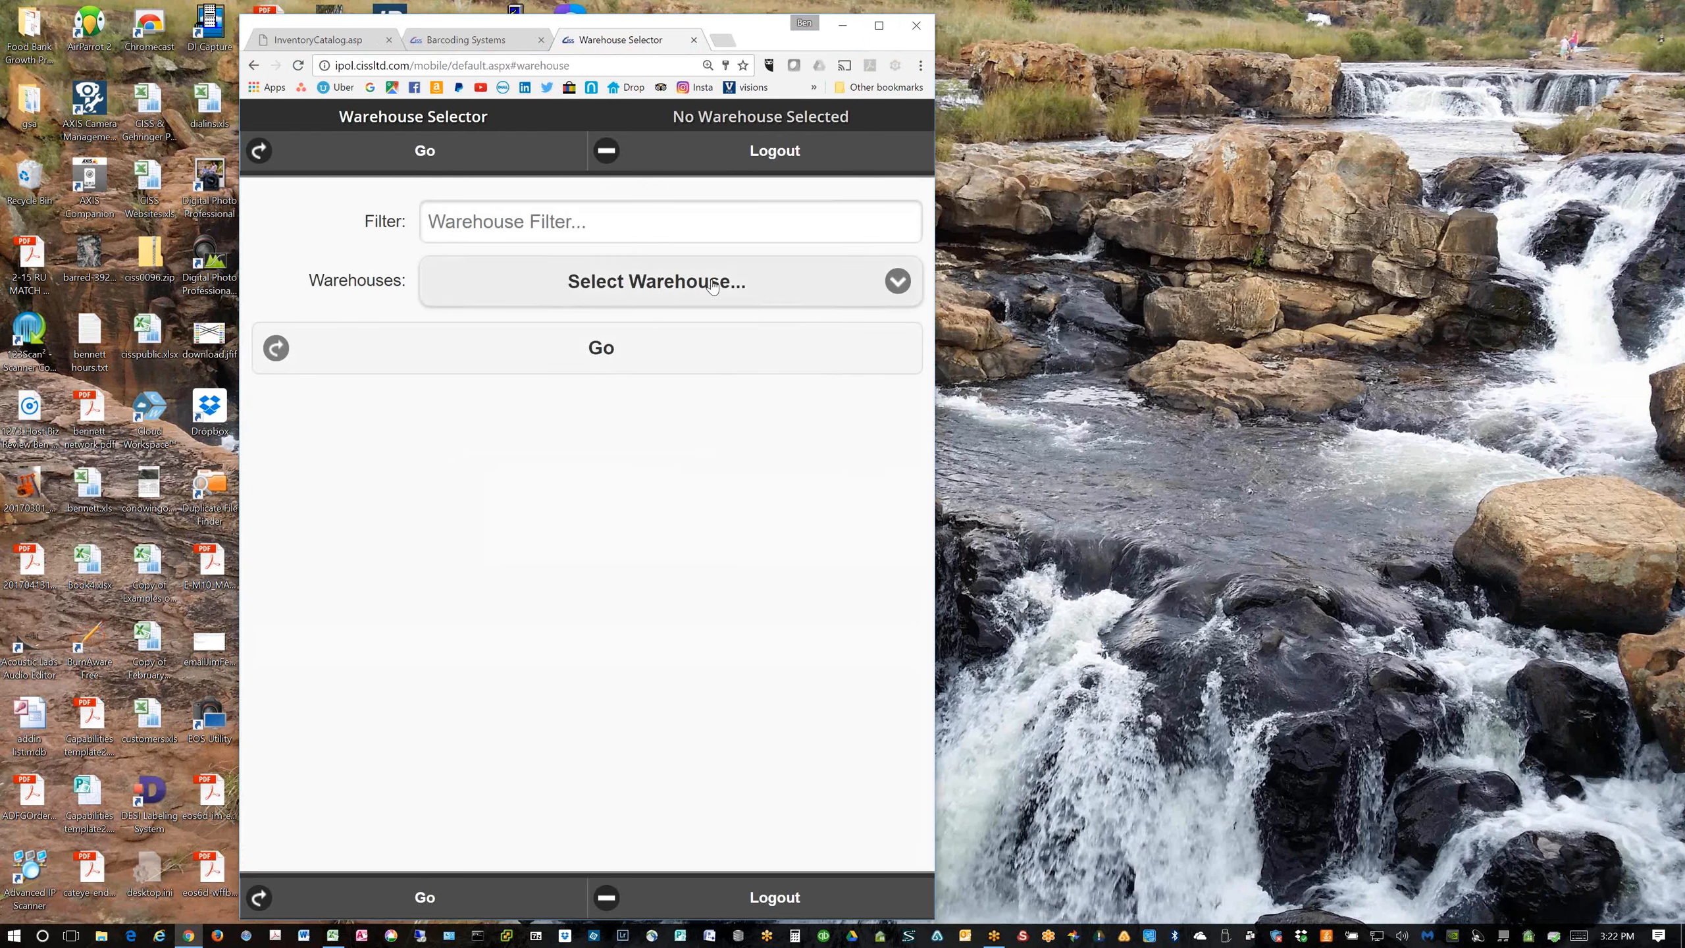
pyautogui.click(712, 286)
pyautogui.click(521, 344)
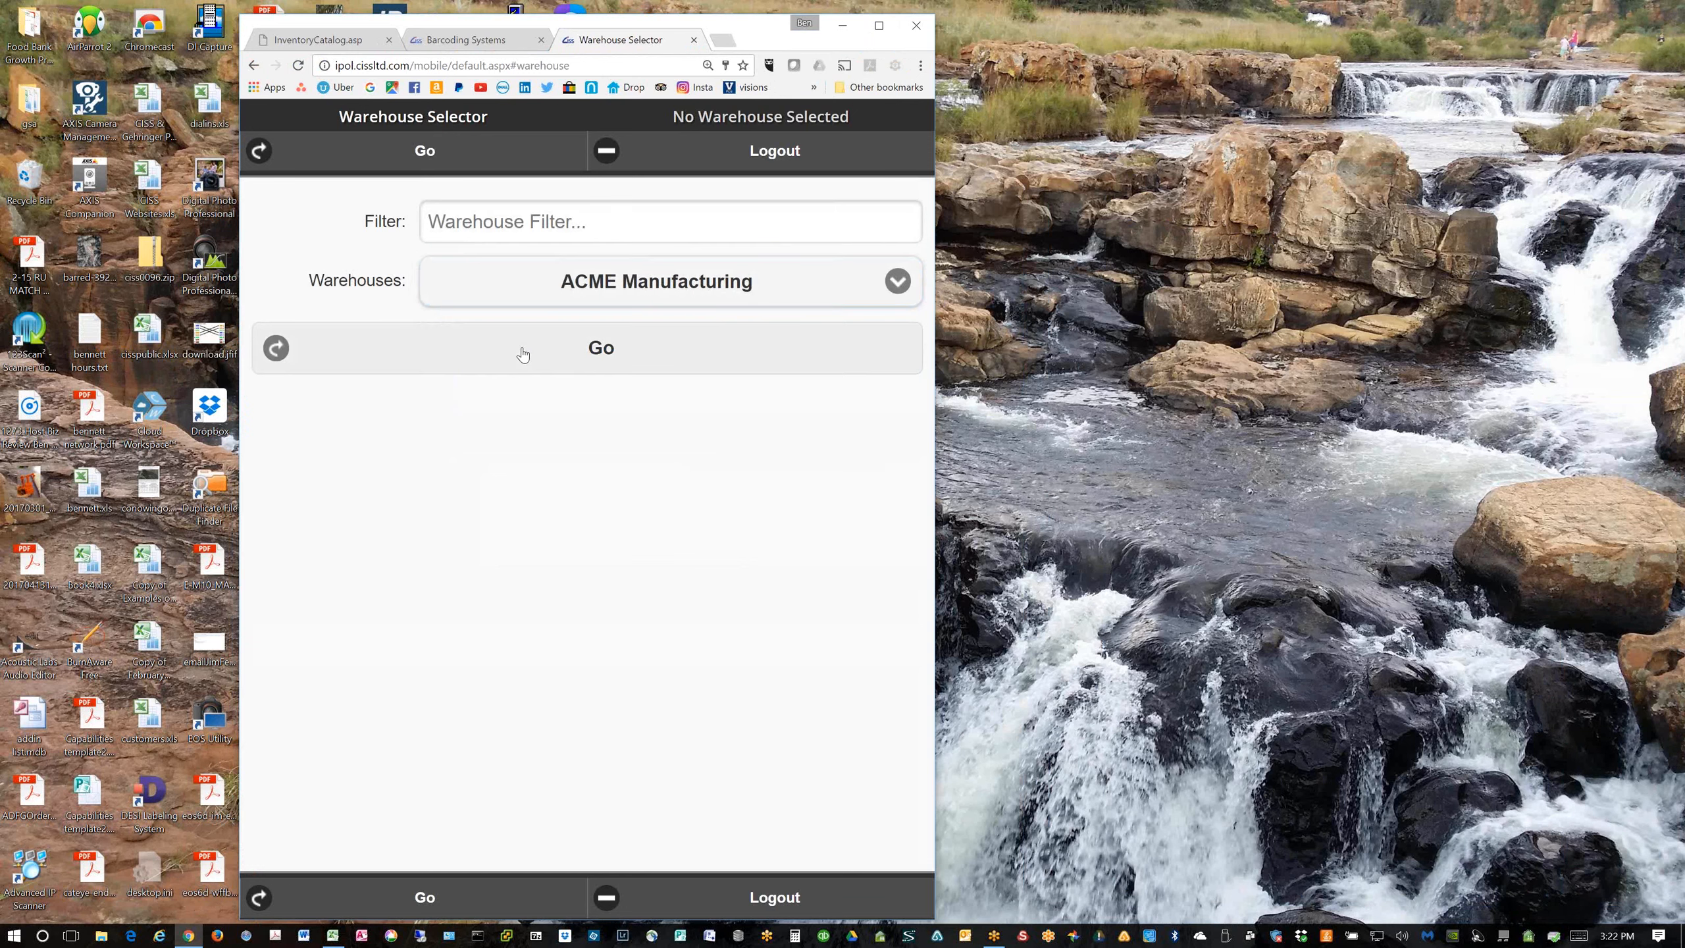
pyautogui.click(601, 364)
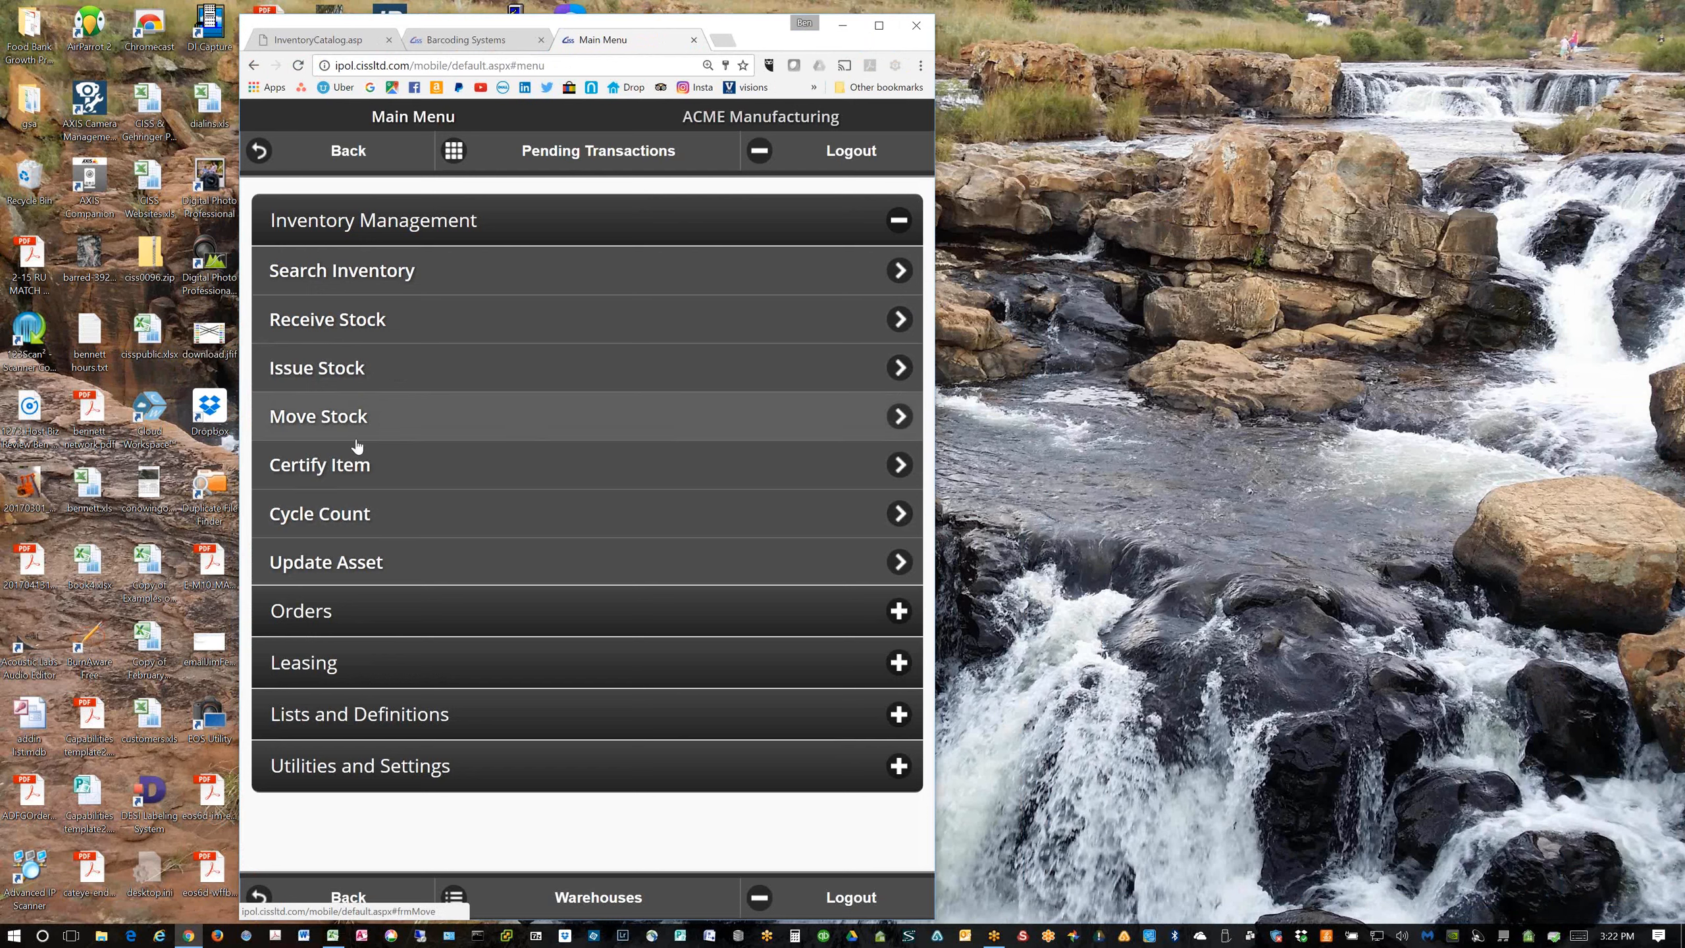
# Return from the generated inventory catalog to its sorting options page in the online version and widen the browser window
pyautogui.click(300, 44)
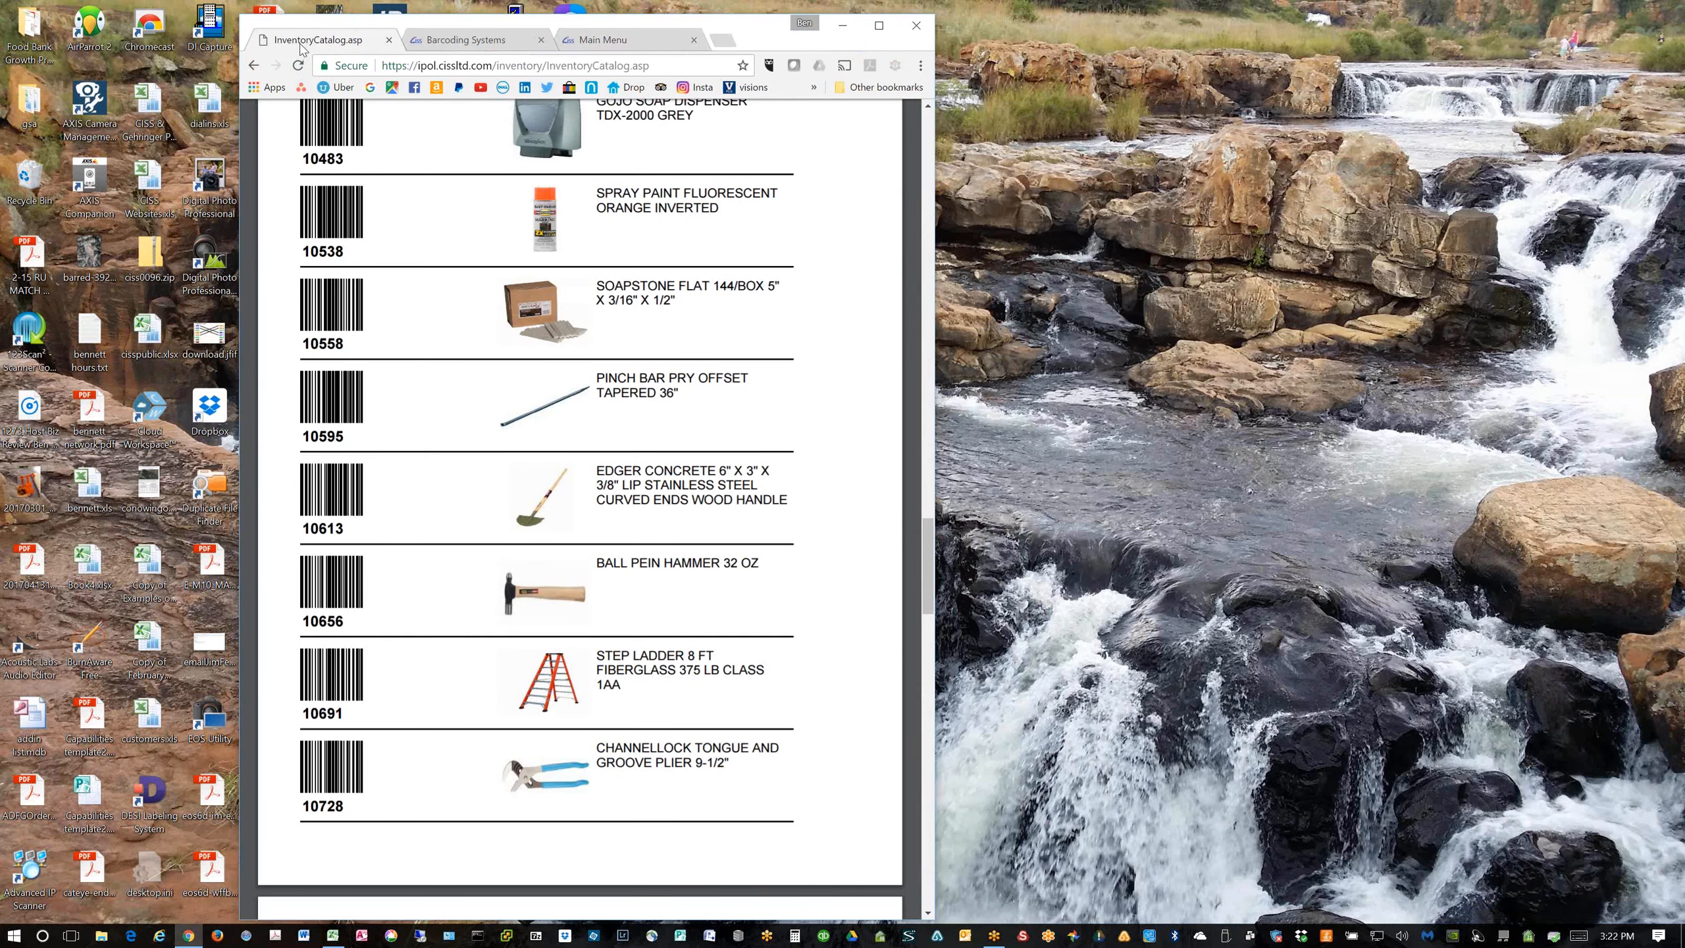
pyautogui.click(254, 65)
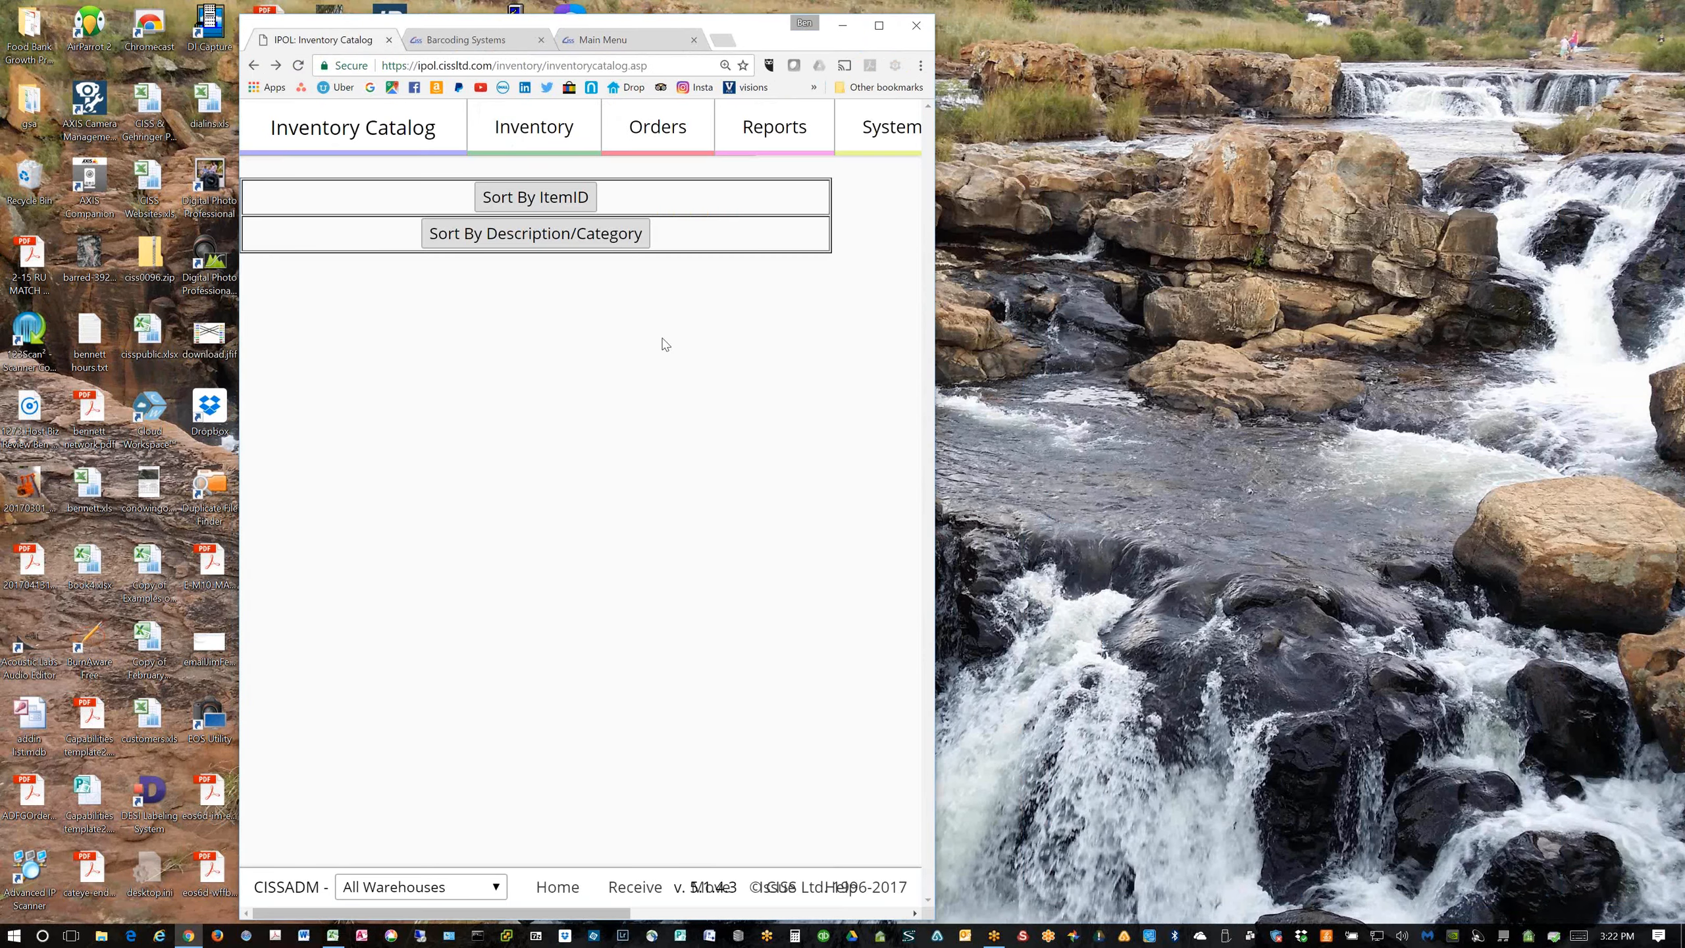
pyautogui.moveTo(934, 417); pyautogui.dragTo(1564, 439)
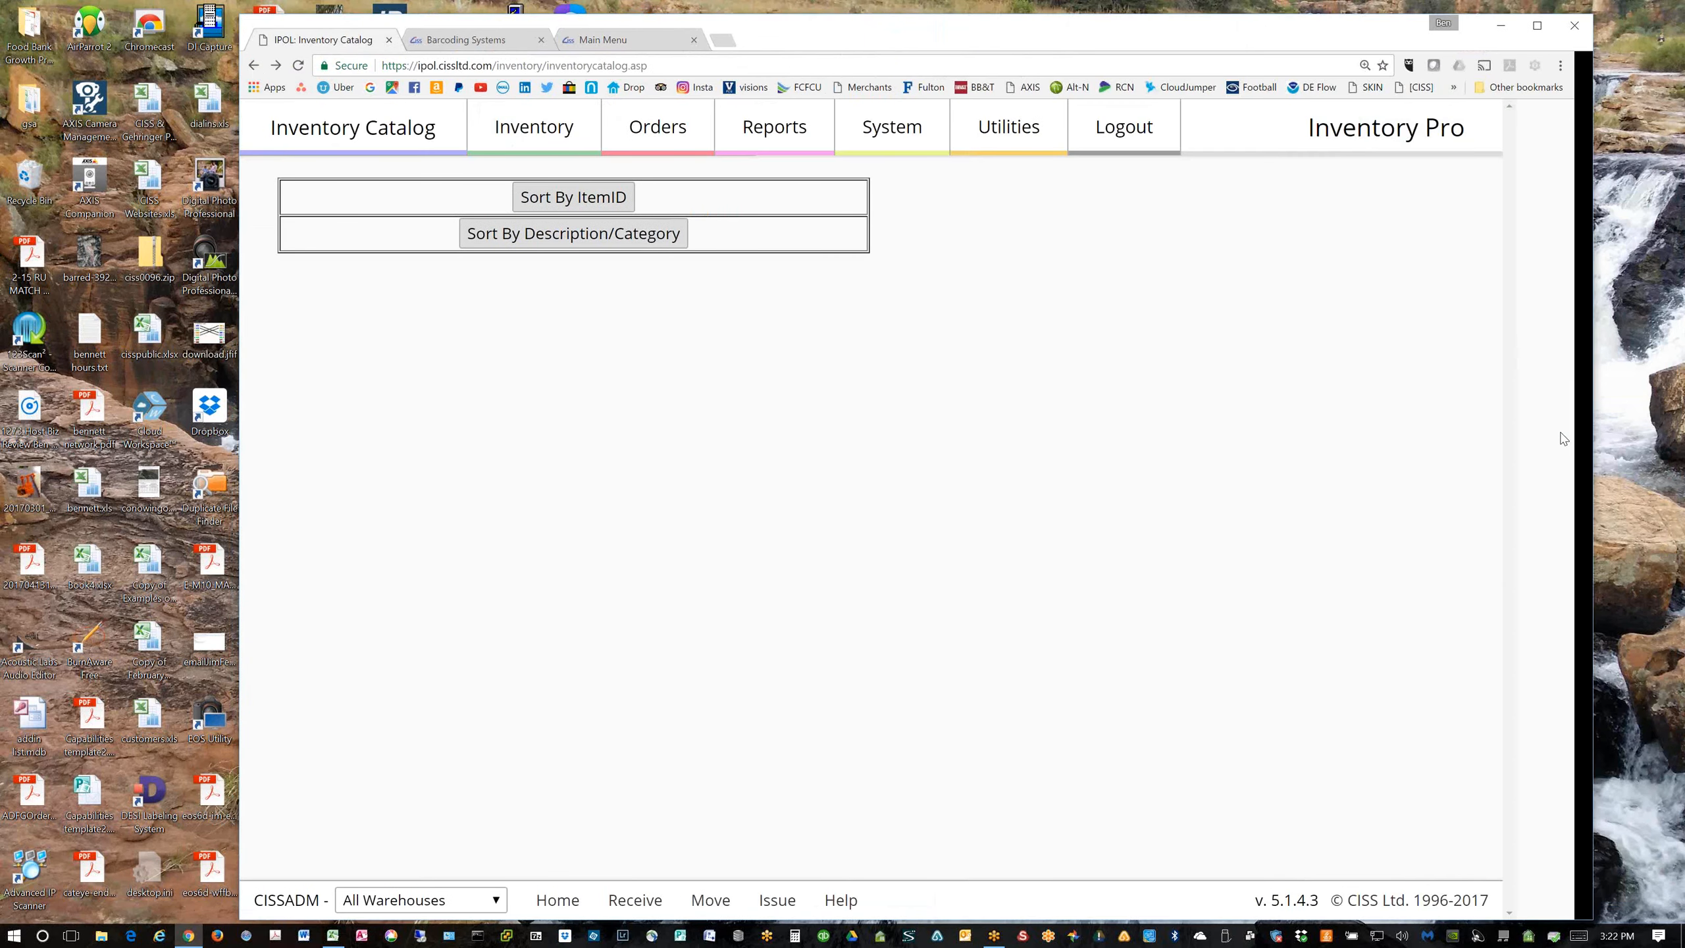
# View the order functions, and open the re-order points of item 00251 from the Item Master List
pyautogui.click(656, 140)
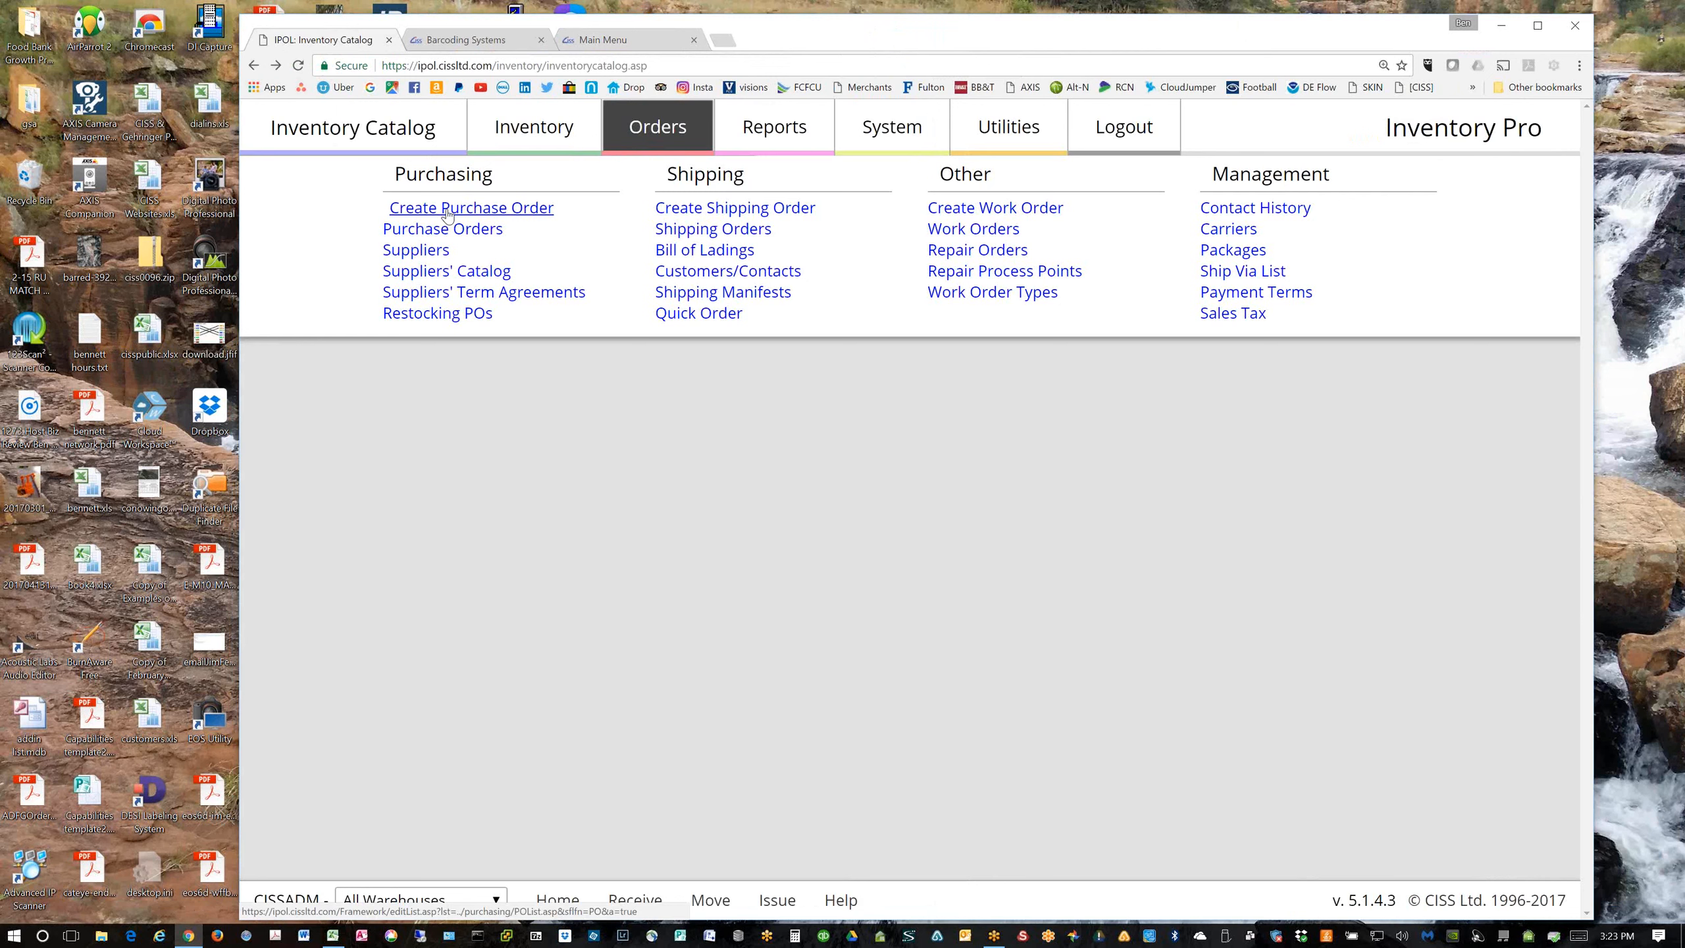
pyautogui.click(518, 134)
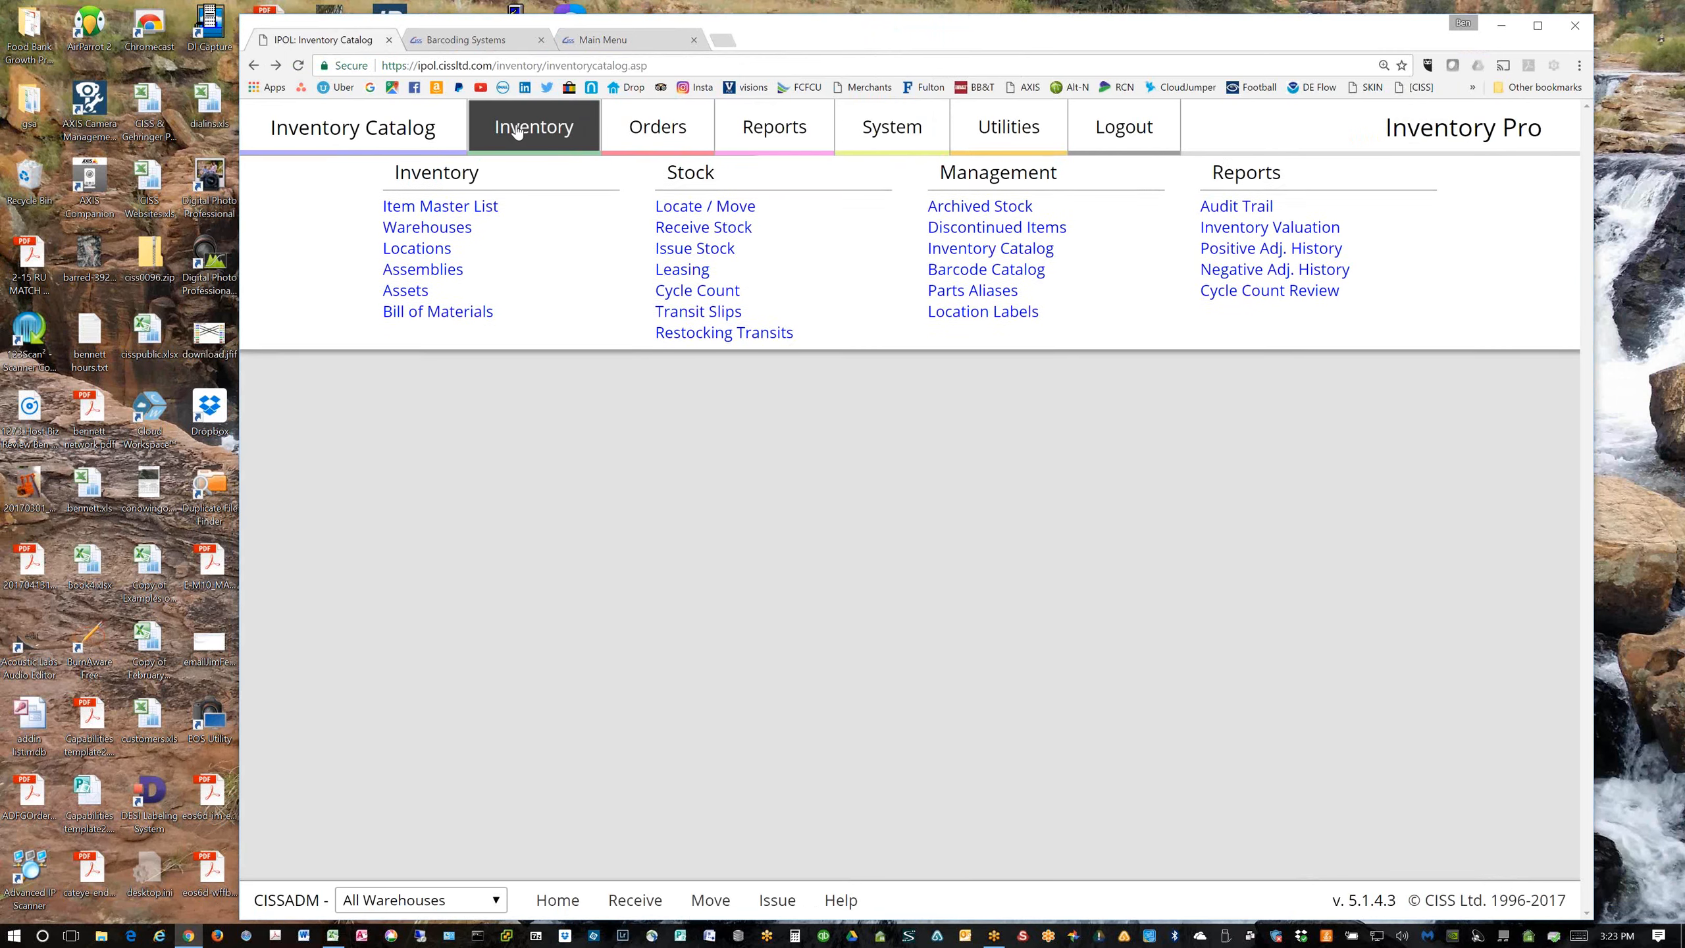
pyautogui.click(425, 209)
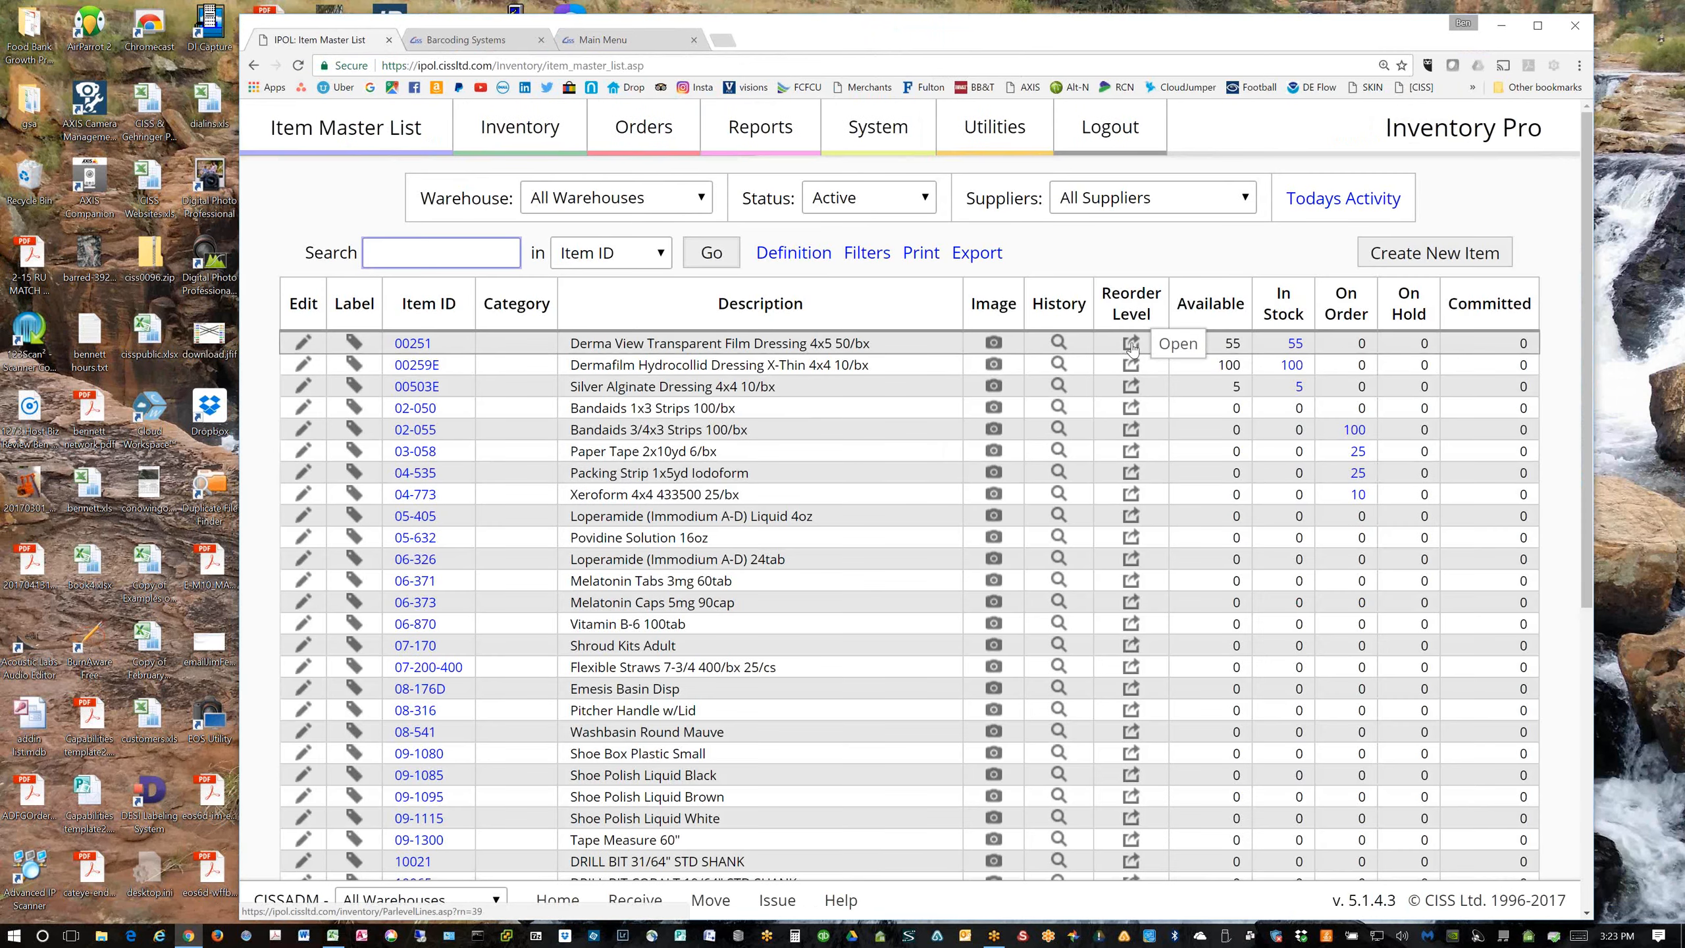
pyautogui.click(1131, 346)
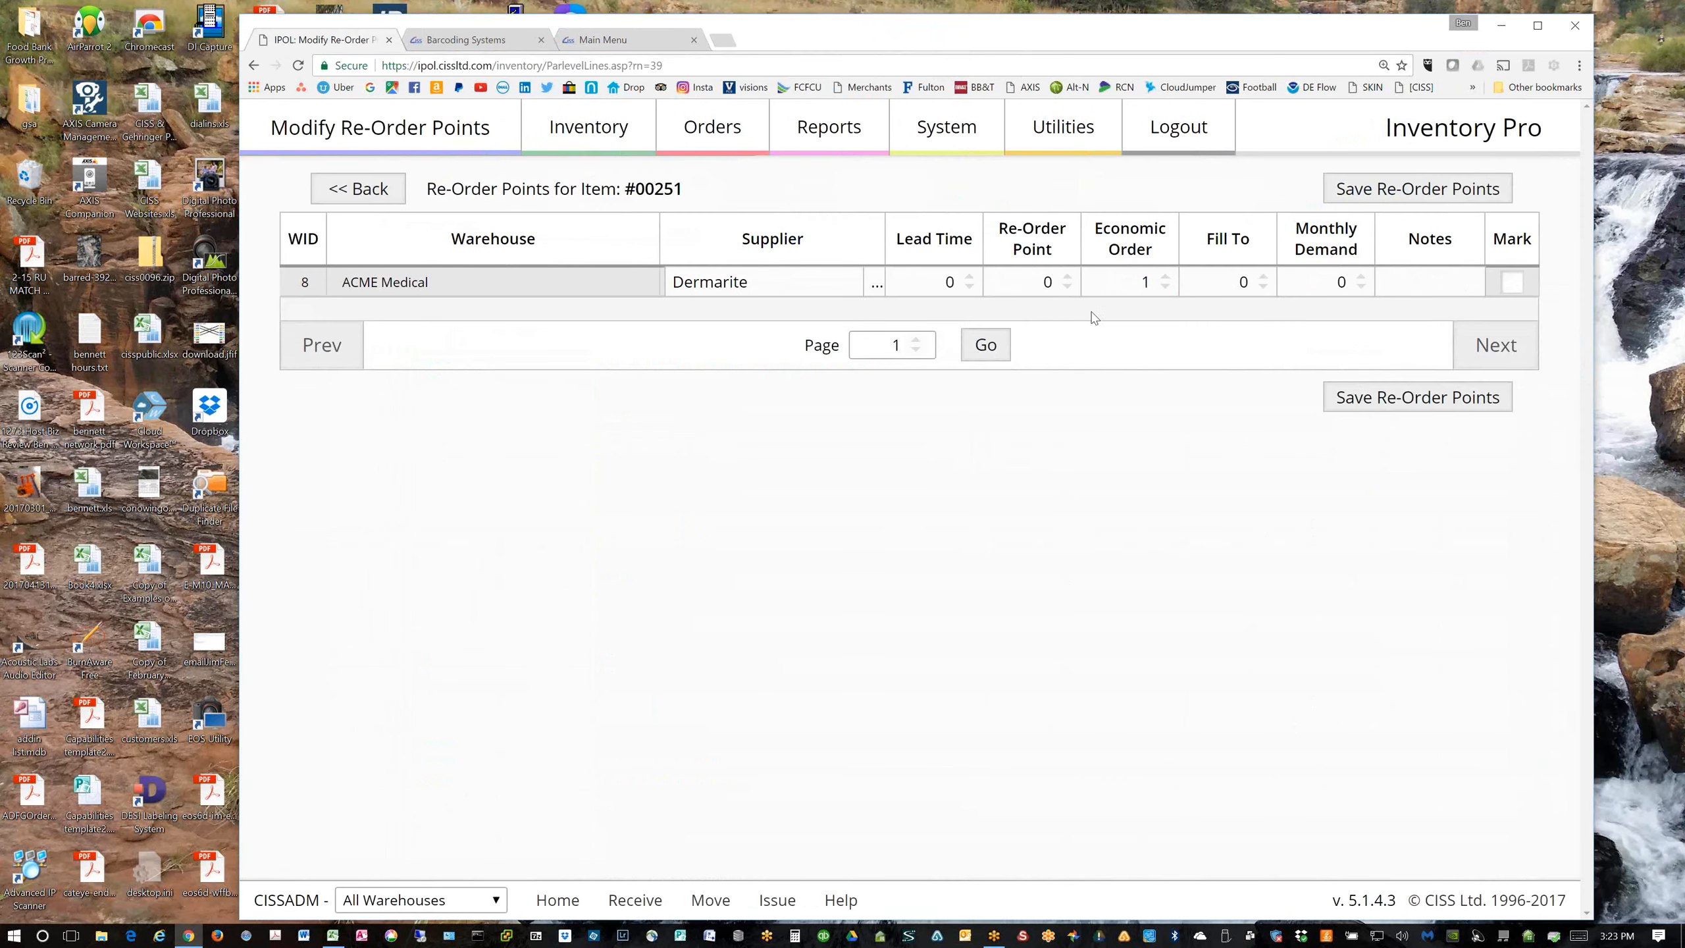
# Set item 00251's re-order point to 10, economic order to 3 and fill-to level to 20, and save the re-order points
pyautogui.click(1045, 282)
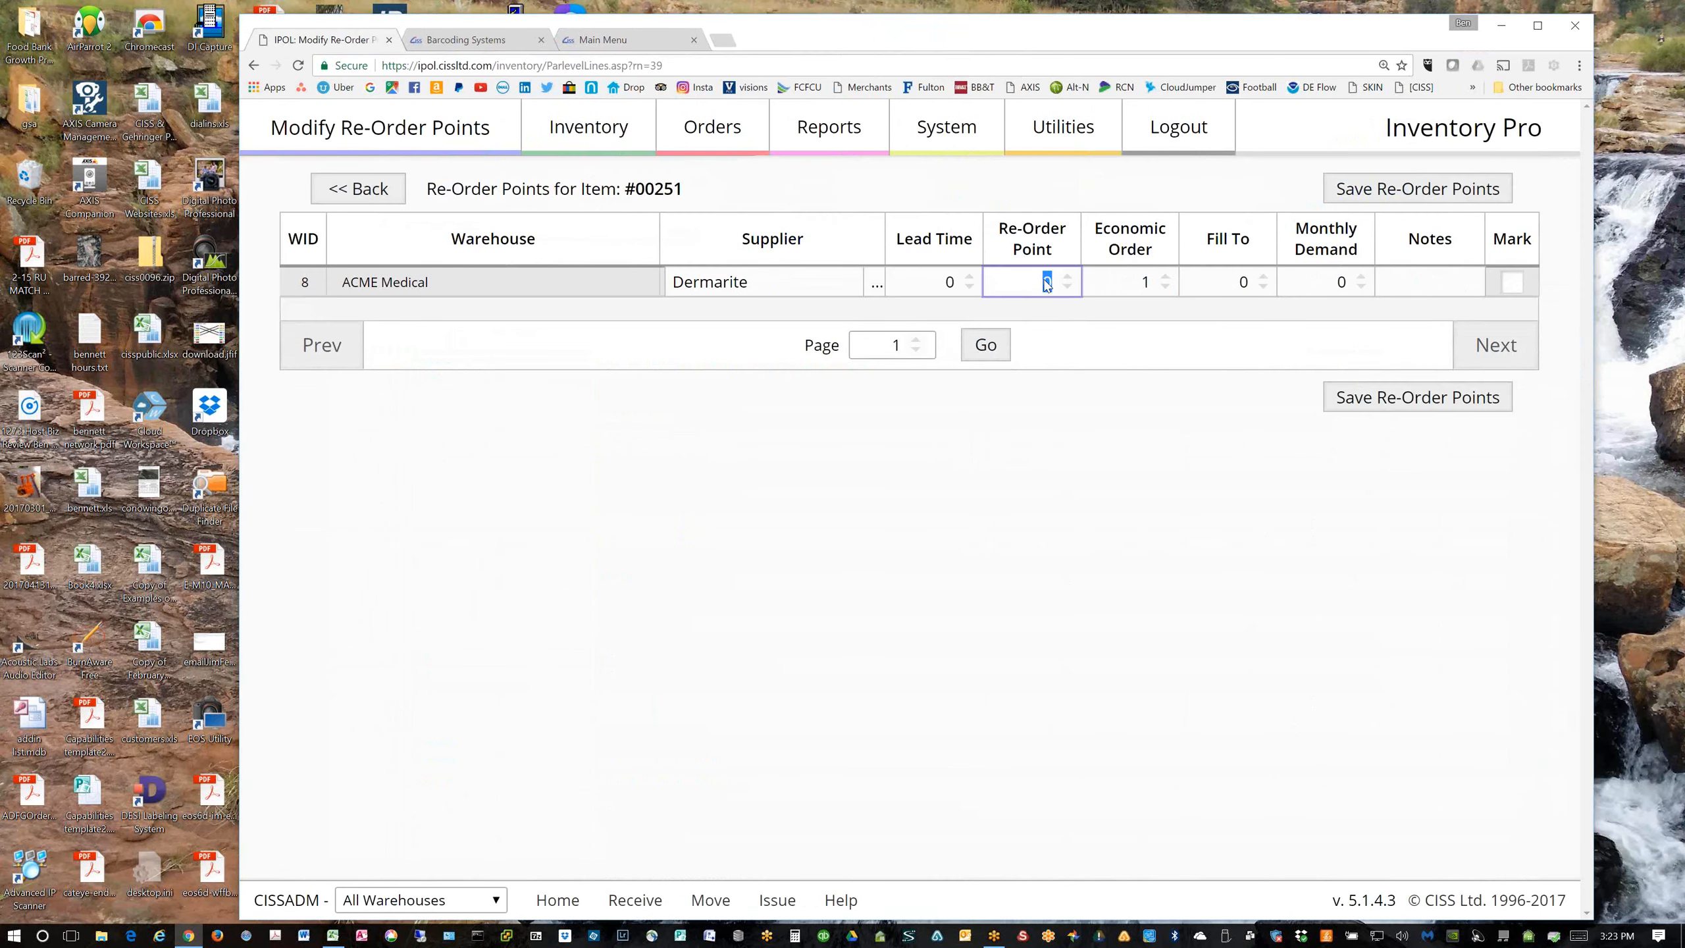
pyautogui.click(1070, 276)
pyautogui.click(1070, 276)
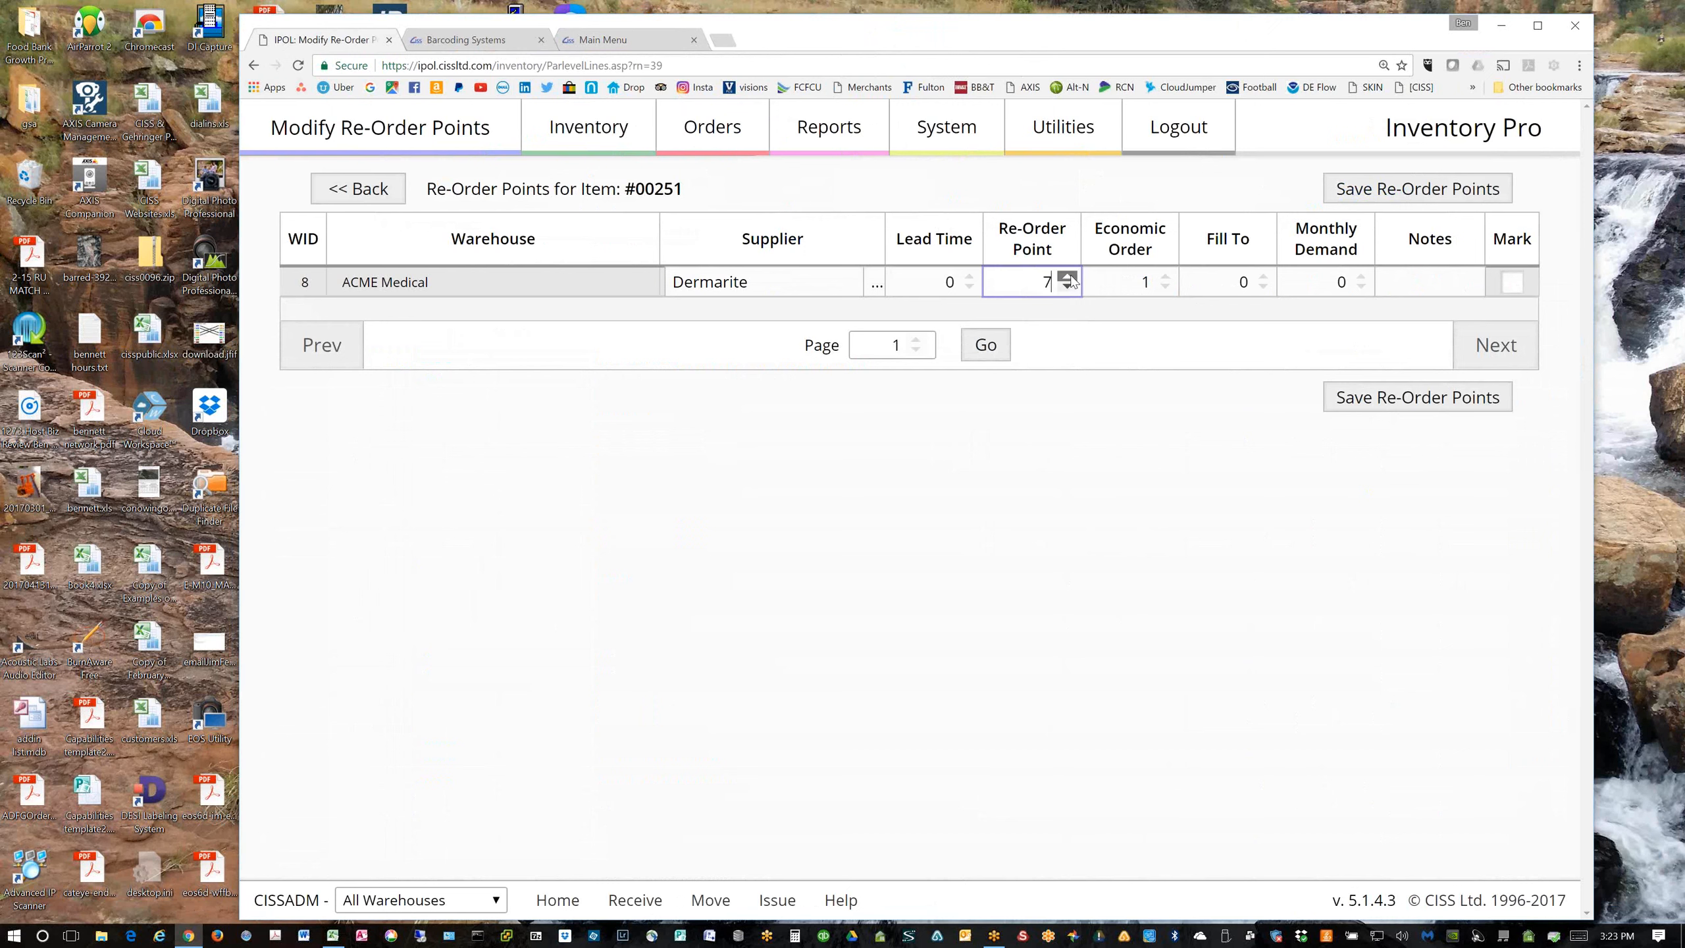
pyautogui.click(1166, 277)
pyautogui.click(1165, 278)
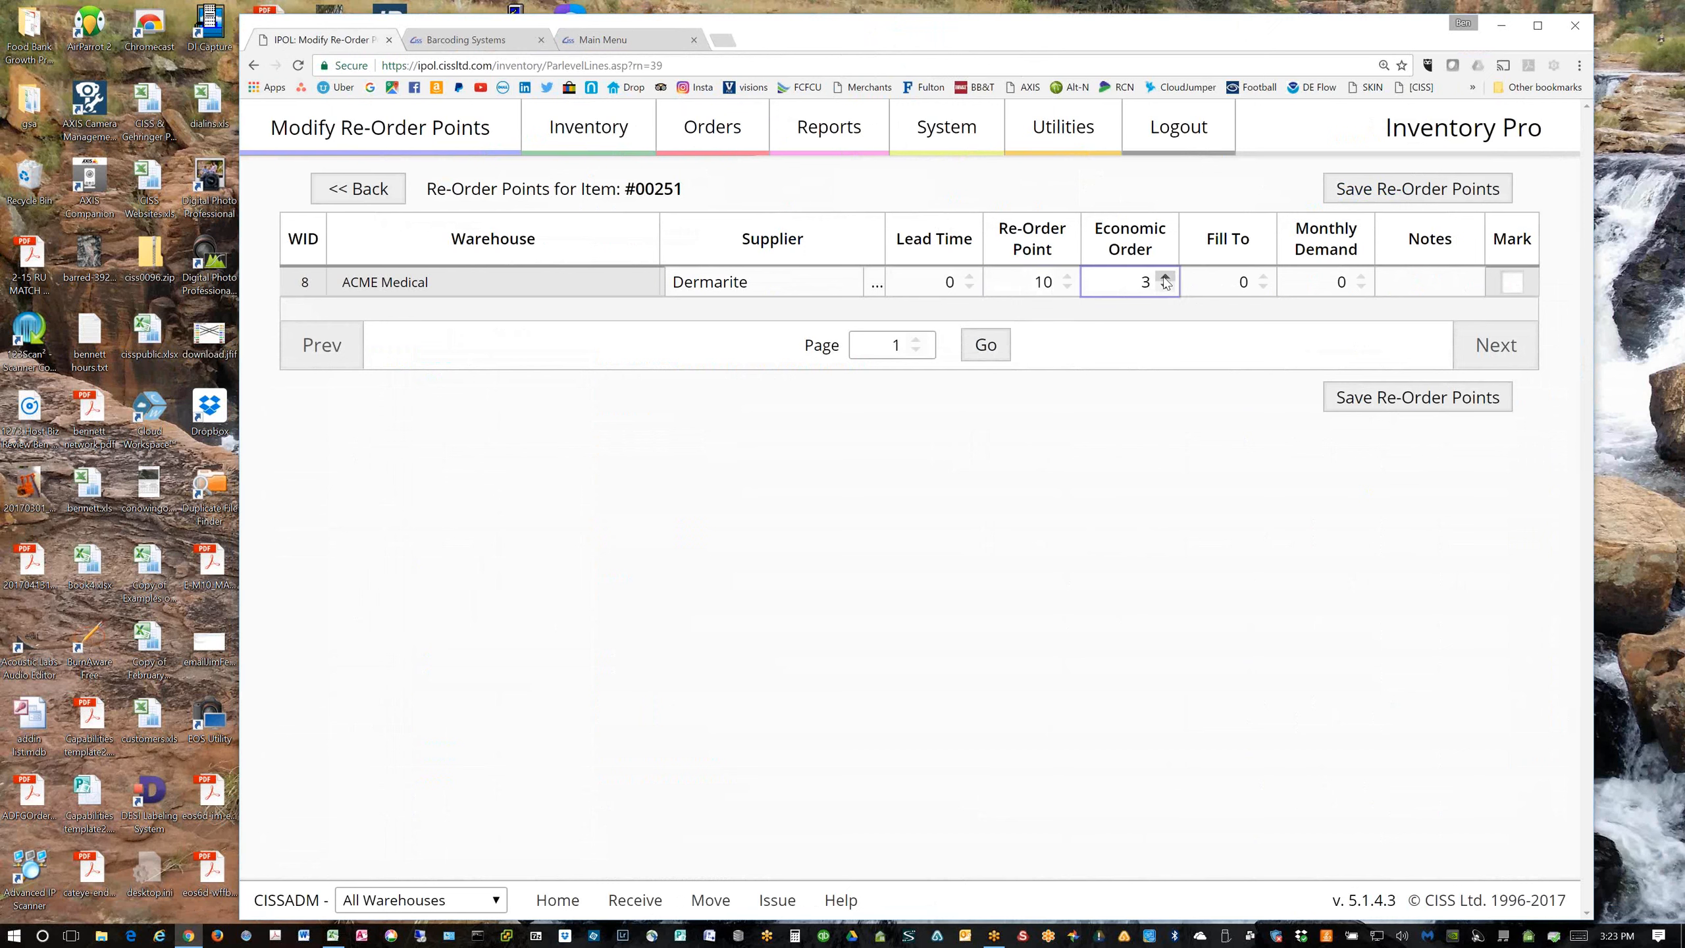
pyautogui.click(1263, 278)
pyautogui.click(1264, 278)
pyautogui.click(1263, 277)
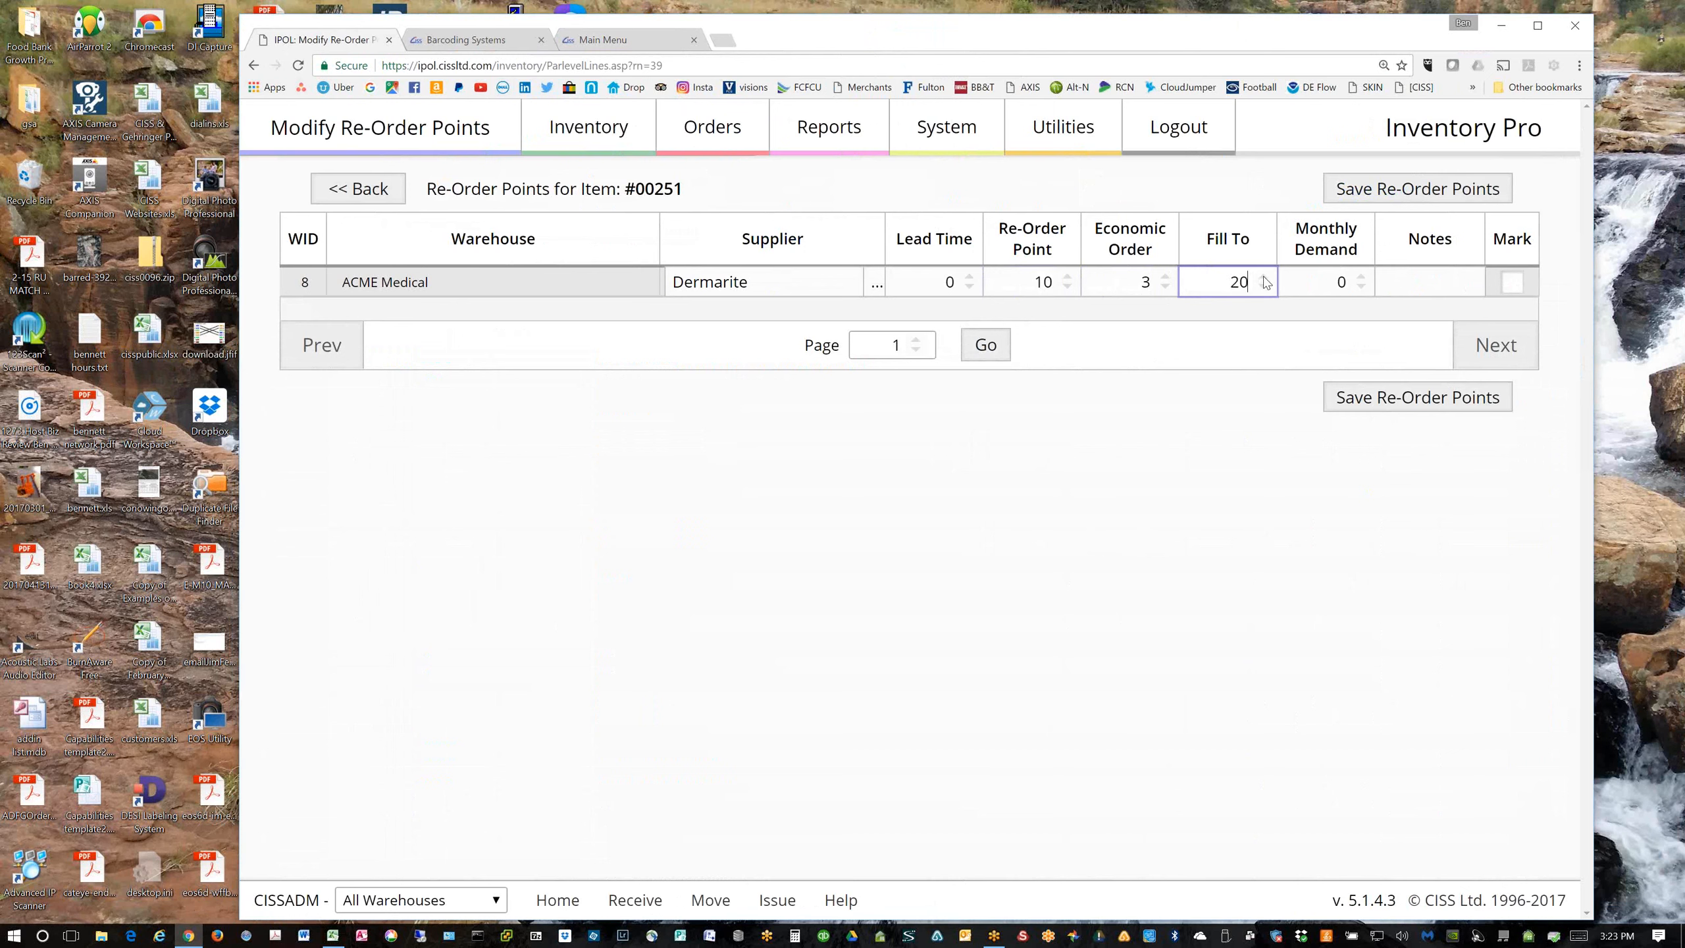
pyautogui.click(1368, 192)
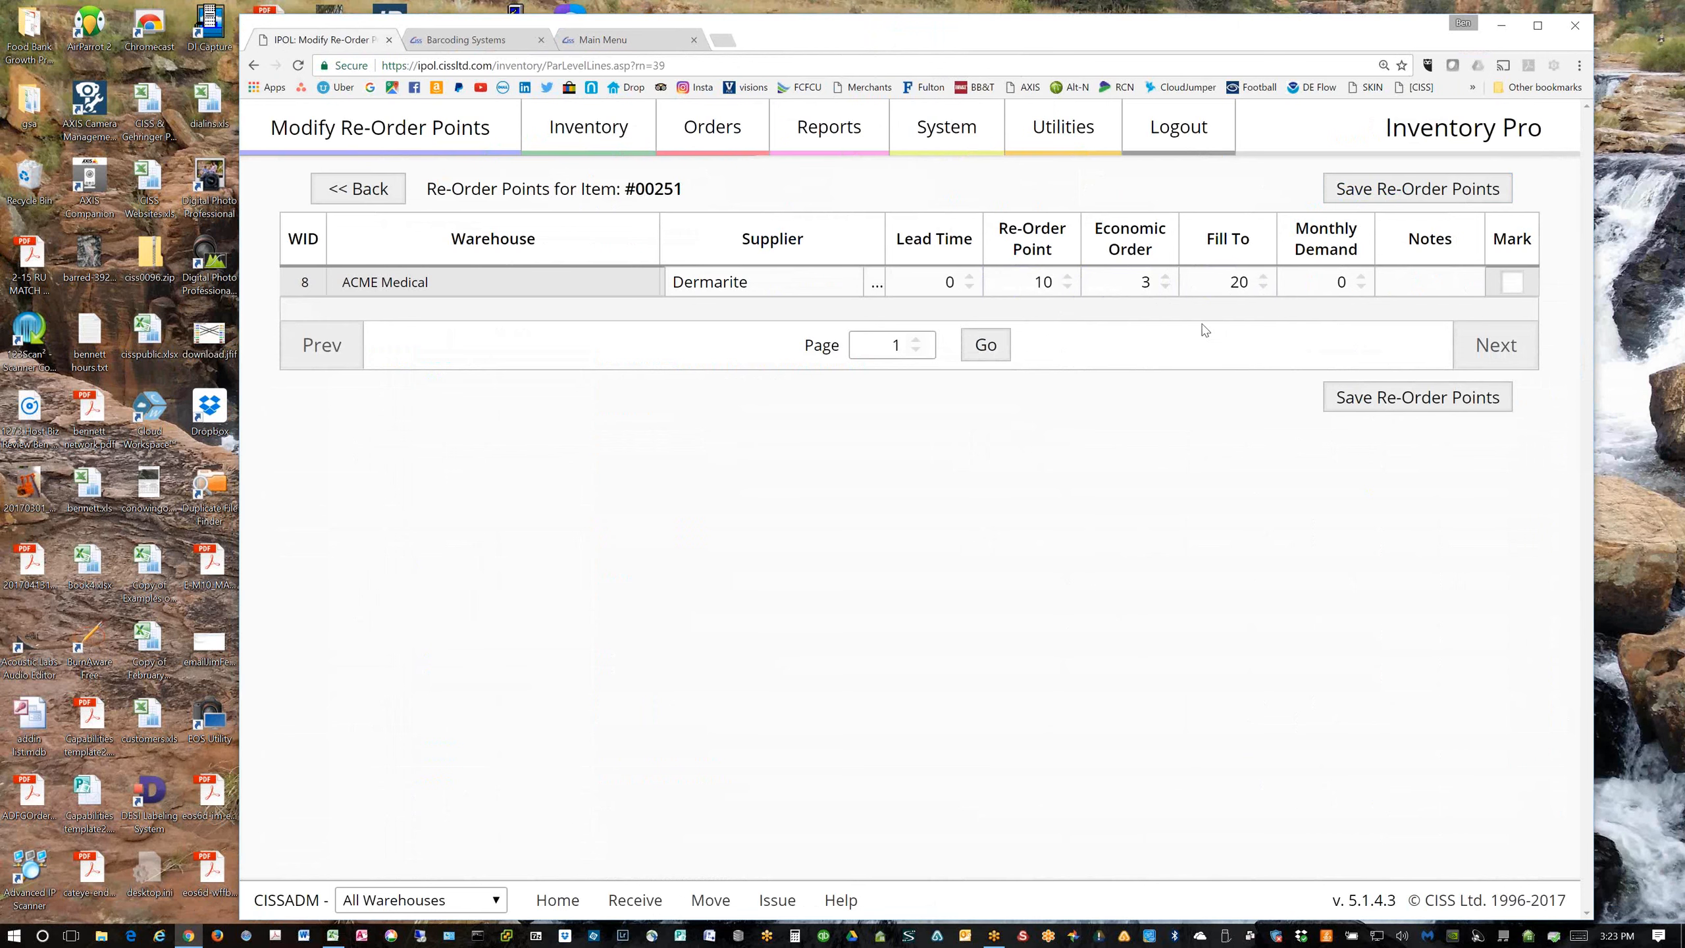
# Open the restocking purchase orders page and create the suggested purchase orders for all warehouses and suppliers
pyautogui.click(717, 143)
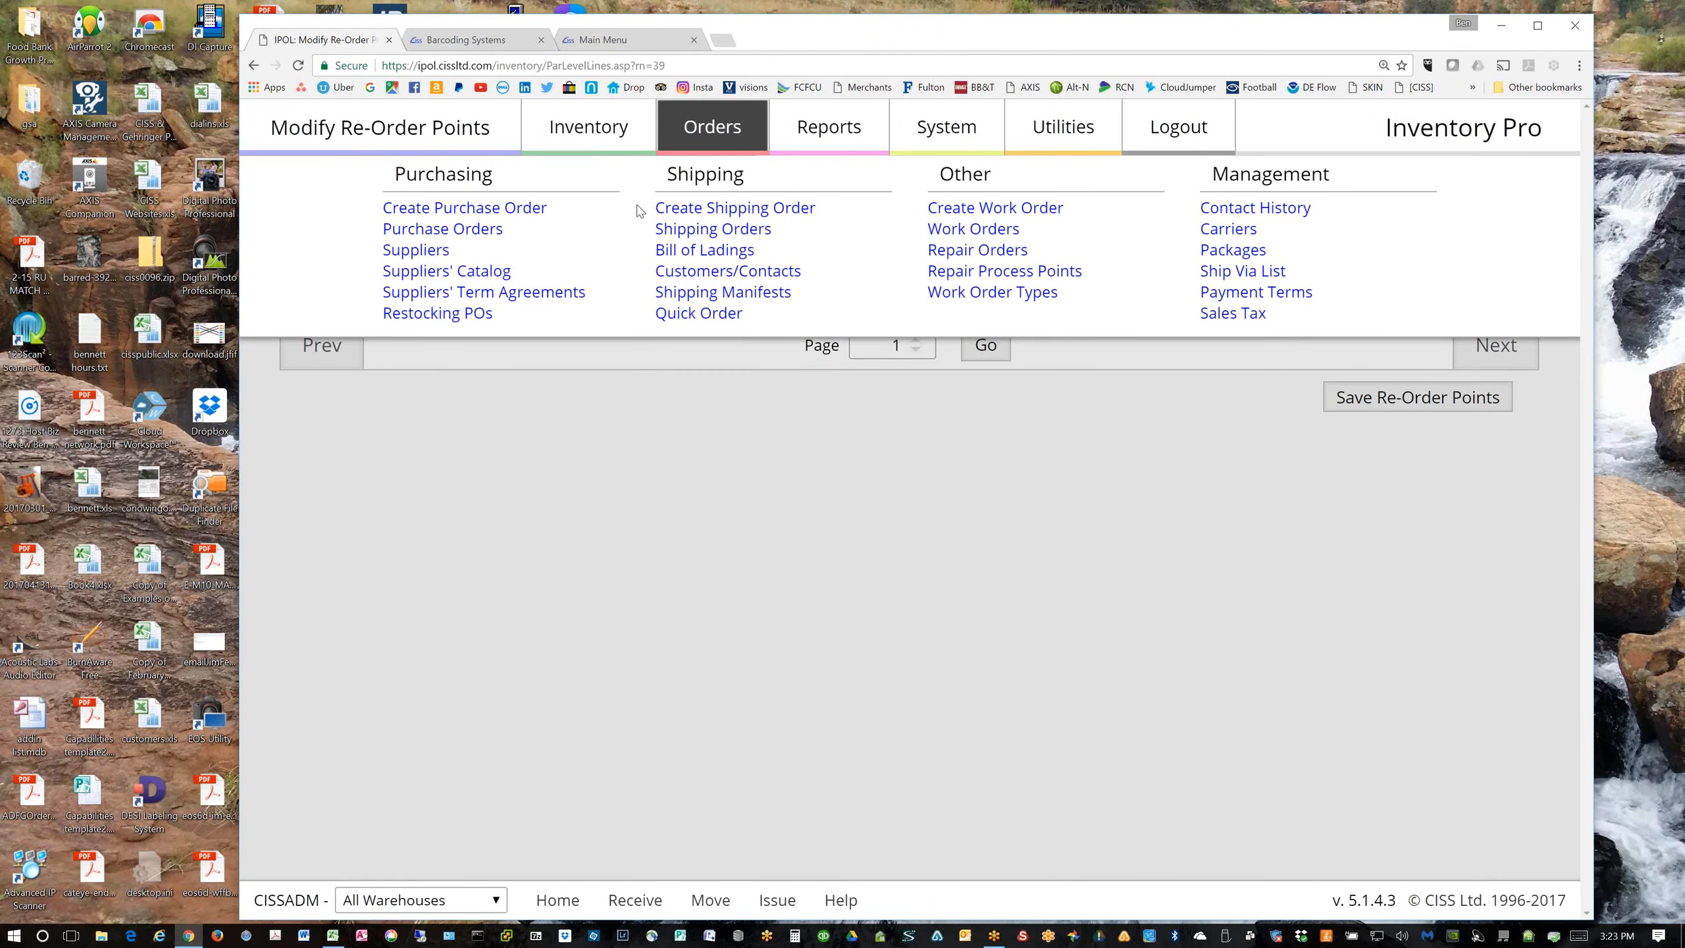
pyautogui.click(474, 316)
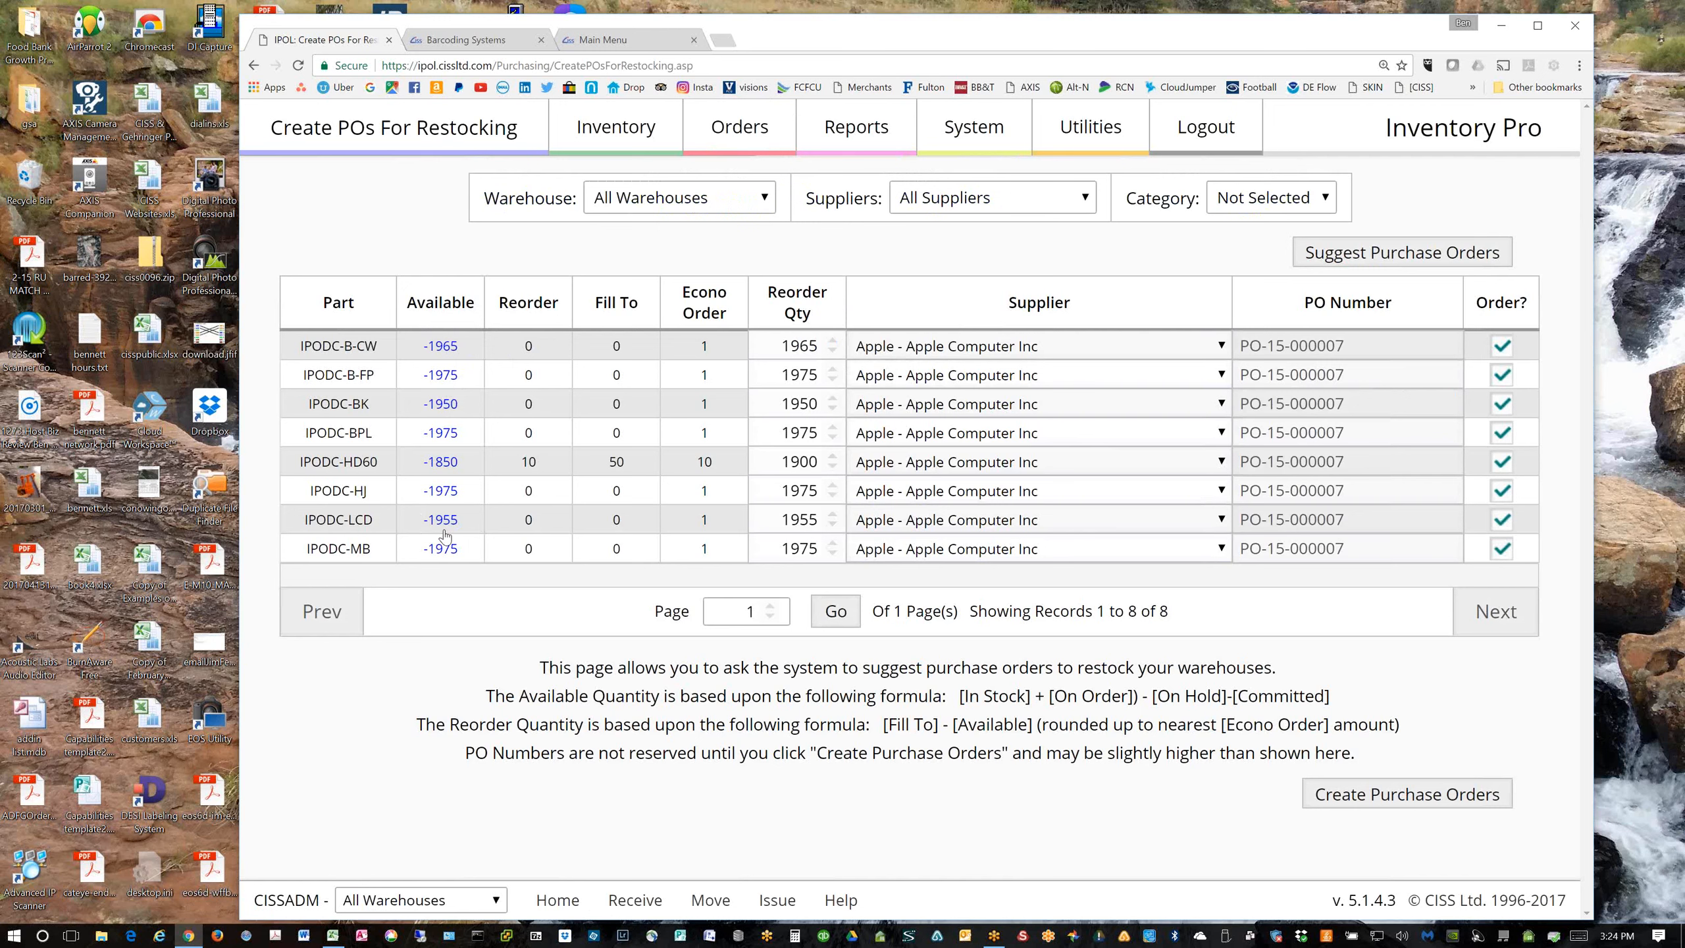
pyautogui.click(1391, 801)
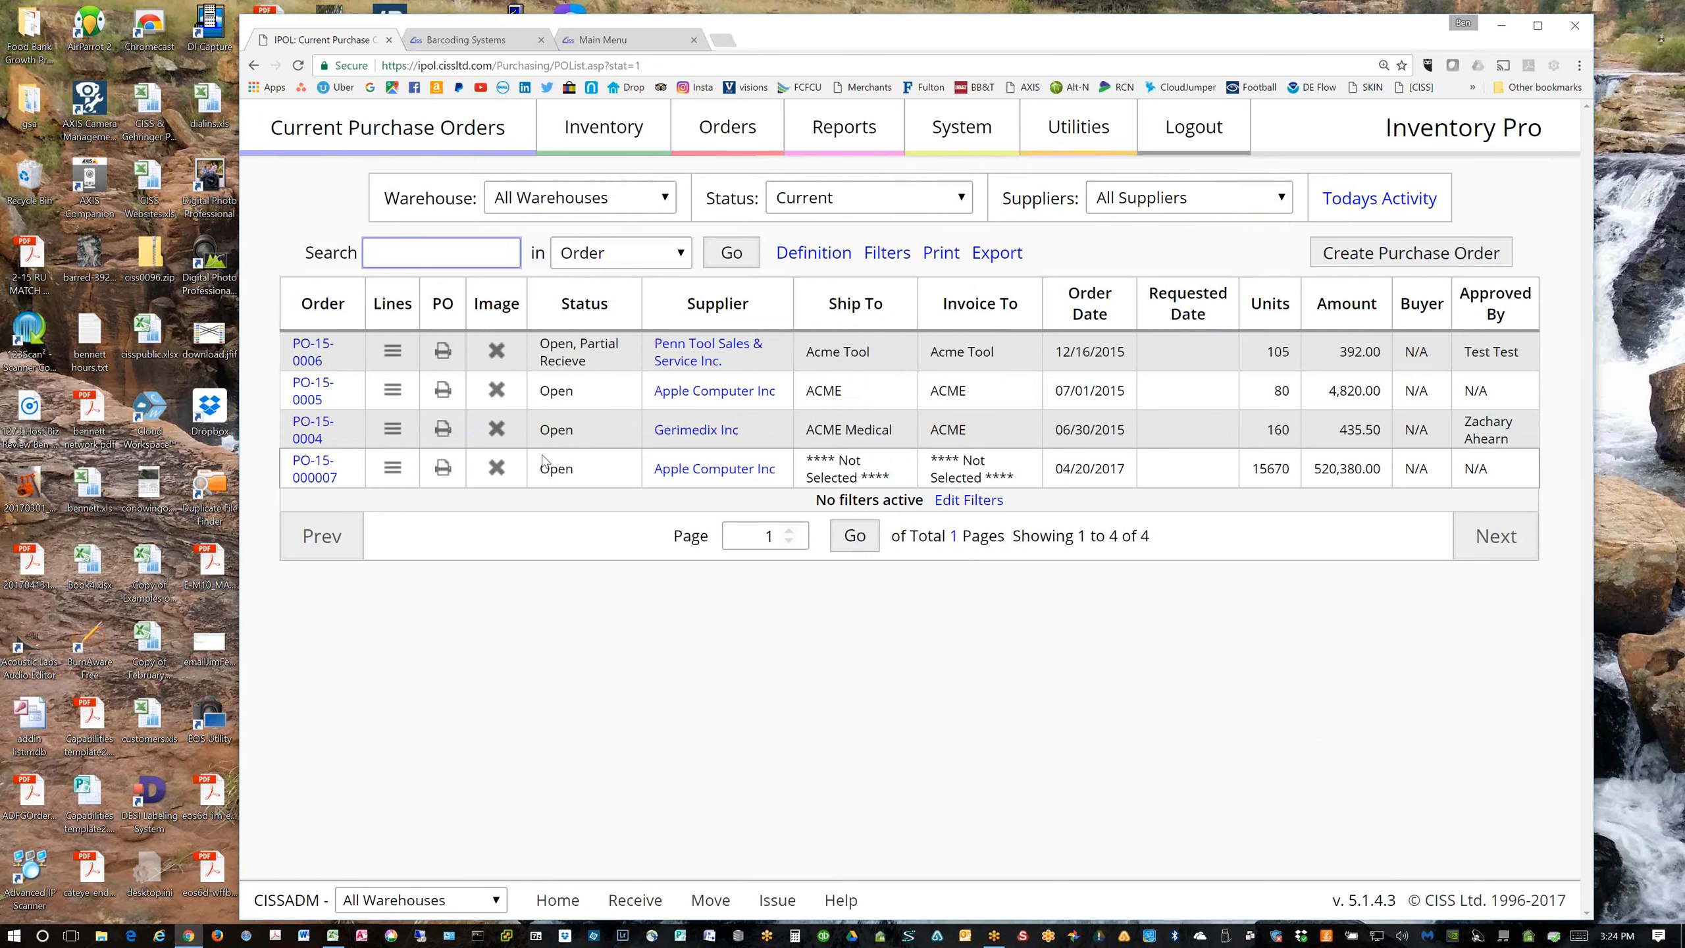
# Open the line items of the Penn Tool Sales & Service Inc. purchase order, start receiving it, and check the first line's reference
pyautogui.click(313, 359)
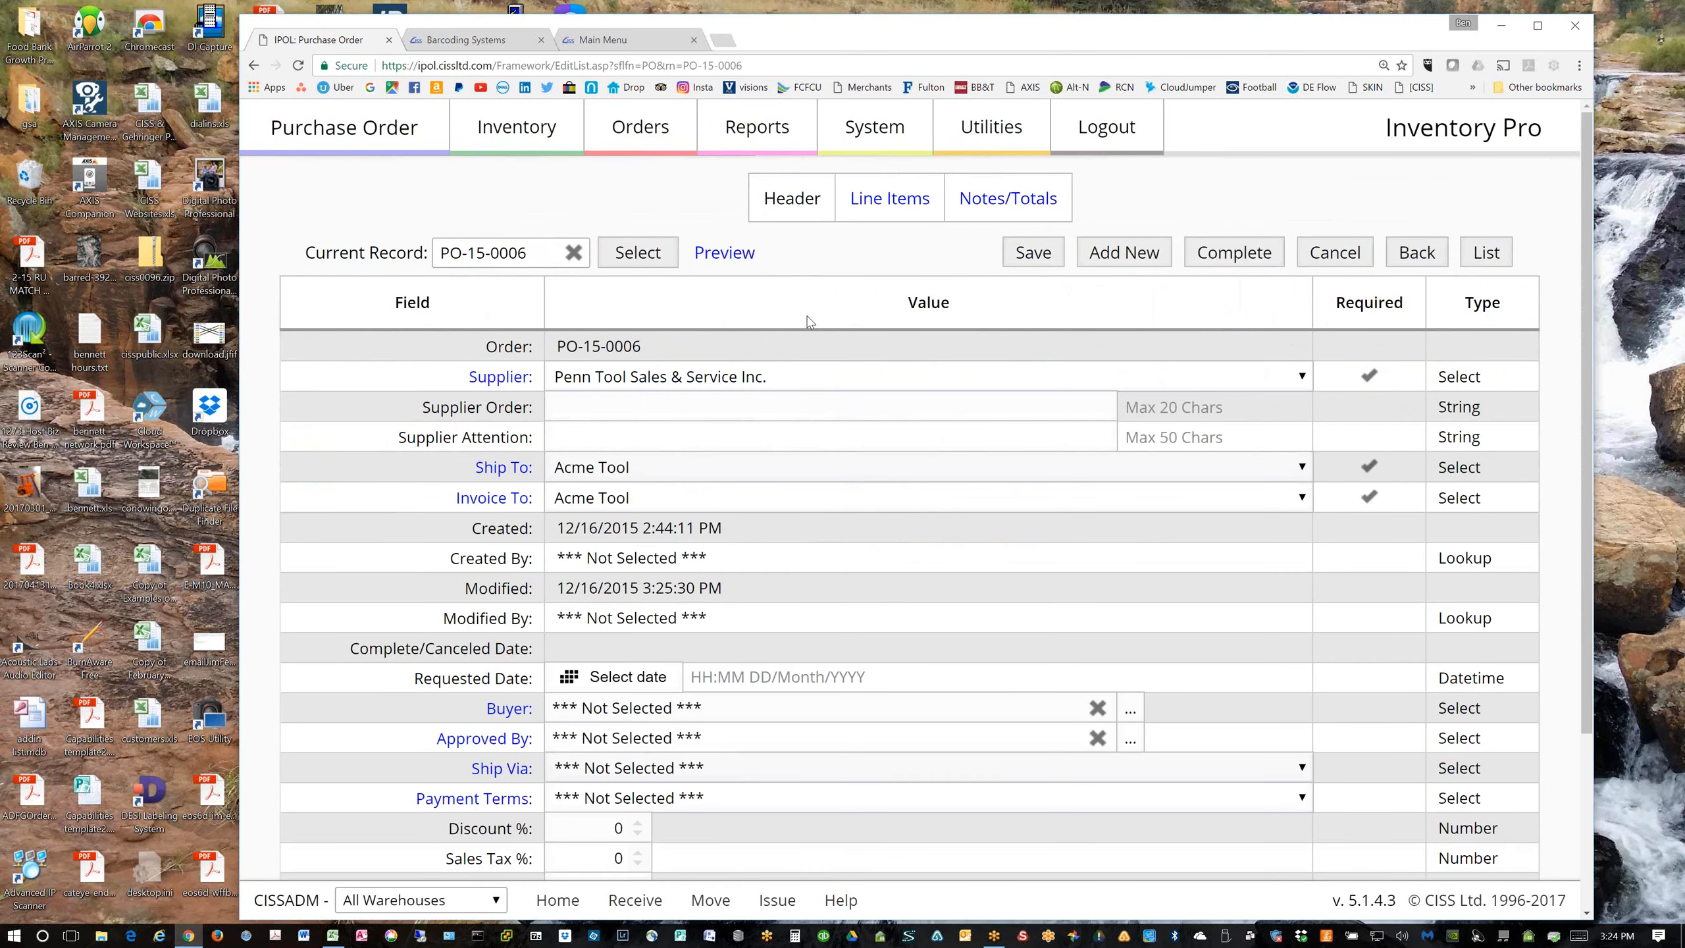
pyautogui.click(859, 215)
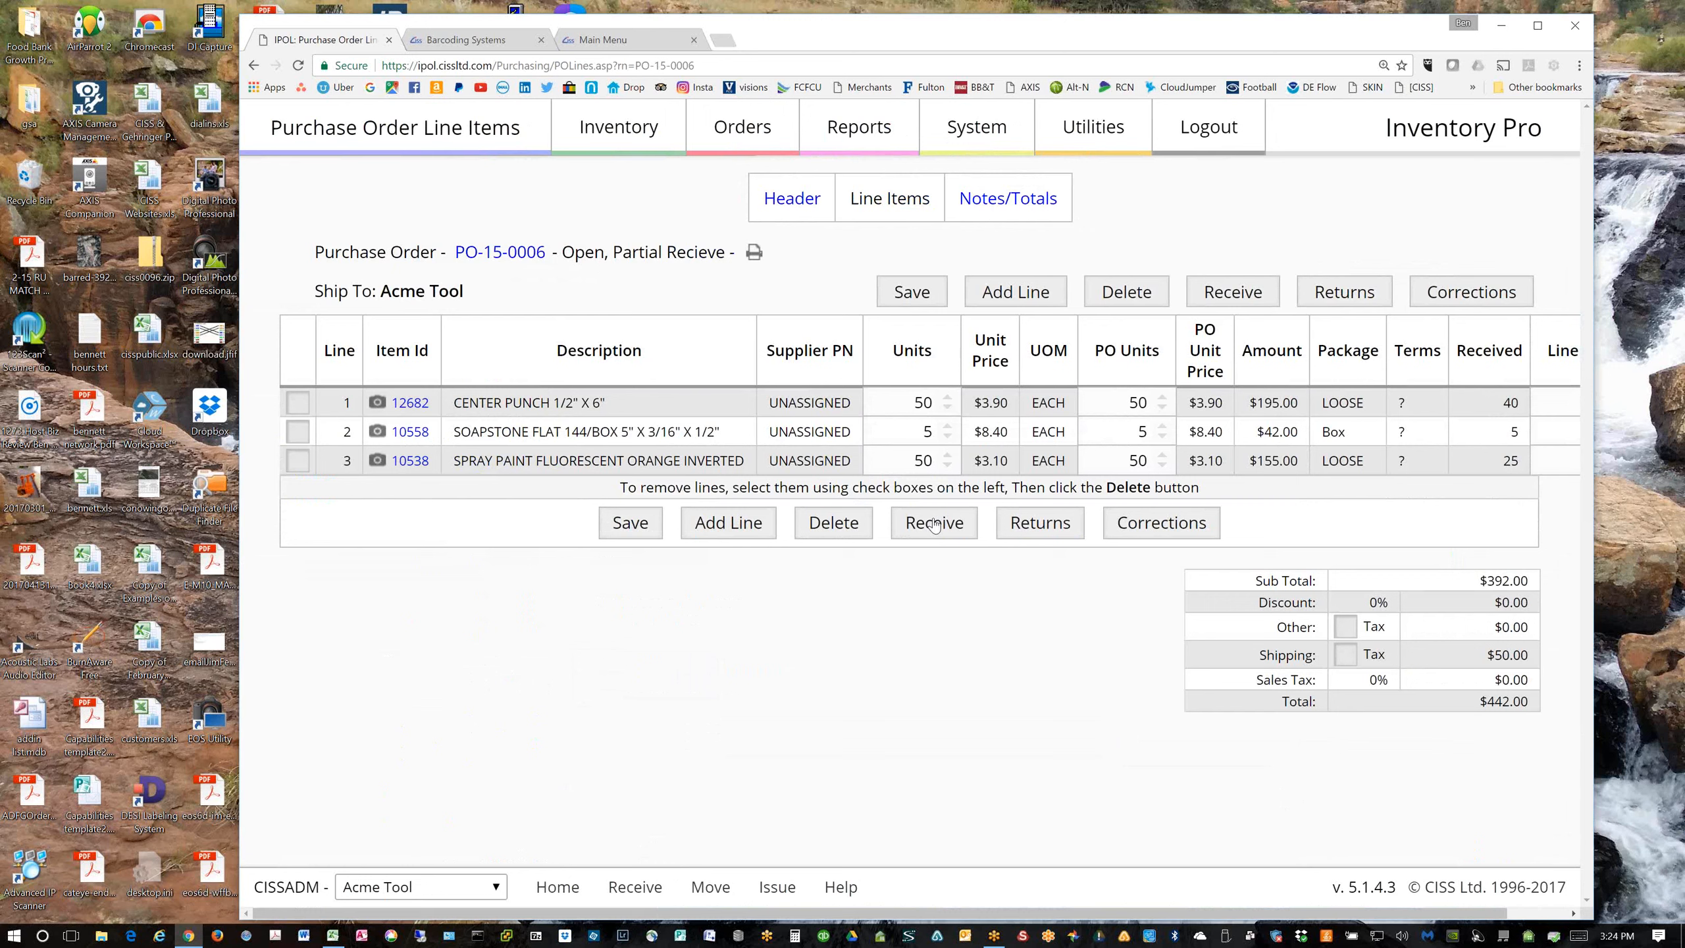
pyautogui.click(924, 529)
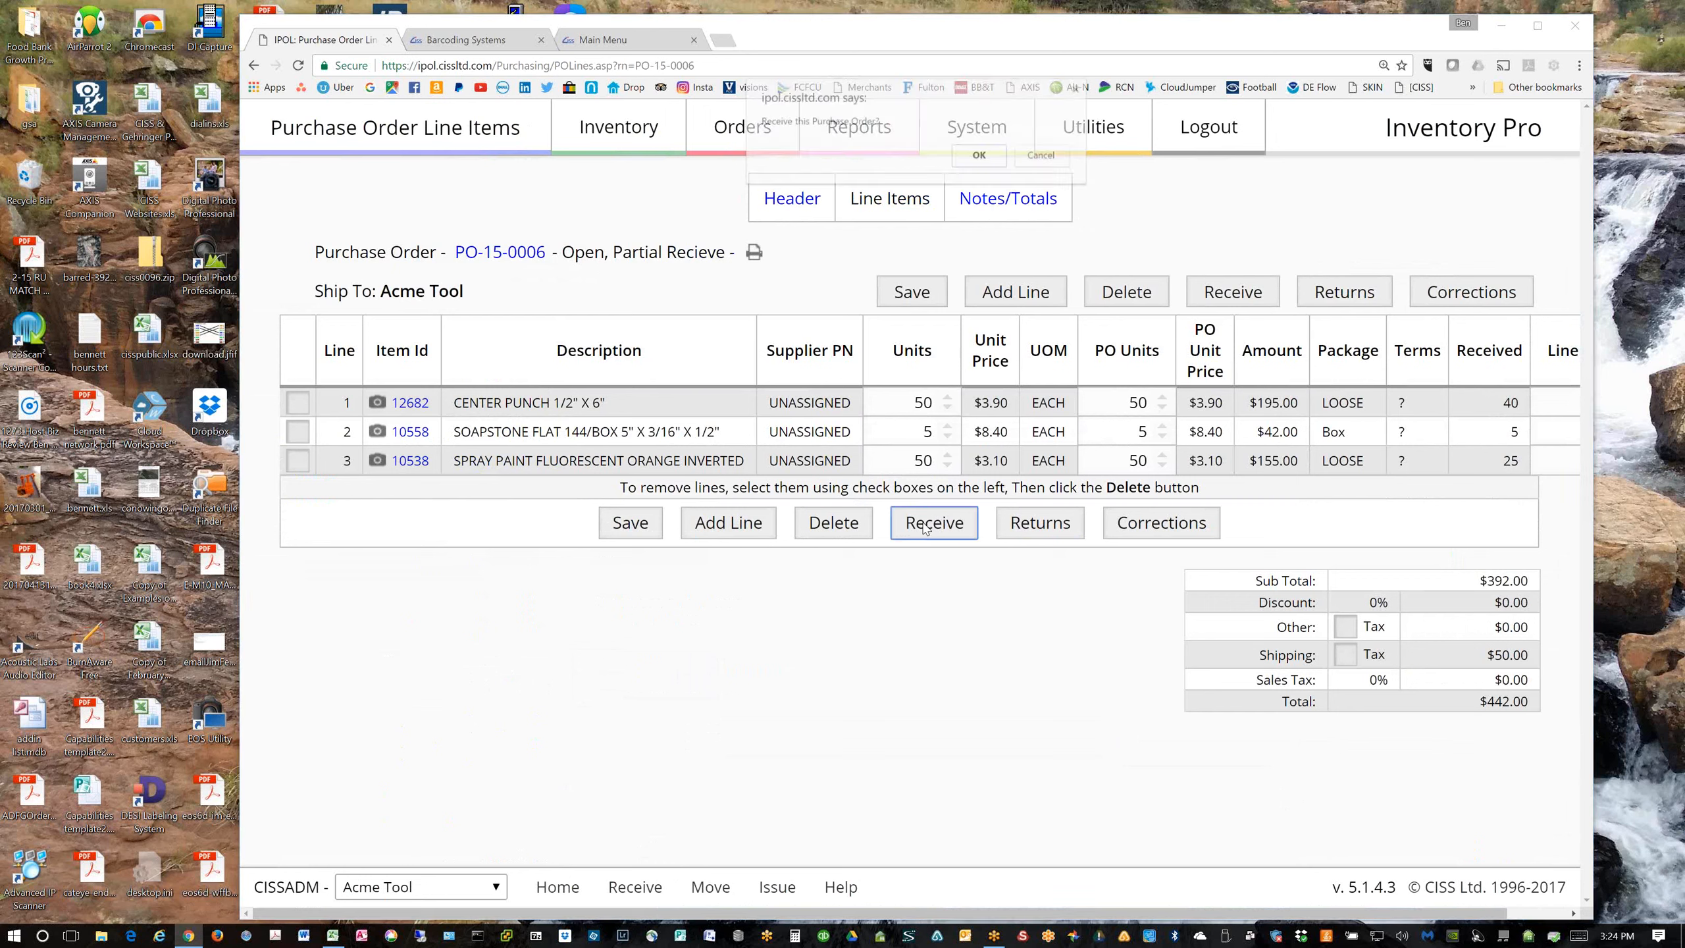
pyautogui.click(993, 160)
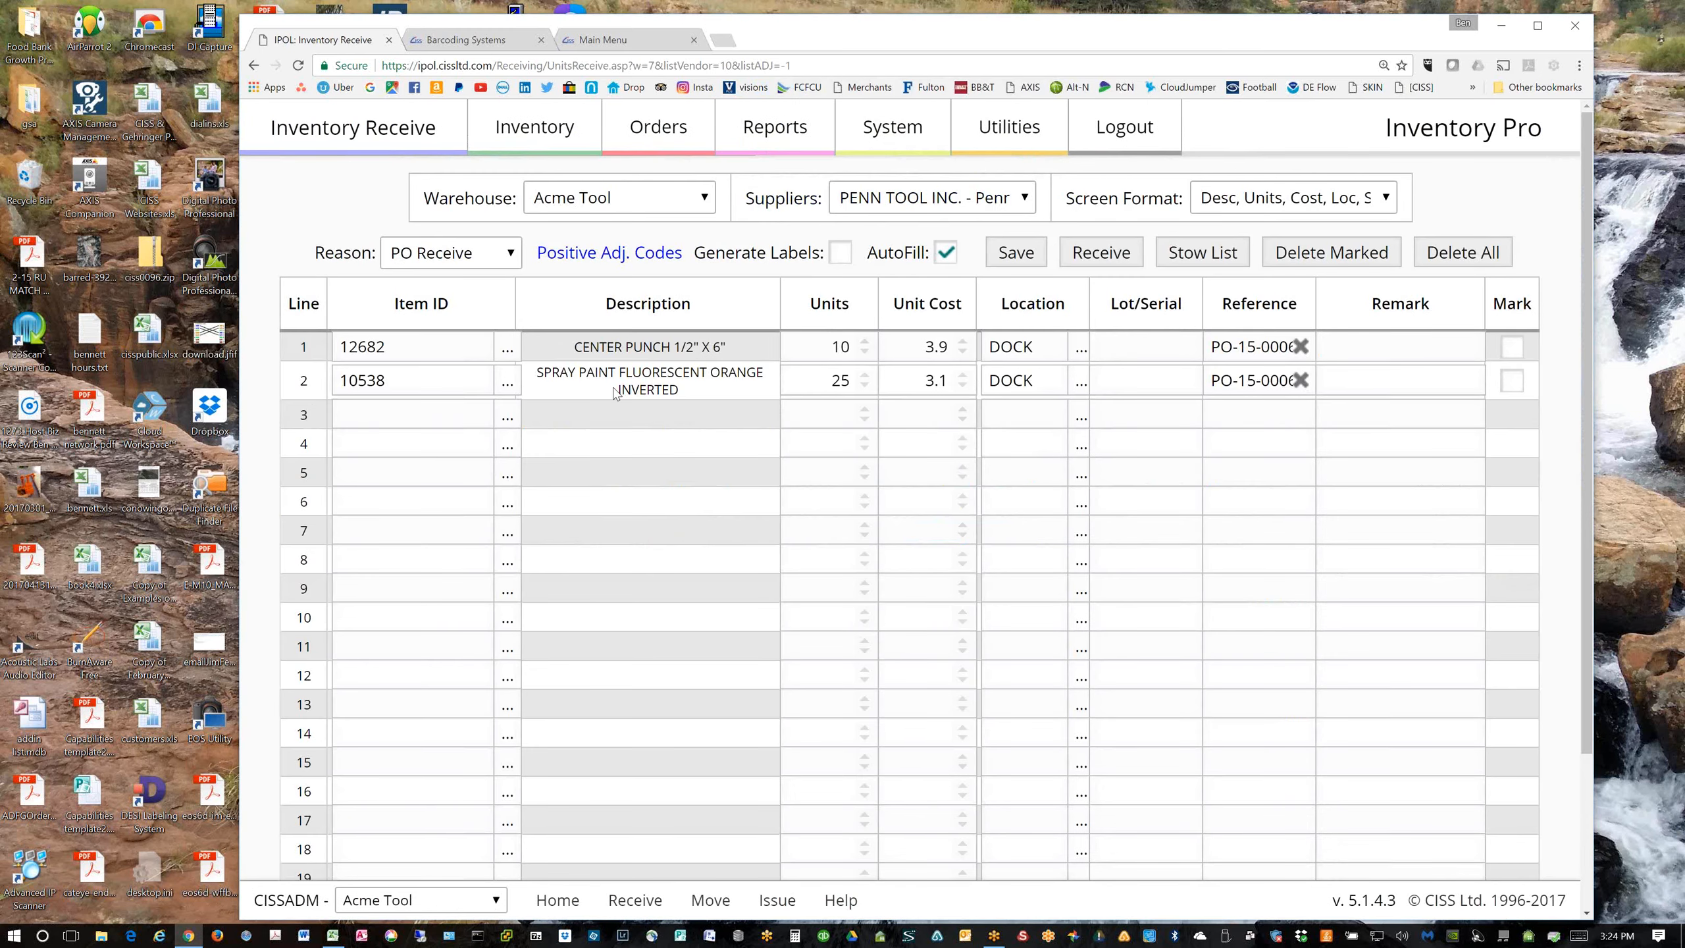
pyautogui.click(1211, 346)
pyautogui.moveTo(1211, 346); pyautogui.dragTo(1297, 347)
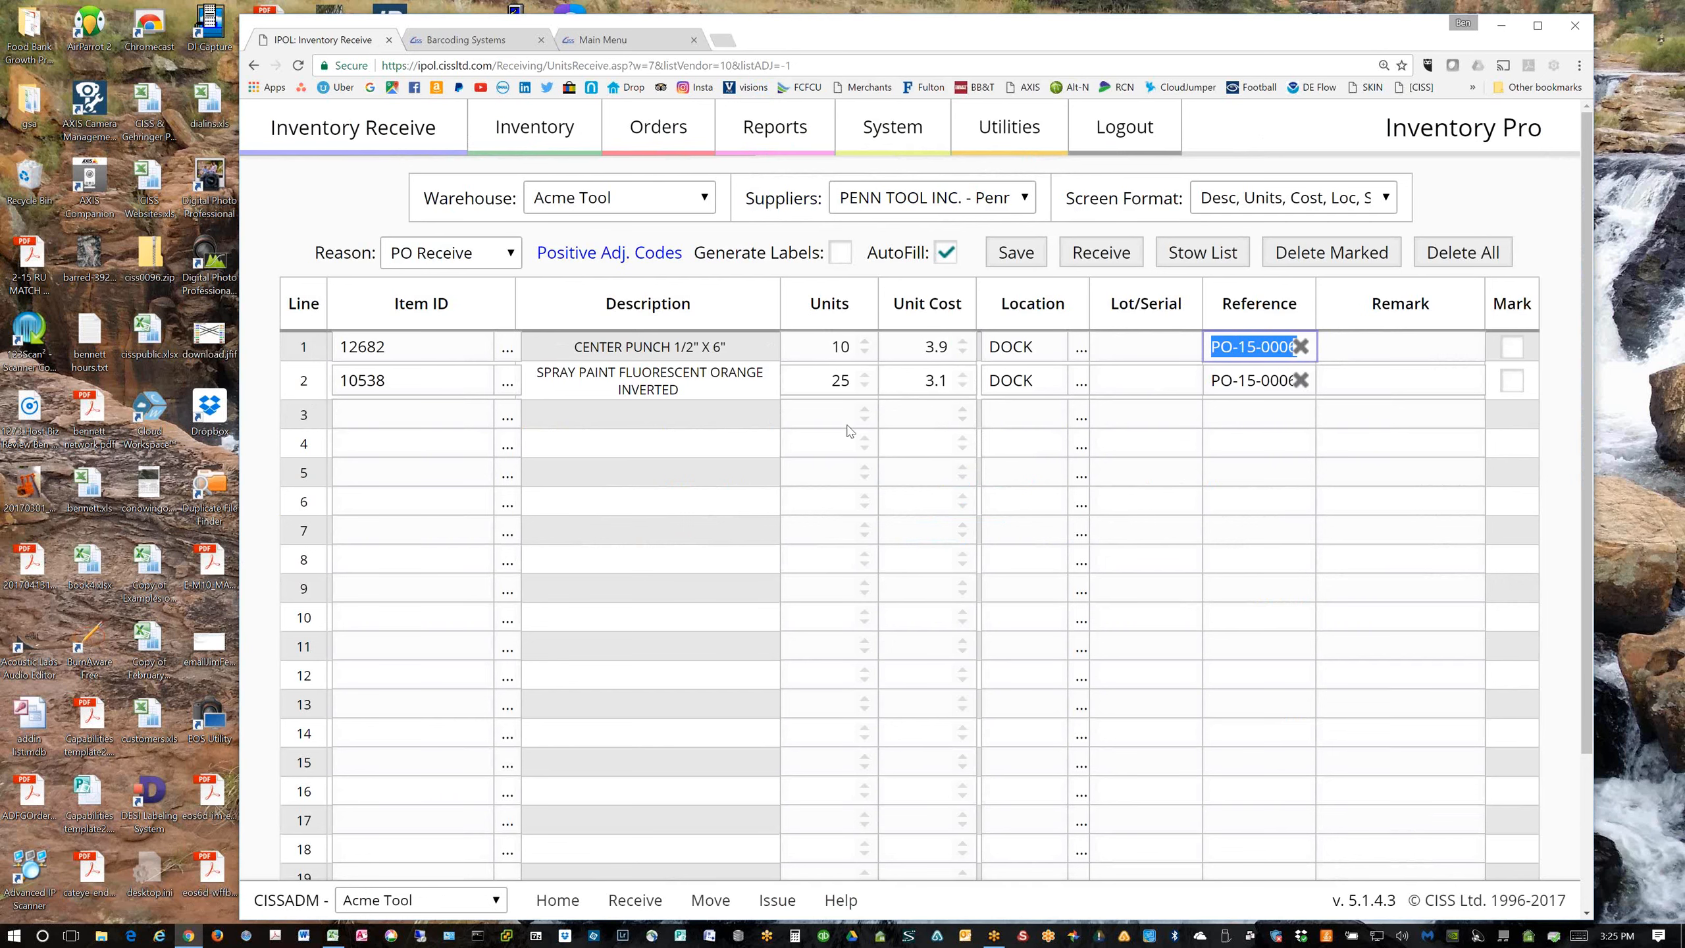
# View the Item Master List for the Acme Tool warehouse and sort it by the in-stock quantity
pyautogui.click(535, 126)
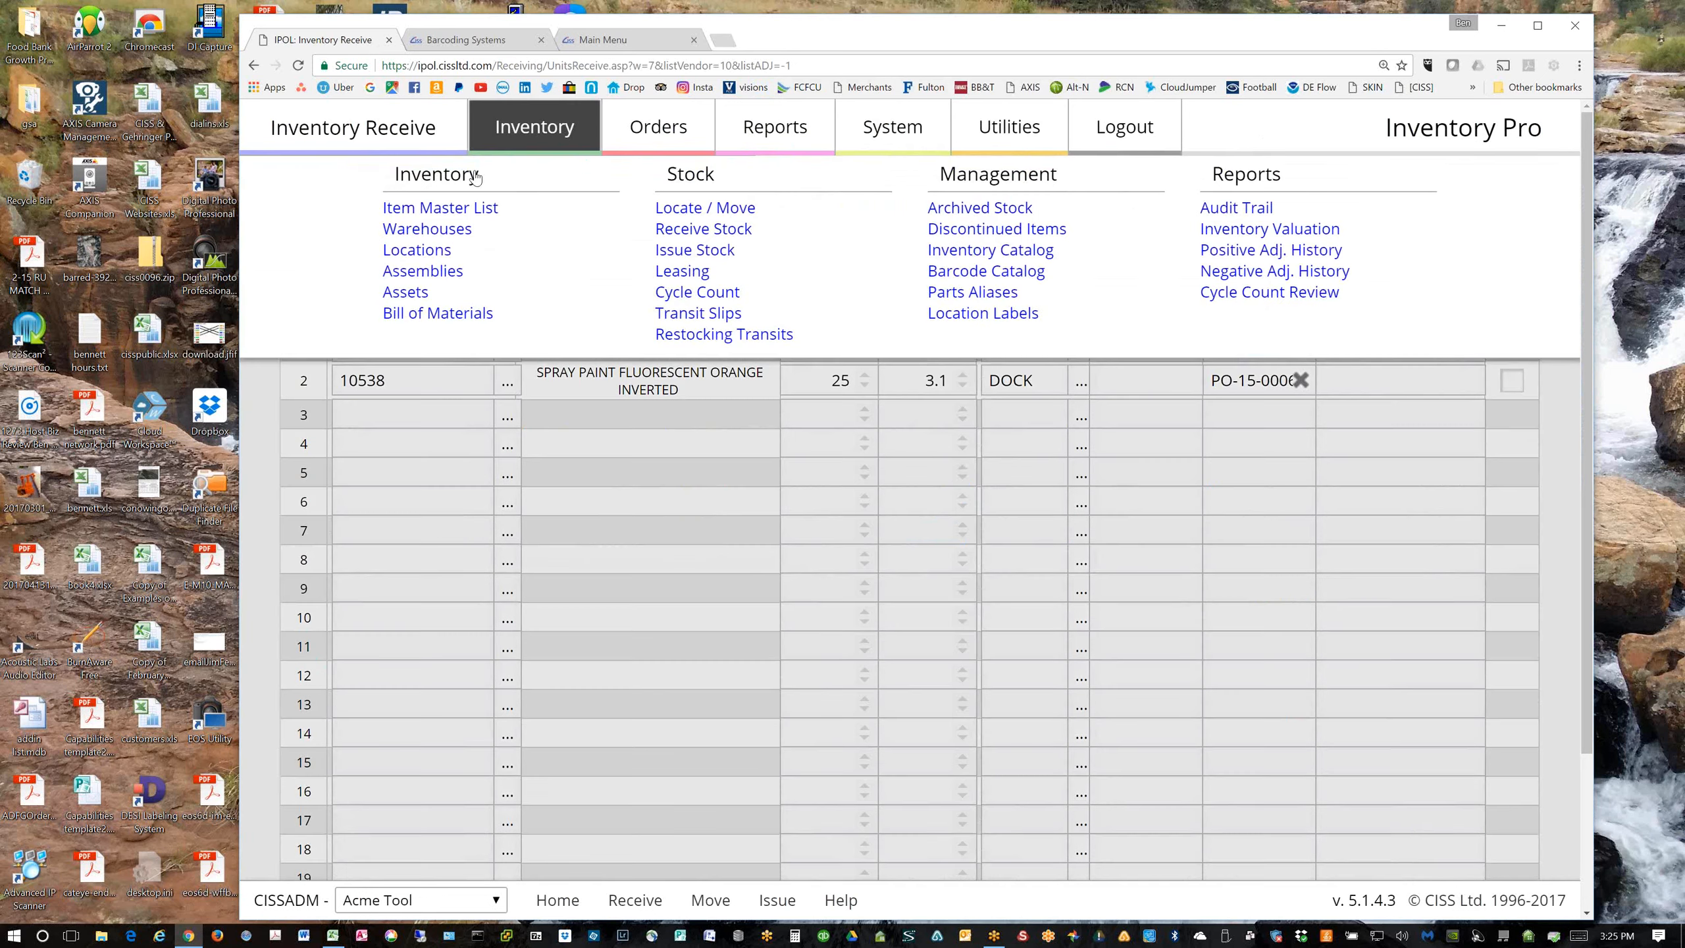
pyautogui.click(440, 208)
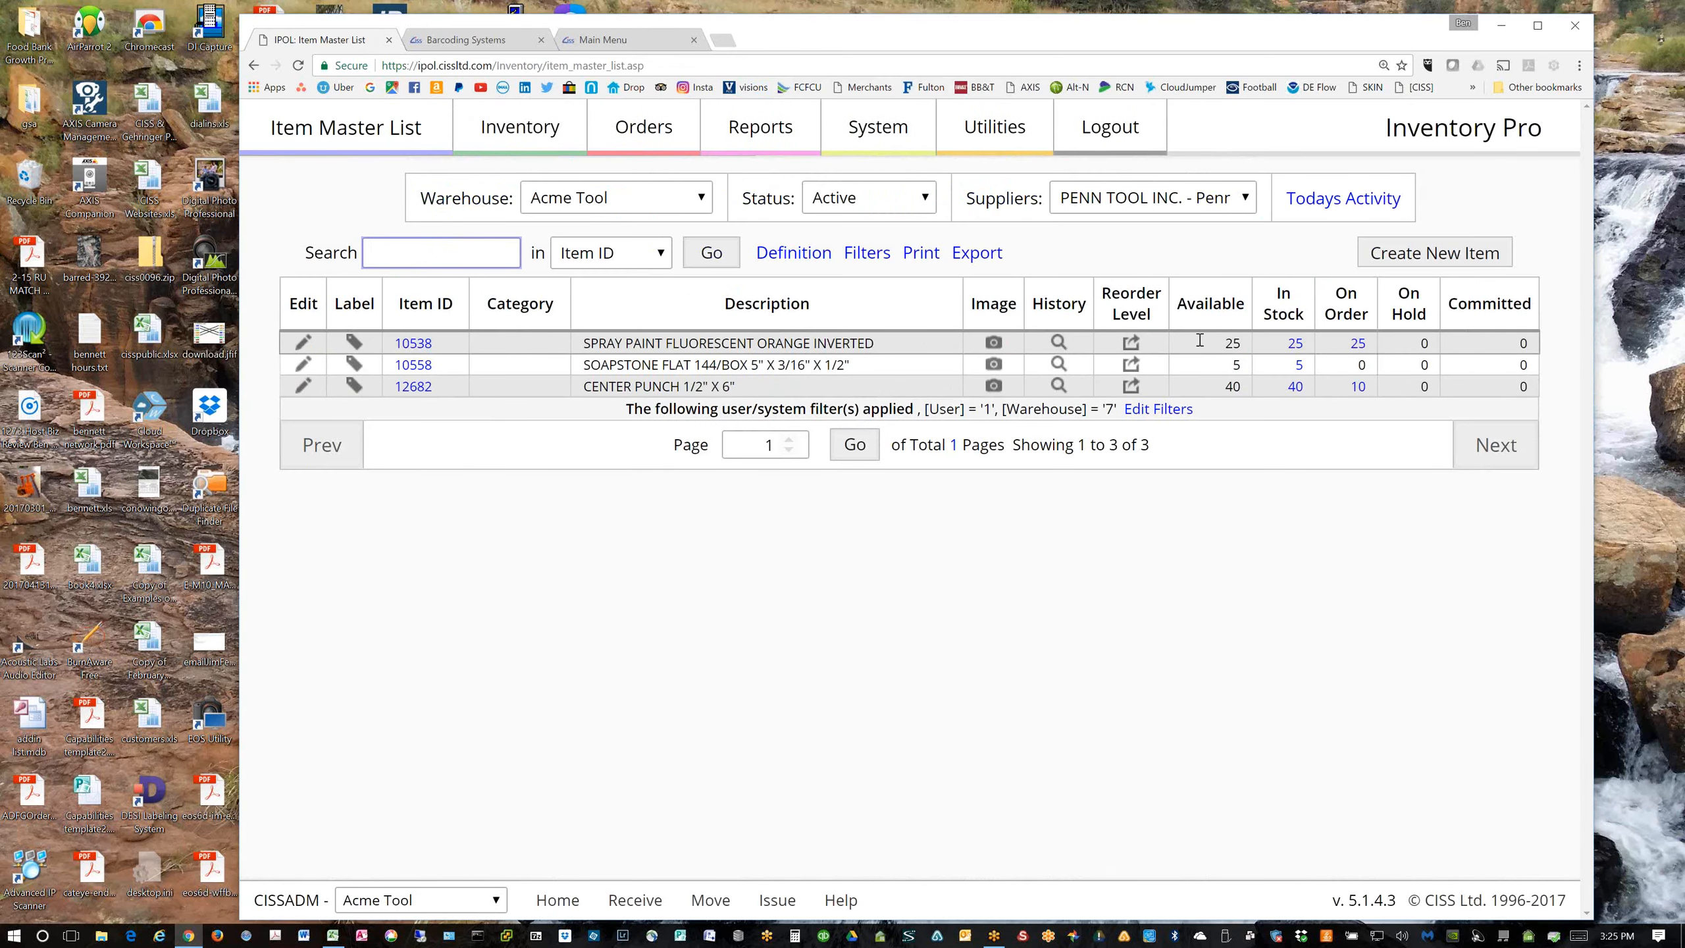
pyautogui.click(1267, 297)
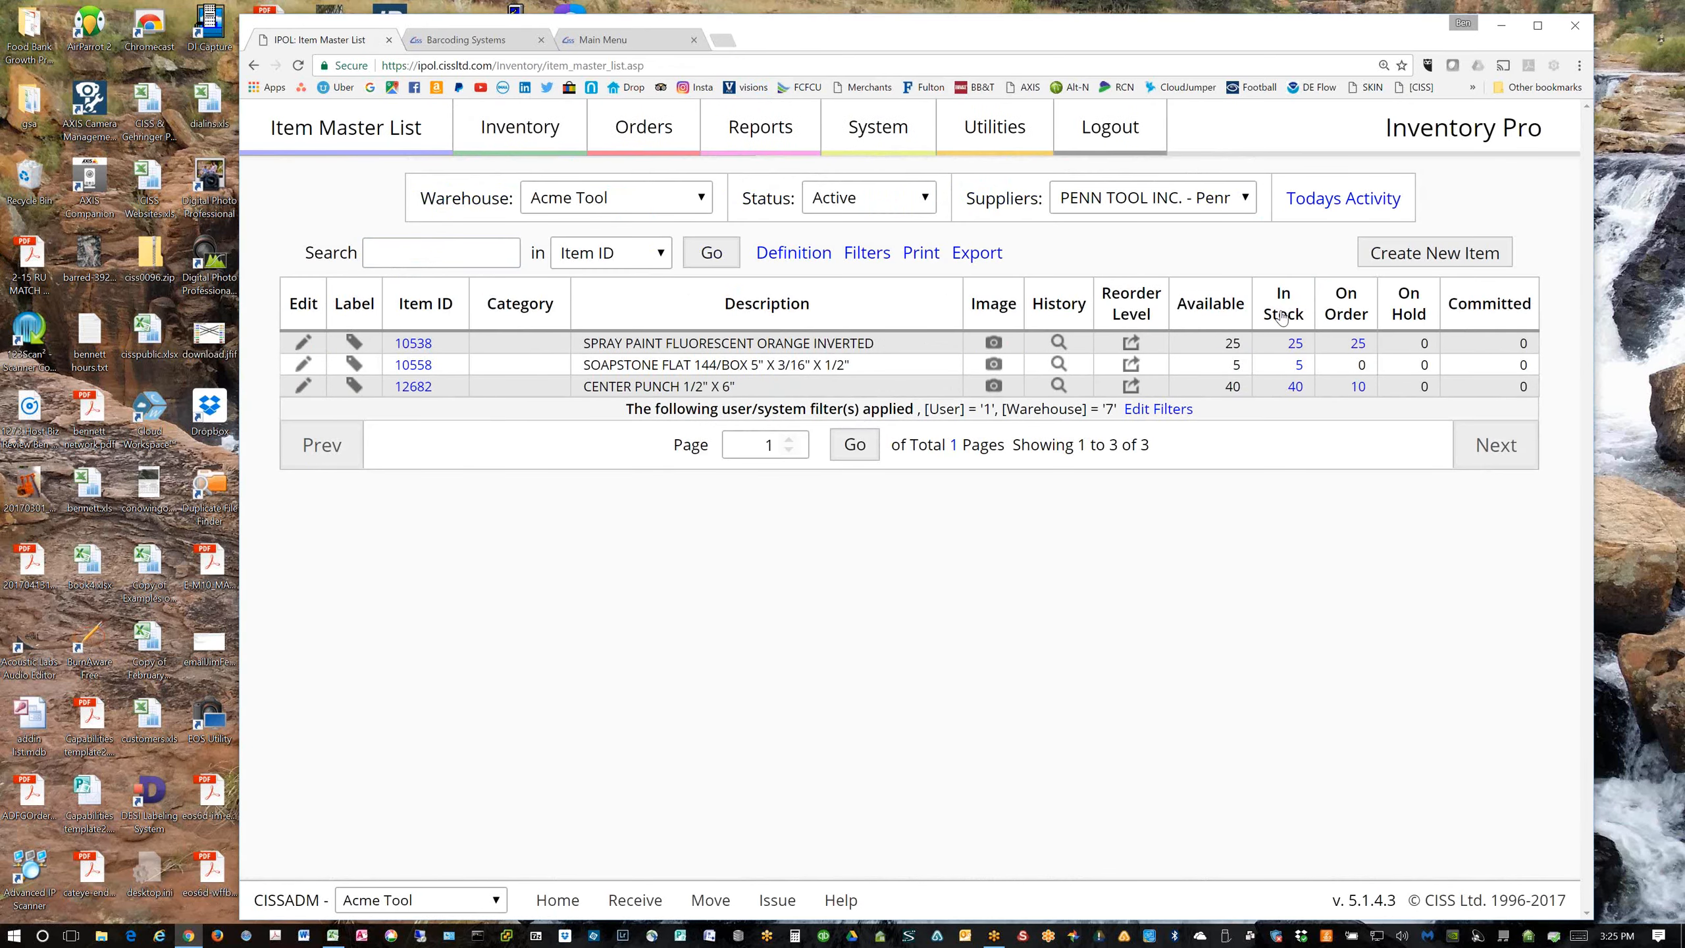
pyautogui.click(1282, 314)
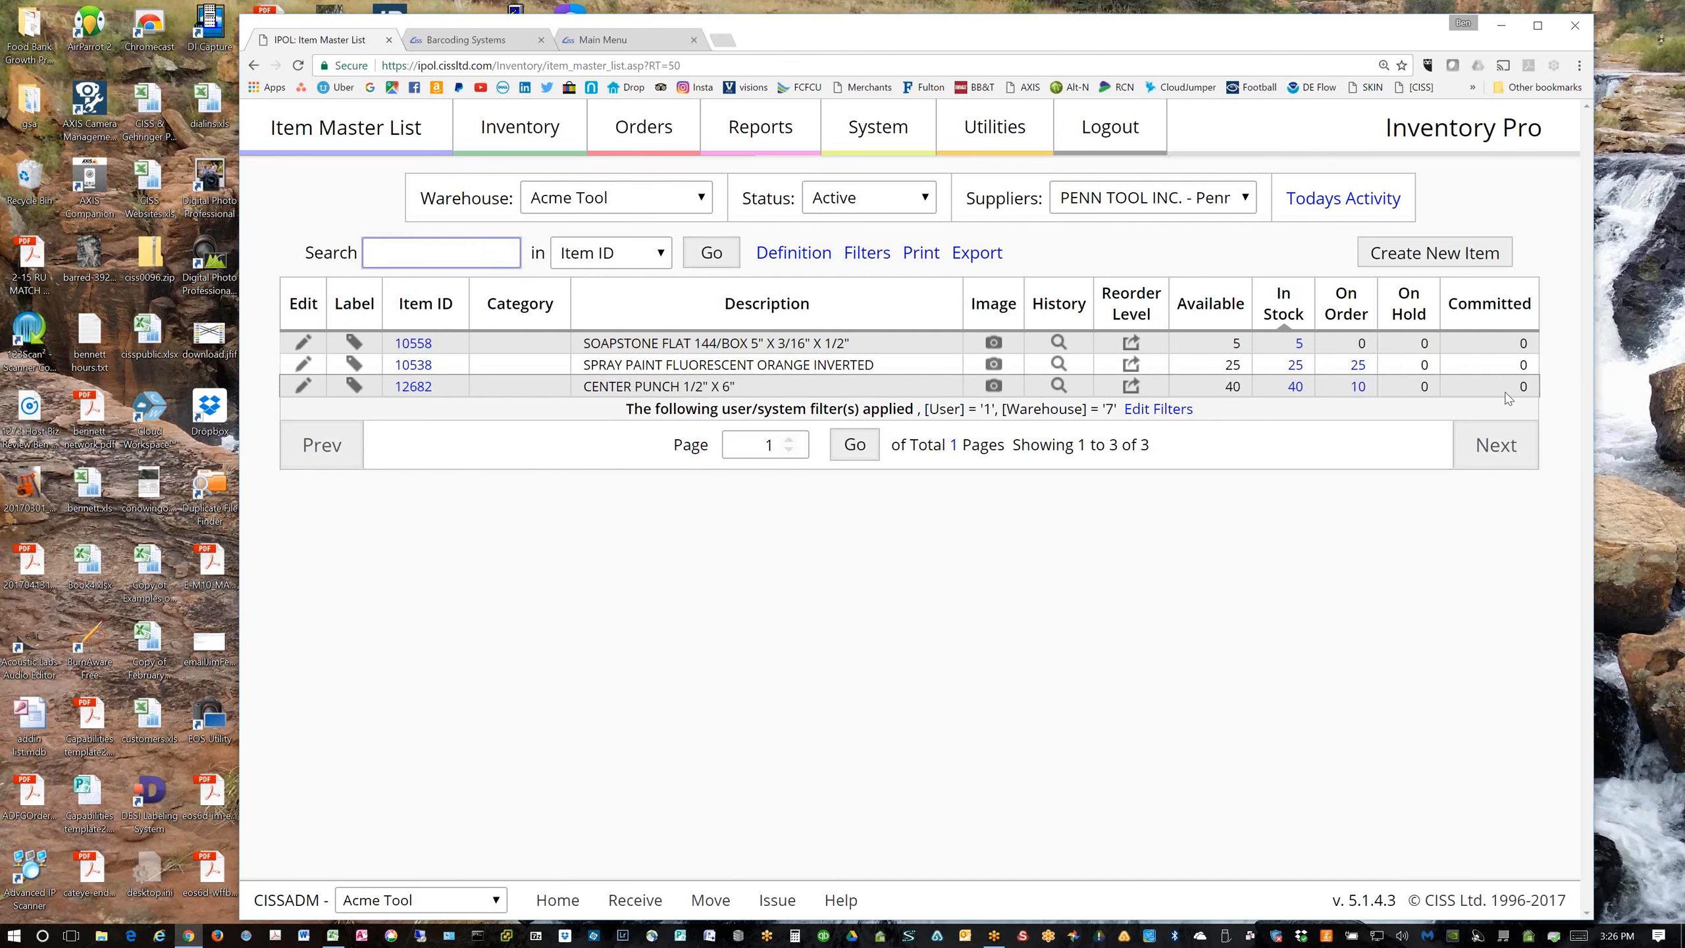
# Create and save a new shipping order from the Acme Tool warehouse with ACME - CHEVRON as the ship-to customer
pyautogui.click(627, 138)
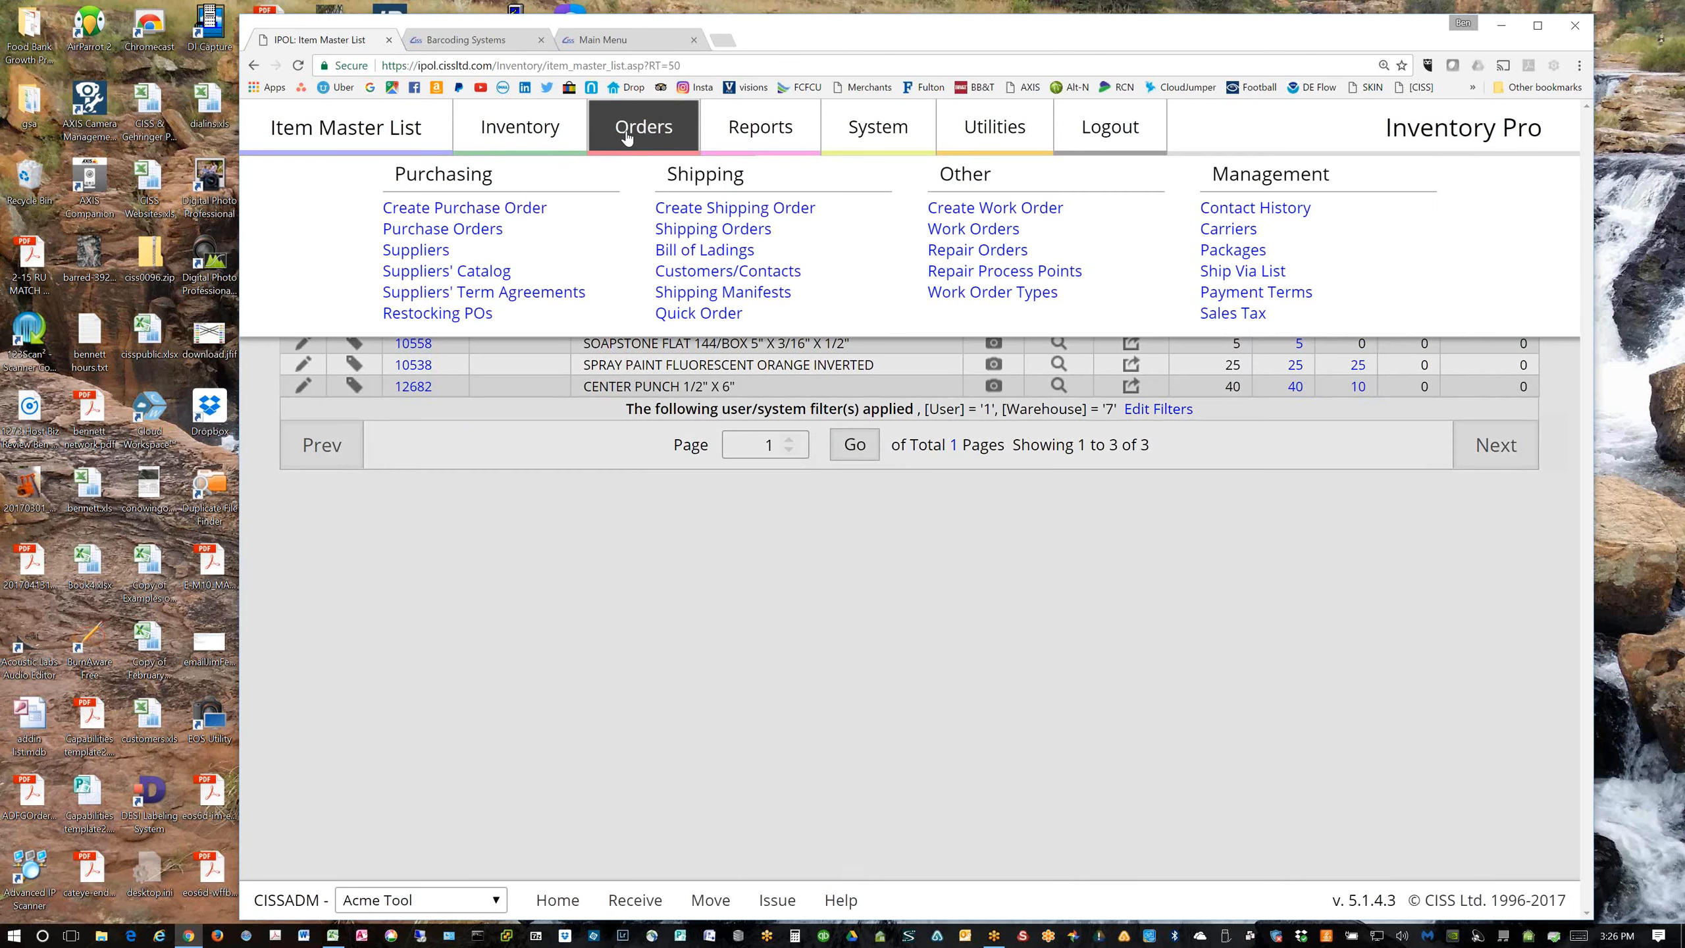
pyautogui.click(683, 229)
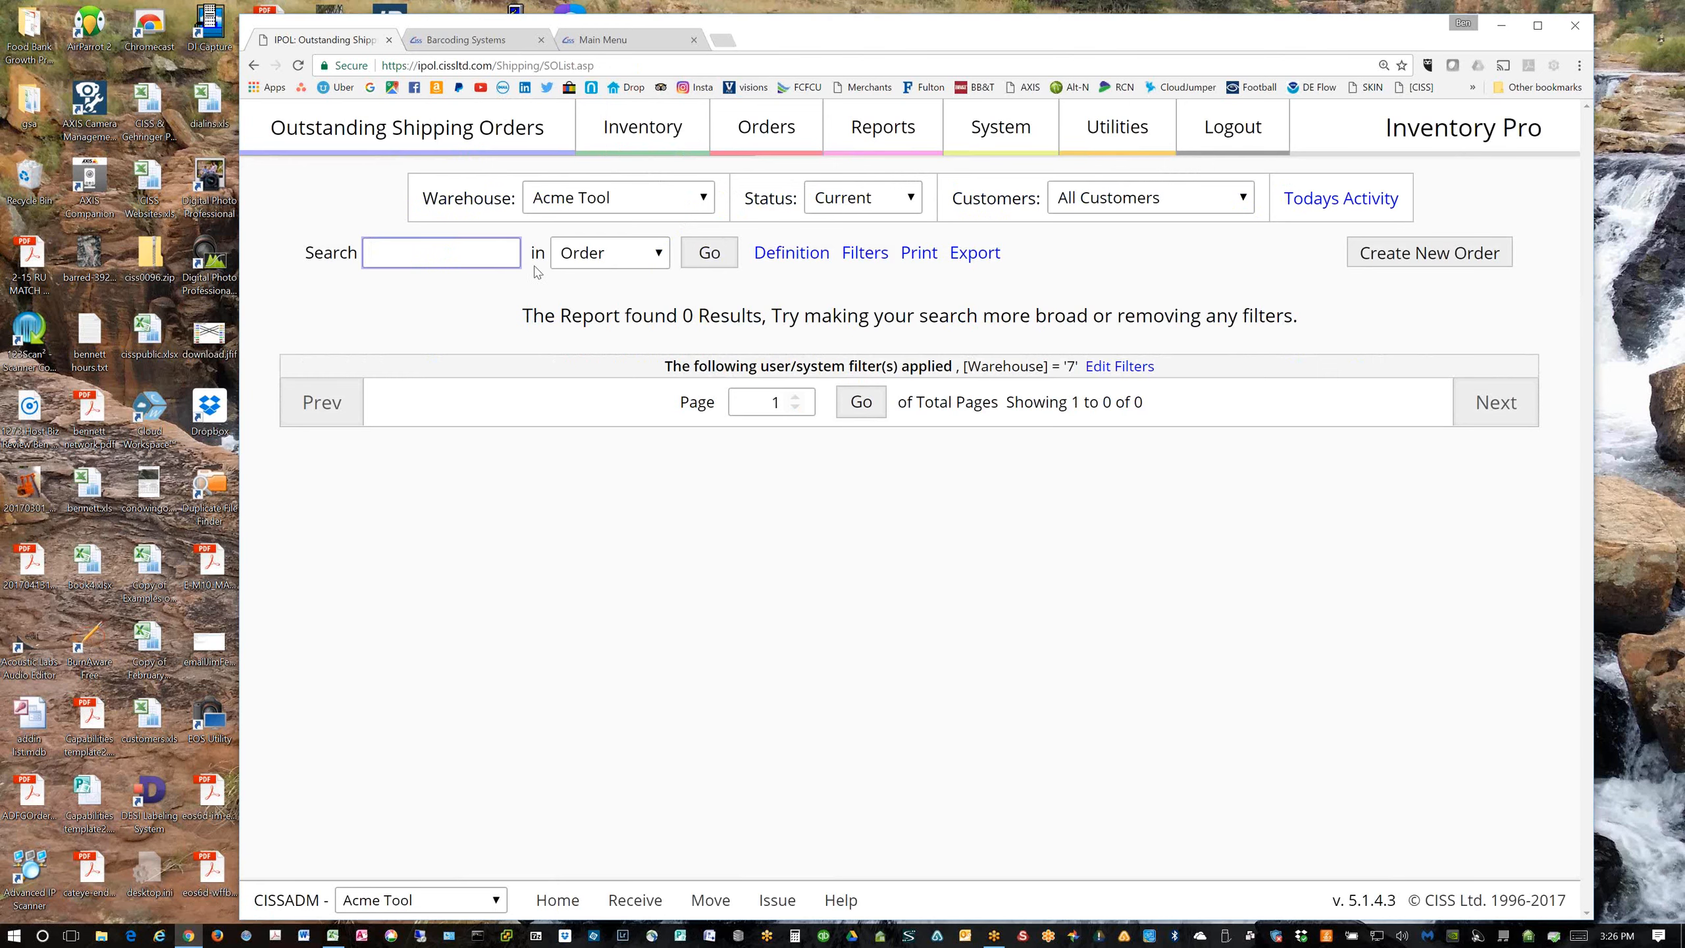
pyautogui.click(1396, 259)
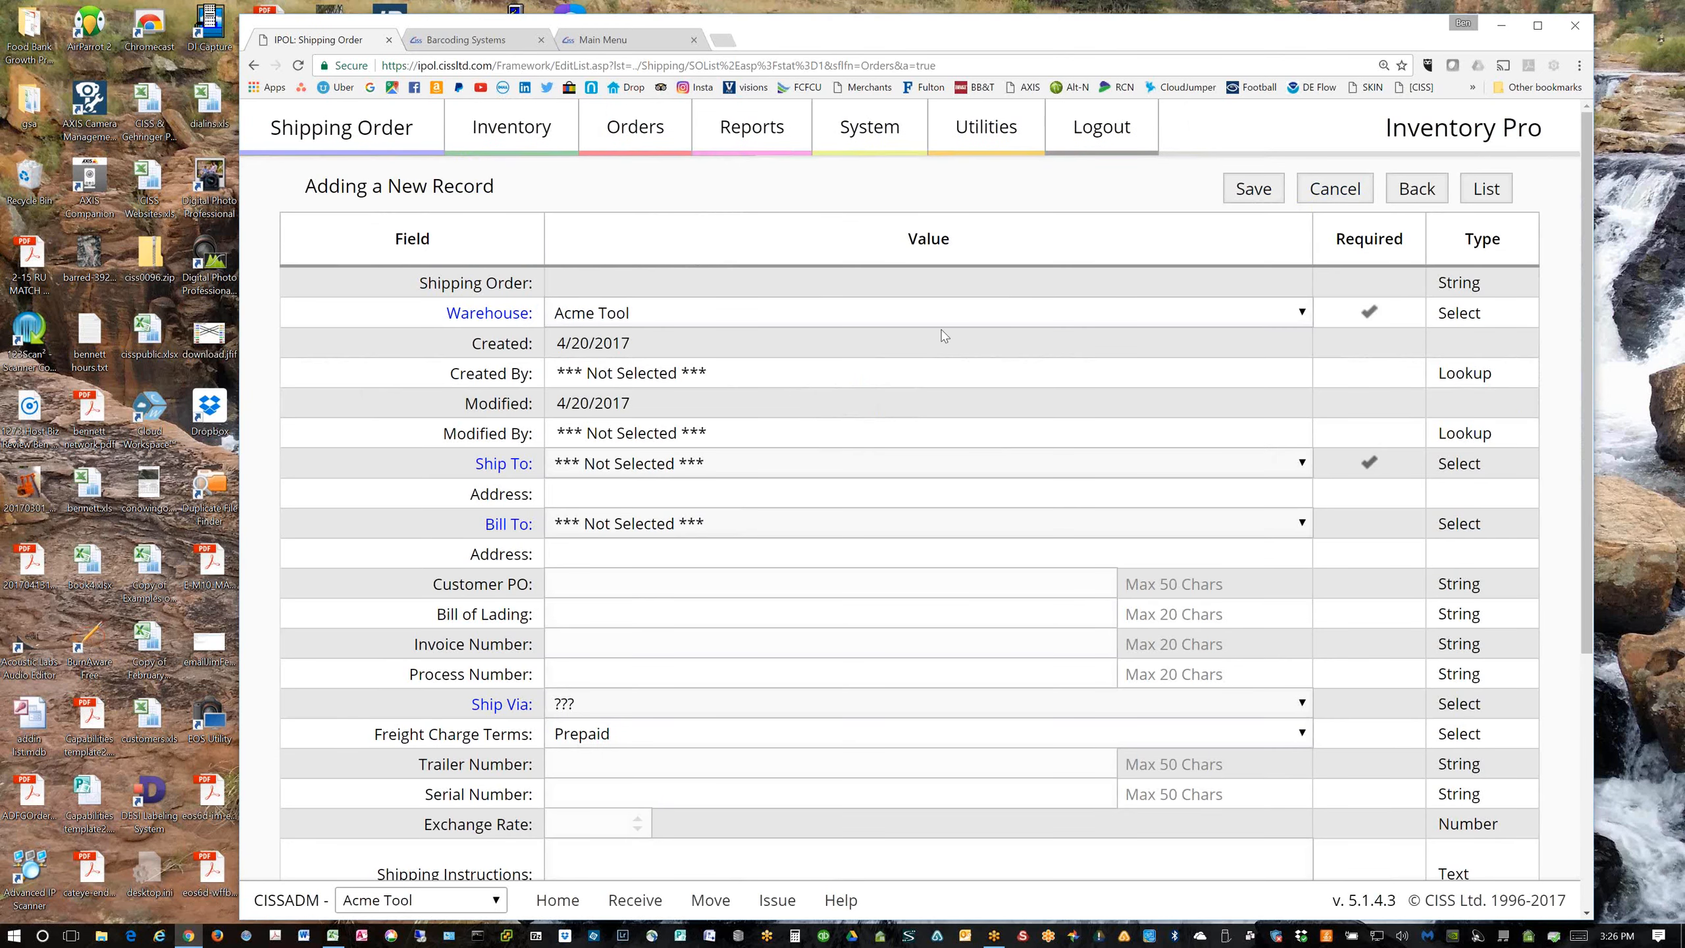
pyautogui.click(1303, 312)
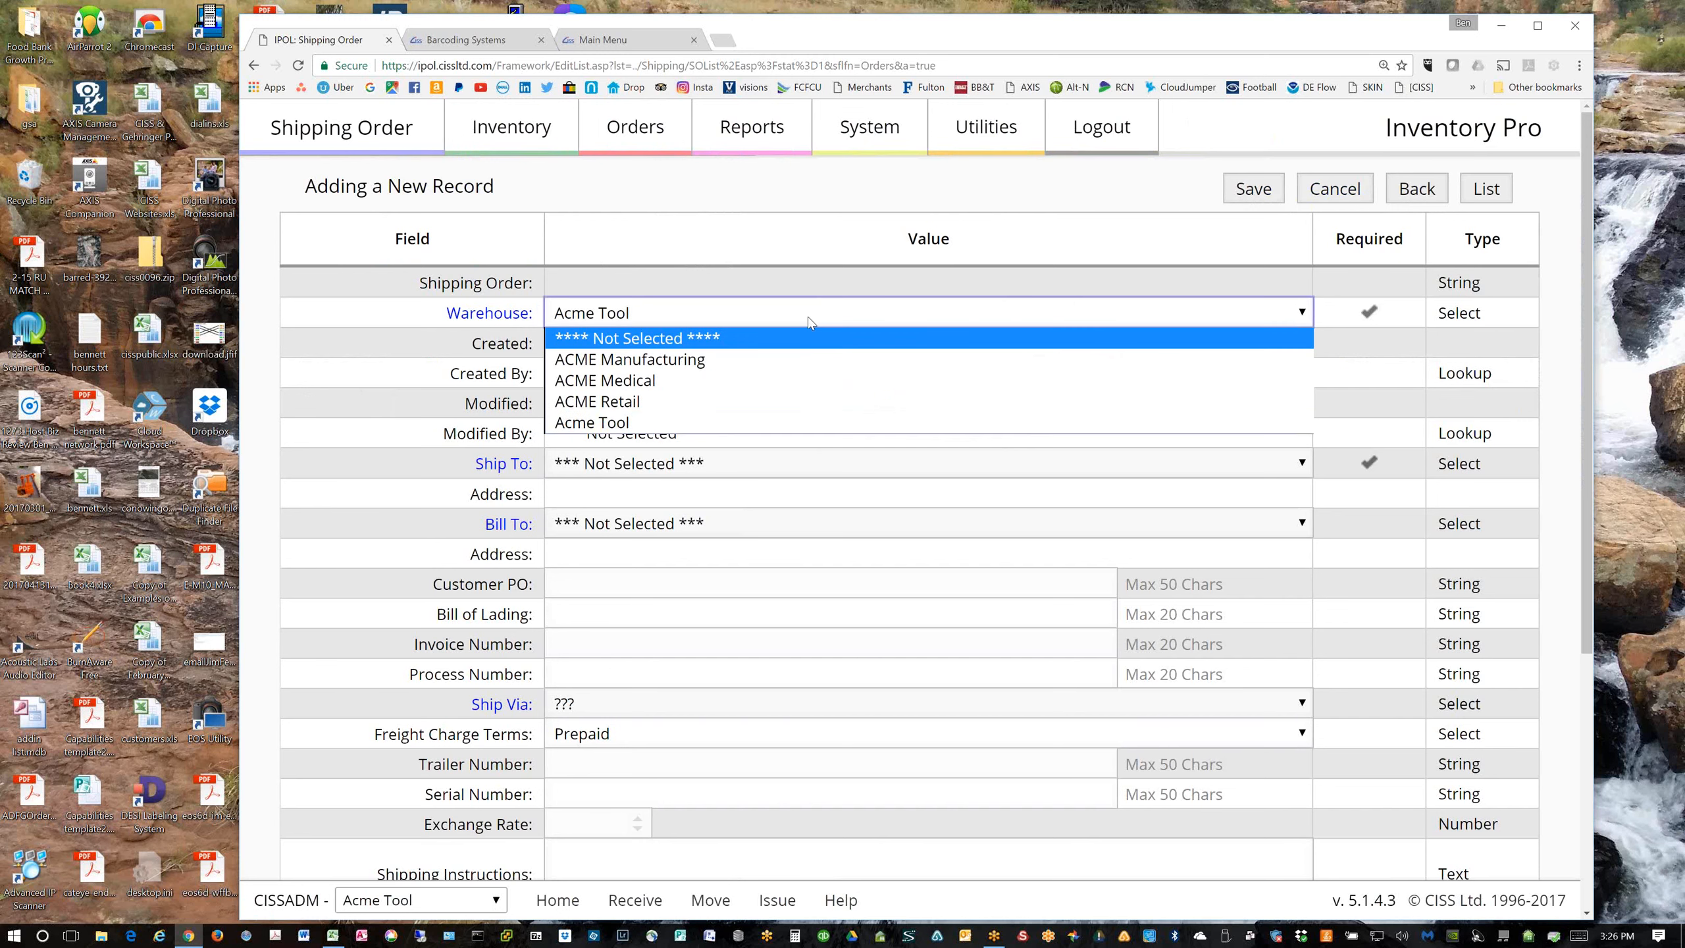
pyautogui.click(809, 323)
pyautogui.click(785, 464)
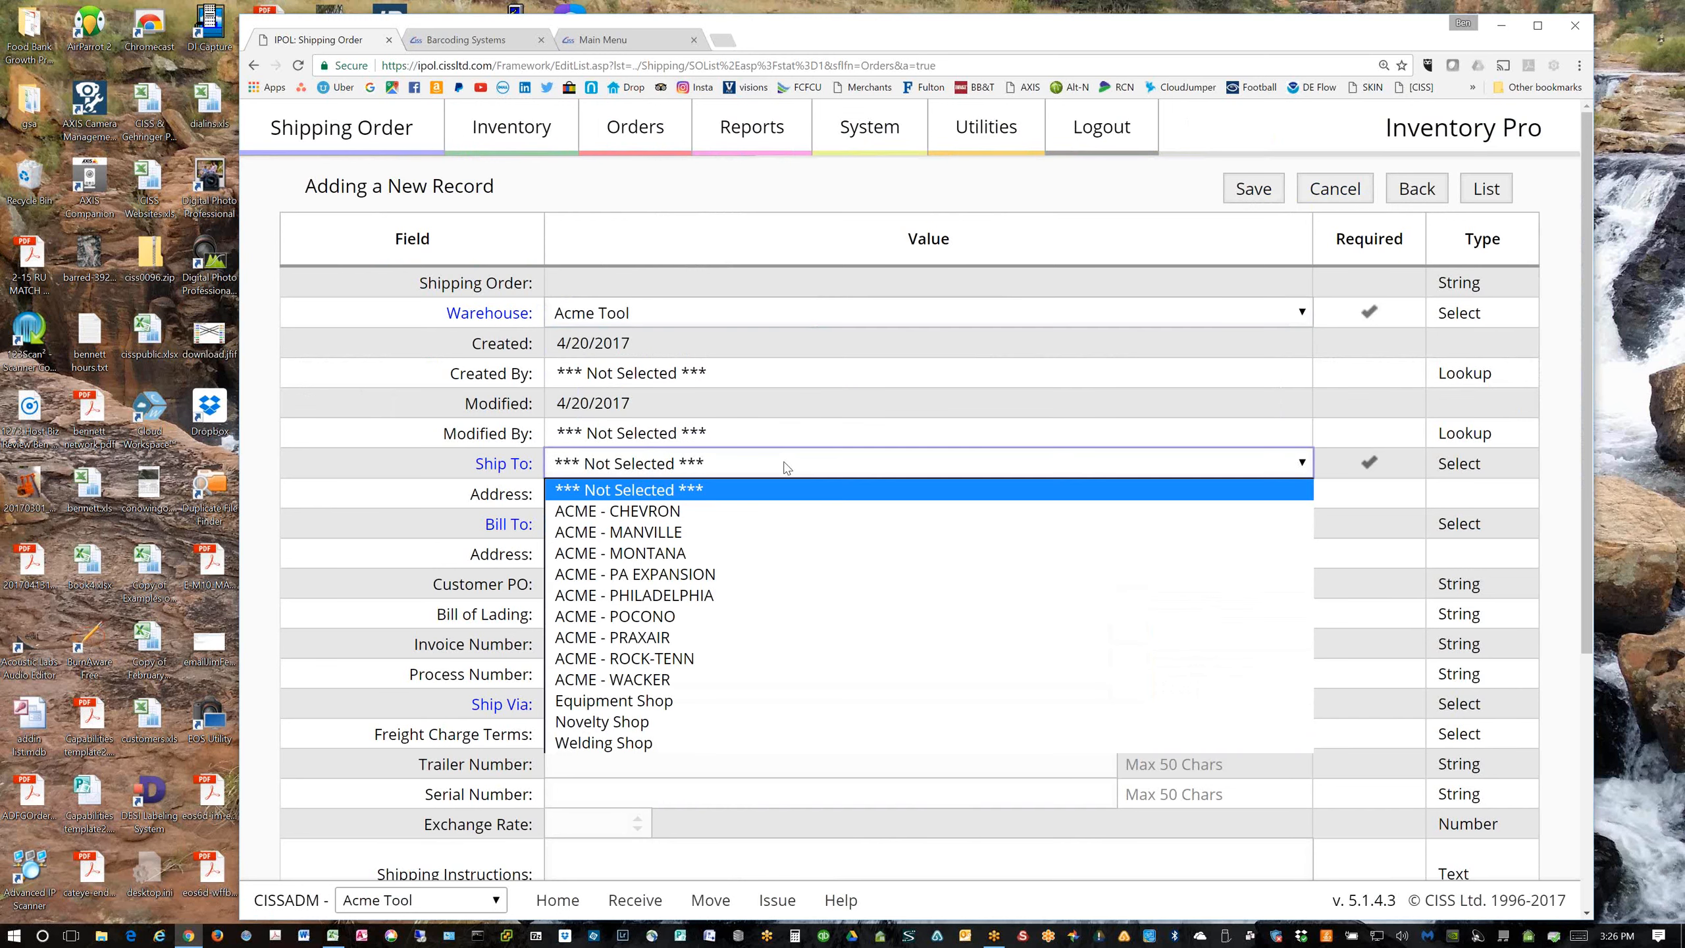
pyautogui.click(696, 512)
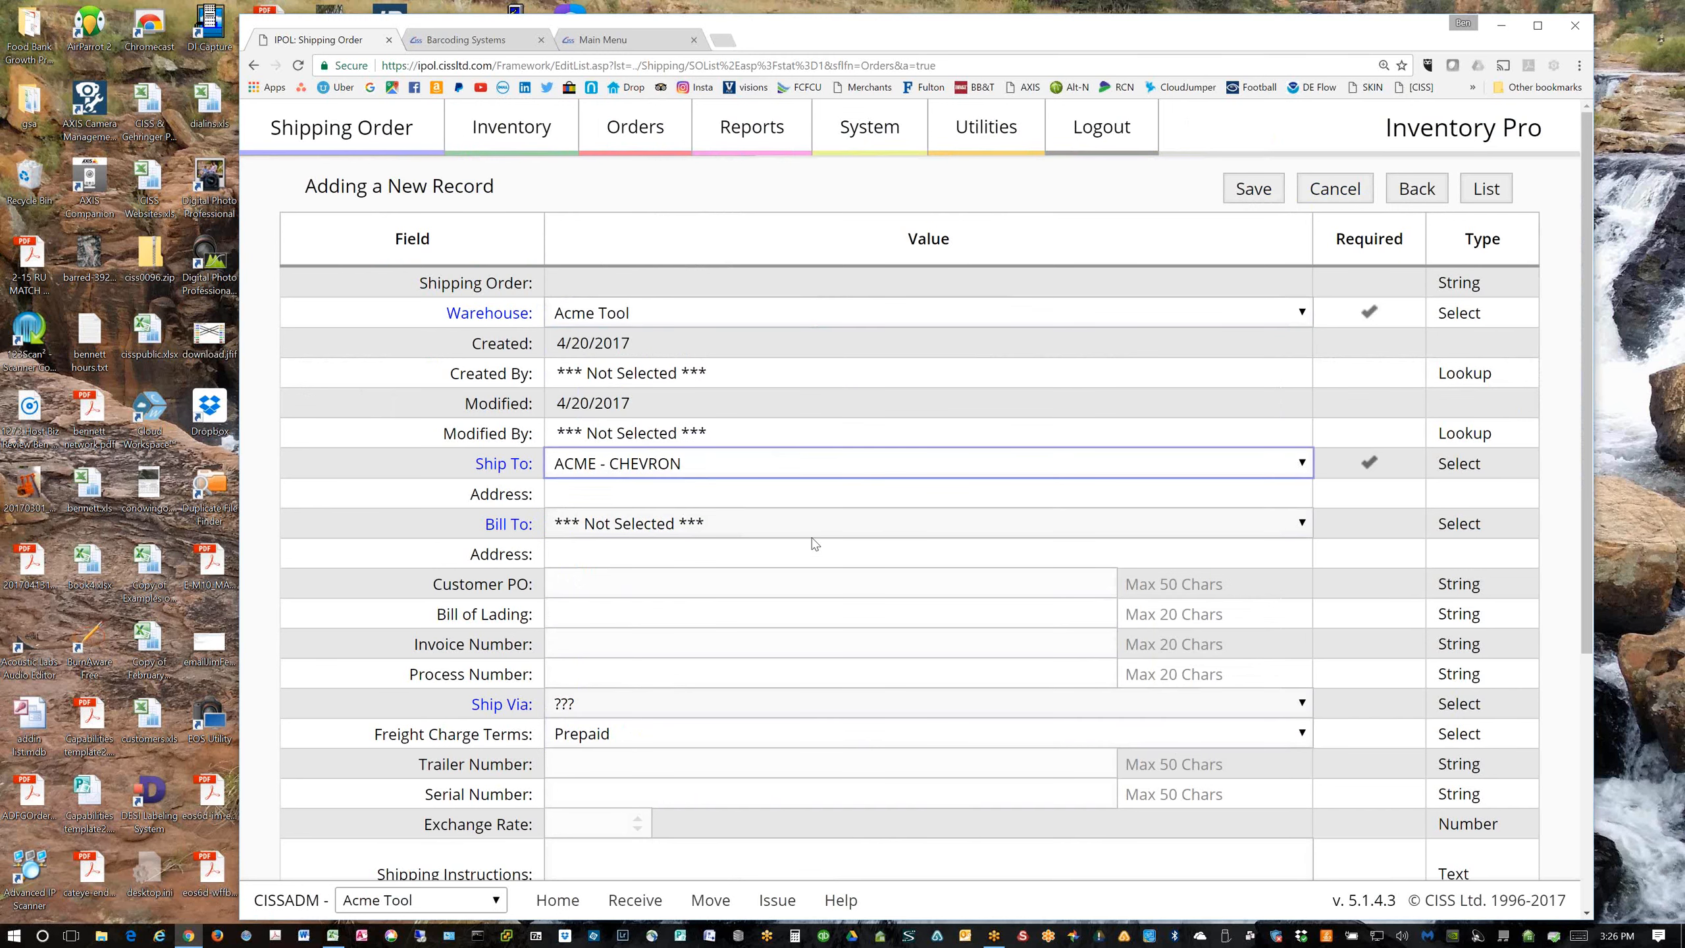
pyautogui.click(1253, 204)
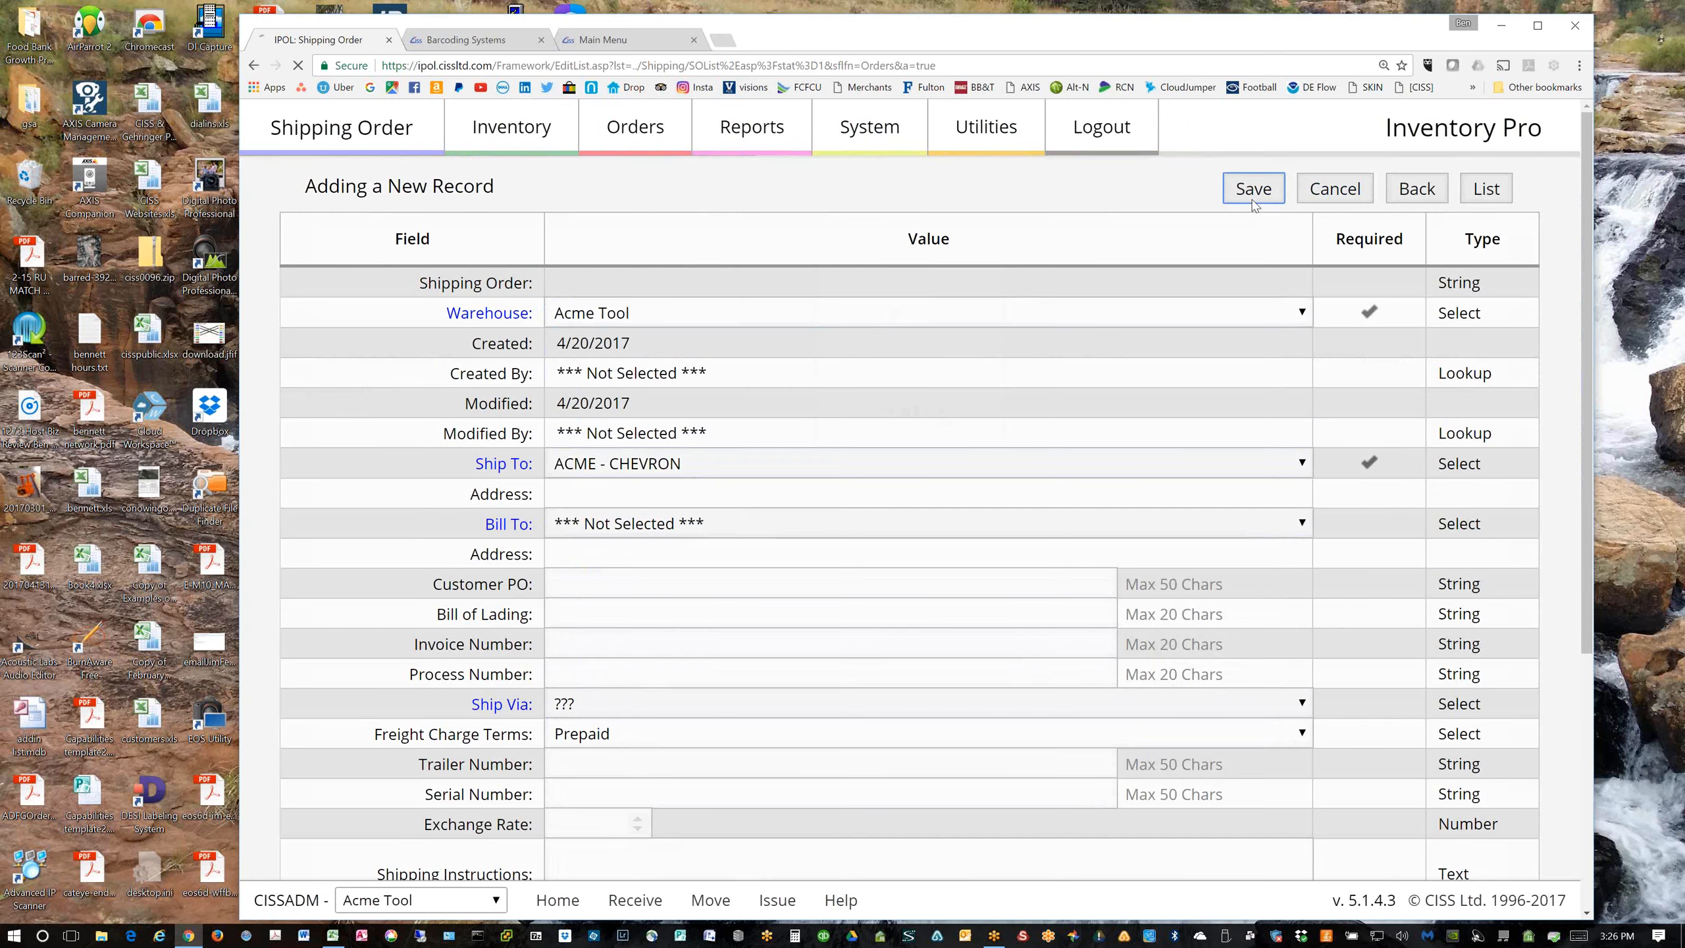
# Add items 10021 and 10065 to the new shipping order's line items and save them
pyautogui.click(826, 206)
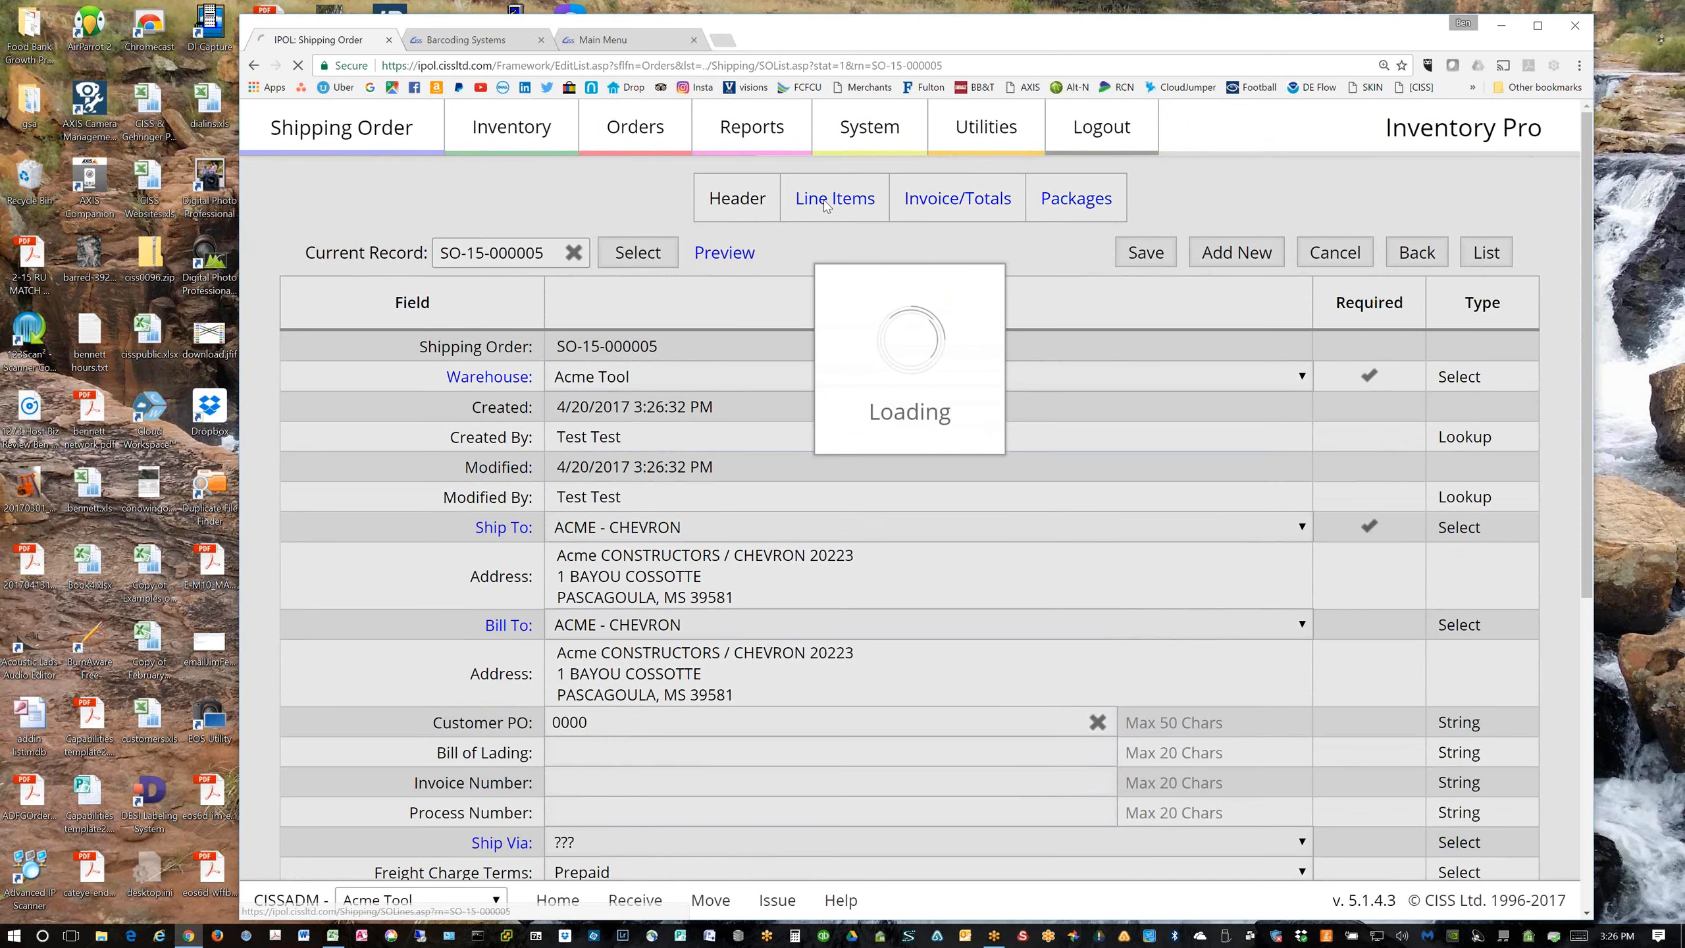
pyautogui.press('Tab')
pyautogui.press('Return')
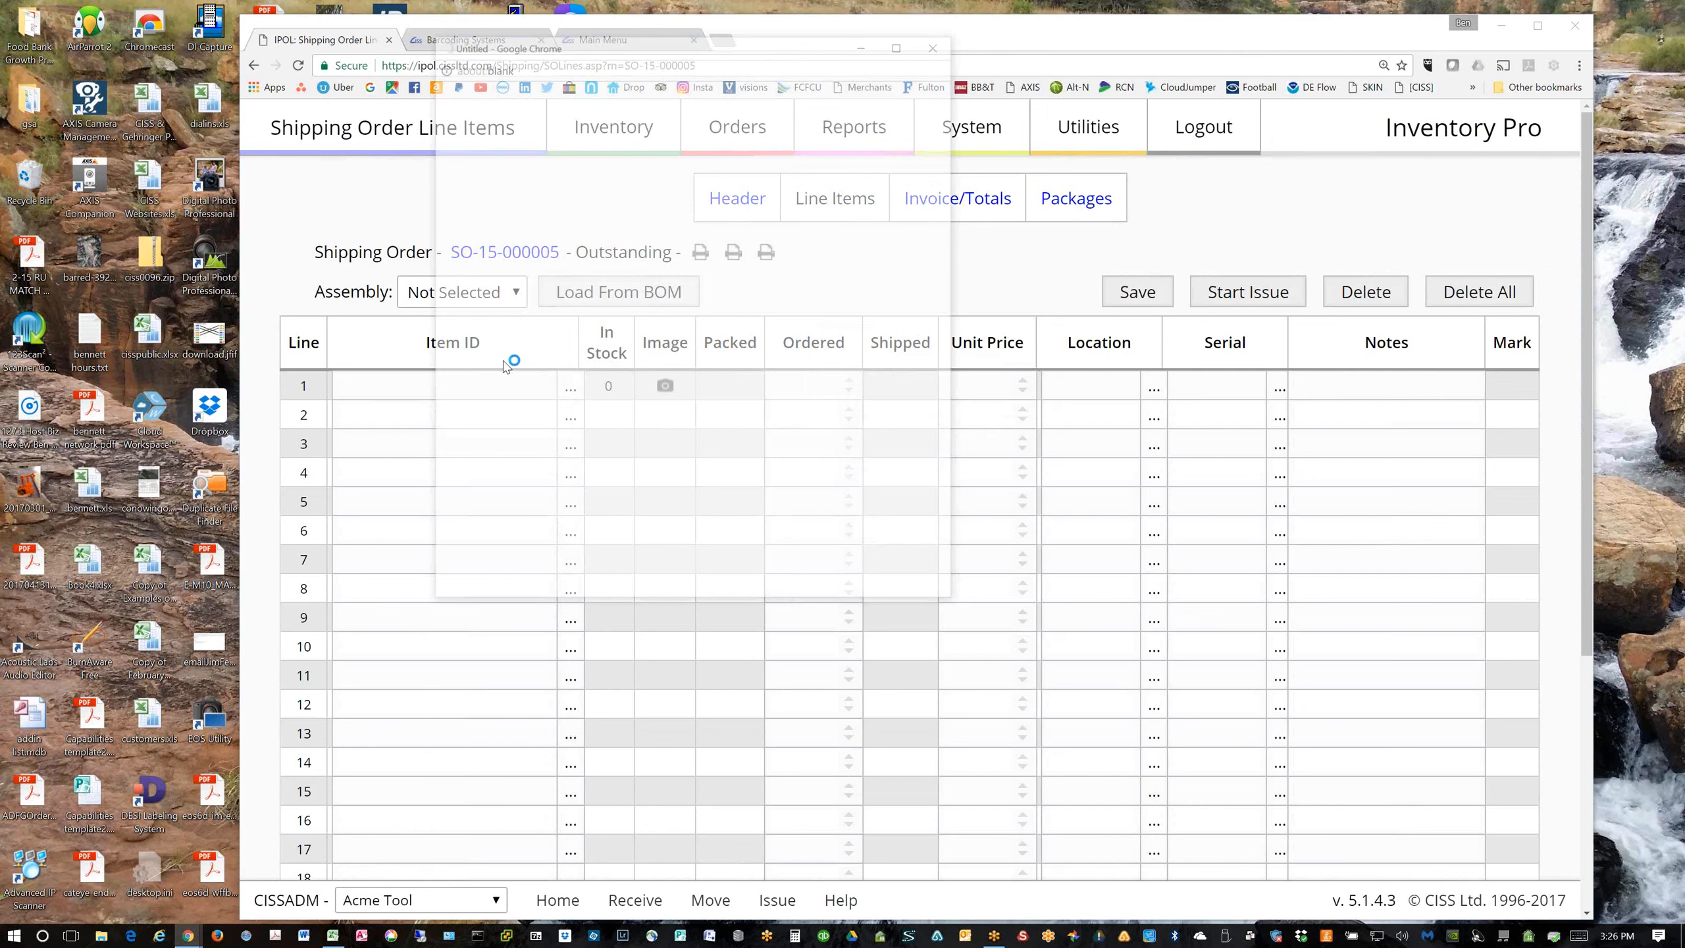
pyautogui.click(466, 190)
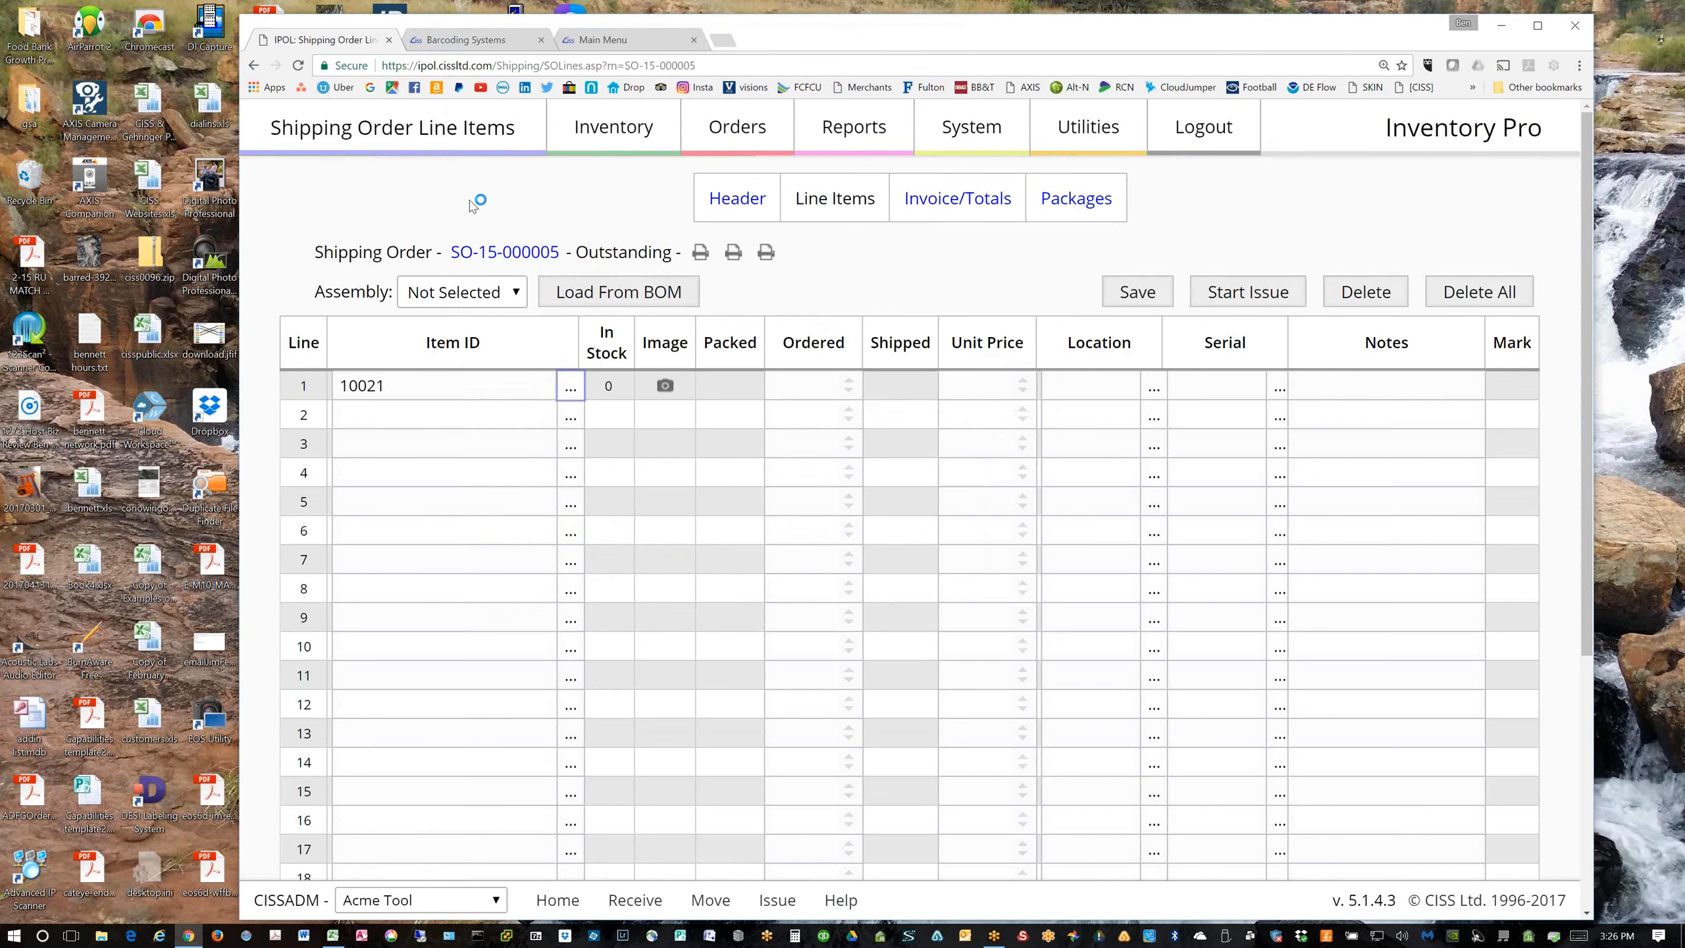
pyautogui.press('Return')
pyautogui.click(464, 208)
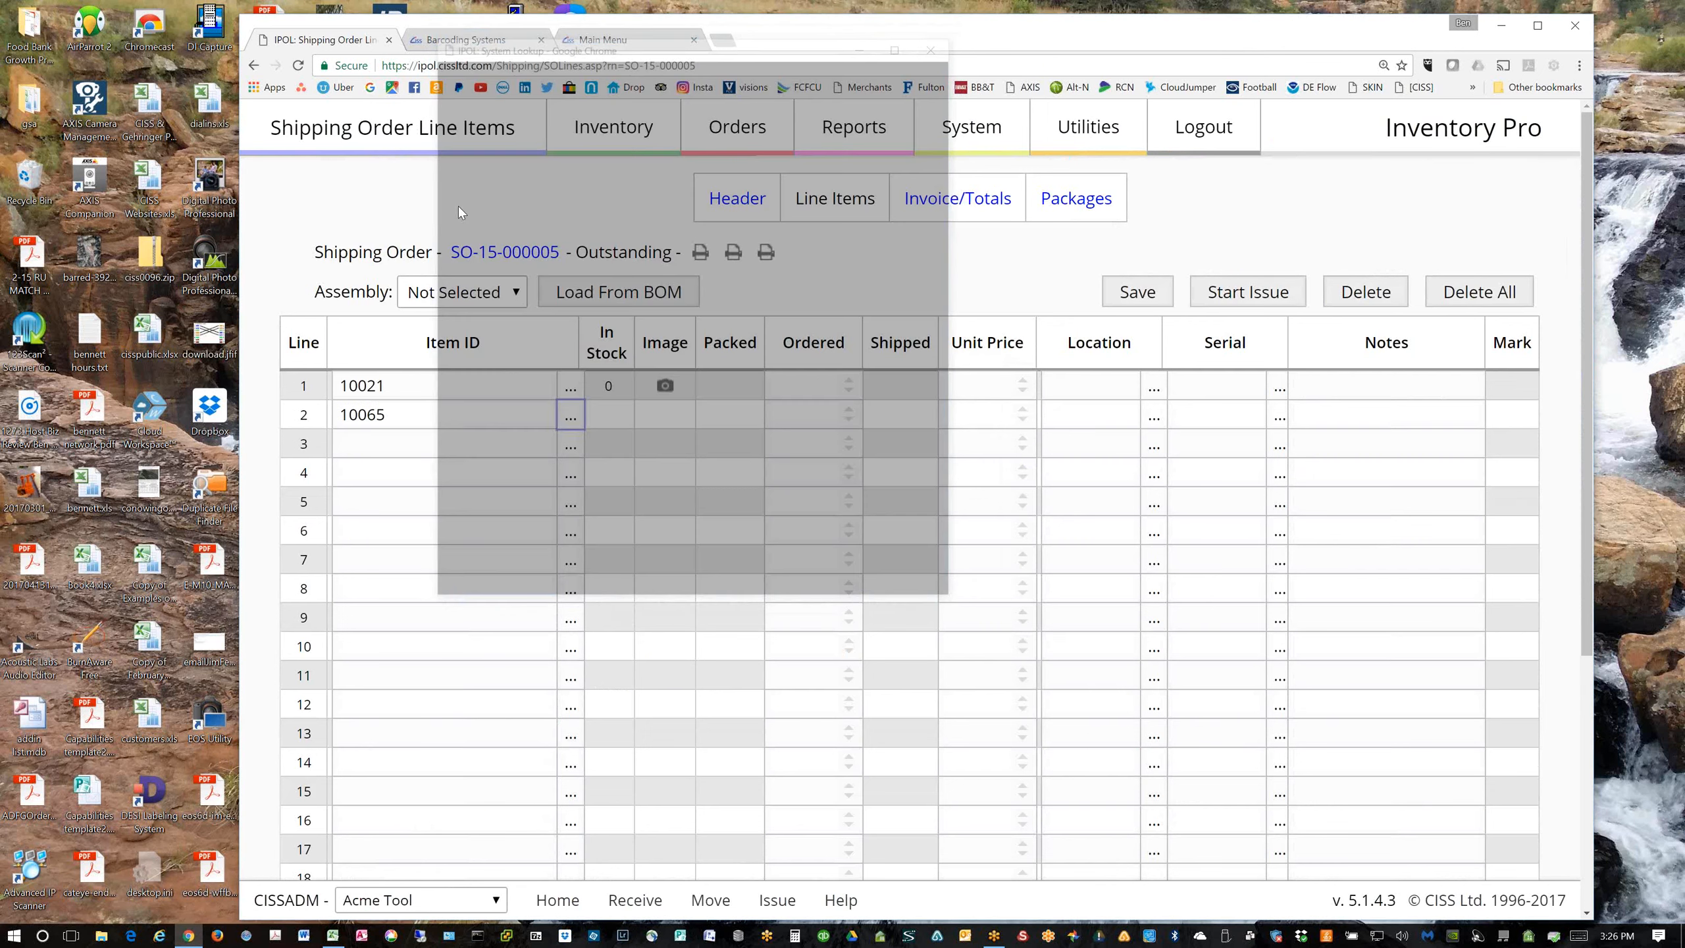
pyautogui.click(1161, 304)
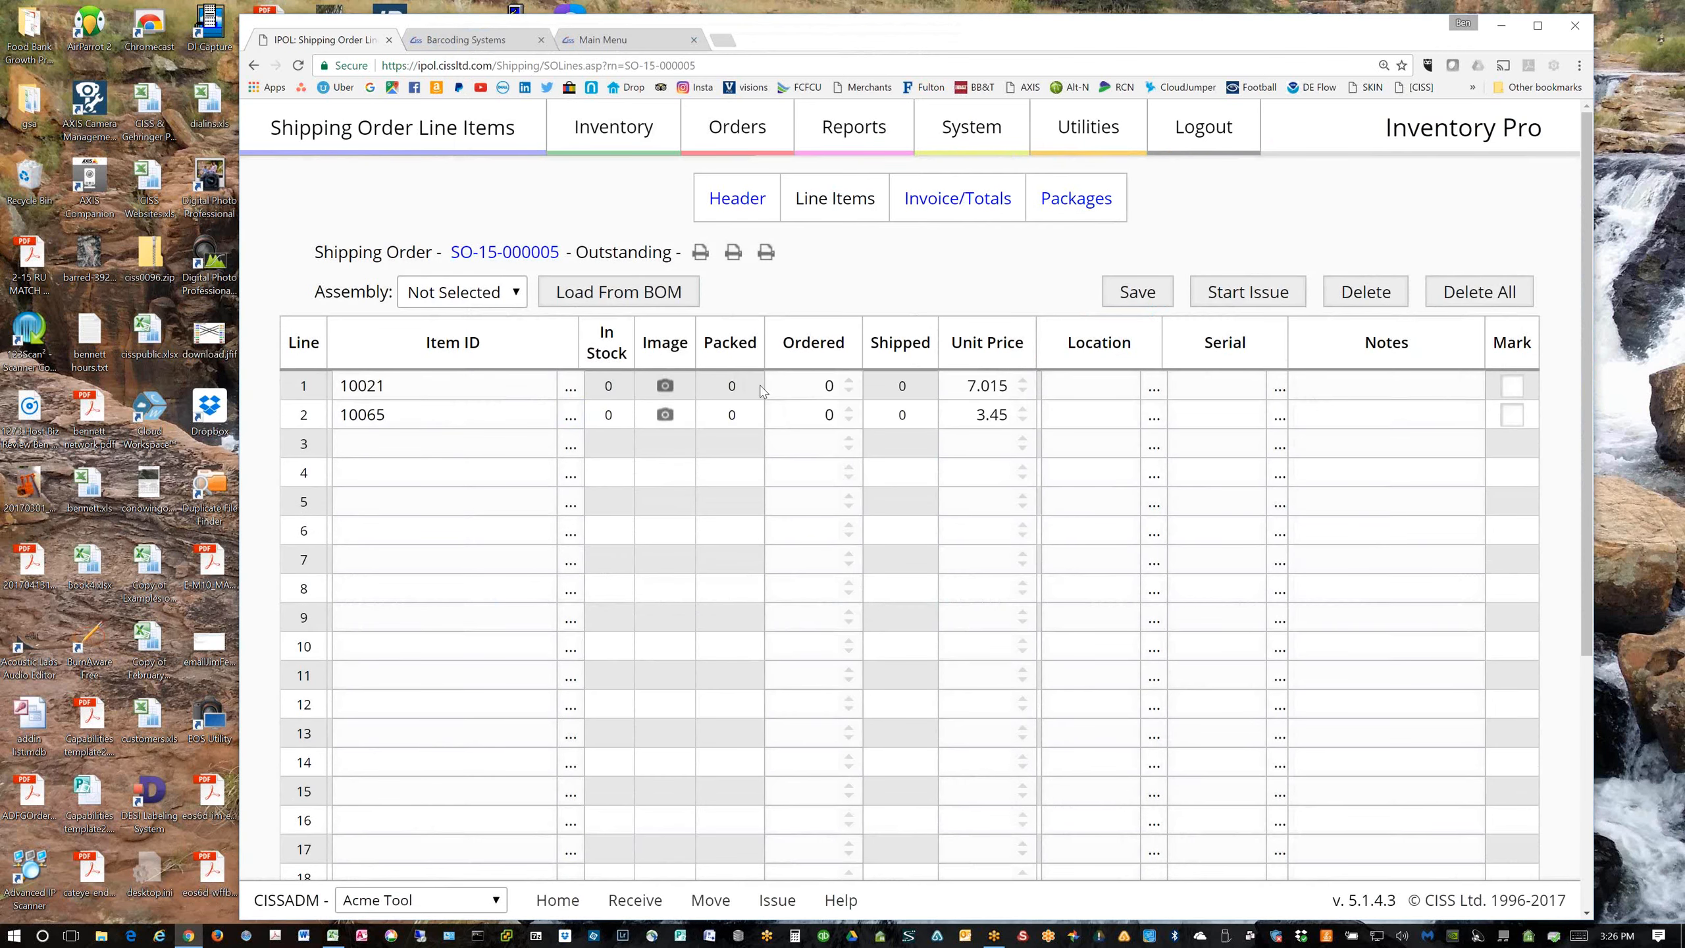
# Set the ordered quantities to 6 for item 10021 and 7 for item 10065, and save the shipping order lines
pyautogui.click(848, 382)
pyautogui.click(848, 382)
pyautogui.click(848, 382)
pyautogui.click(849, 382)
pyautogui.click(848, 383)
pyautogui.click(849, 382)
pyautogui.click(848, 410)
pyautogui.click(848, 410)
pyautogui.click(848, 411)
pyautogui.click(849, 410)
pyautogui.click(848, 411)
pyautogui.click(848, 410)
pyautogui.click(848, 411)
pyautogui.click(1135, 294)
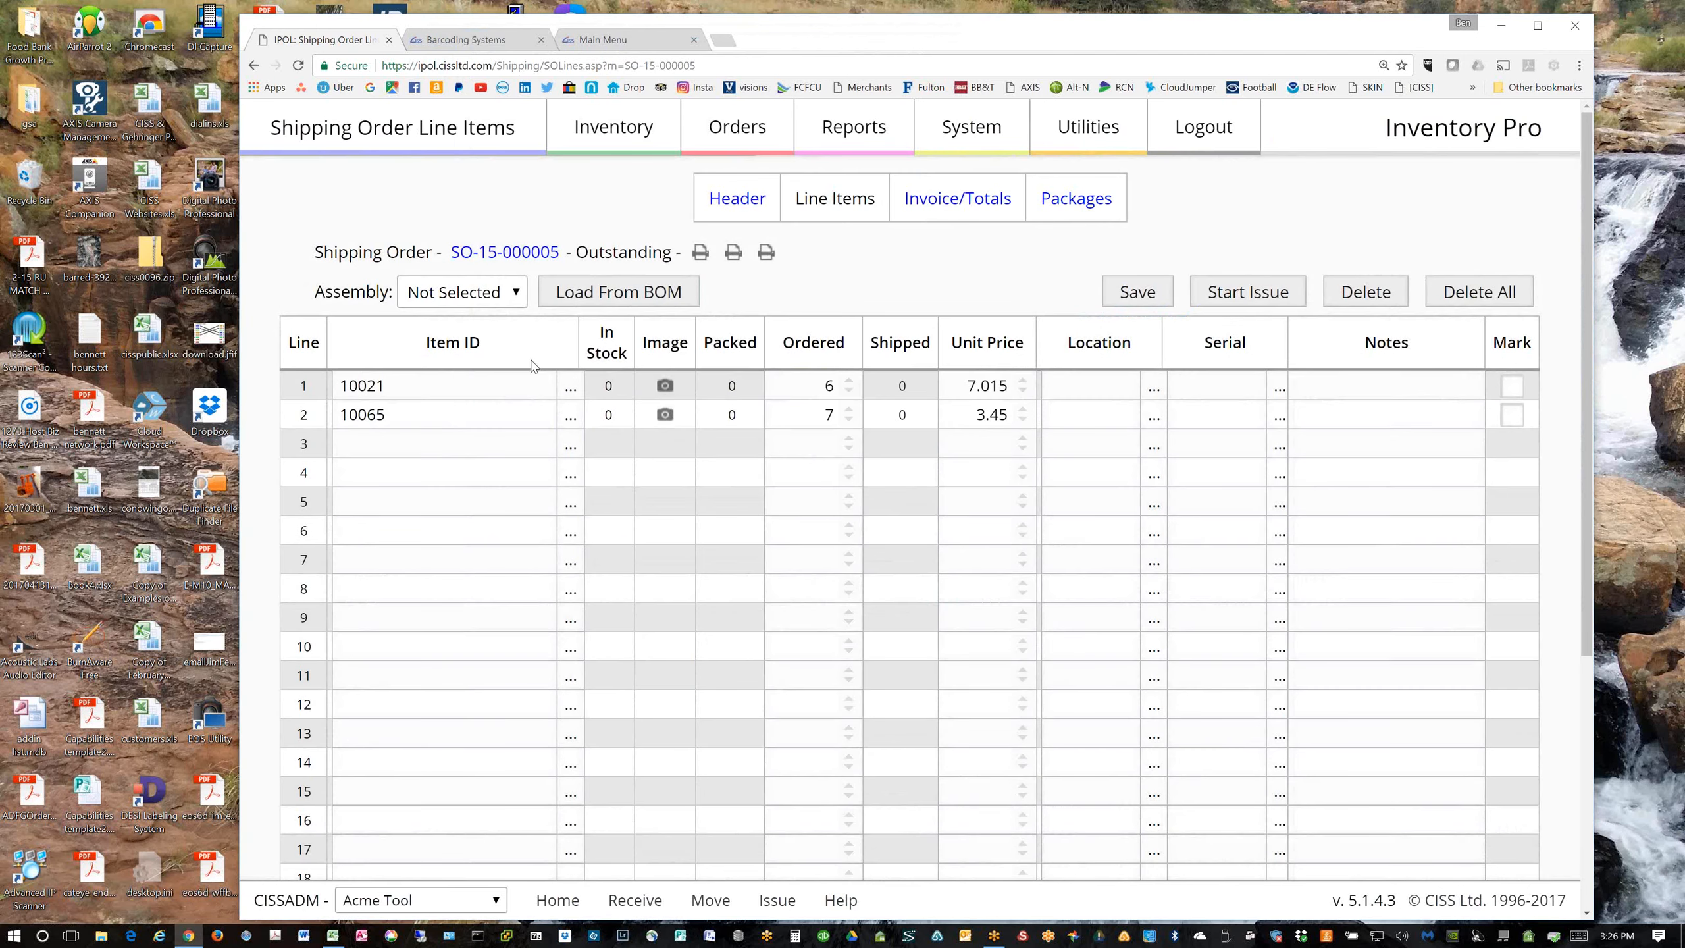
pyautogui.moveTo(397, 385); pyautogui.dragTo(323, 380)
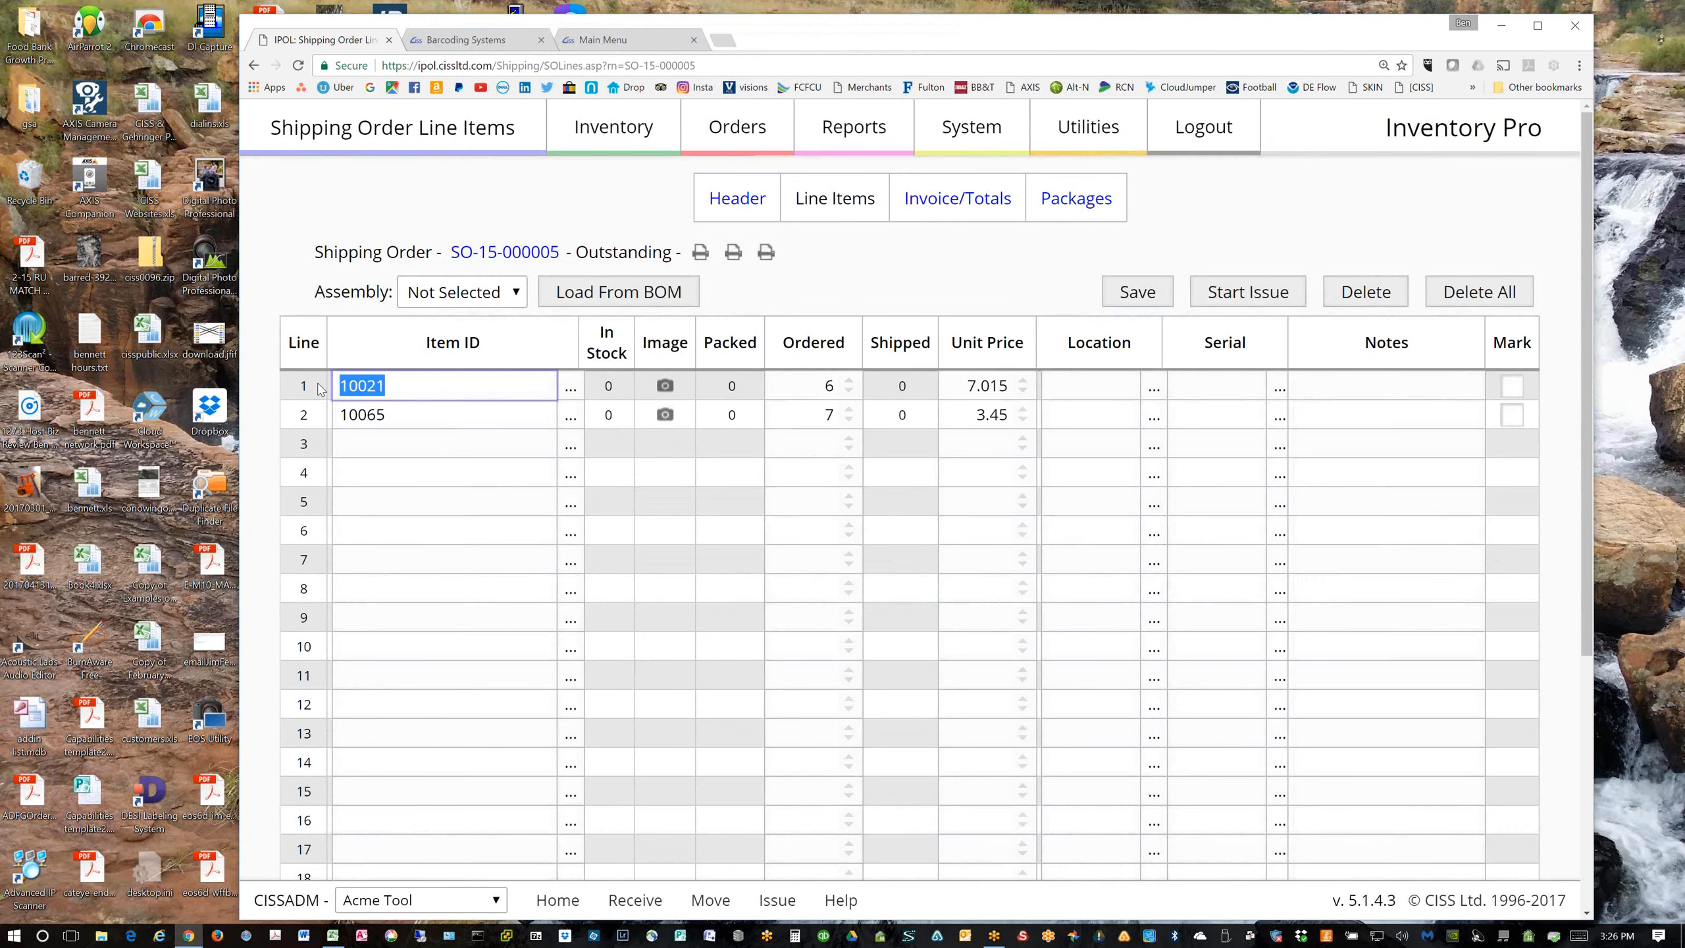
# Return to the Item Master List without saving the order lines again, and show items for all warehouses and all suppliers
pyautogui.click(605, 140)
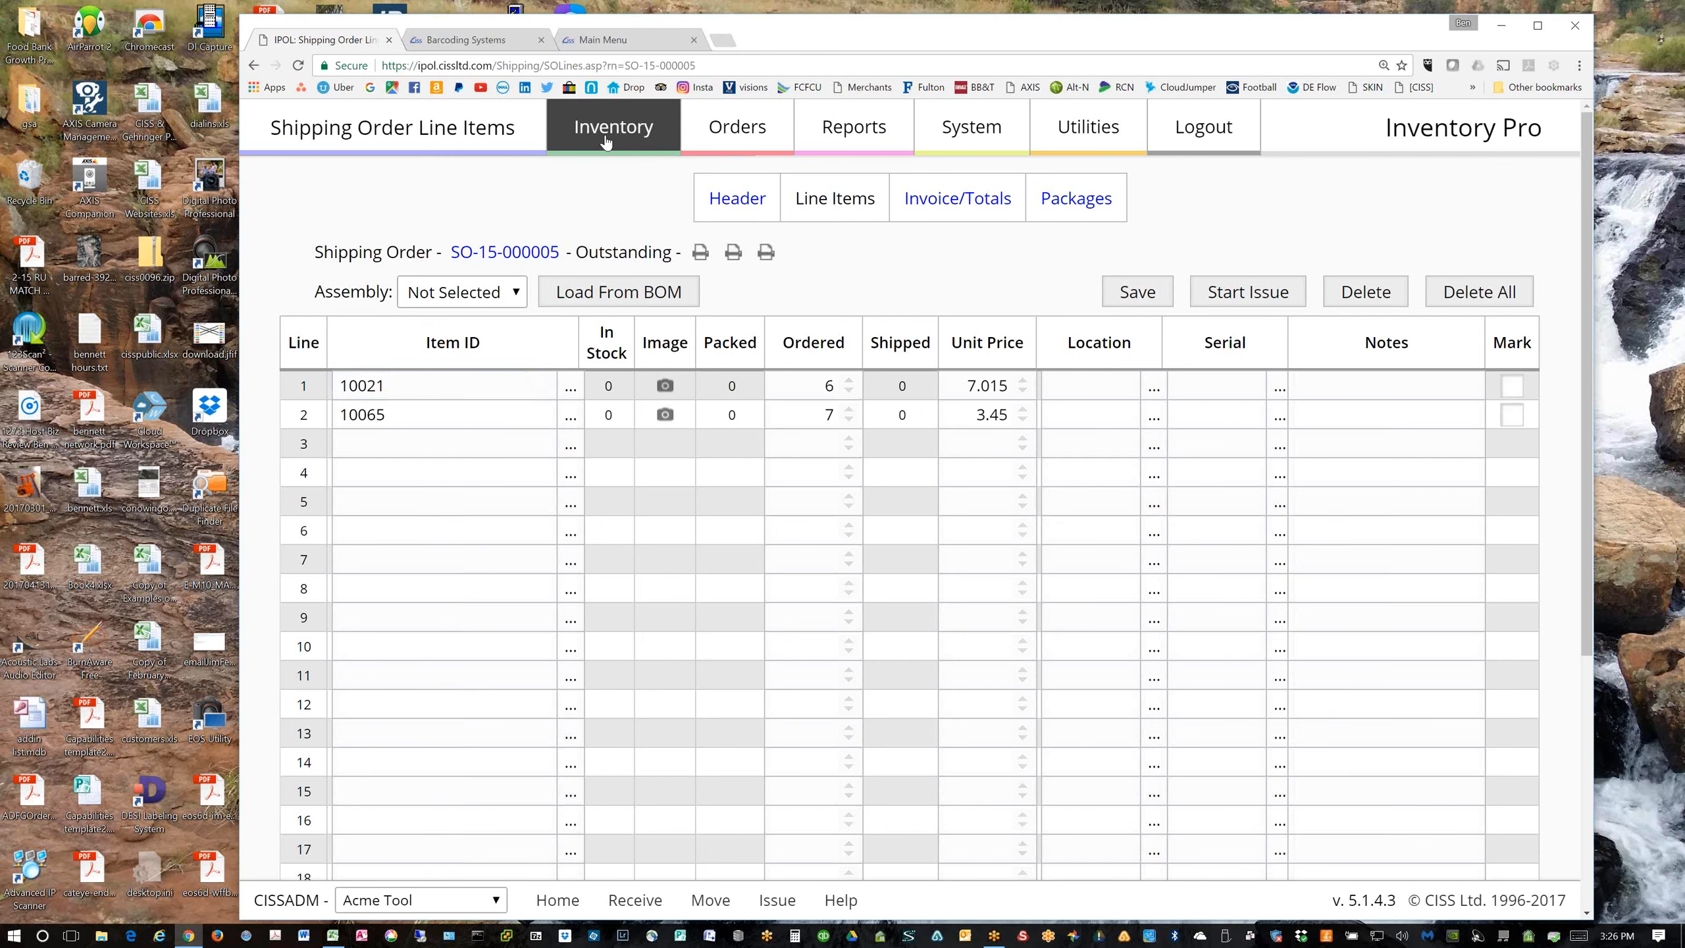
pyautogui.click(440, 208)
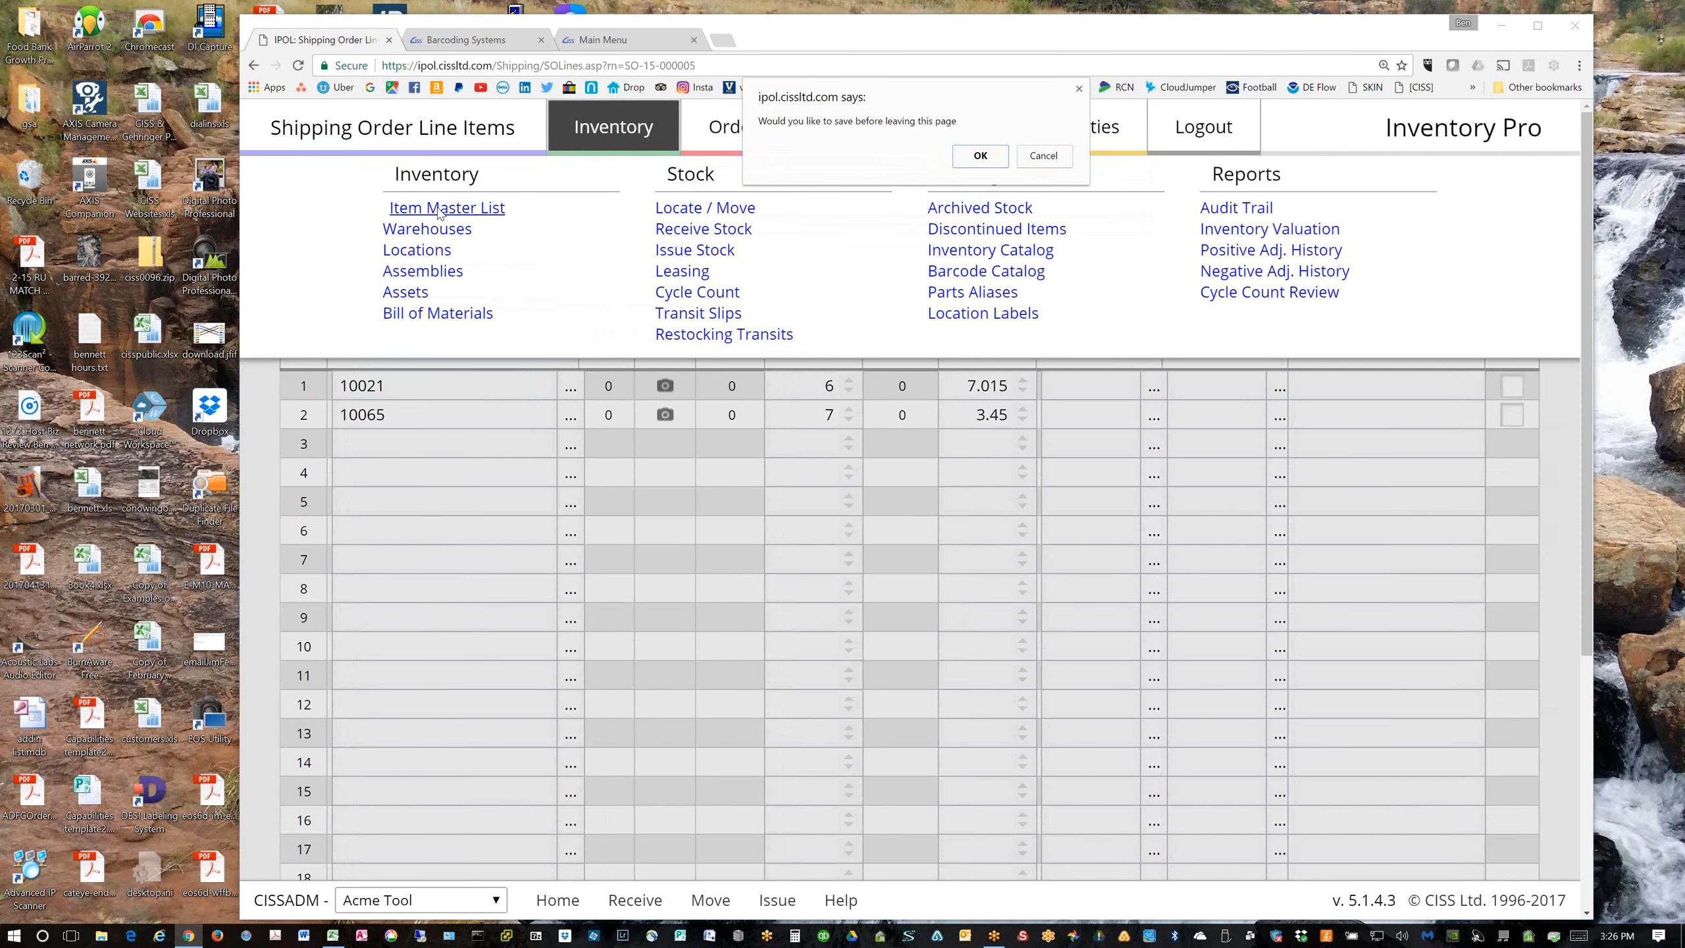
pyautogui.click(1047, 159)
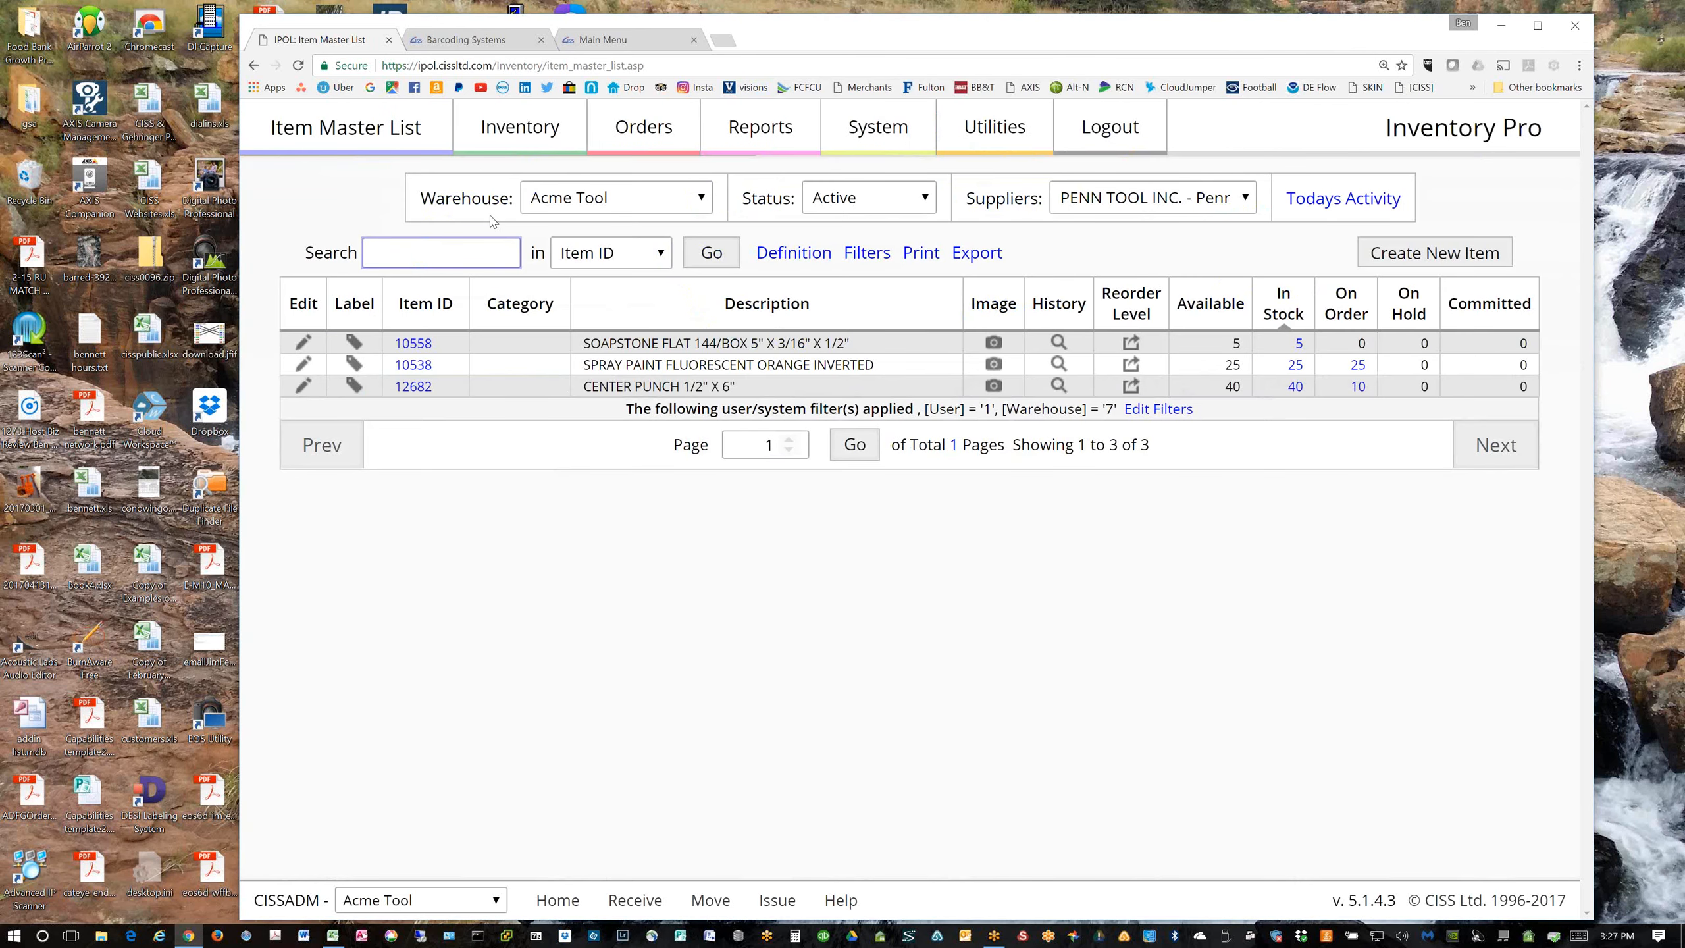
pyautogui.click(492, 126)
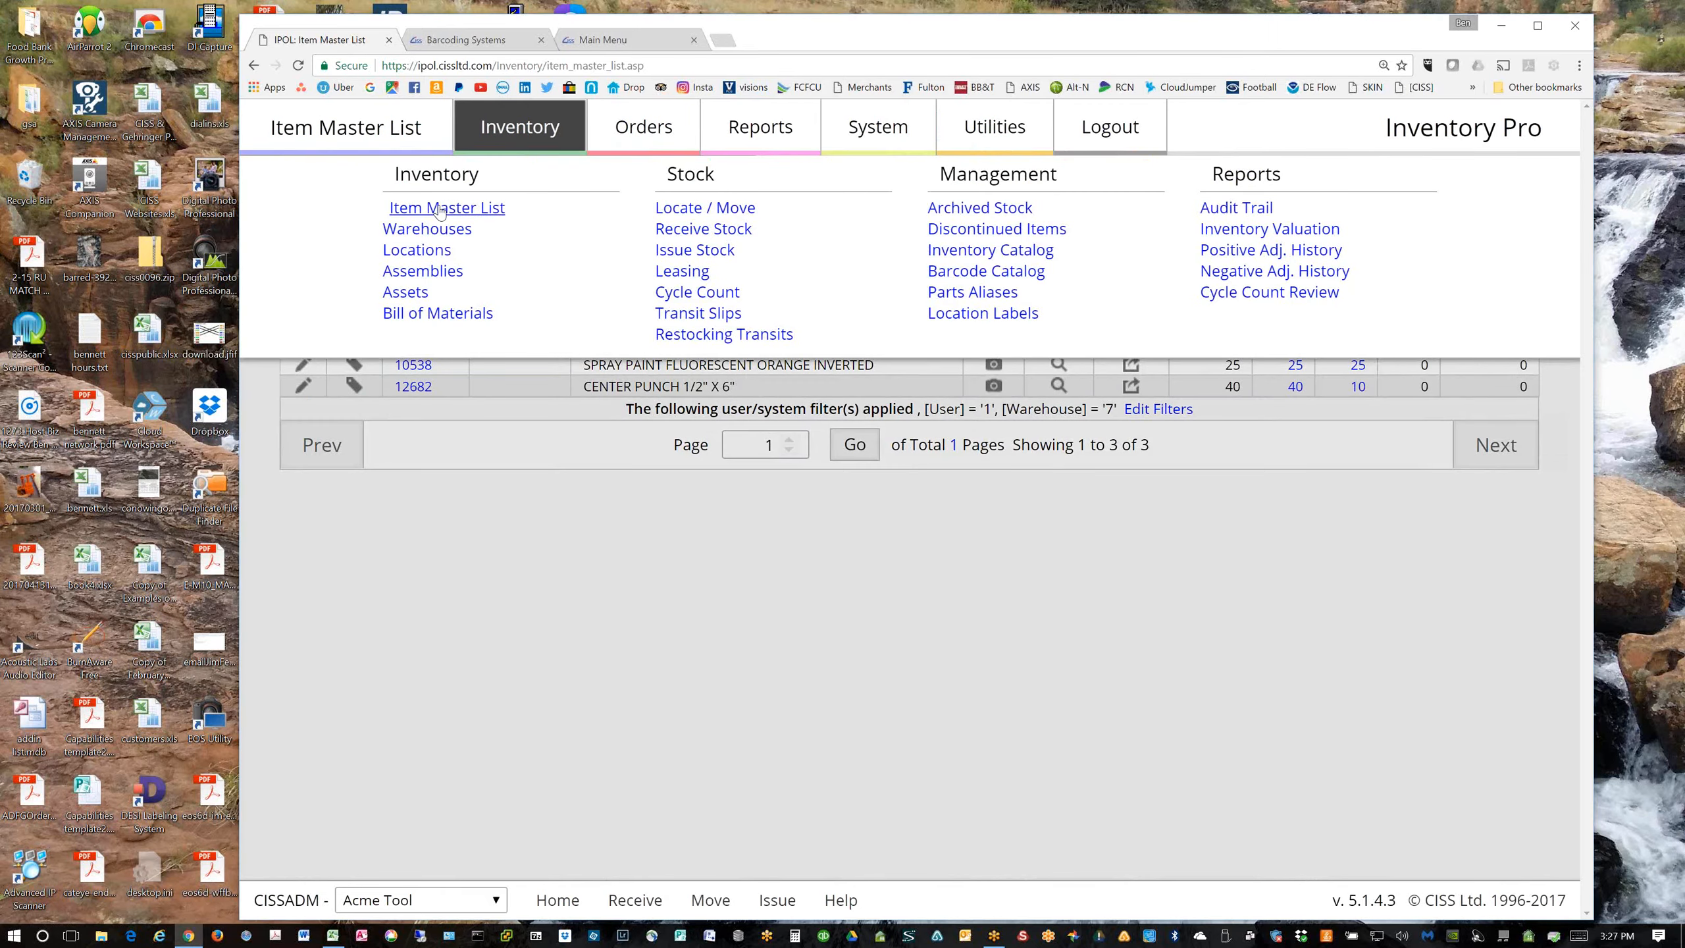
pyautogui.click(443, 210)
pyautogui.click(495, 145)
pyautogui.click(444, 210)
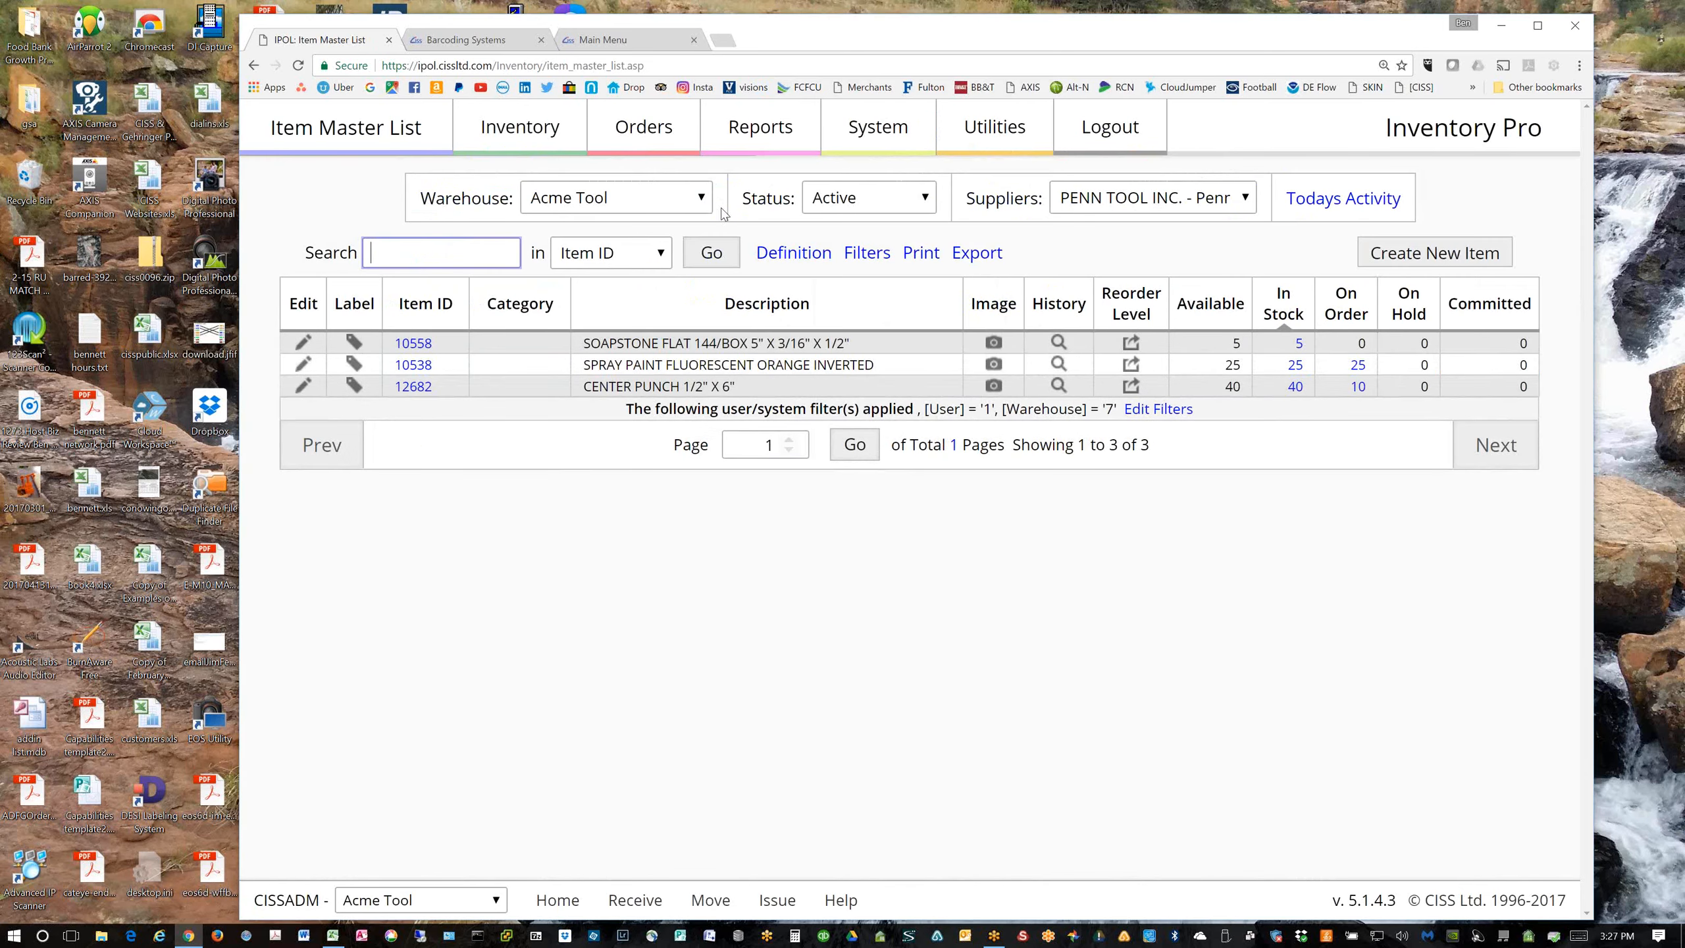
pyautogui.click(706, 201)
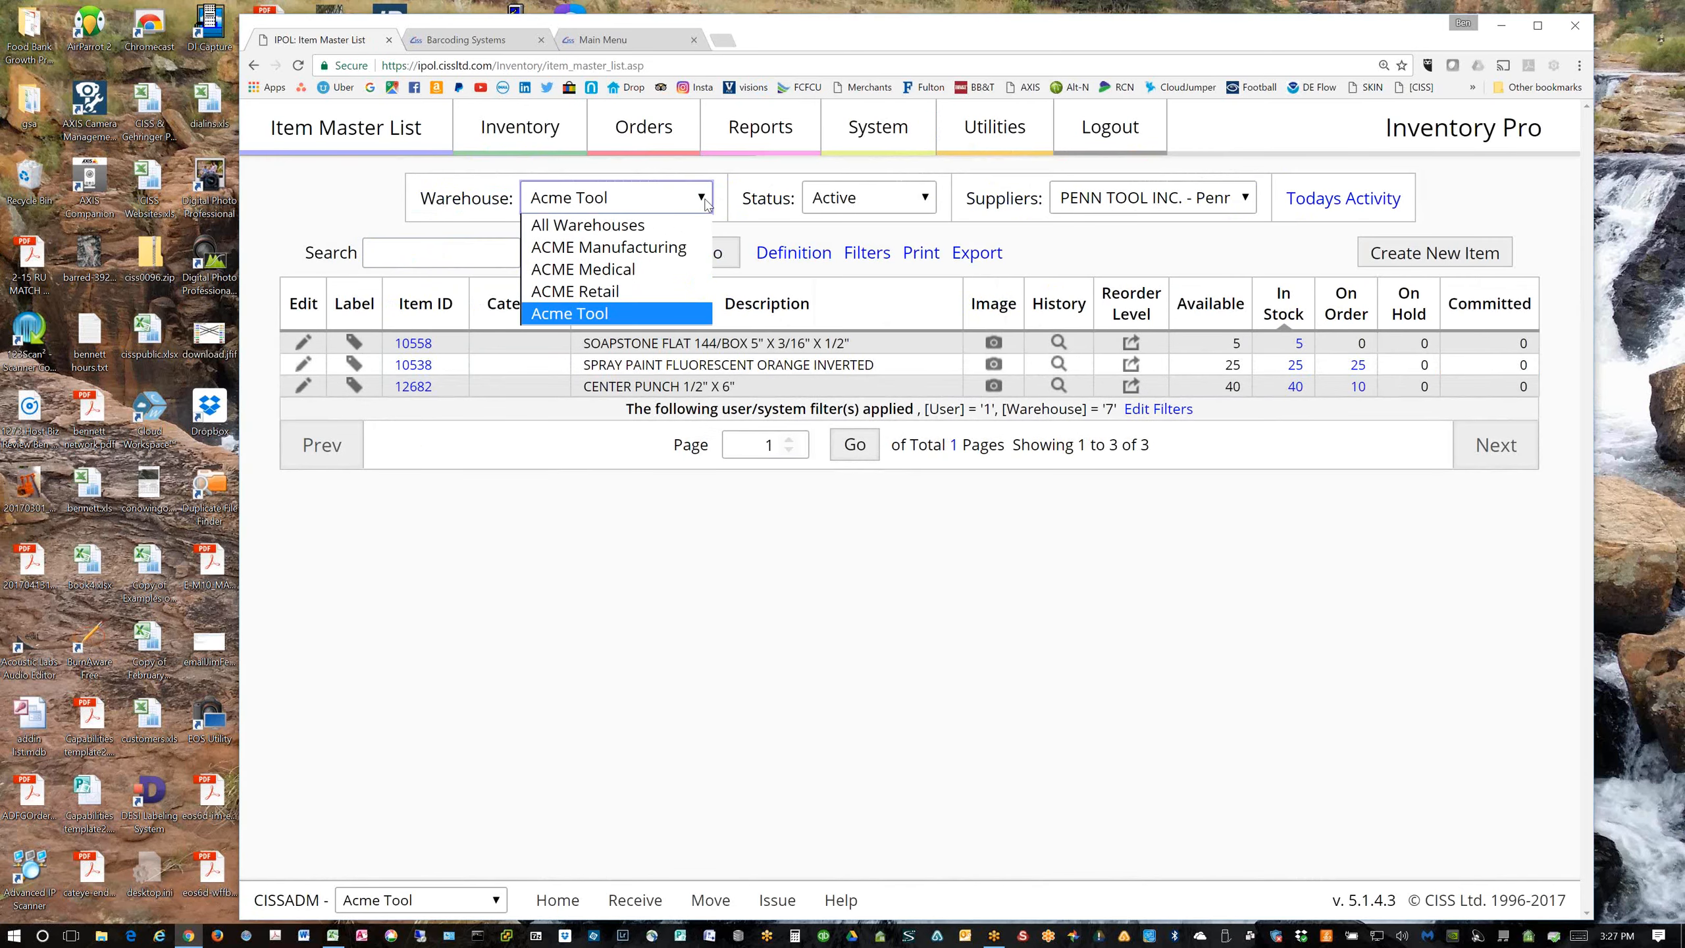
pyautogui.click(667, 225)
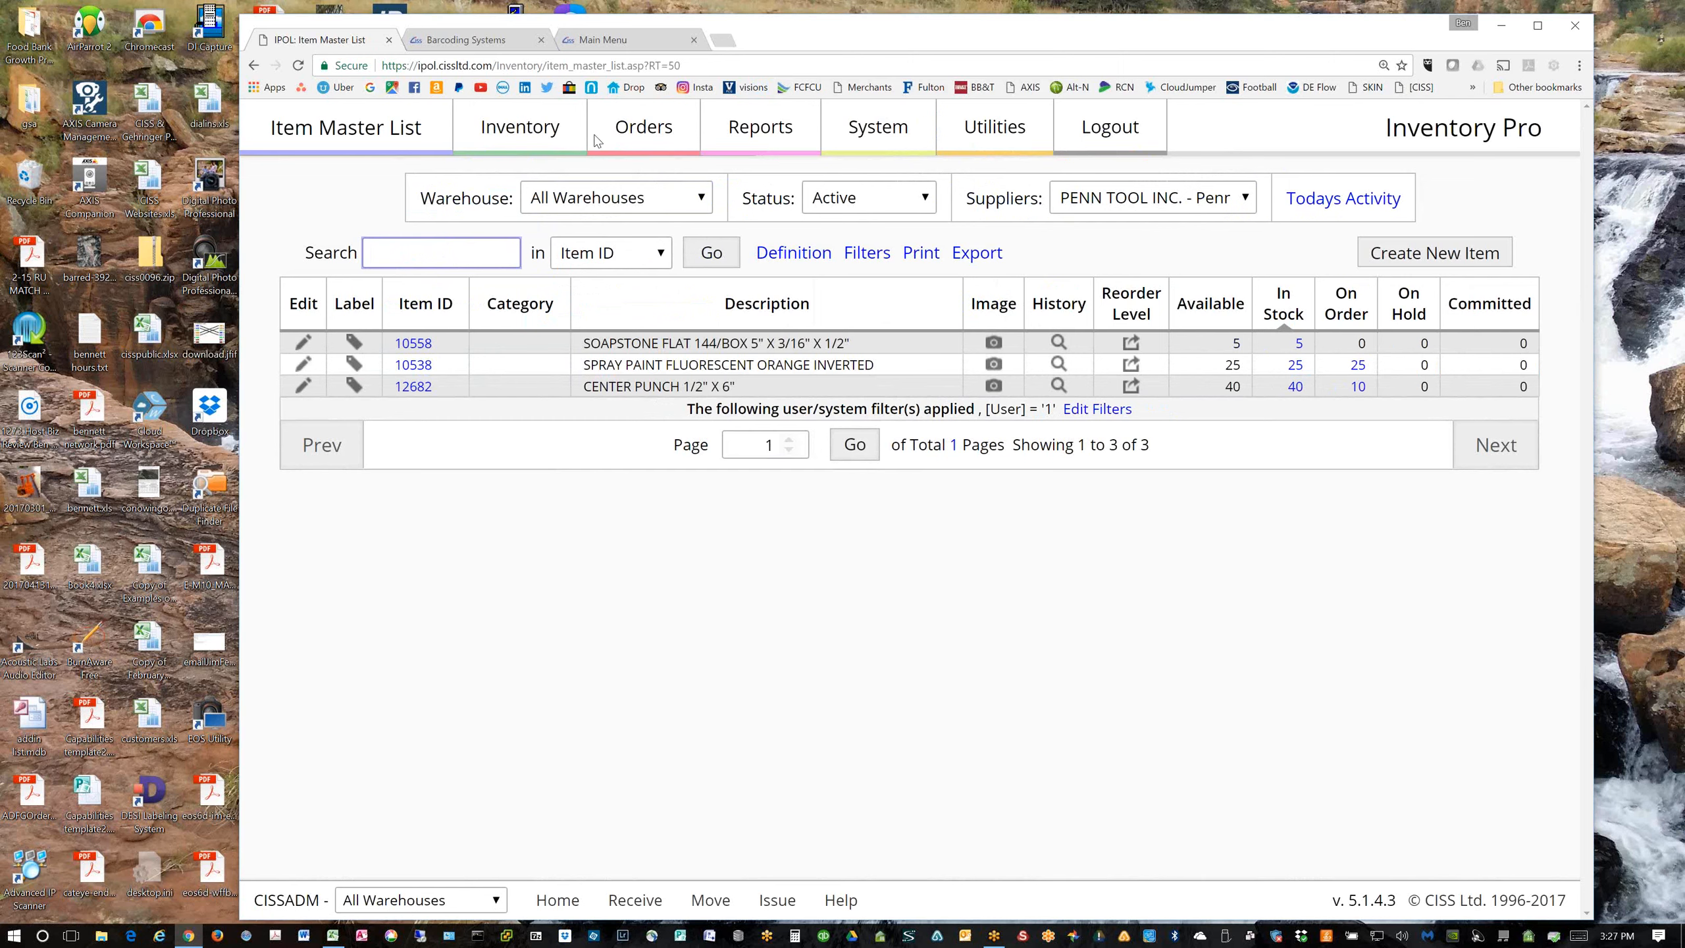
pyautogui.click(1249, 202)
pyautogui.click(1105, 226)
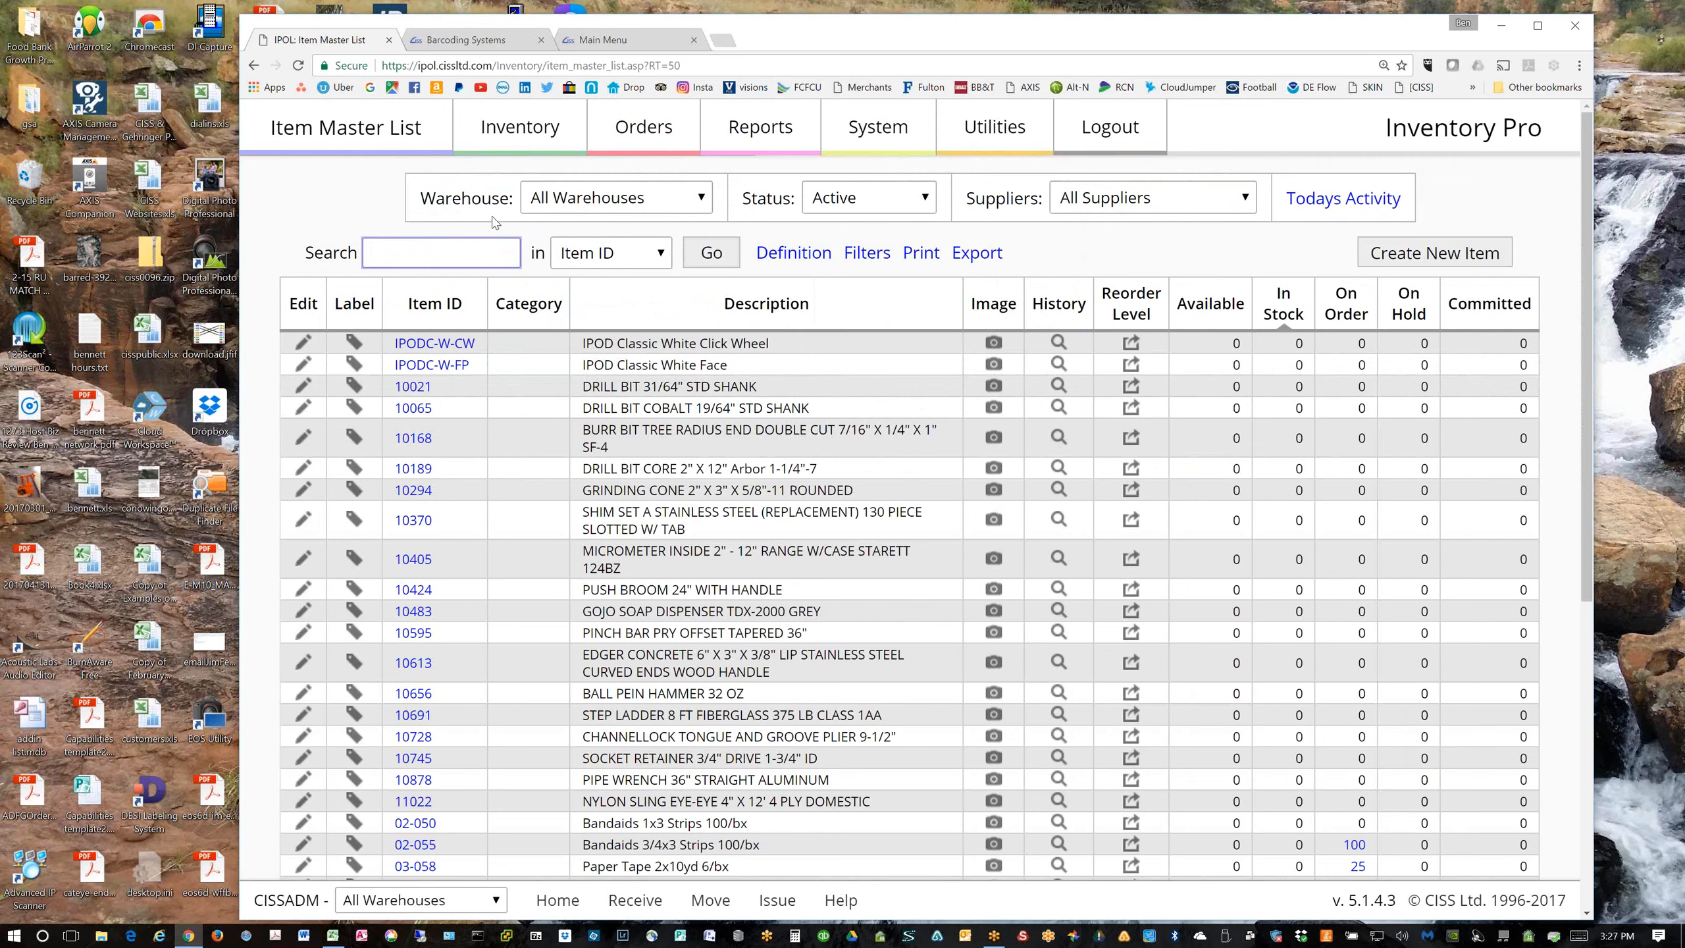
# Open the outstanding shipping order for ACME - CHEVRON and view its line items
pyautogui.moveTo(643, 128)
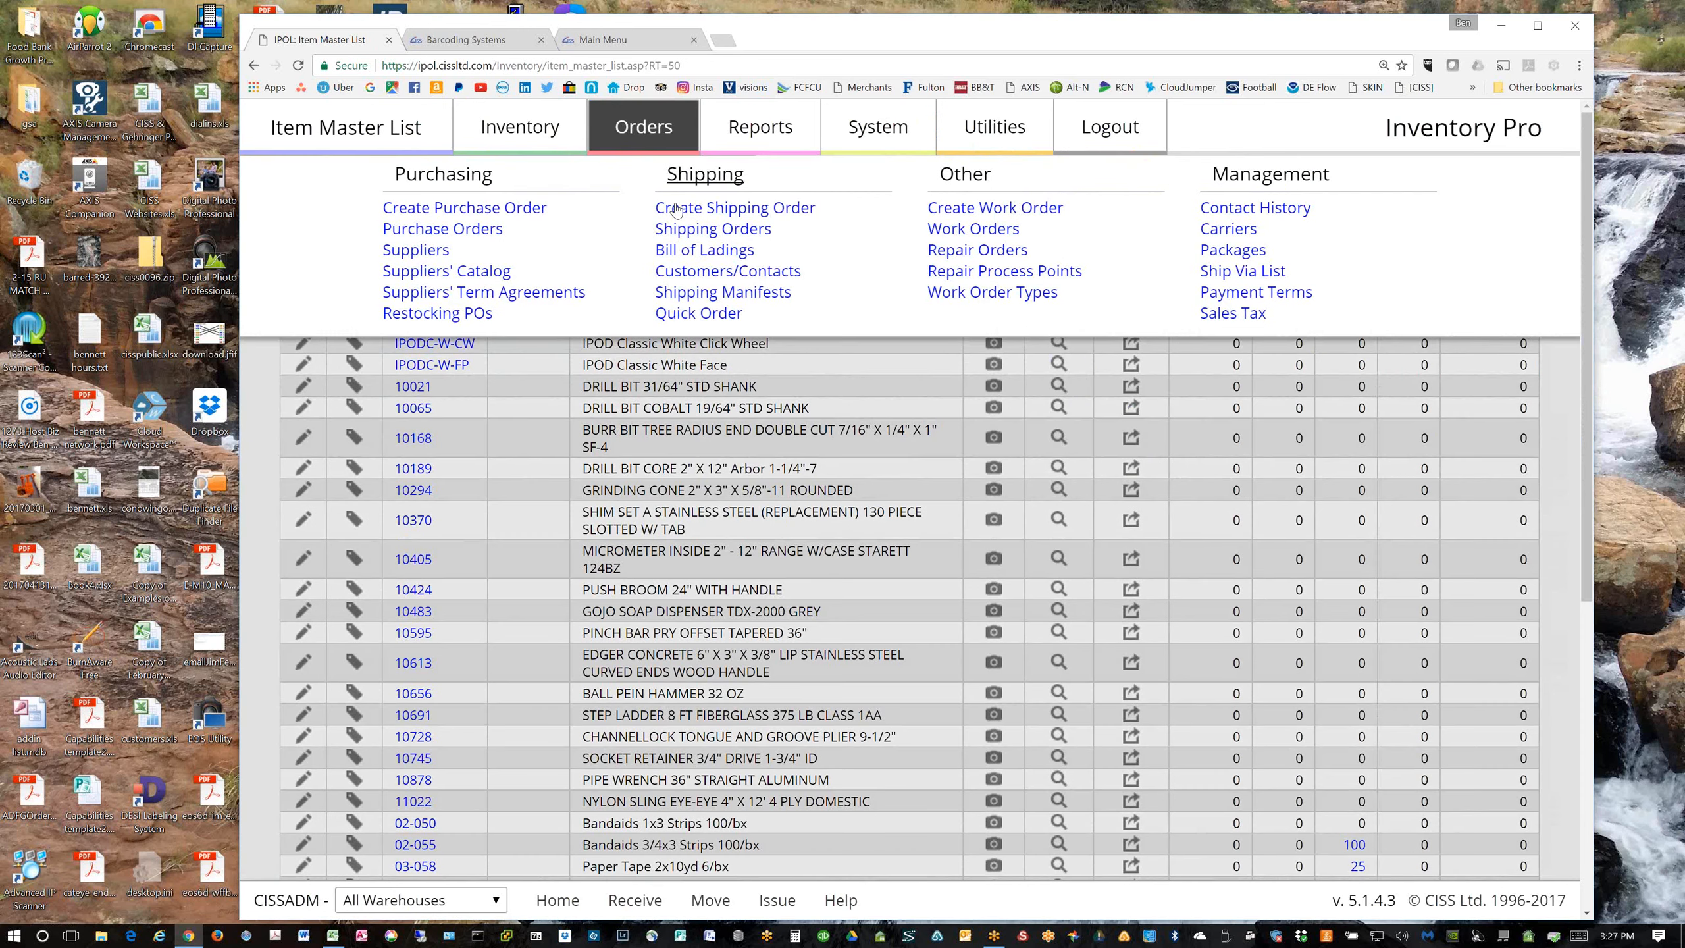
pyautogui.click(690, 231)
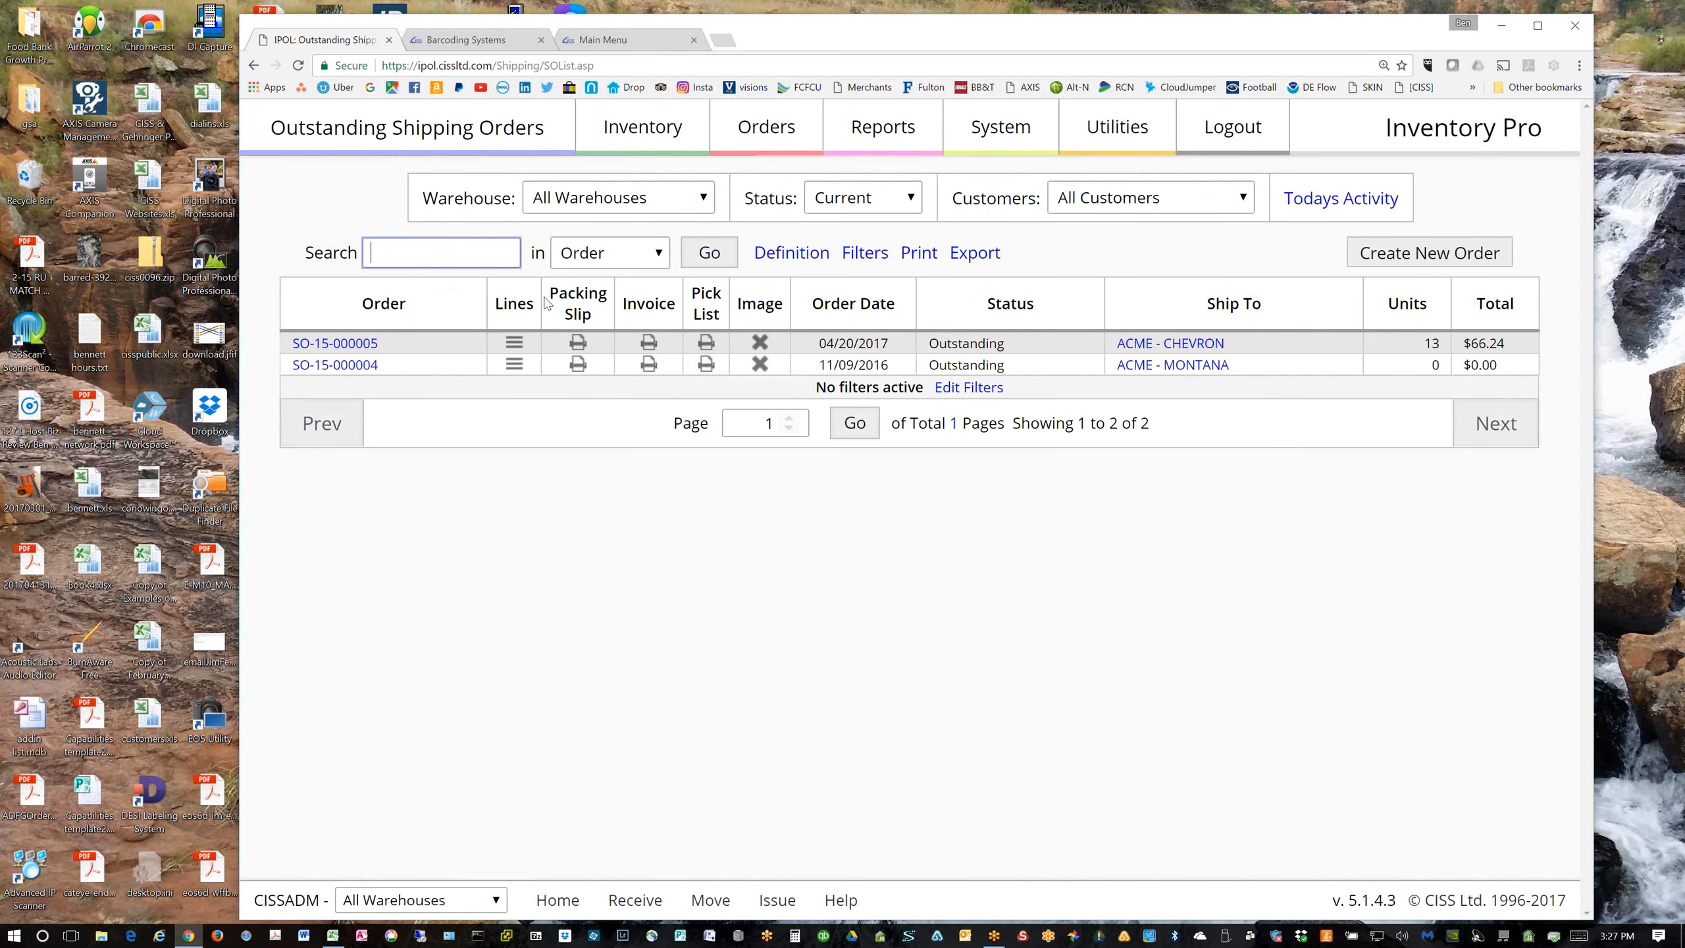
pyautogui.click(343, 343)
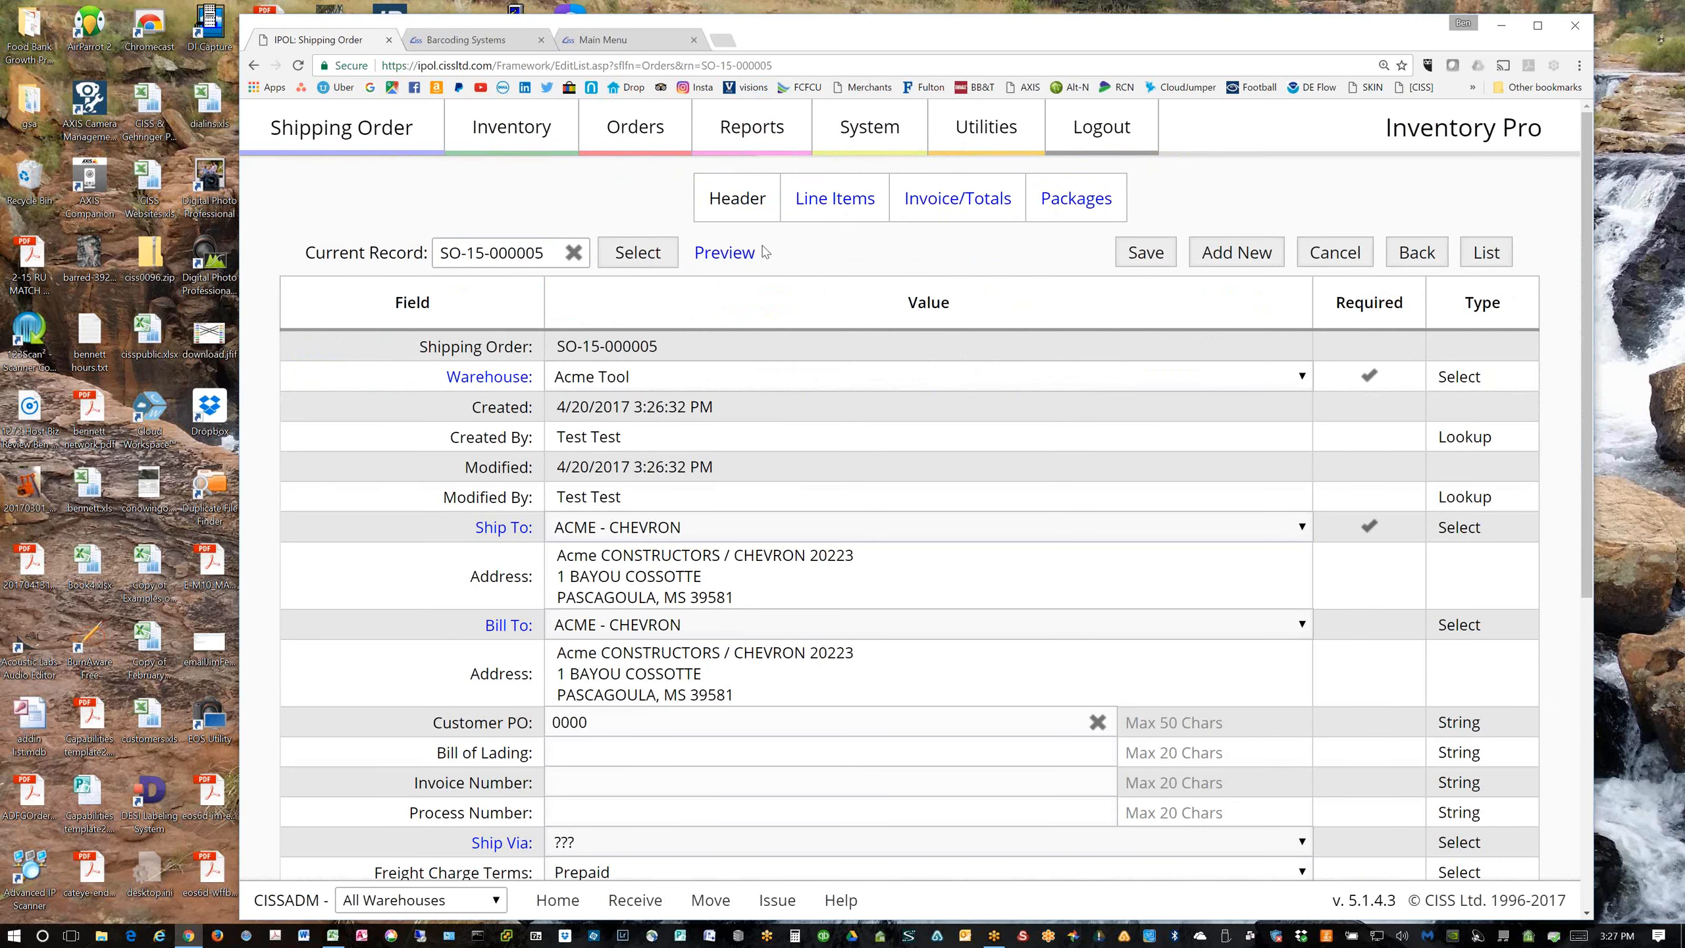
pyautogui.click(830, 200)
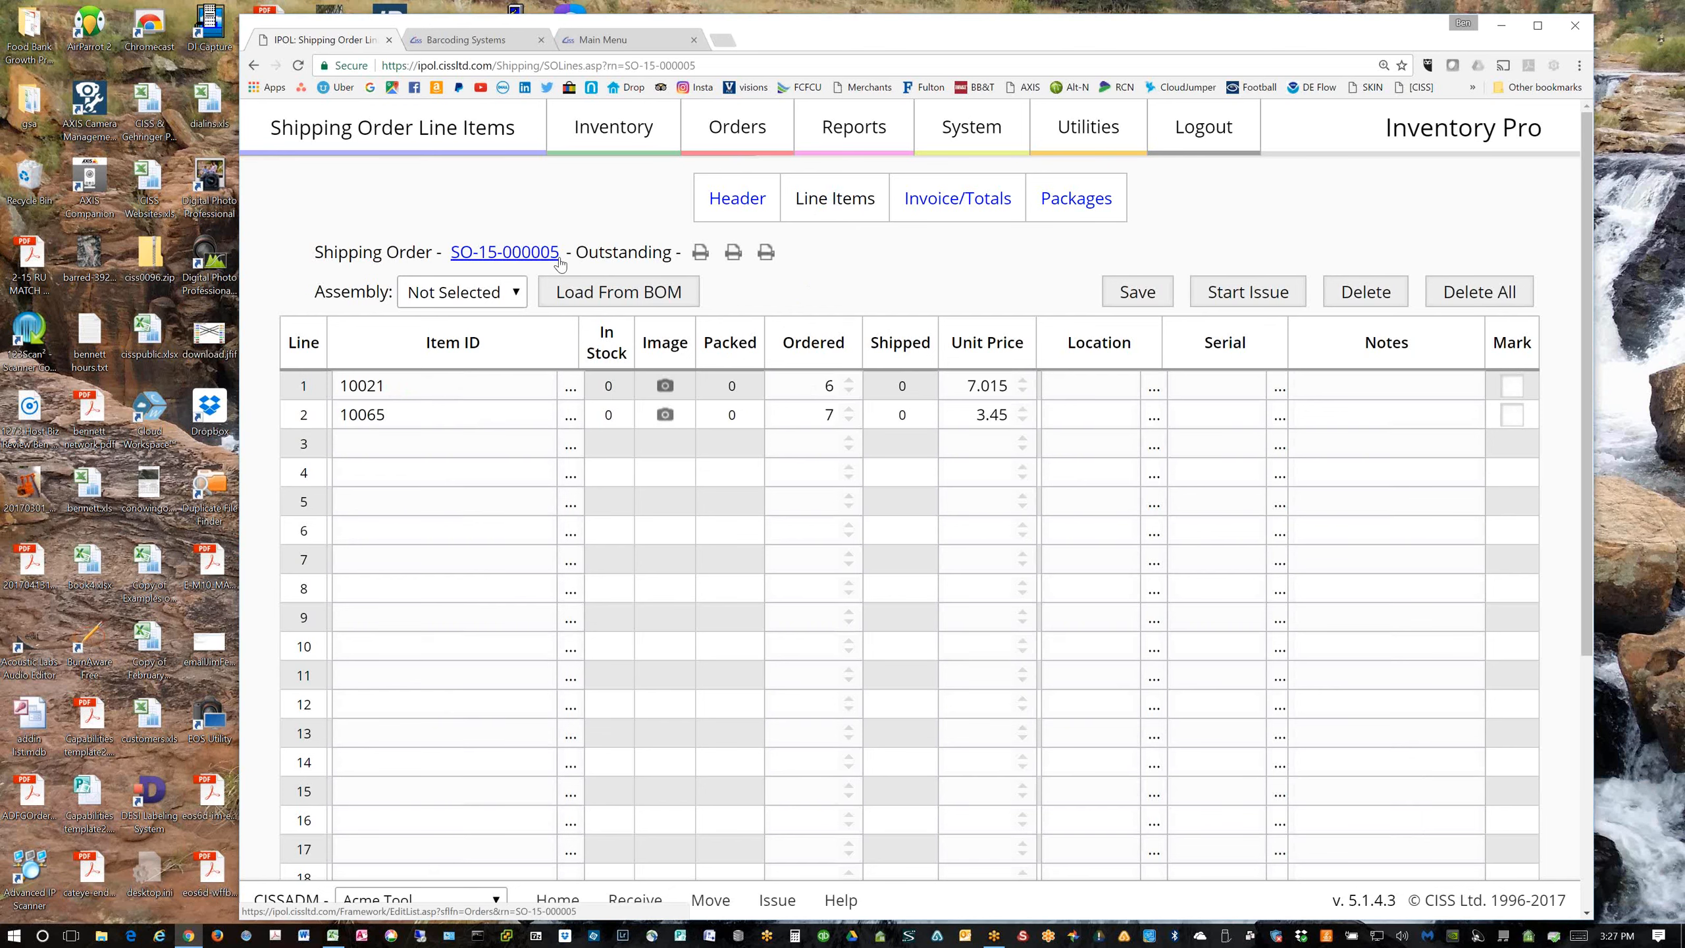
# Review the shipping order's line items and its header details, including ship-to, billing and carrier fields
pyautogui.scroll(-5, 559, 263)
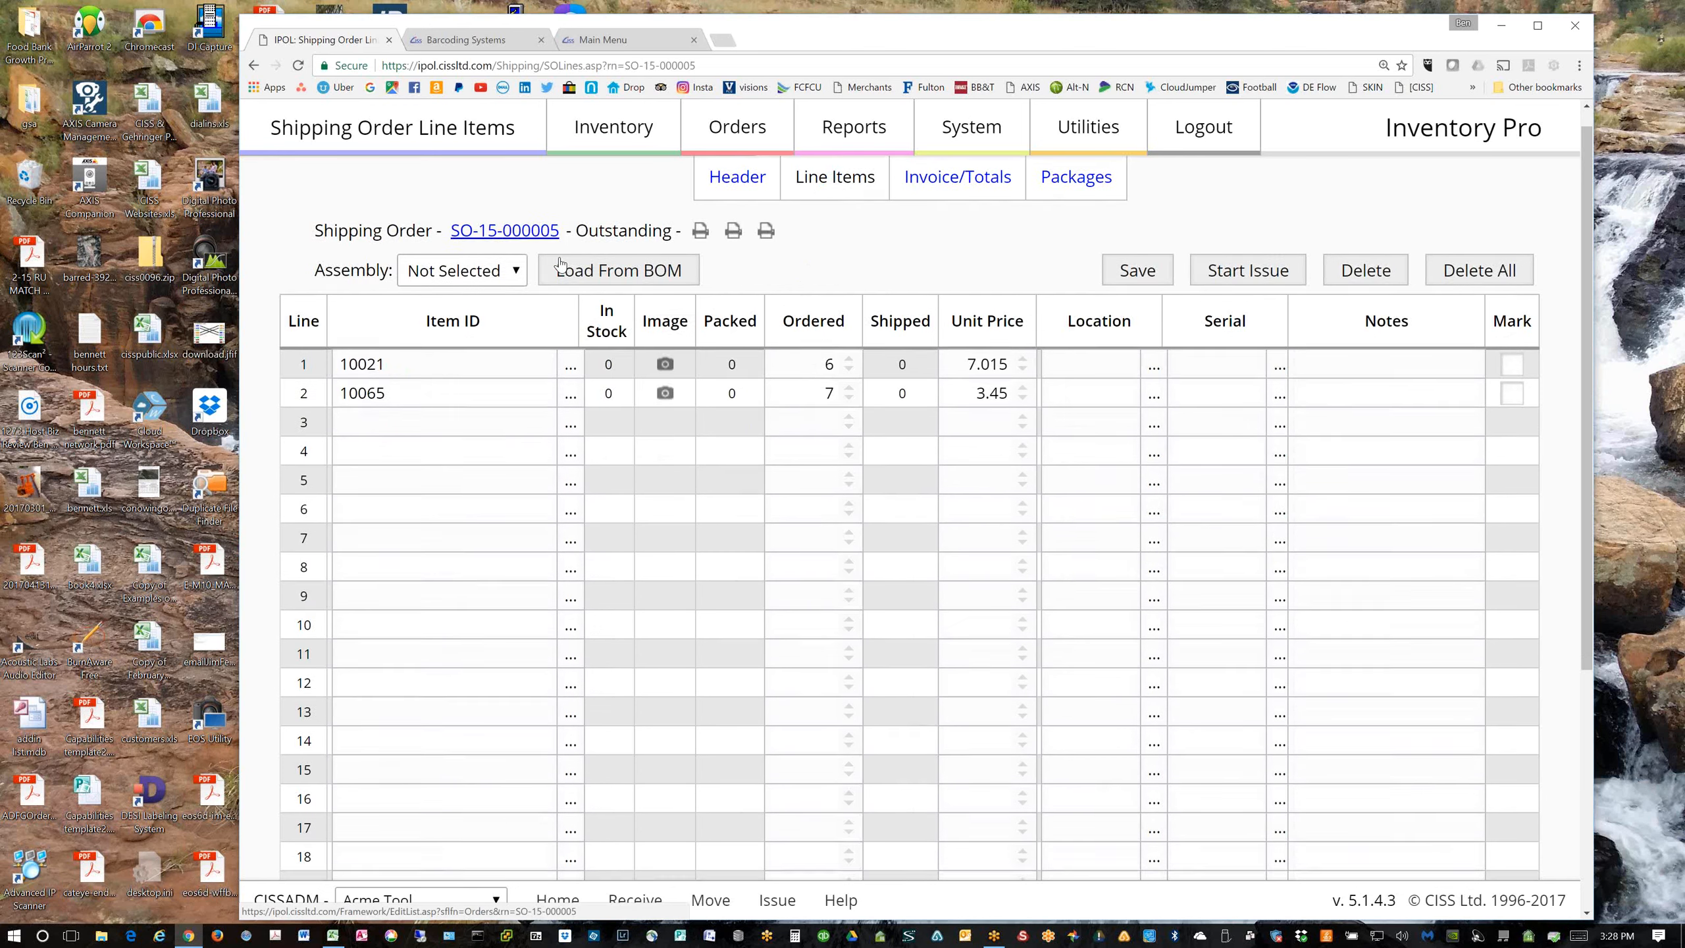
pyautogui.scroll(5, 559, 264)
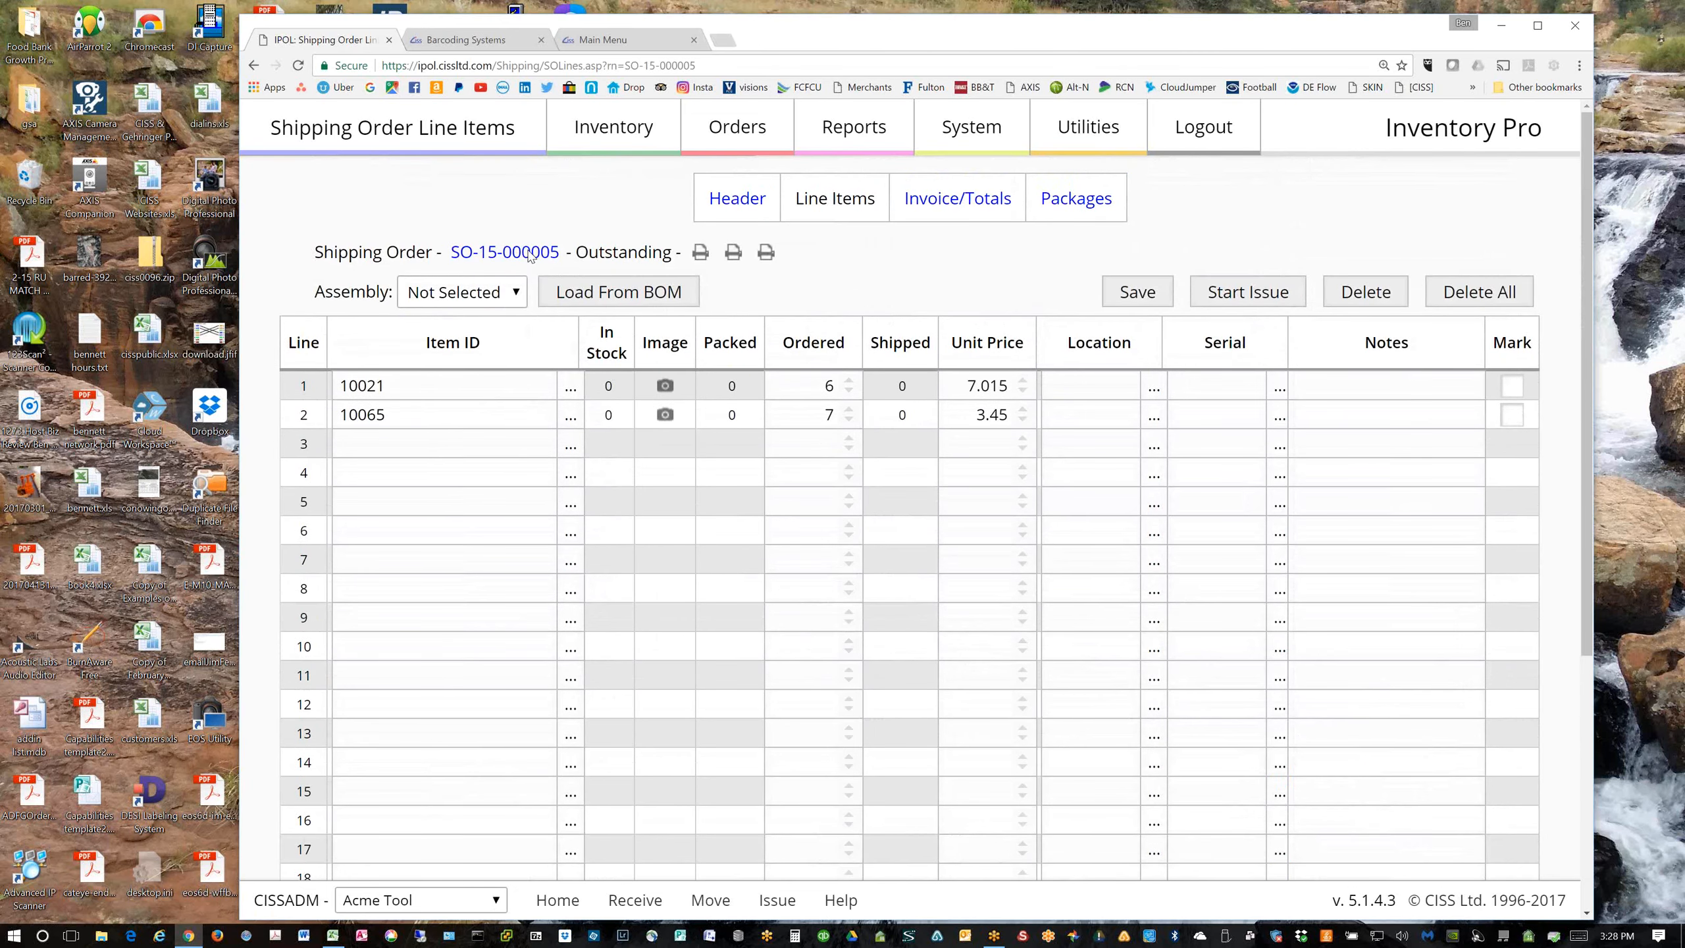
pyautogui.click(736, 206)
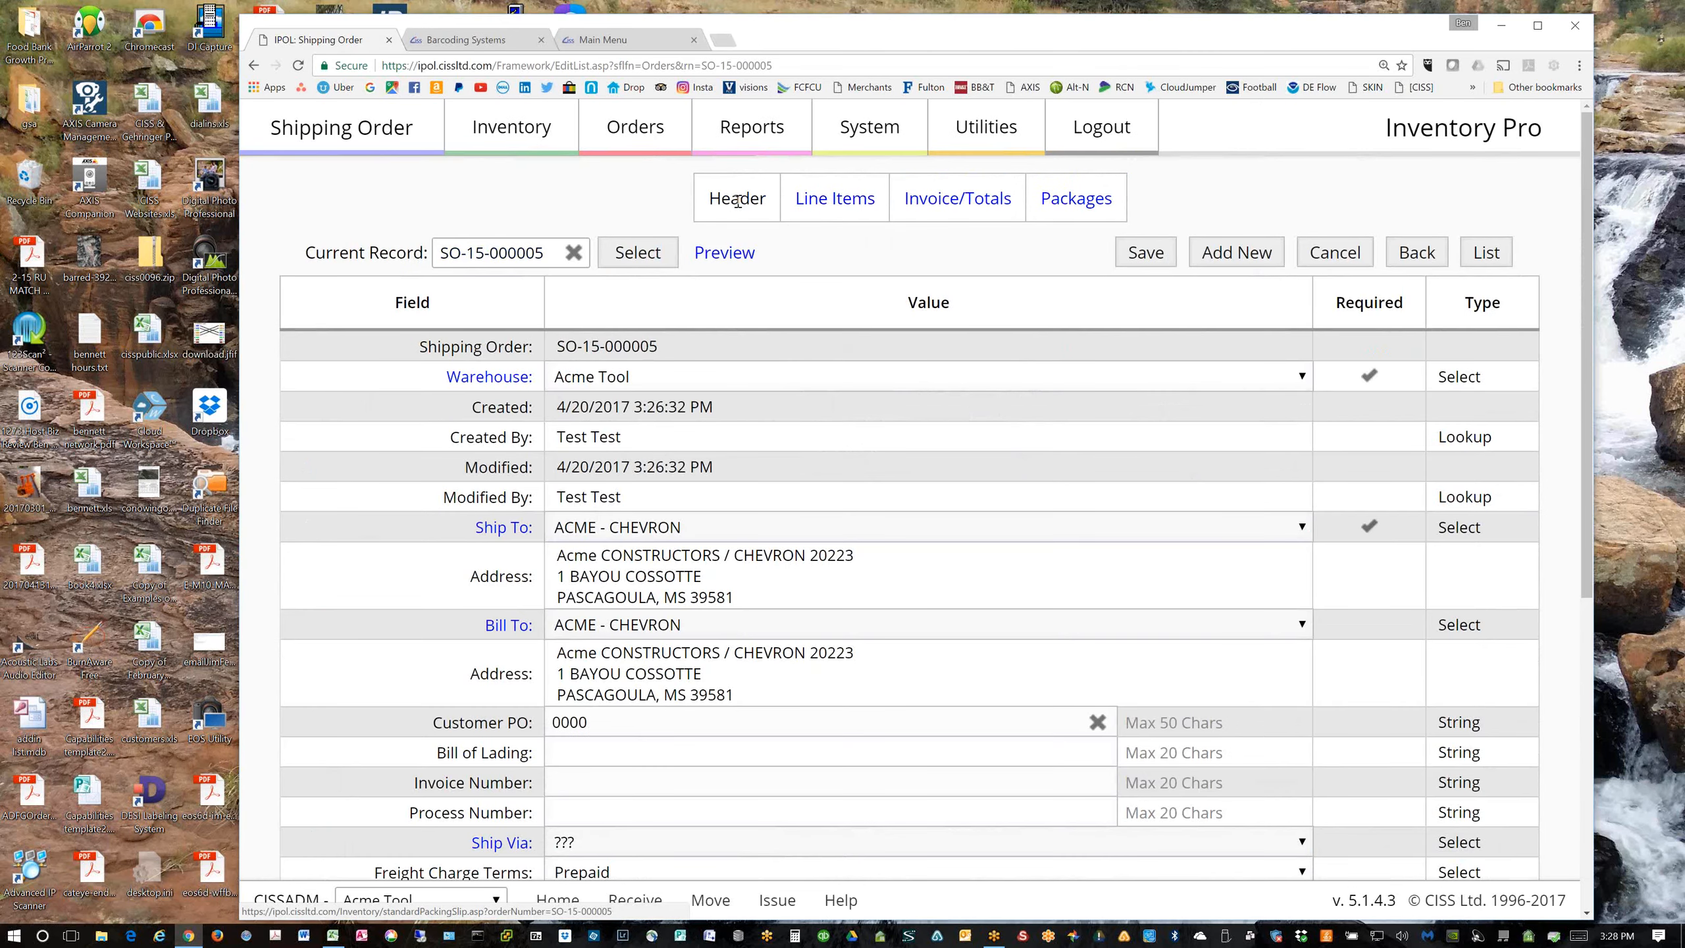
pyautogui.scroll(-2, 710, 418)
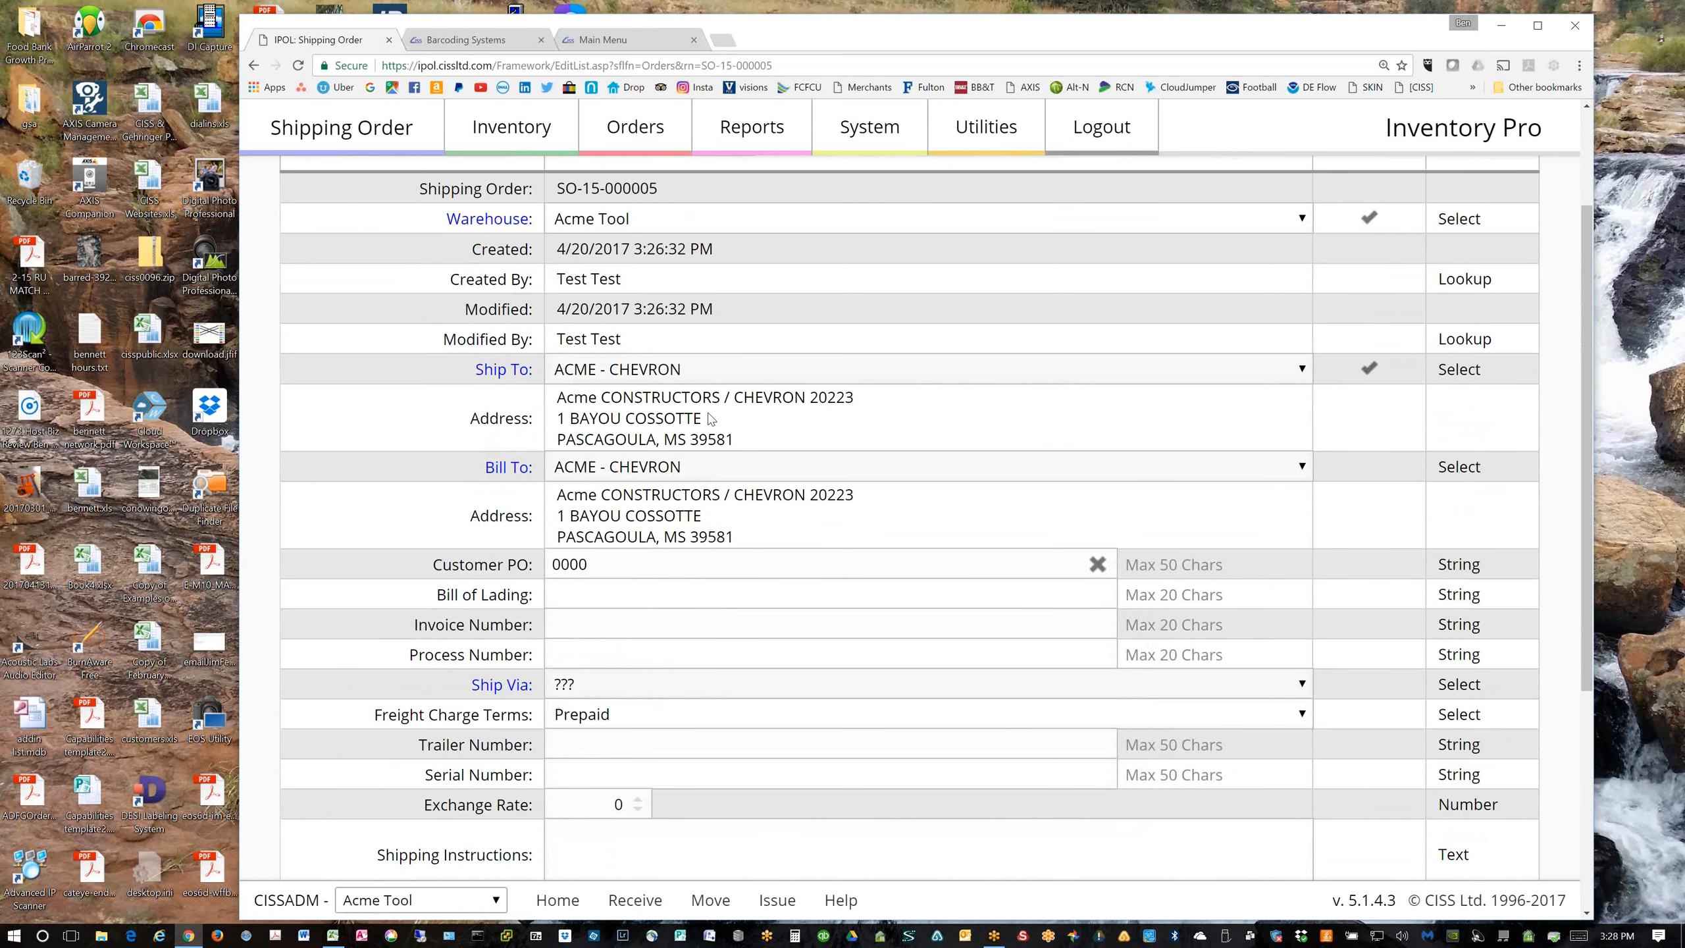
pyautogui.scroll(-3, 710, 418)
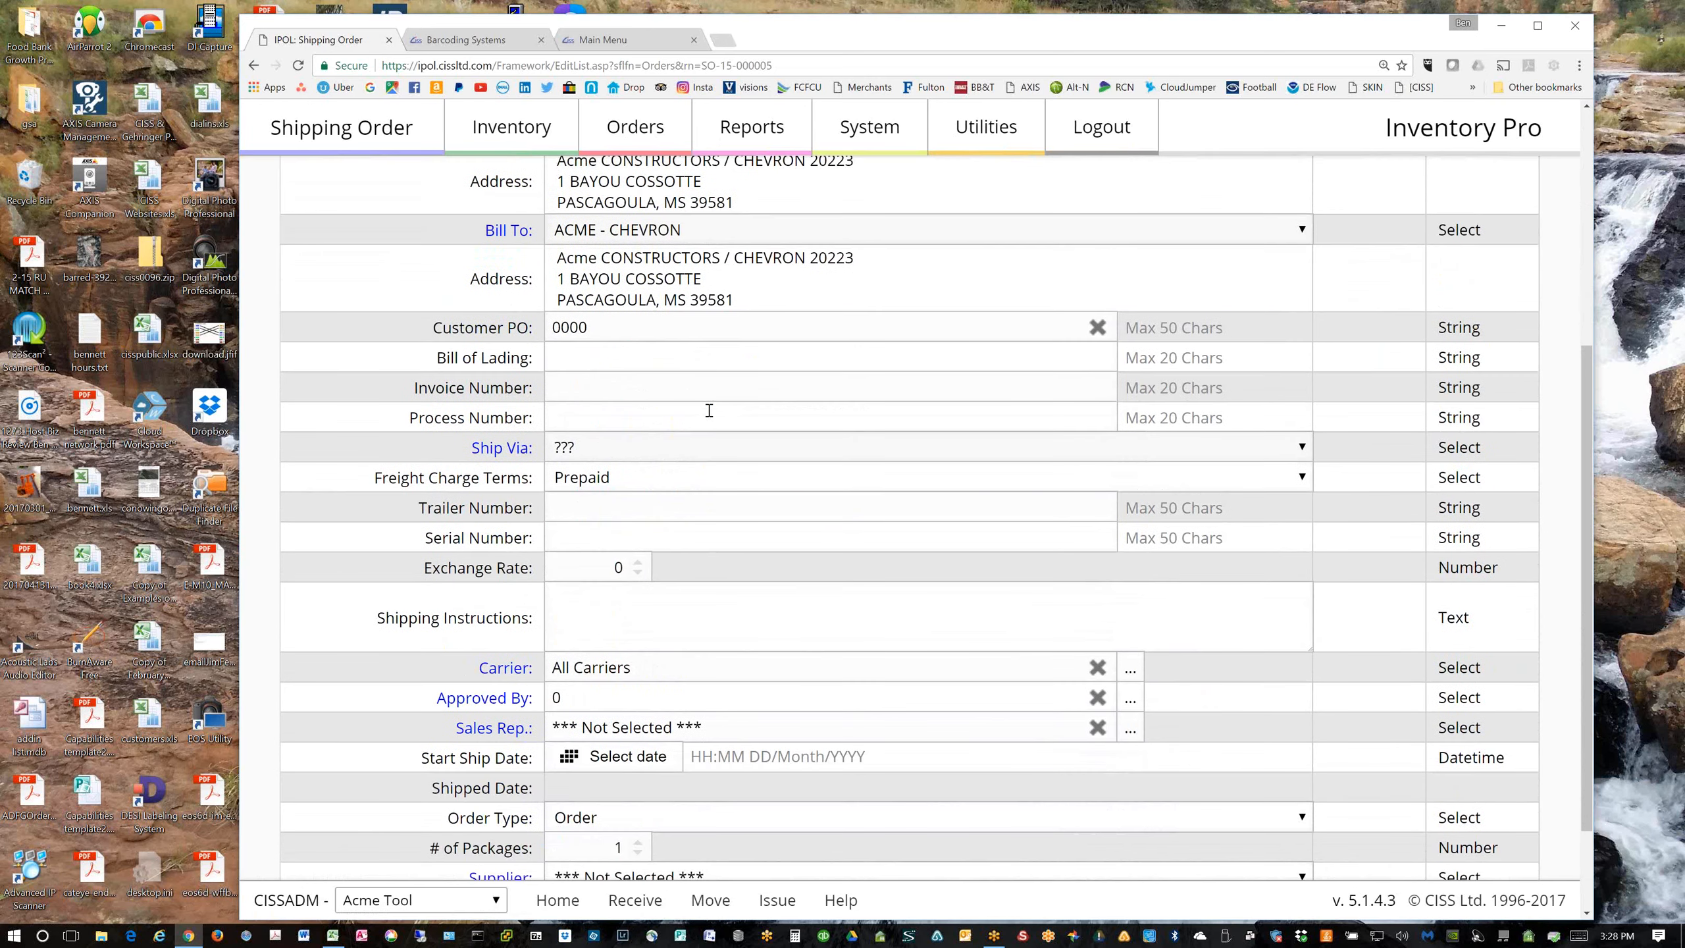
pyautogui.scroll(5, 708, 409)
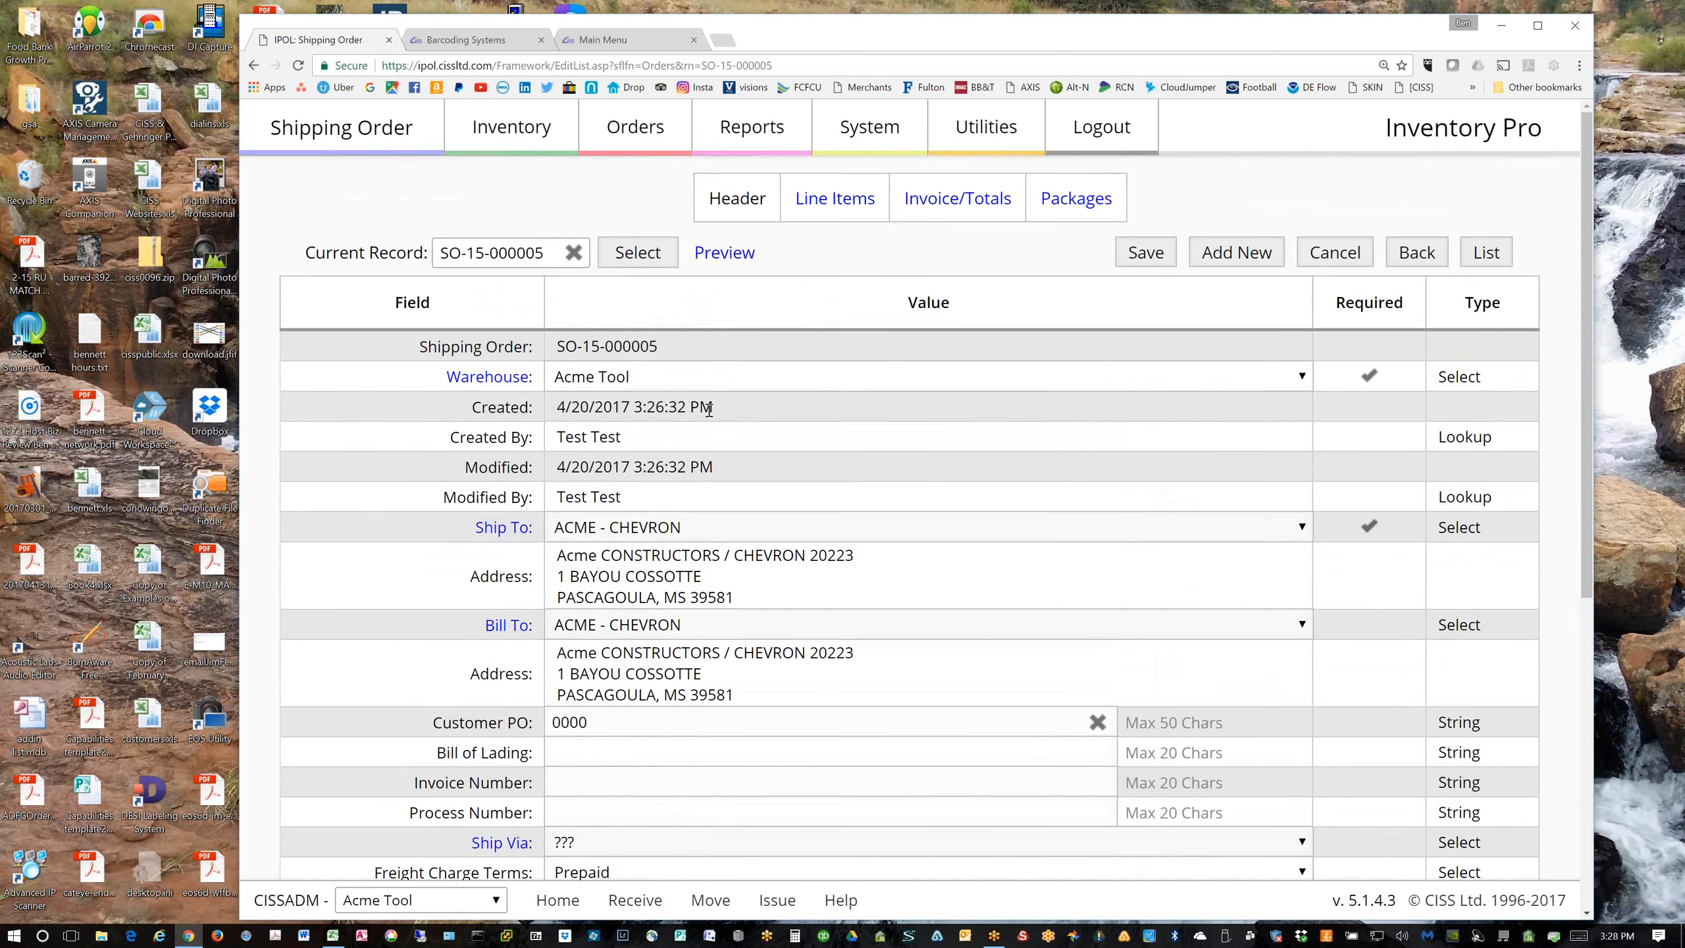
# Open the Item Master List and check the committed quantity of item 10021
pyautogui.click(503, 143)
pyautogui.click(431, 214)
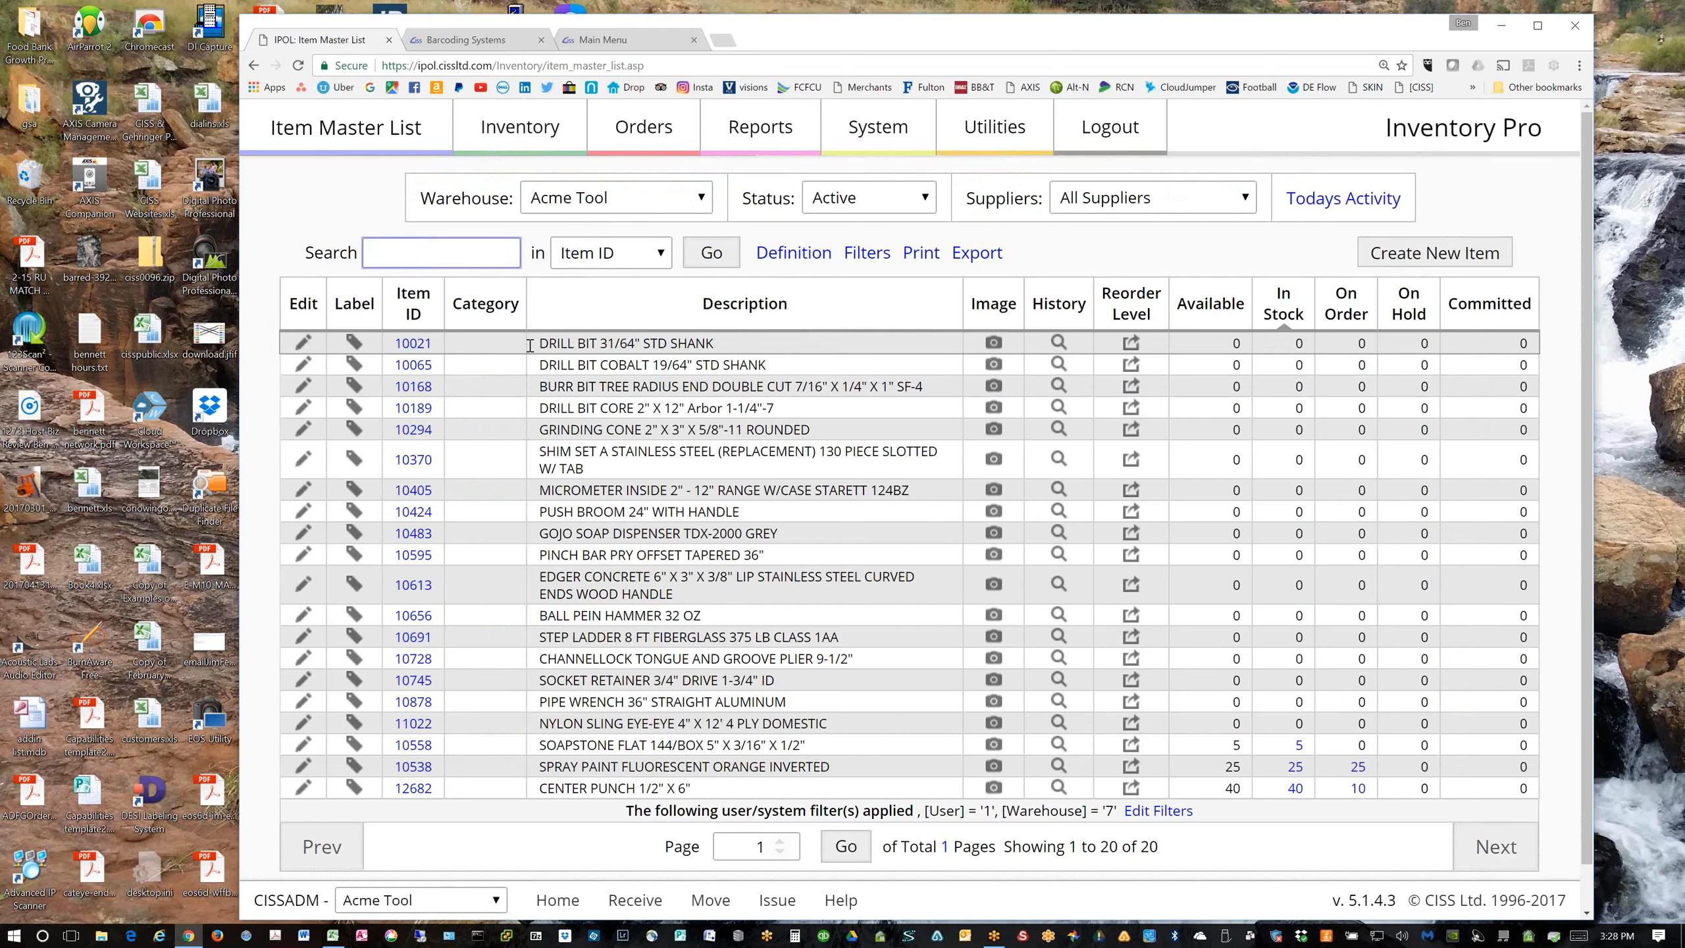
pyautogui.click(1518, 344)
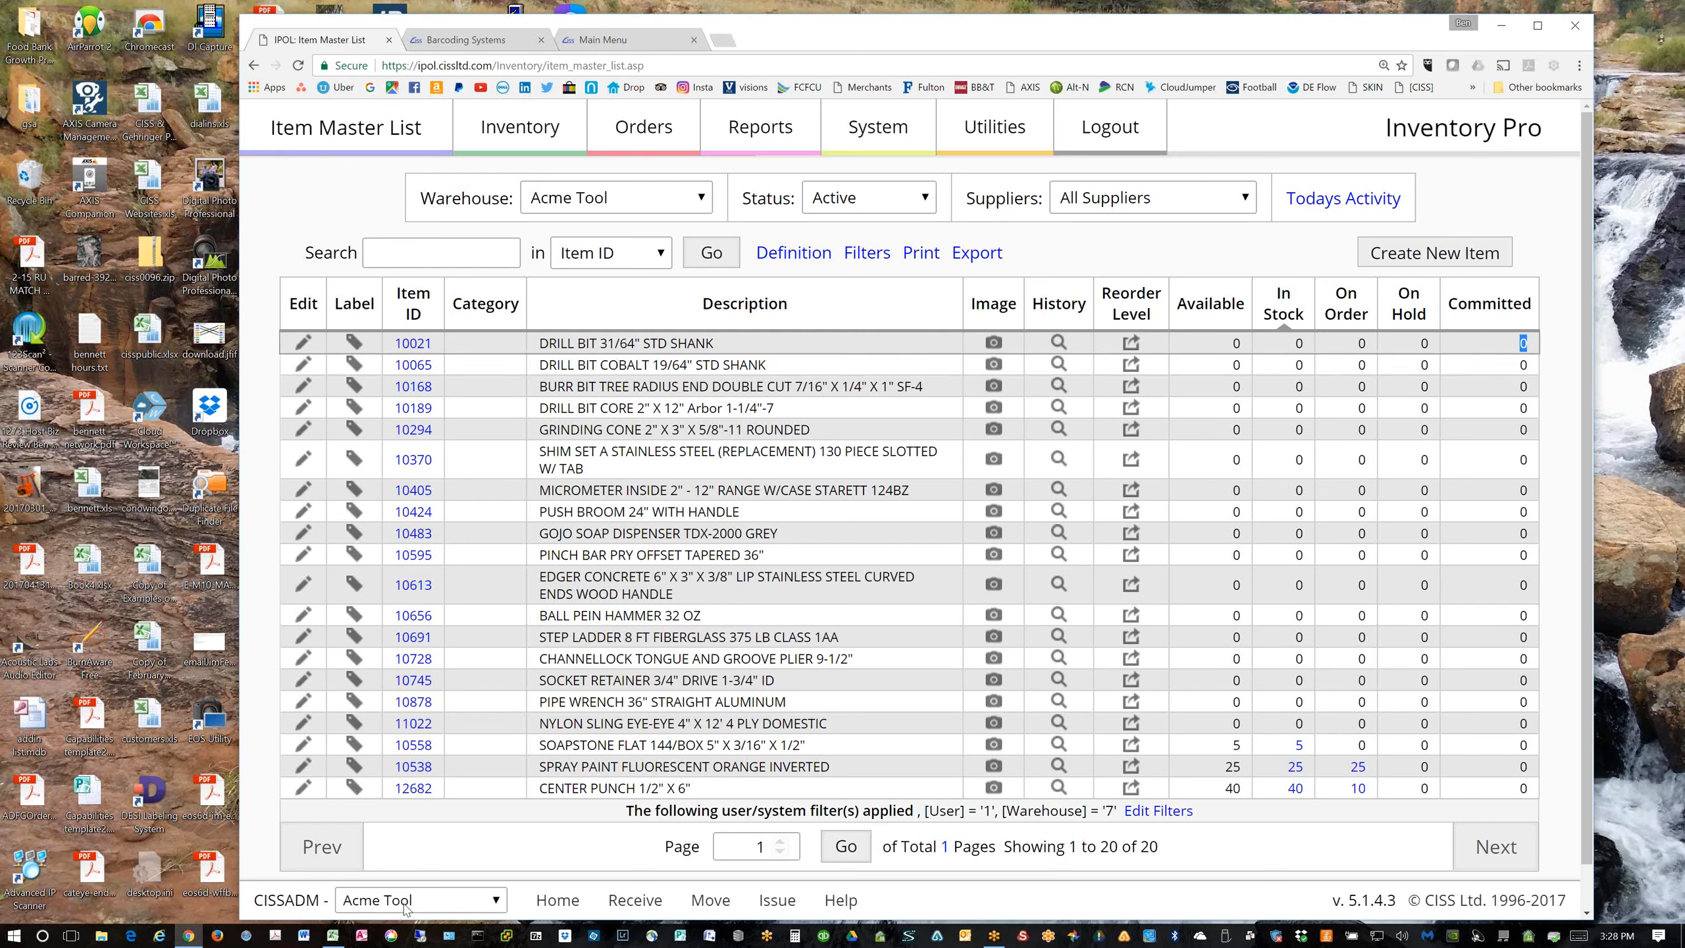
# Set Committed Quantities to Work Orders and Shipping Orders in the admin system settings and save them
pyautogui.click(852, 128)
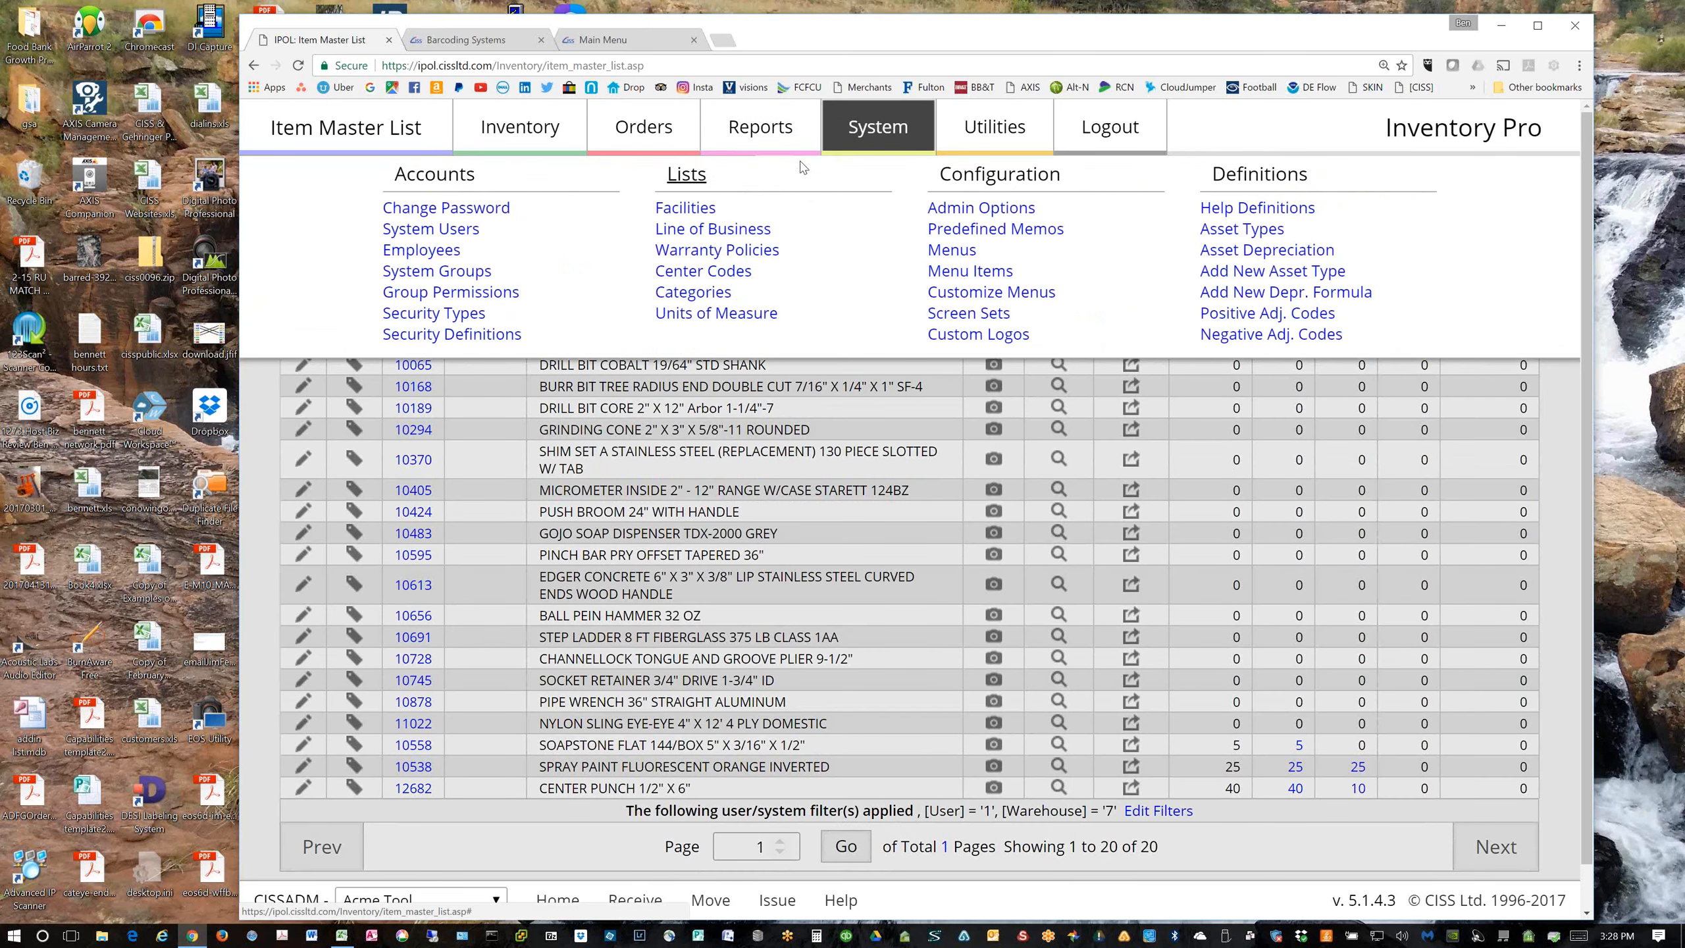
pyautogui.click(949, 208)
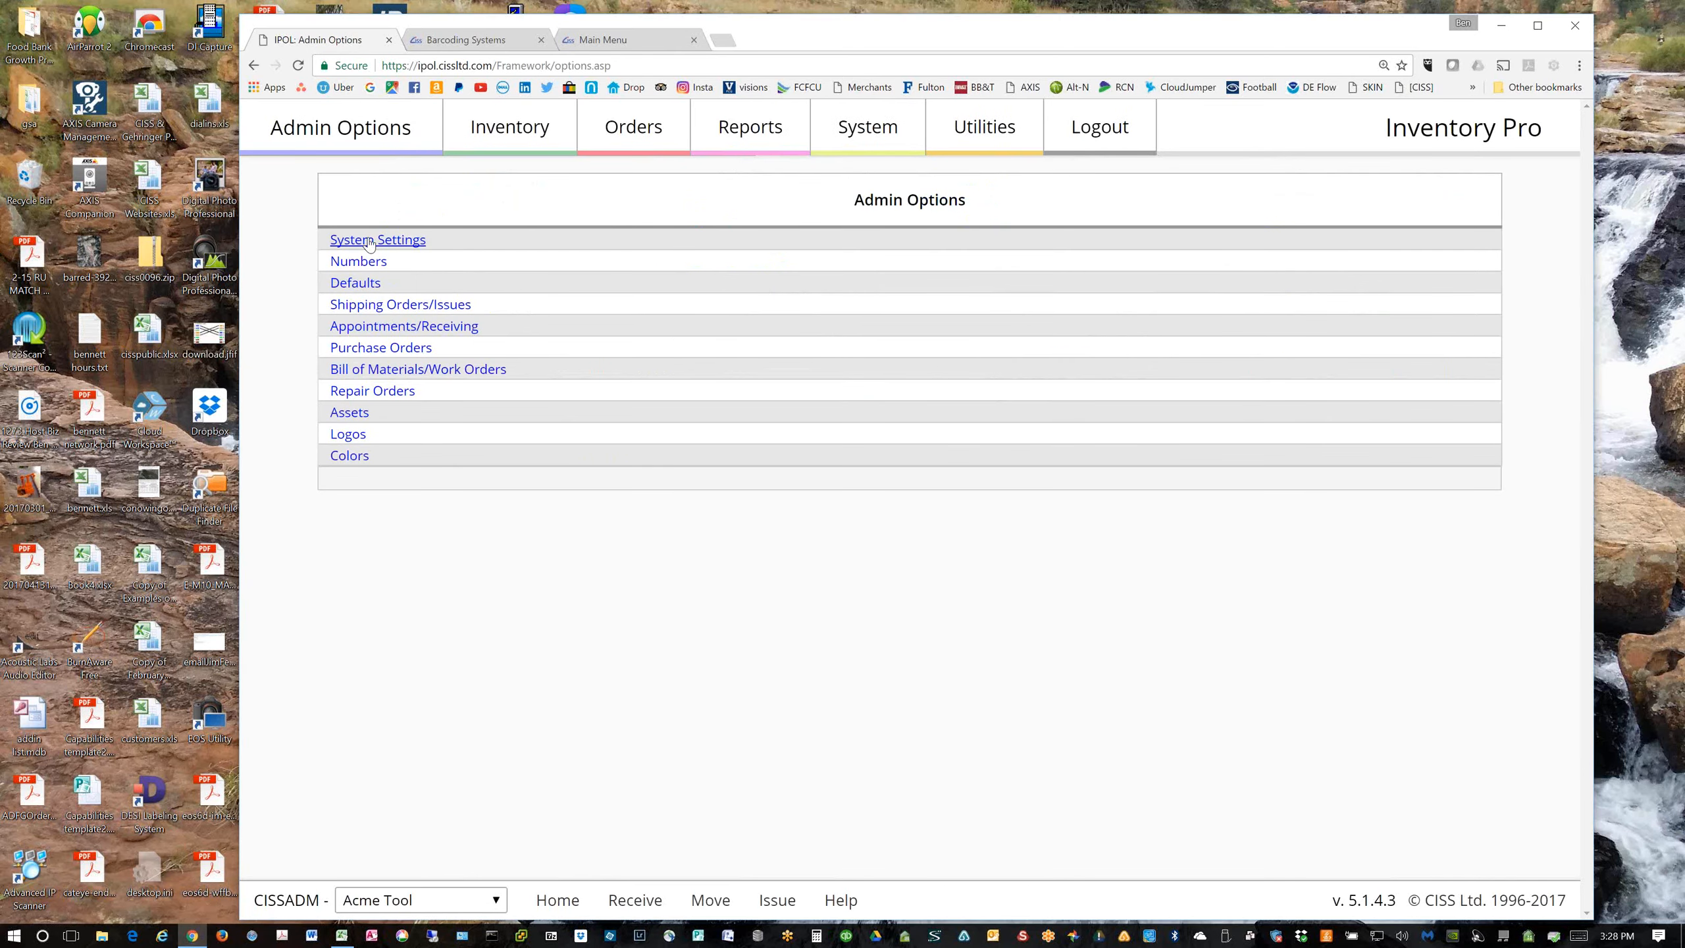
pyautogui.click(369, 241)
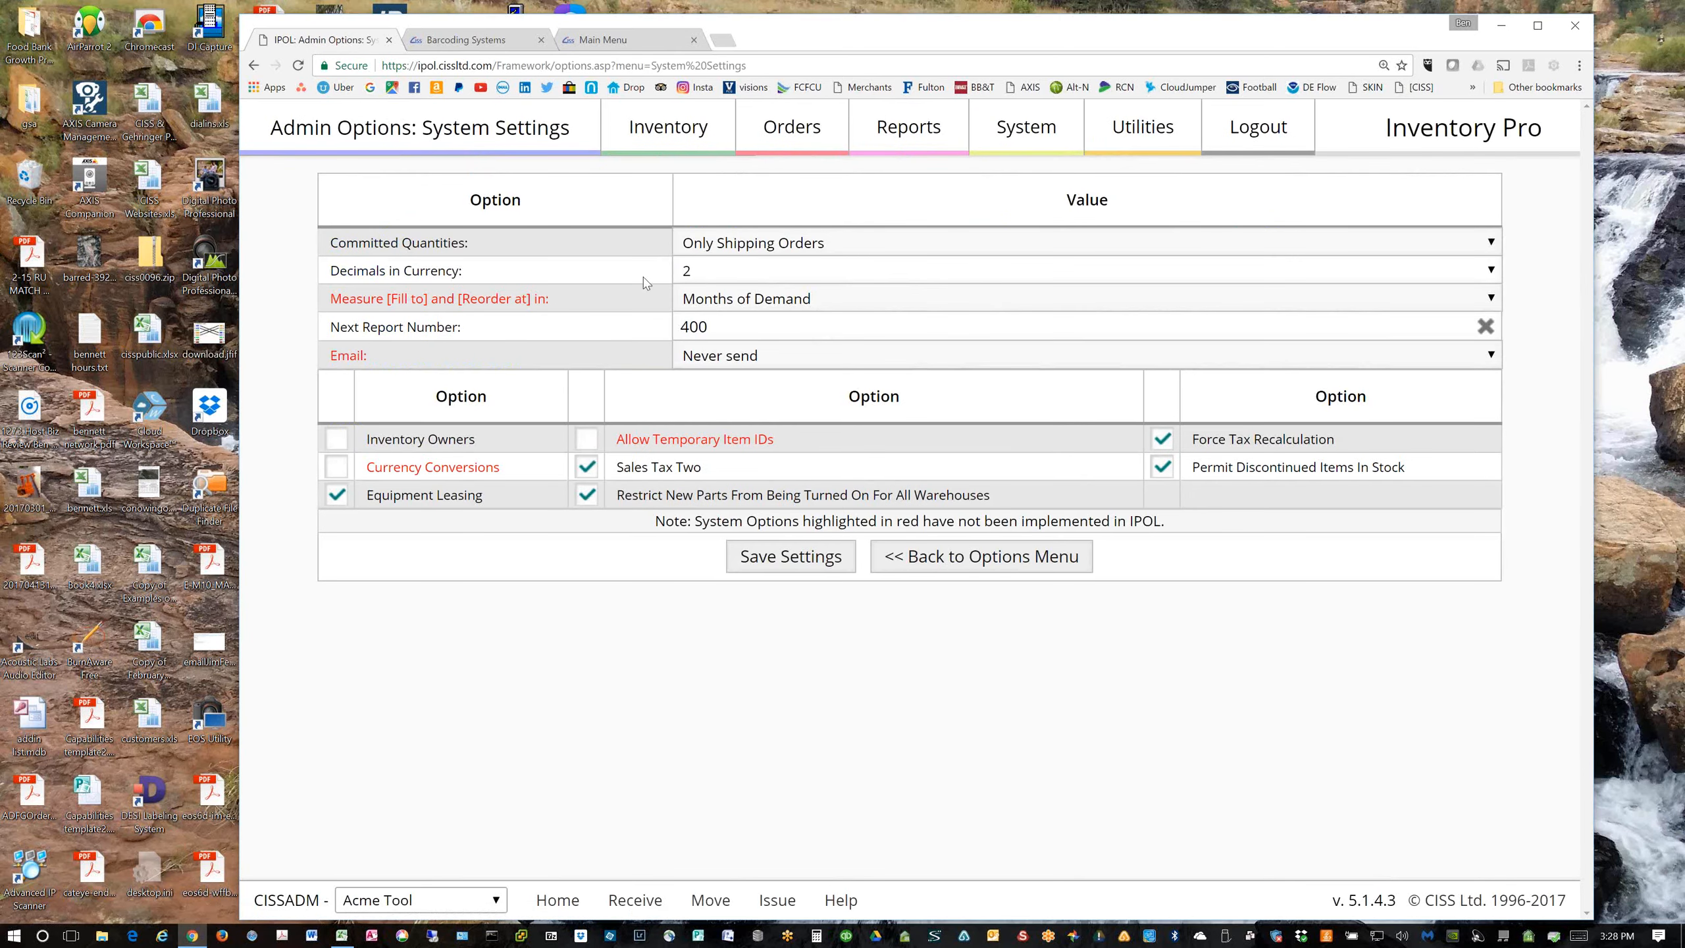
pyautogui.click(713, 245)
pyautogui.press('Down')
pyautogui.press('Down')
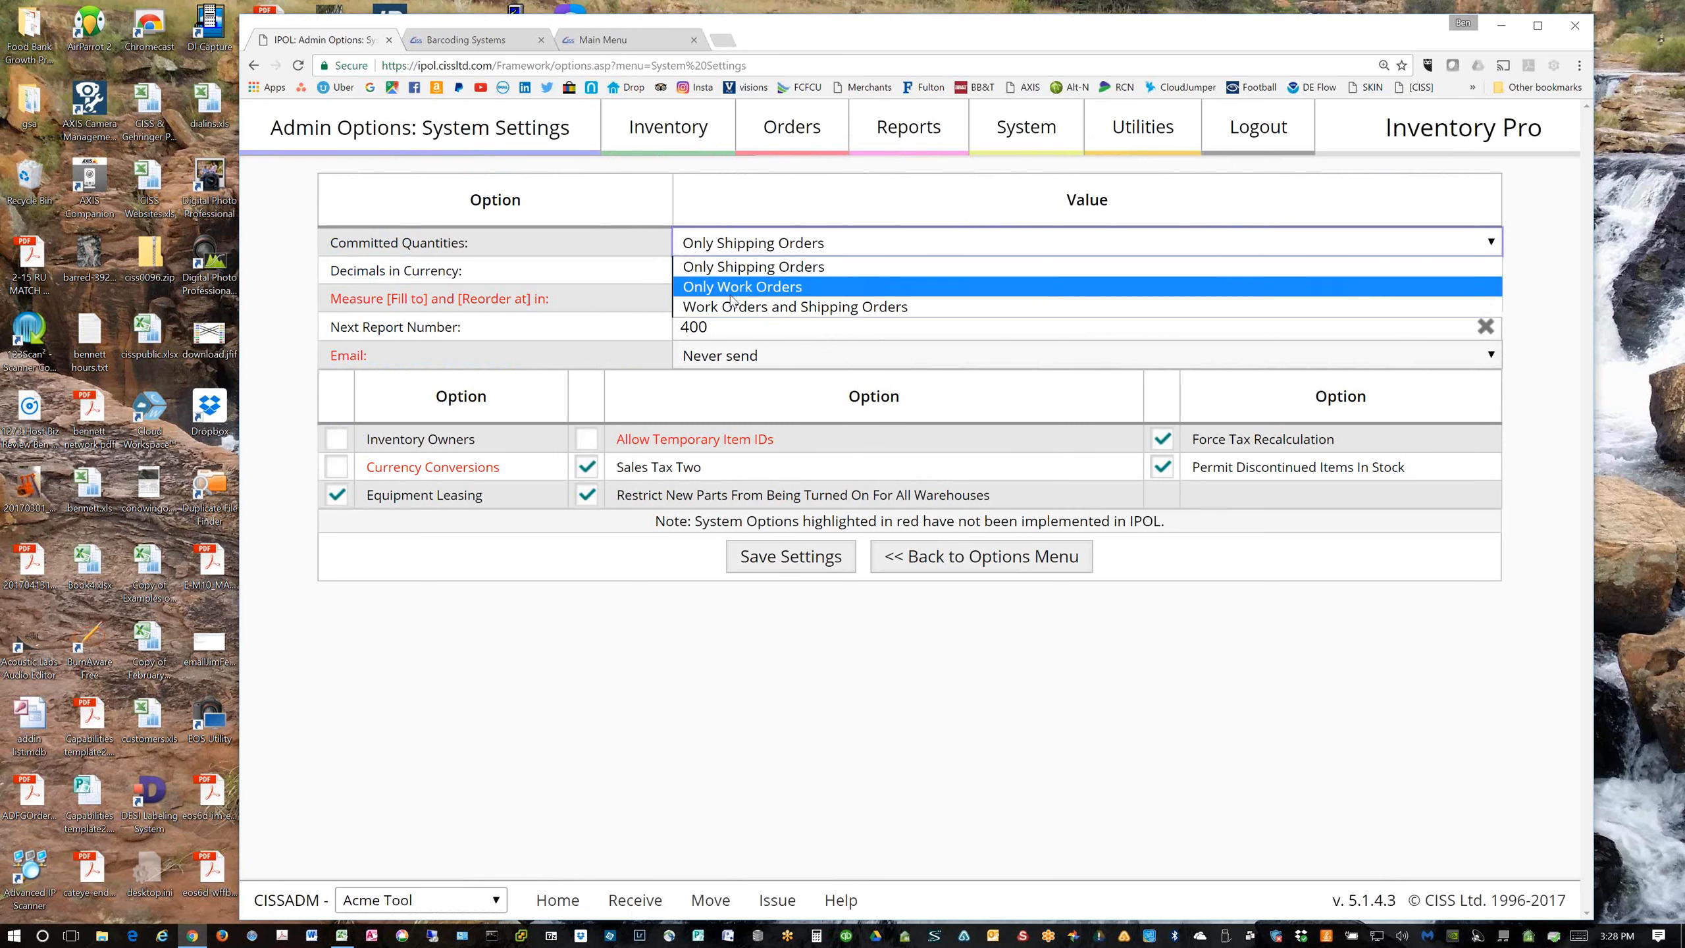
pyautogui.press('Return')
pyautogui.click(790, 556)
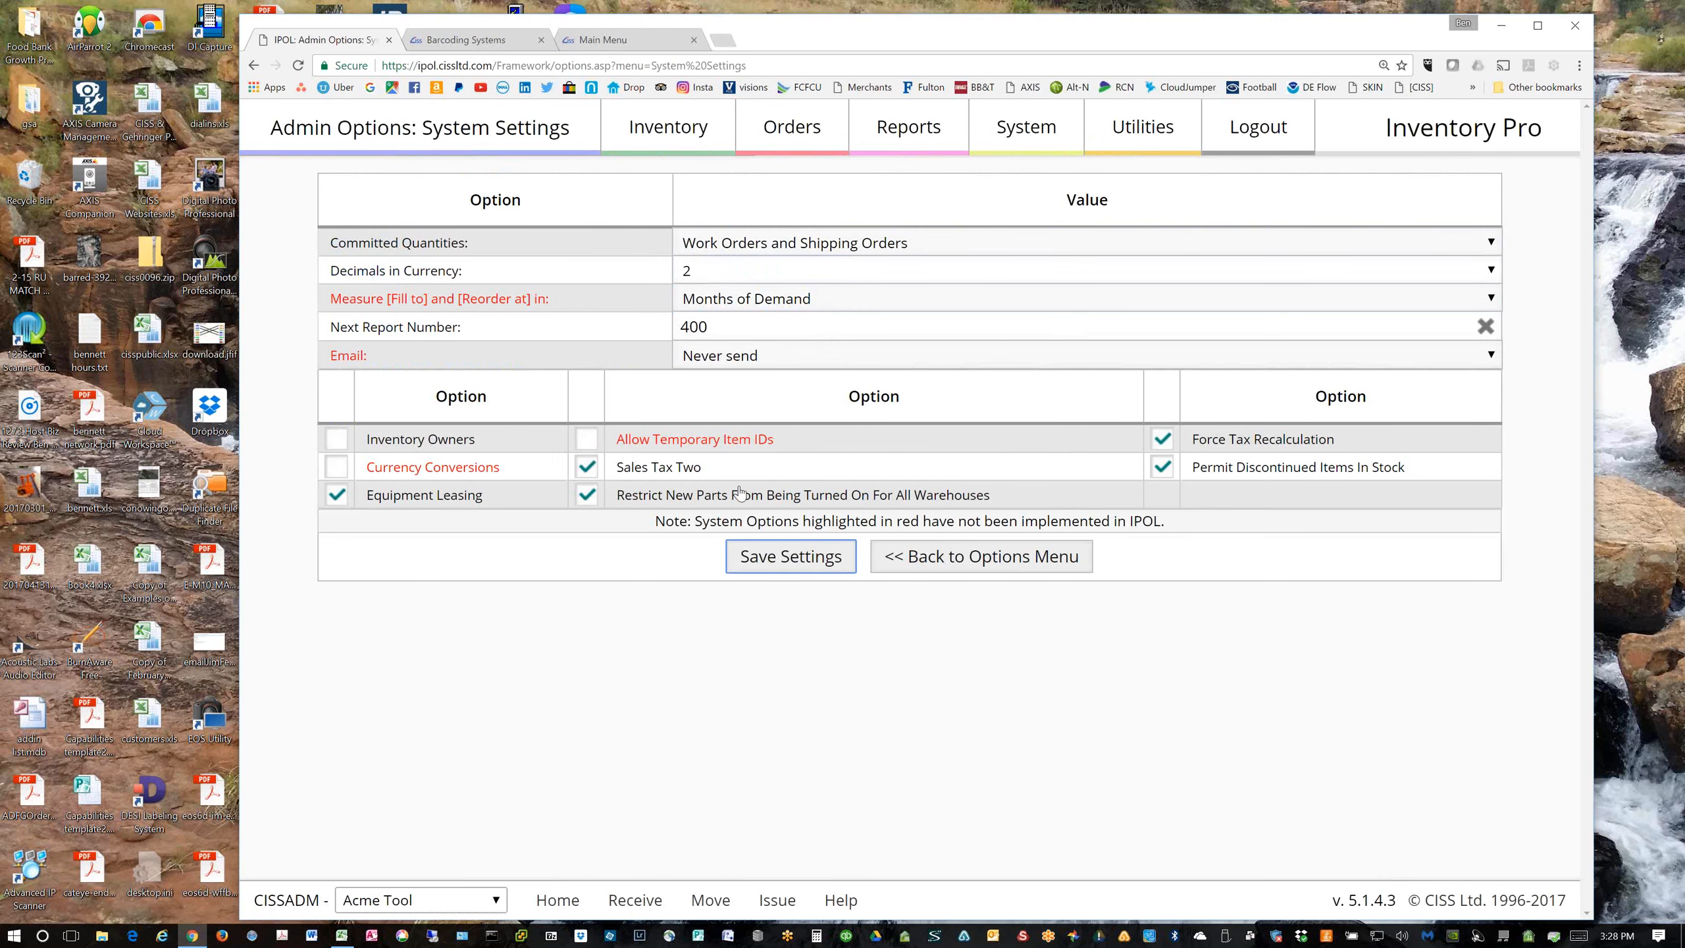
# Return to the Item Master List to check the committed quantities of items 10021 and 10065
pyautogui.click(980, 156)
pyautogui.click(695, 145)
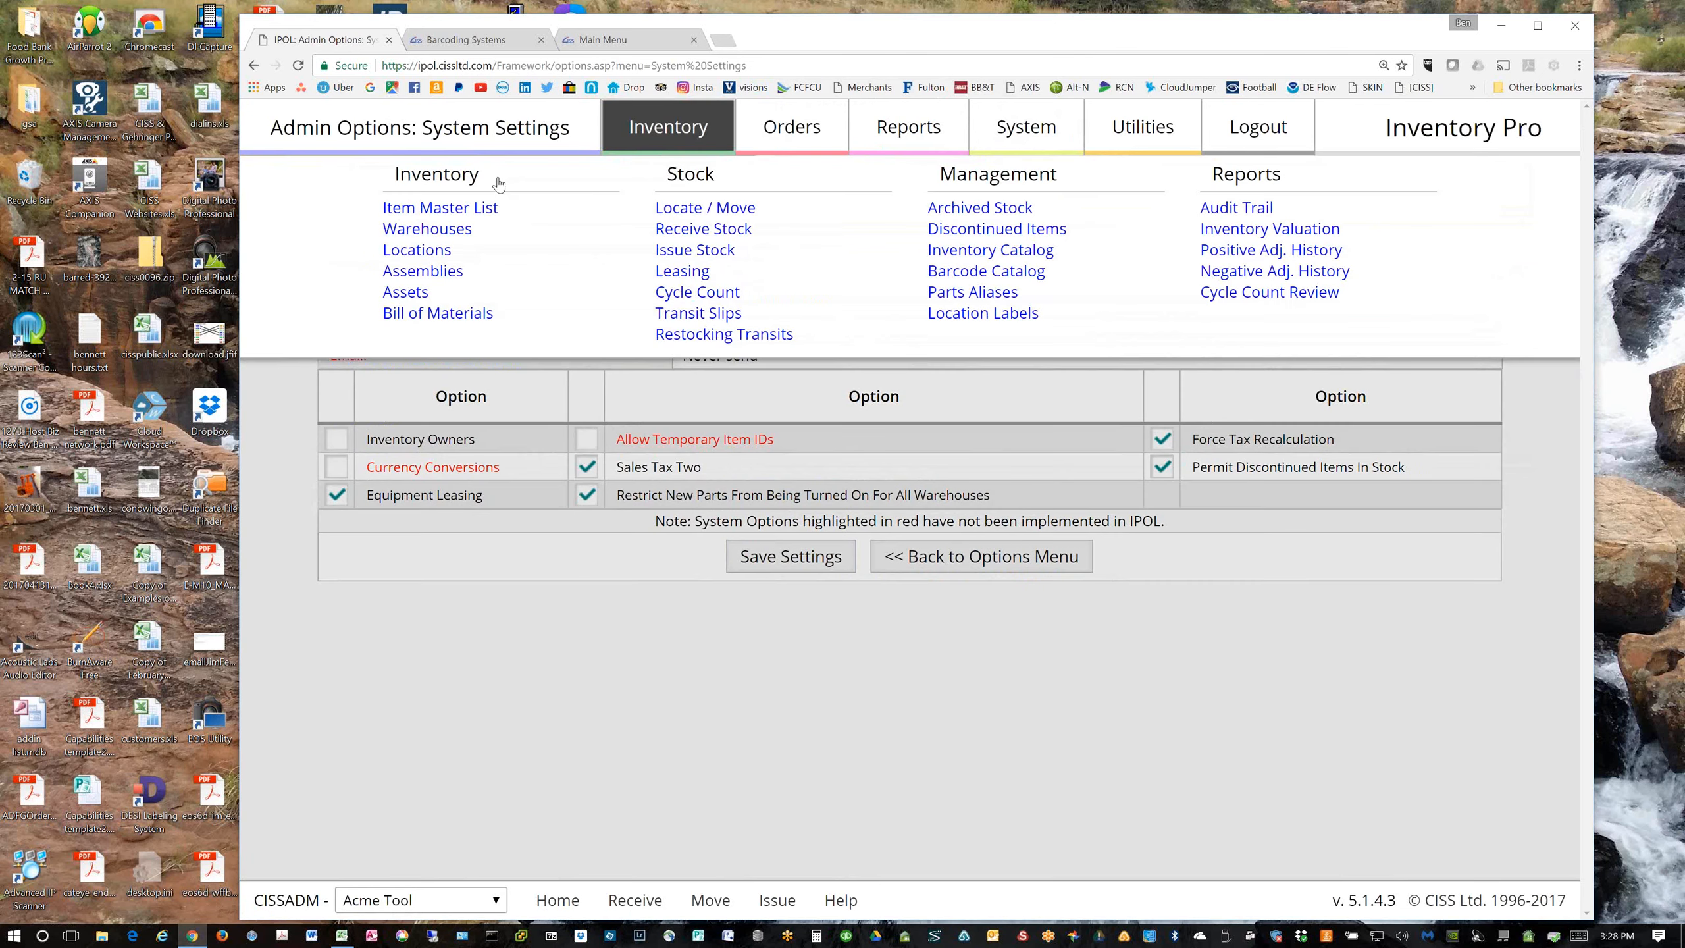
pyautogui.click(447, 212)
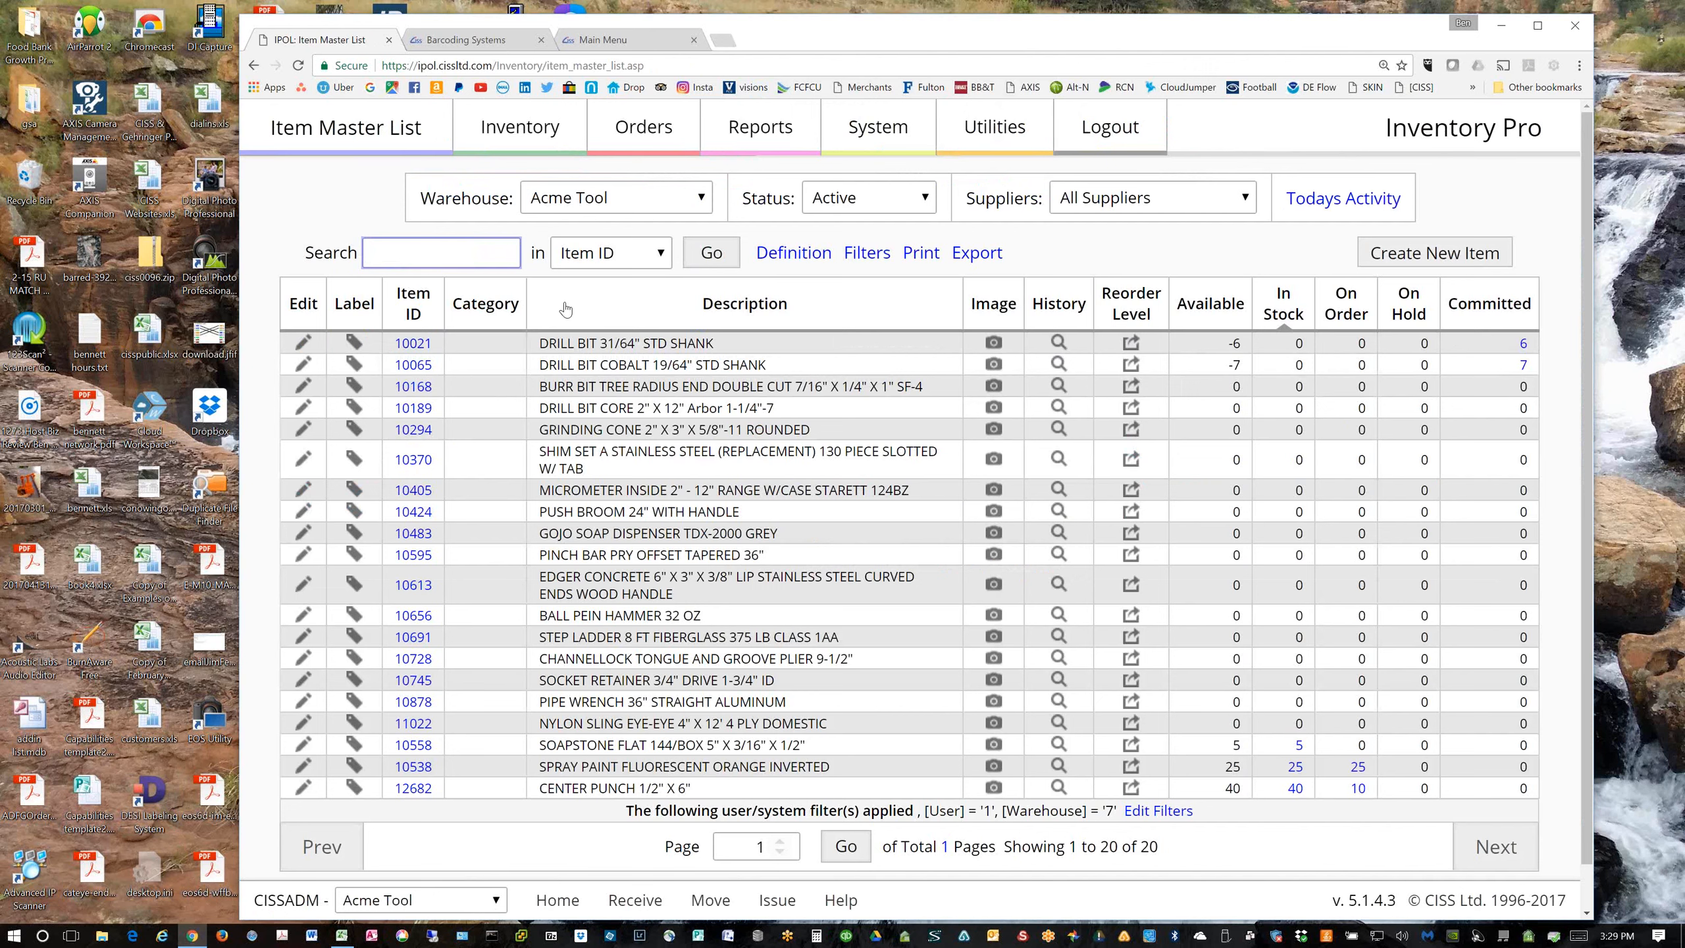
# Sort the item list by description in both directions, clear that sort, and cycle the In Stock sorting
pyautogui.click(588, 302)
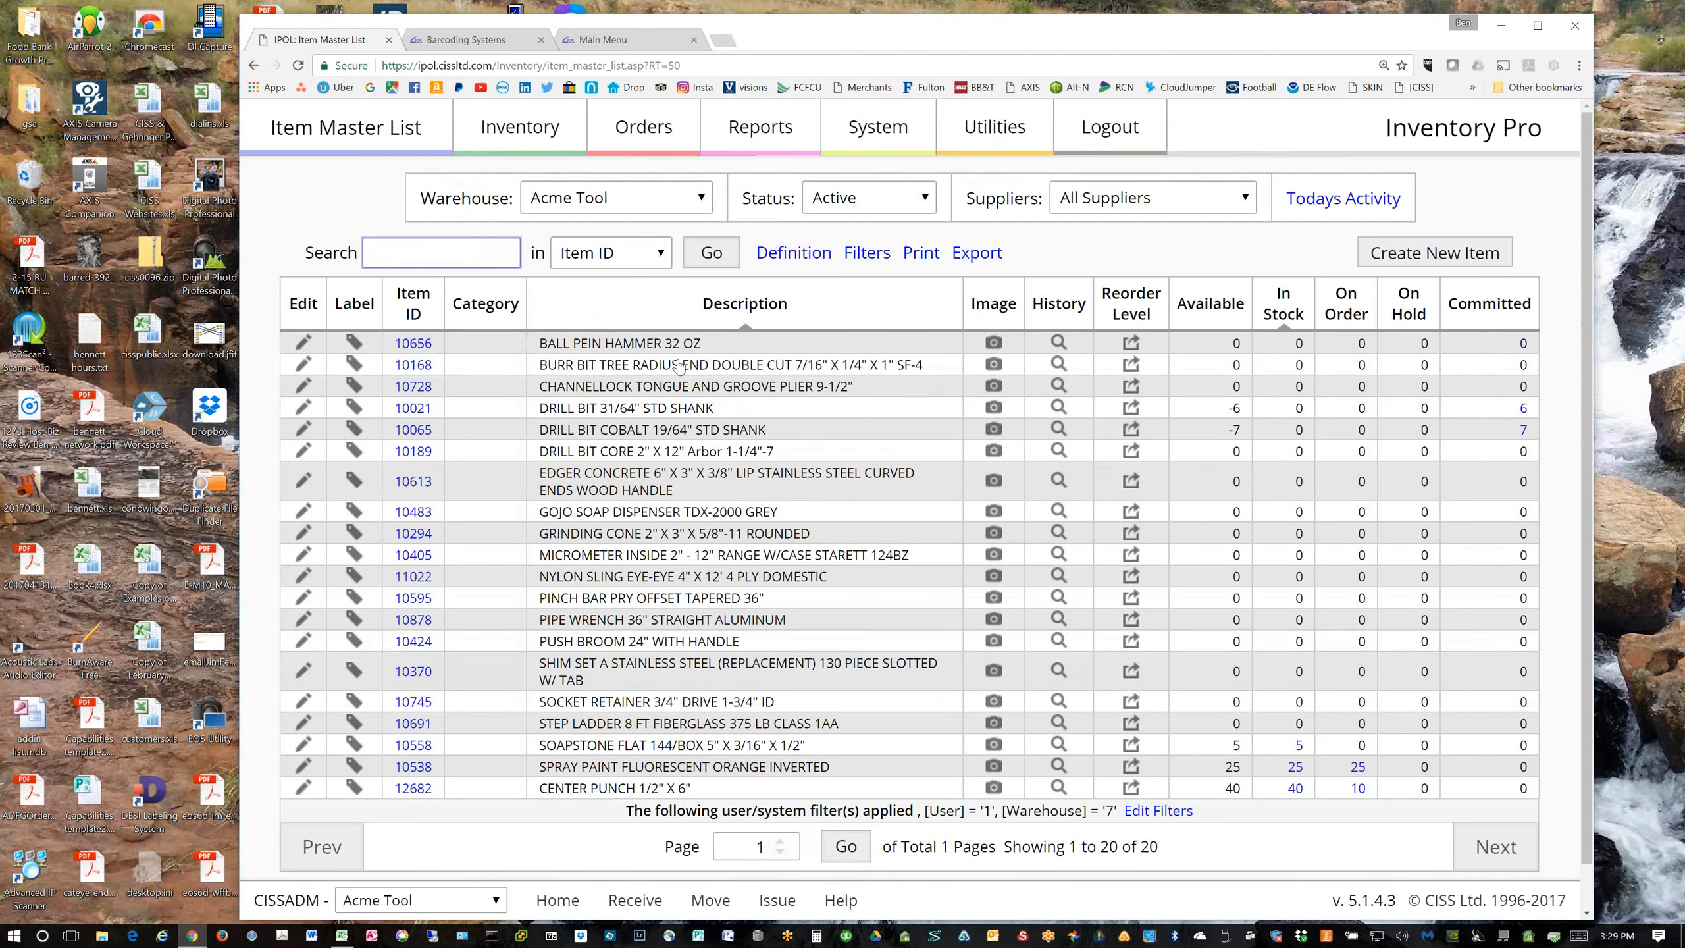
pyautogui.click(833, 312)
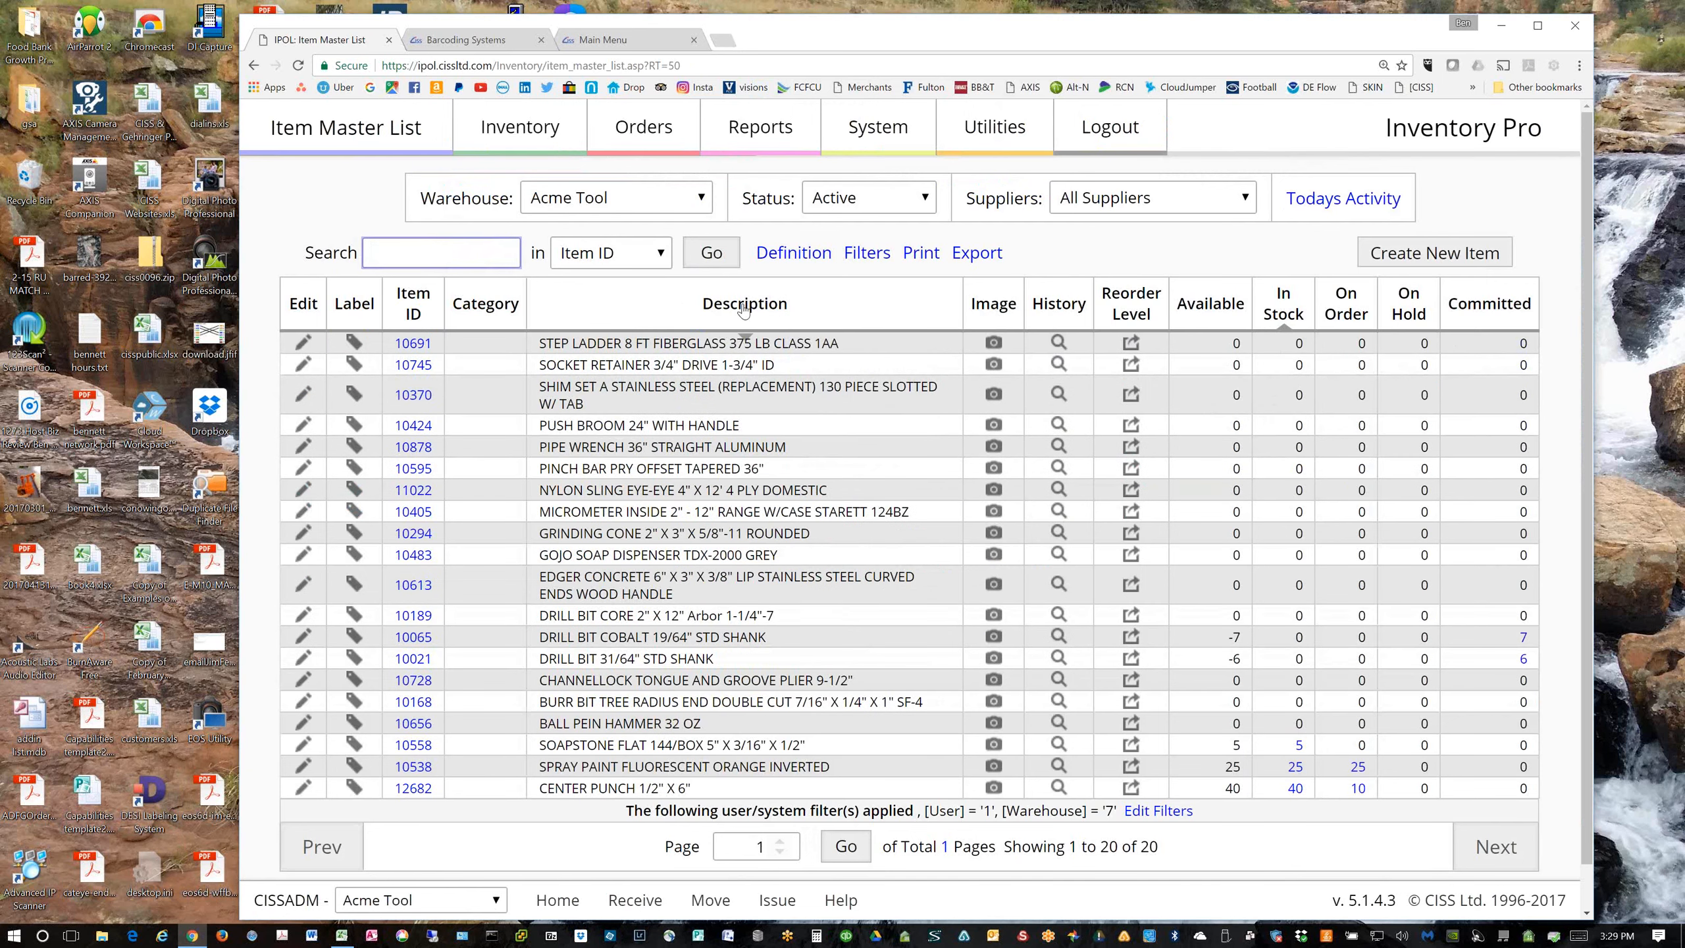
pyautogui.click(702, 307)
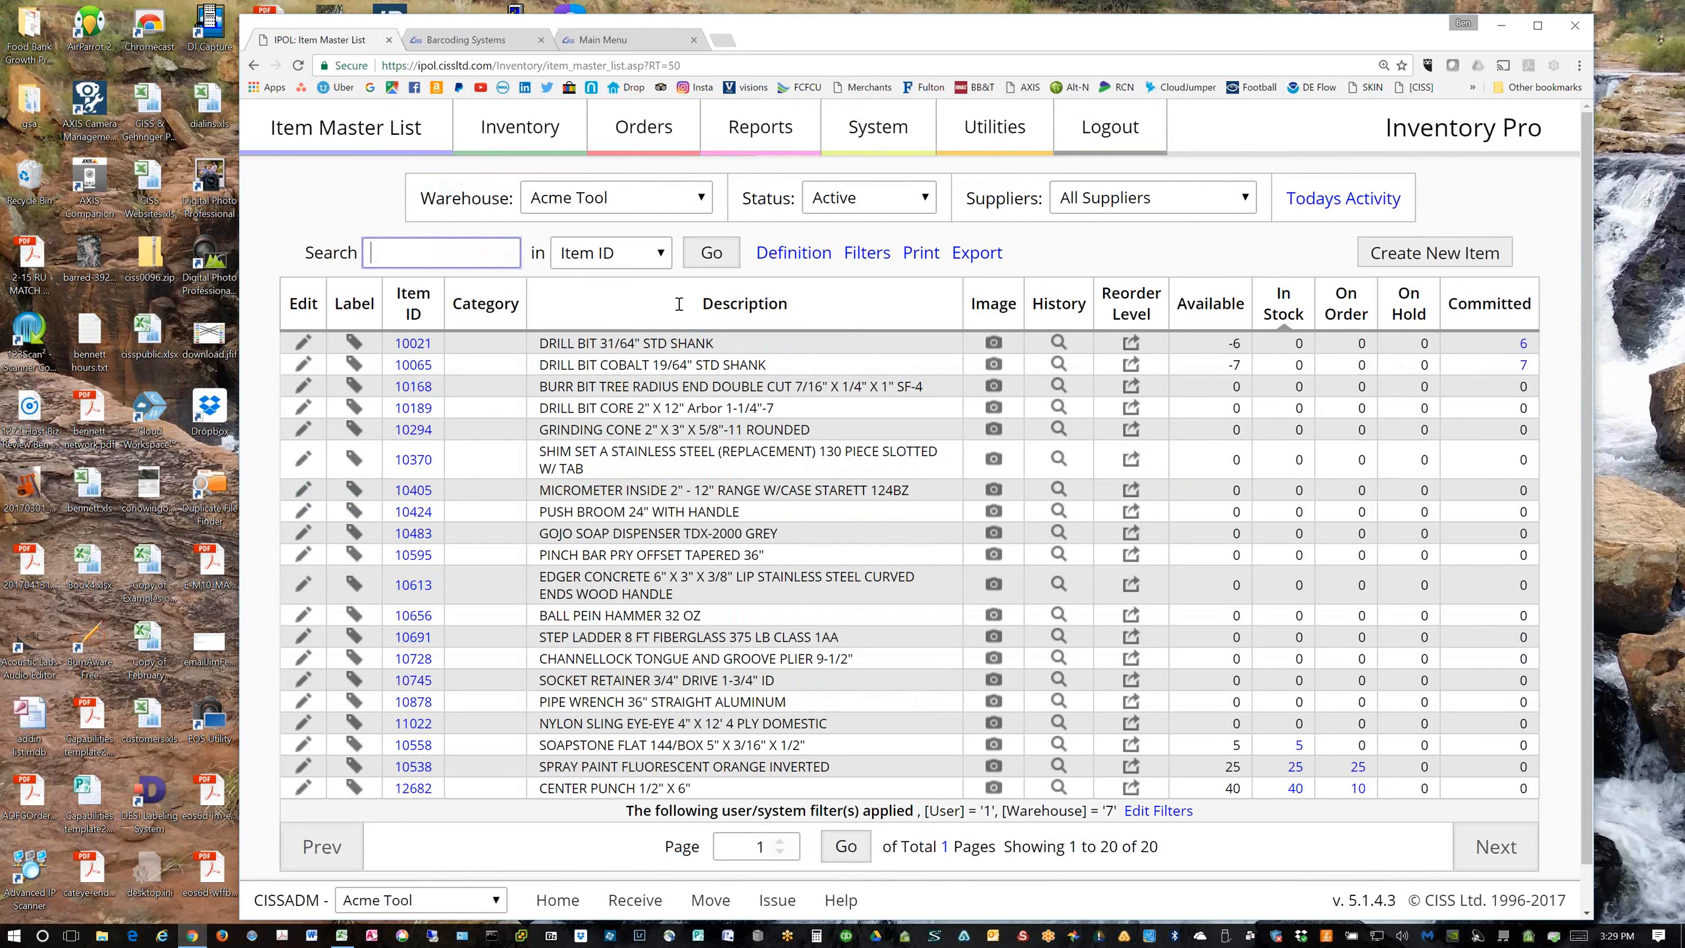
pyautogui.click(1231, 309)
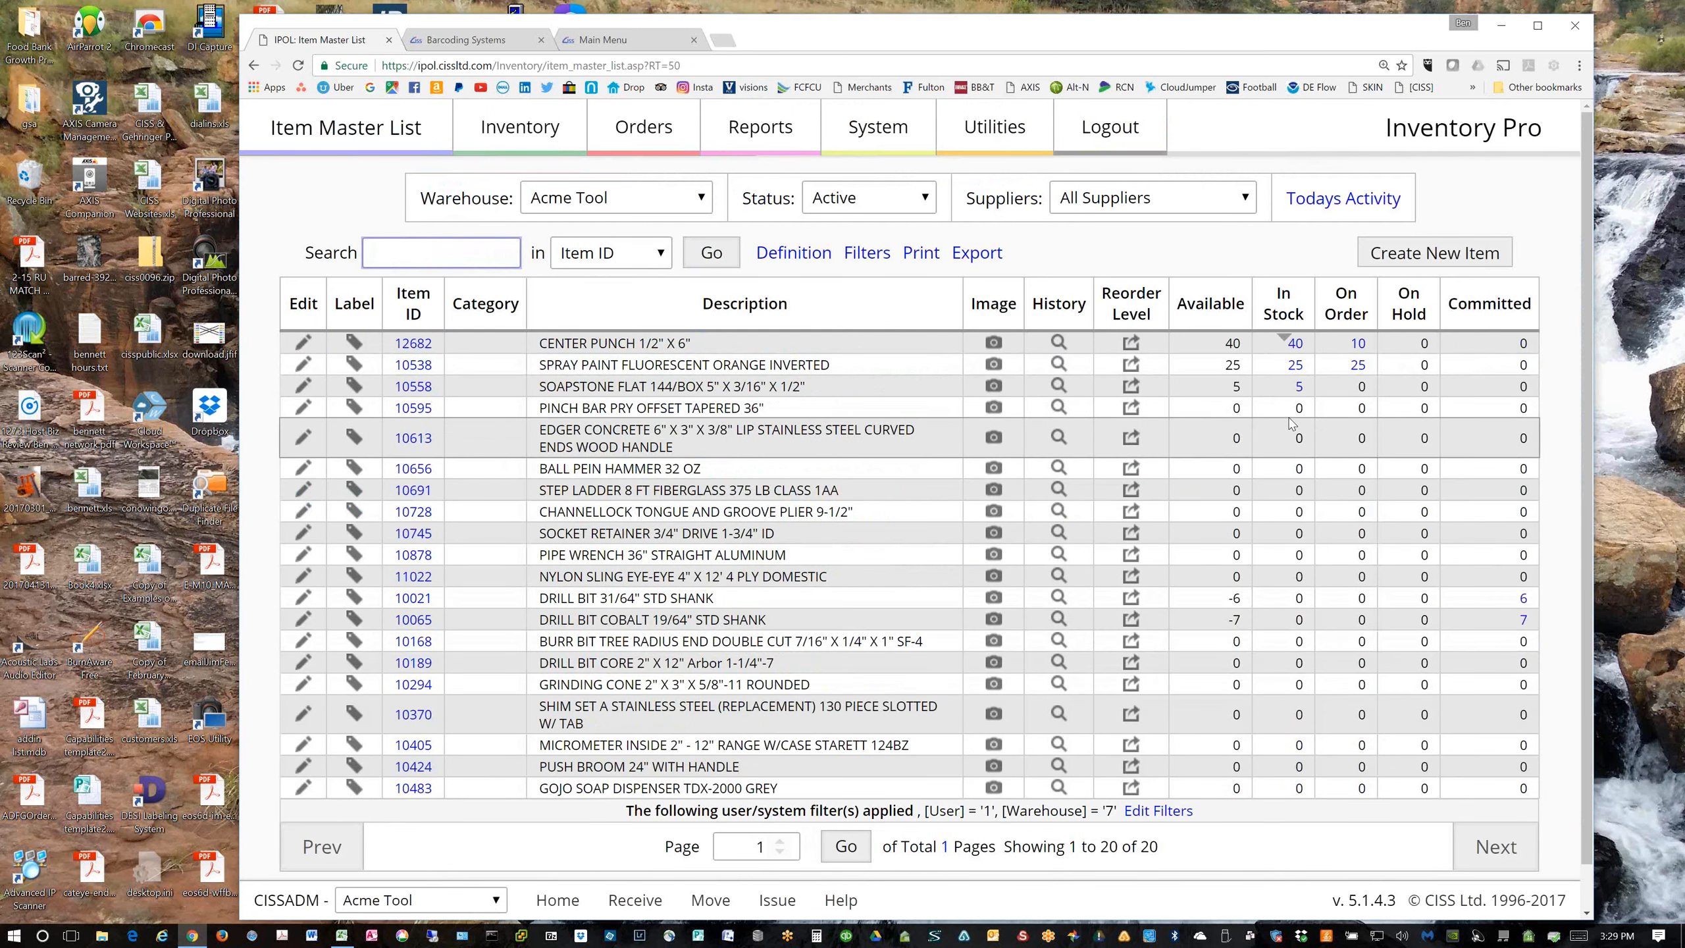
pyautogui.click(1280, 310)
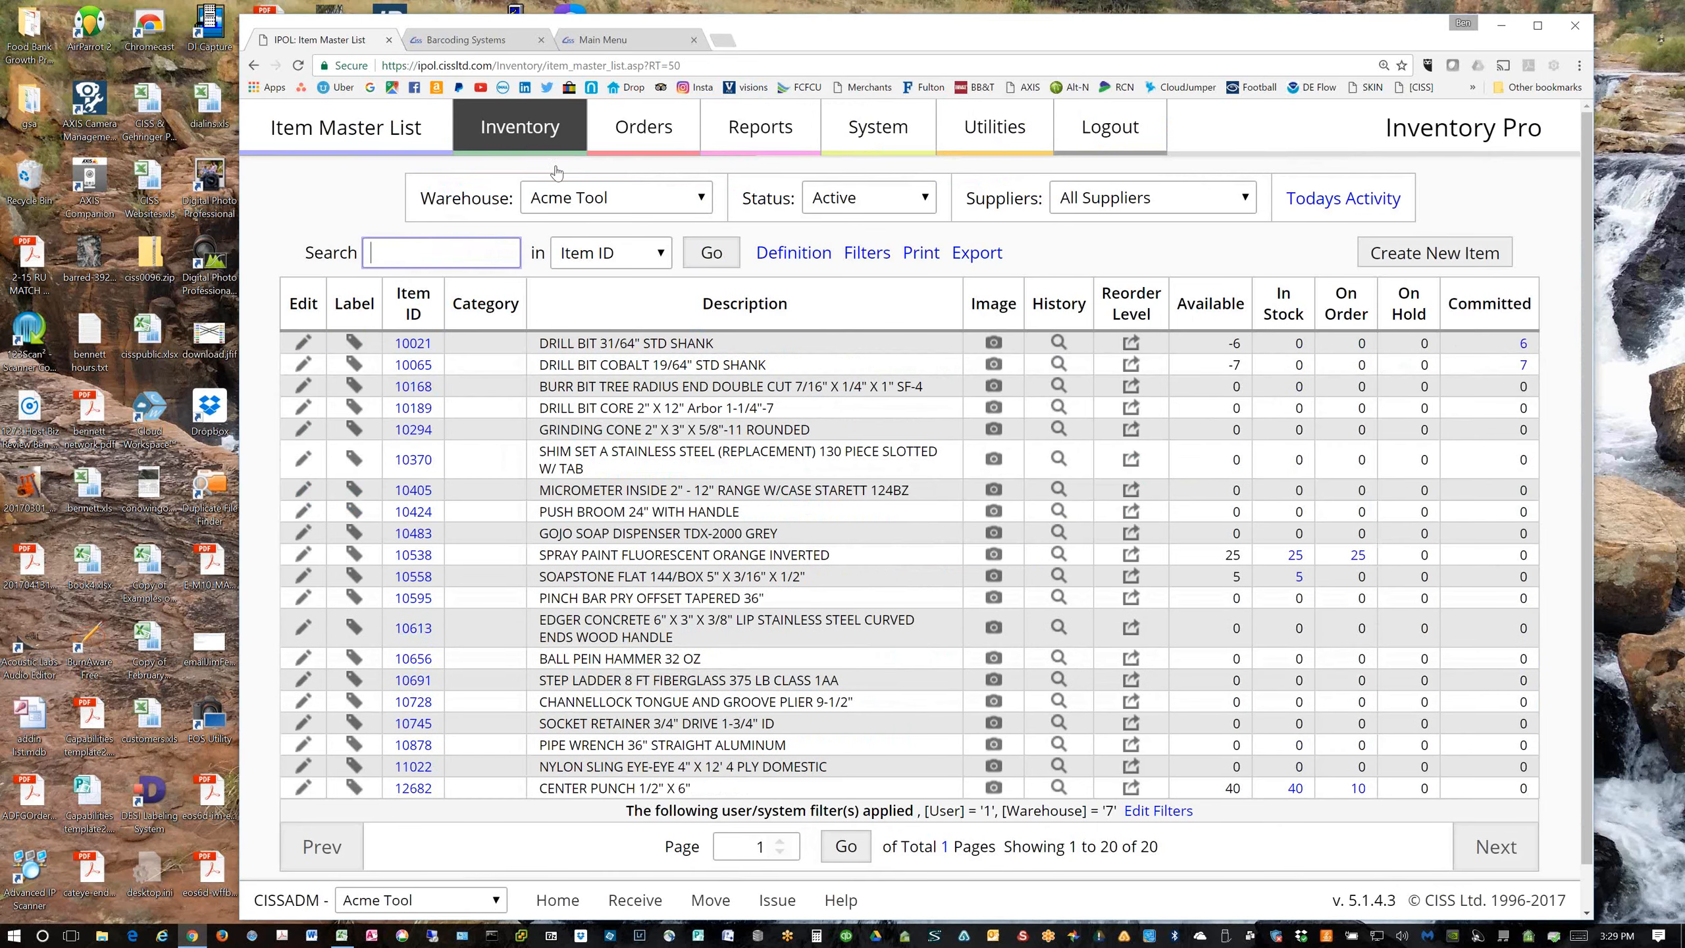
# Open the Assemblies List and show assemblies for all warehouses
pyautogui.click(524, 137)
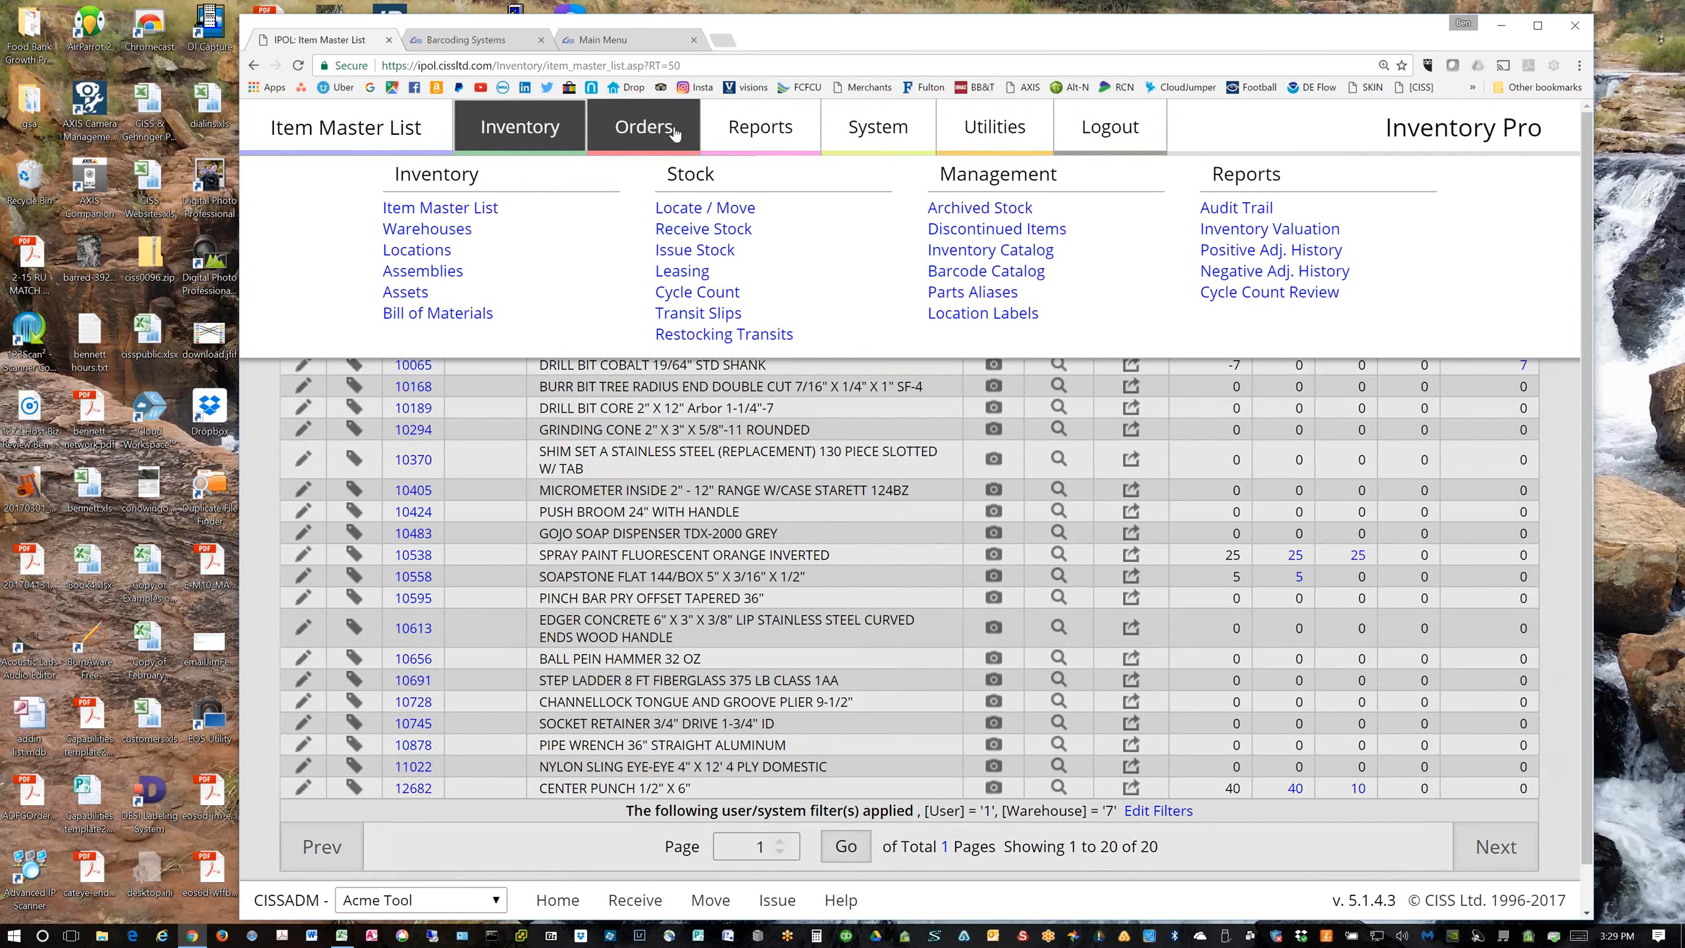
pyautogui.click(427, 270)
pyautogui.click(860, 200)
pyautogui.click(781, 229)
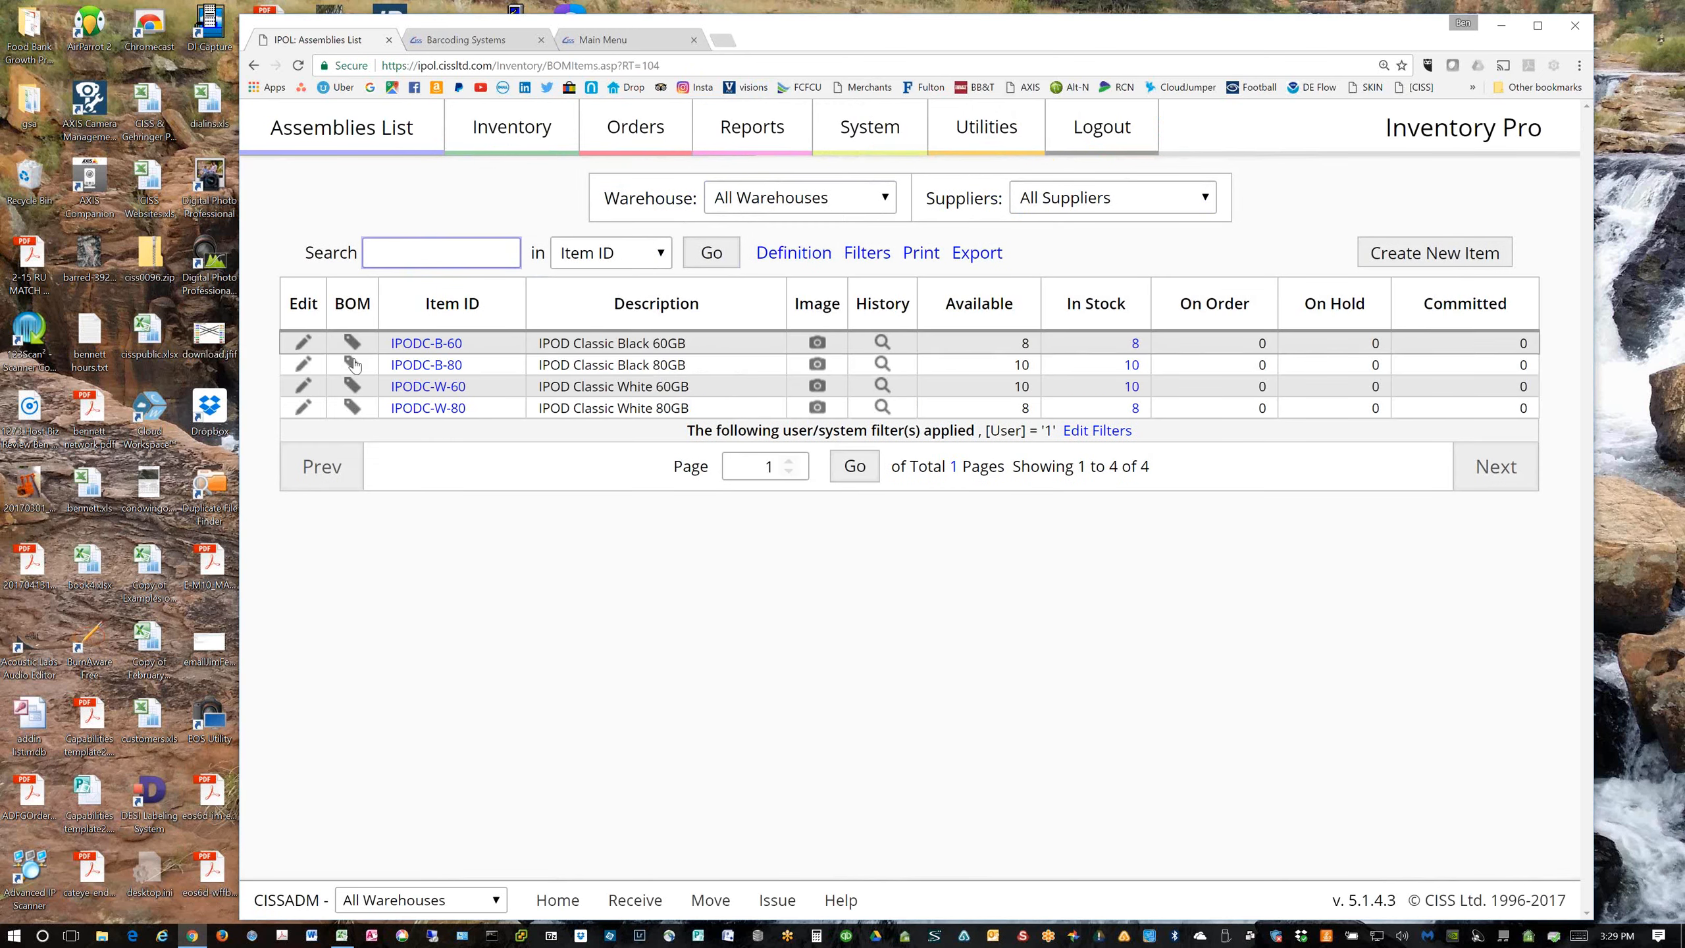
# Open the item record of assembly IPODC-B-60 and view its Assemblies and Serializing options
pyautogui.click(302, 345)
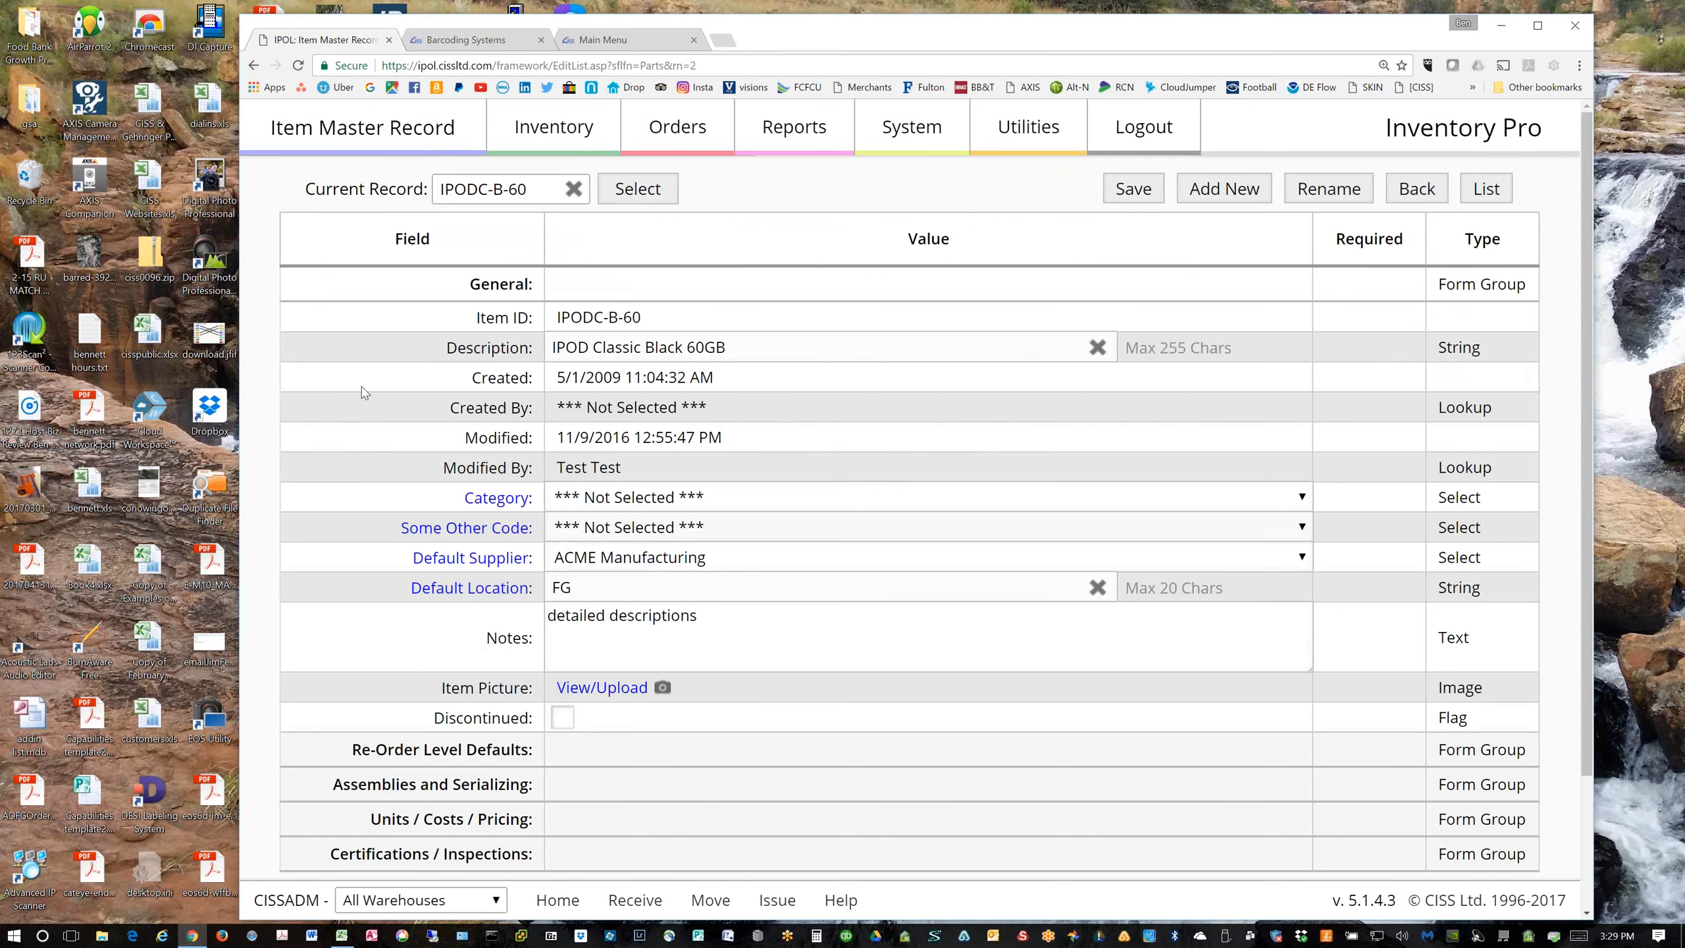
pyautogui.scroll(-3, 806, 488)
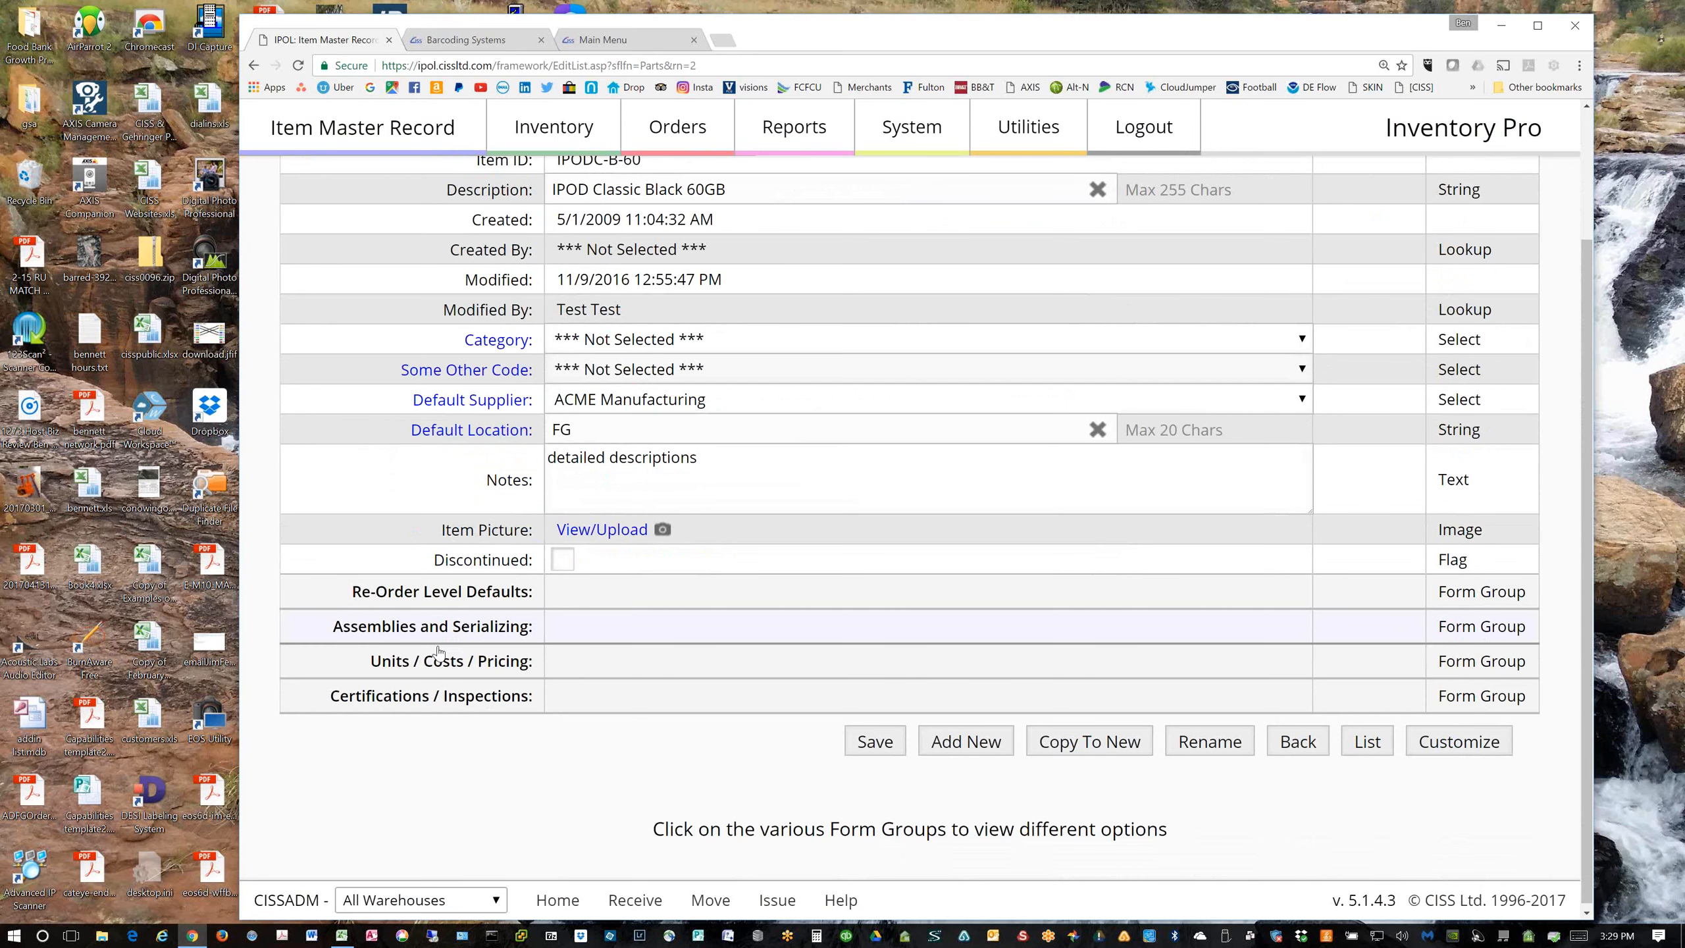
pyautogui.click(445, 627)
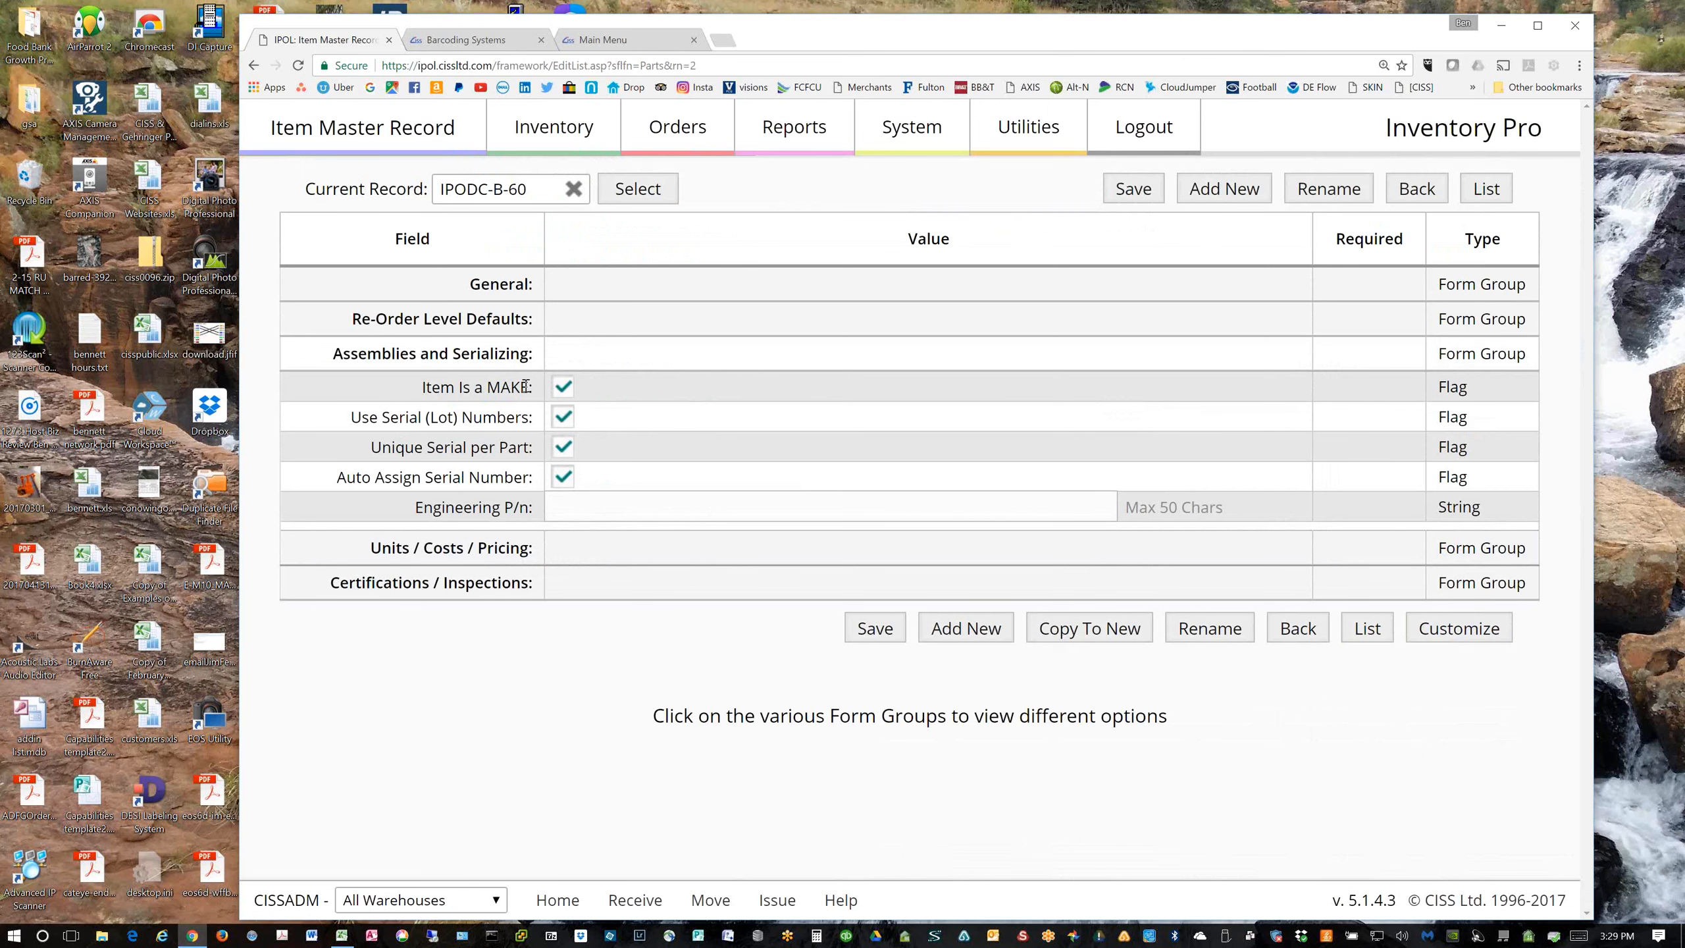
# Load the bill of materials for assembly IPODC-B-60 and clear the critical flag on components IPODC-MB and IPODC-LCD
pyautogui.click(551, 129)
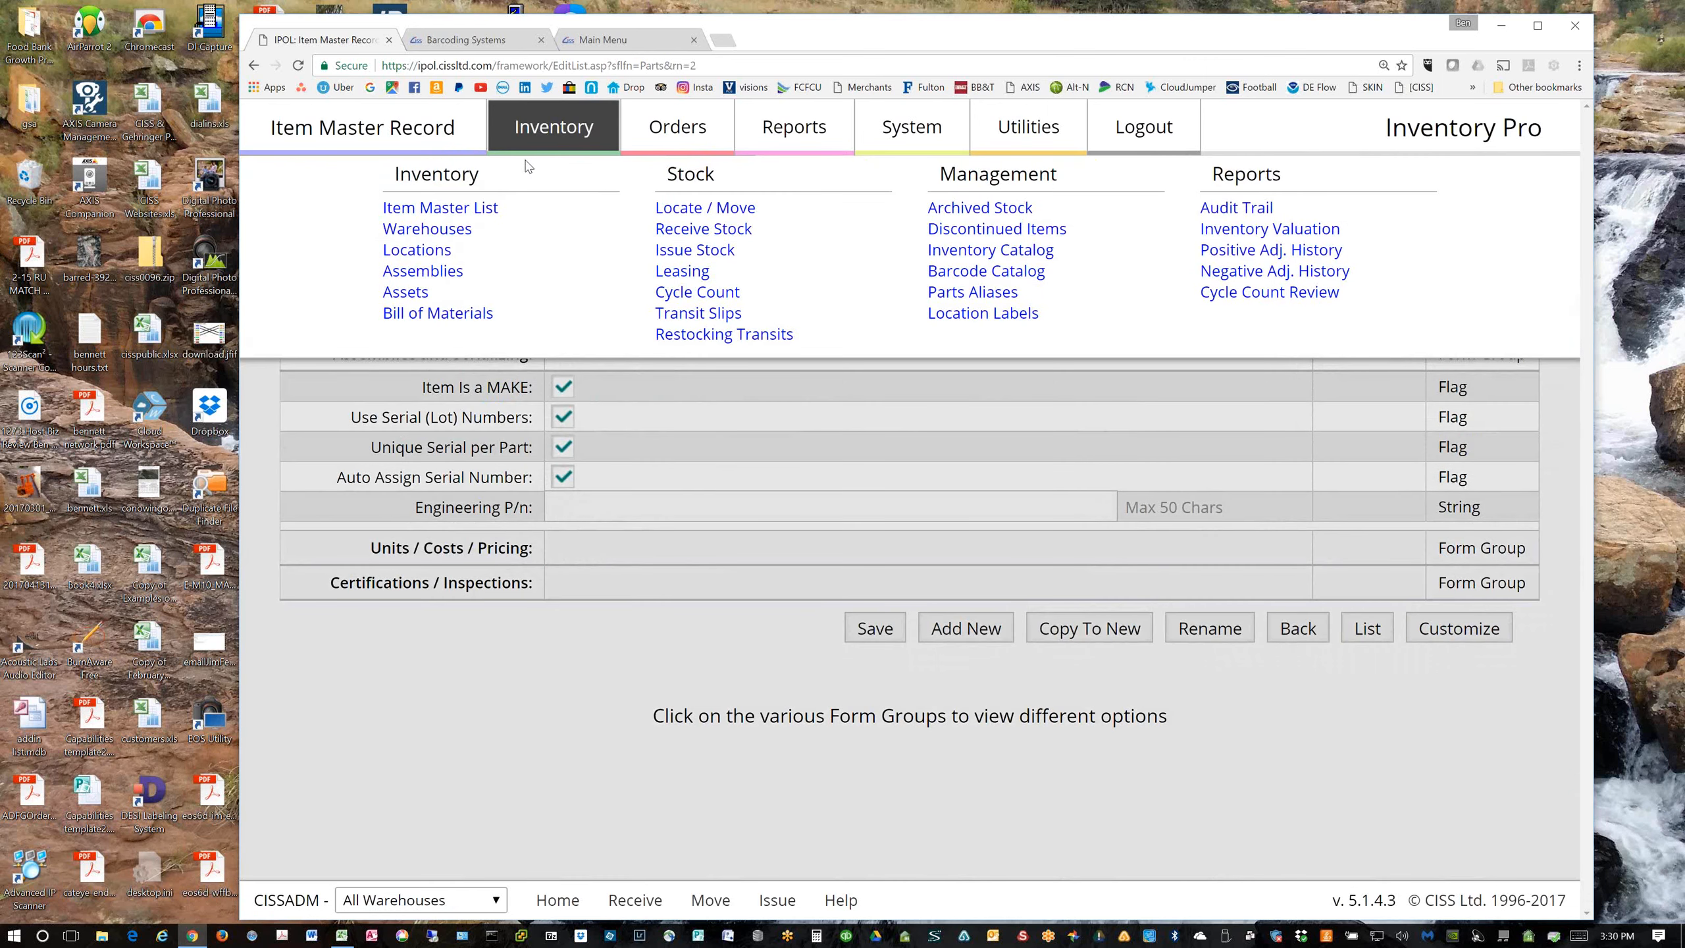
pyautogui.click(421, 325)
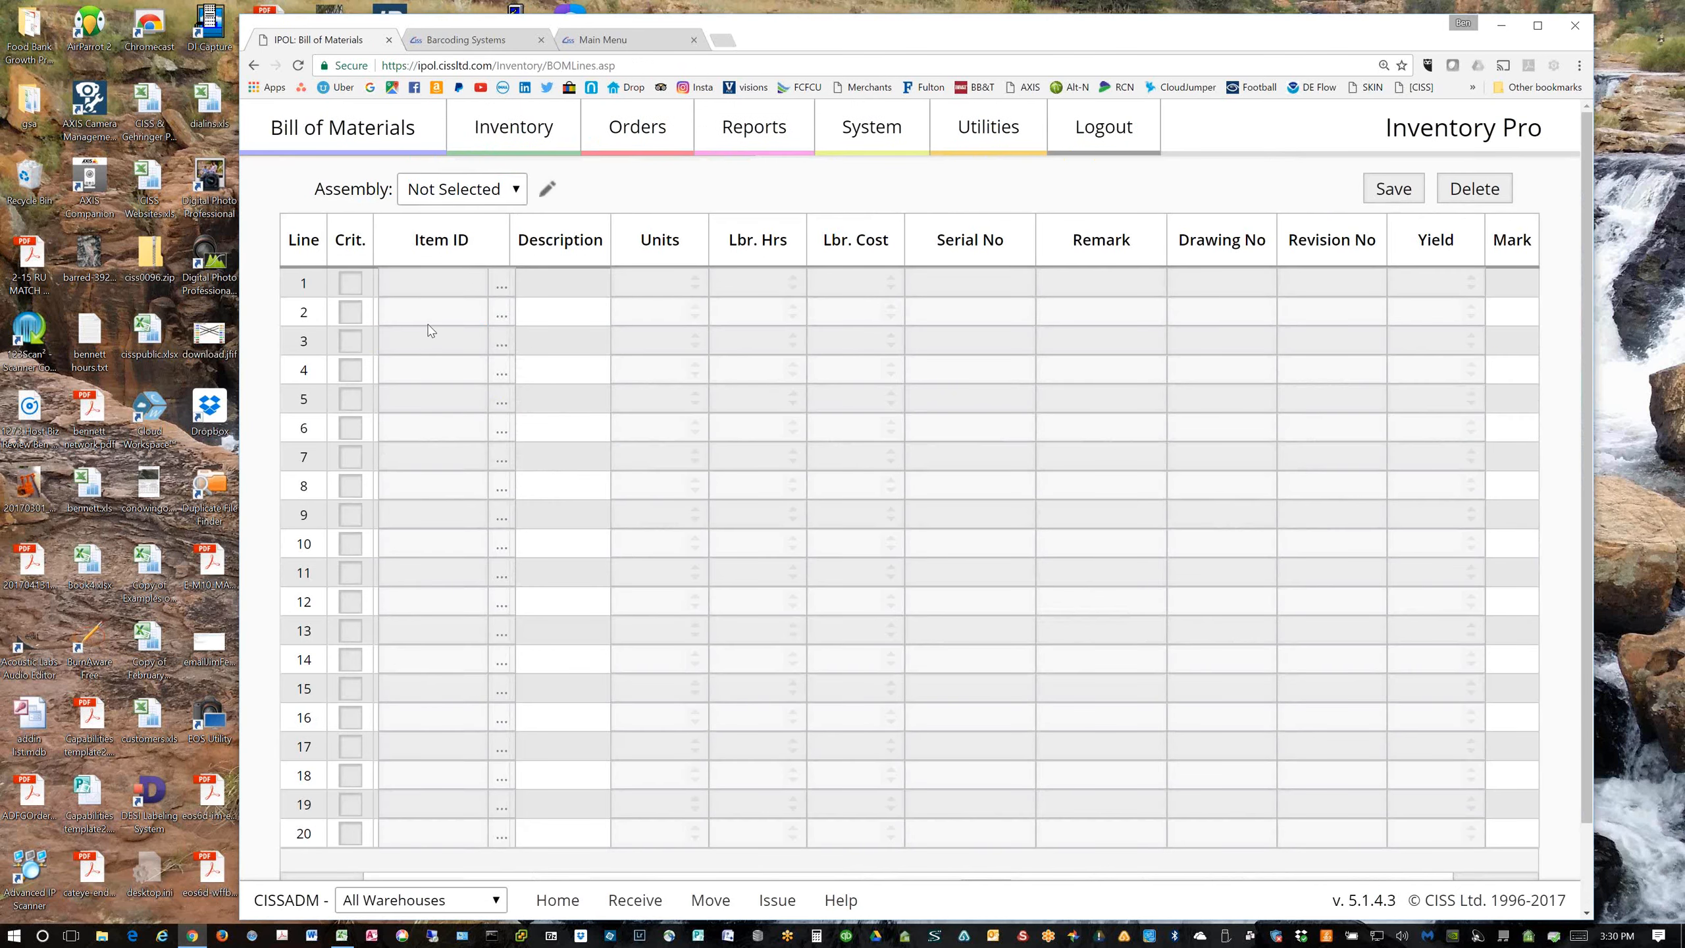
pyautogui.click(459, 195)
pyautogui.click(447, 245)
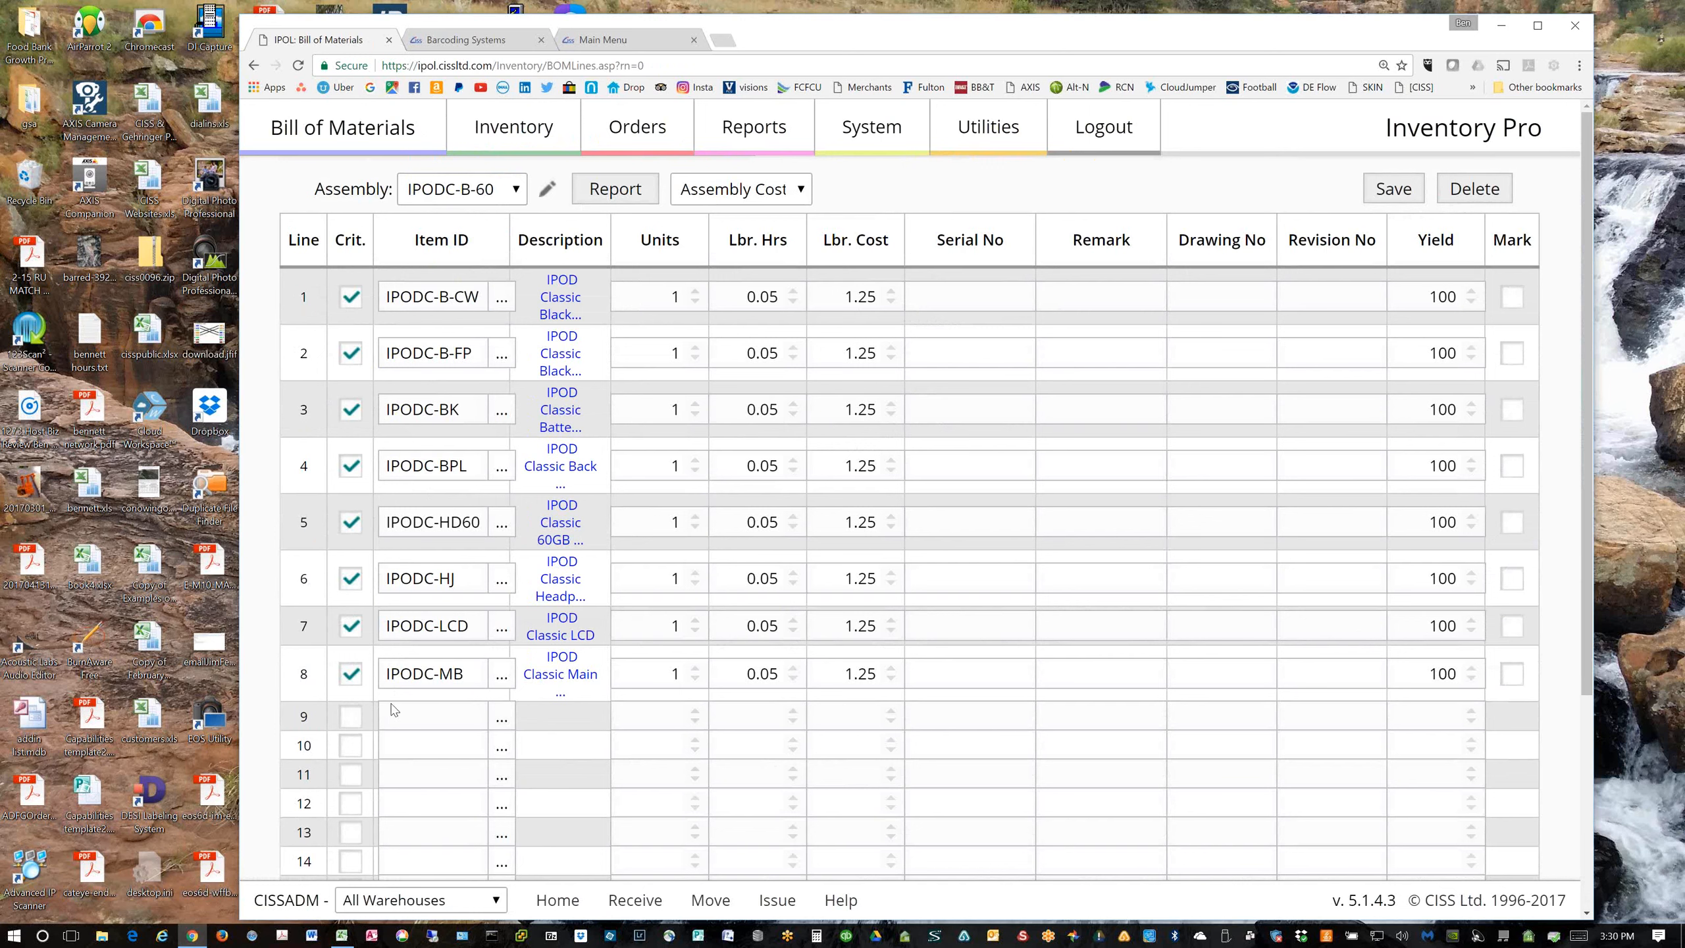
pyautogui.click(351, 674)
pyautogui.click(351, 636)
# Examine the labor hours, yield and units fields of the first component lines in the bill of materials
pyautogui.click(766, 304)
pyautogui.click(1416, 291)
pyautogui.moveTo(1416, 291); pyautogui.dragTo(1467, 280)
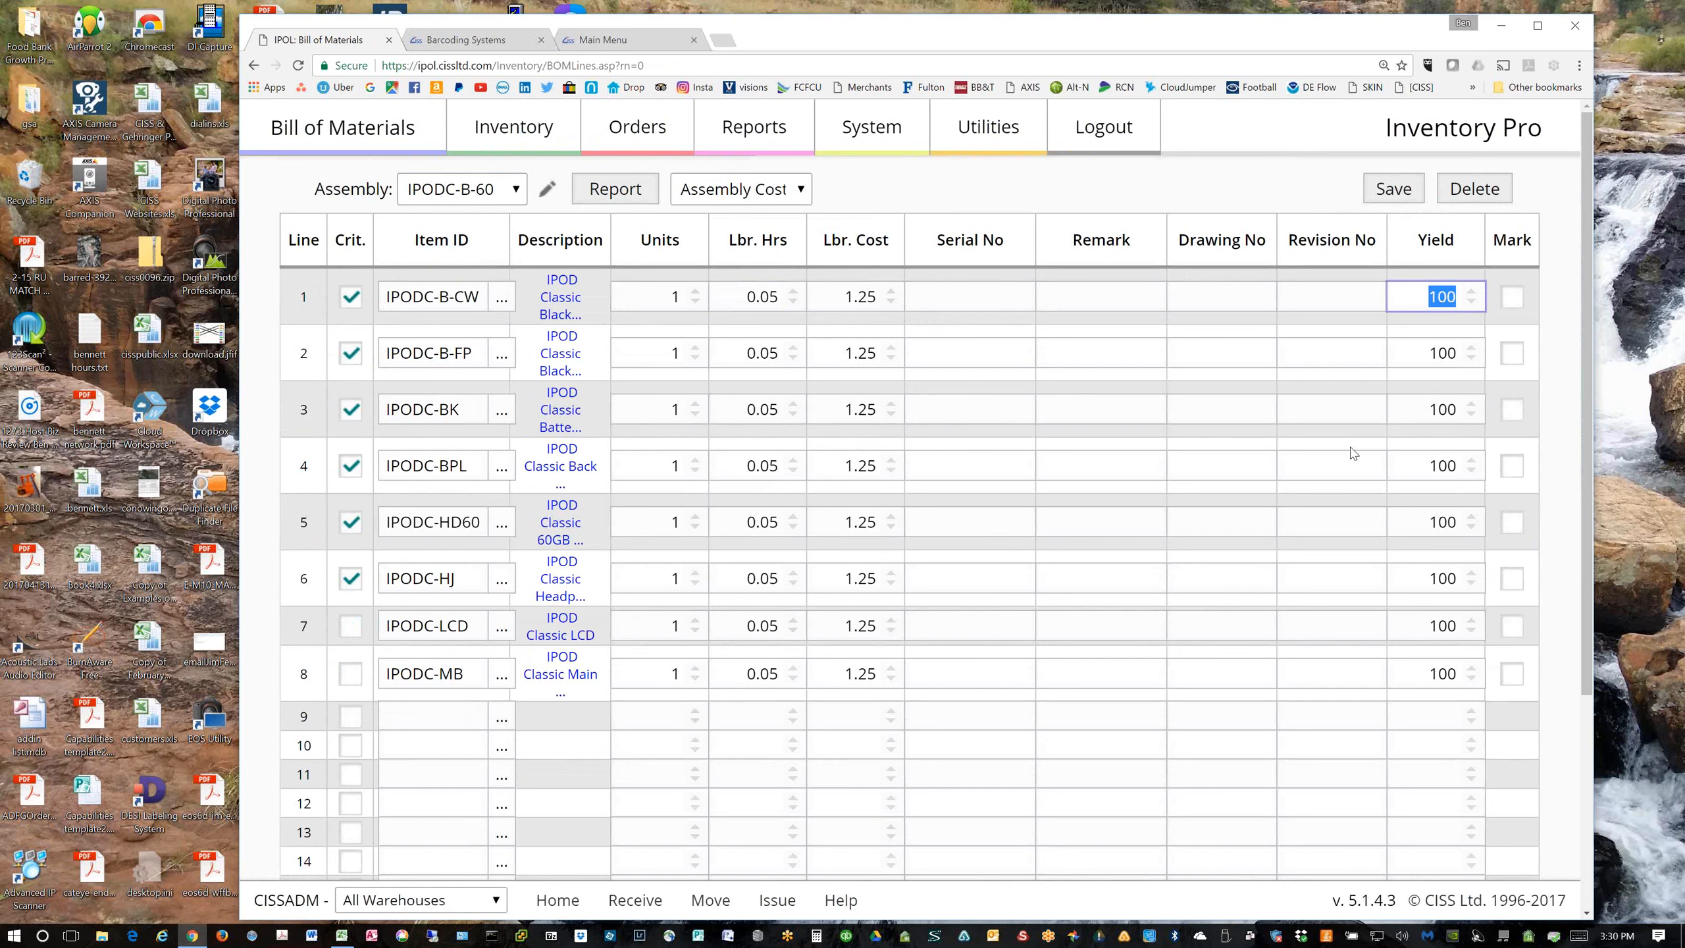
pyautogui.click(695, 302)
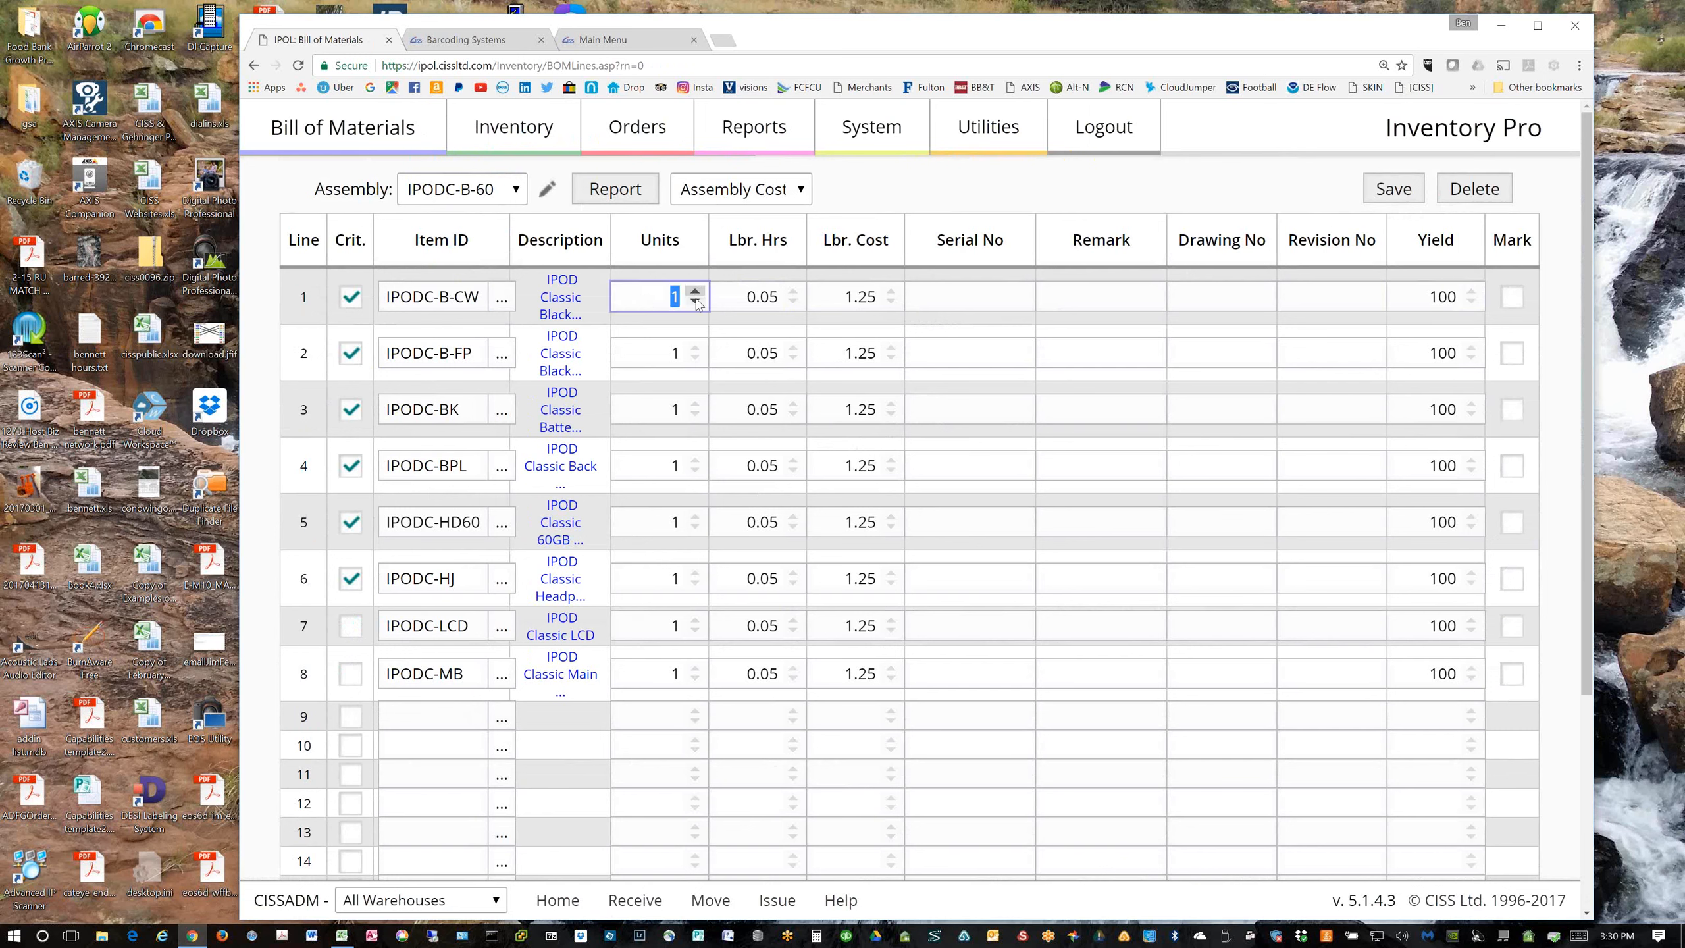
pyautogui.click(688, 353)
pyautogui.click(668, 293)
pyautogui.moveTo(669, 294); pyautogui.dragTo(748, 299)
pyautogui.click(661, 353)
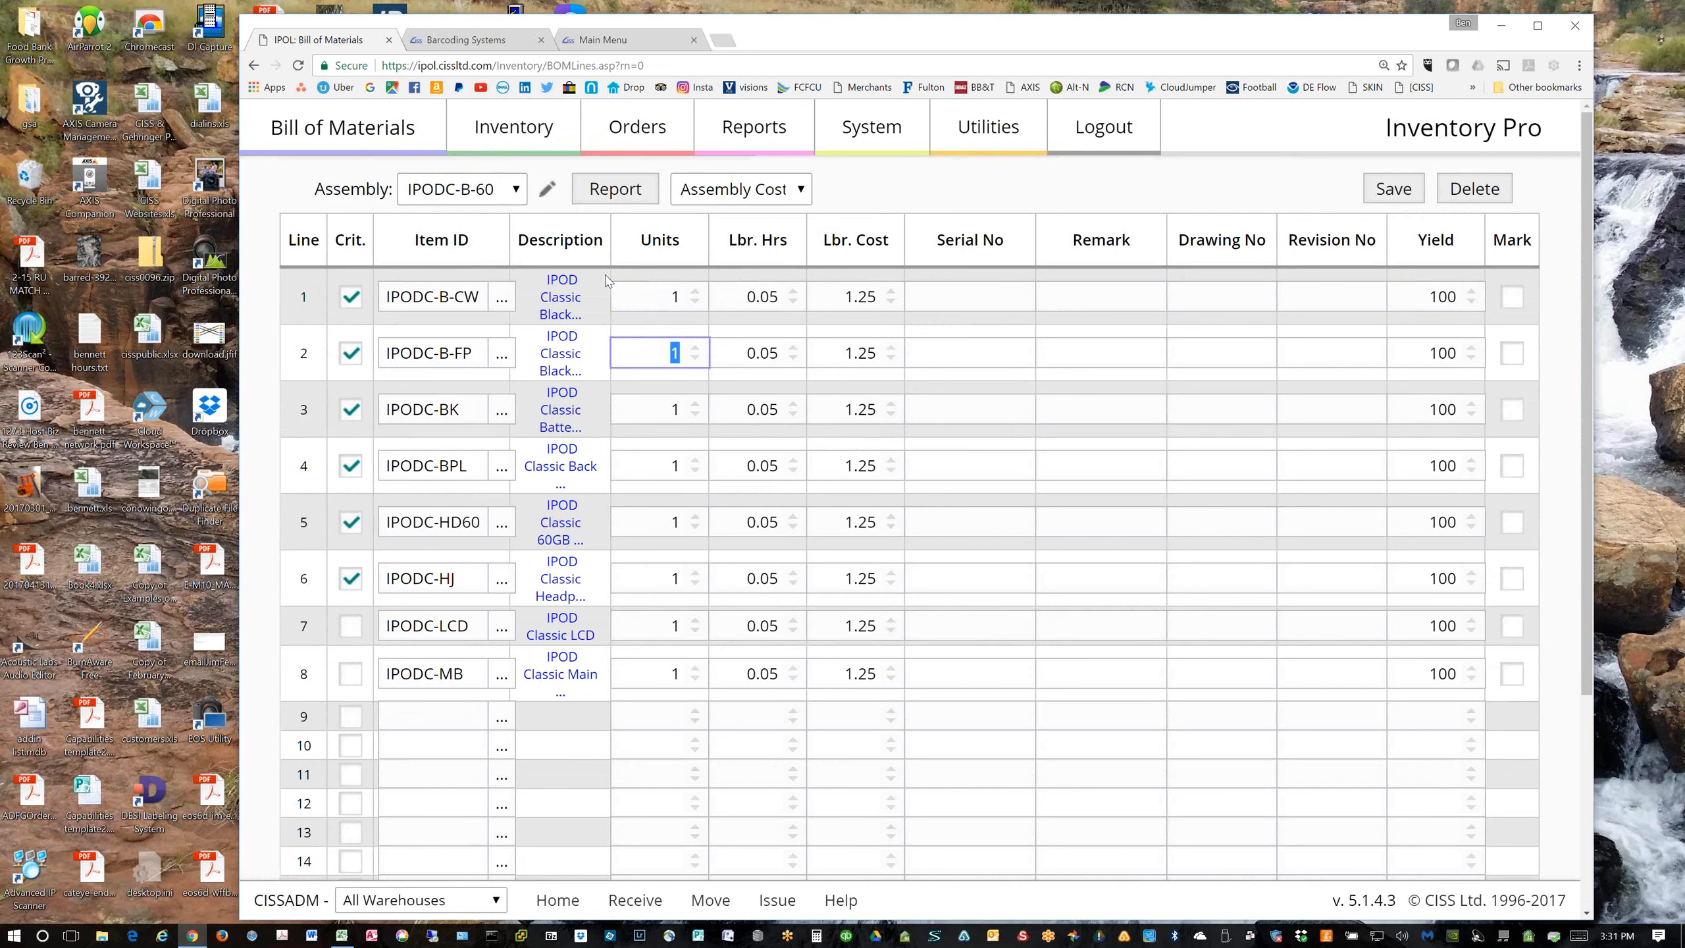
pyautogui.click(553, 732)
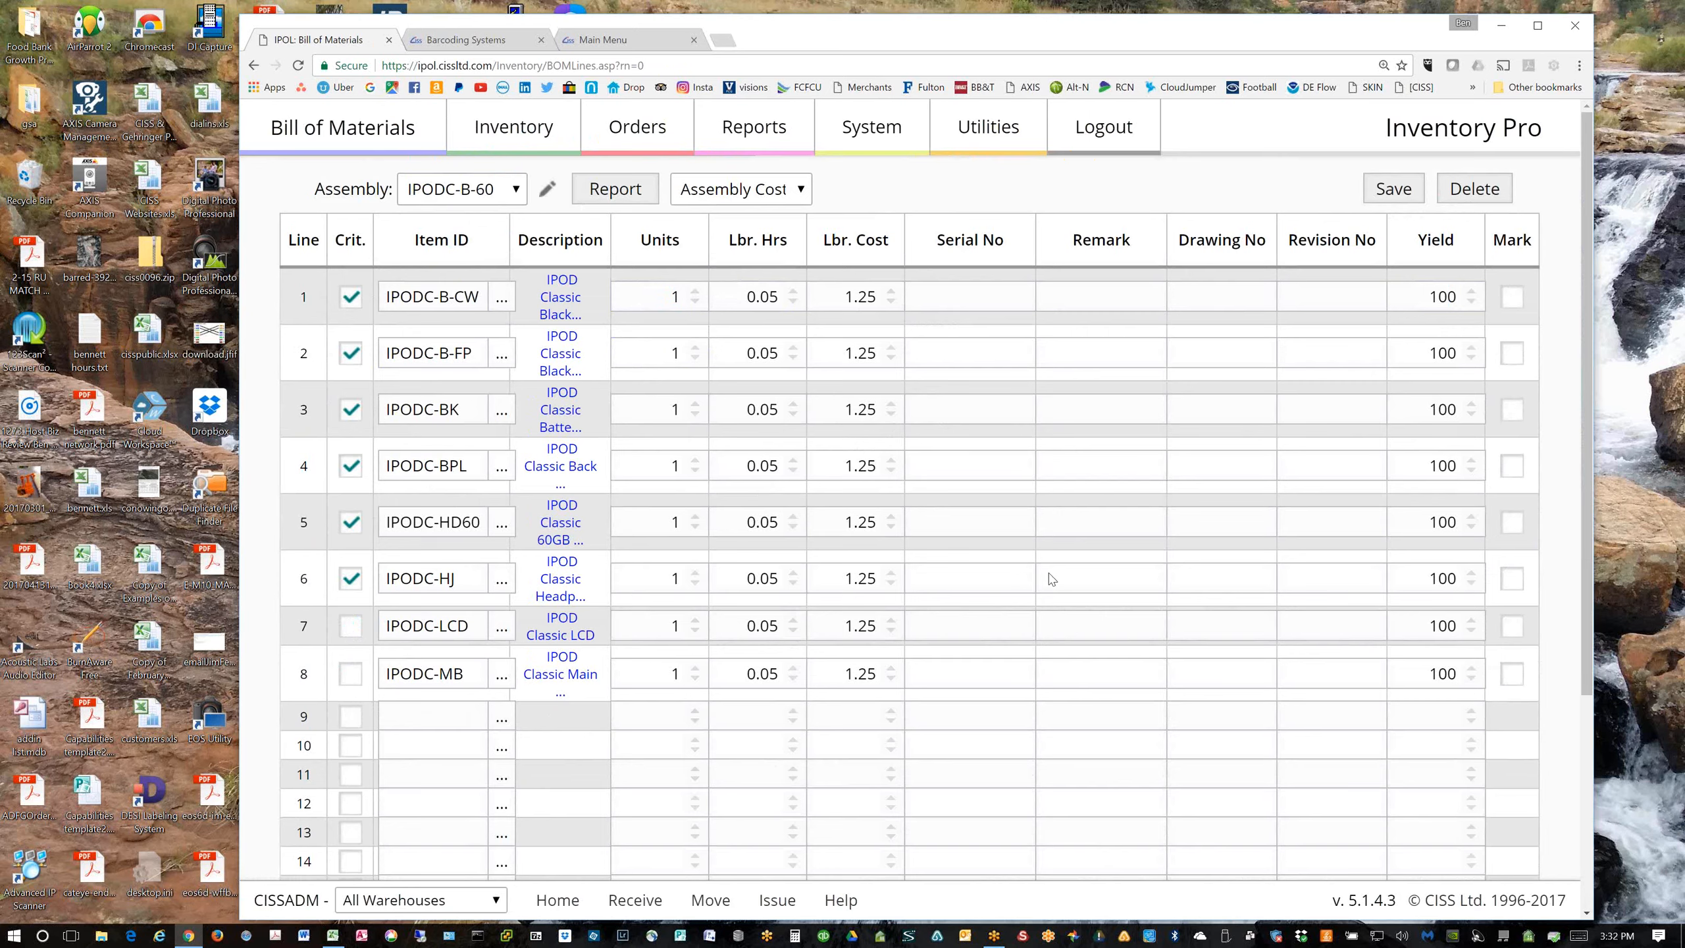
# Maximize the browser window and examine the component lines and empty rows of the IPODC-B-60 bill of materials
pyautogui.click(1537, 25)
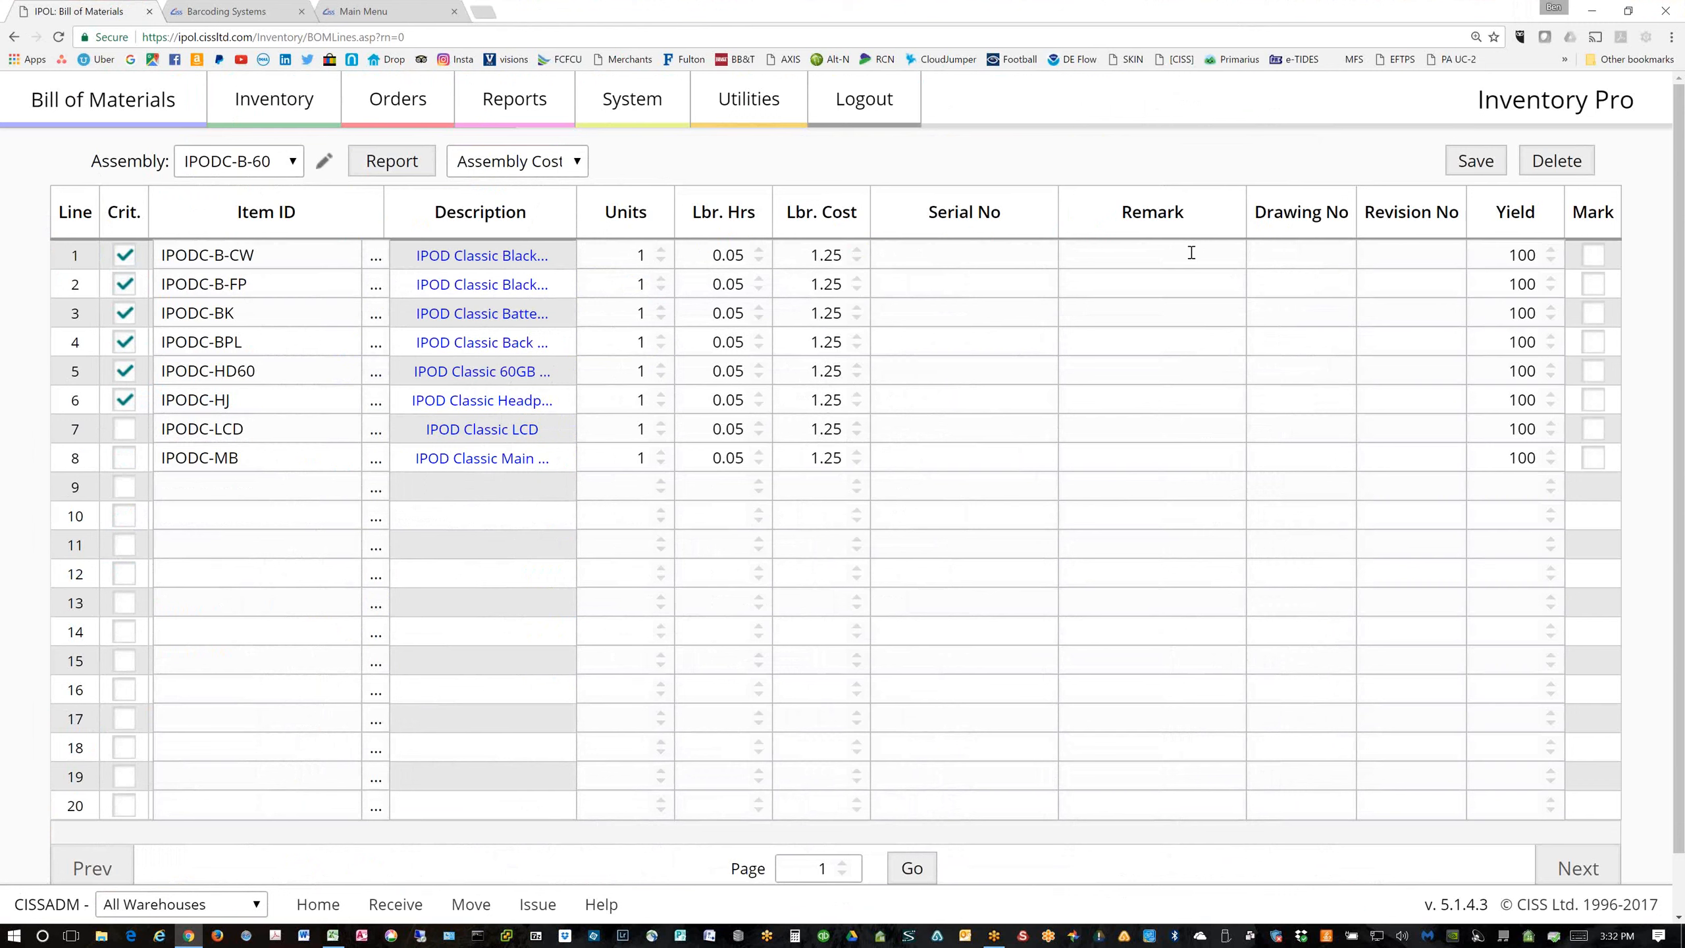
pyautogui.click(1038, 507)
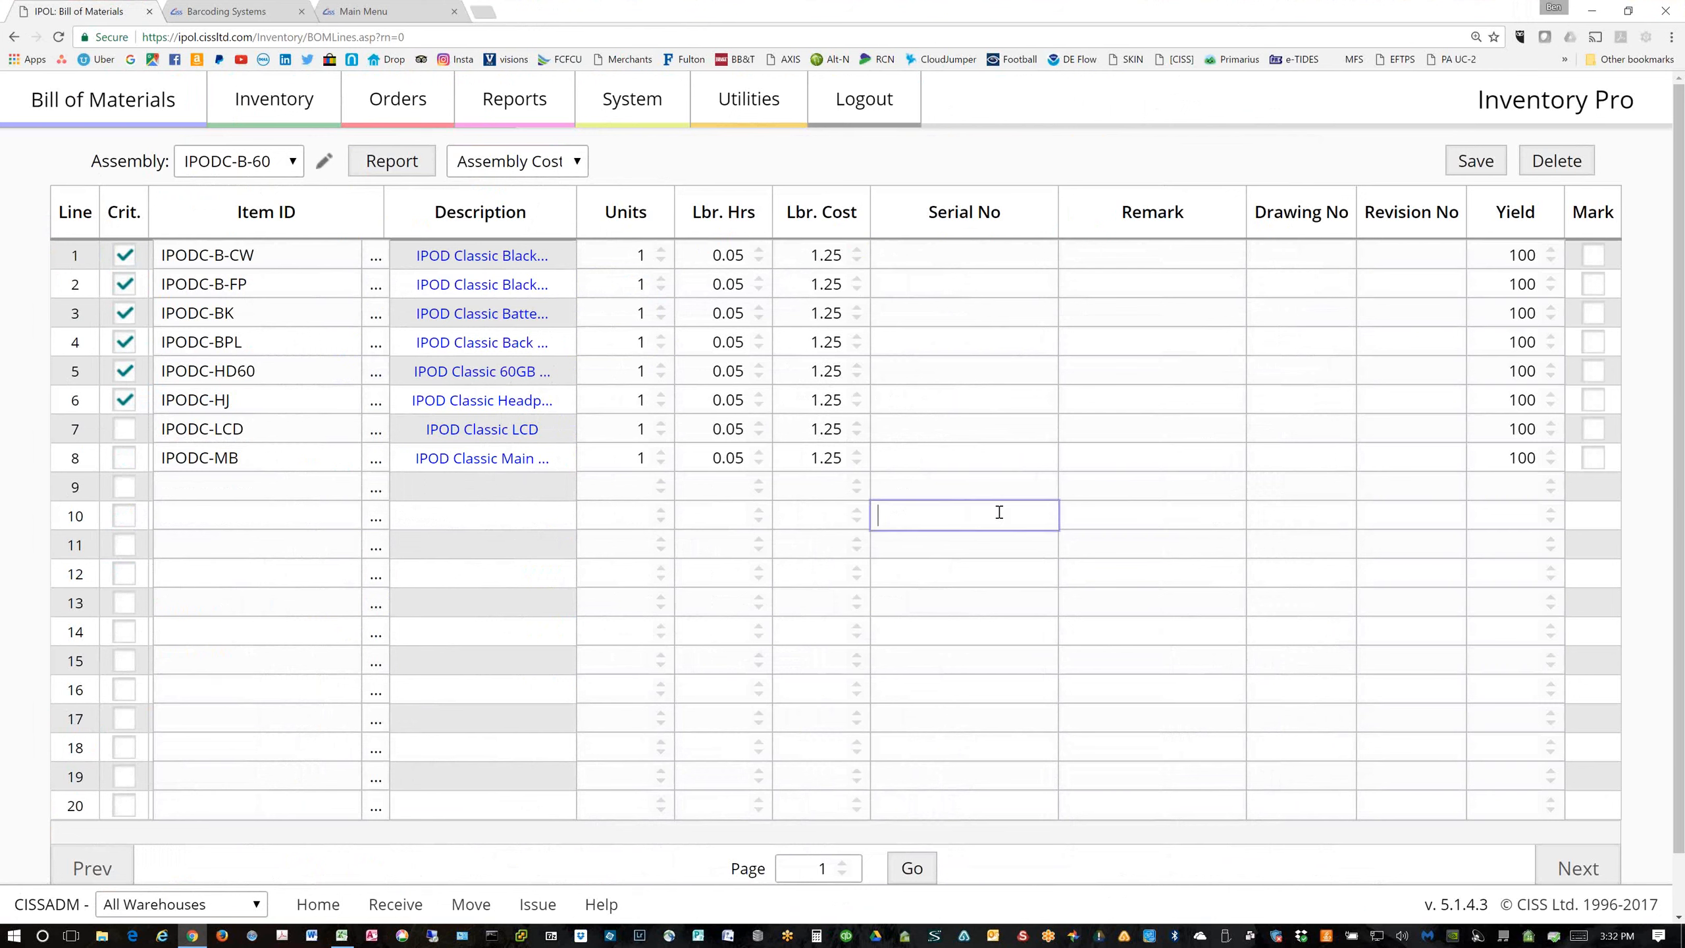
pyautogui.click(301, 482)
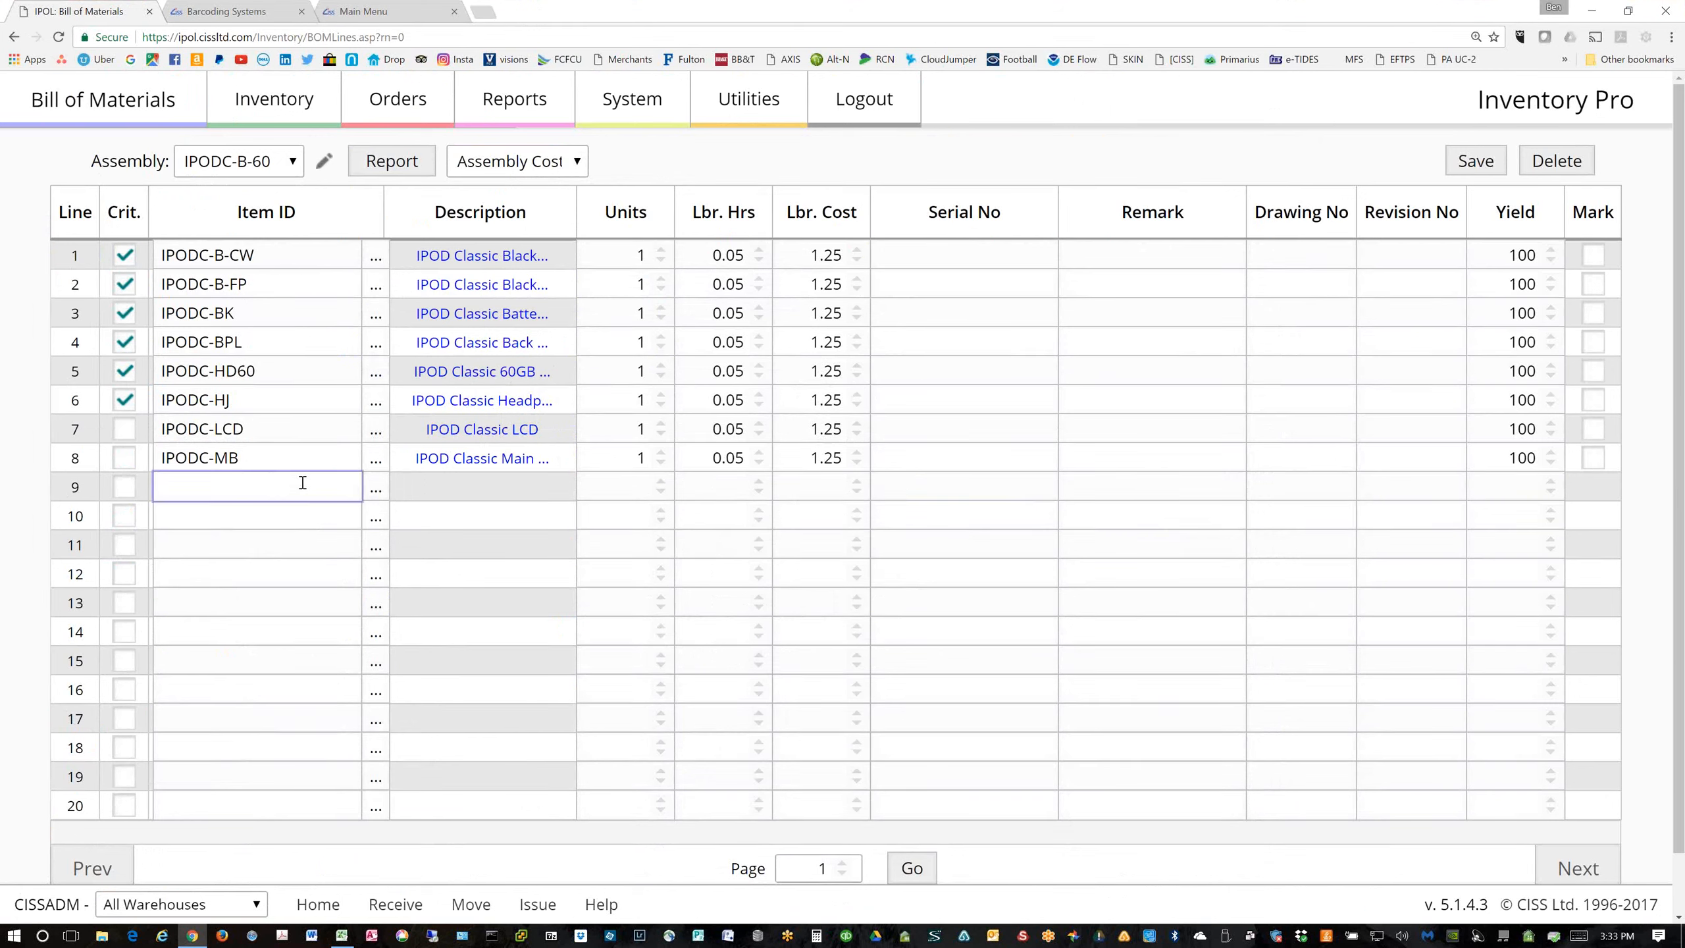
pyautogui.click(465, 503)
# Flag components IPODC-MB and IPODC-LCD as critical, and clear both critical flags again
pyautogui.click(124, 458)
pyautogui.click(122, 431)
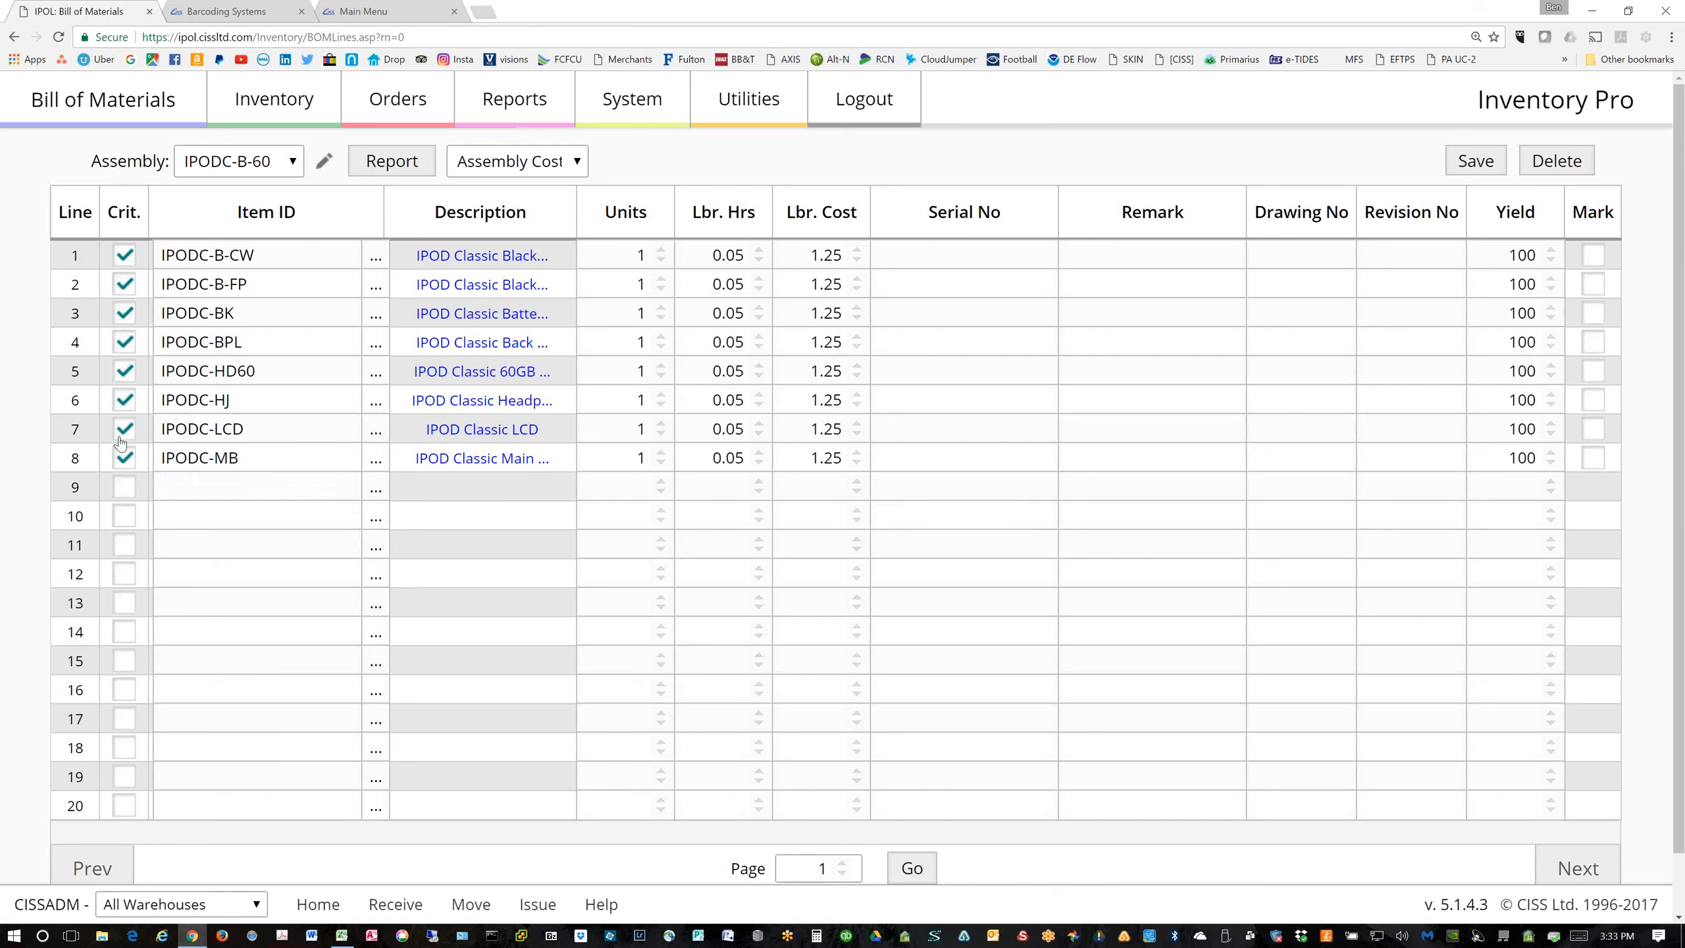
pyautogui.click(124, 464)
pyautogui.click(132, 431)
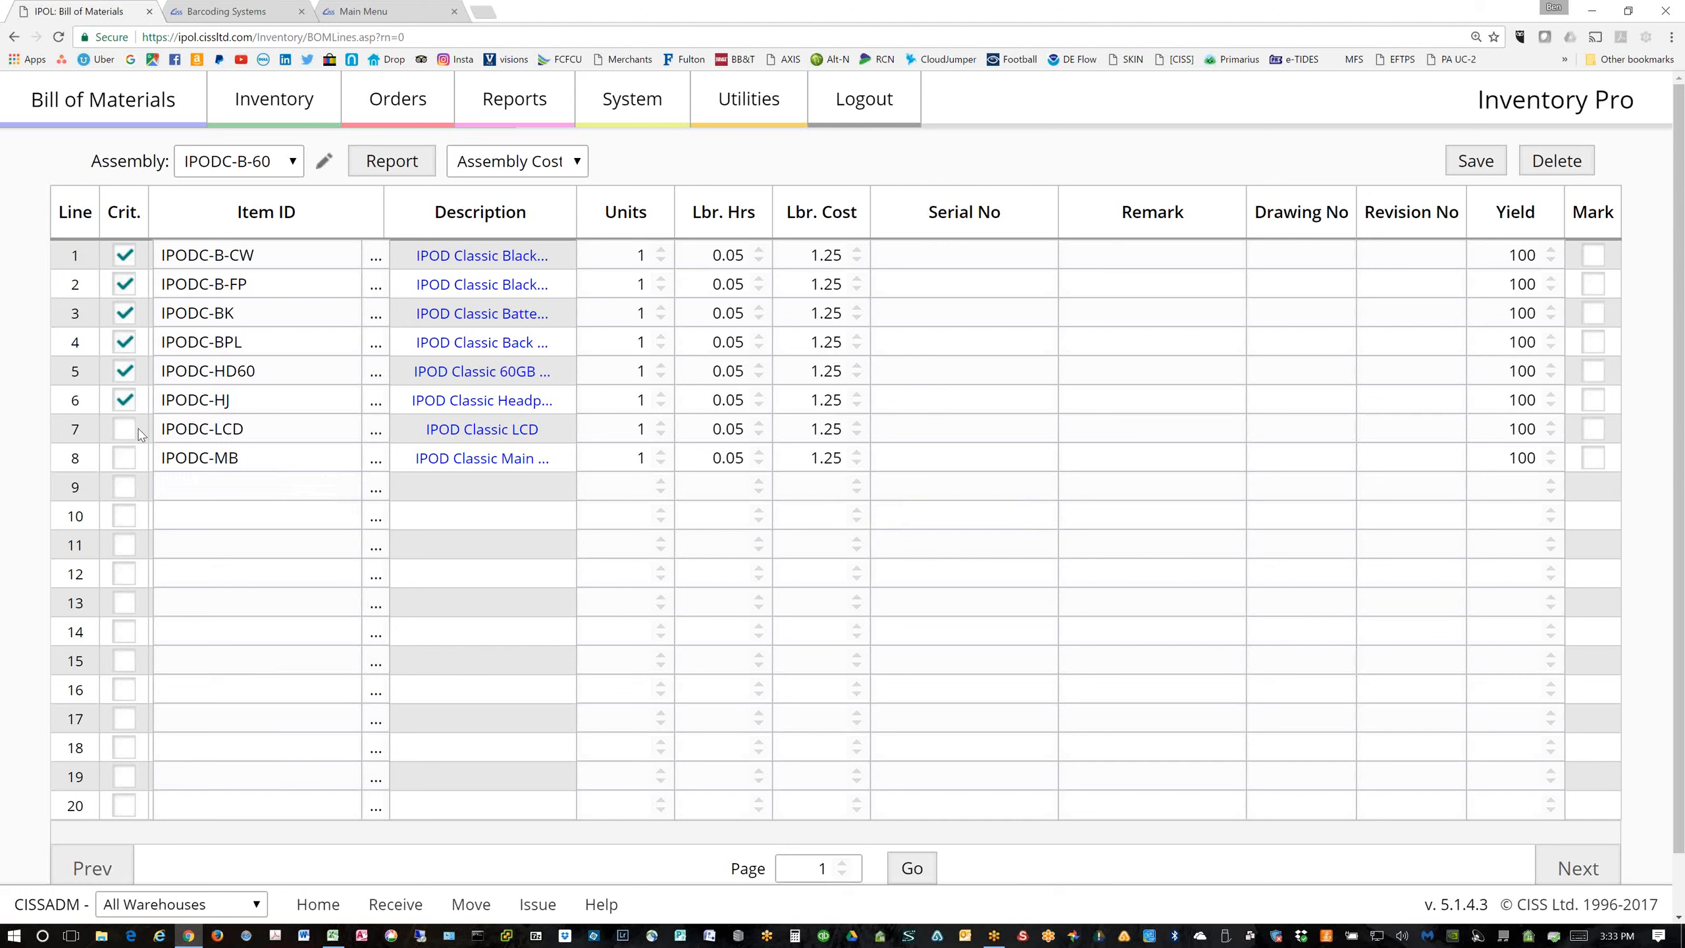
pyautogui.click(614, 393)
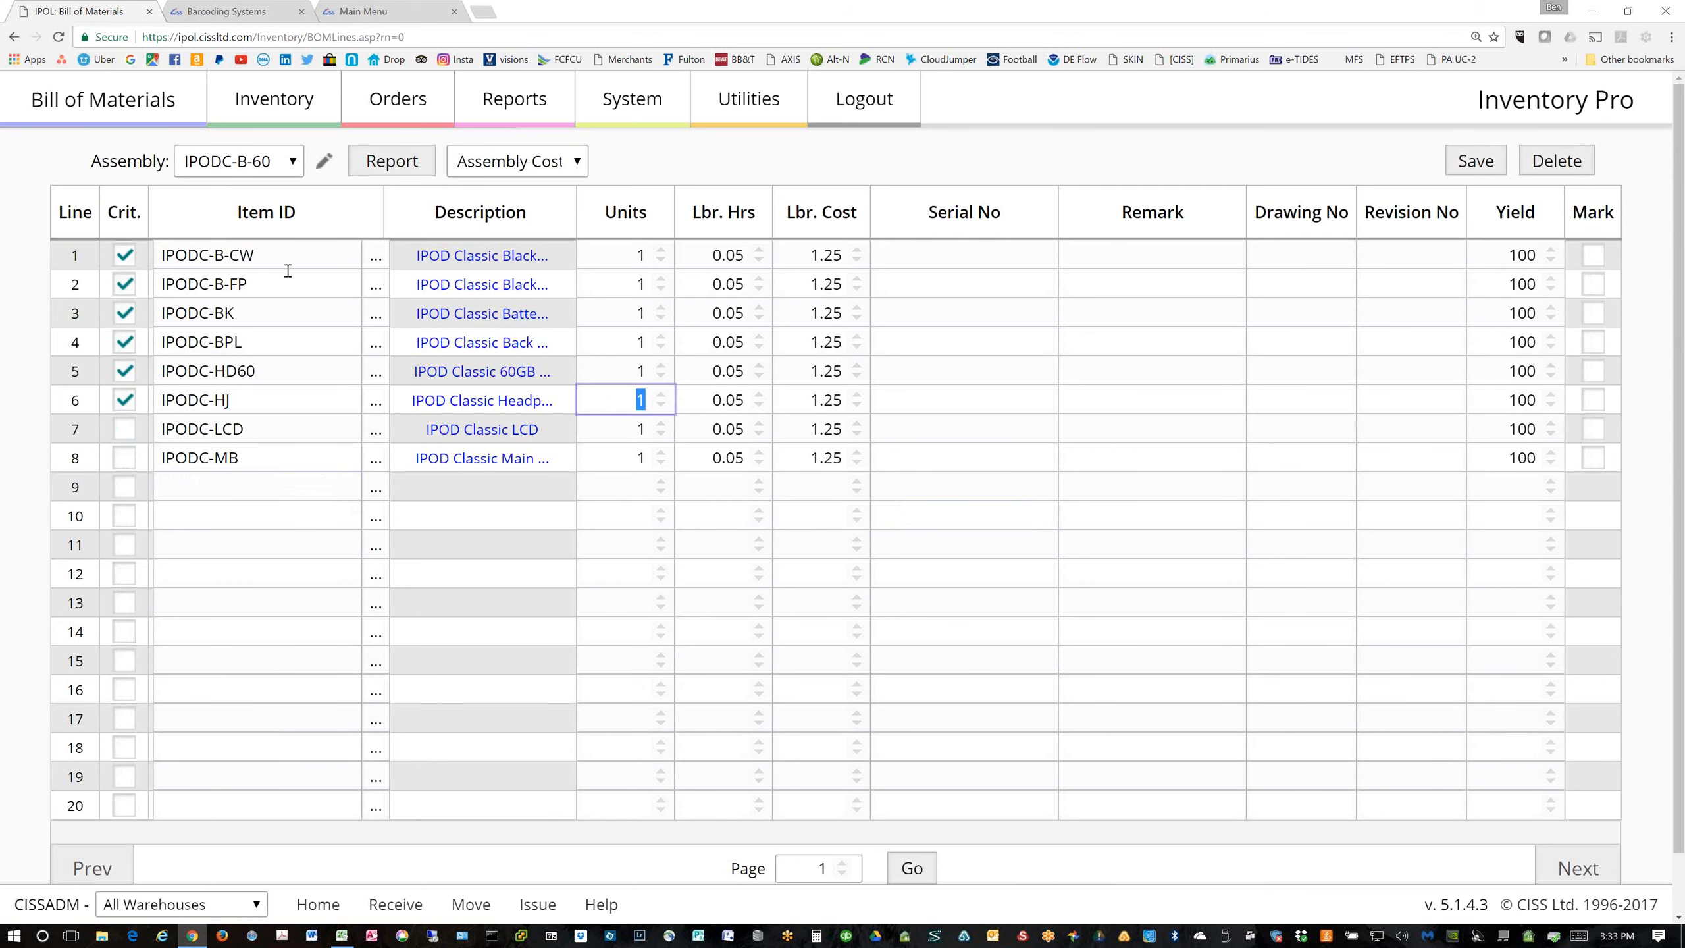
# Leave the bill of materials without saving and open the IPODC-B-60 assembly work order from the work orders list
pyautogui.click(357, 120)
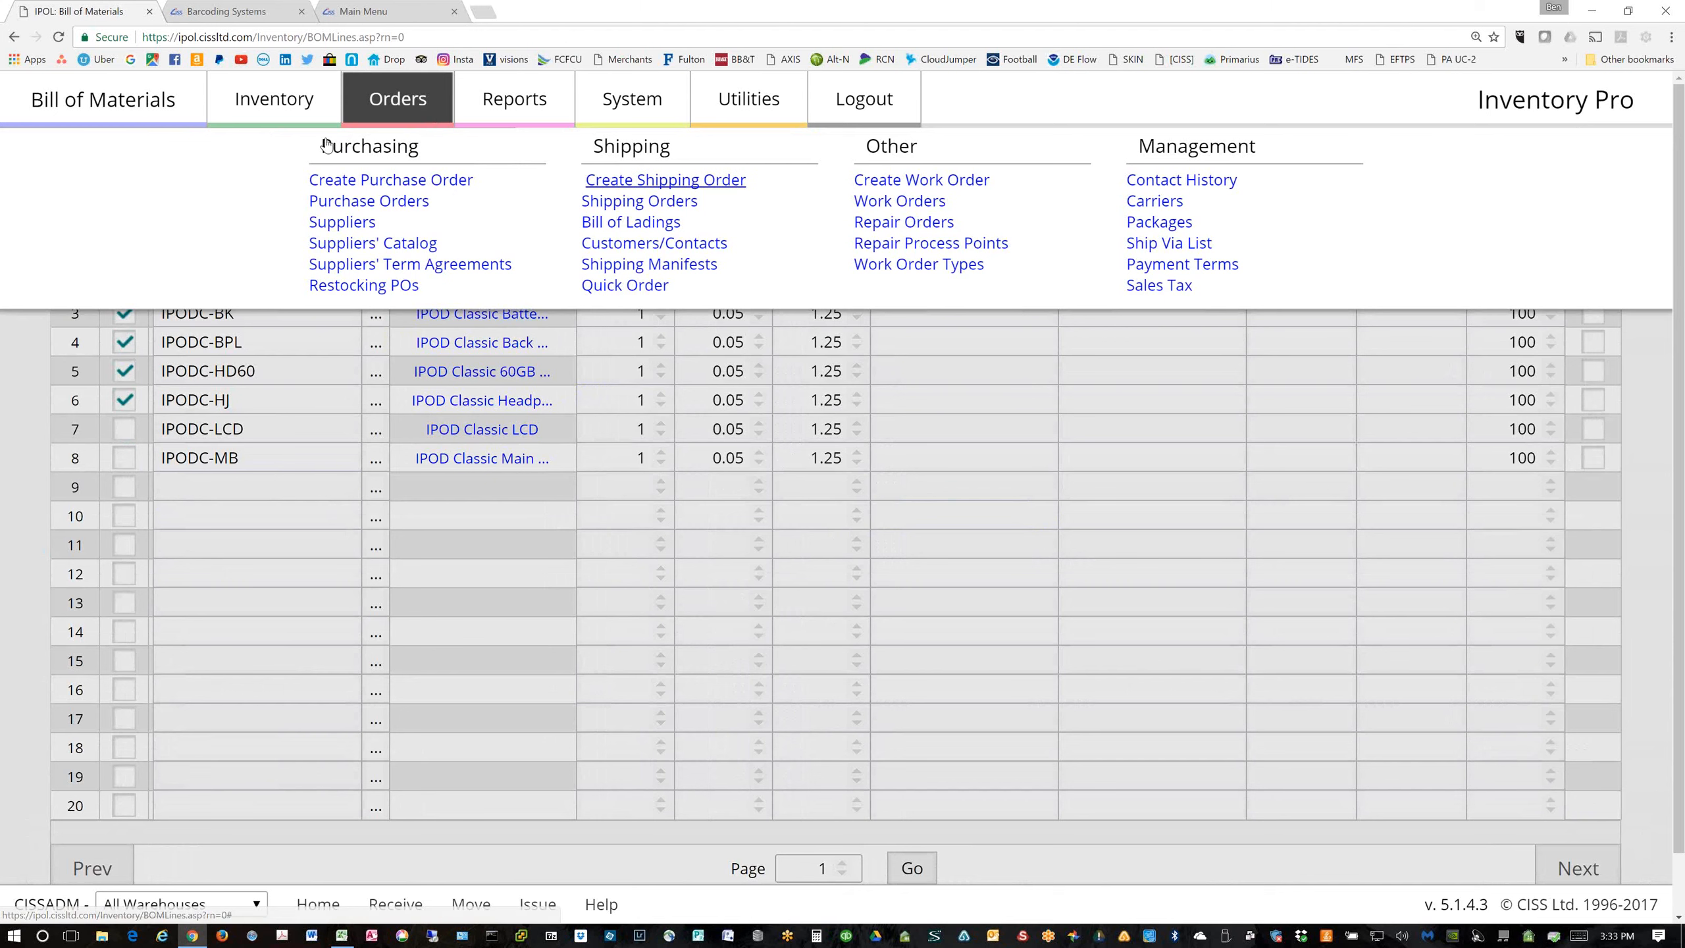
pyautogui.click(906, 201)
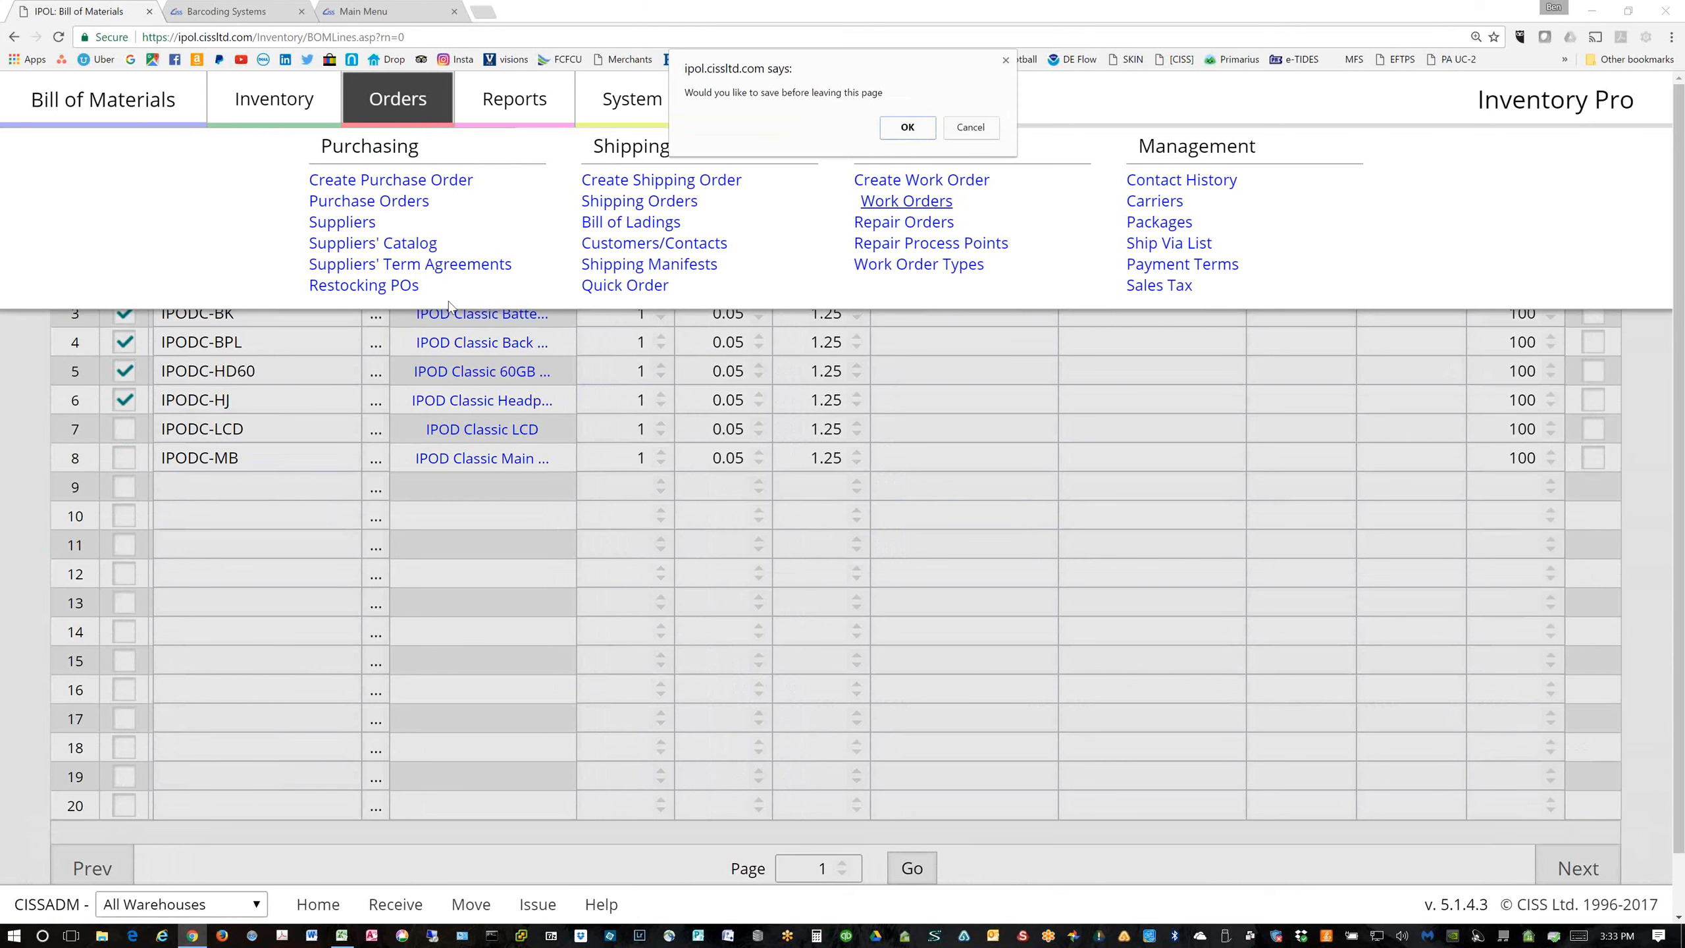
pyautogui.click(963, 129)
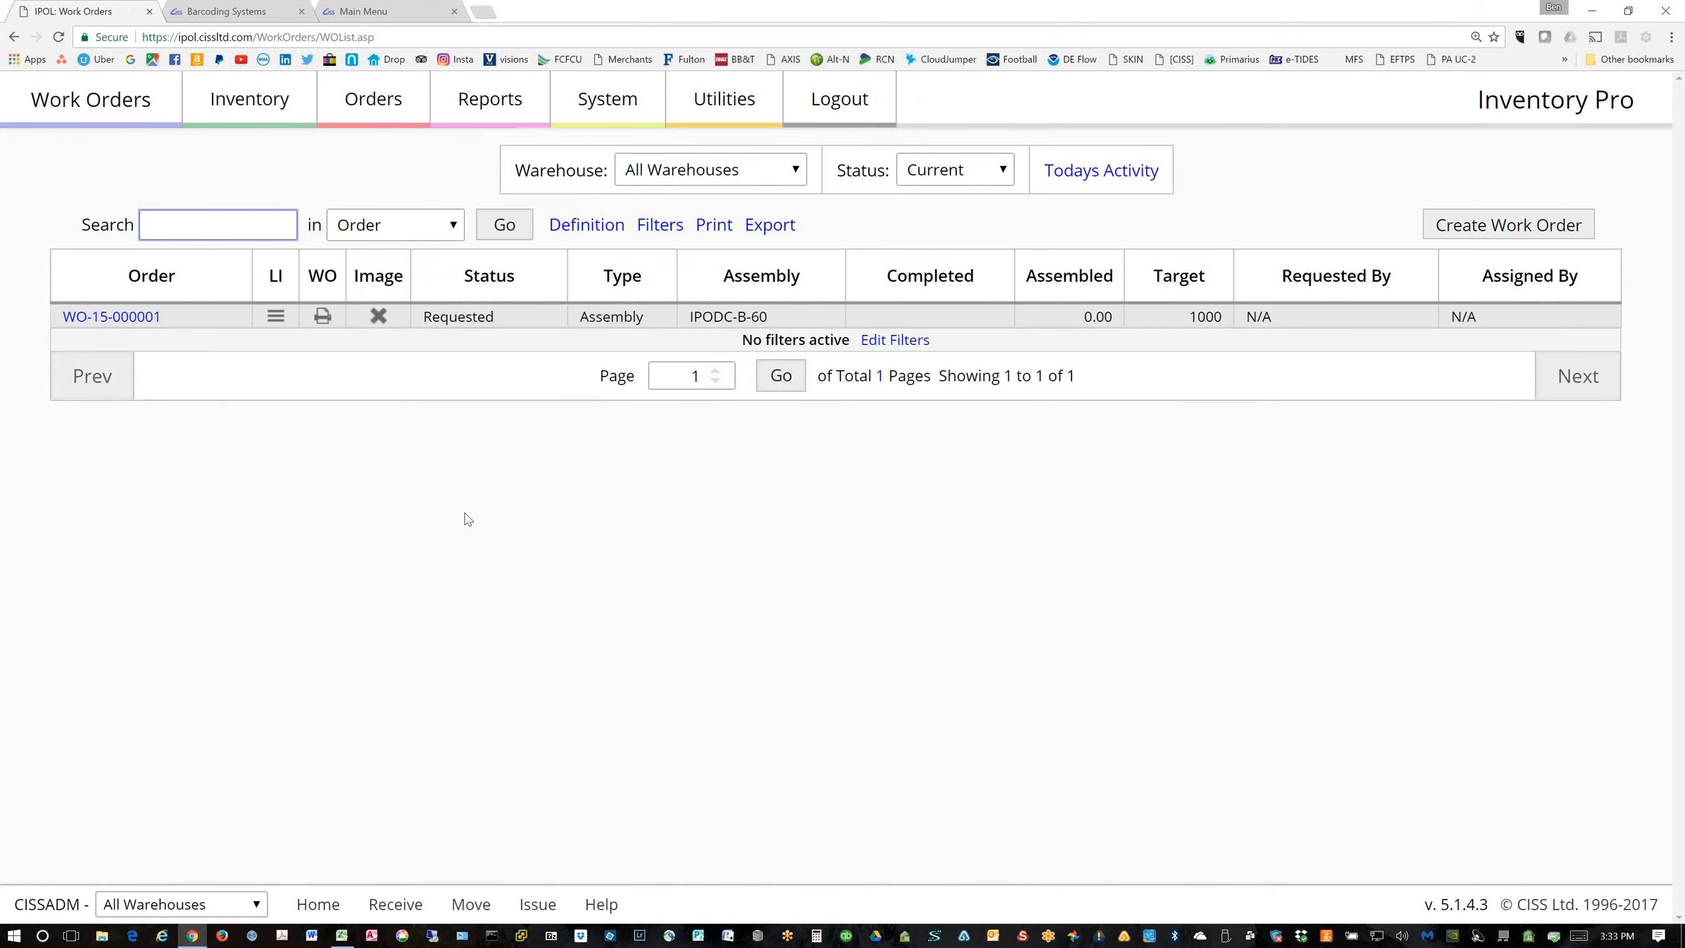
pyautogui.click(106, 317)
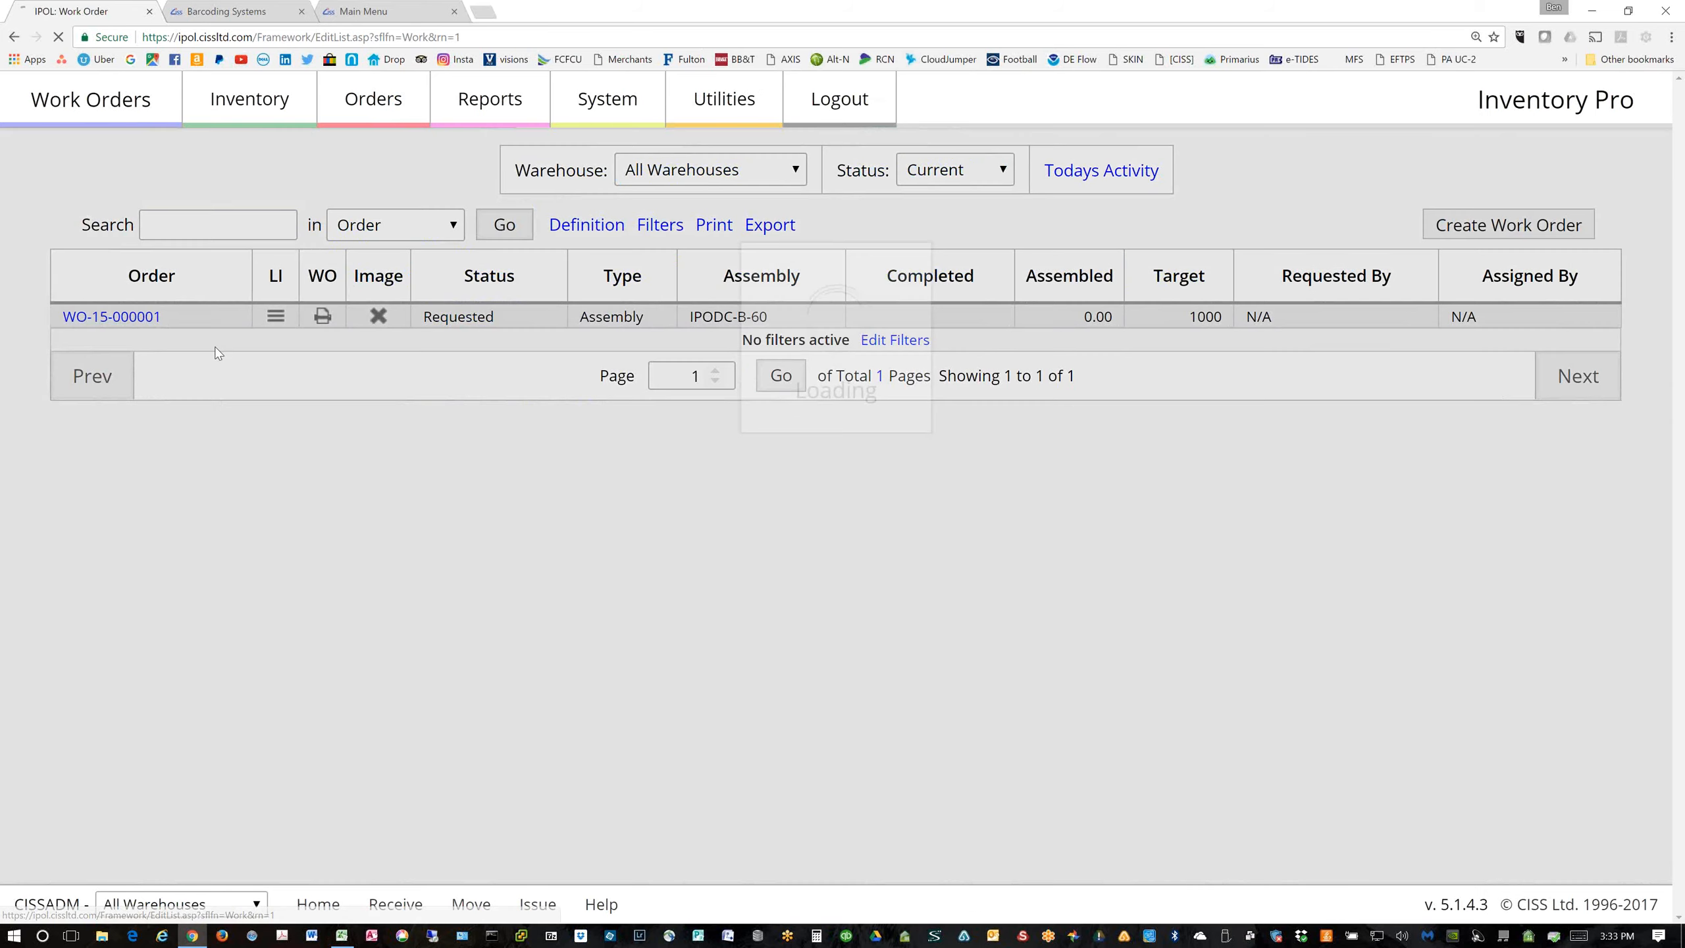
# Display the work order's line items and examine the units to build and the required components
pyautogui.click(699, 171)
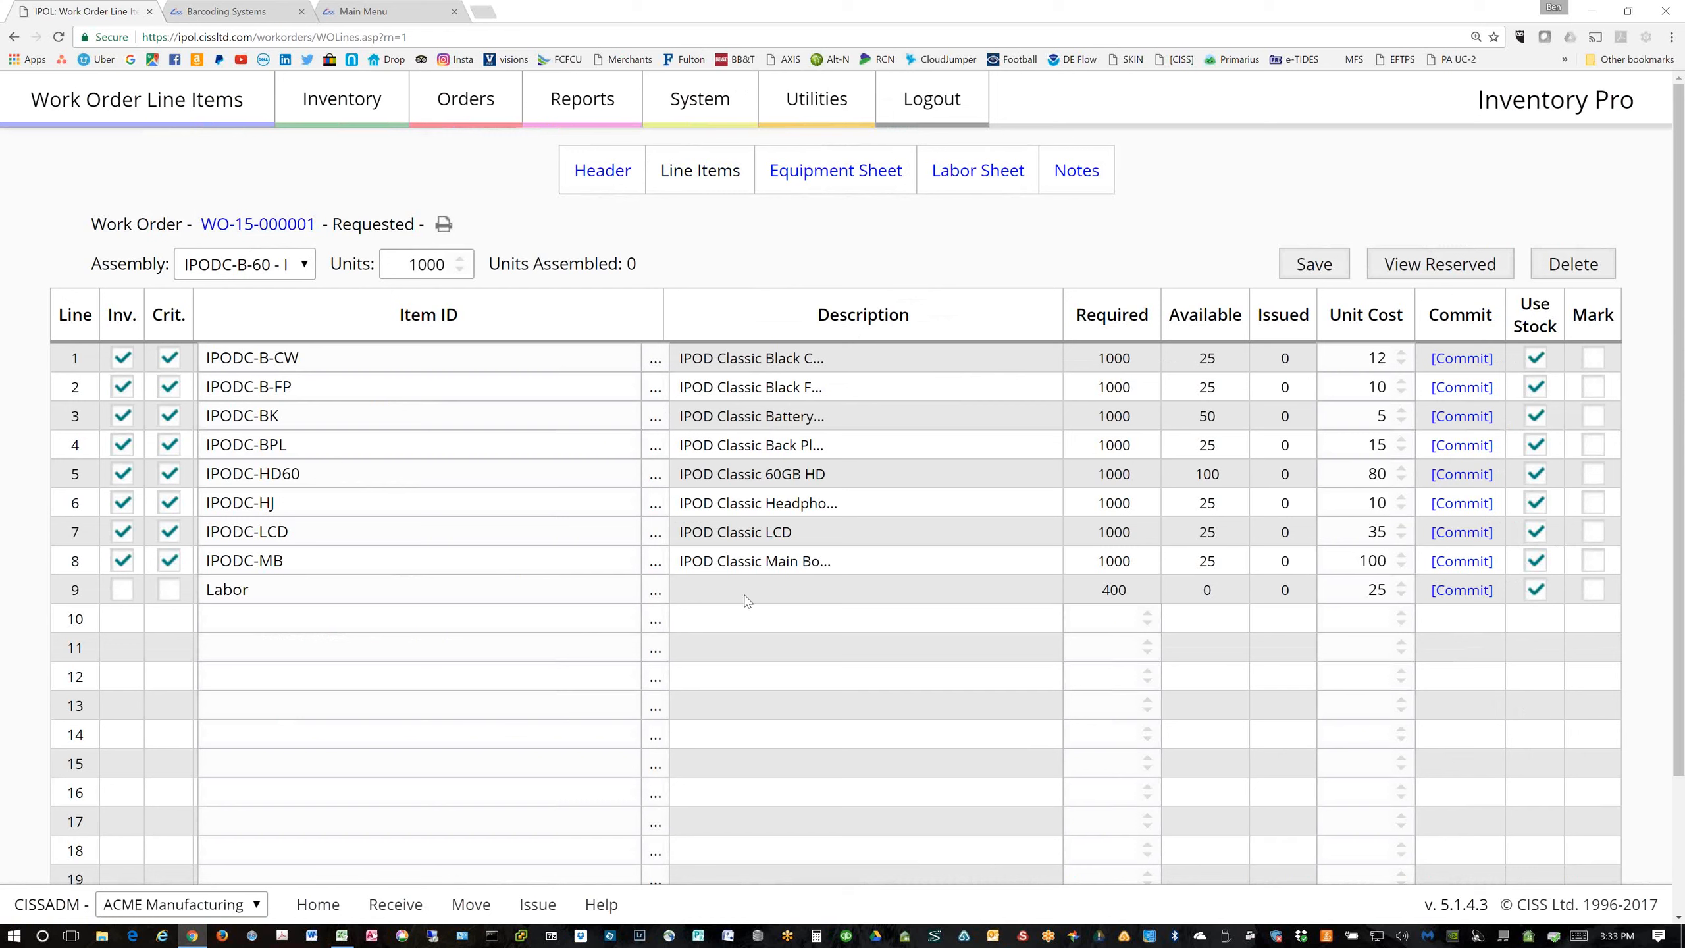
pyautogui.moveTo(398, 260); pyautogui.dragTo(448, 263)
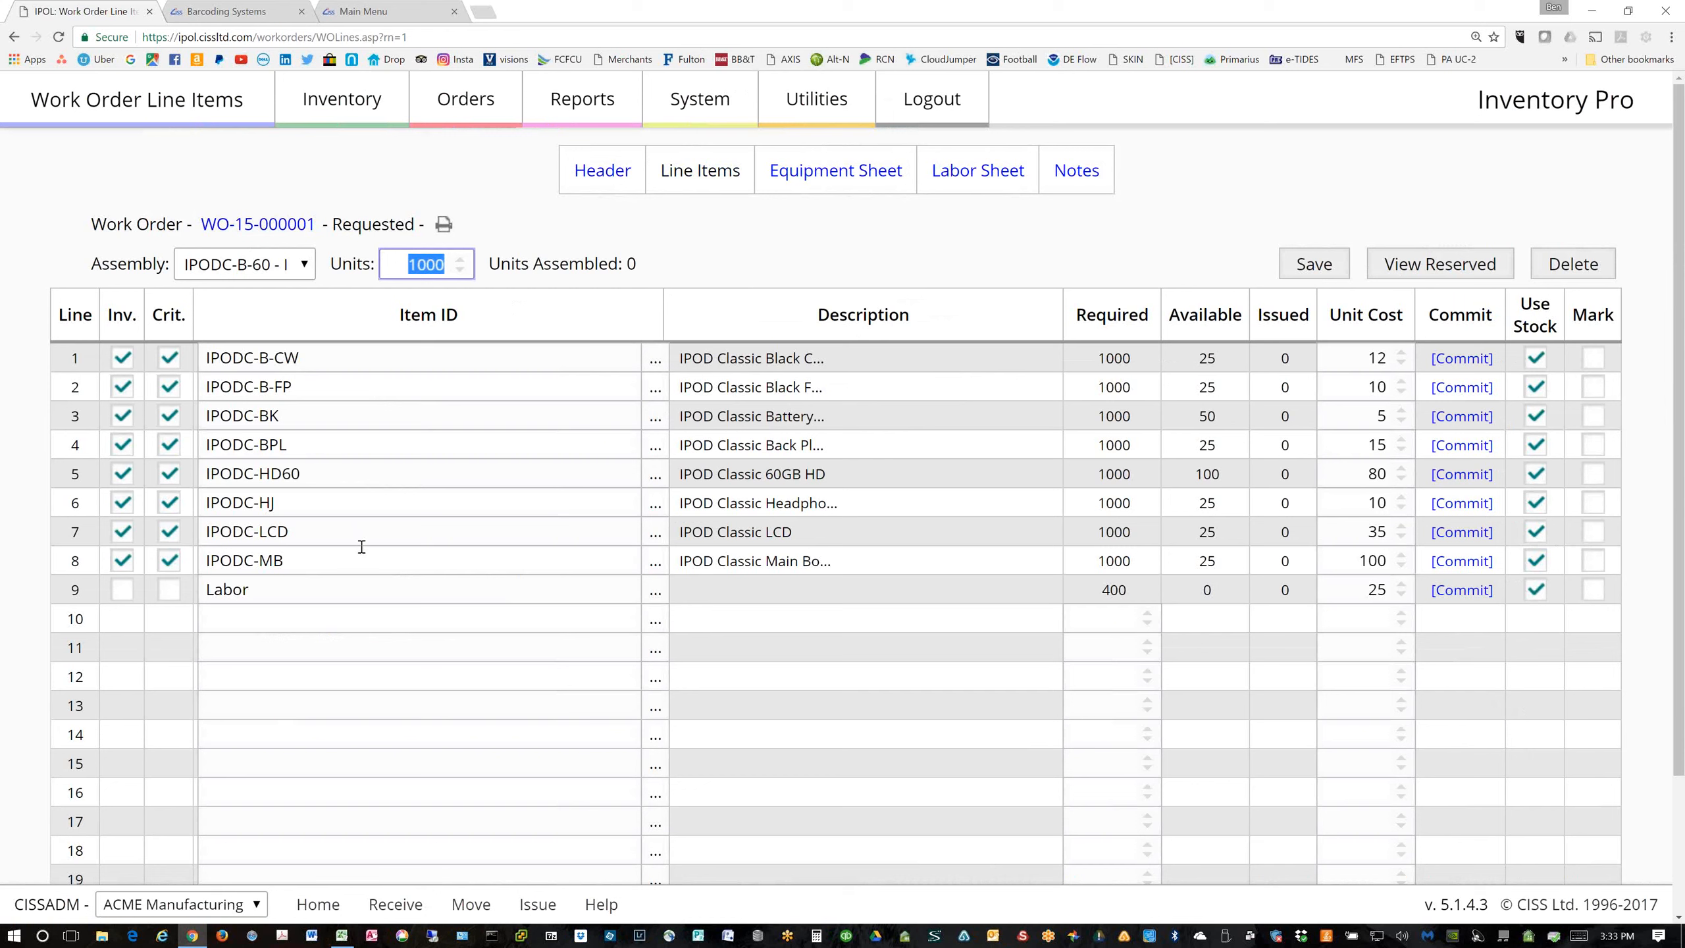
pyautogui.click(574, 558)
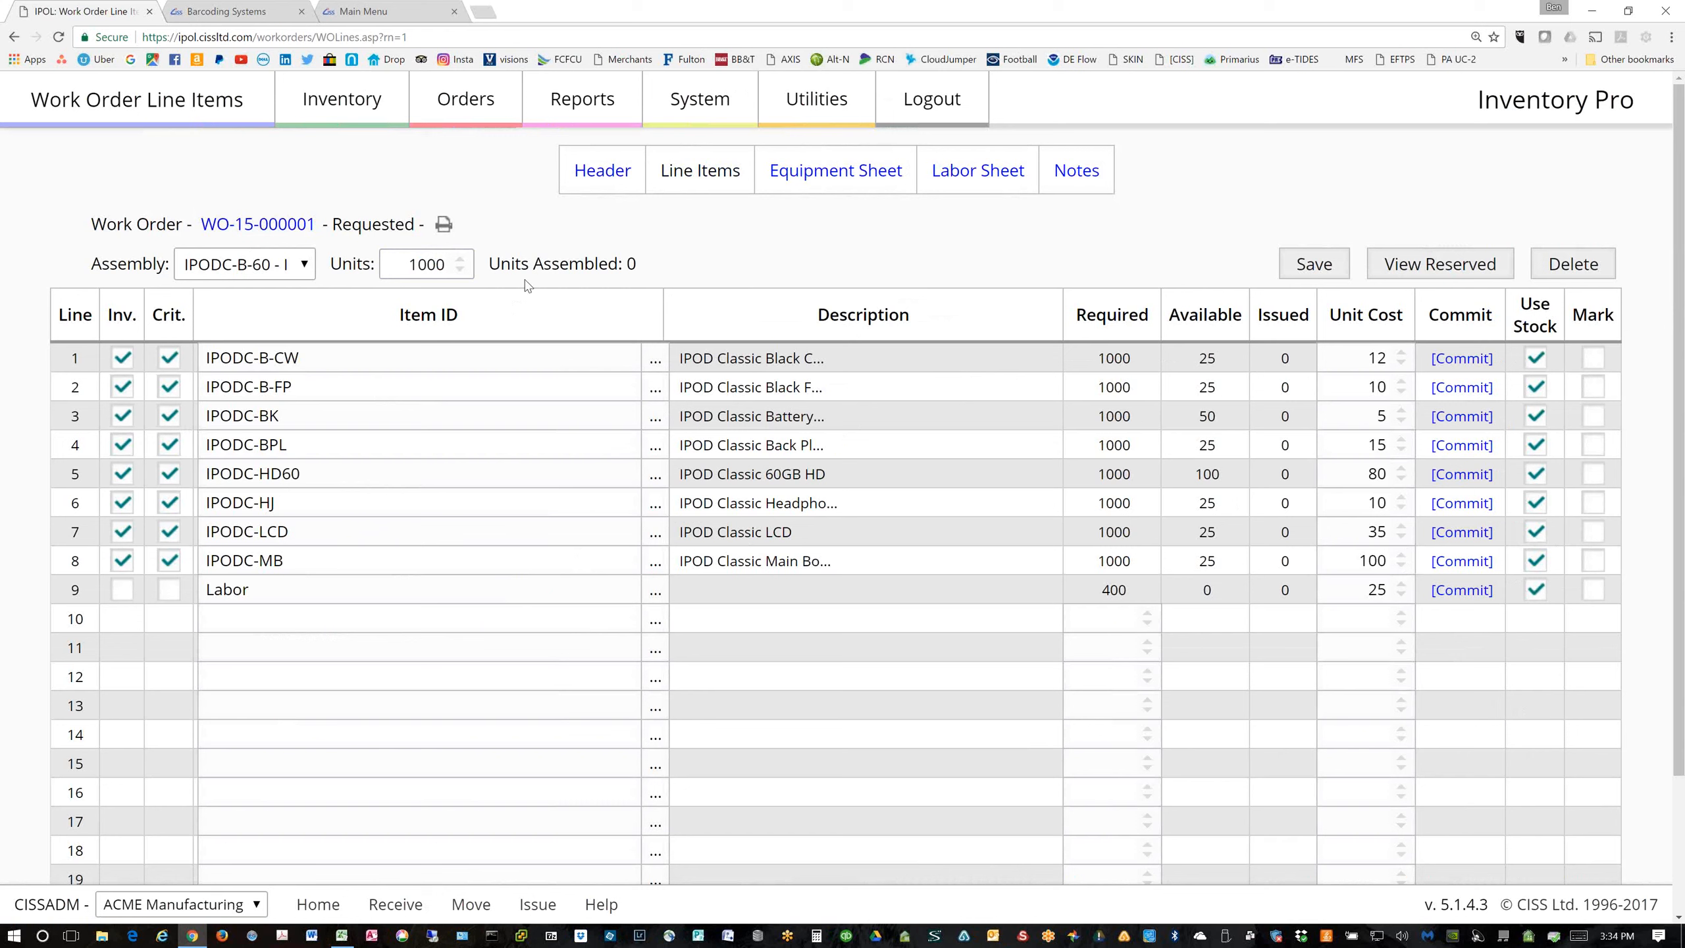
# Set the status in the work order's header to Open and save the work order
pyautogui.click(602, 171)
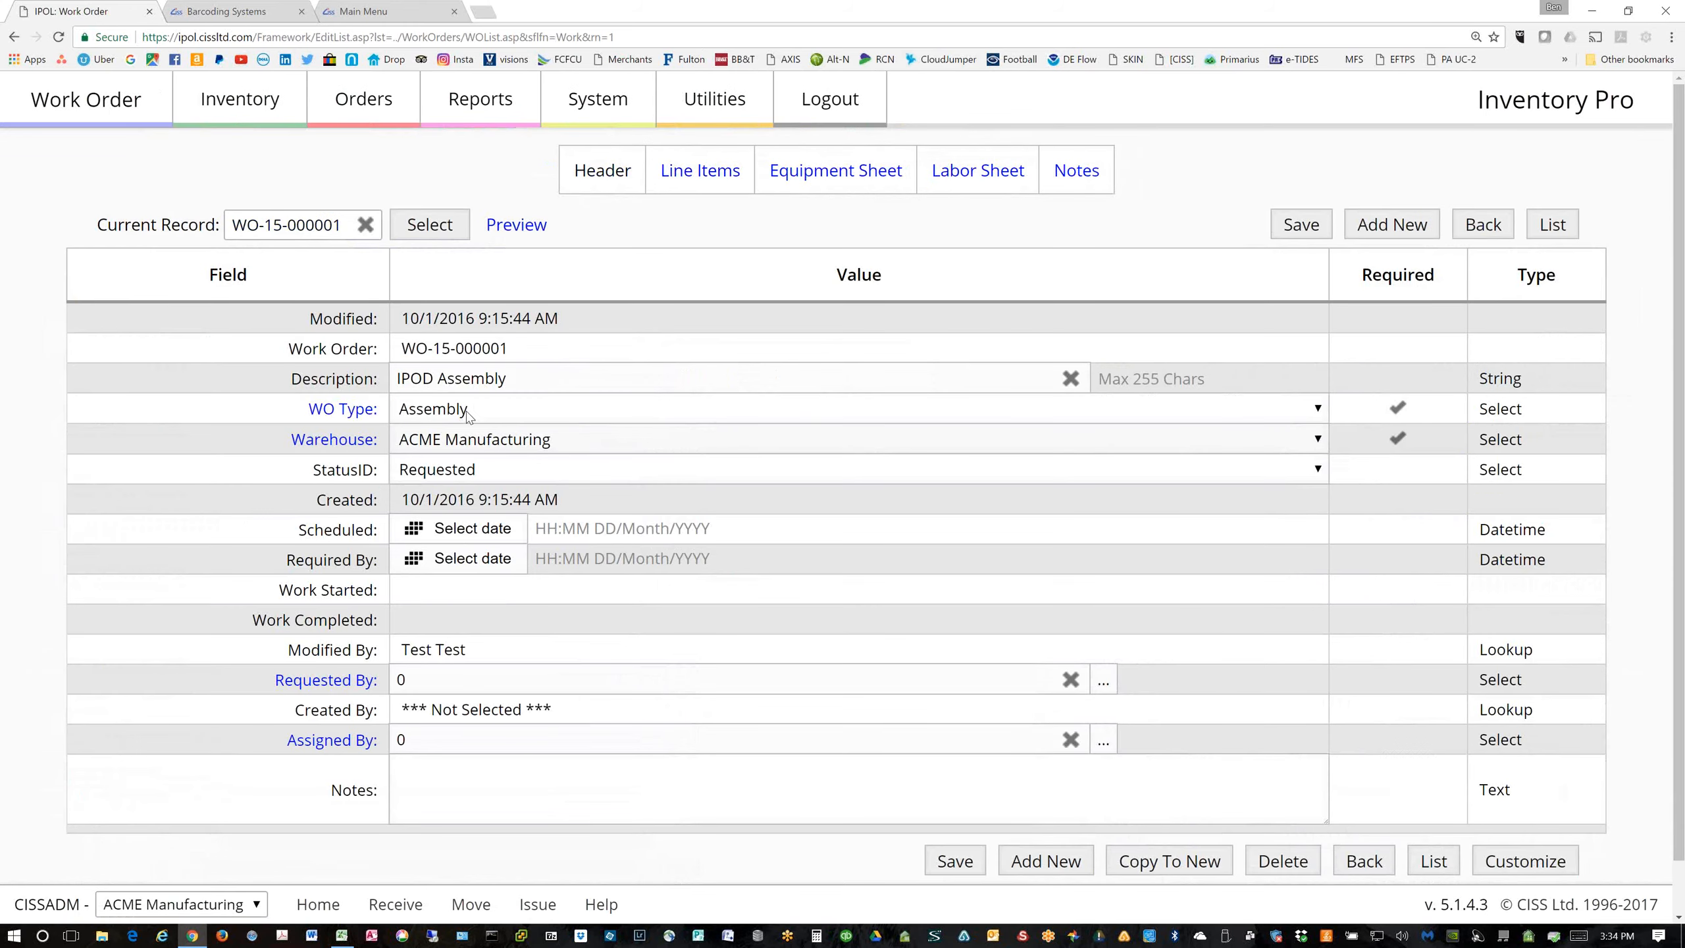
pyautogui.click(510, 469)
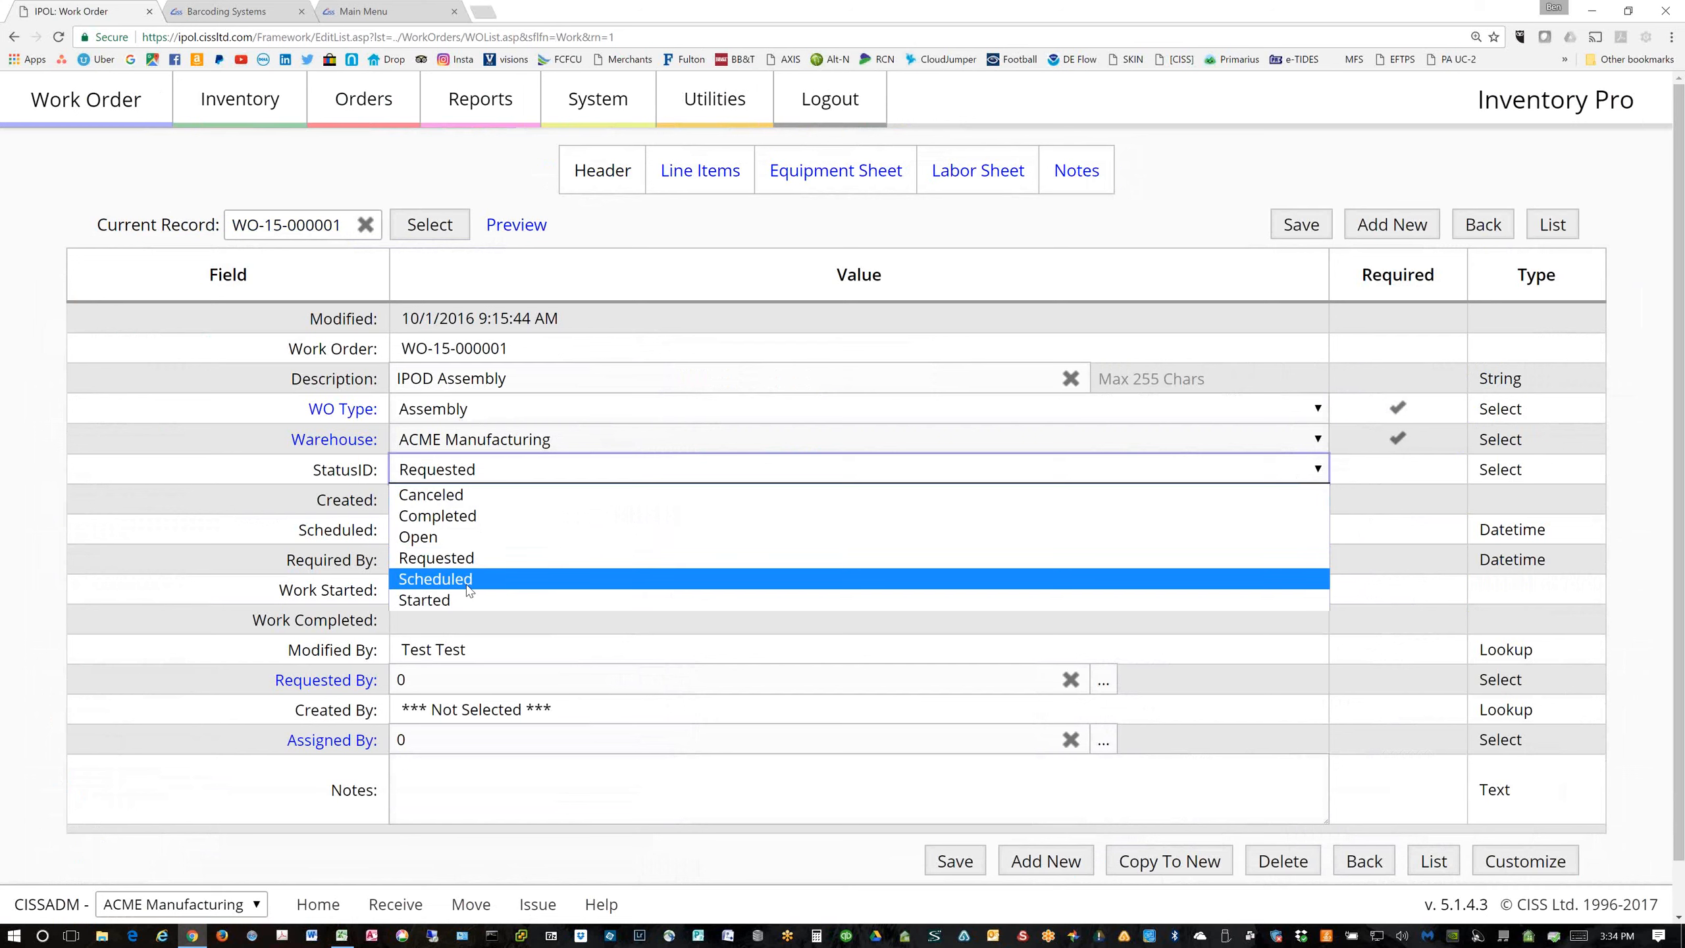
pyautogui.click(457, 538)
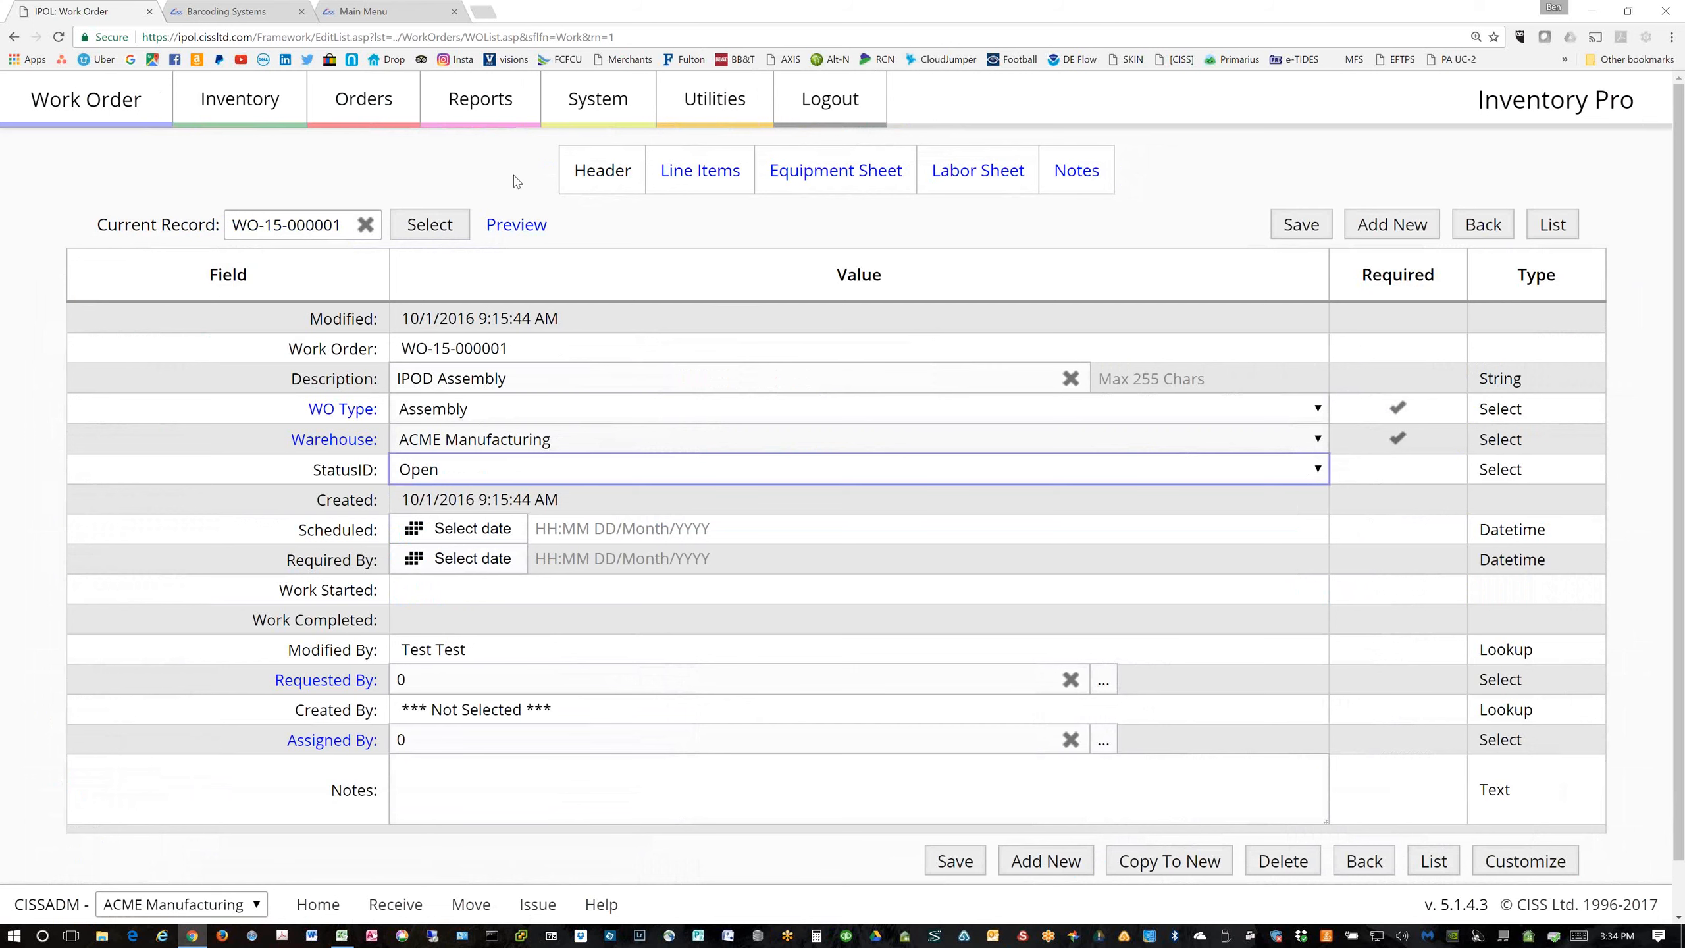
pyautogui.click(1296, 226)
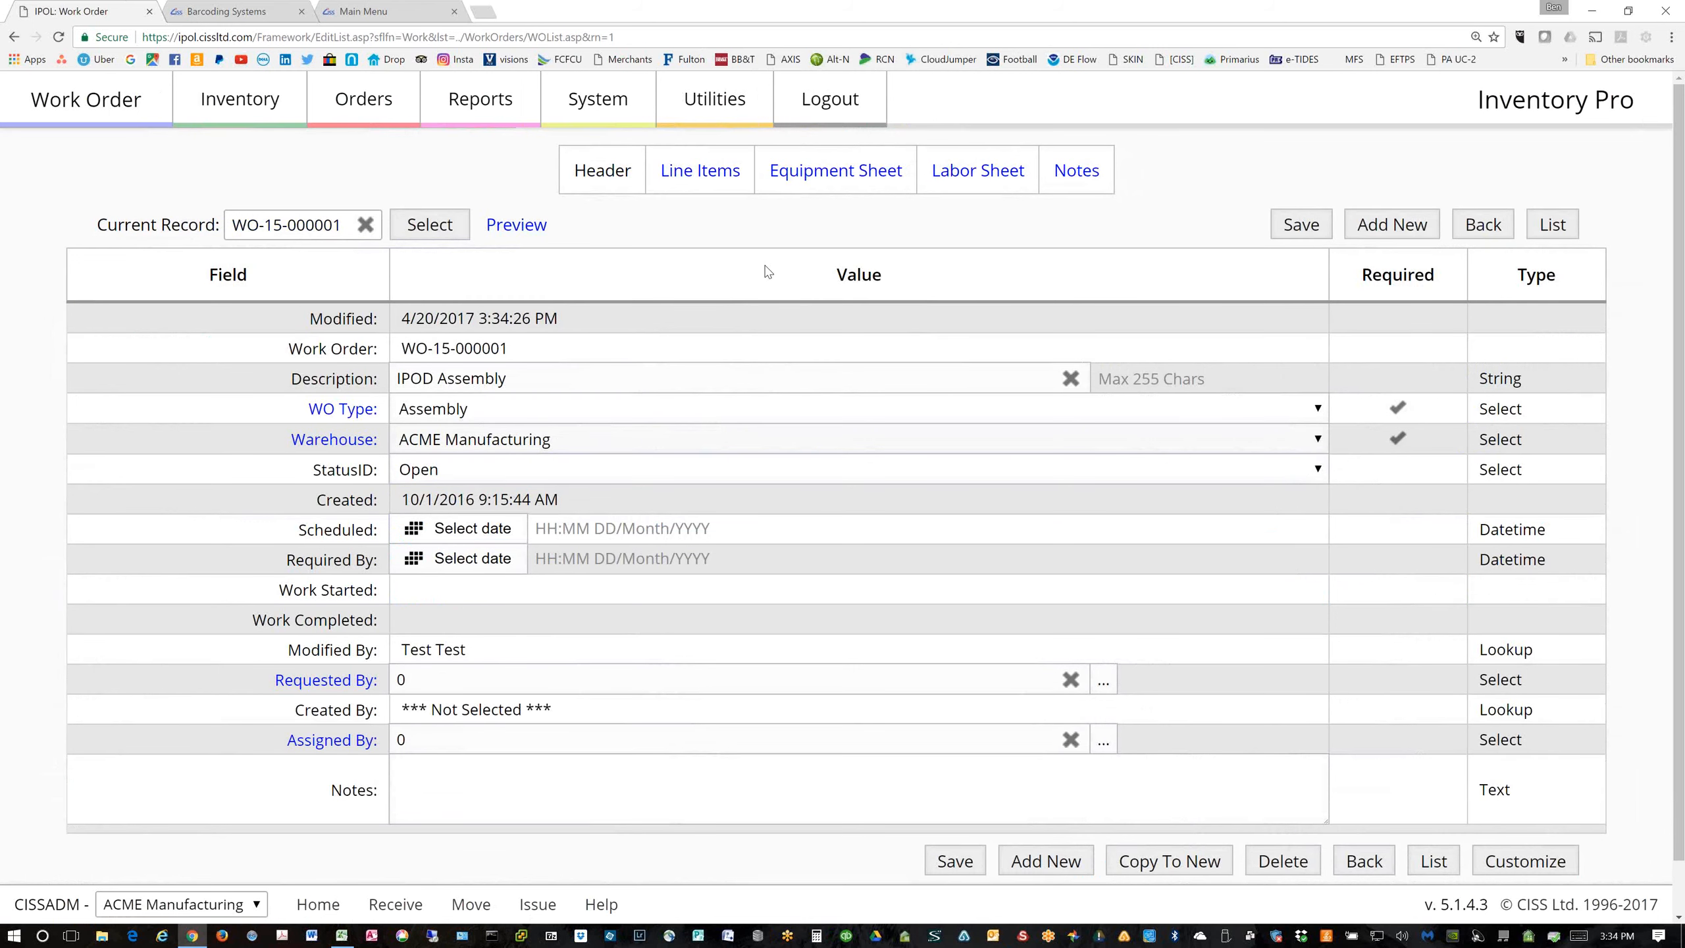
# Assemble 6 units of IPODC-B-60 from the work order's line items
pyautogui.click(700, 174)
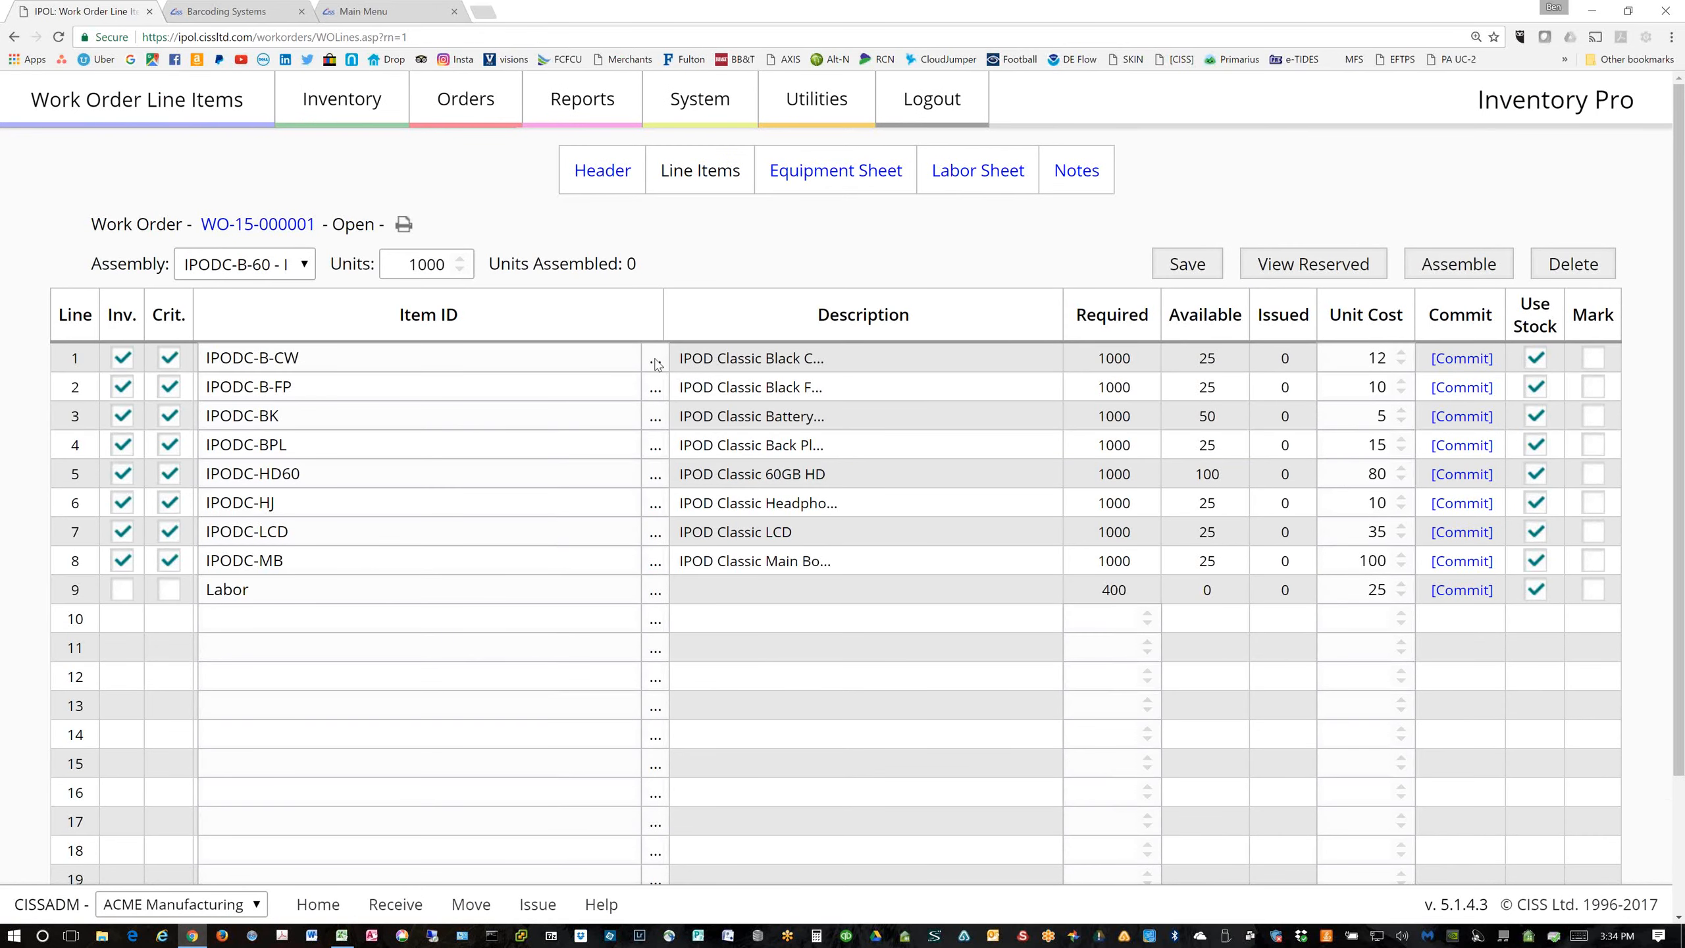
pyautogui.click(1459, 264)
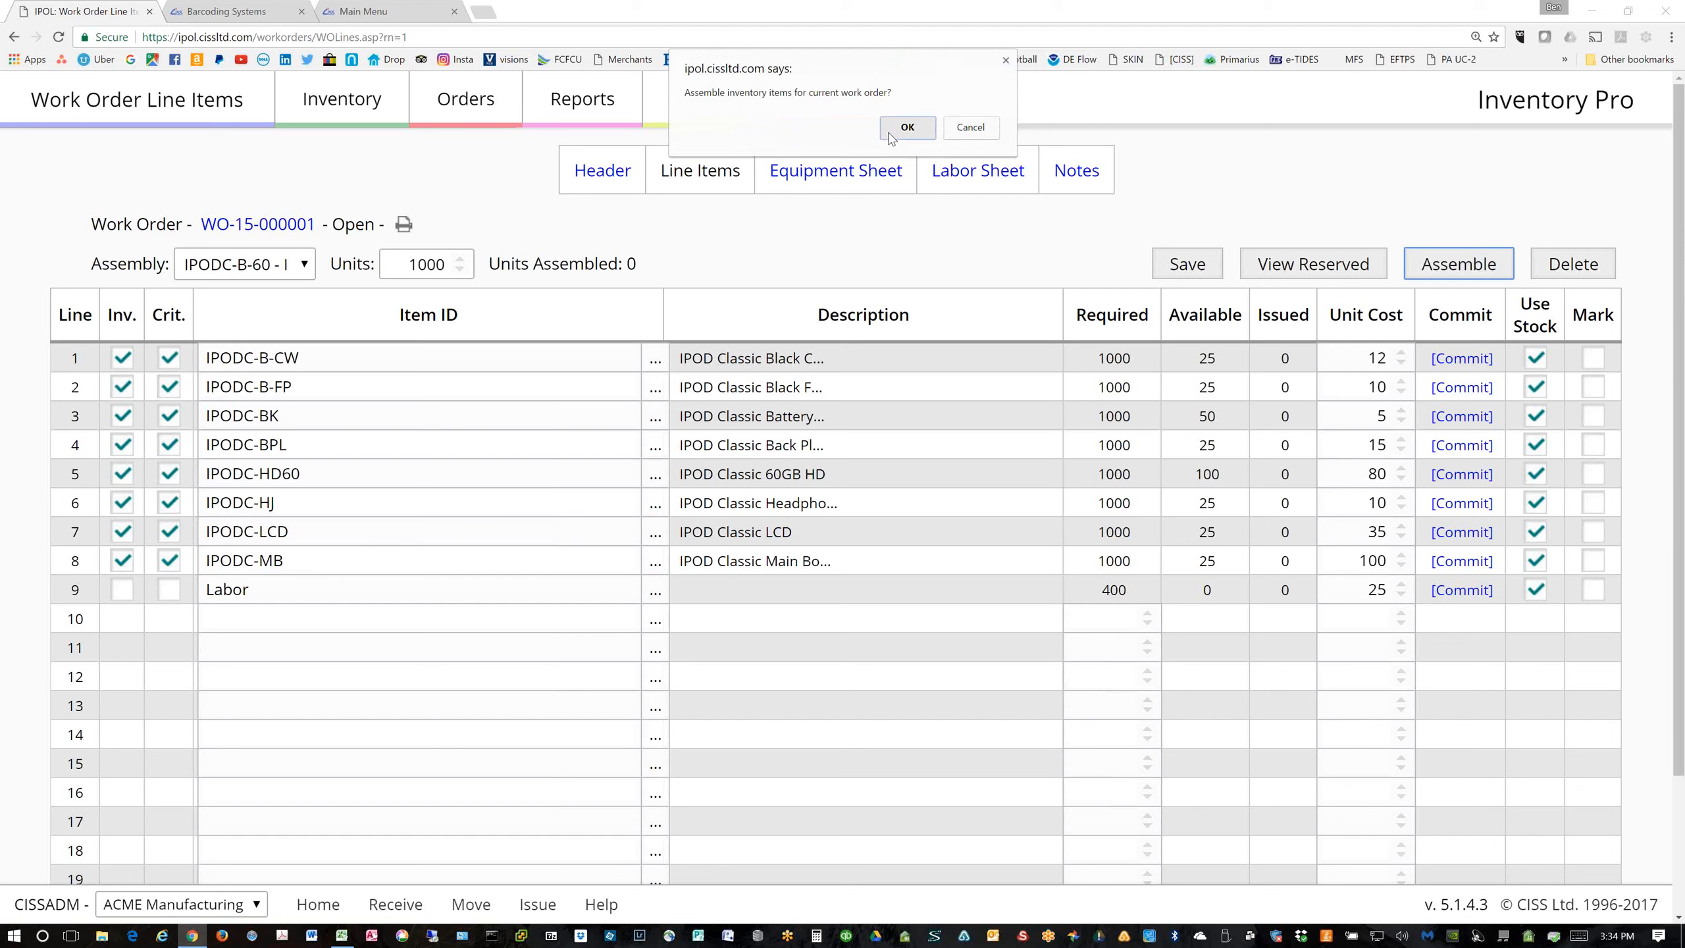
pyautogui.click(908, 127)
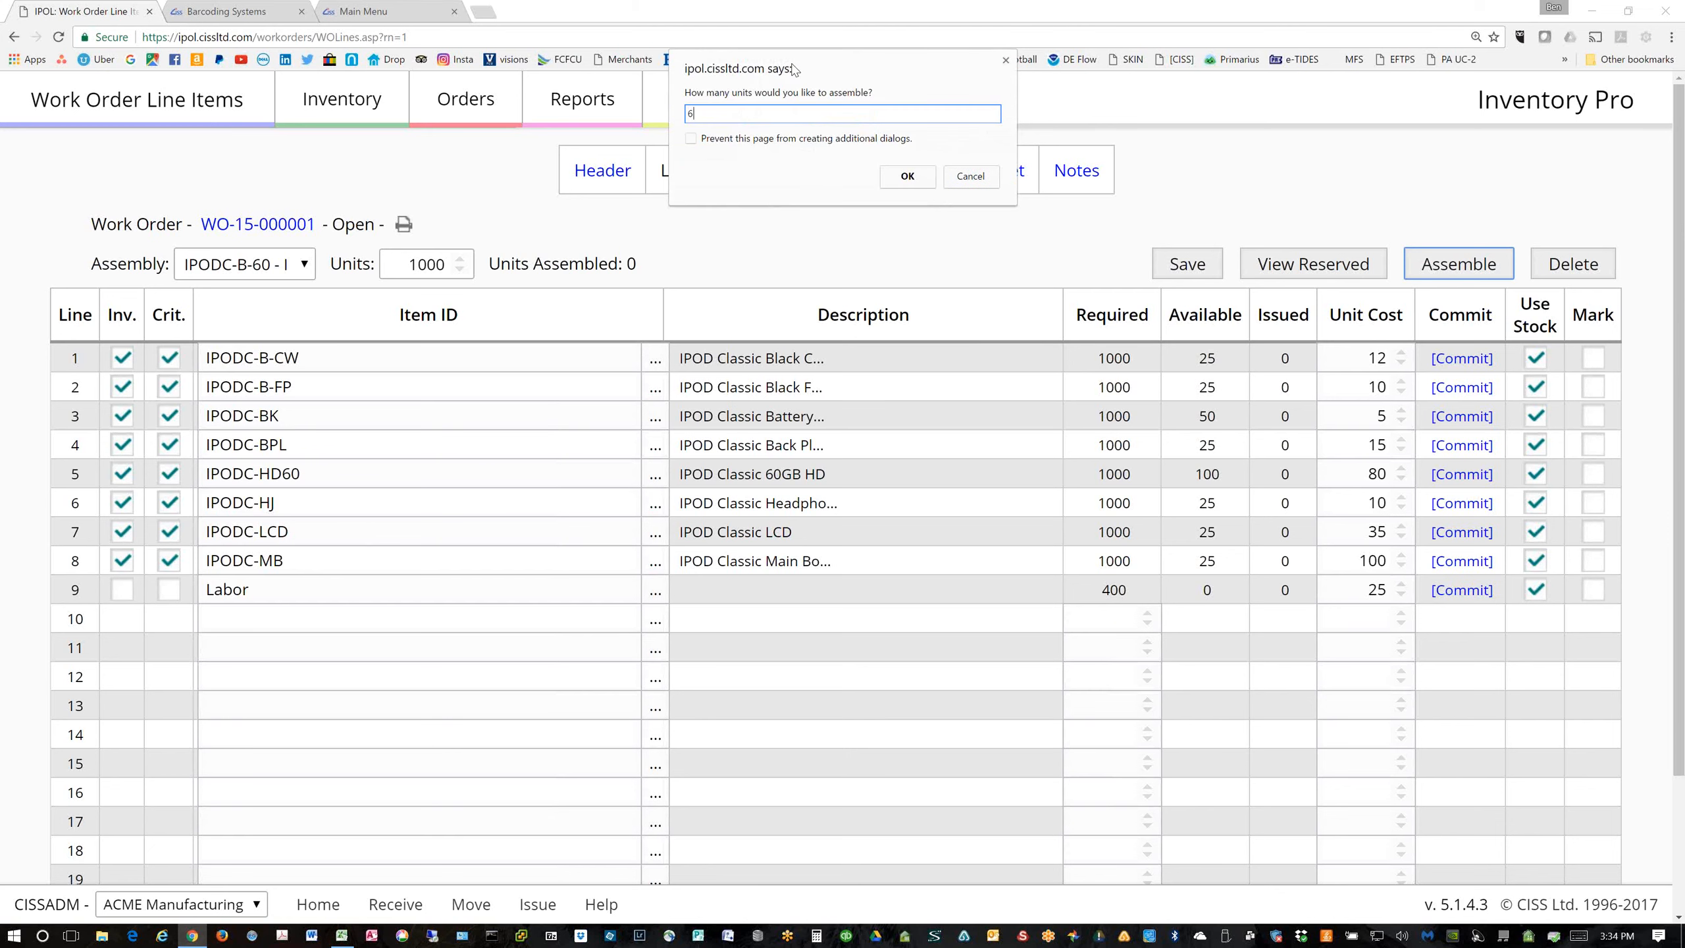
pyautogui.click(909, 176)
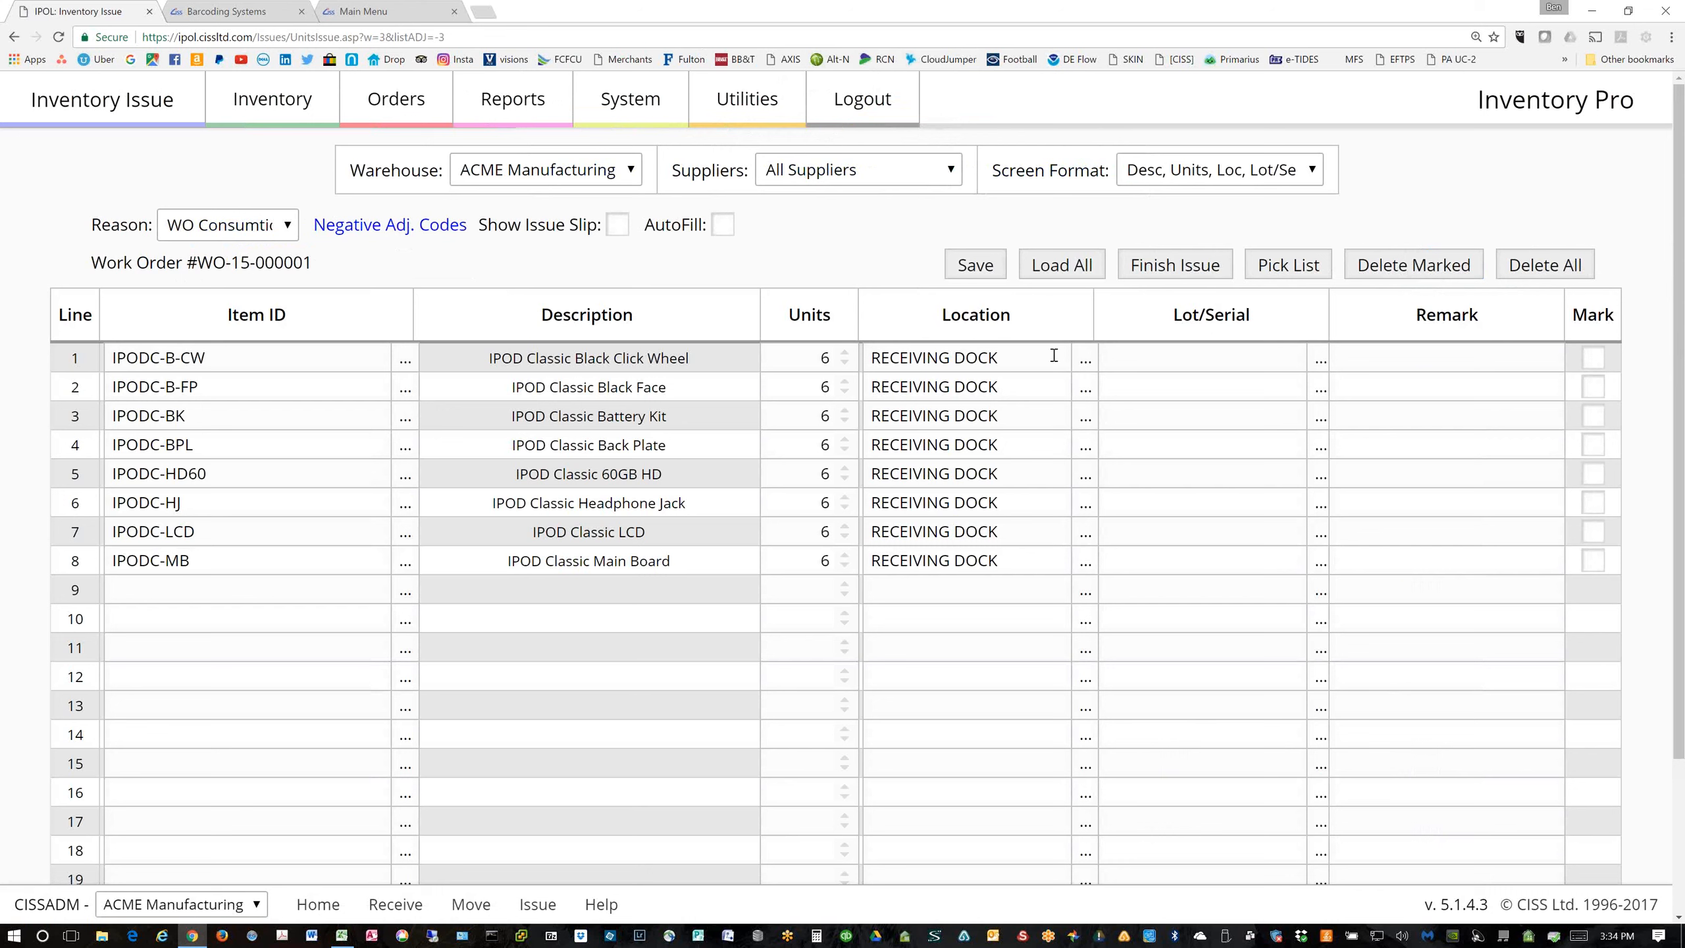
# Check the component units on the inventory issue and try to finish the issue for the work order
pyautogui.moveTo(810, 563); pyautogui.dragTo(936, 572)
pyautogui.click(637, 606)
pyautogui.click(1155, 278)
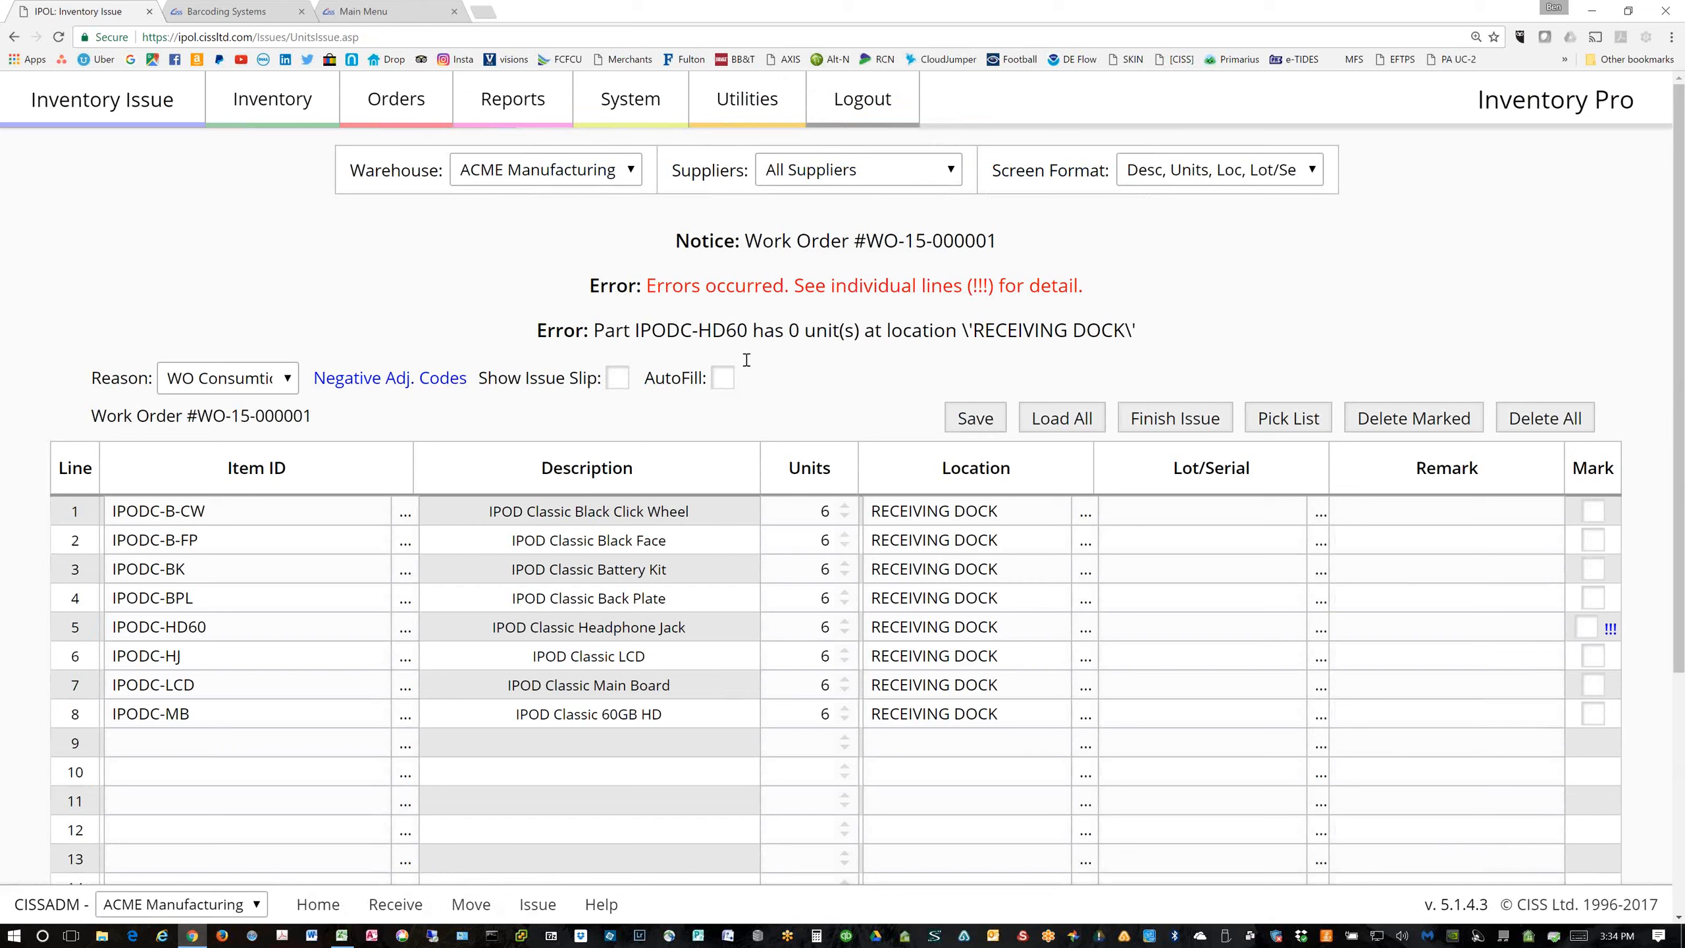
# Examine the error details for the inventory issue and locate the line of the affected part IPODC-HD60
pyautogui.moveTo(605, 331); pyautogui.dragTo(799, 330)
pyautogui.click(800, 330)
pyautogui.moveTo(639, 332); pyautogui.dragTo(744, 336)
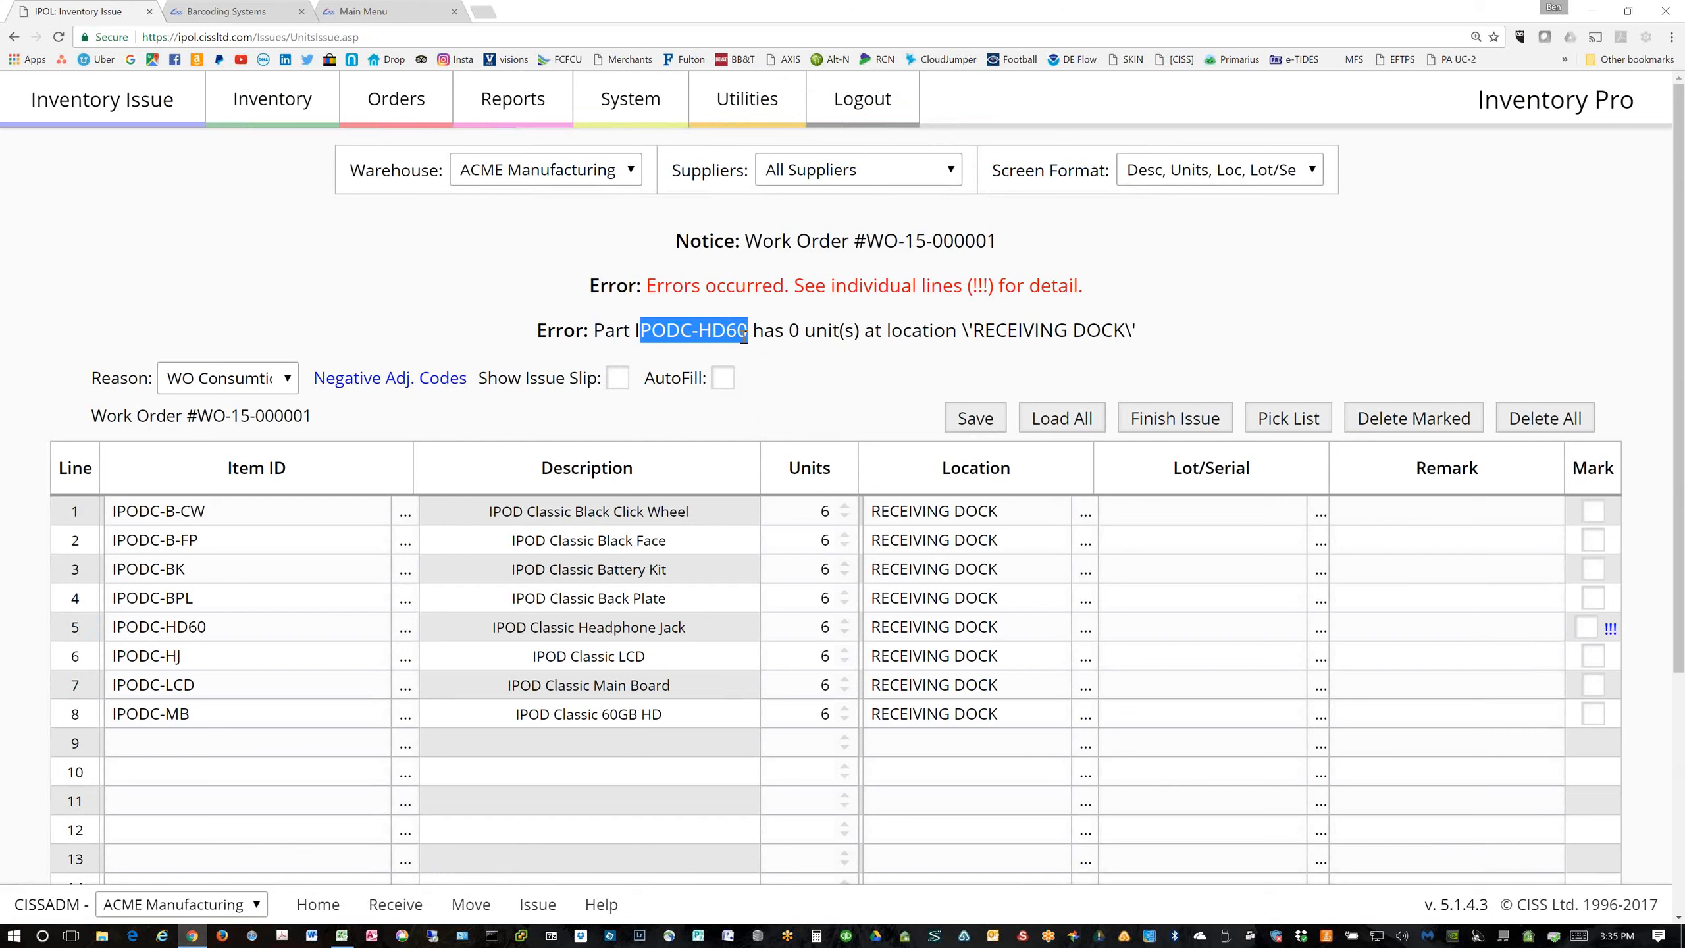
pyautogui.click(756, 293)
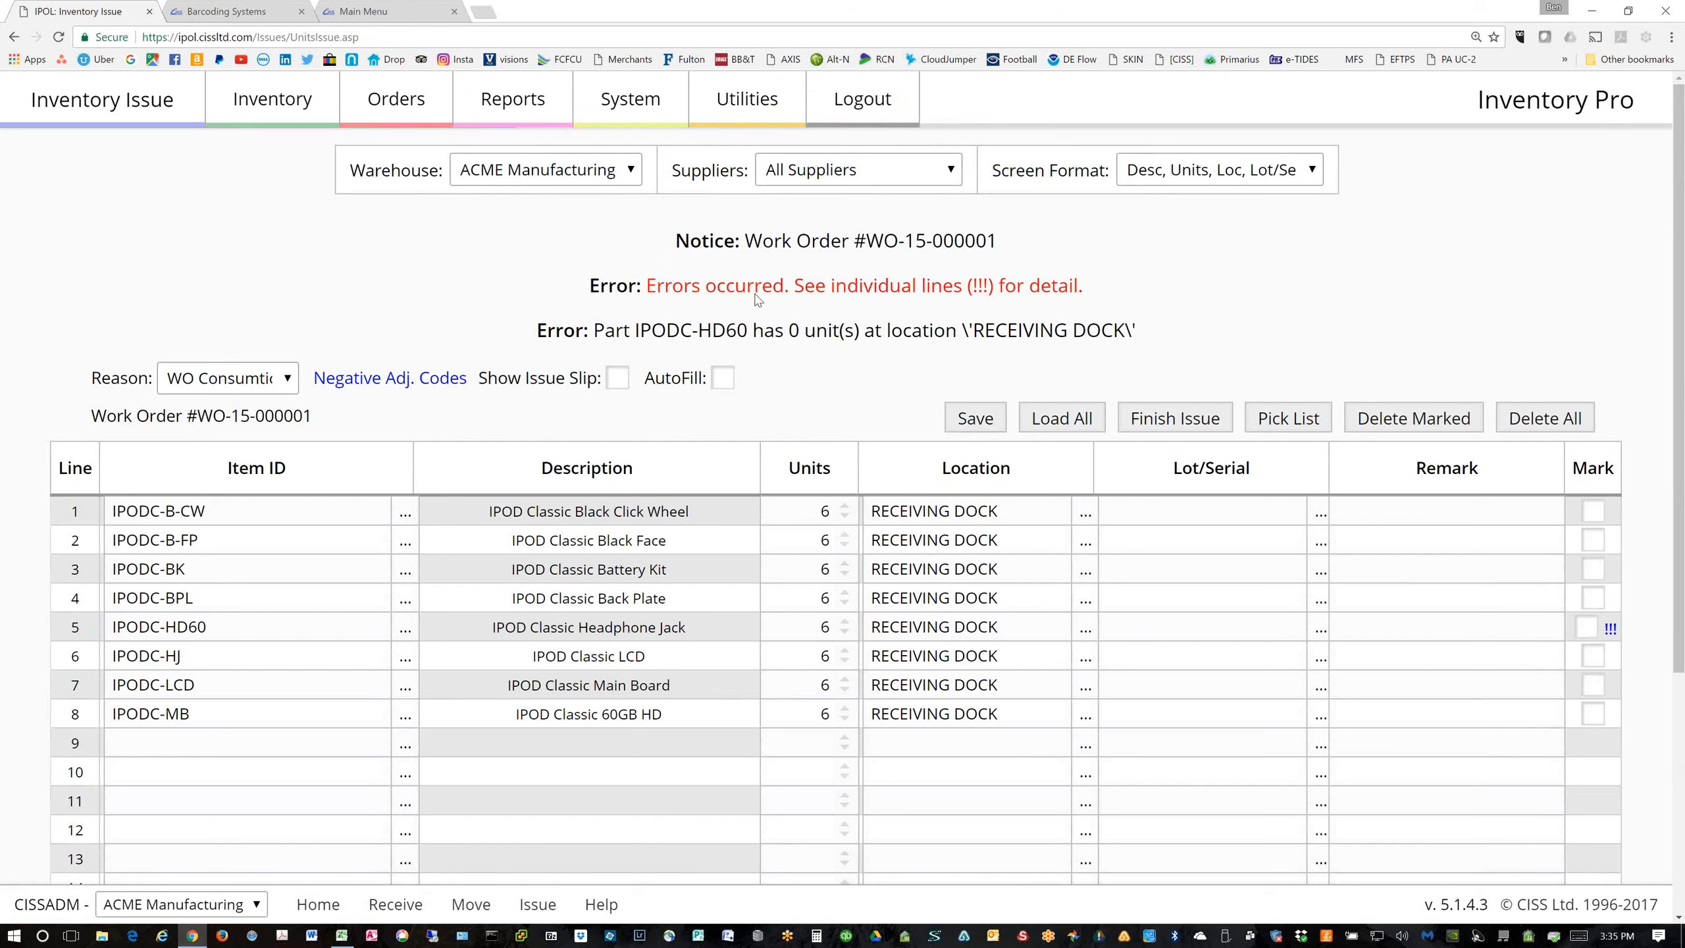
pyautogui.click(239, 624)
# Run the Audit Trail report of the Inventory report type
pyautogui.click(481, 104)
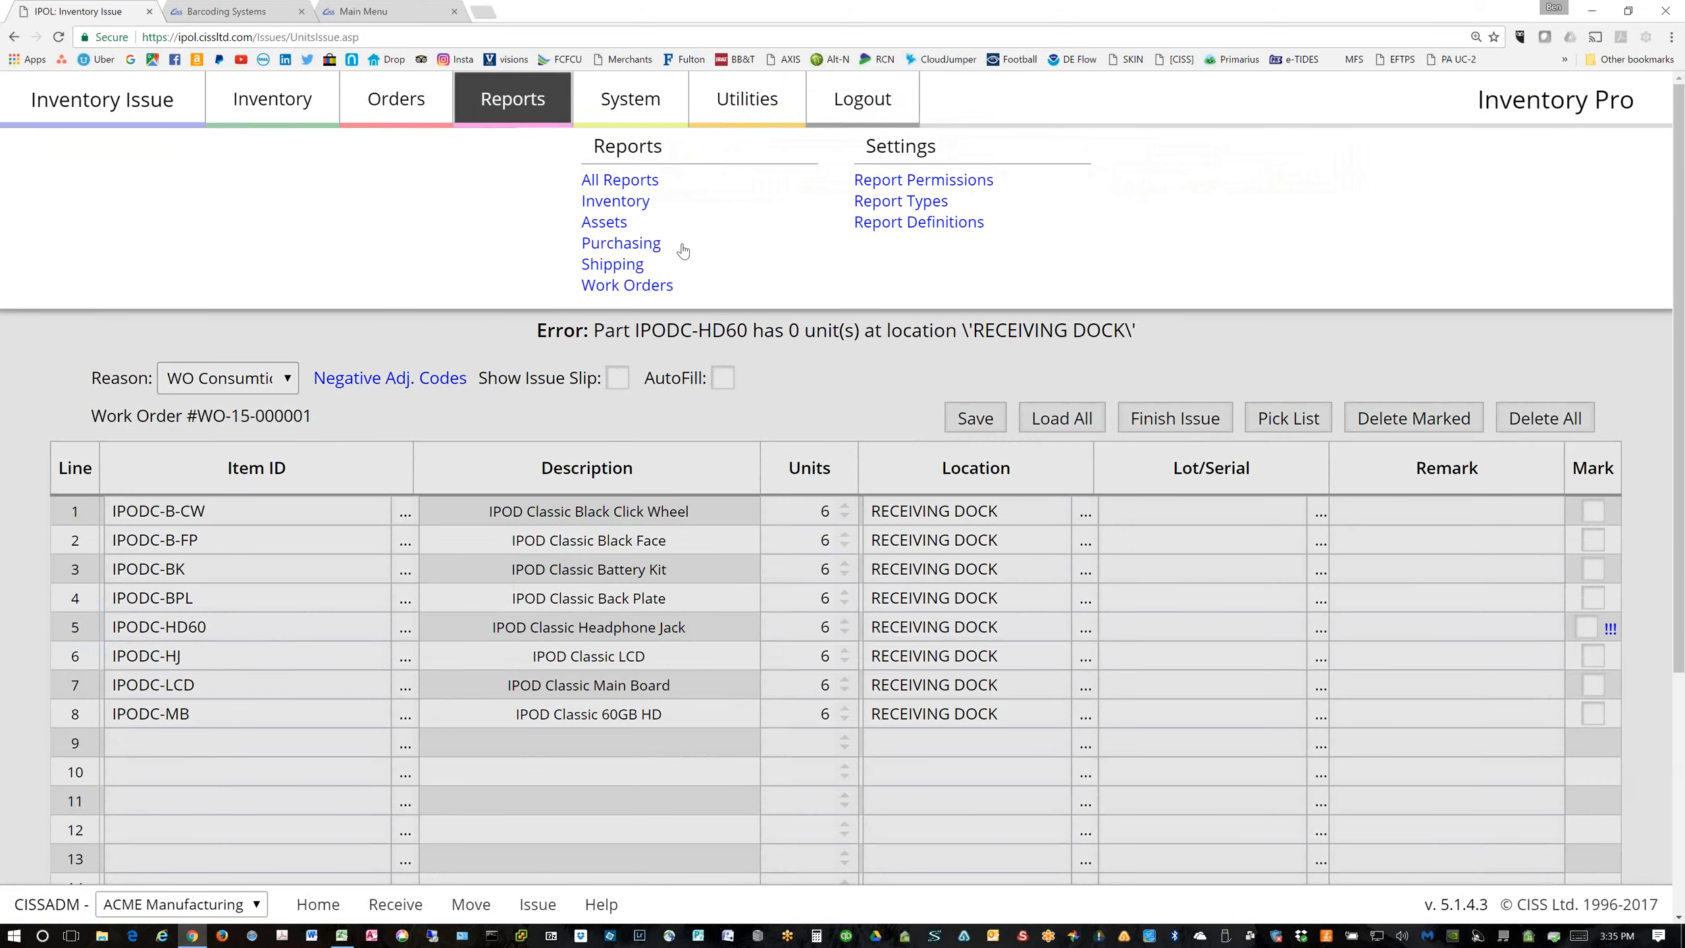
pyautogui.click(624, 180)
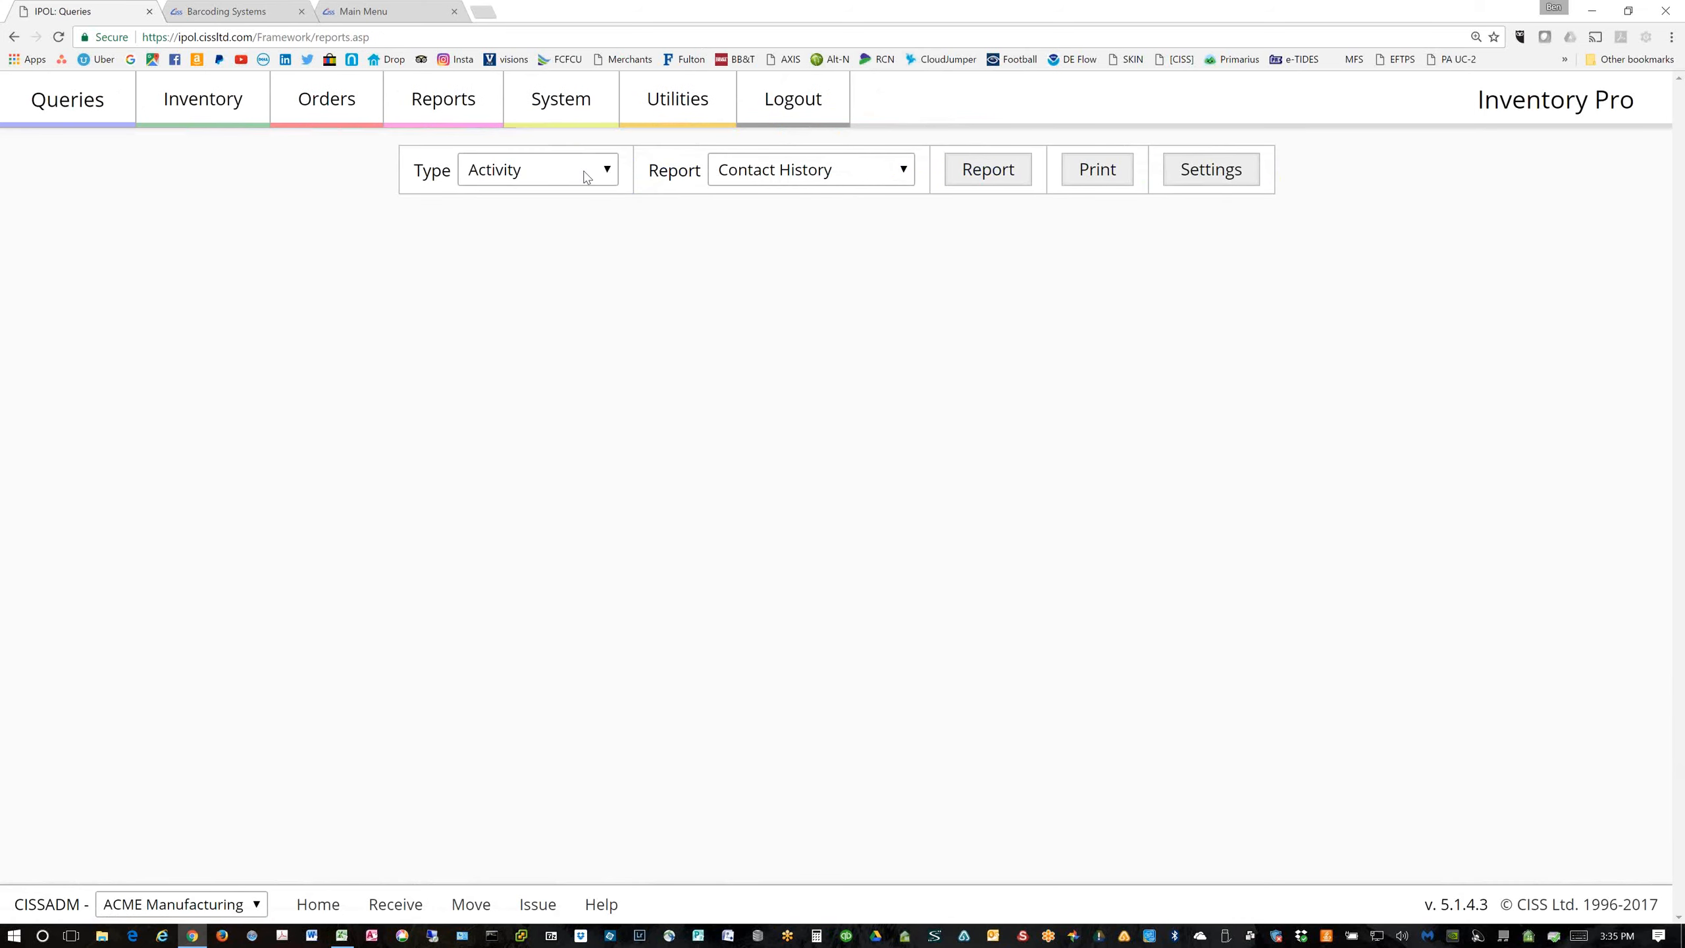
pyautogui.click(584, 170)
pyautogui.click(531, 242)
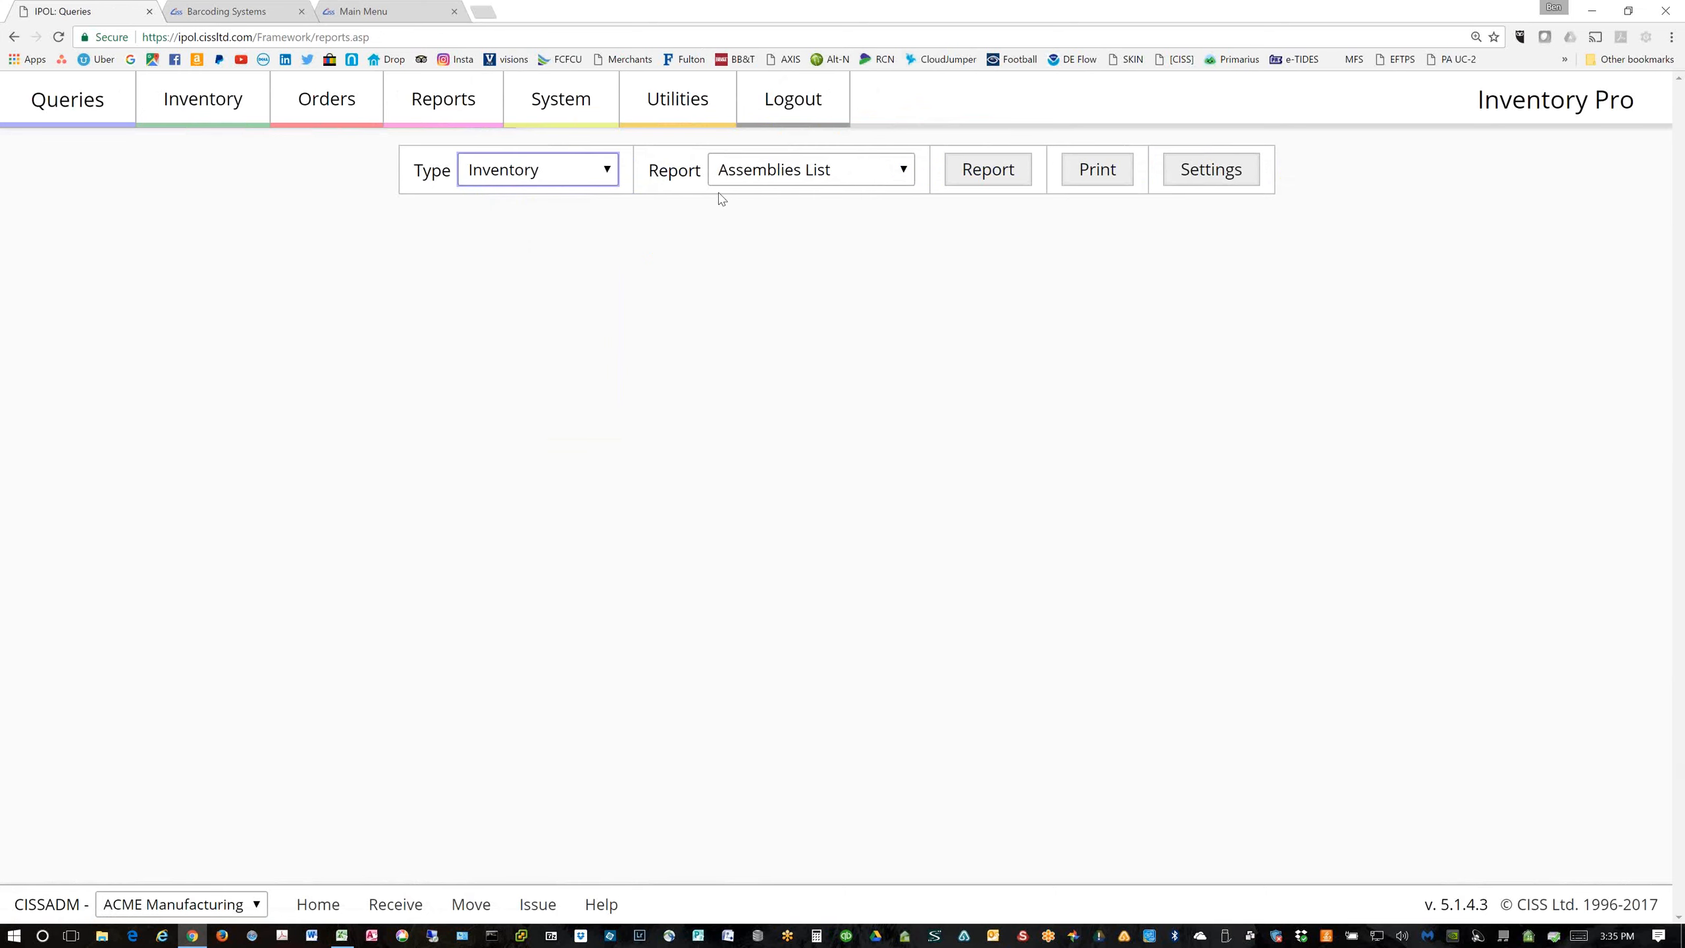
pyautogui.click(770, 177)
pyautogui.click(783, 219)
pyautogui.click(989, 170)
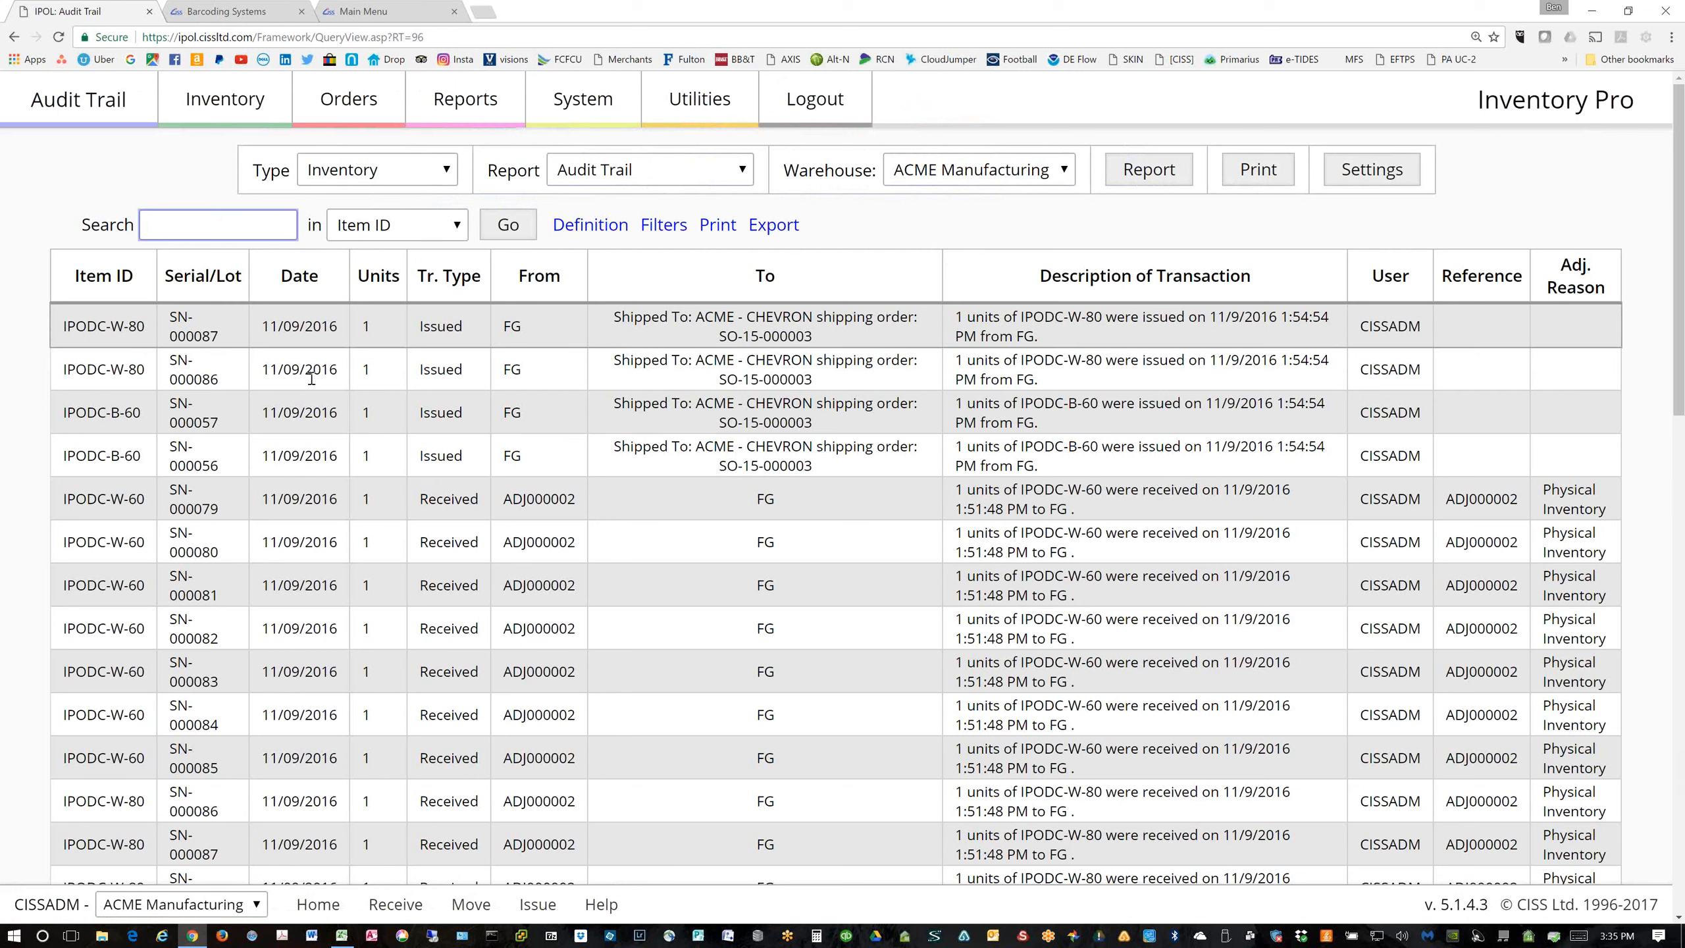
# Examine the serial numbers, transaction types and descriptions of the issued and received units throughout the audit trail
pyautogui.moveTo(173, 316); pyautogui.dragTo(220, 339)
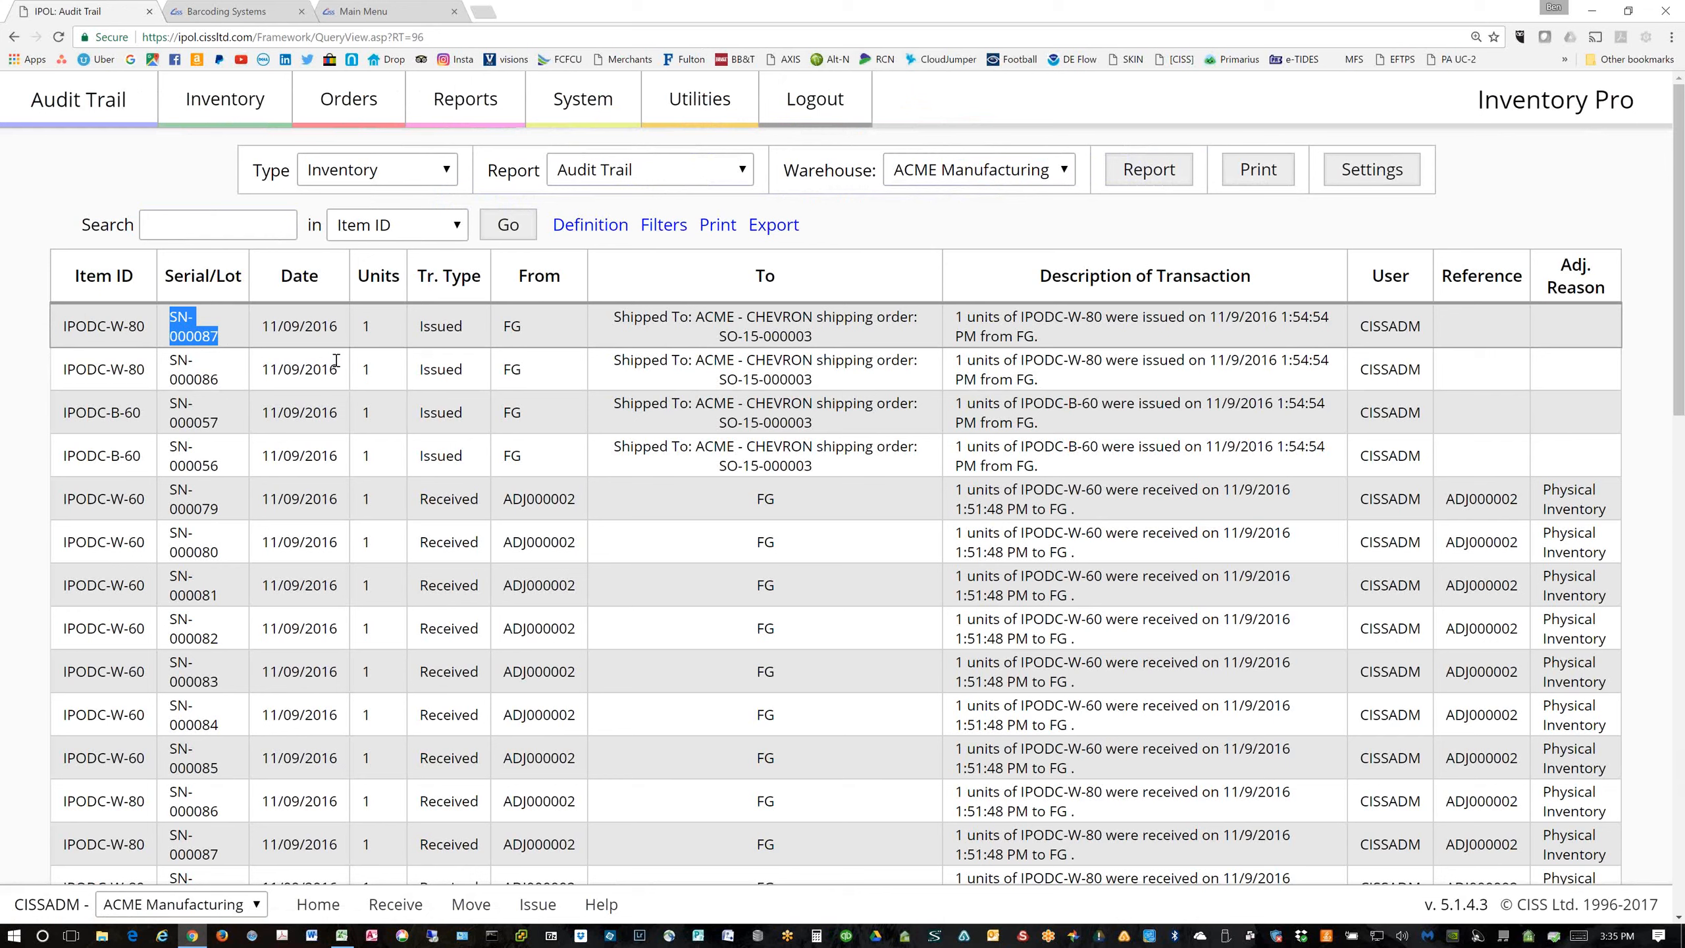
pyautogui.moveTo(415, 325); pyautogui.dragTo(523, 327)
pyautogui.click(564, 462)
pyautogui.scroll(-3, 773, 471)
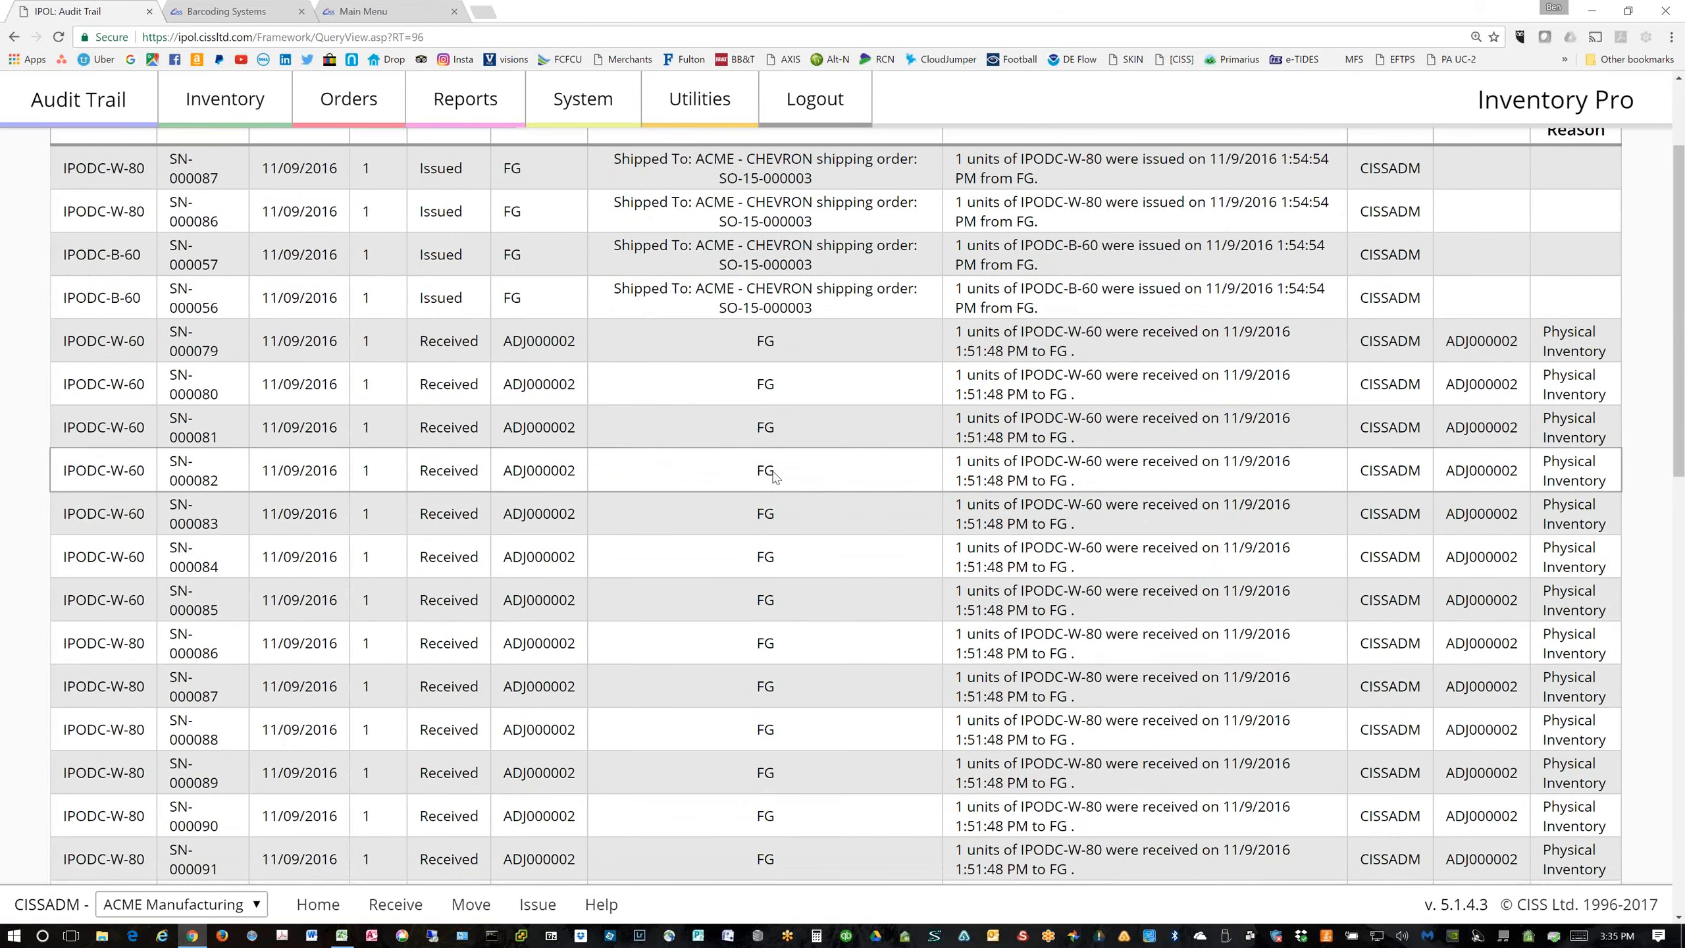
pyautogui.scroll(-3, 744, 657)
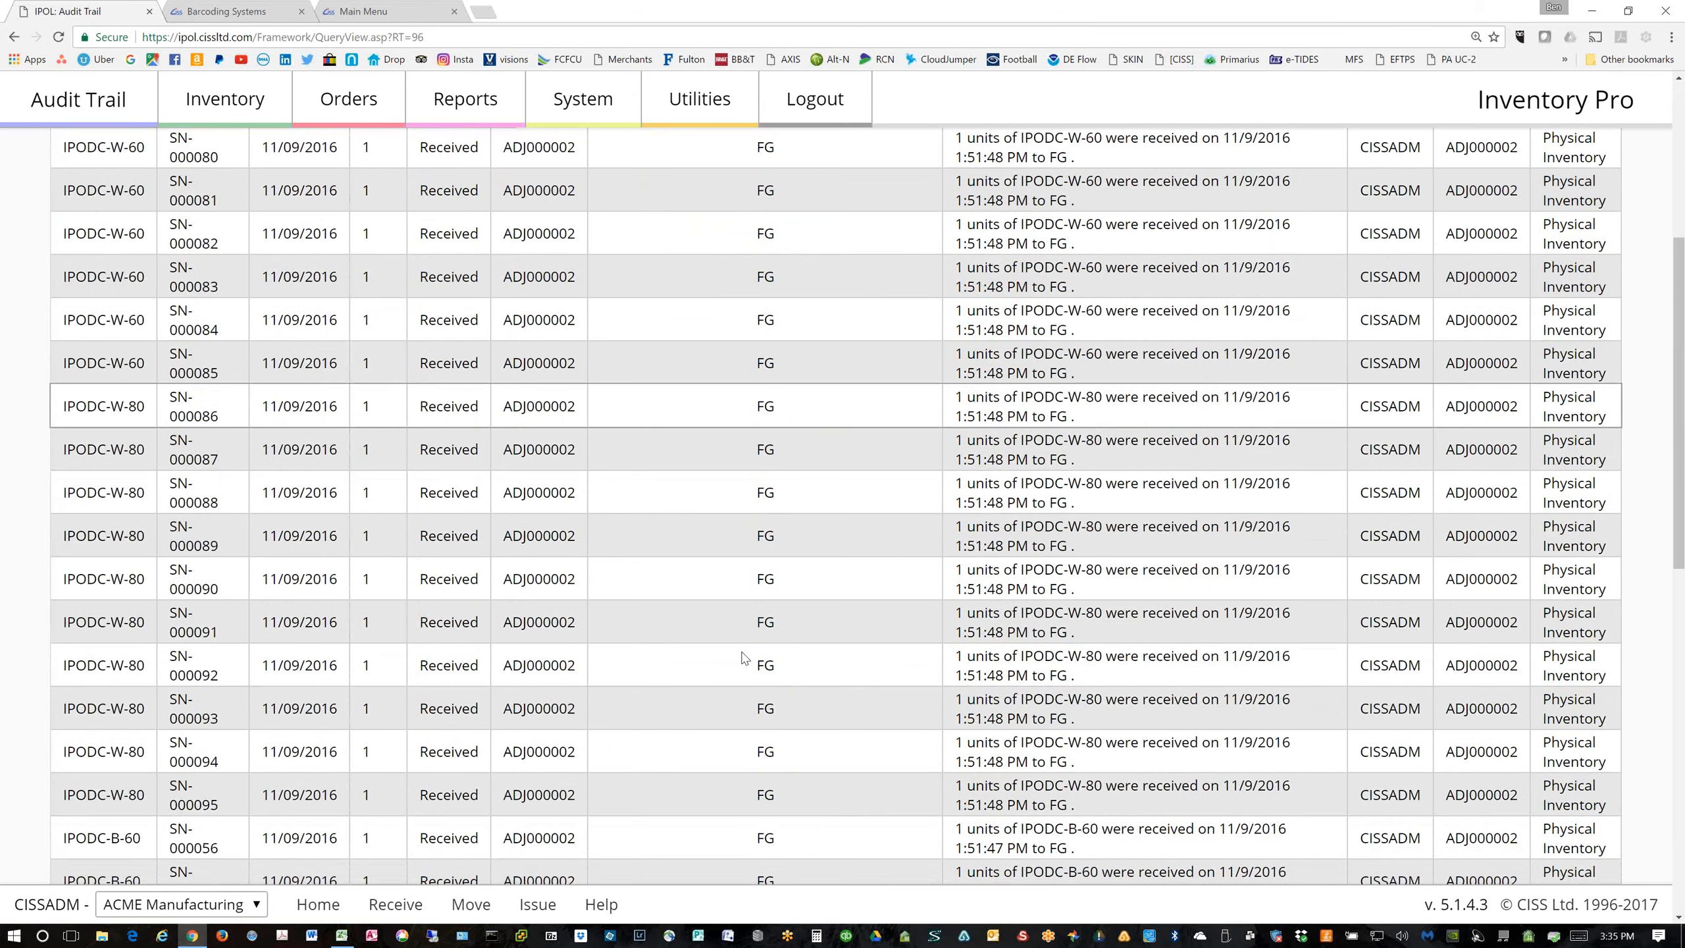
pyautogui.scroll(-12, 744, 657)
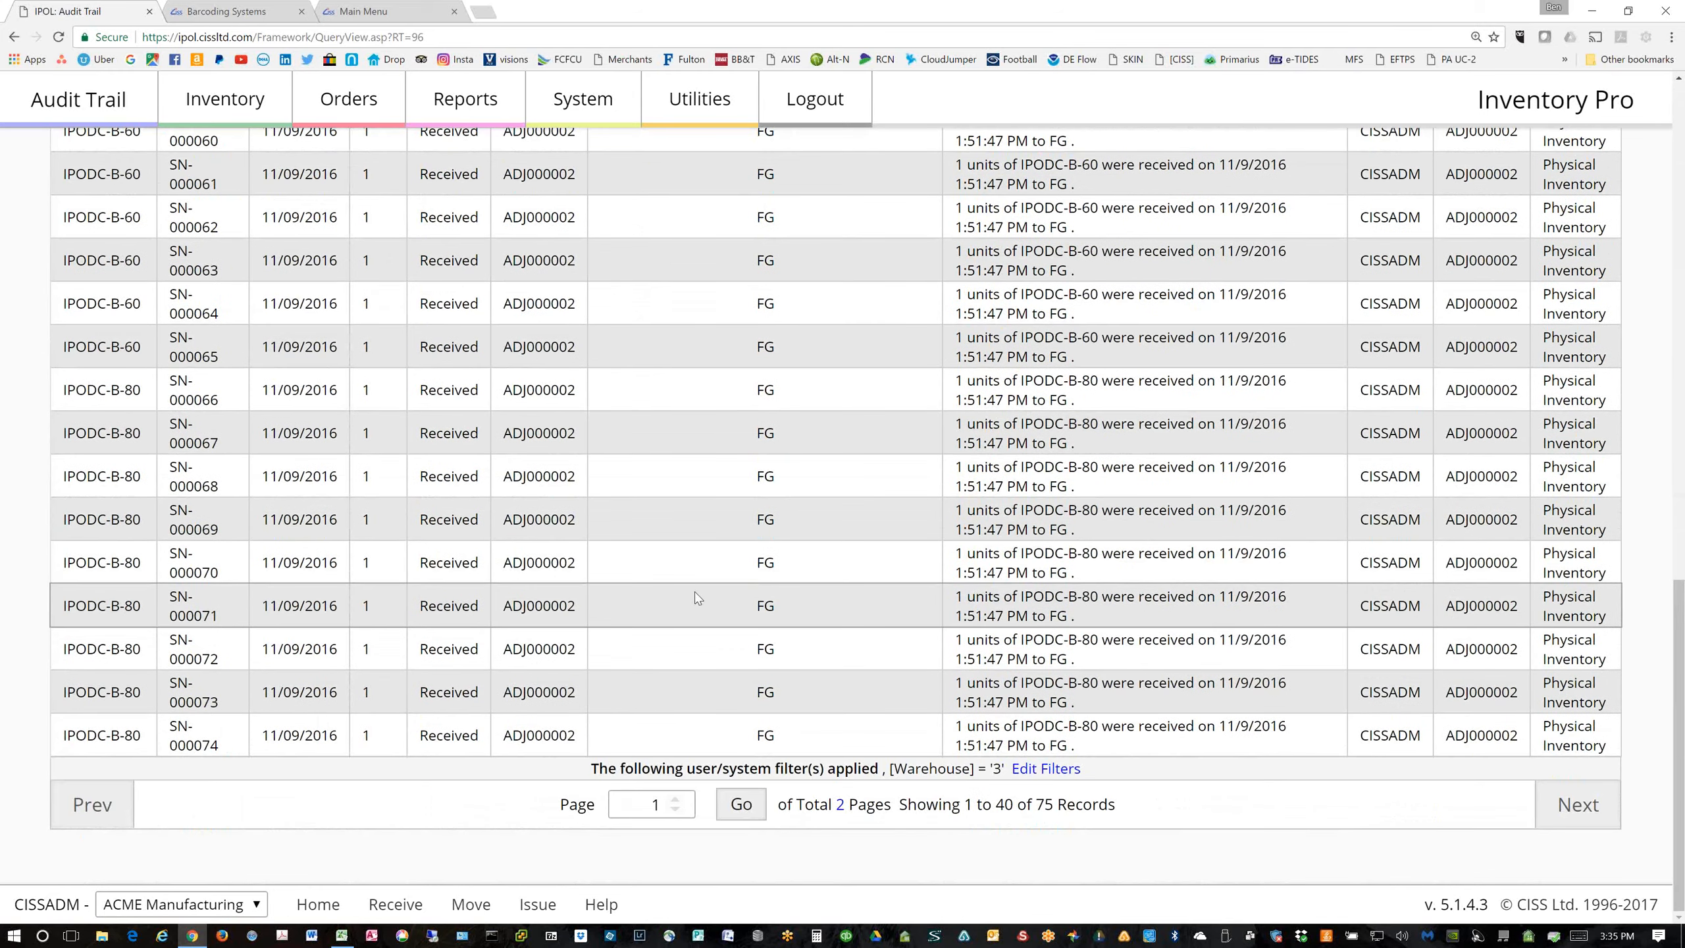
pyautogui.scroll(15, 683, 583)
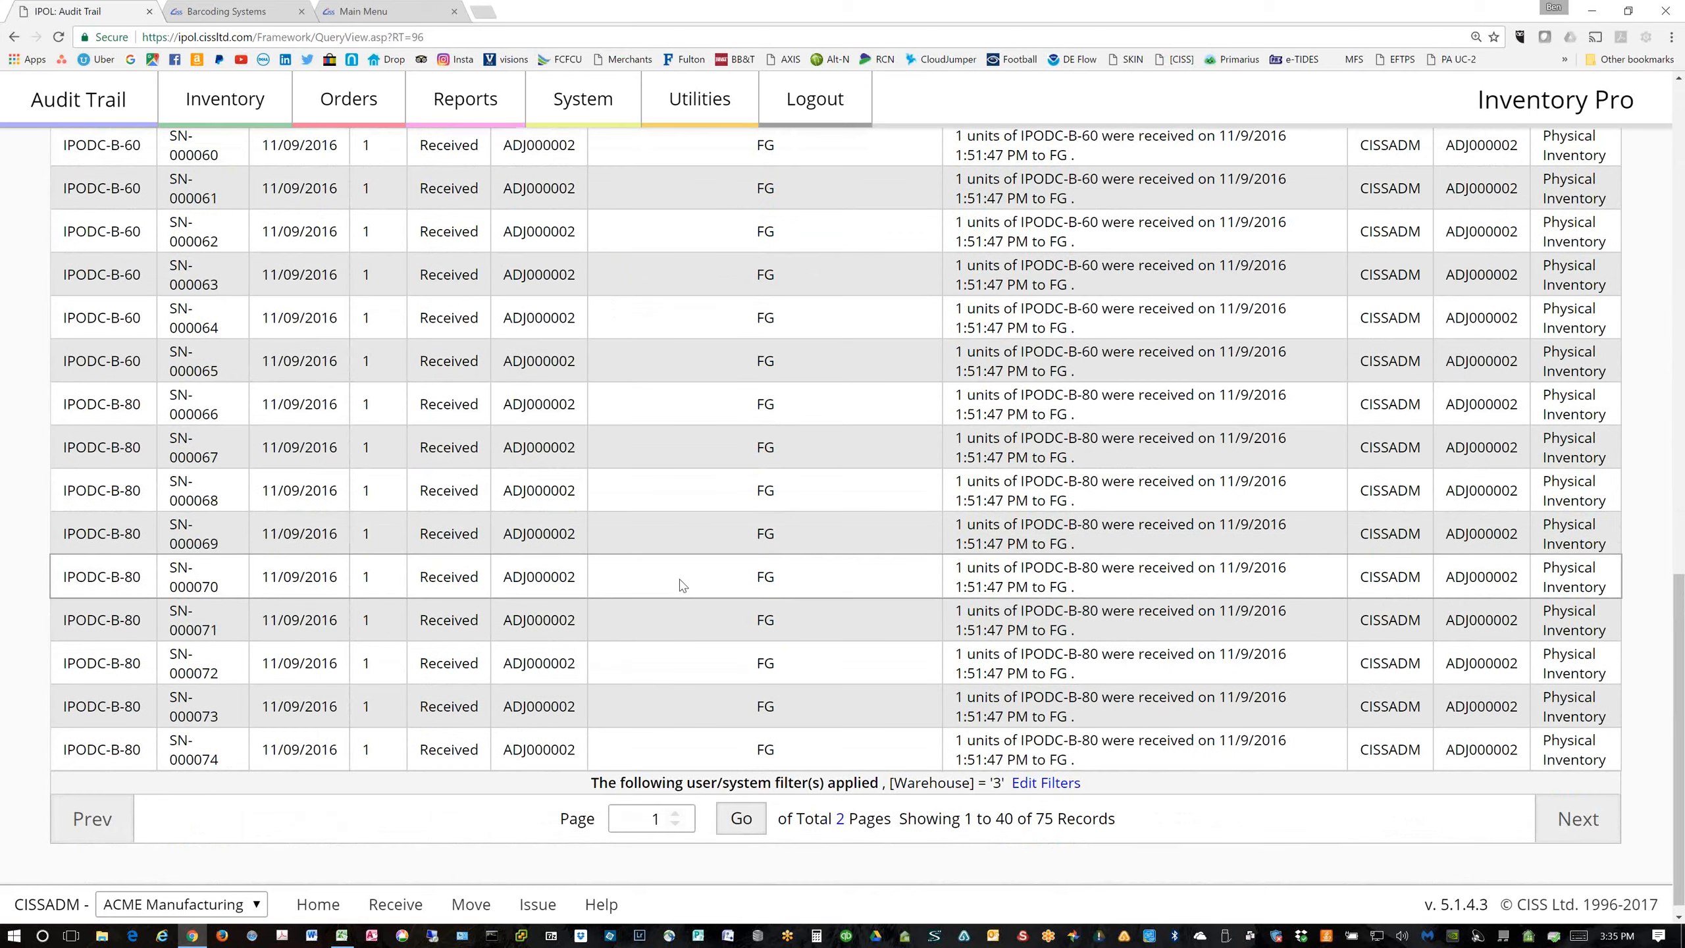
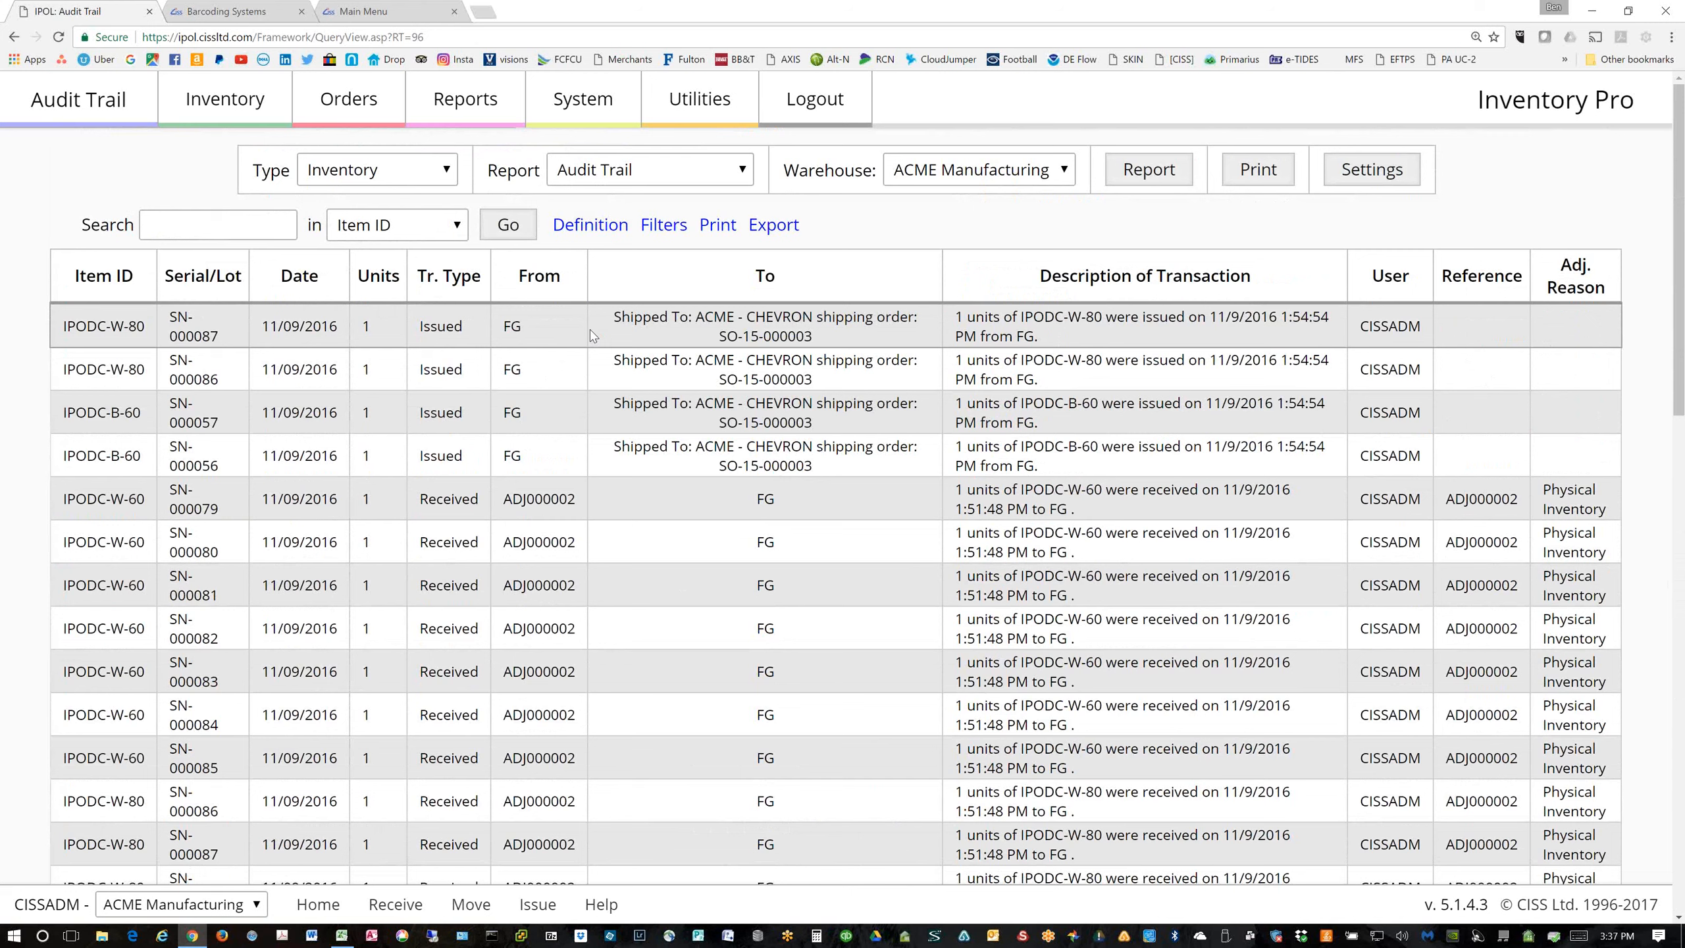
# Open the Cycle Count utility for the ACME Manufacturing warehouse
pyautogui.click(372, 125)
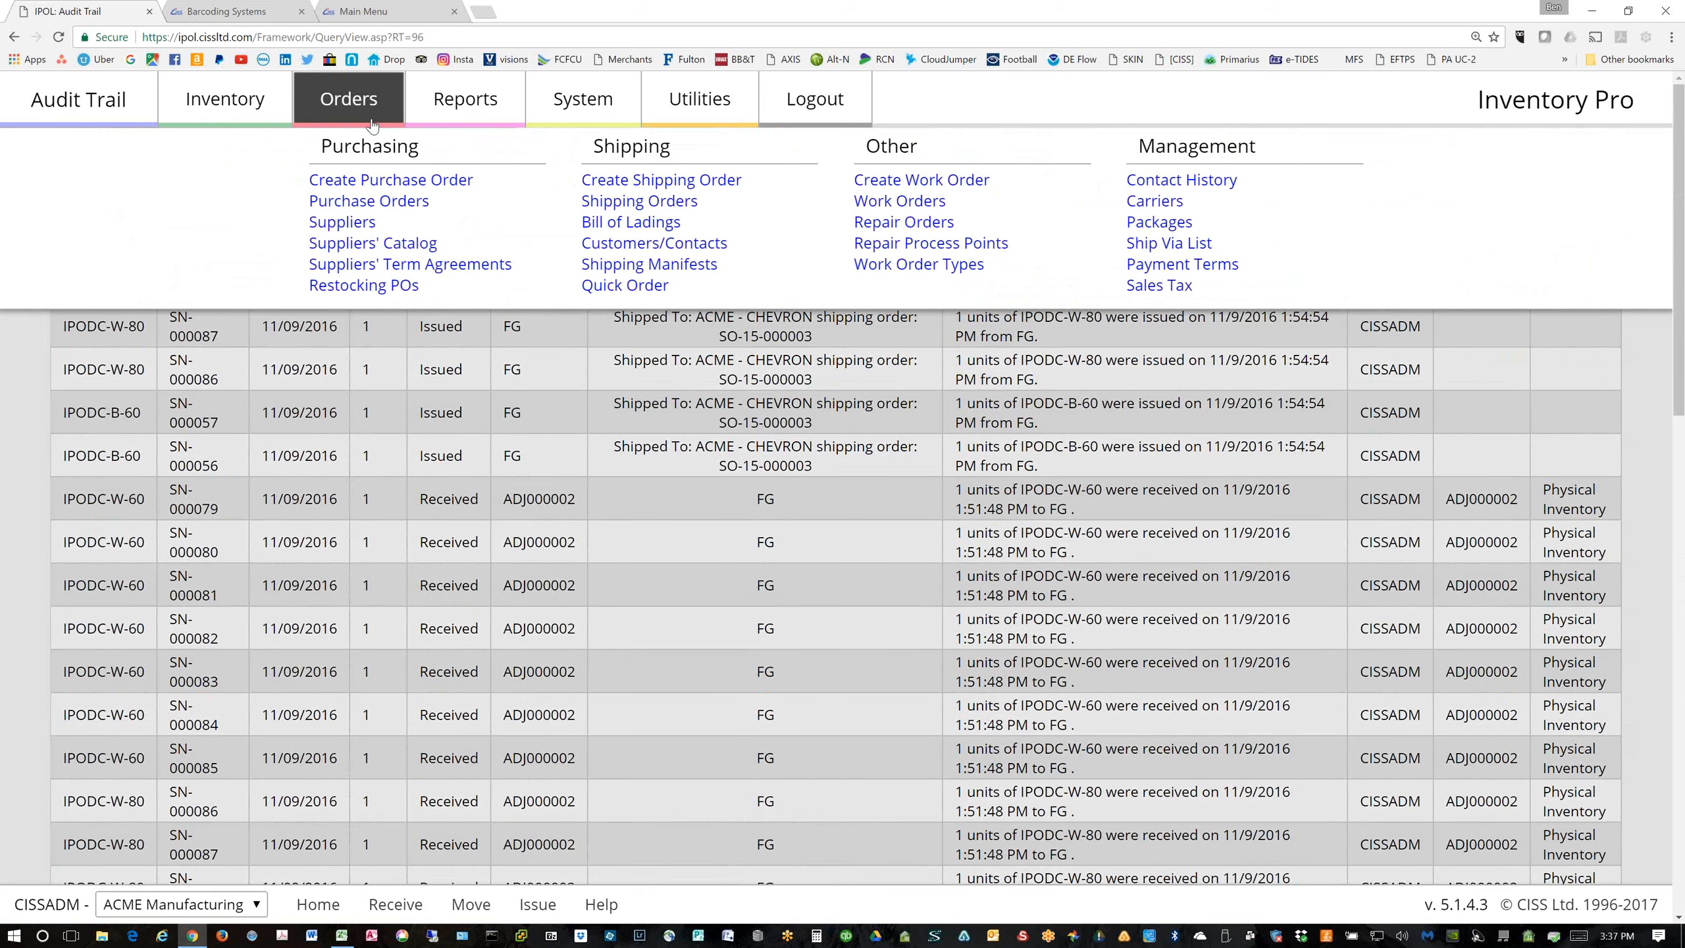
pyautogui.click(285, 113)
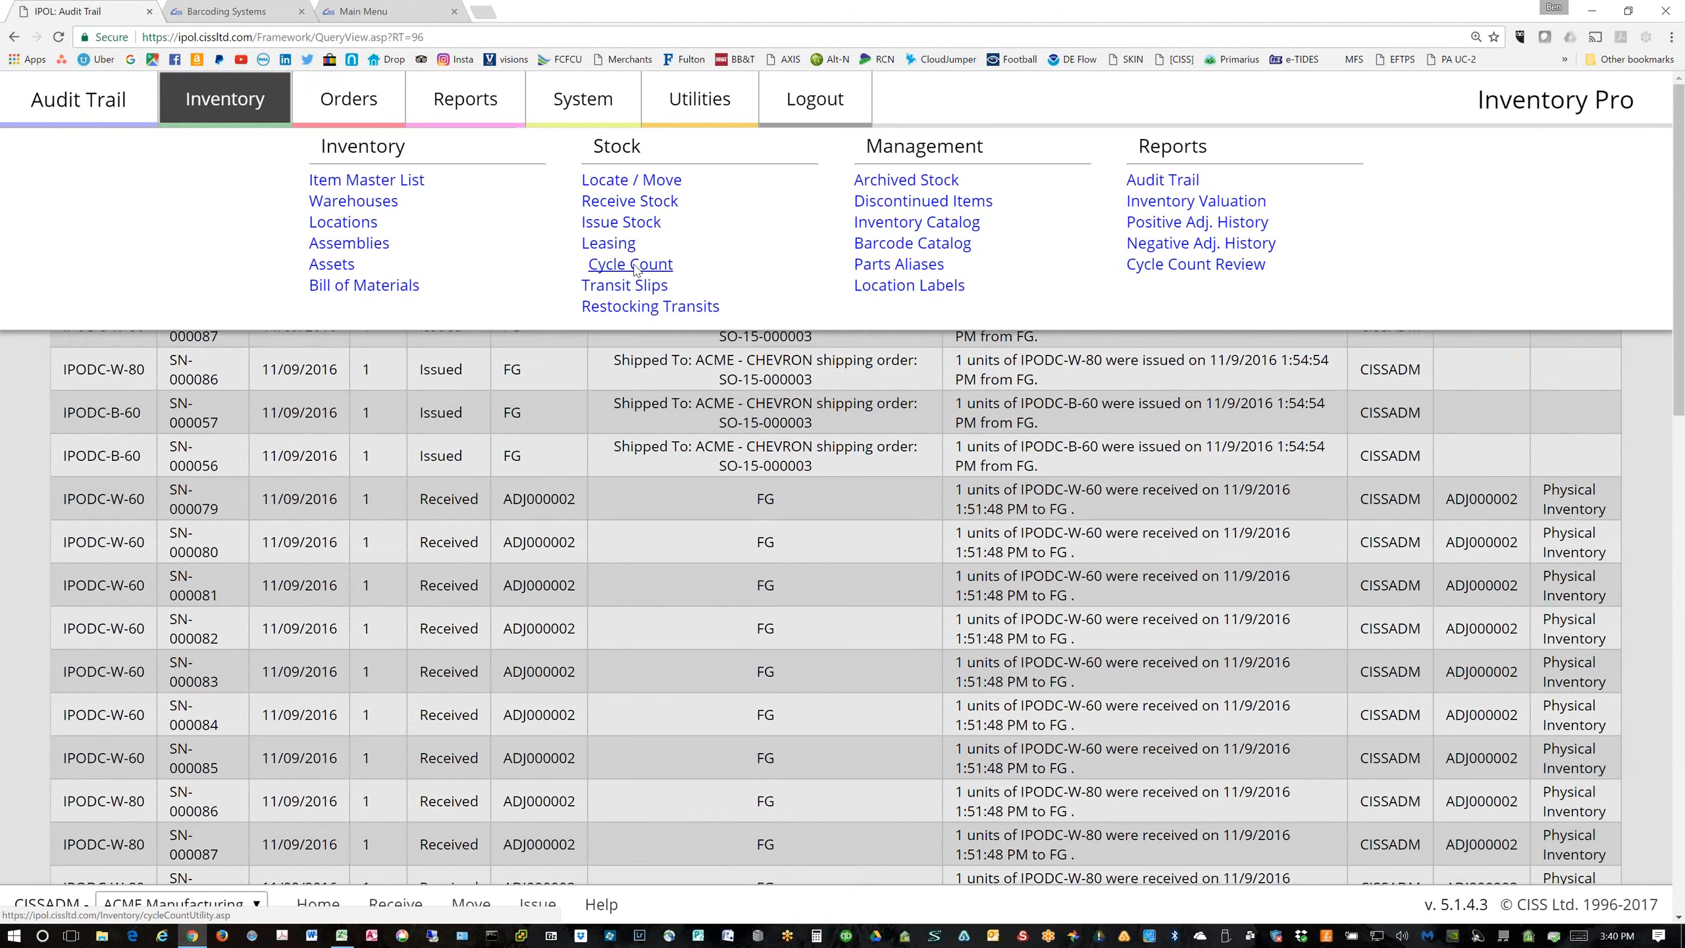
pyautogui.click(632, 264)
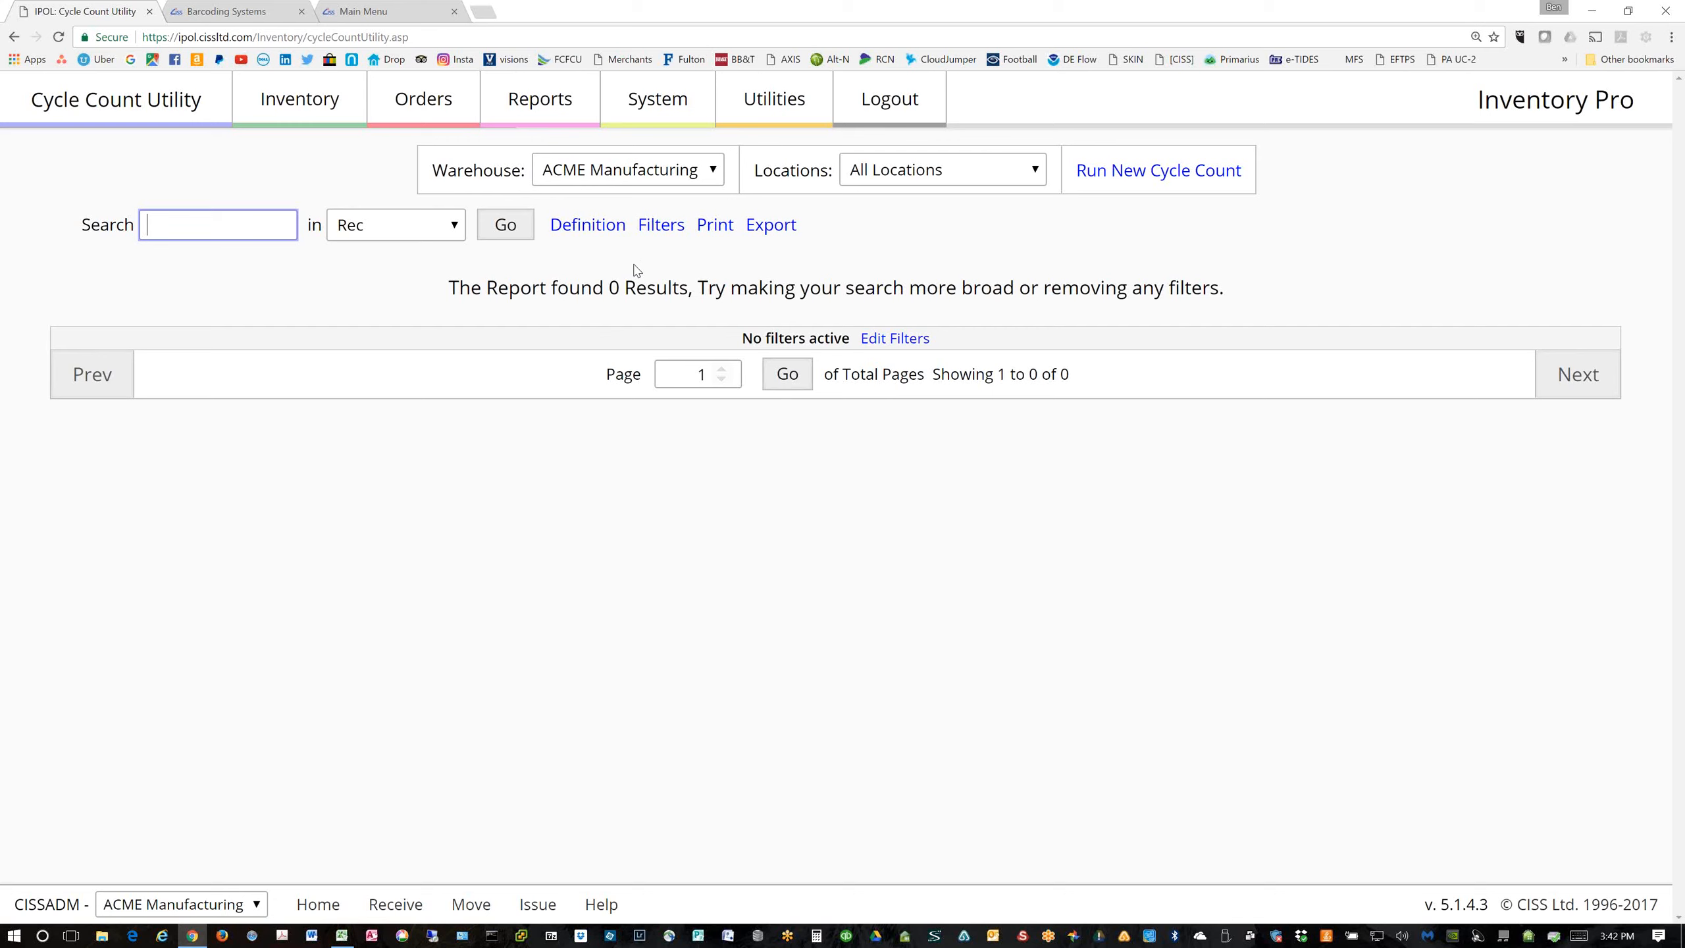
# Open the Quick Order page and highlight its web address
pyautogui.click(430, 109)
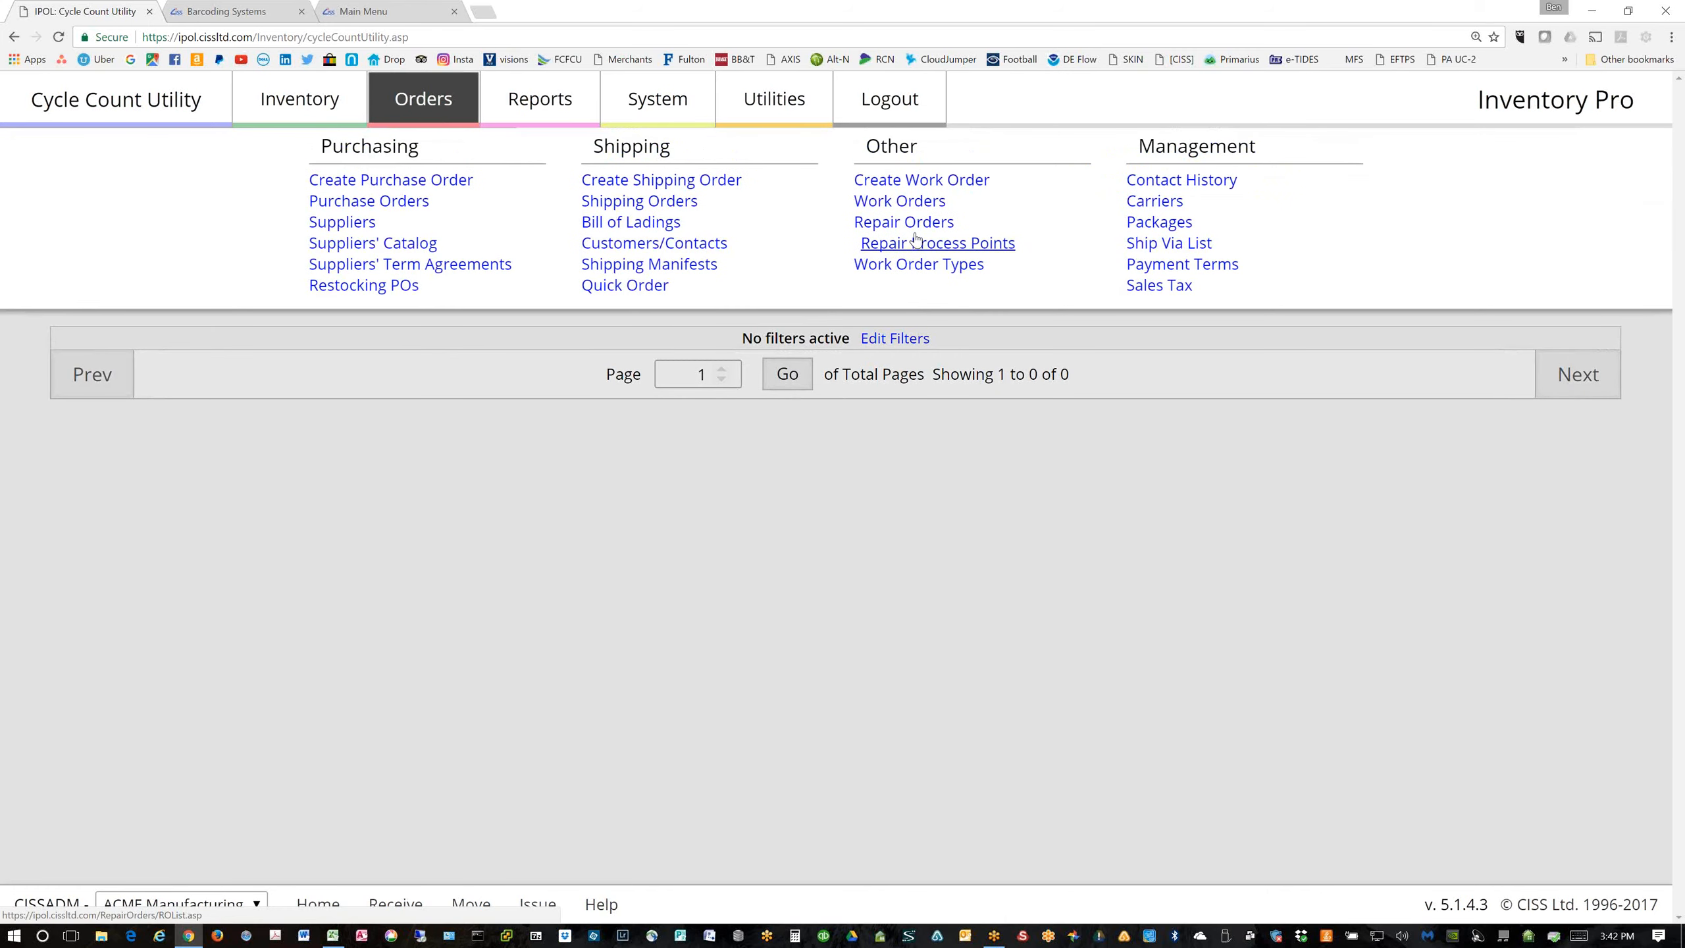
pyautogui.click(640, 287)
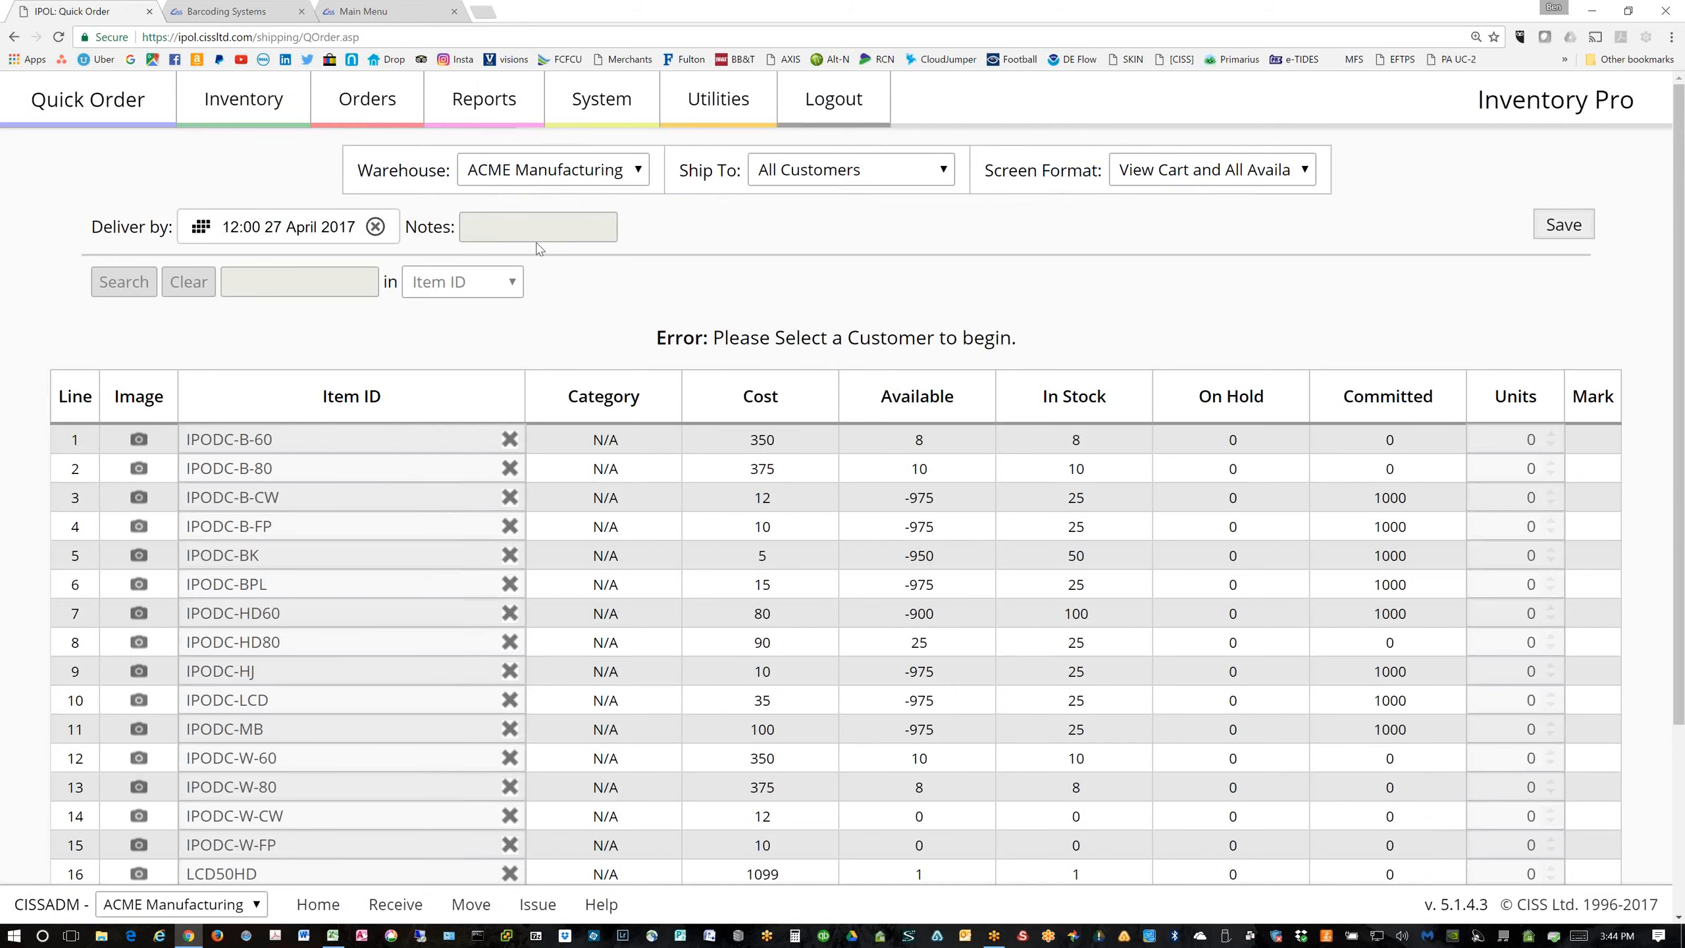
pyautogui.click(330, 111)
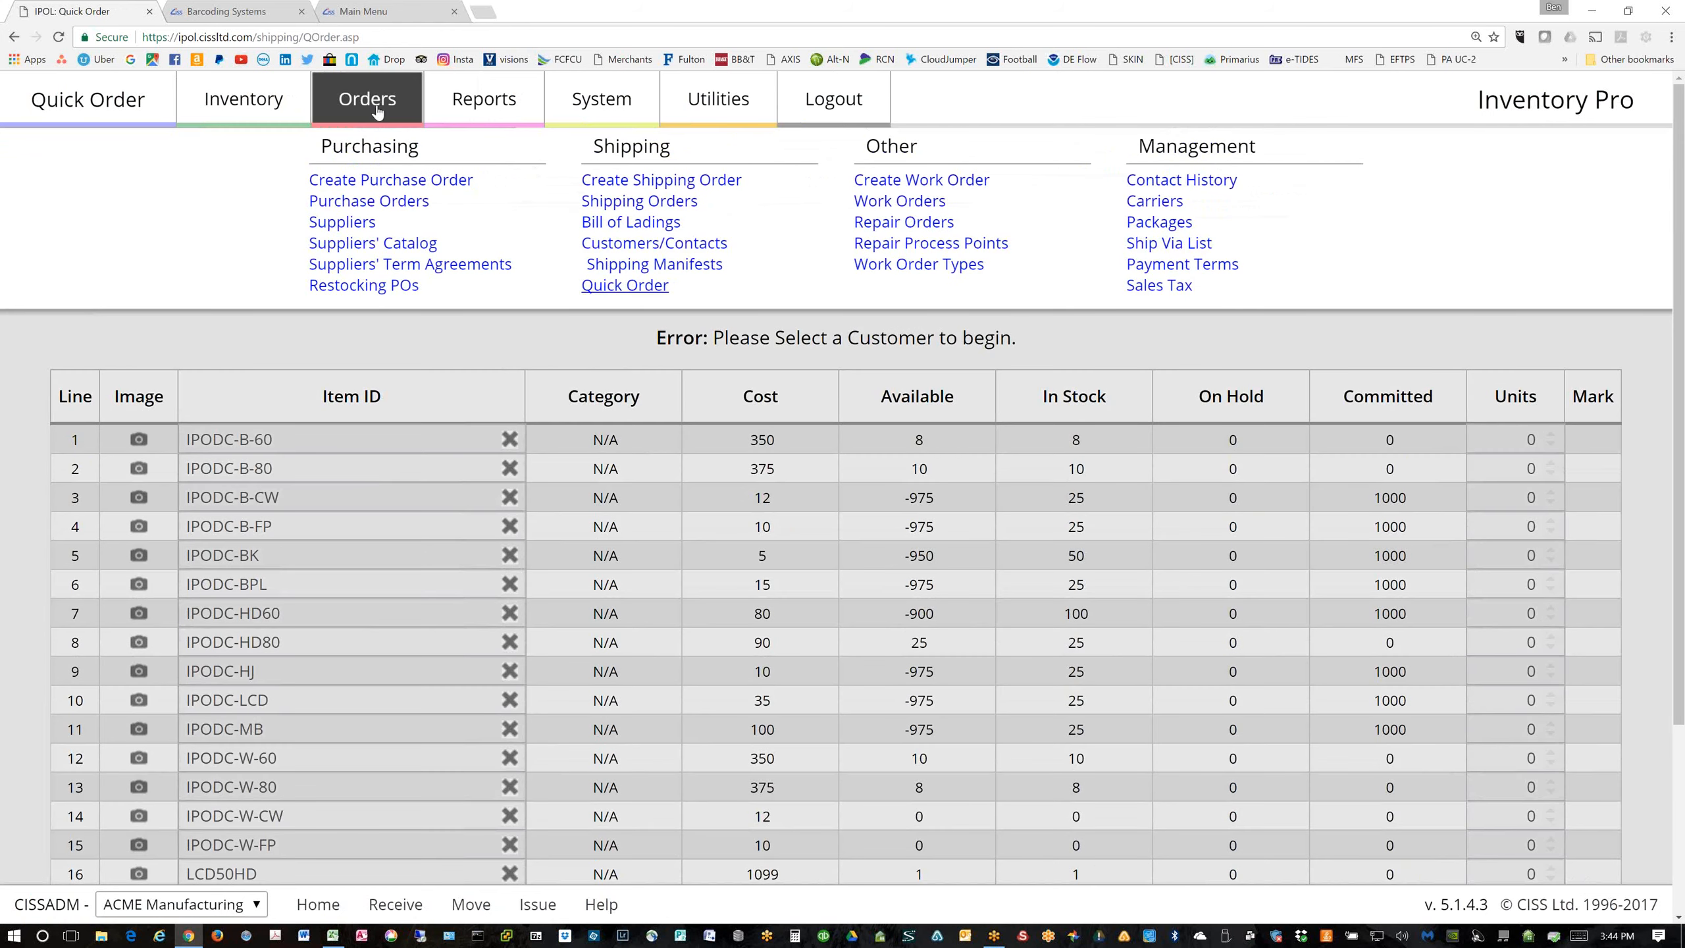
pyautogui.click(616, 287)
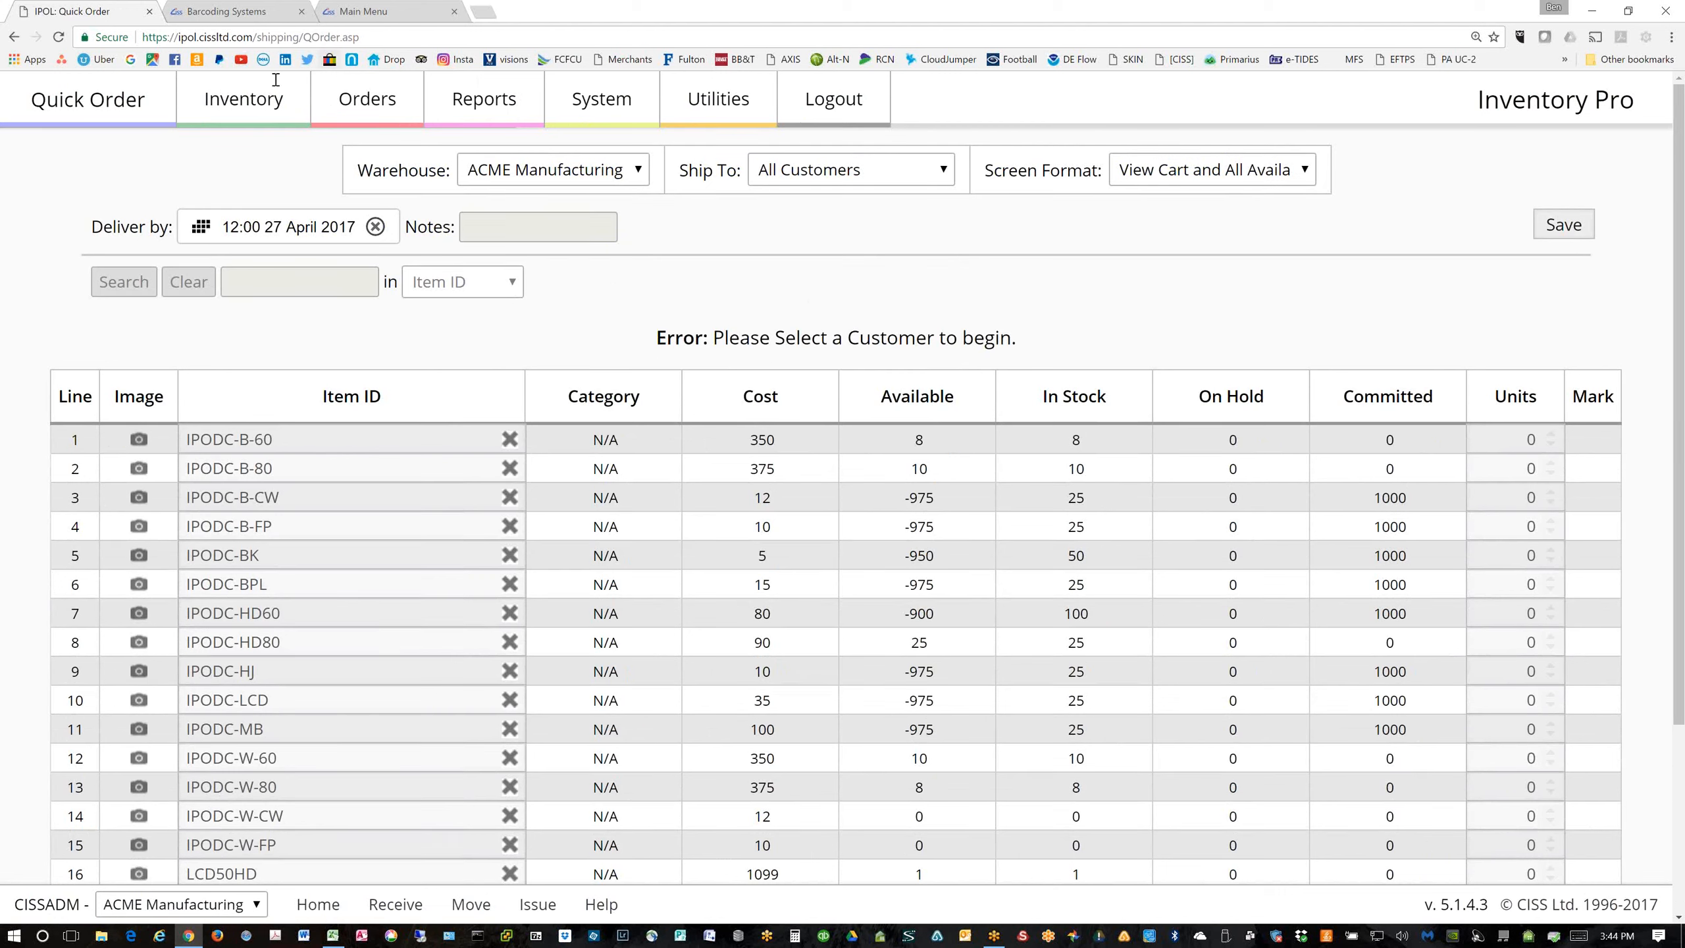
pyautogui.moveTo(363, 38); pyautogui.dragTo(144, 42)
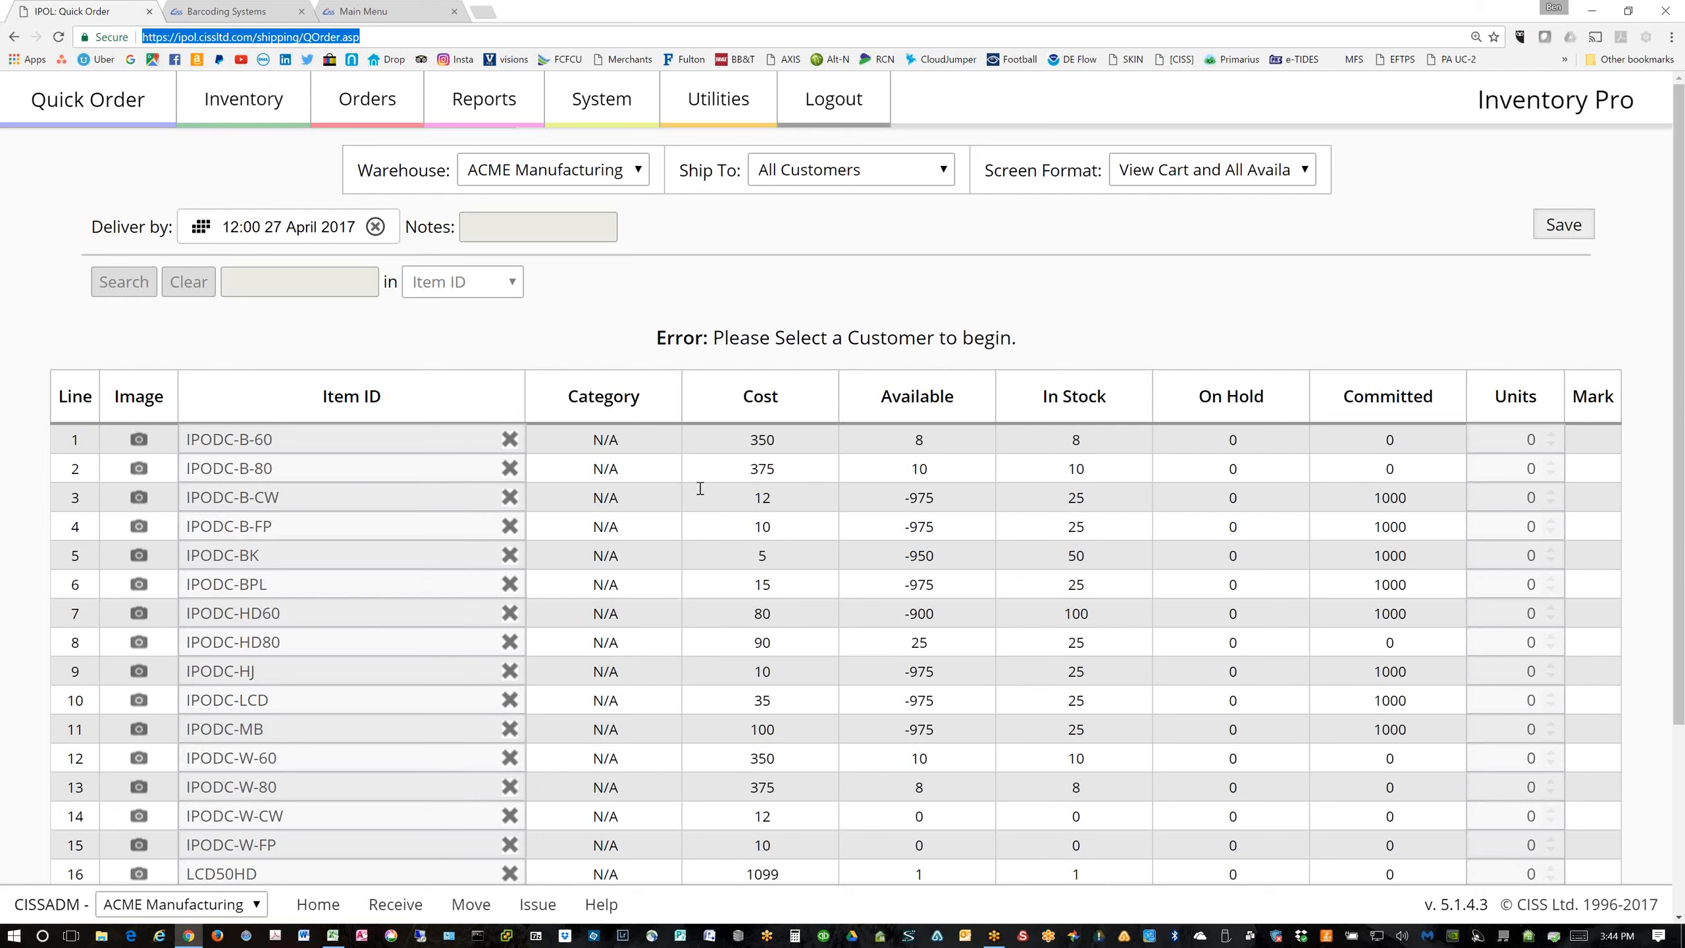
# Try to add units of IPODC-B-60 to the quick order and set the Ship To customer to ACME - CHEVRON
pyautogui.click(1550, 443)
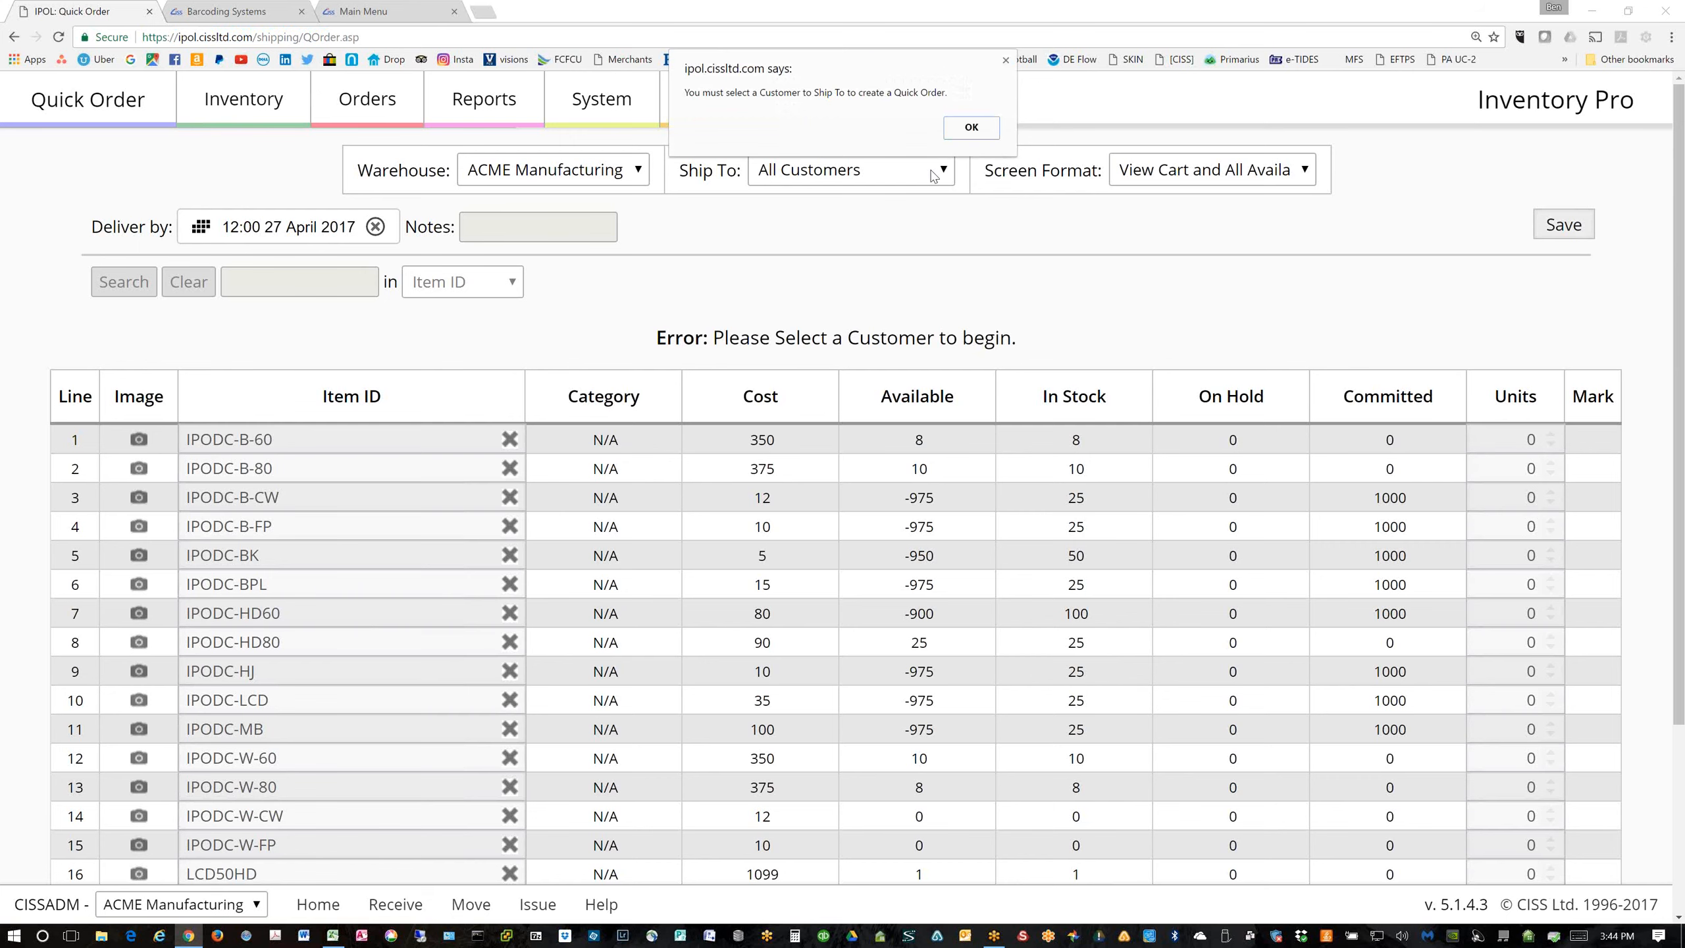
pyautogui.click(970, 127)
pyautogui.click(950, 169)
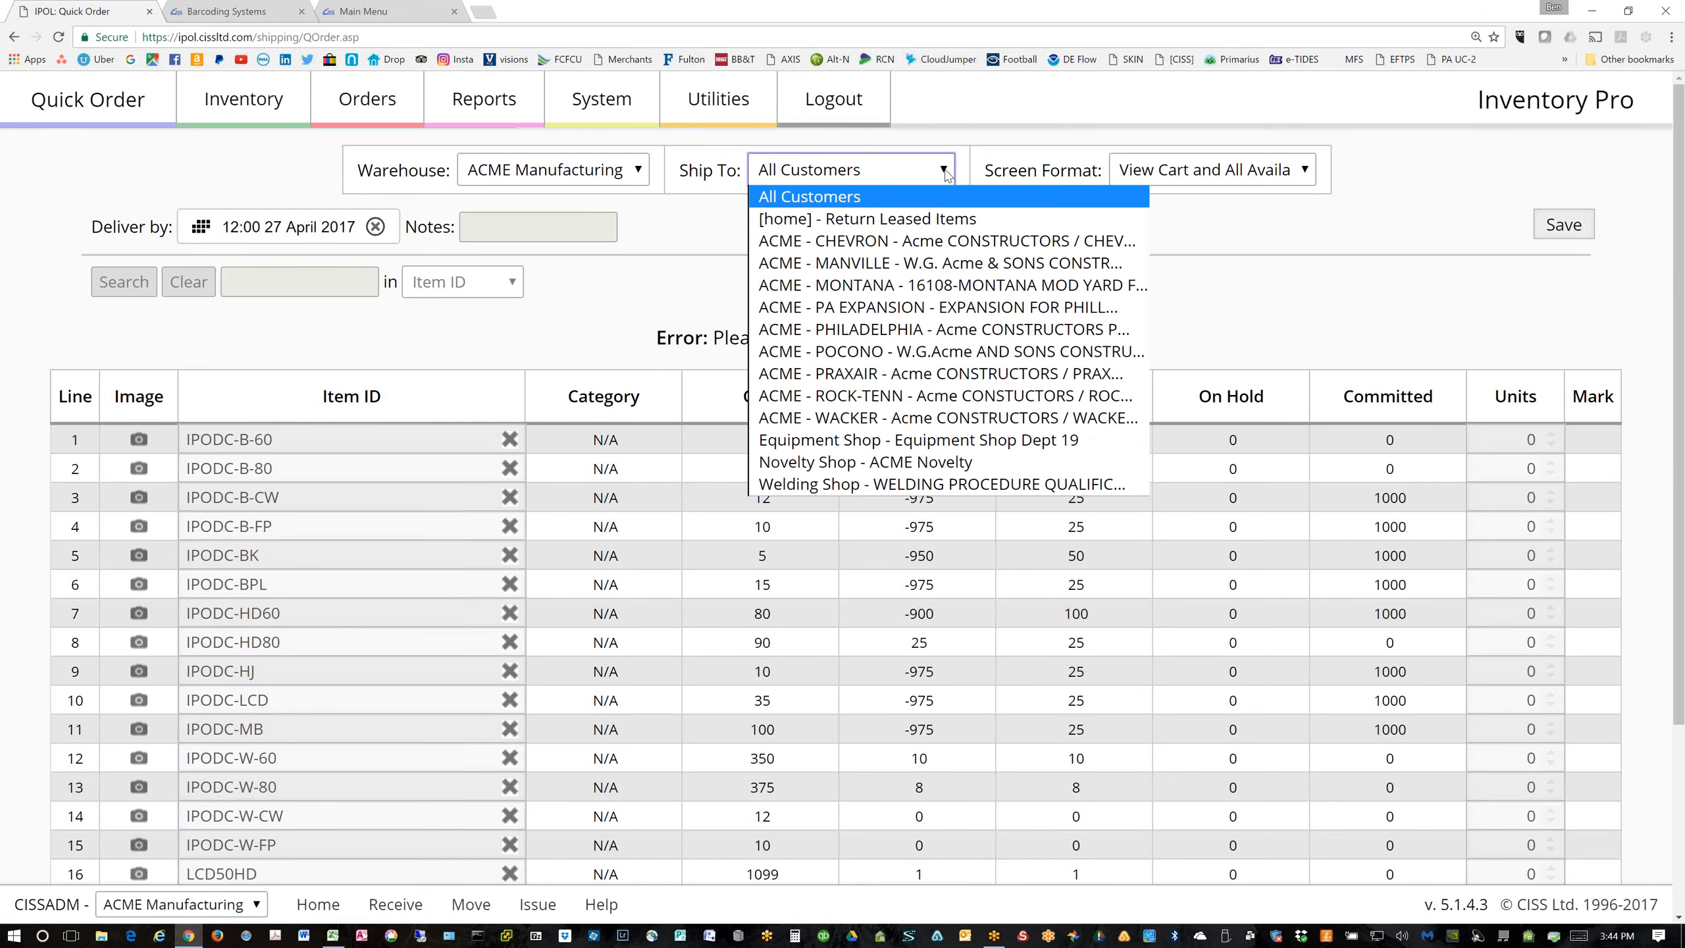
pyautogui.click(879, 241)
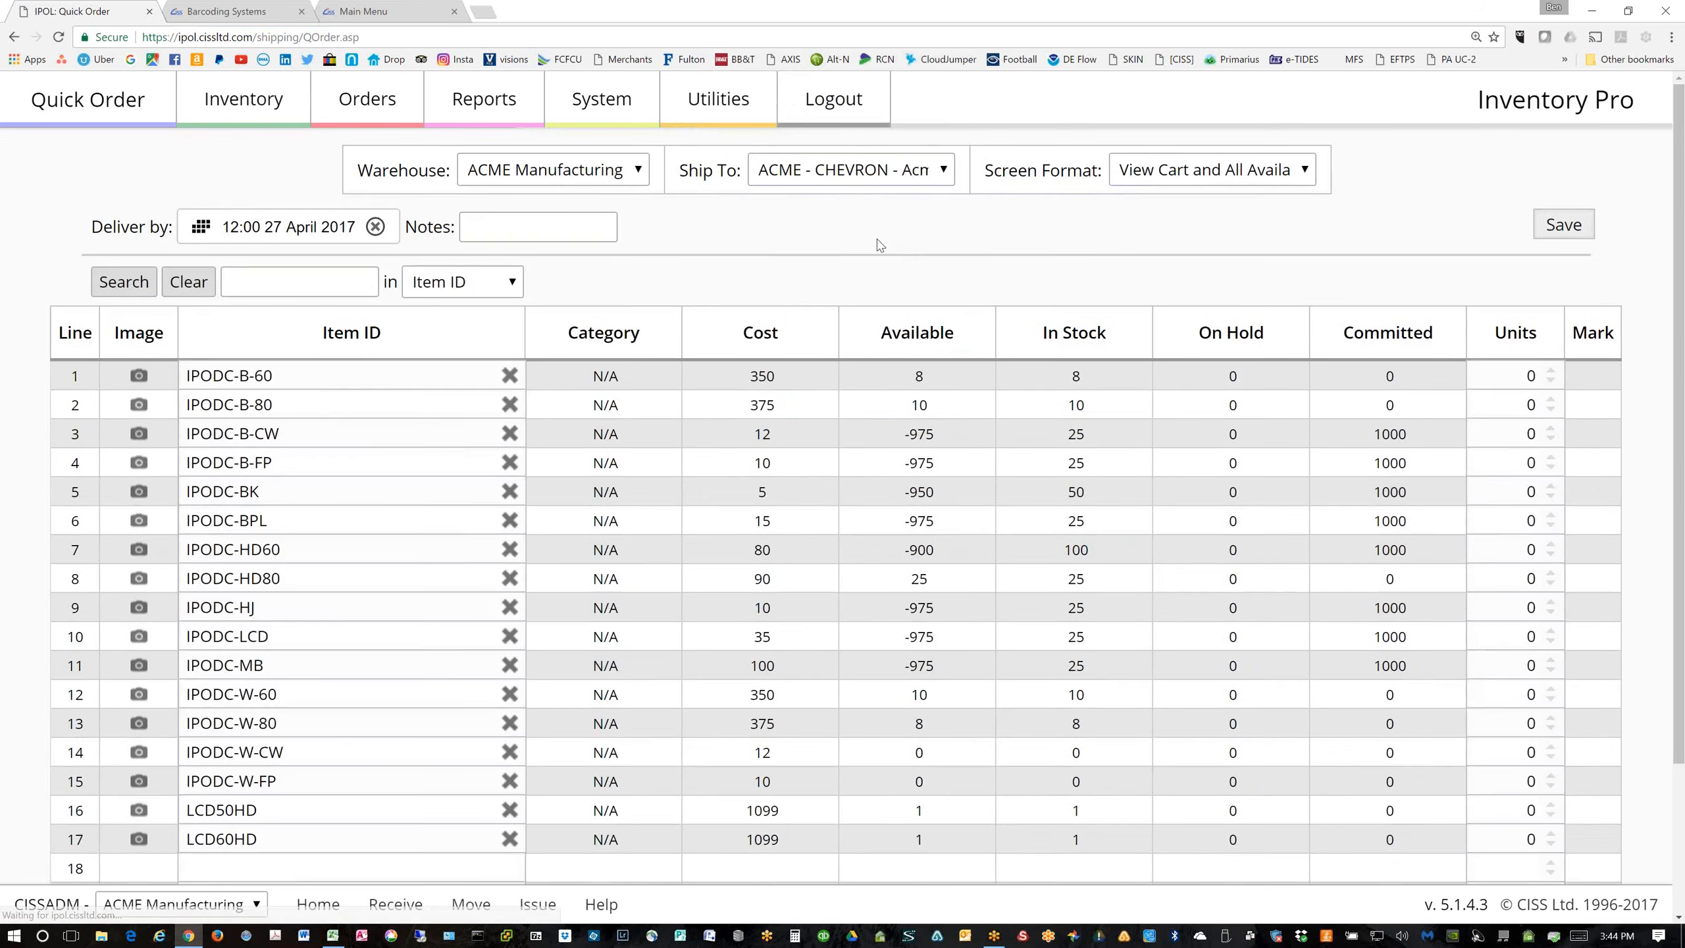
# Enter 4 units of IPODC-B-60, 3 of IPODC-HD80 and 2 of IPODC-W-80, and save them to the cart
pyautogui.click(1550, 371)
pyautogui.click(1550, 372)
pyautogui.click(1550, 371)
pyautogui.click(1551, 372)
pyautogui.click(1550, 573)
pyautogui.click(1551, 573)
pyautogui.click(1551, 573)
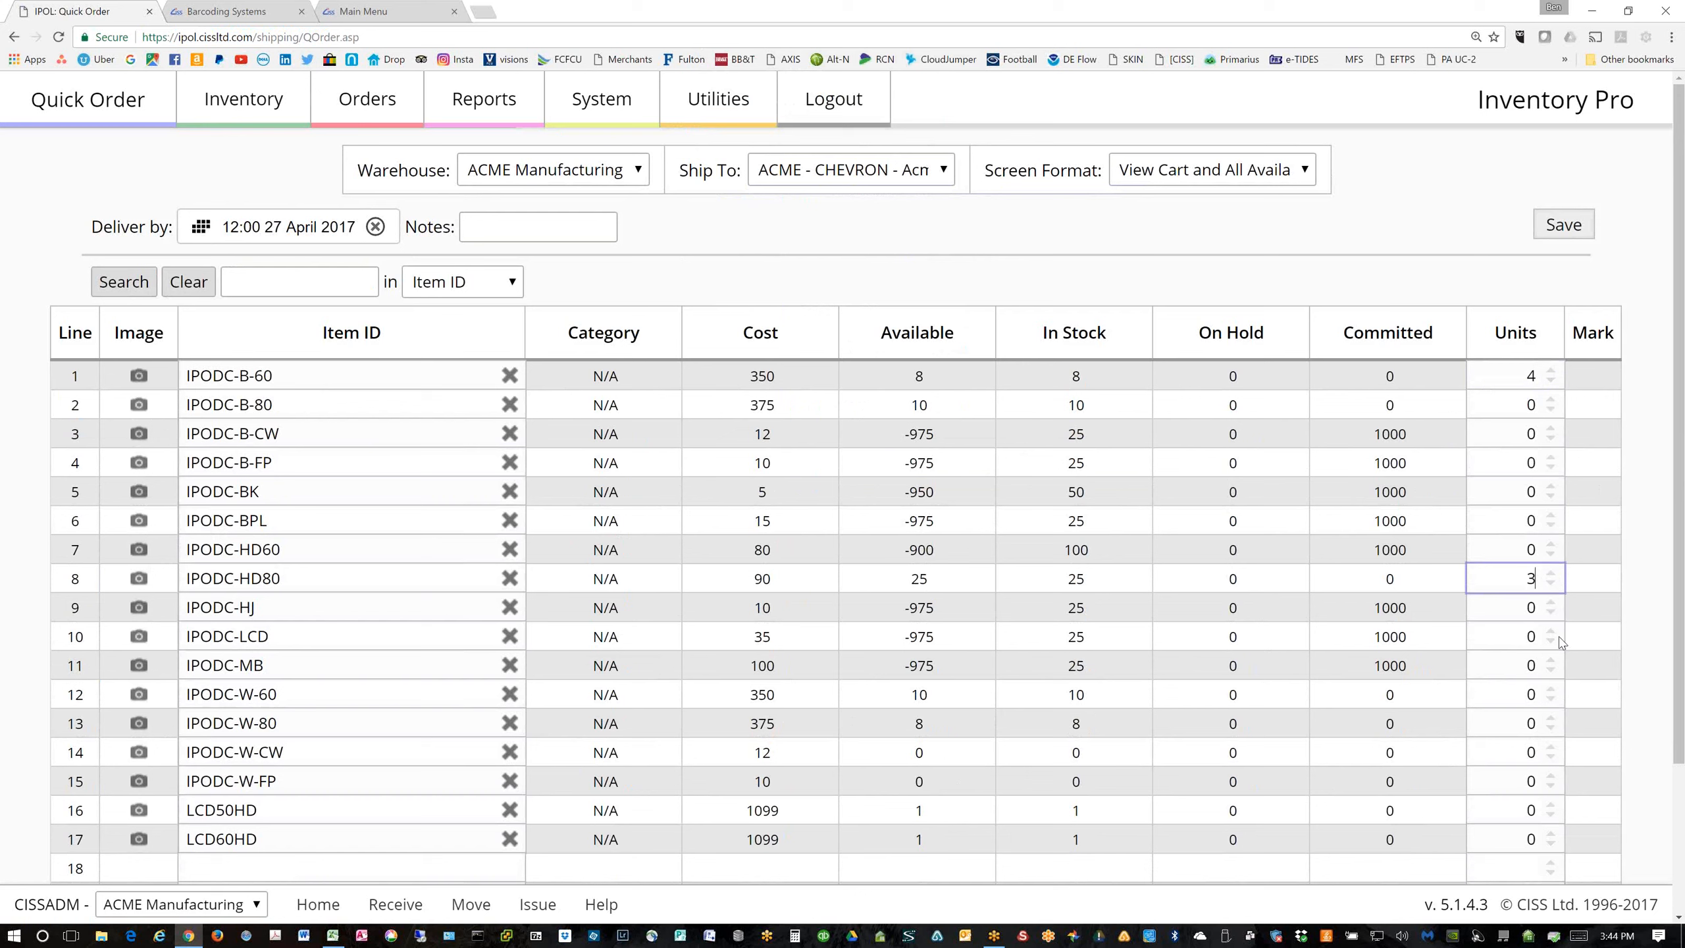
pyautogui.click(1551, 718)
pyautogui.click(1550, 718)
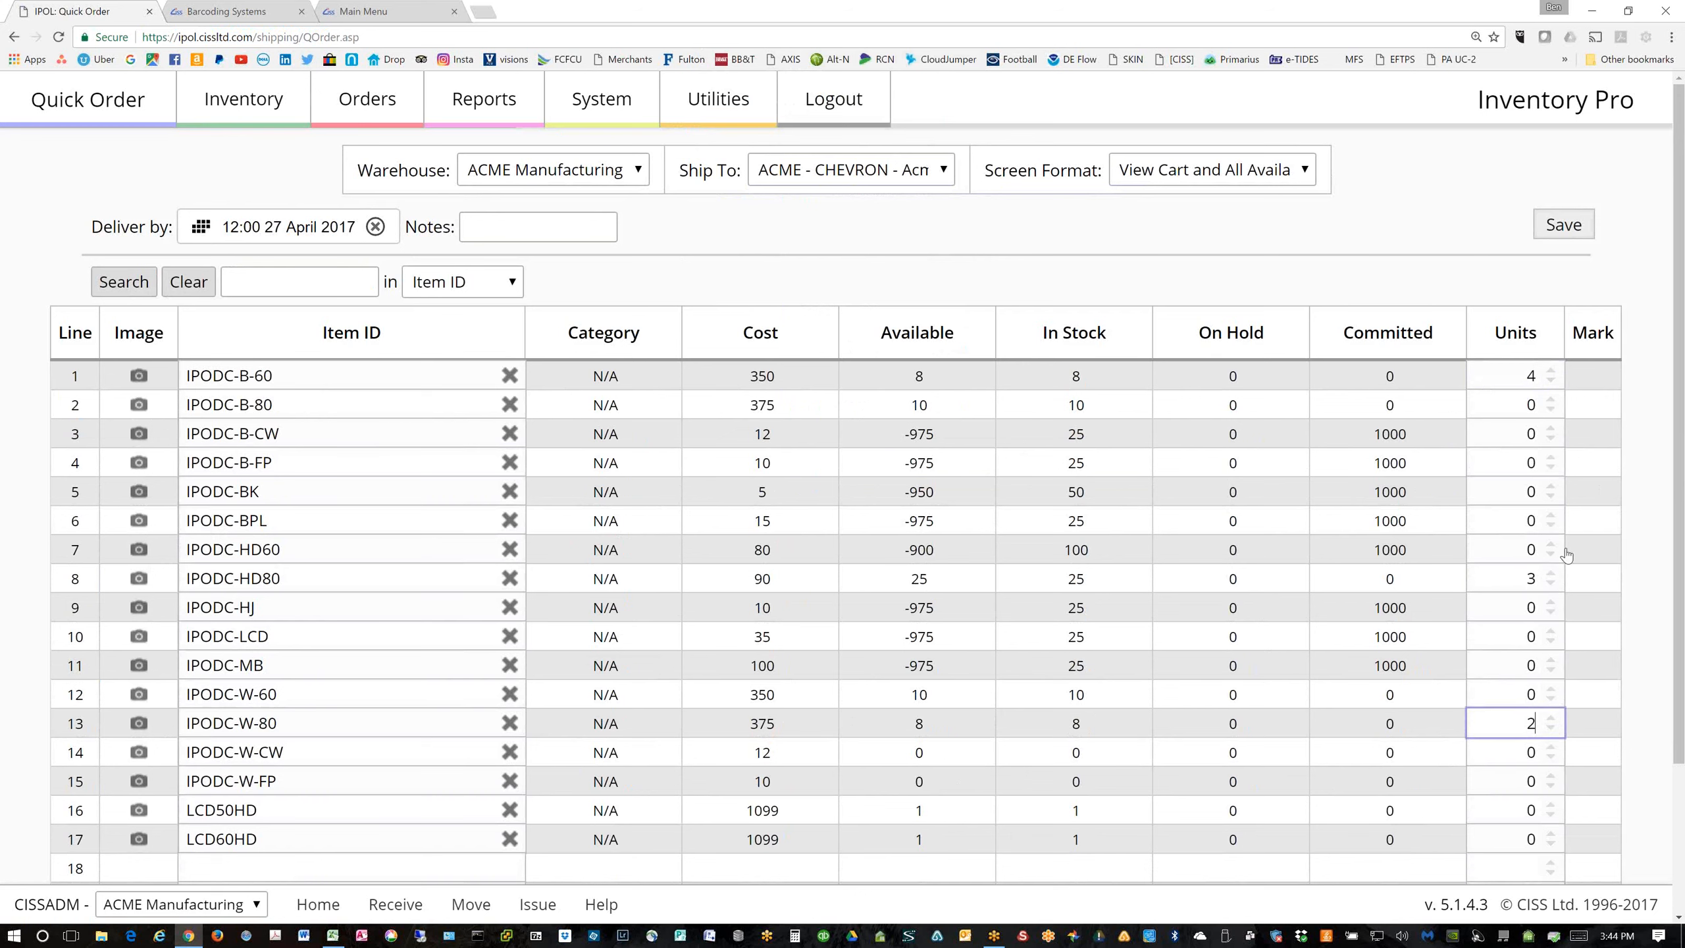
pyautogui.click(1564, 226)
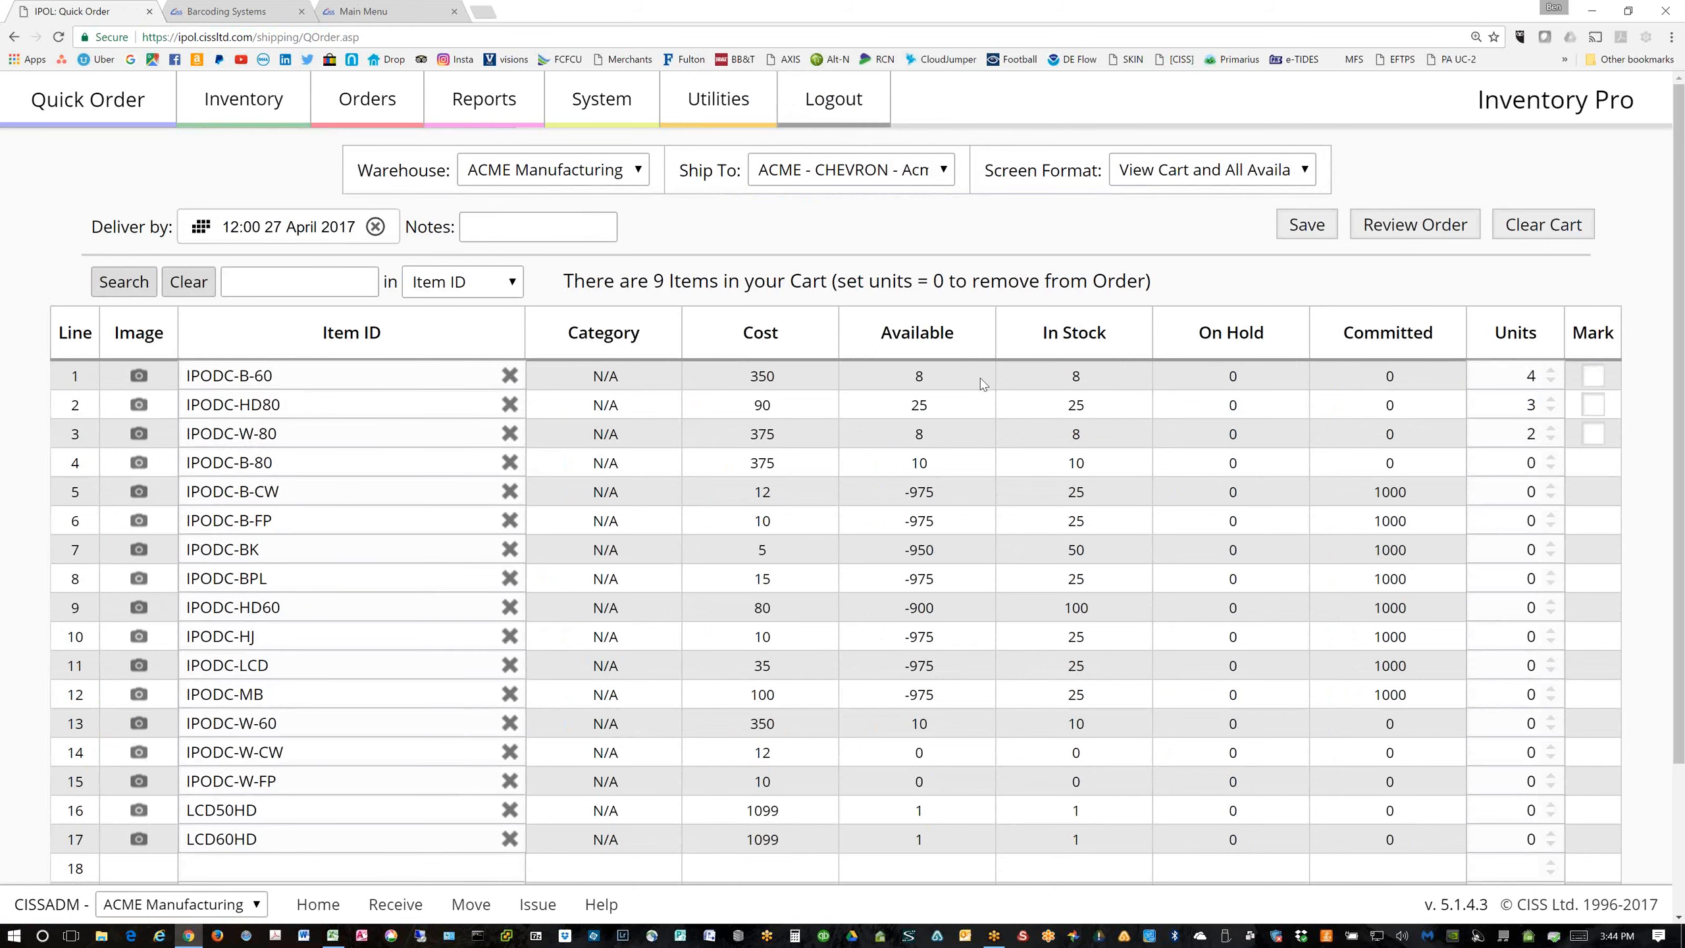
# Review the saved cart and place the quick order for ACME - CHEVRON
pyautogui.scroll(-2, 980, 383)
pyautogui.scroll(1, 983, 384)
pyautogui.scroll(1, 983, 384)
pyautogui.click(1401, 227)
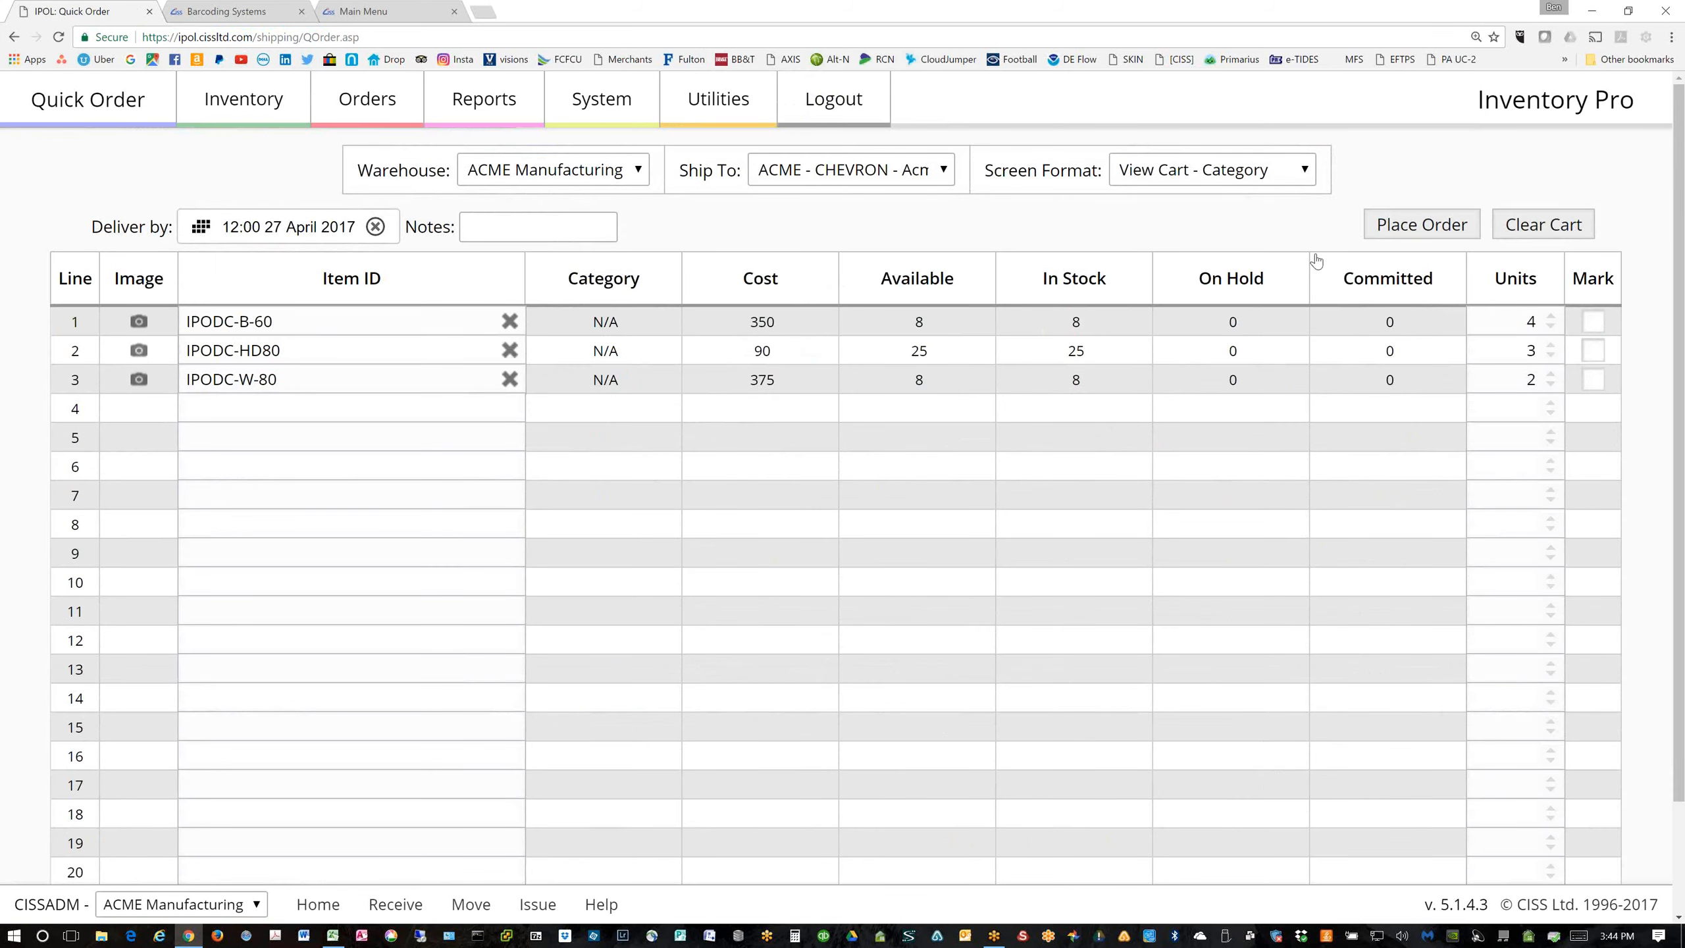
pyautogui.click(1415, 233)
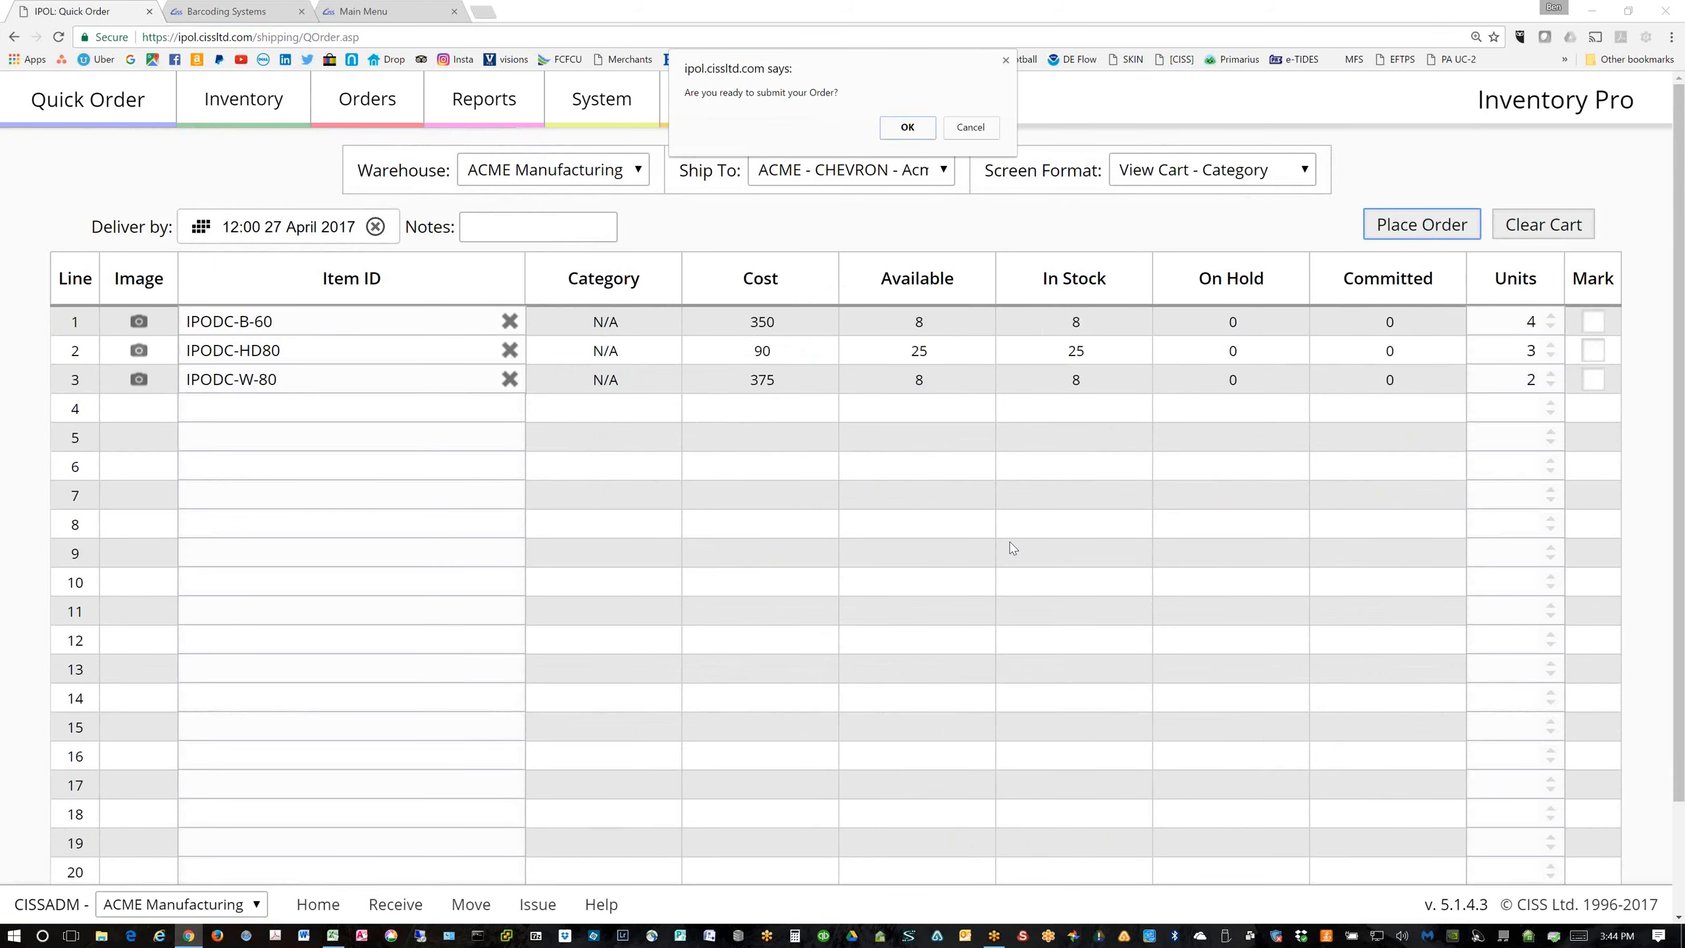
pyautogui.click(907, 127)
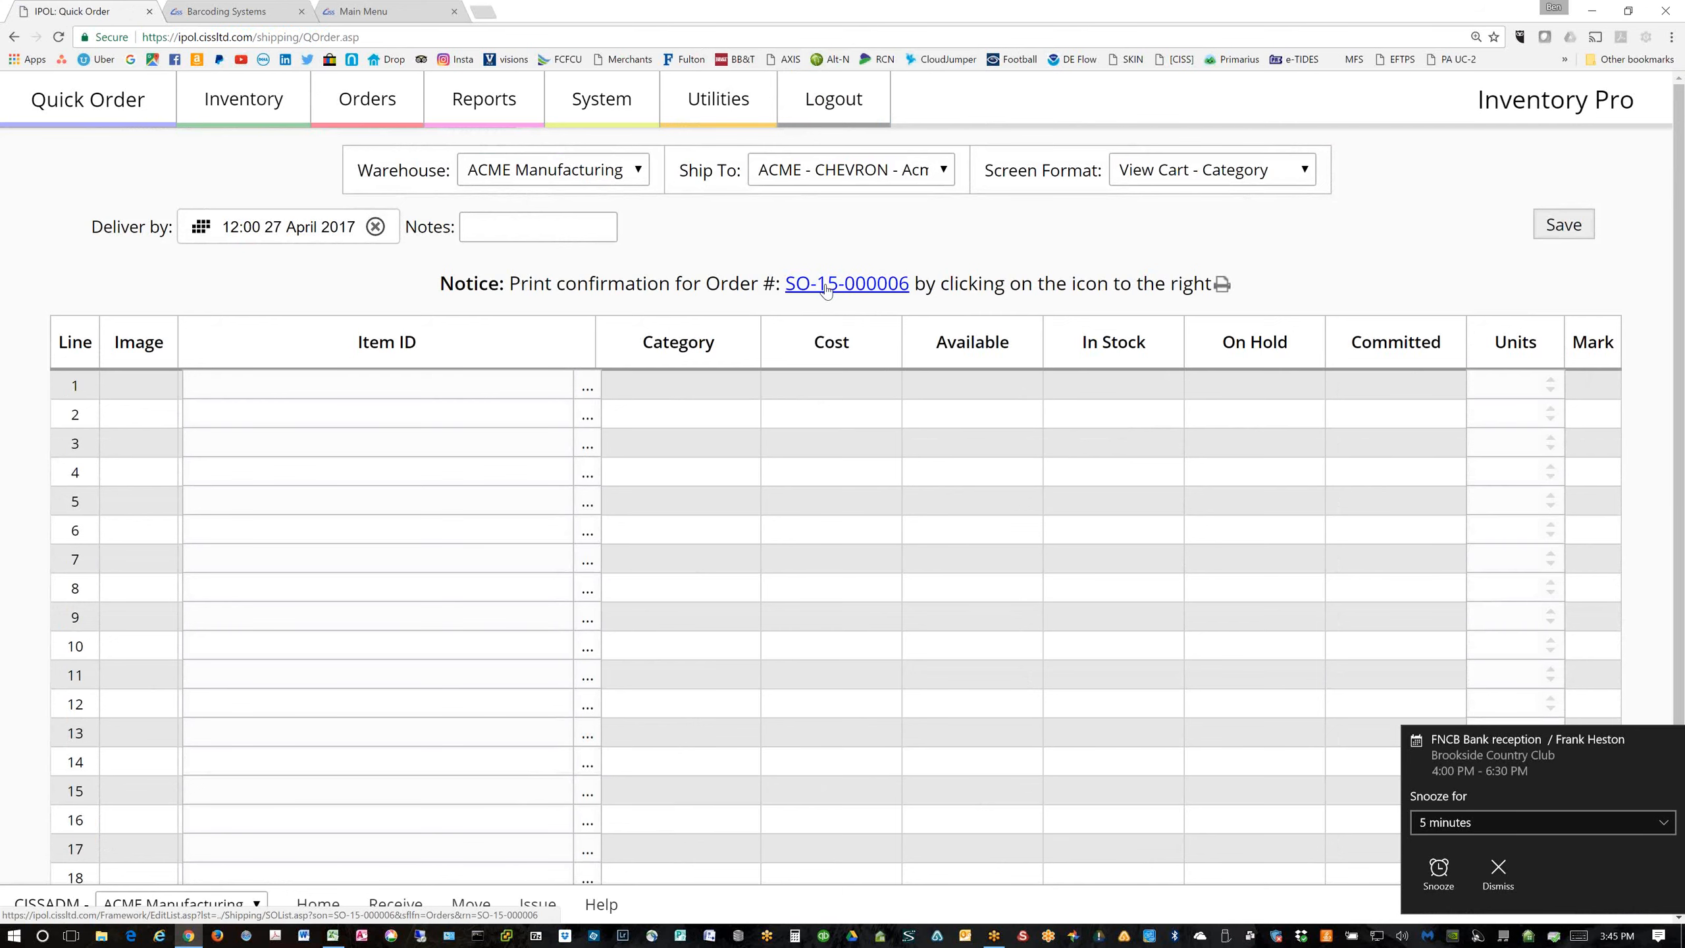
# Open the newly placed shipping order and view its line items, closing the calendar reminder
pyautogui.click(826, 287)
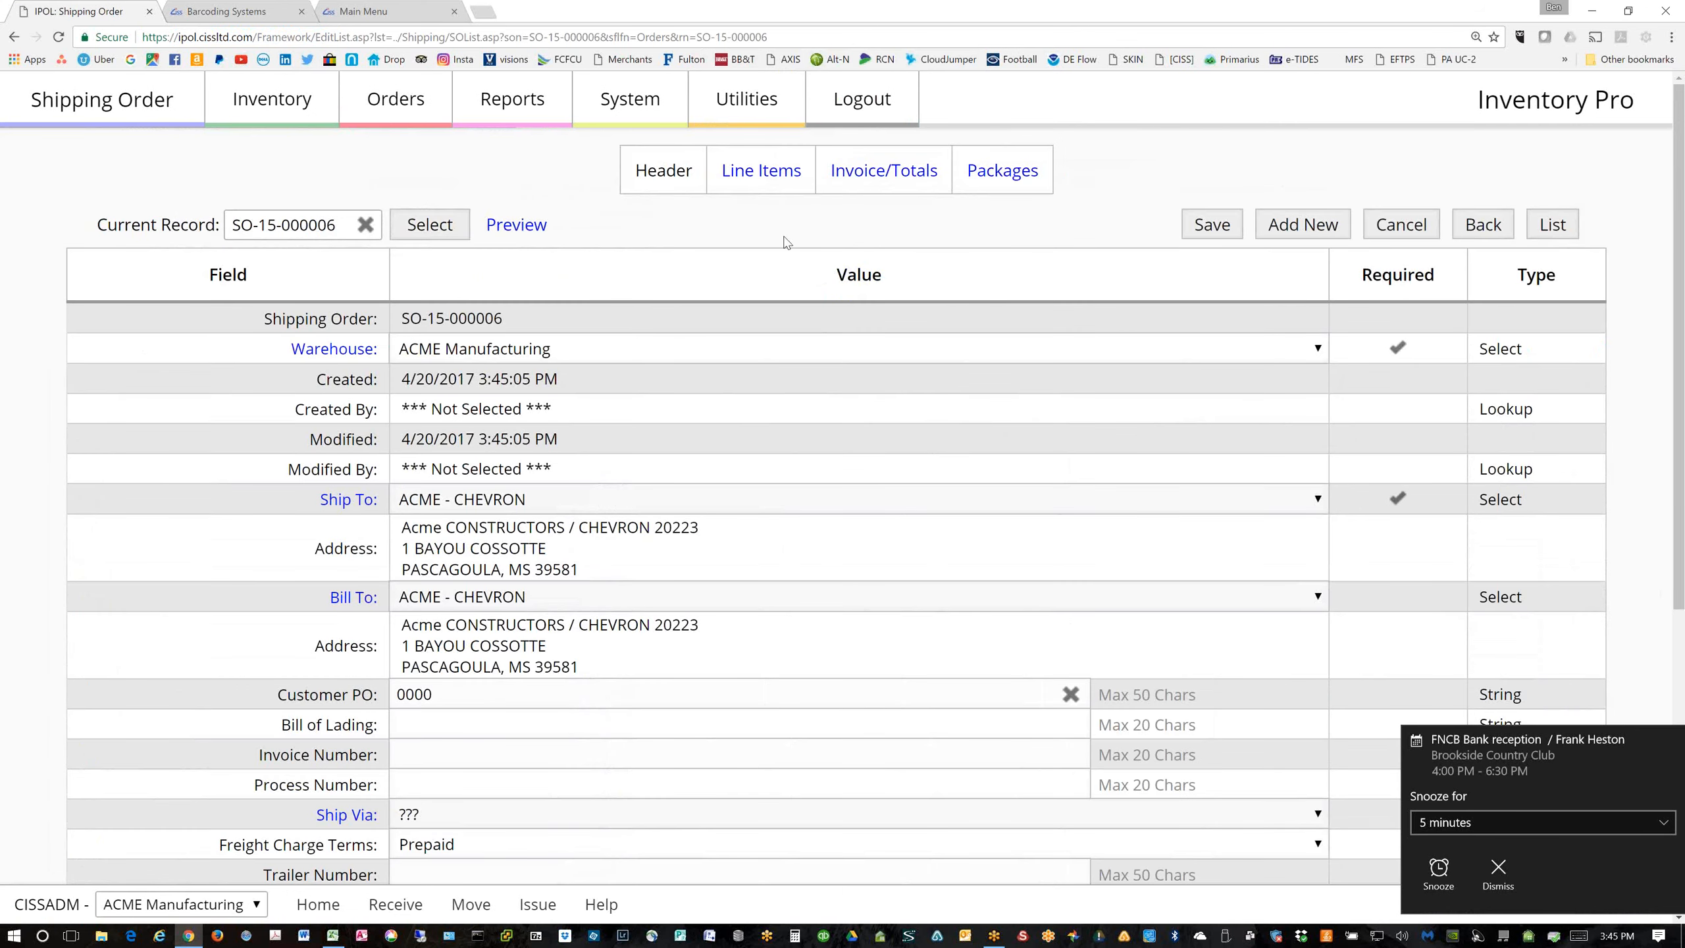
pyautogui.click(772, 186)
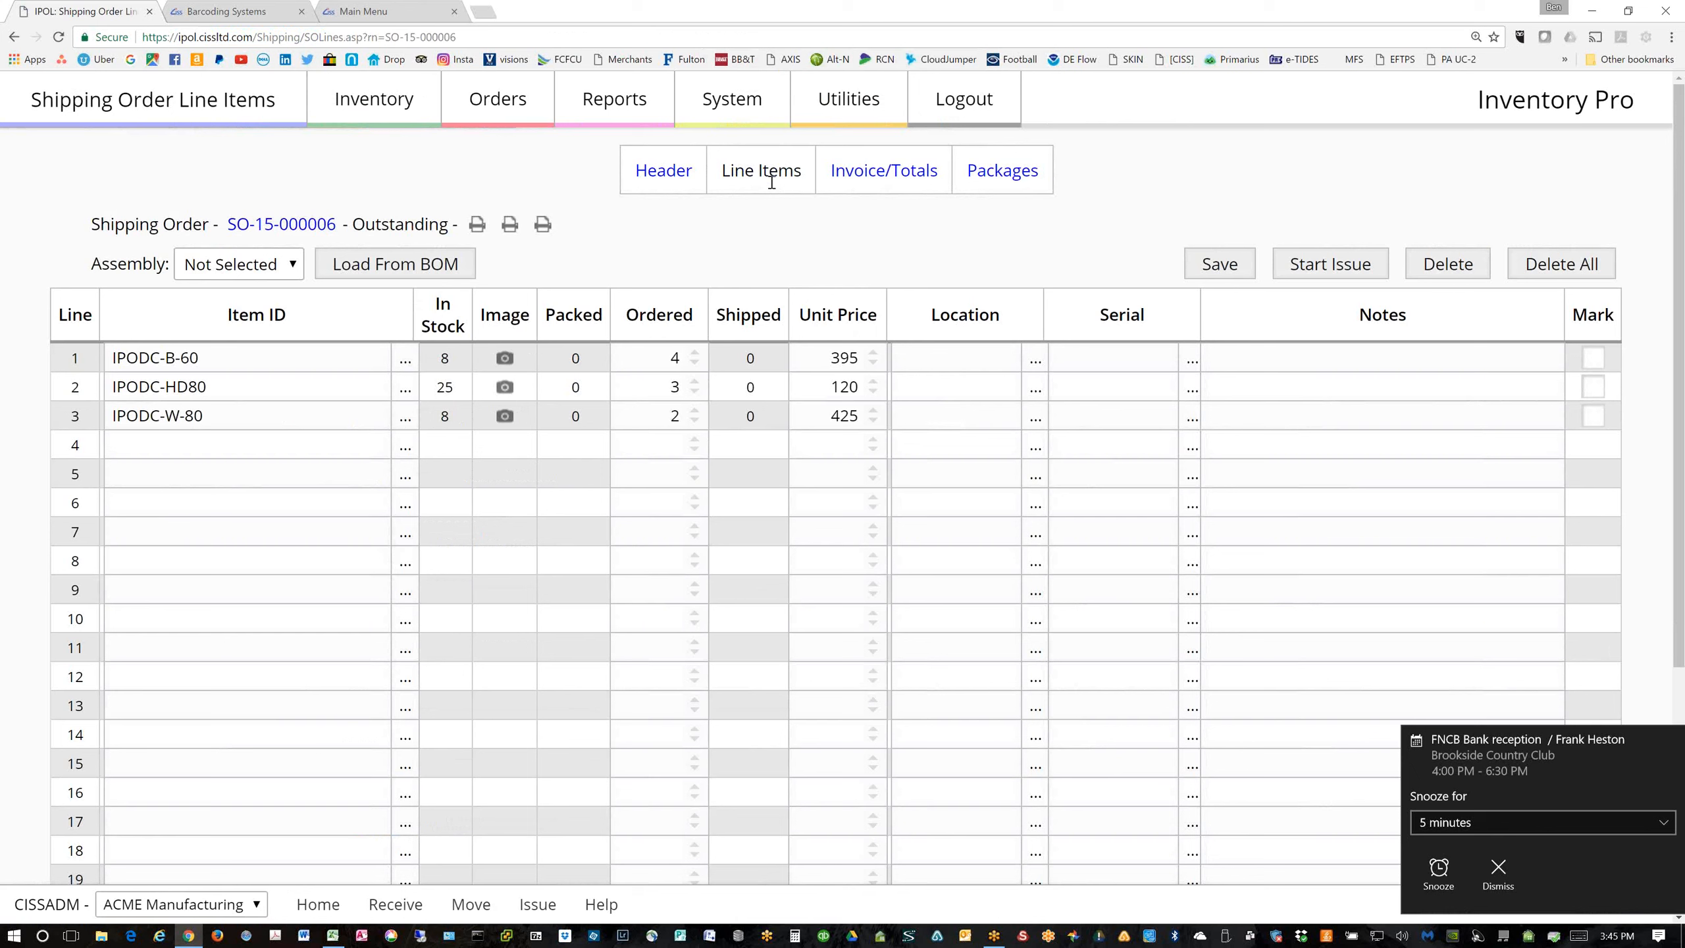
pyautogui.click(1672, 739)
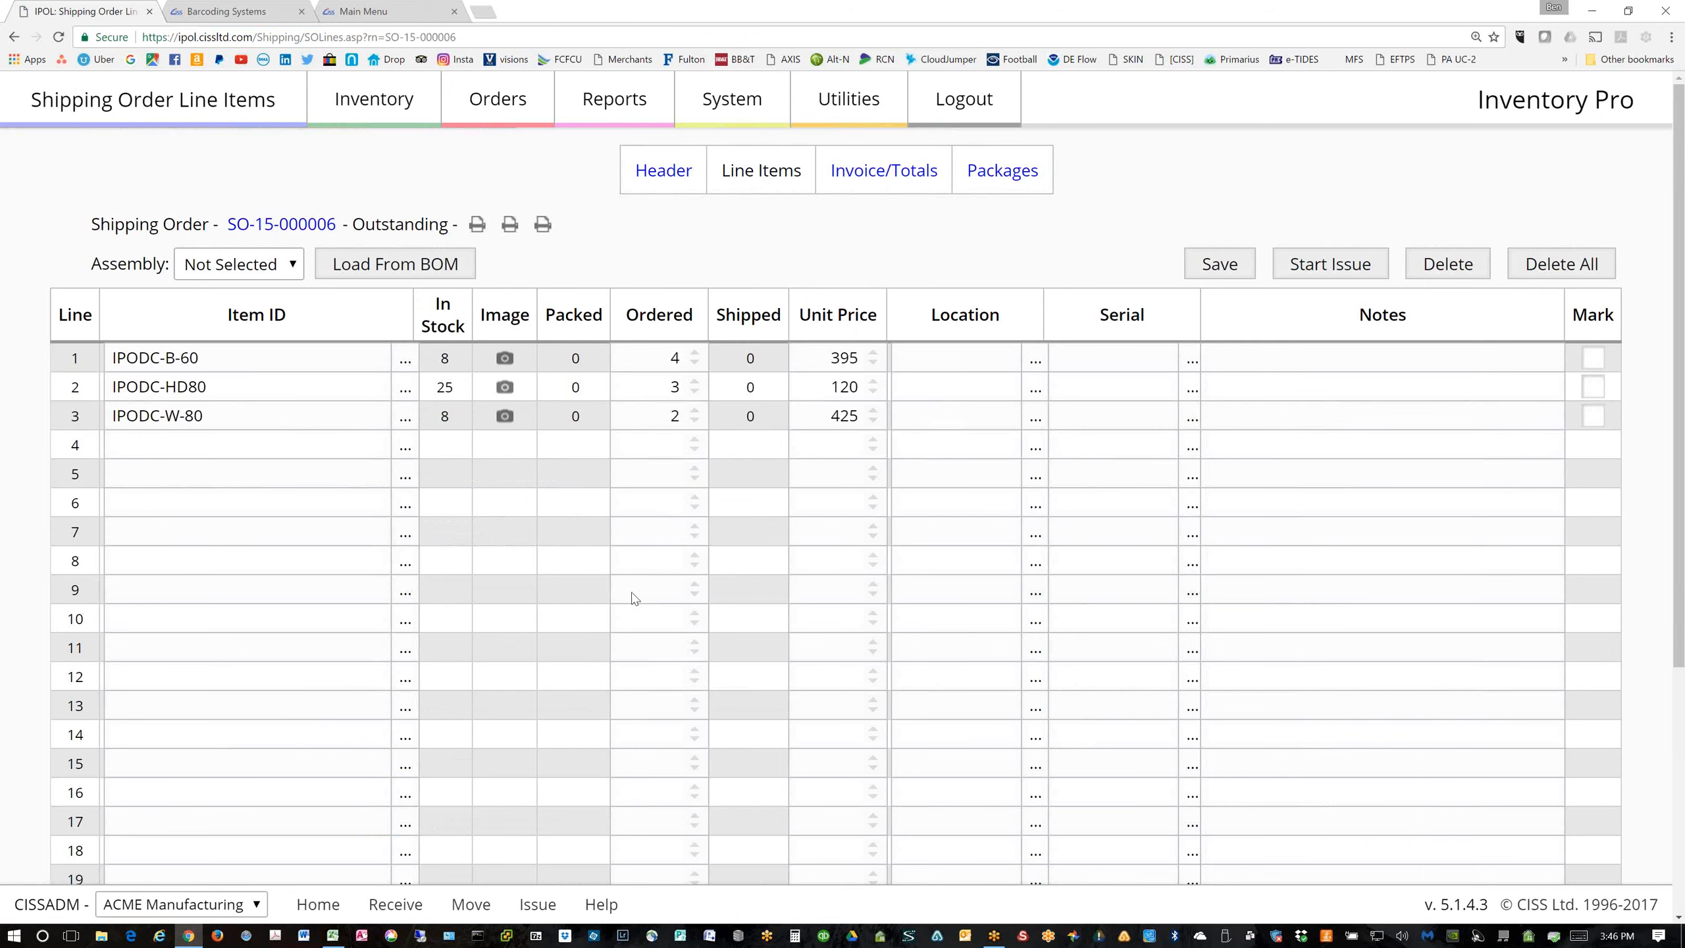
# Start another quick order with ACME - CHEVRON as the Ship To customer
pyautogui.click(487, 100)
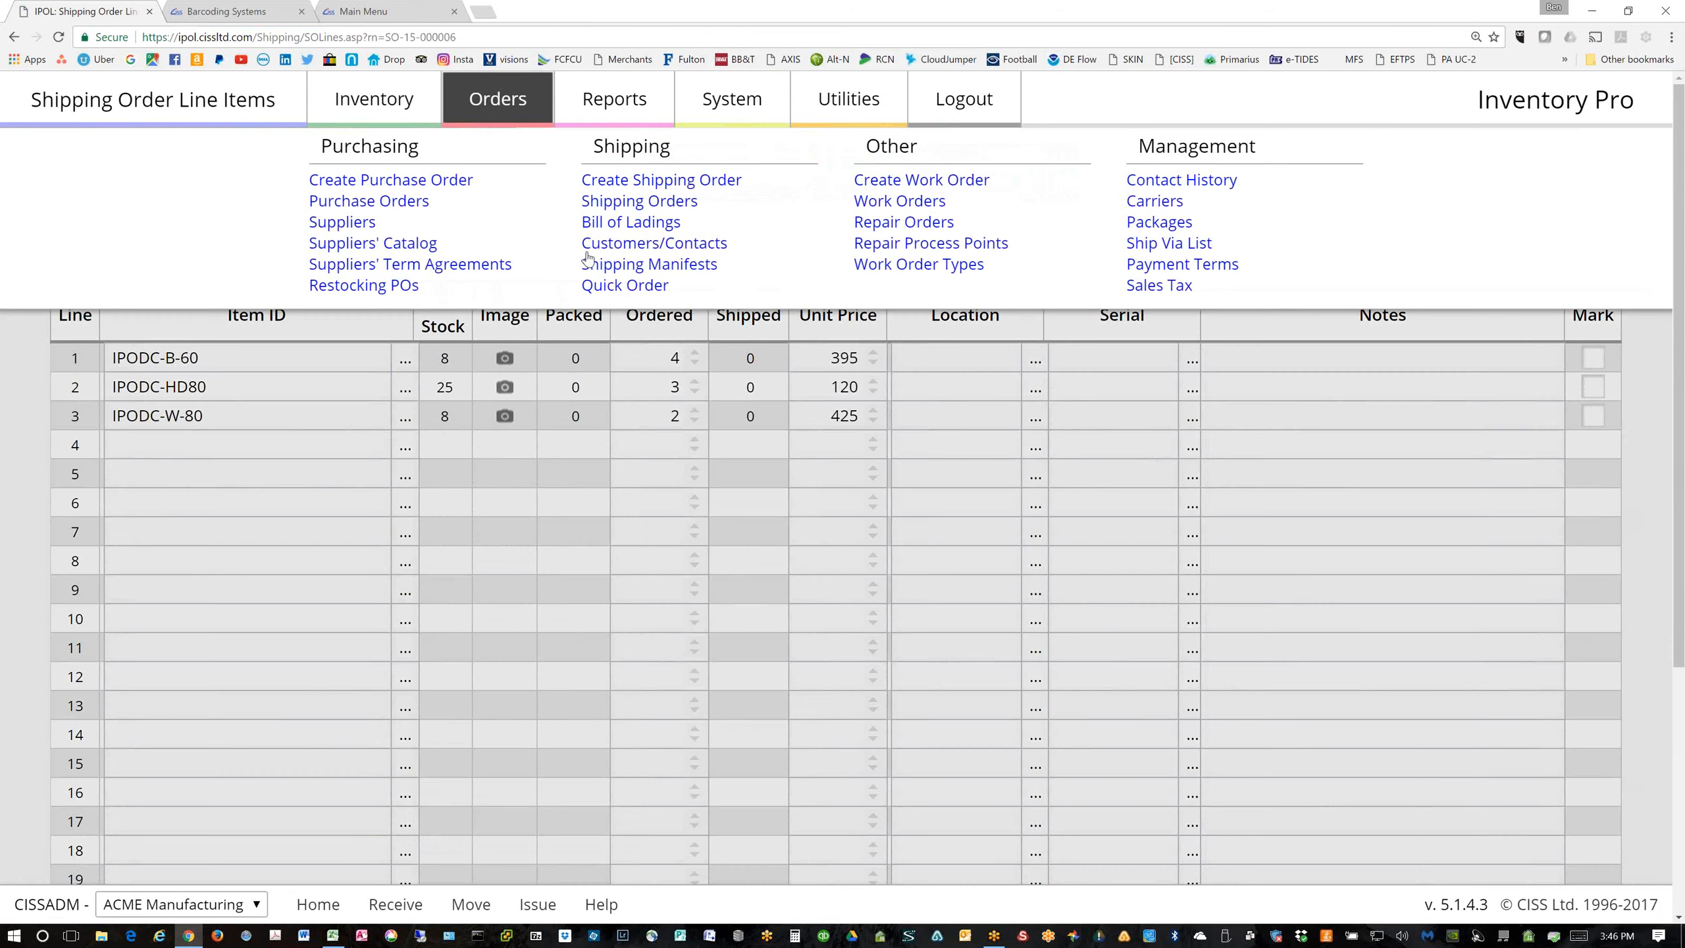
pyautogui.click(610, 291)
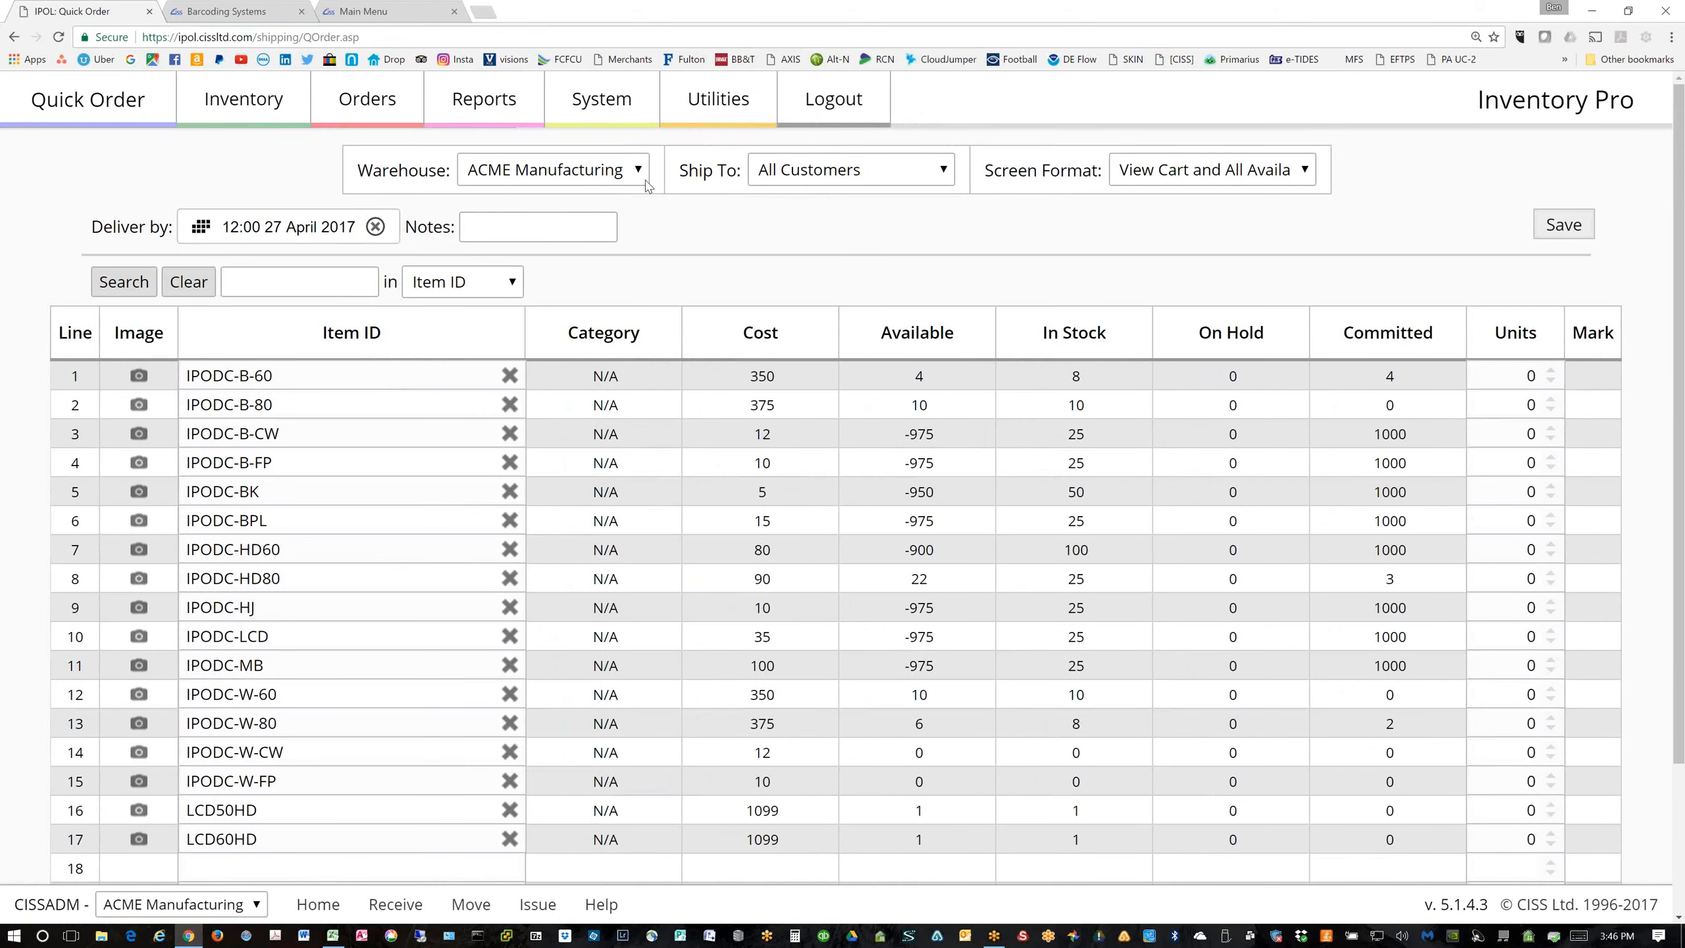
pyautogui.click(940, 172)
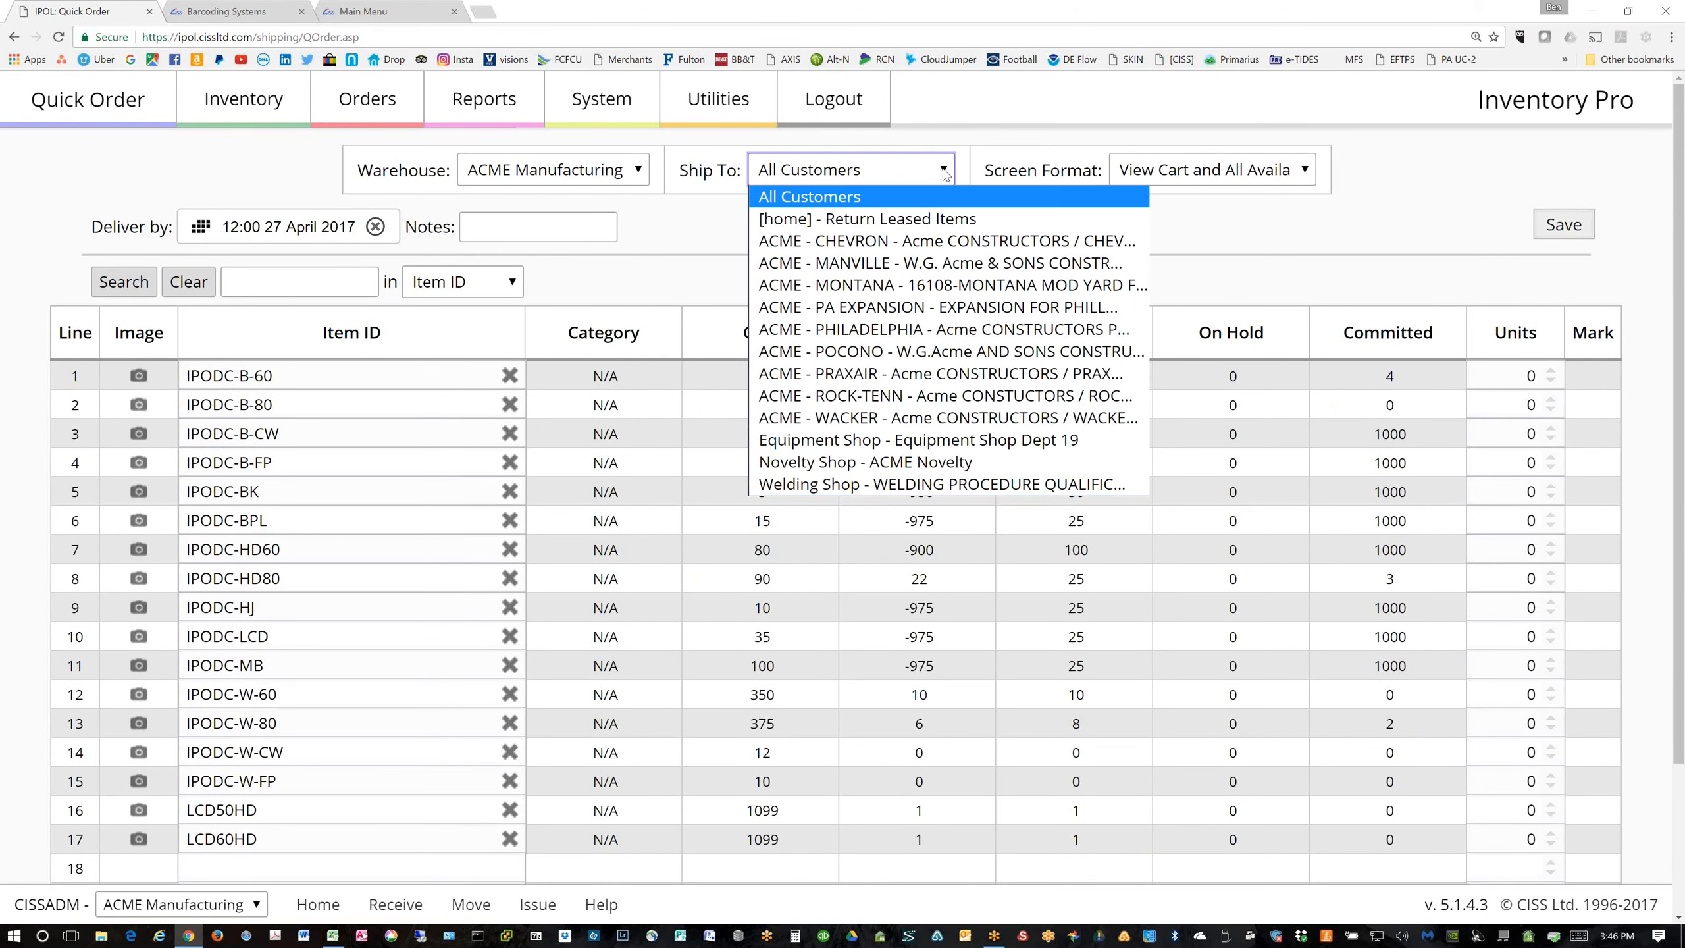
pyautogui.click(887, 250)
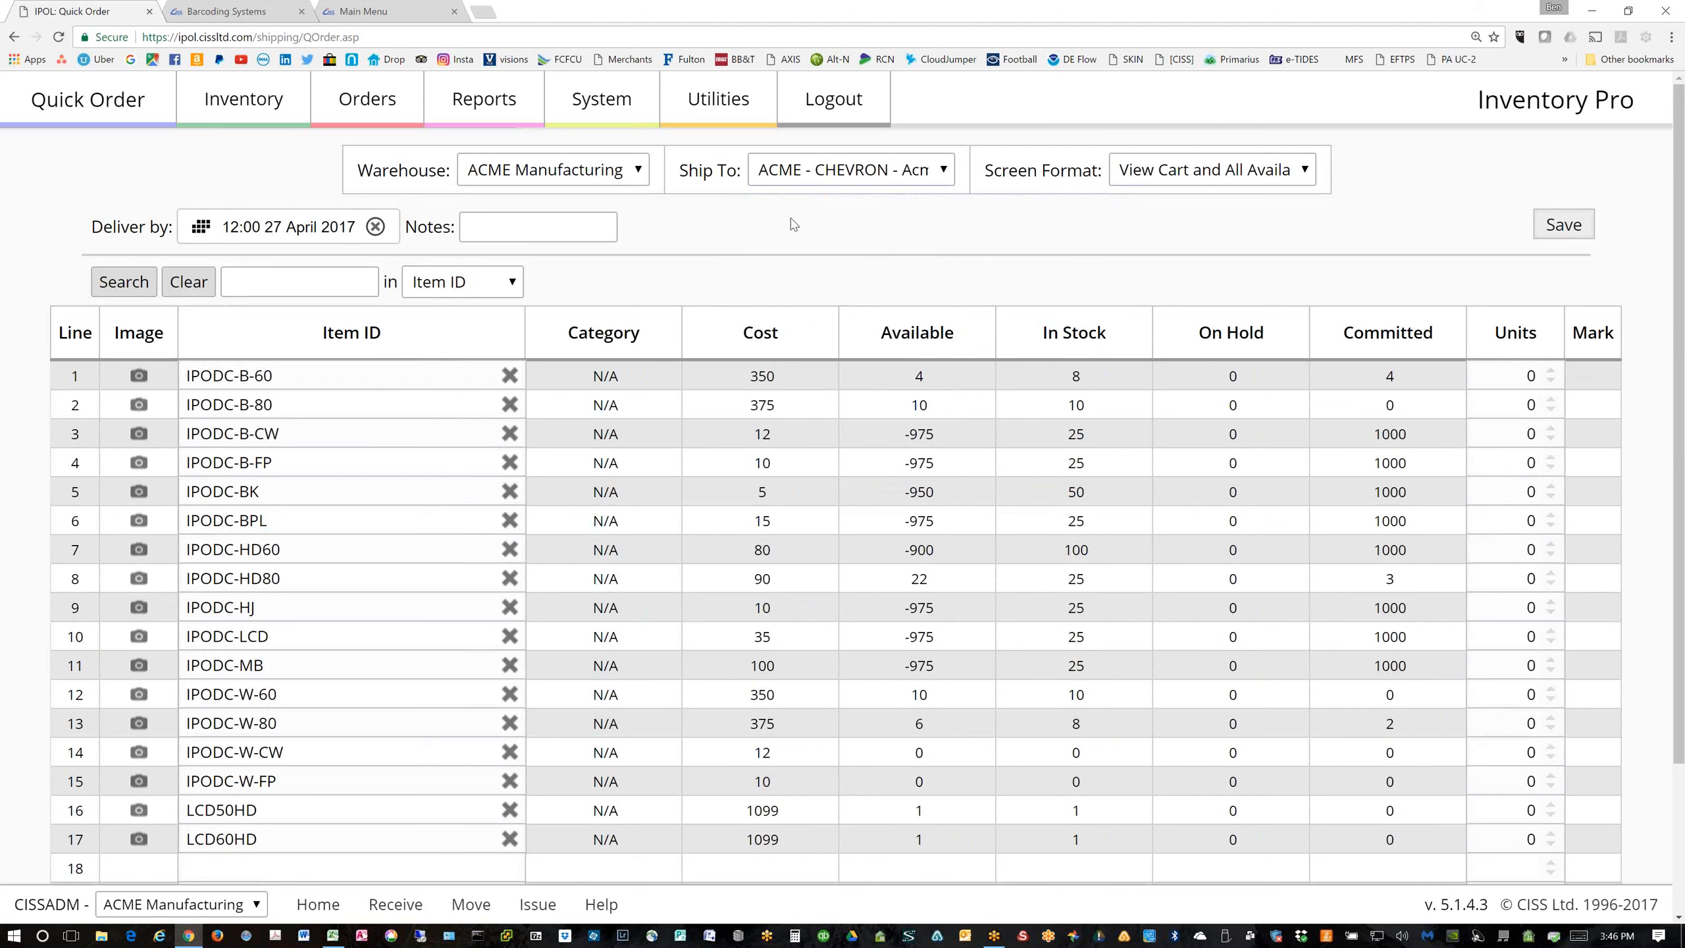
# Try the View Cart - Category screen format and switch to View Cart and Previously Ordered Items
pyautogui.click(1303, 171)
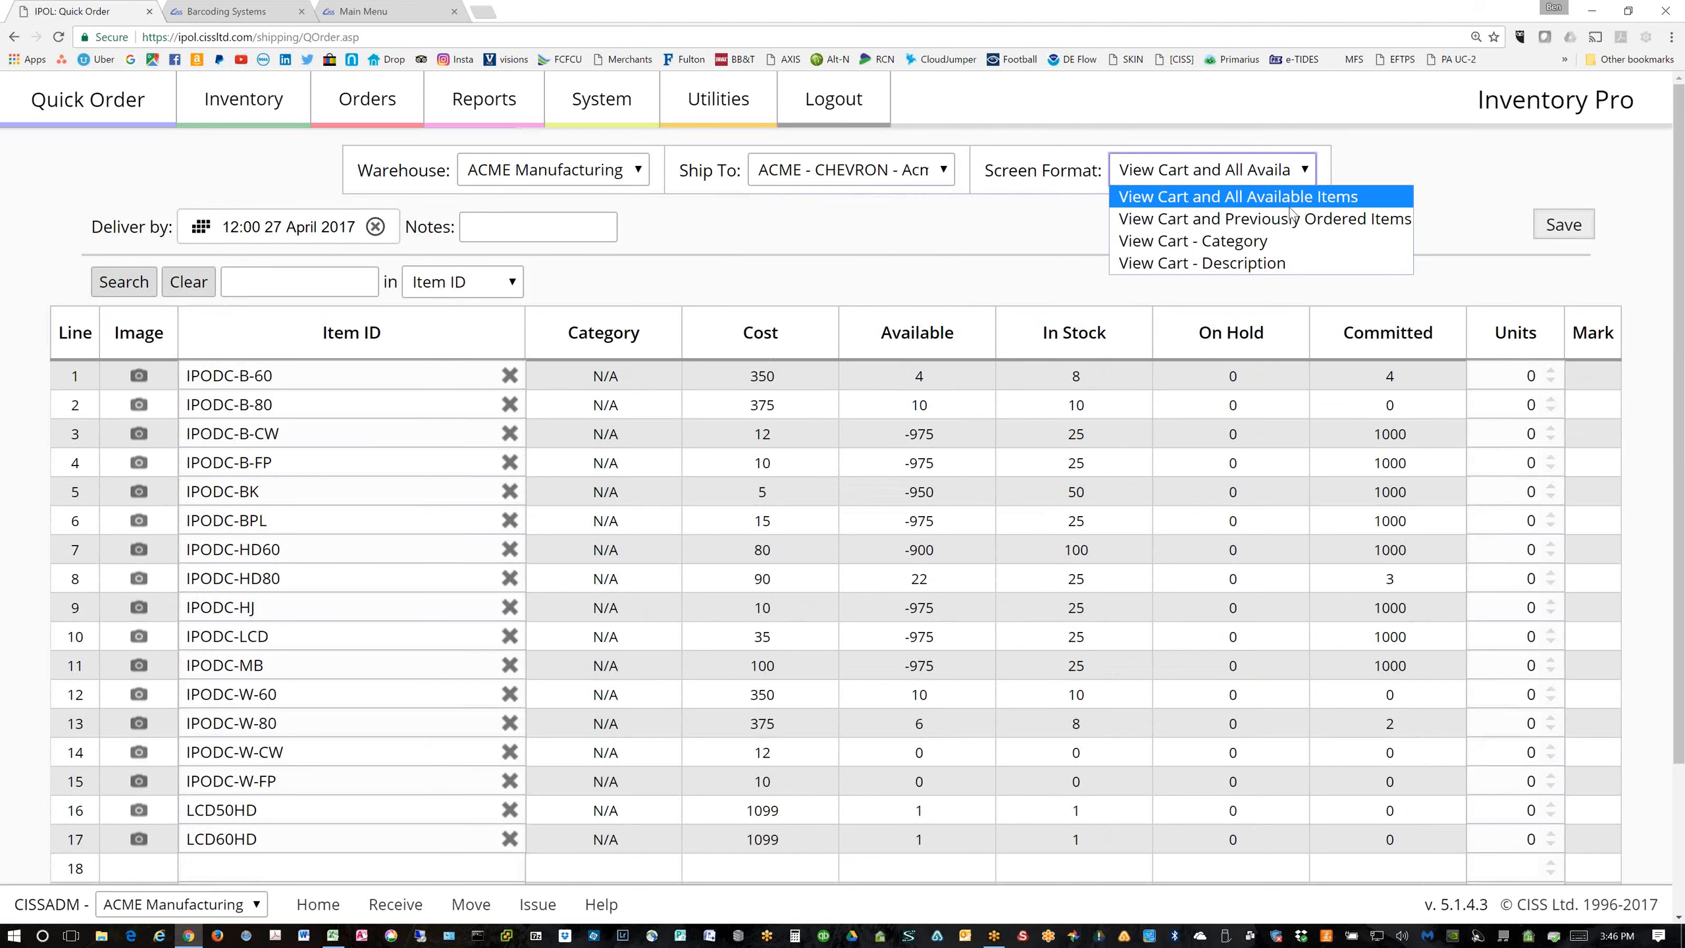
pyautogui.click(1274, 247)
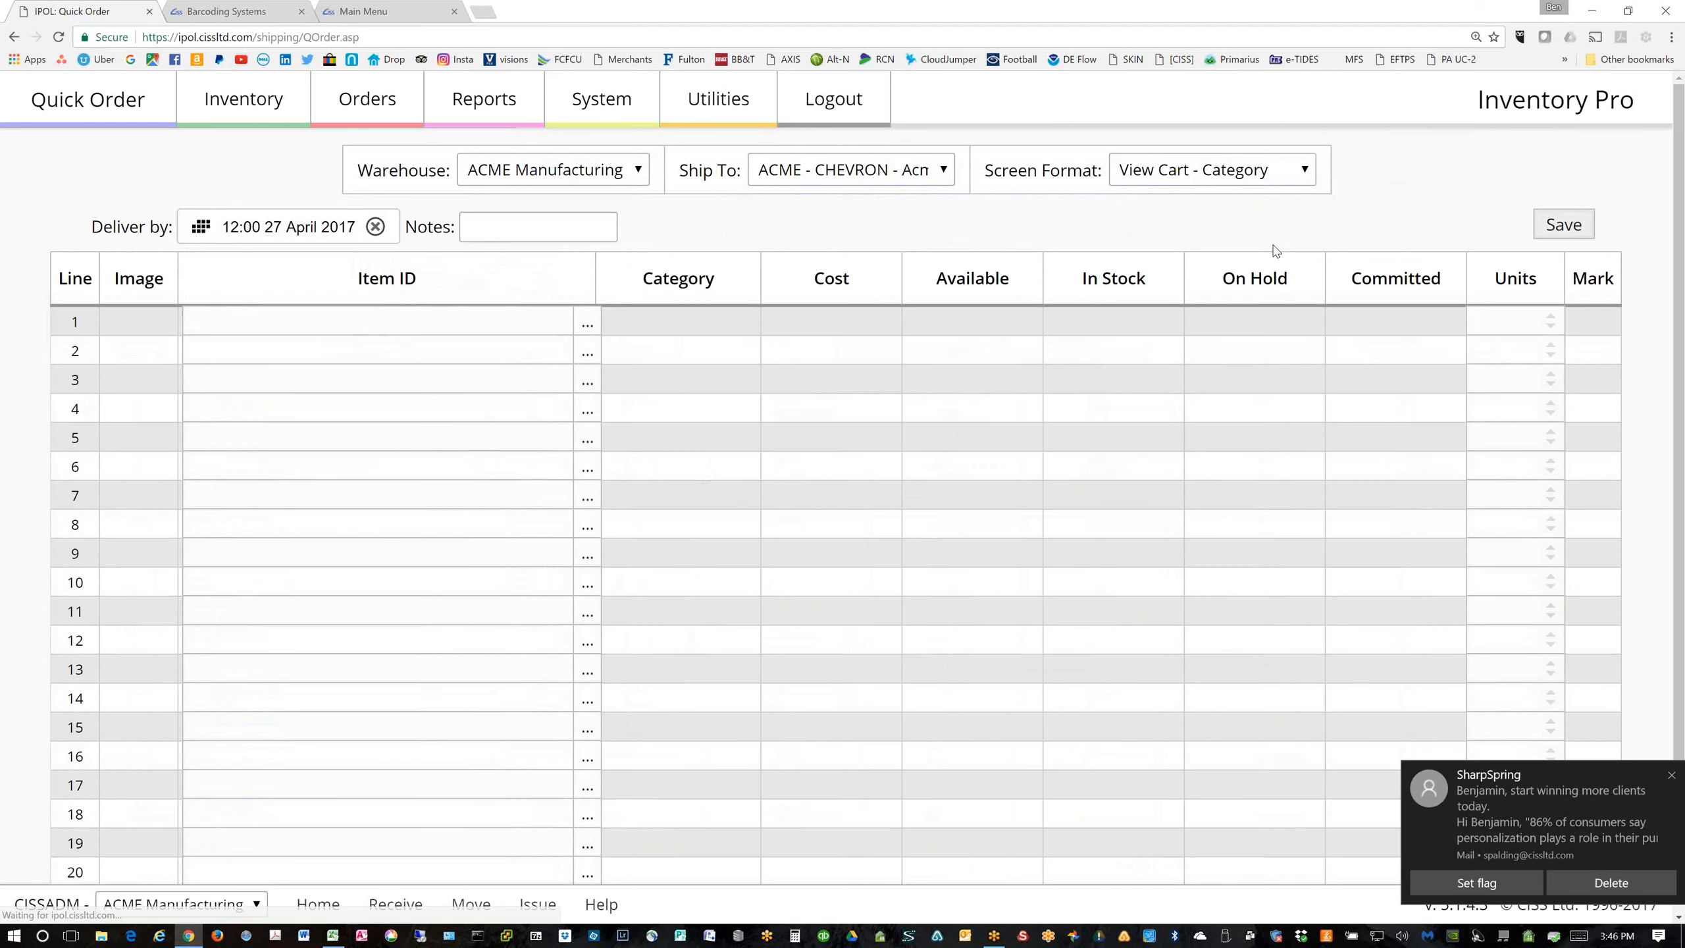
pyautogui.click(1305, 175)
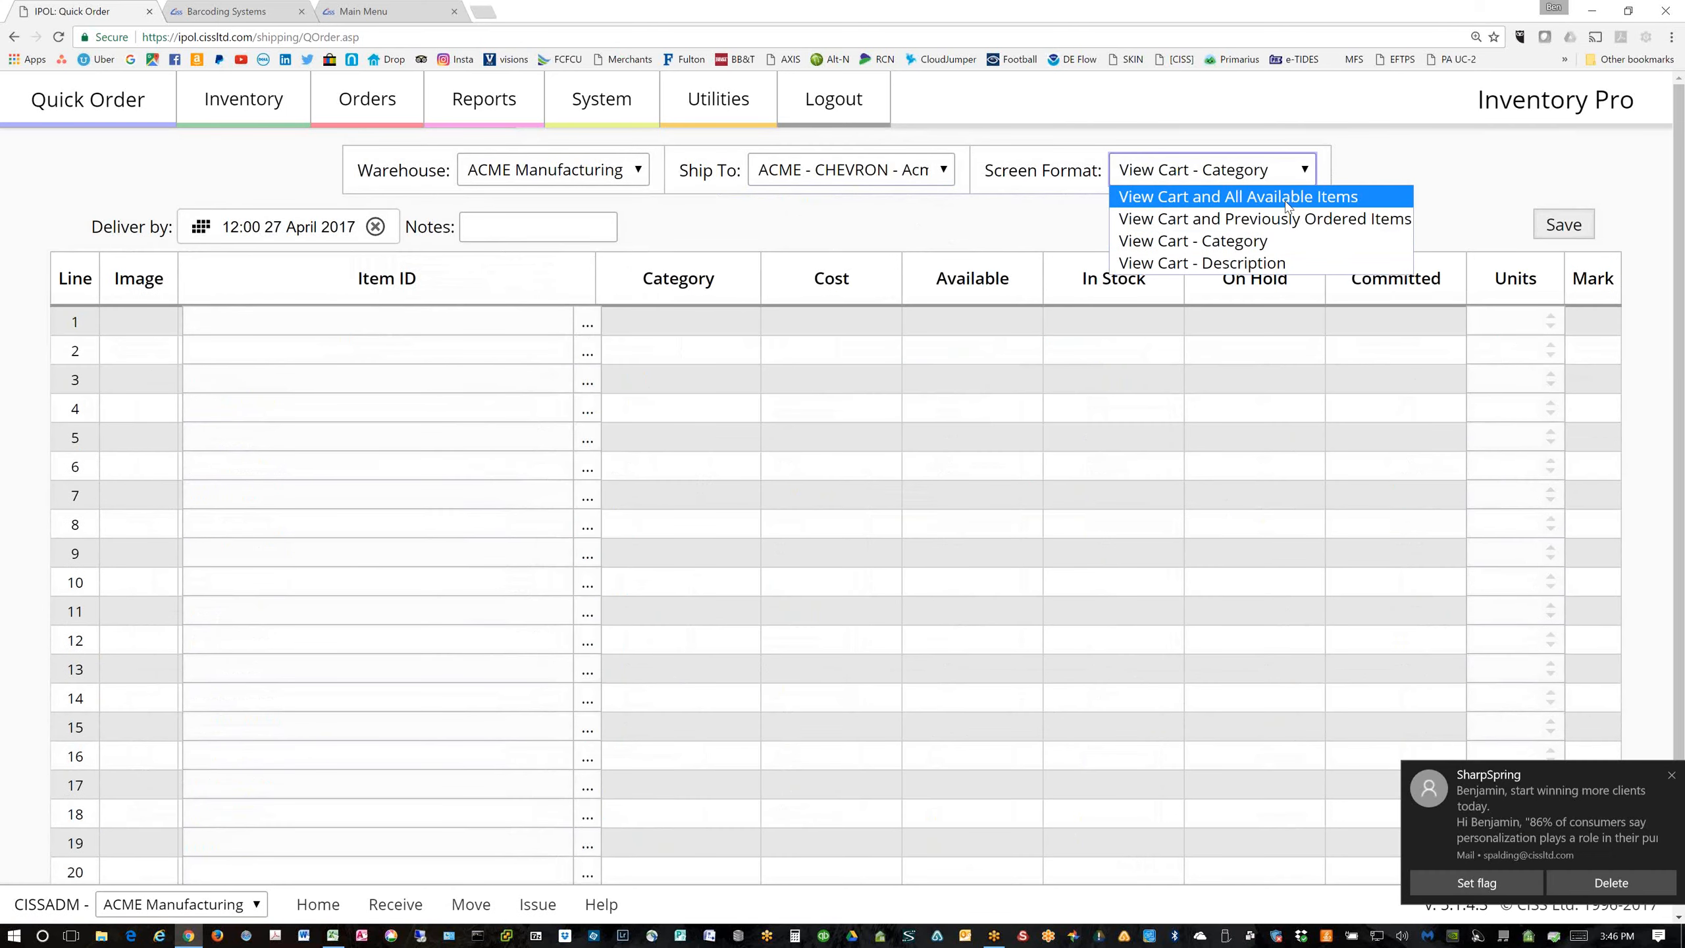
pyautogui.click(1283, 221)
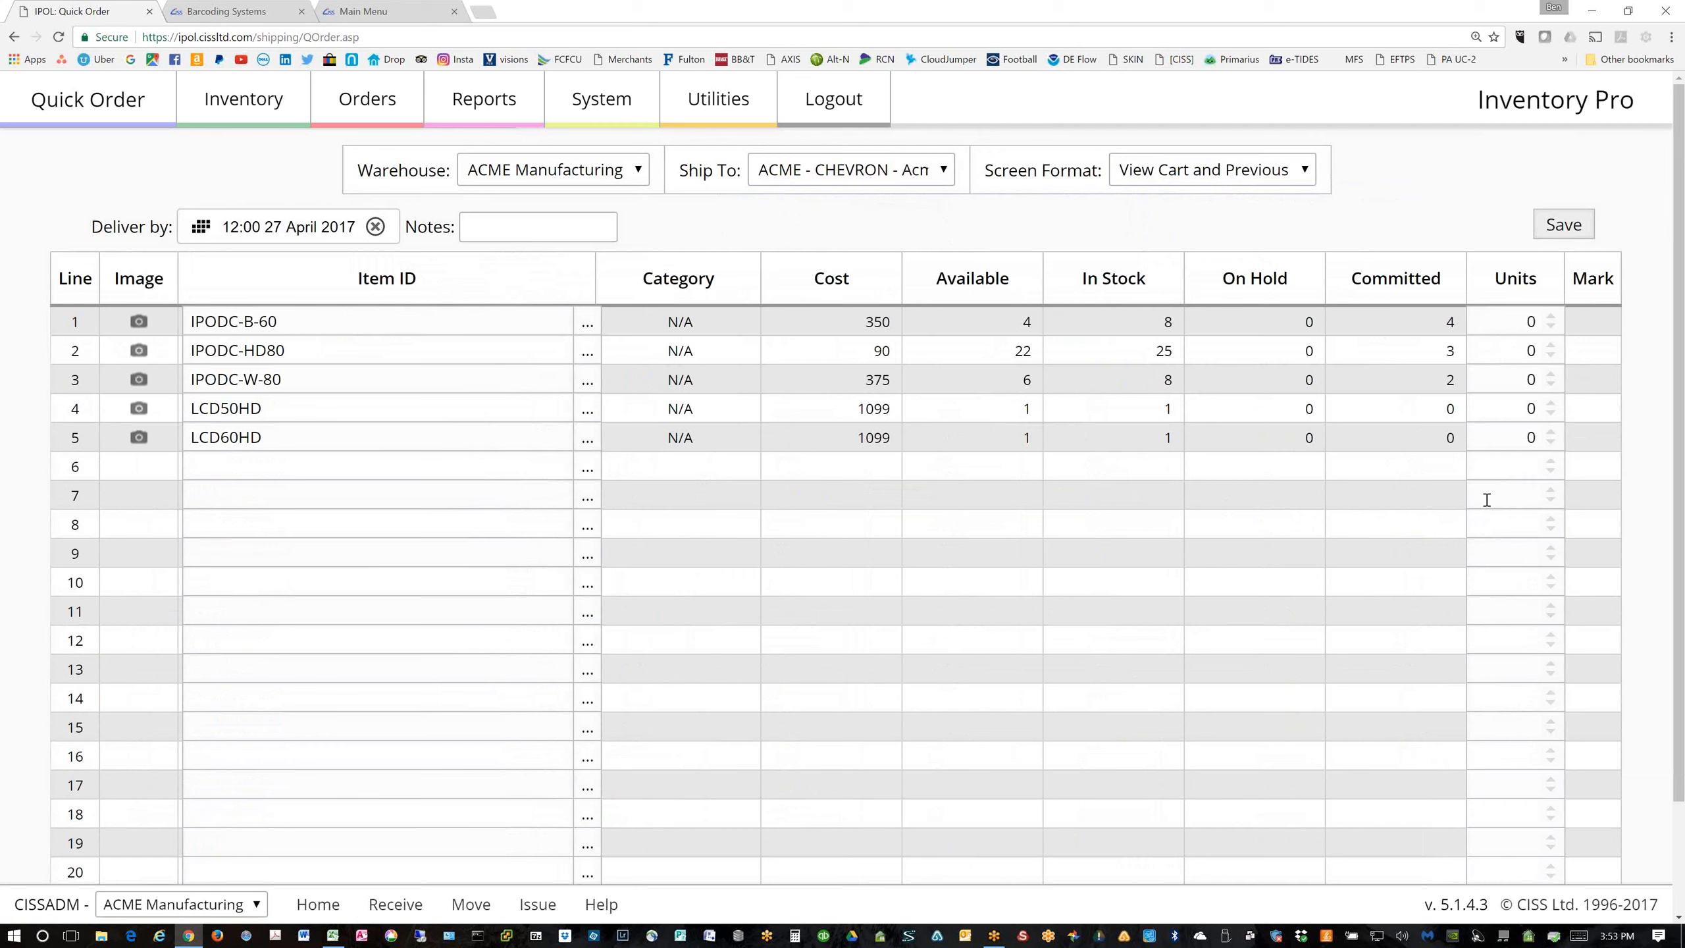
# View the mobile version's main menu with its Inventory Management functions and return to the Quick Order page
pyautogui.click(389, 13)
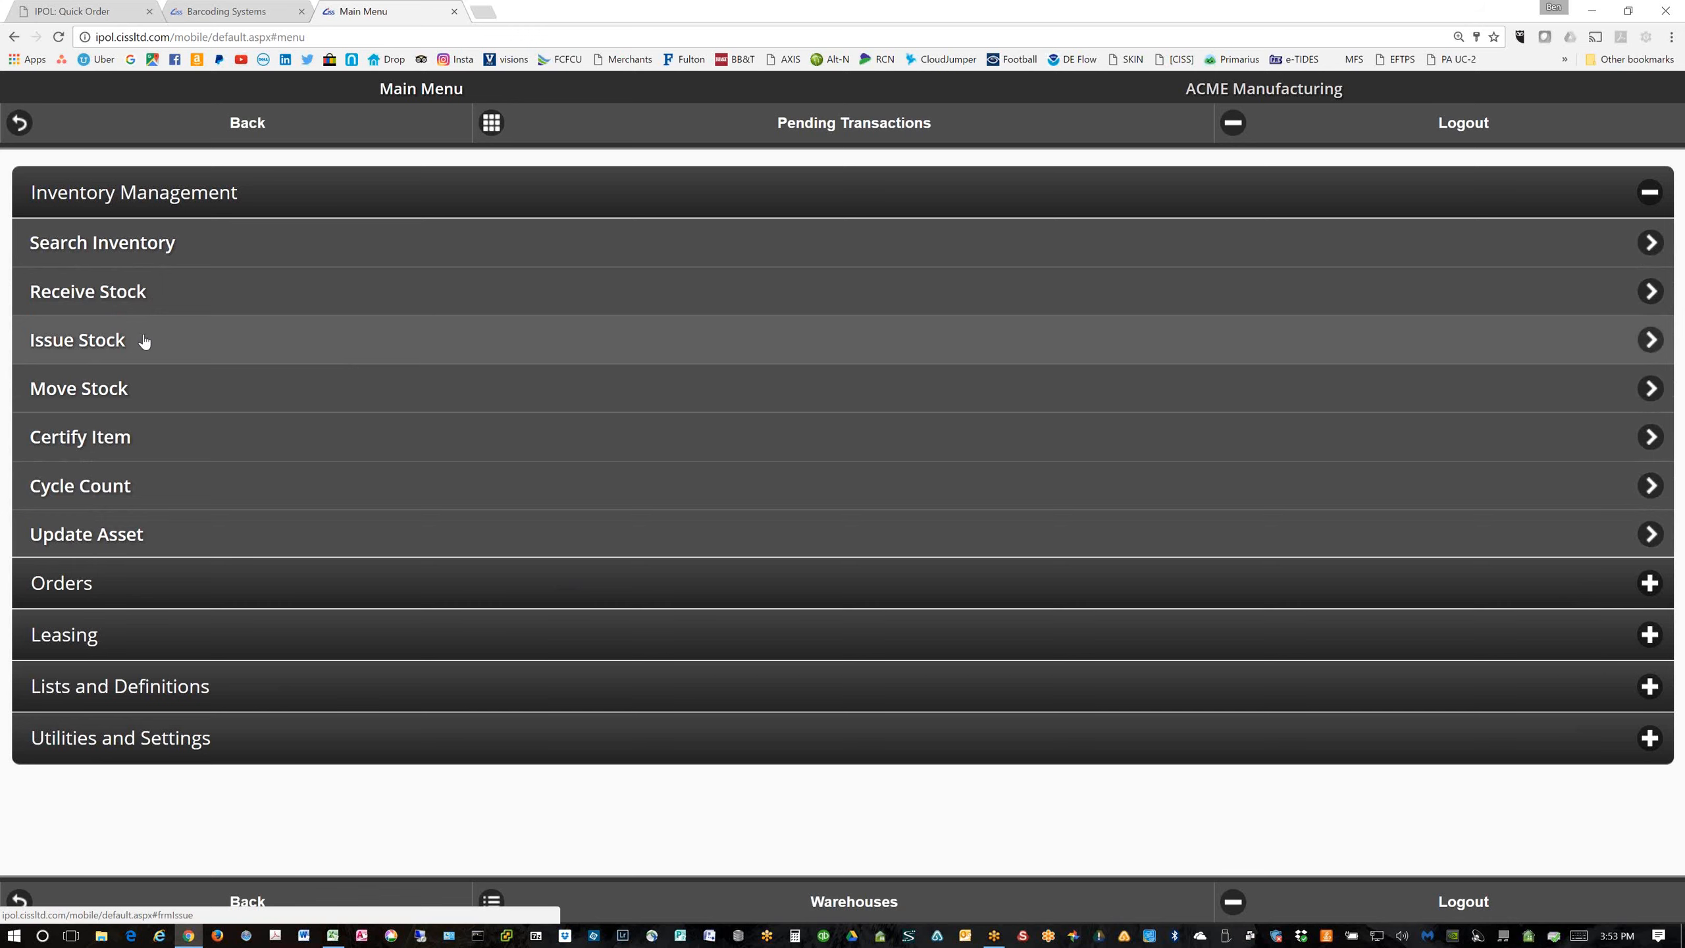
pyautogui.click(69, 12)
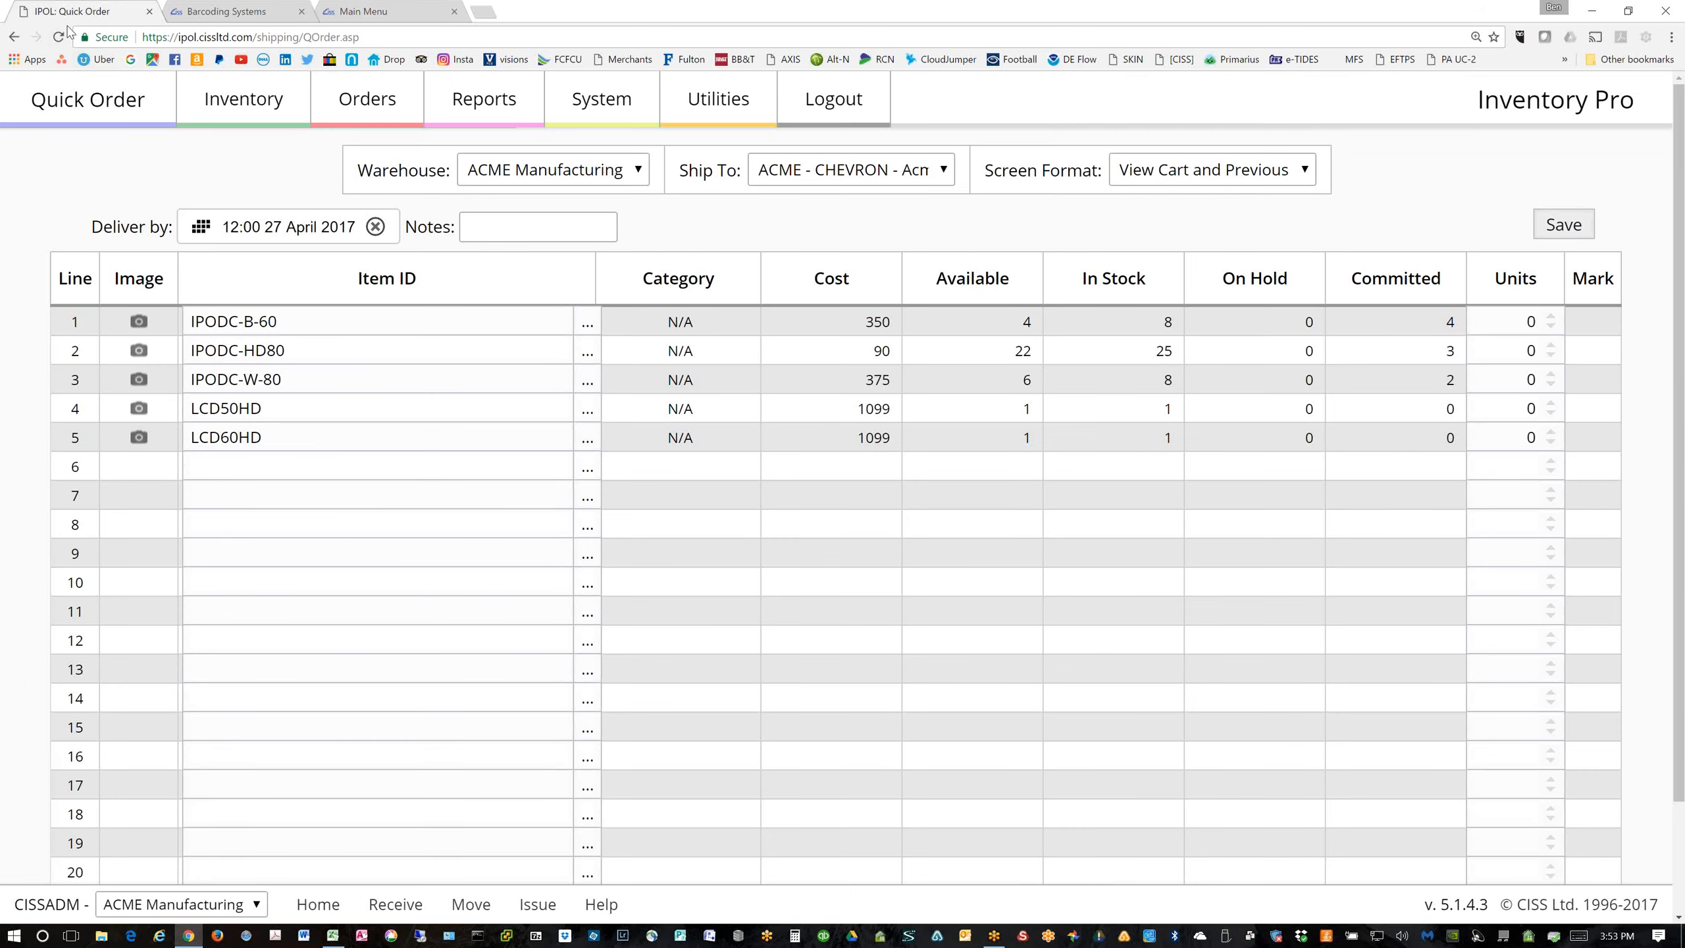